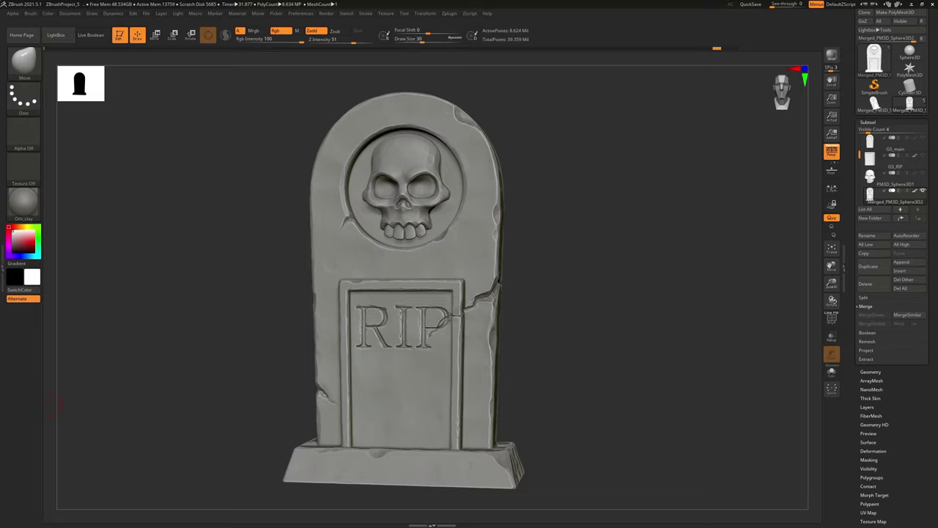
# - Rename the merged gravestone subtool as Gravestone_HP
pyautogui.moveTo(554, 335); pyautogui.dragTo(575, 312)
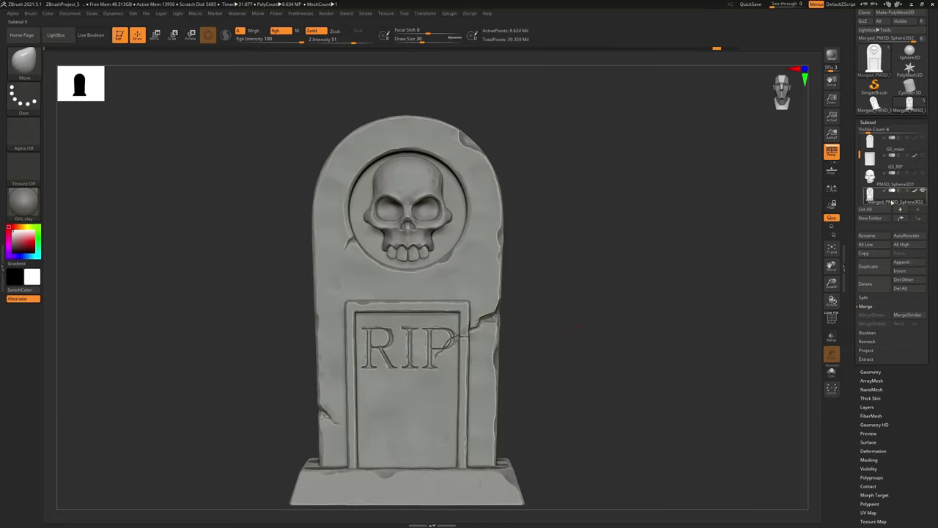
pyautogui.keyDown('alt'); pyautogui.moveTo(571, 377); pyautogui.dragTo(596, 339); pyautogui.keyUp('alt')
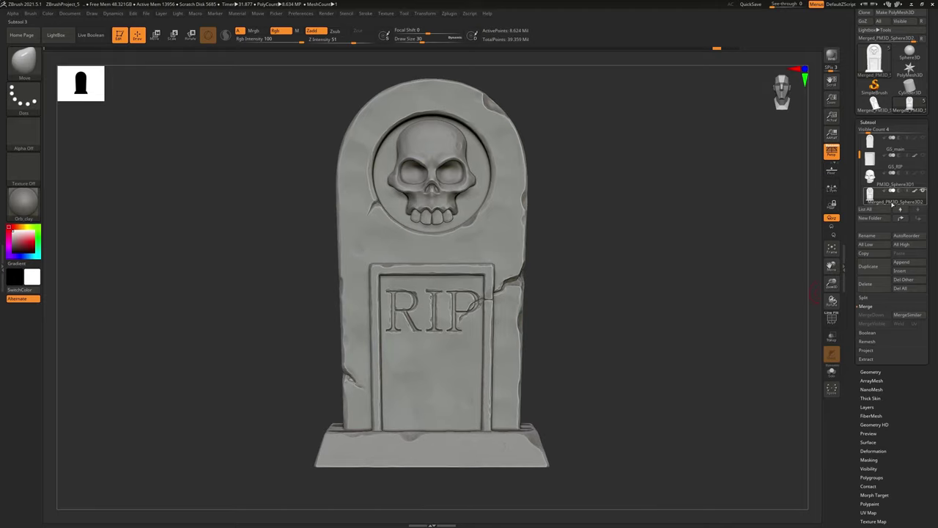
pyautogui.click(867, 235)
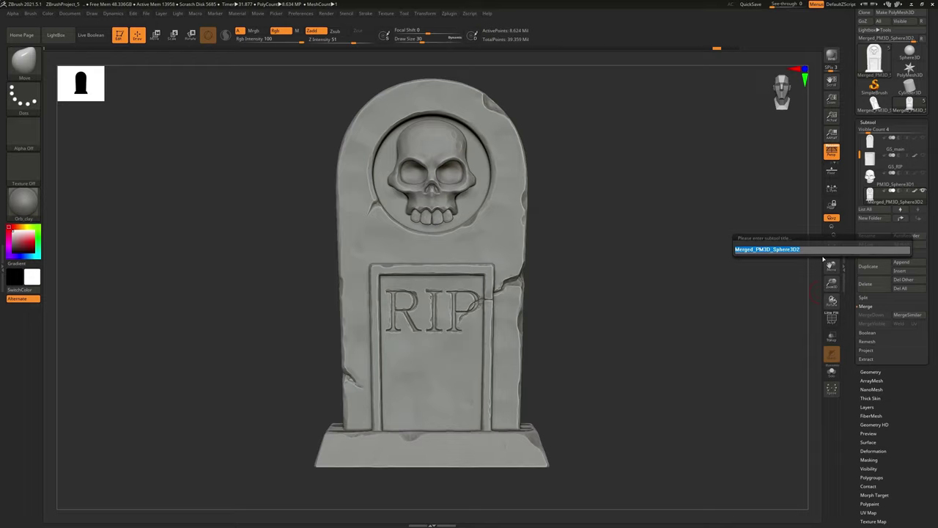
pyautogui.write('Gravestone')
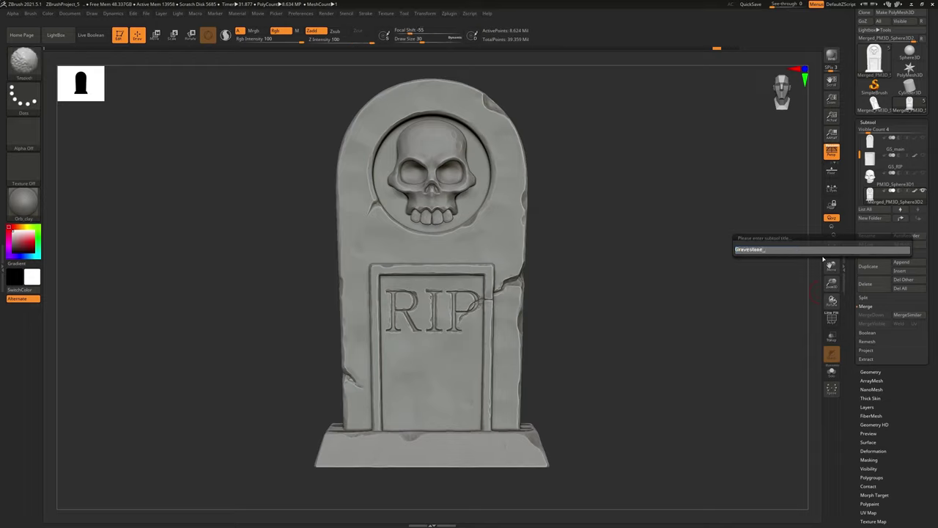
pyautogui.write('_HP')
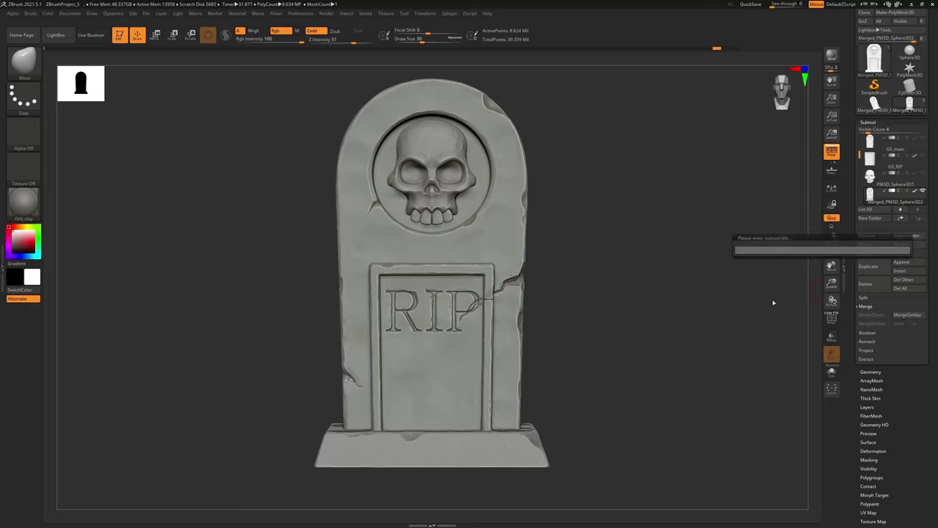
pyautogui.press('Return')
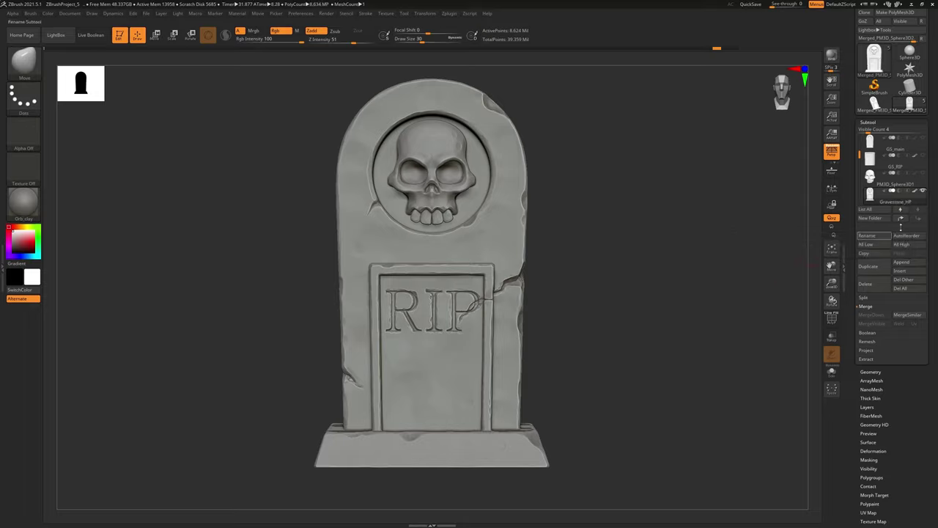
# - Delete the leftover PM3D_Sphere3D1, GS_RIP and GS_main subtools, keeping only Gravestone_HP
pyautogui.click(901, 211)
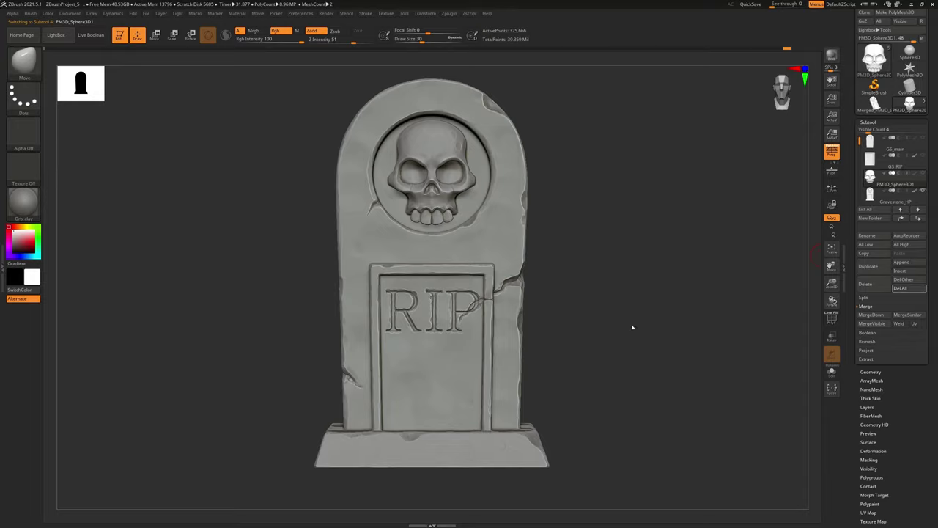
pyautogui.click(866, 284)
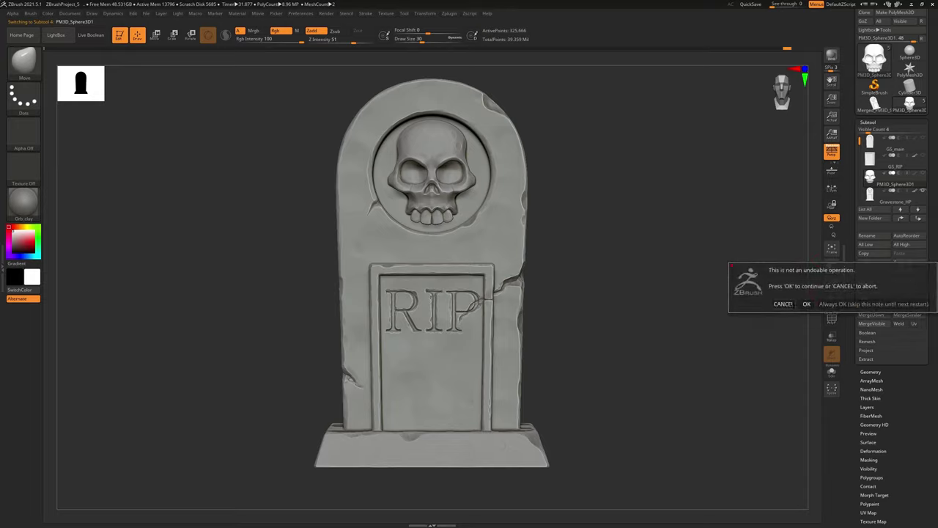
pyautogui.click(806, 303)
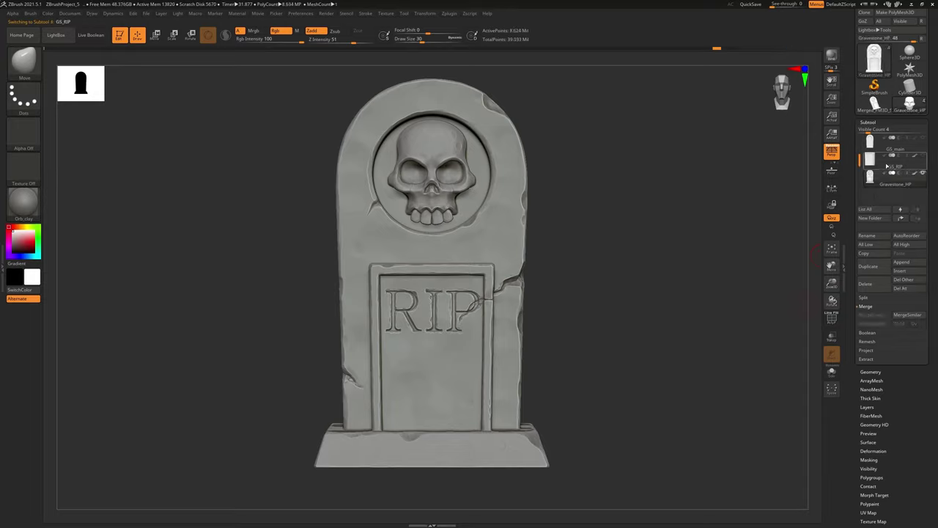
pyautogui.click(866, 284)
pyautogui.click(806, 301)
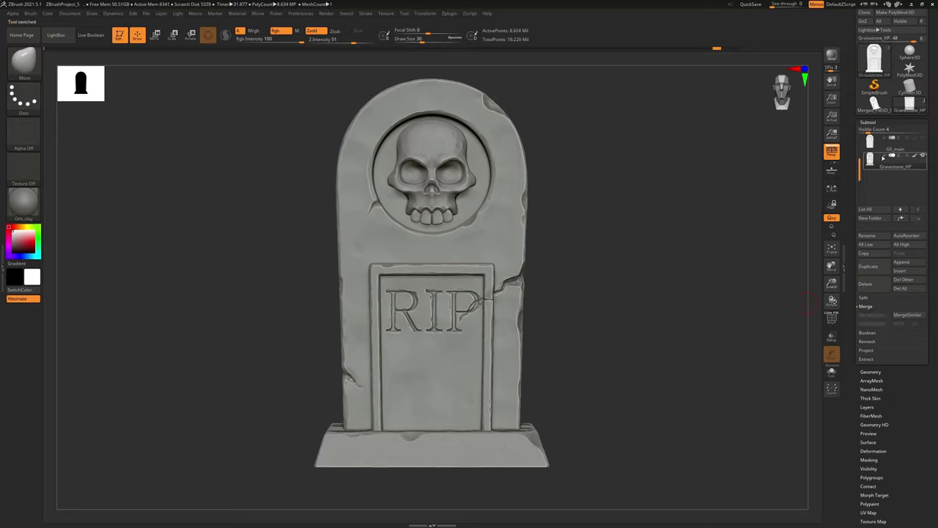
pyautogui.click(883, 149)
pyautogui.click(866, 283)
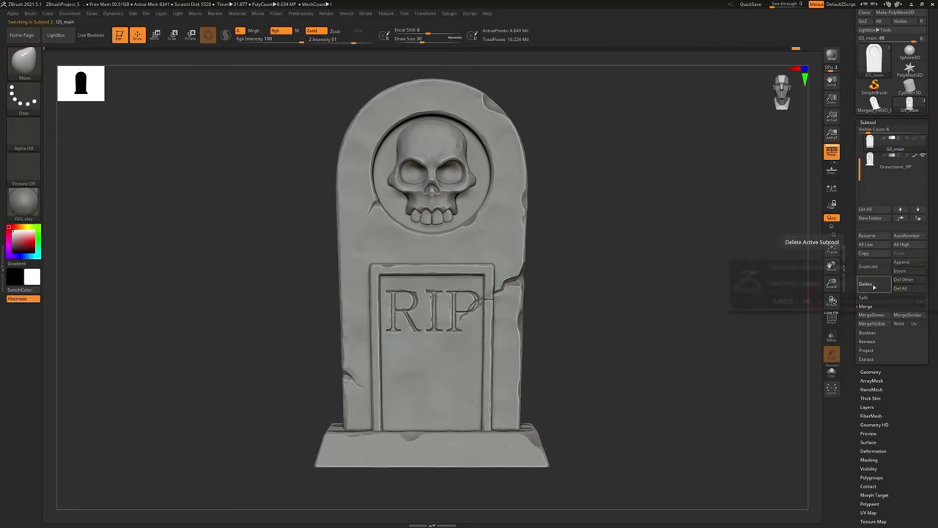
pyautogui.click(806, 300)
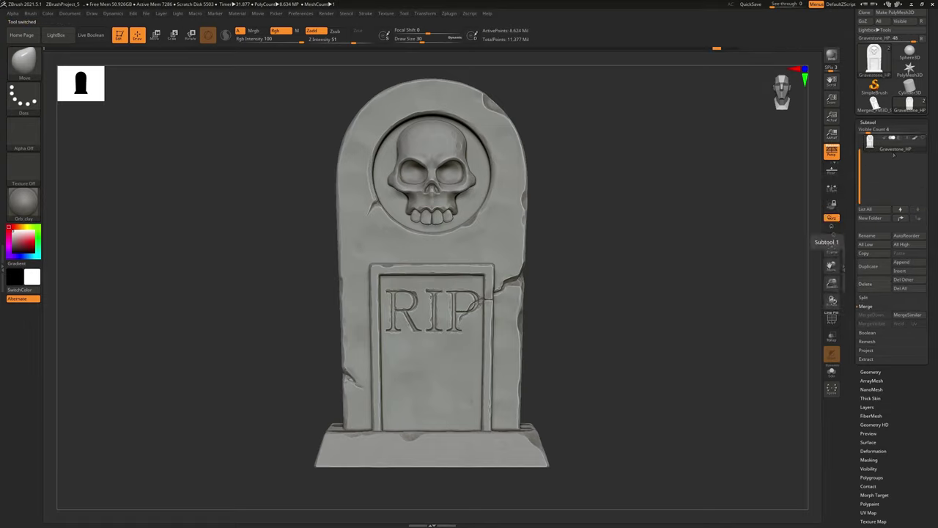
# - Load the old Merged_PM3D_Sphere3D1 tool and delete its only subtool
pyautogui.click(870, 371)
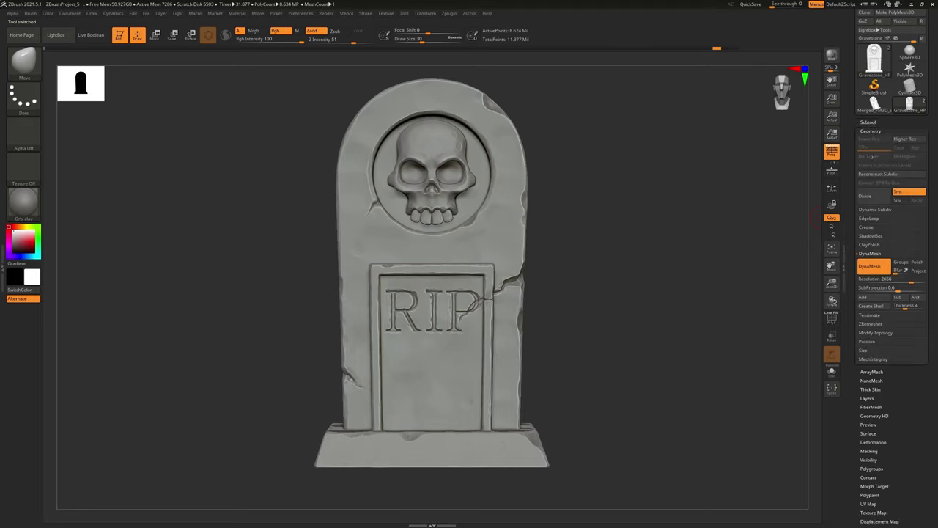
pyautogui.moveTo(609, 317)
pyautogui.mouseDown()
pyautogui.moveTo(577, 316)
pyautogui.moveTo(610, 316)
pyautogui.mouseUp()
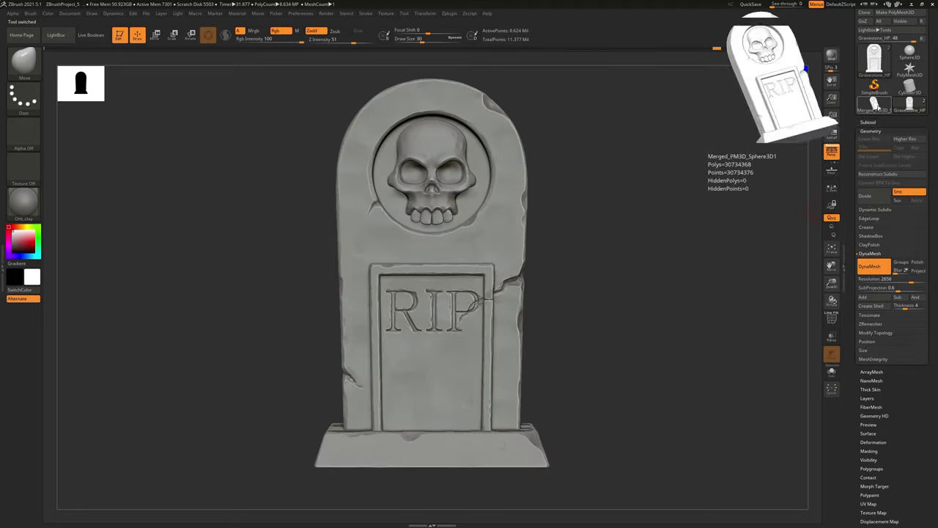
pyautogui.click(881, 108)
pyautogui.click(867, 122)
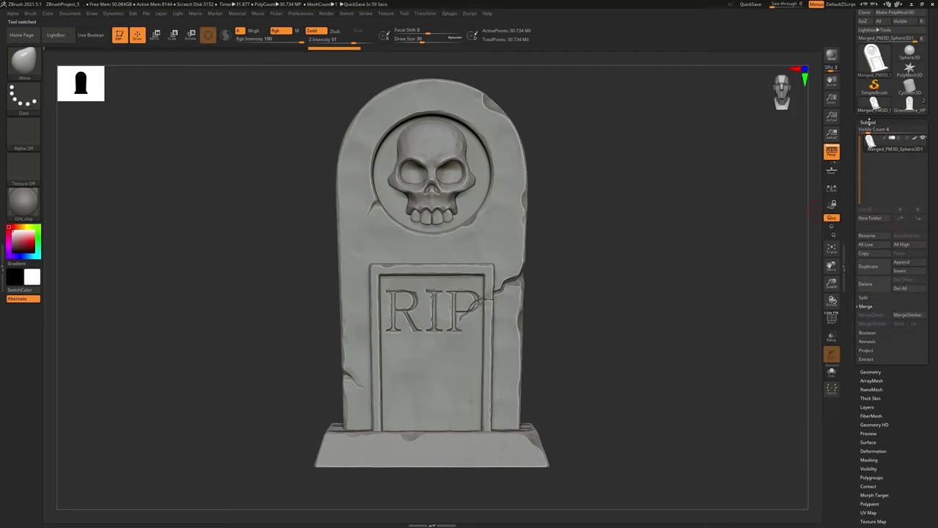
pyautogui.moveTo(595, 247)
pyautogui.mouseDown()
pyautogui.moveTo(584, 250)
pyautogui.moveTo(592, 252)
pyautogui.mouseUp()
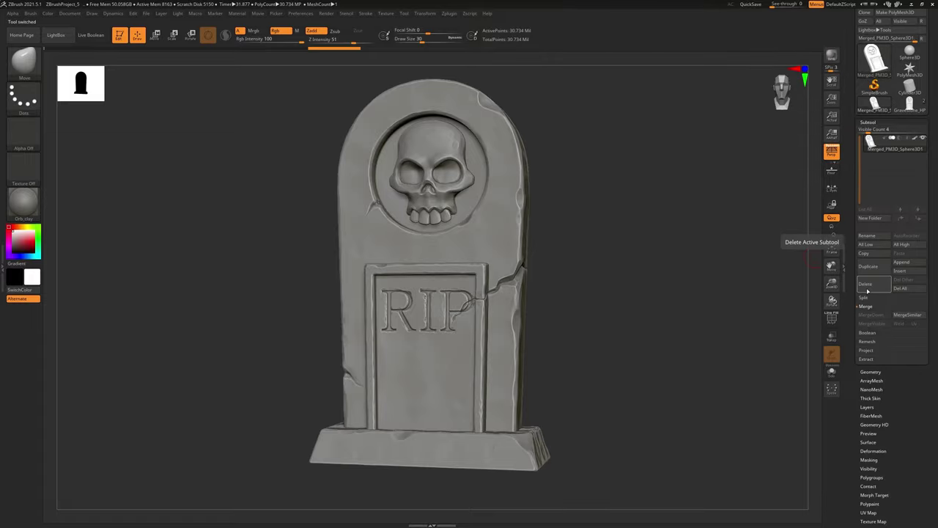
pyautogui.click(866, 283)
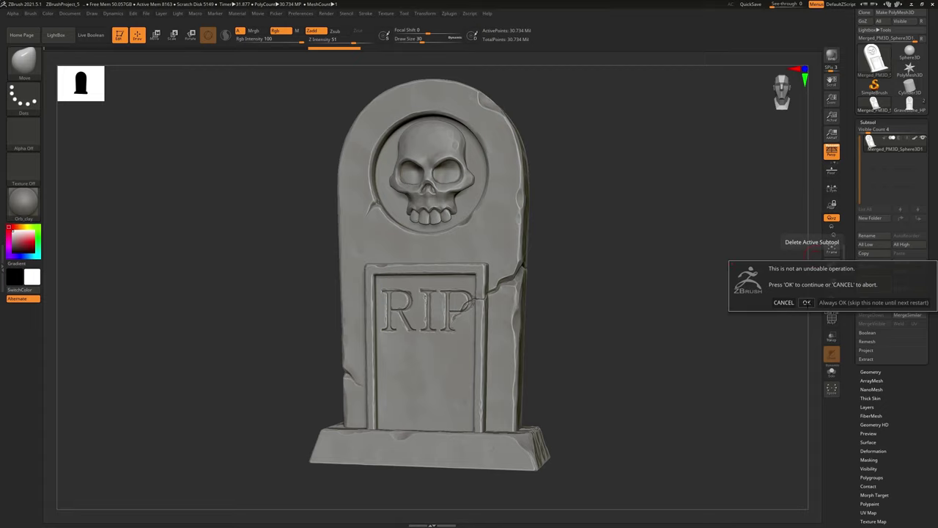
pyautogui.click(807, 302)
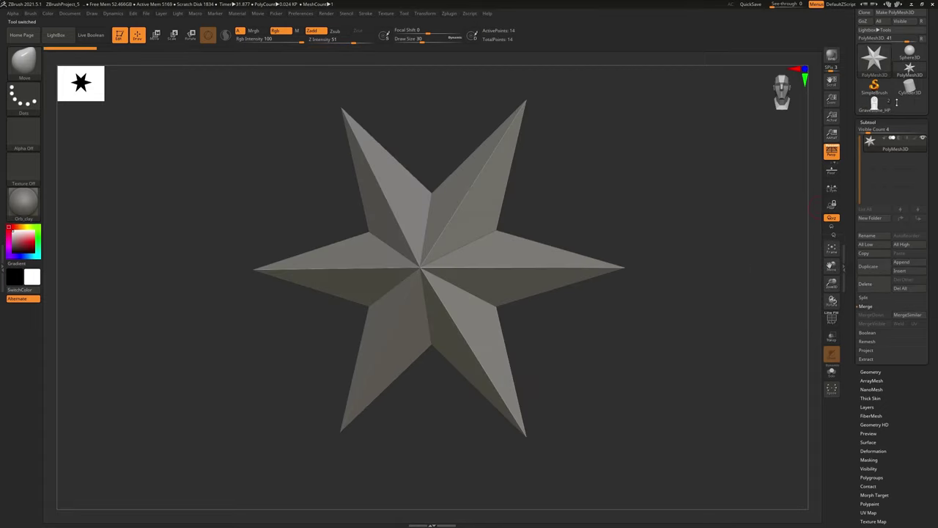
# - Switch back to the Gravestone_HP tool and pre-process the current subtool with Decimation Master
pyautogui.click(874, 106)
pyautogui.moveTo(648, 279); pyautogui.dragTo(583, 356)
pyautogui.press('f')
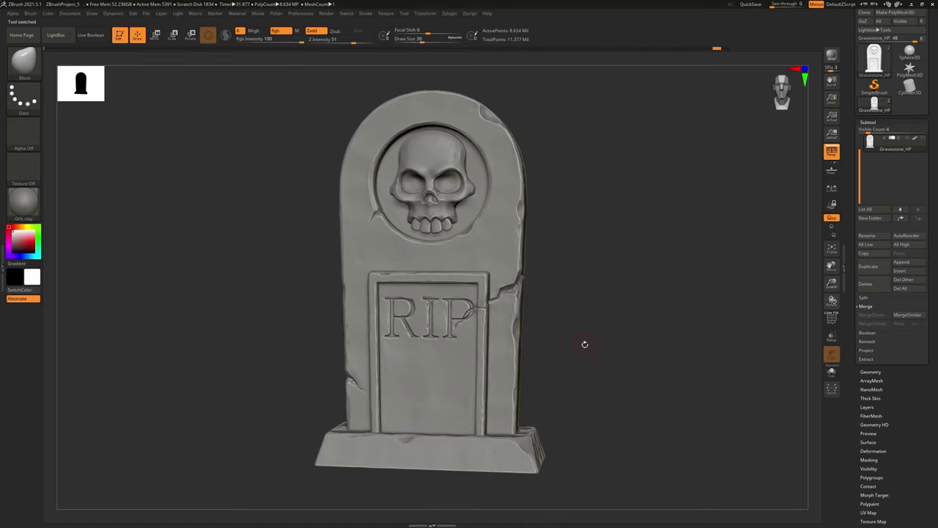
pyautogui.click(449, 14)
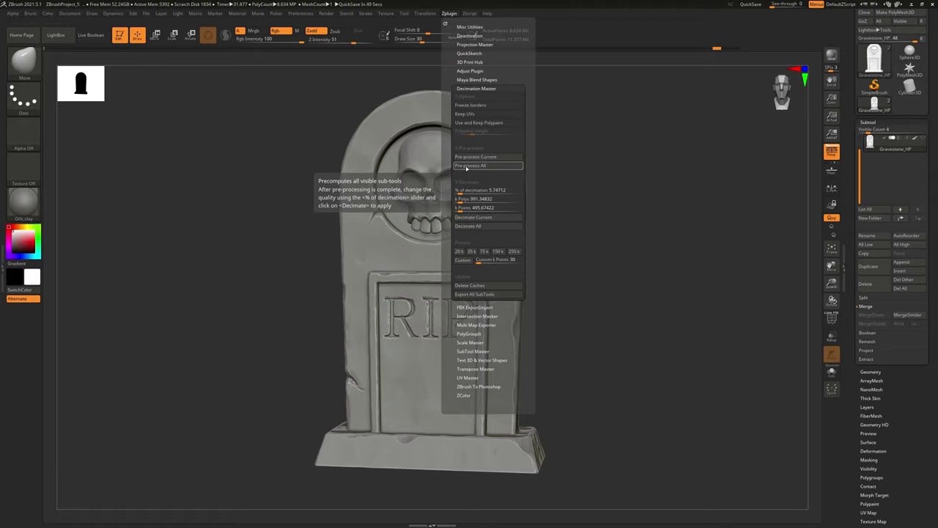
pyautogui.click(472, 159)
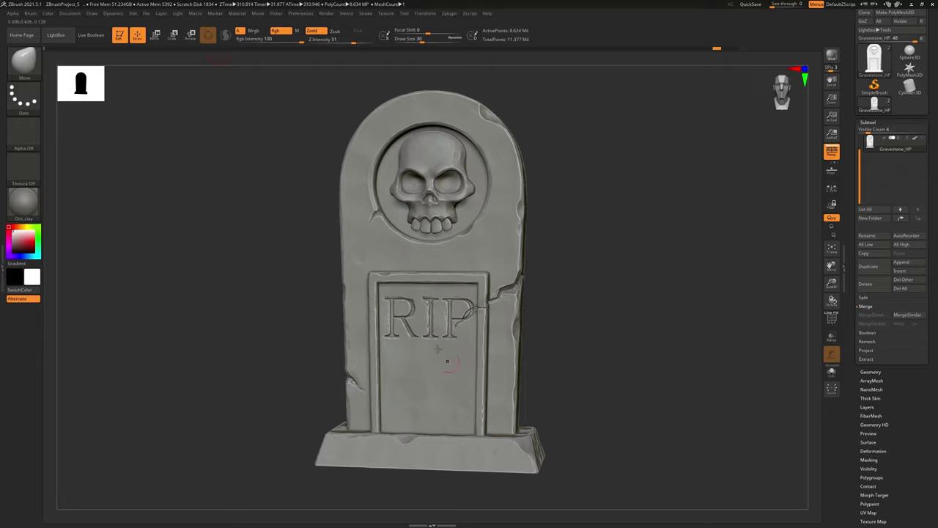
# - Set the decimation percentage to about 10.9 and decimate all visible subtools
pyautogui.click(450, 14)
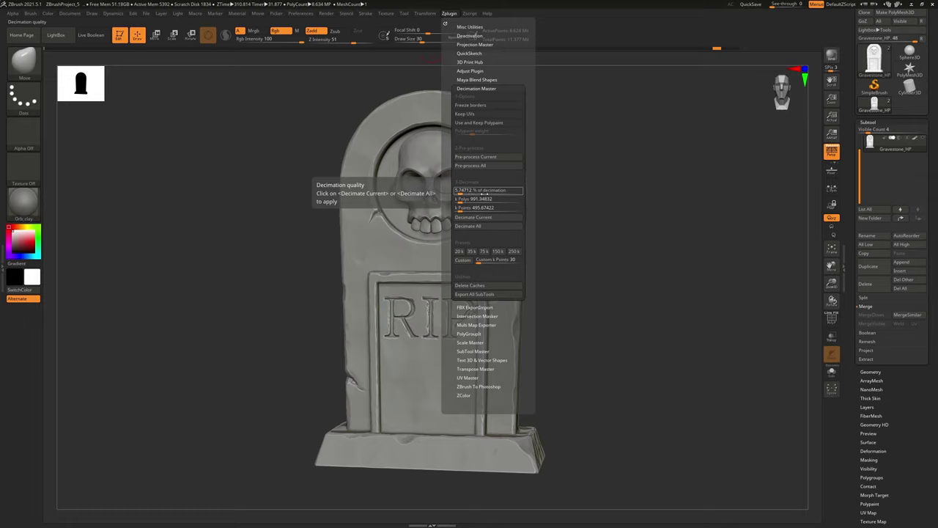
pyautogui.moveTo(461, 193); pyautogui.dragTo(467, 193)
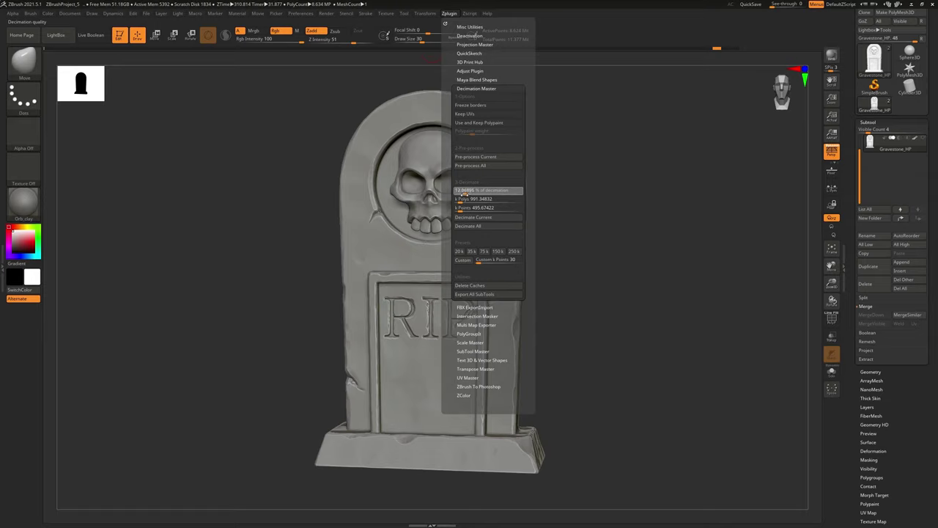
pyautogui.moveTo(464, 197); pyautogui.dragTo(464, 196)
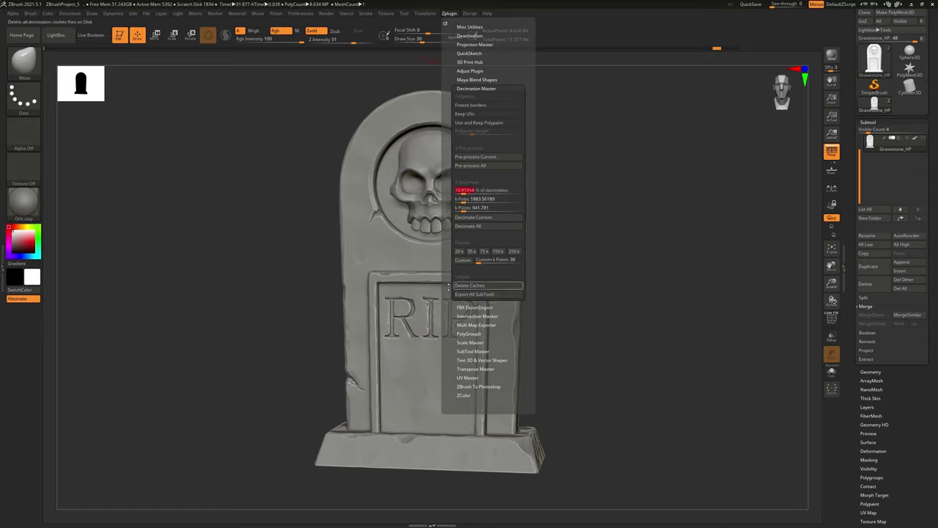
pyautogui.click(477, 225)
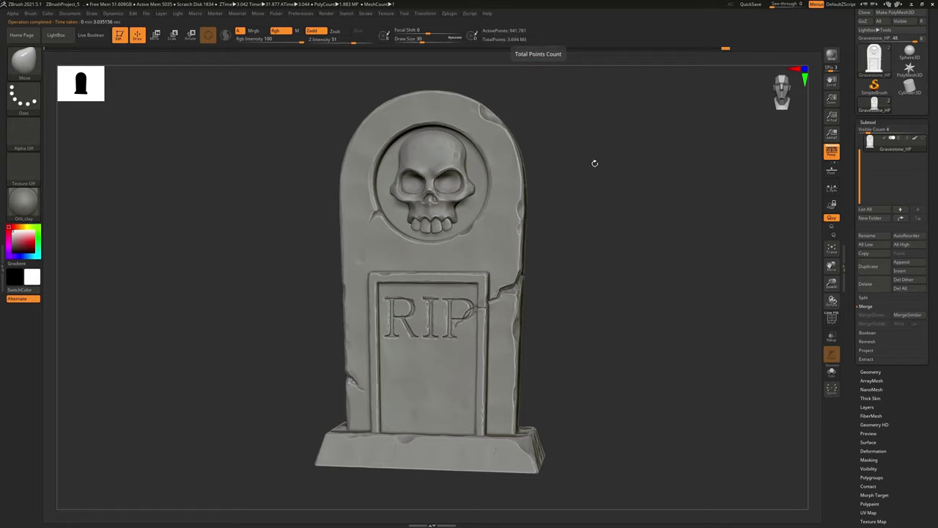
# - Examine the decimated gravestone up close, including the skull, cracks, RIP lettering and base, for lost surface detail
pyautogui.keyDown('alt'); pyautogui.moveTo(581, 317); pyautogui.dragTo(645, 364); pyautogui.keyUp('alt')
pyautogui.moveTo(205, 324); pyautogui.dragTo(218, 322)
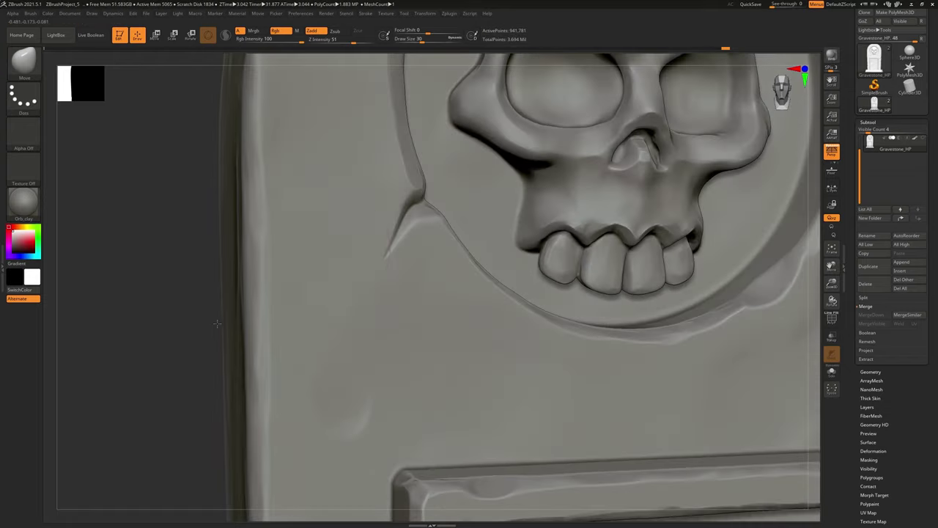
pyautogui.keyDown('ctrl'); pyautogui.moveTo(389, 283); pyautogui.dragTo(470, 286, button='right'); pyautogui.keyUp('ctrl')
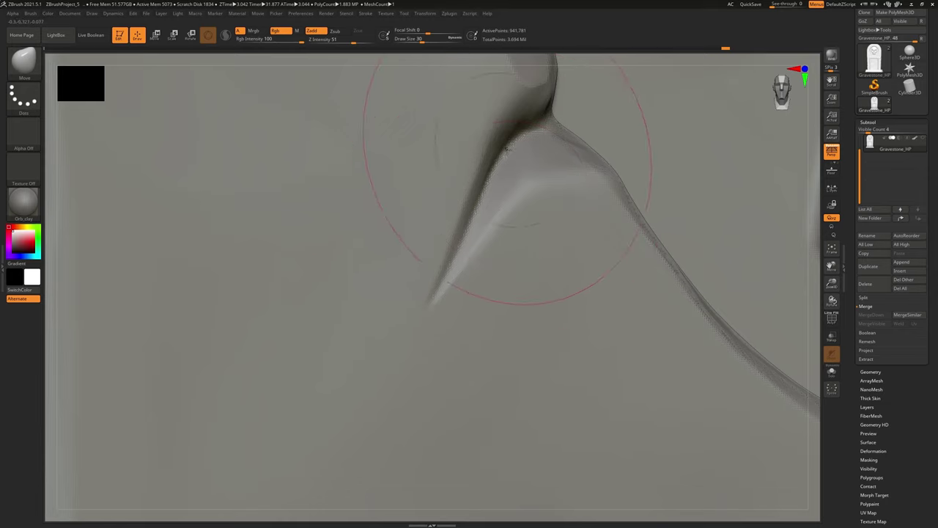
pyautogui.moveTo(569, 445)
pyautogui.keyDown('ctrl'); pyautogui.mouseDown(button='right')
pyautogui.moveTo(387, 358)
pyautogui.moveTo(400, 359)
pyautogui.mouseUp(button='right'); pyautogui.keyUp('ctrl')
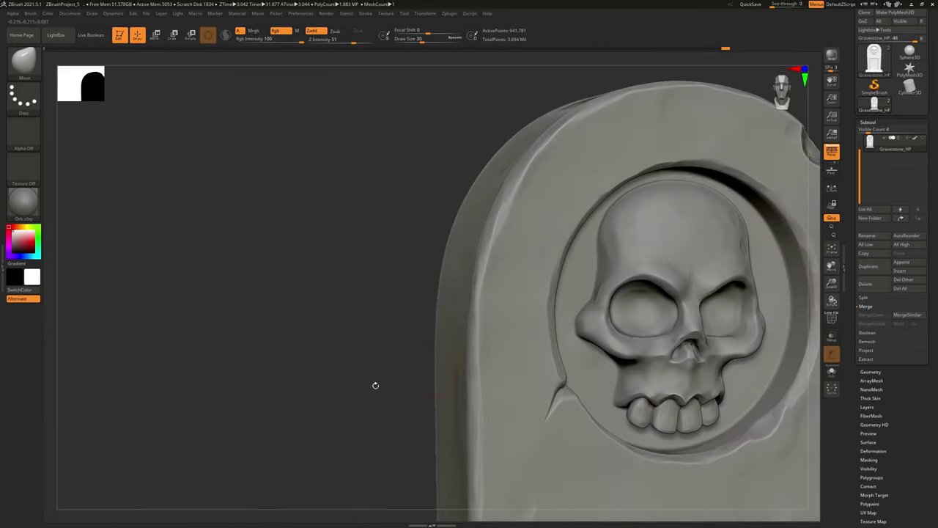
pyautogui.keyDown('alt'); pyautogui.moveTo(371, 405); pyautogui.dragTo(85, 210); pyautogui.keyUp('alt')
pyautogui.moveTo(742, 360); pyautogui.dragTo(703, 366)
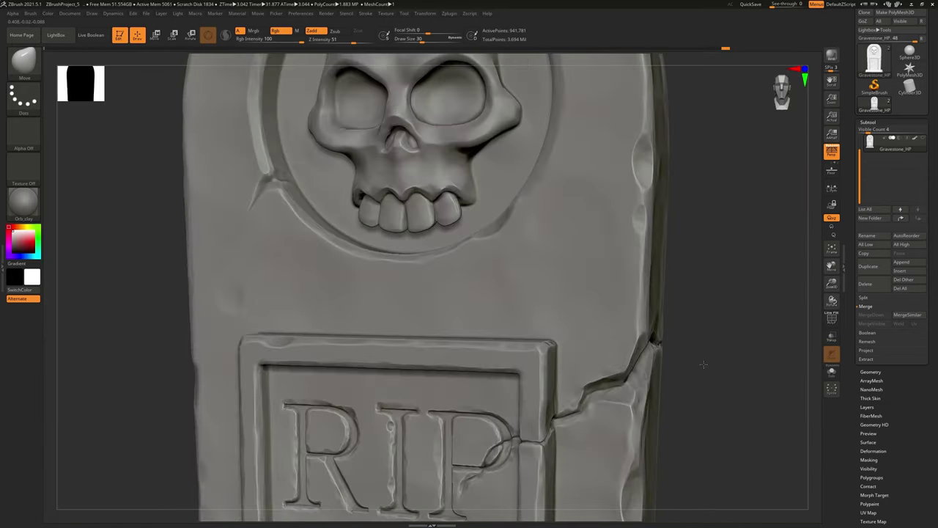
pyautogui.keyDown('ctrl'); pyautogui.moveTo(703, 386); pyautogui.dragTo(563, 386, button='right'); pyautogui.keyUp('ctrl')
pyautogui.keyDown('alt'); pyautogui.moveTo(564, 386); pyautogui.dragTo(610, 330); pyautogui.keyUp('alt')
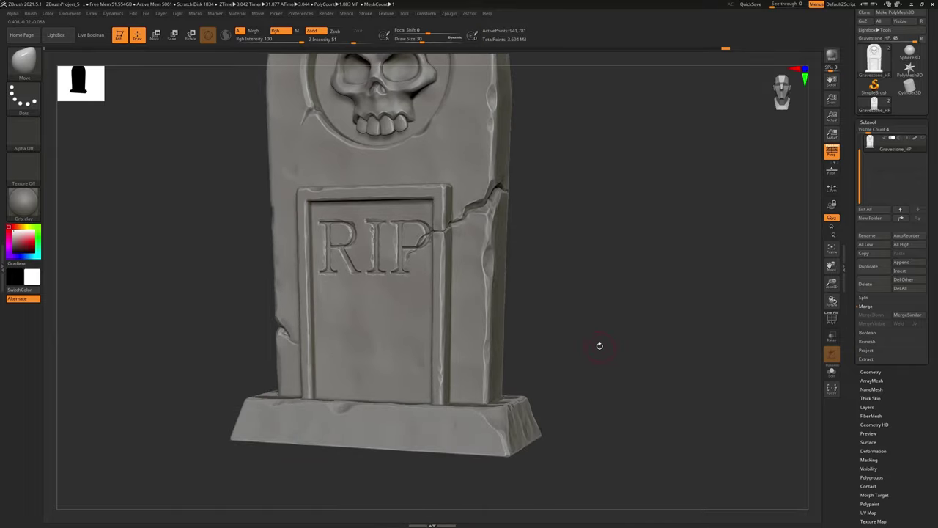
pyautogui.keyDown('ctrl'); pyautogui.moveTo(601, 257); pyautogui.dragTo(678, 316, button='right'); pyautogui.keyUp('ctrl')
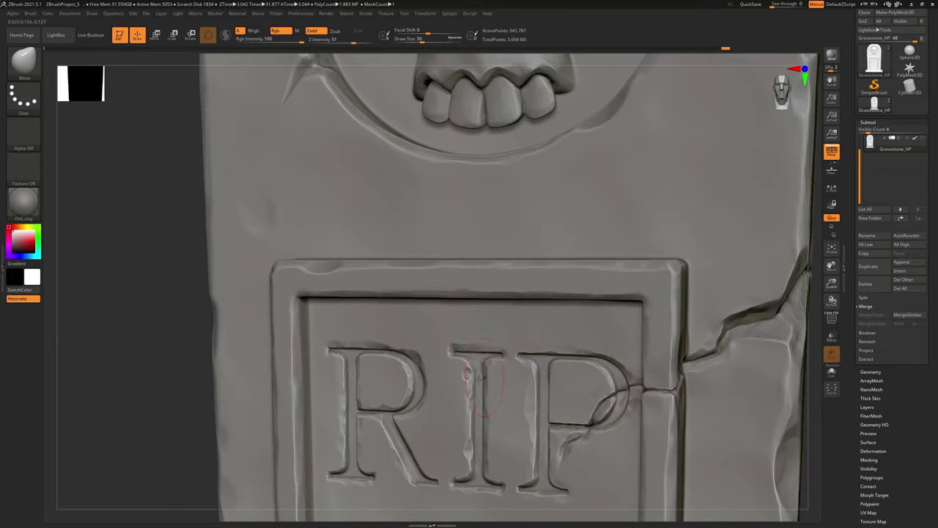
pyautogui.keyDown('ctrl'); pyautogui.moveTo(165, 299); pyautogui.dragTo(58, 166, button='right'); pyautogui.keyUp('ctrl')
pyautogui.keyDown('alt'); pyautogui.moveTo(536, 245); pyautogui.dragTo(591, 381); pyautogui.keyUp('alt')
pyautogui.keyDown('ctrl'); pyautogui.moveTo(580, 362); pyautogui.dragTo(596, 390, button='right'); pyautogui.keyUp('ctrl')
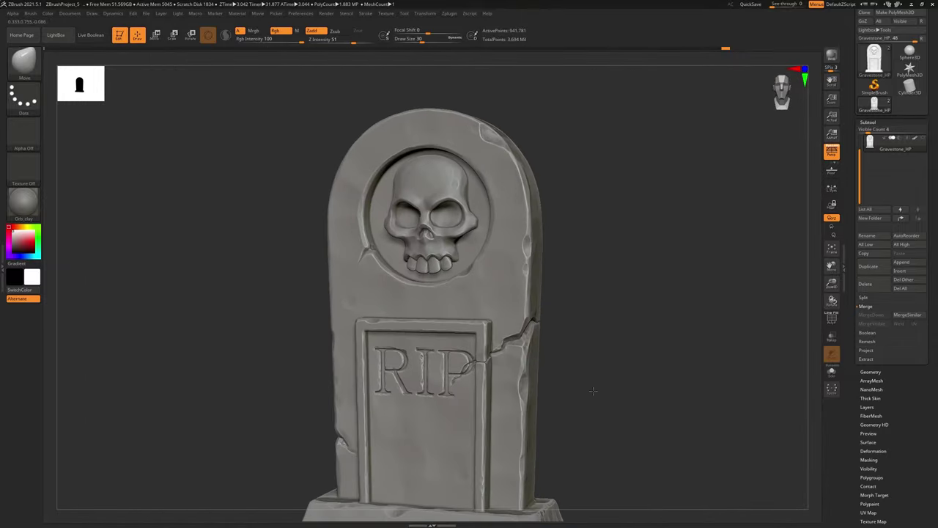
pyautogui.keyDown('alt'); pyautogui.moveTo(604, 395); pyautogui.dragTo(597, 362); pyautogui.keyUp('alt')
pyautogui.keyDown('ctrl'); pyautogui.moveTo(597, 382); pyautogui.dragTo(588, 378, button='right'); pyautogui.keyUp('ctrl')
pyautogui.keyDown('alt'); pyautogui.moveTo(588, 378); pyautogui.dragTo(580, 357); pyautogui.keyUp('alt')
pyautogui.keyDown('ctrl'); pyautogui.moveTo(580, 357); pyautogui.dragTo(580, 358, button='right'); pyautogui.keyUp('ctrl')
pyautogui.moveTo(585, 366); pyautogui.dragTo(591, 371)
pyautogui.keyDown('ctrl'); pyautogui.moveTo(591, 371); pyautogui.dragTo(584, 359, button='right'); pyautogui.keyUp('ctrl')
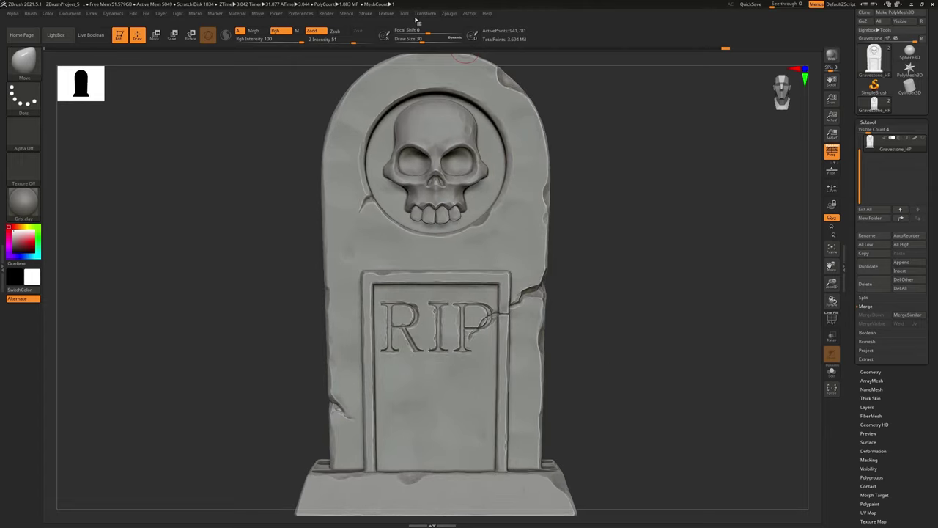
# - Undo the gravestone's decimation
pyautogui.hotkey('shift', 'd')
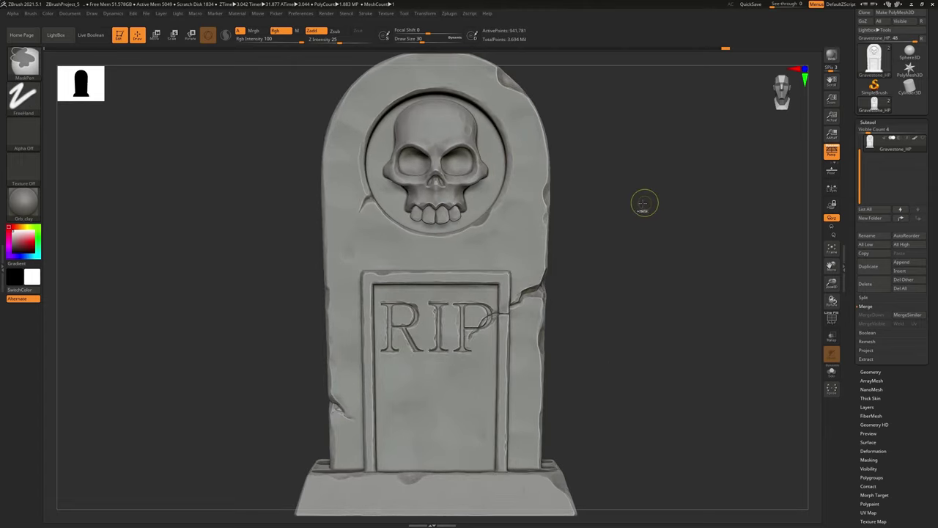
pyautogui.press('d')
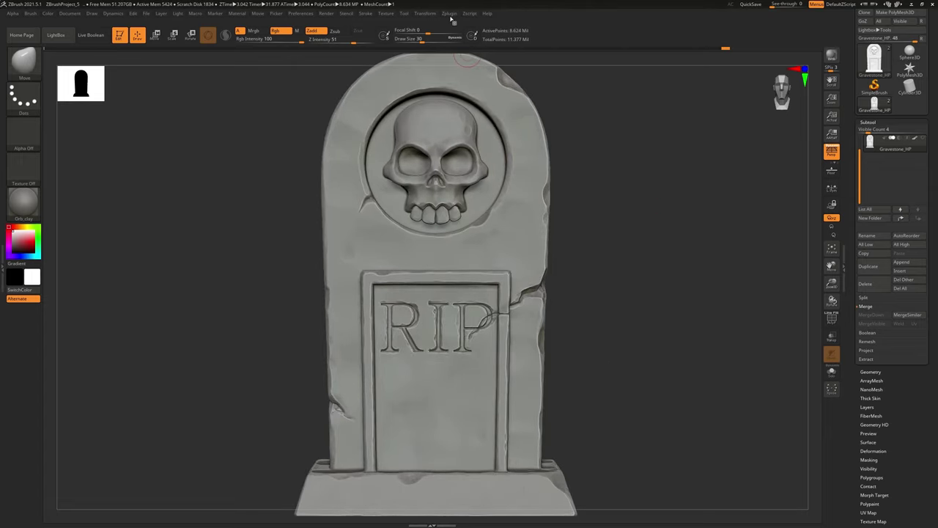
# - Set the decimation percentage to 12 and decimate the current gravestone subtool with Decimation Master
pyautogui.click(450, 13)
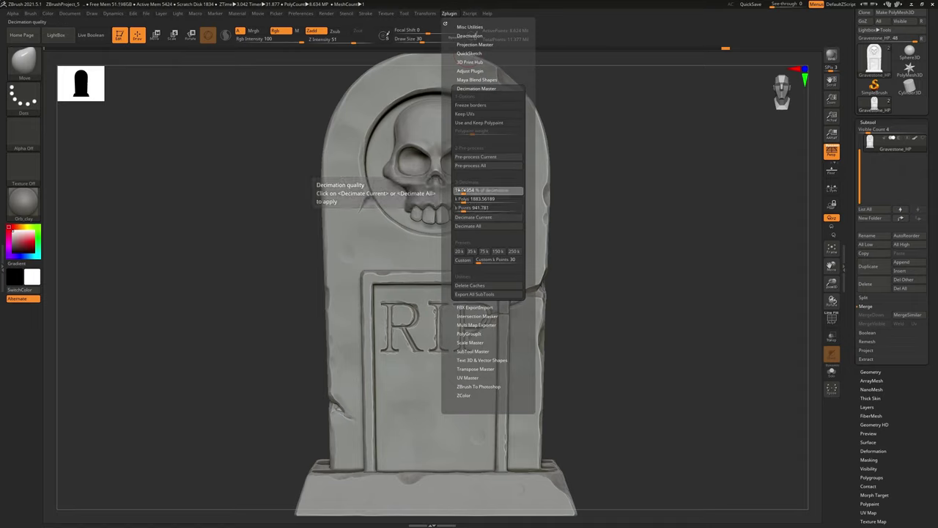
pyautogui.click(464, 190)
pyautogui.write('12 % of decimation')
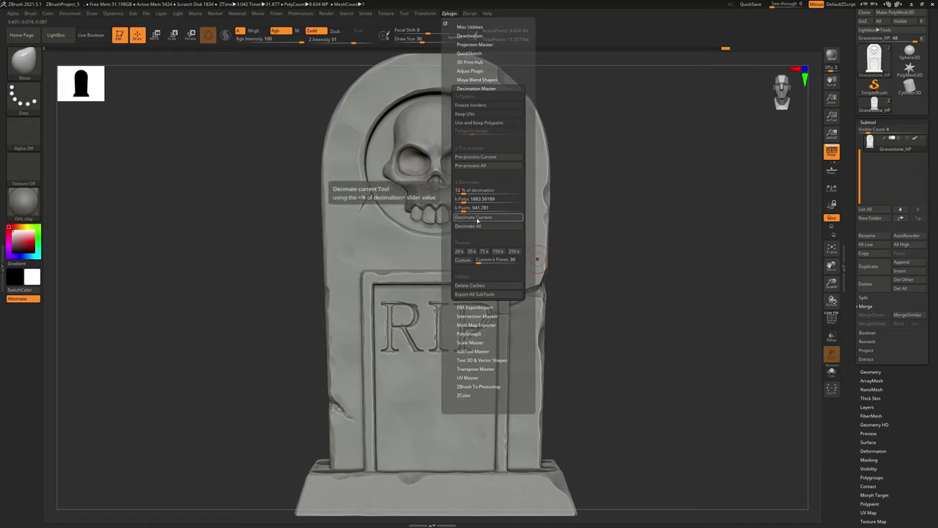
pyautogui.click(488, 218)
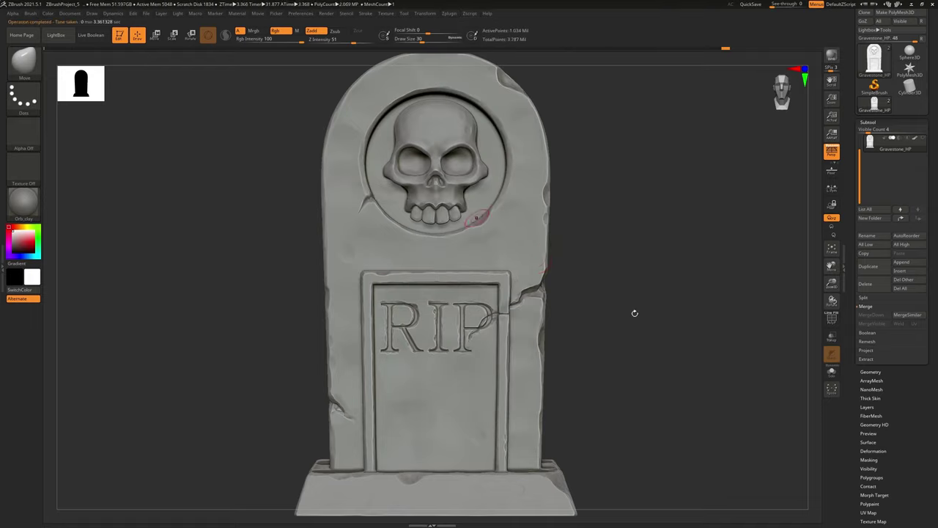
# - Examine the decimated gravestone up close around the skull's teeth, circular recess, RIP lettering and side crack for lost surface detail
pyautogui.keyDown('alt'); pyautogui.moveTo(606, 378); pyautogui.dragTo(593, 372); pyautogui.keyUp('alt')
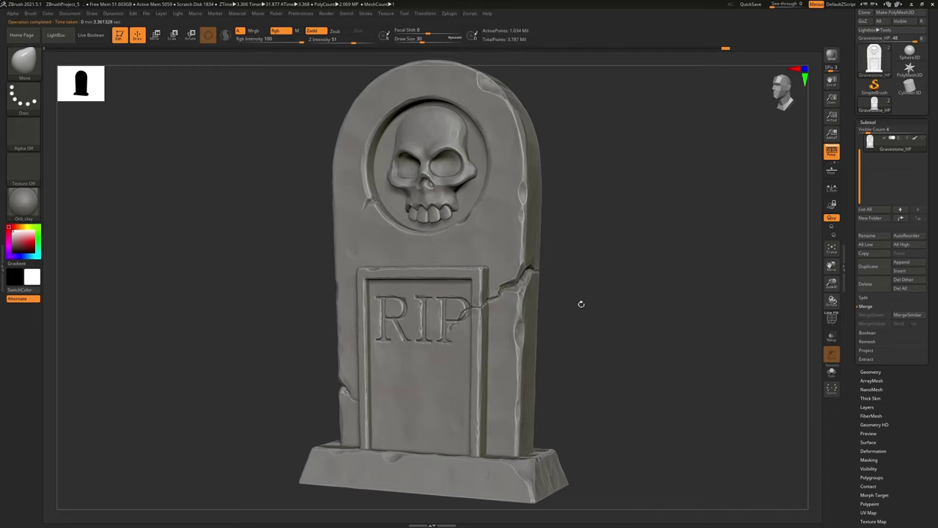
pyautogui.keyDown('alt'); pyautogui.moveTo(581, 303); pyautogui.dragTo(569, 318); pyautogui.keyUp('alt')
pyautogui.moveTo(178, 238); pyautogui.dragTo(249, 211)
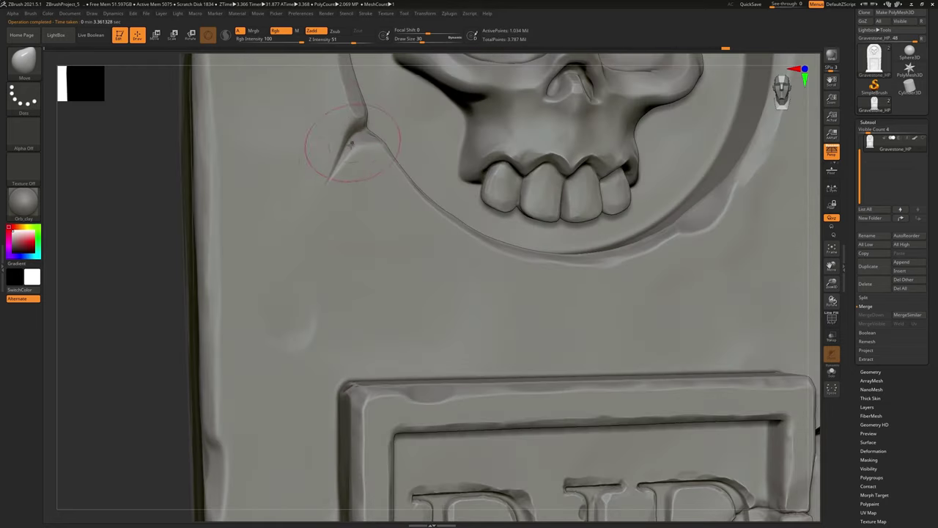
pyautogui.keyDown('alt'); pyautogui.moveTo(125, 222); pyautogui.dragTo(135, 230); pyautogui.keyUp('alt')
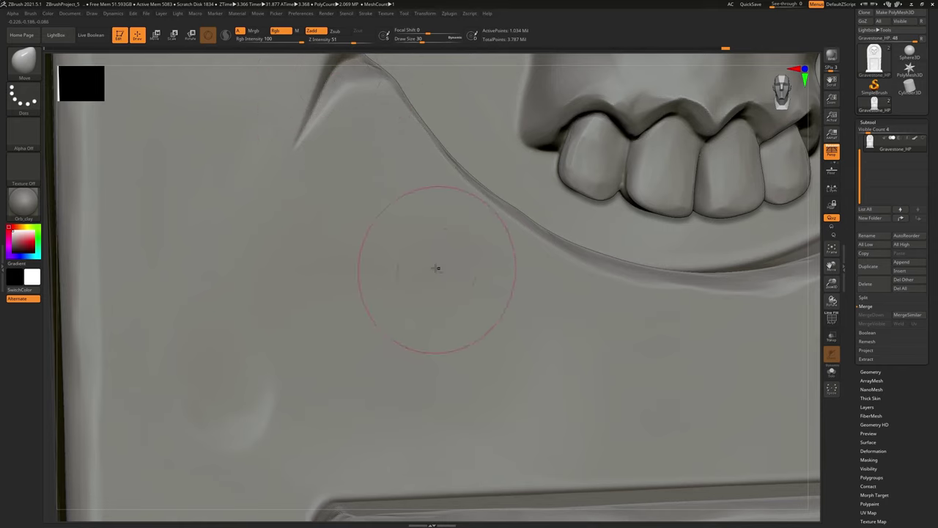
pyautogui.keyDown('ctrl'); pyautogui.moveTo(438, 269); pyautogui.dragTo(342, 199, button='right'); pyautogui.keyUp('ctrl')
pyautogui.keyDown('alt'); pyautogui.moveTo(756, 332); pyautogui.dragTo(594, 315); pyautogui.keyUp('alt')
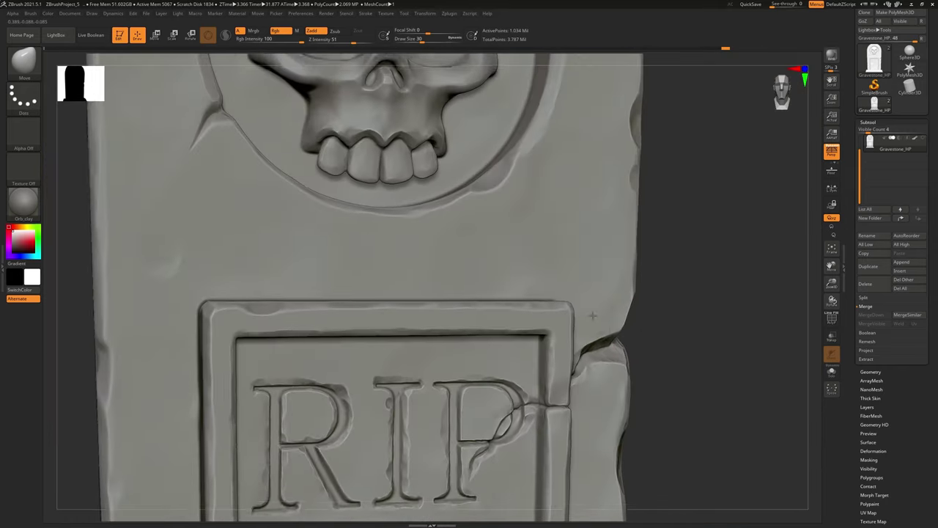
pyautogui.keyDown('alt'); pyautogui.moveTo(725, 380); pyautogui.dragTo(693, 256); pyautogui.keyUp('alt')
pyautogui.keyDown('alt'); pyautogui.moveTo(815, 454); pyautogui.dragTo(615, 317); pyautogui.keyUp('alt')
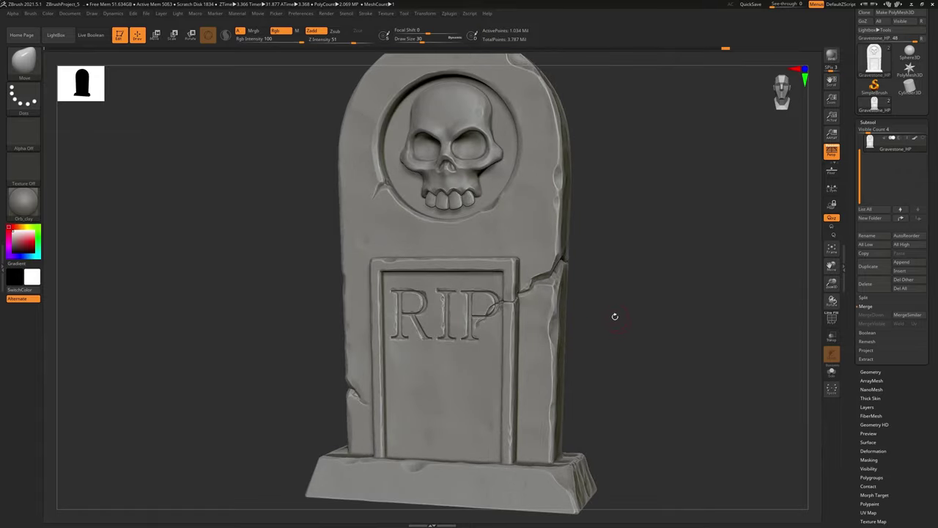
# - Undo the last decimation and decimate the current gravestone subtool again at 15 percent
pyautogui.hotkey('ctrl', 'z')
pyautogui.click(454, 14)
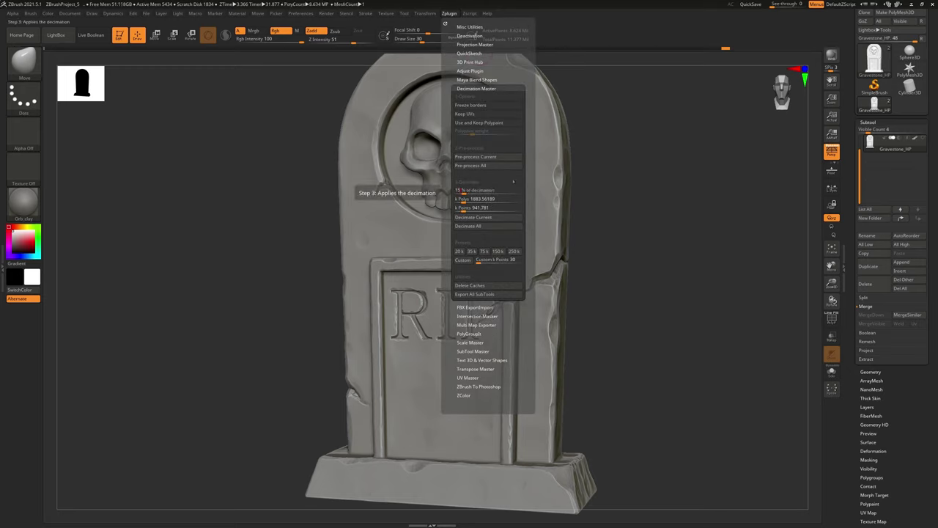
pyautogui.click(476, 218)
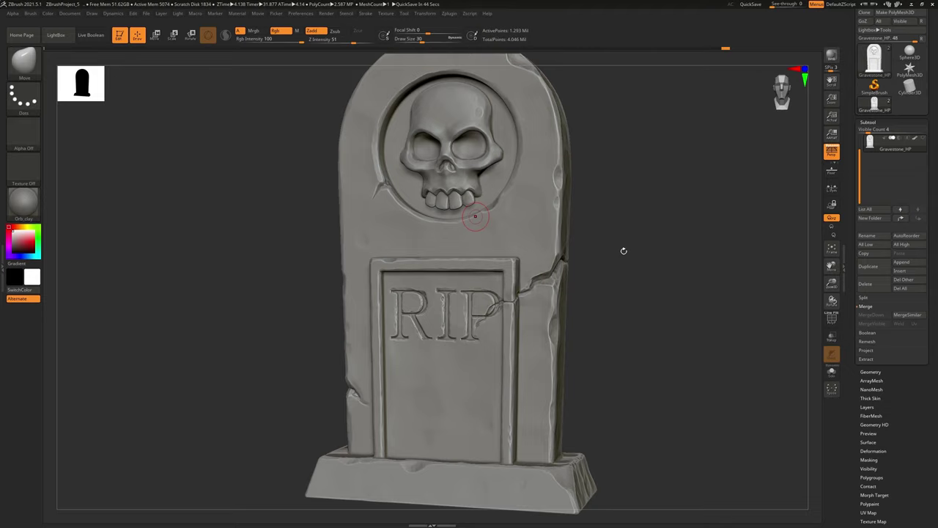
# - Inspect the newly decimated mesh around the RIP lettering, inset frame and side crack, and view the whole gravestone at an angle
pyautogui.press('super')
pyautogui.press('super')
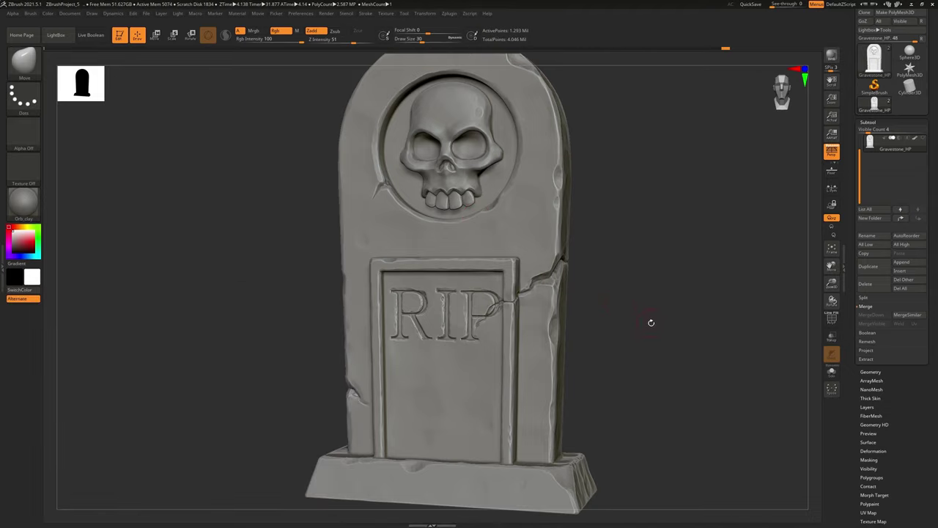
pyautogui.keyDown('alt'); pyautogui.moveTo(693, 350); pyautogui.dragTo(700, 447); pyautogui.keyUp('alt')
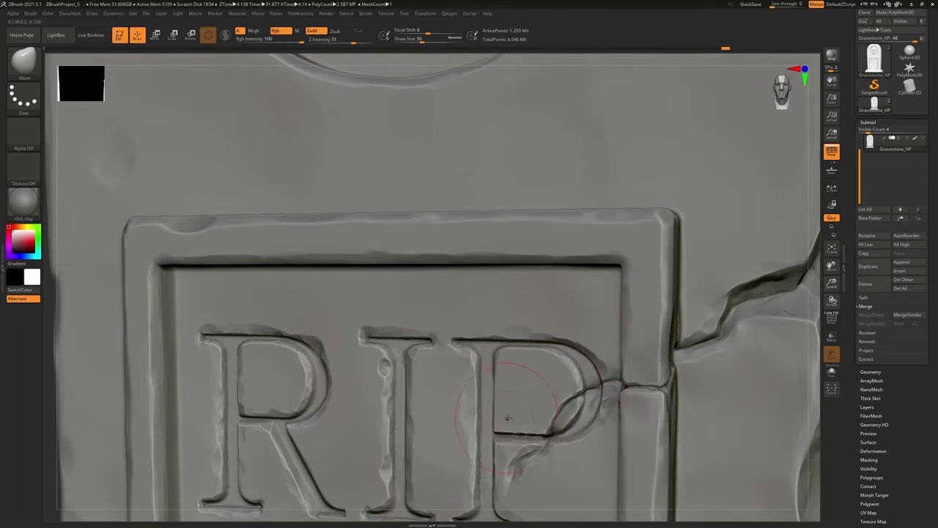
pyautogui.keyDown('ctrl'); pyautogui.moveTo(508, 418); pyautogui.dragTo(507, 316, button='right'); pyautogui.keyUp('ctrl')
pyautogui.moveTo(700, 387); pyautogui.dragTo(601, 265)
pyautogui.moveTo(613, 357); pyautogui.dragTo(582, 363)
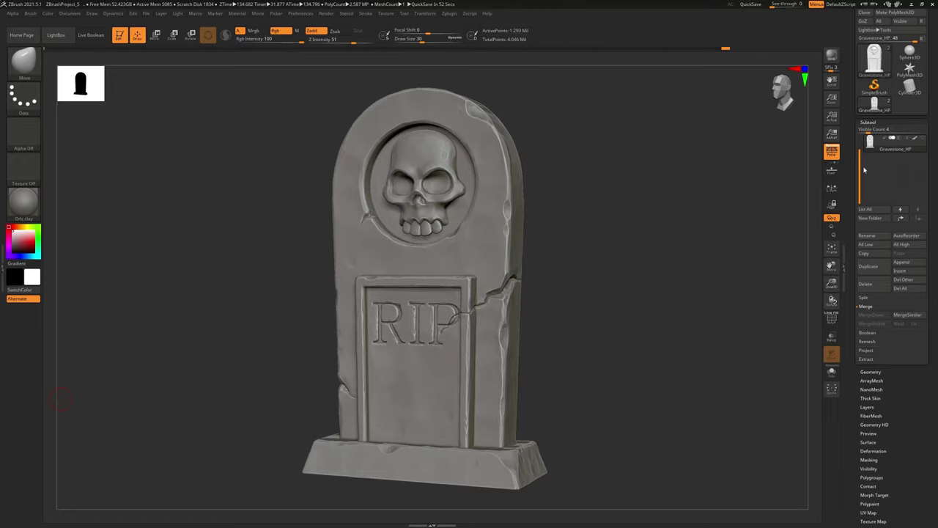
# - Check the GS_Base subtool on its own and return to the Gravestone_HP subtool
pyautogui.moveTo(861, 169); pyautogui.dragTo(860, 153)
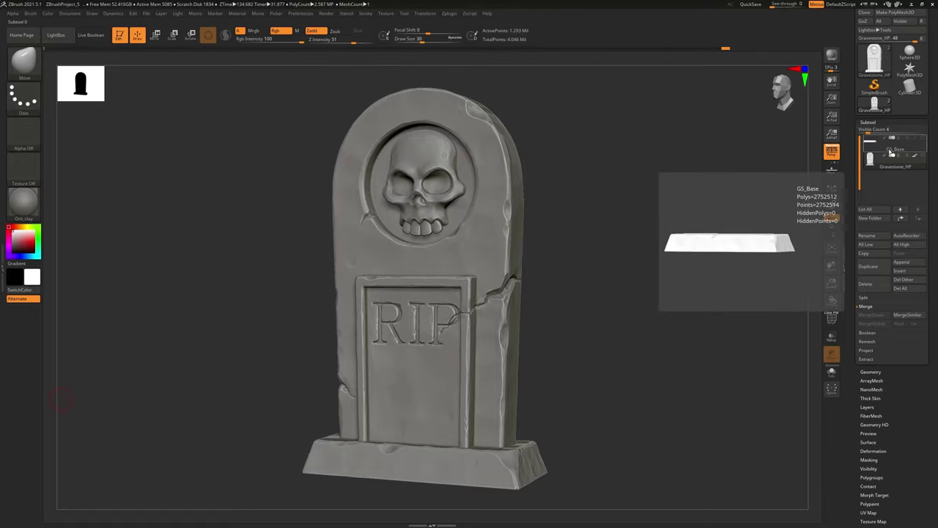
pyautogui.click(887, 150)
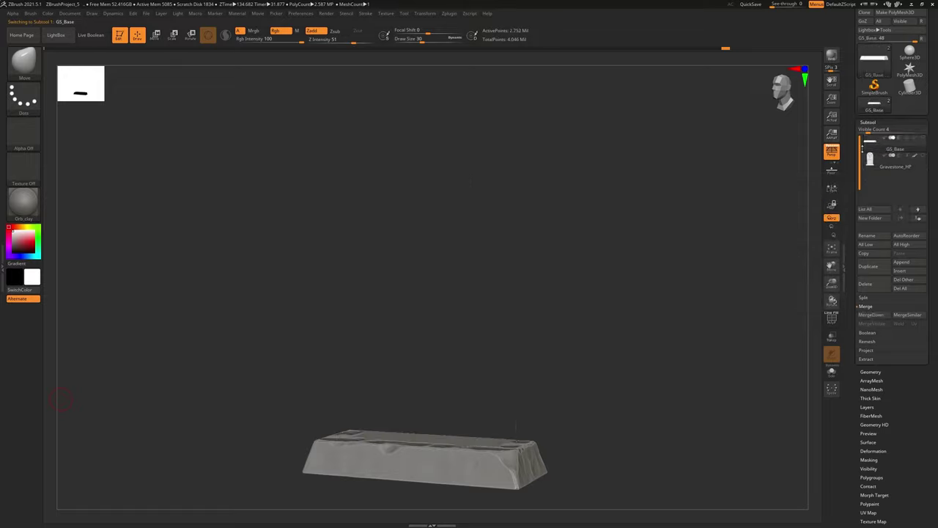
pyautogui.click(876, 155)
pyautogui.click(876, 156)
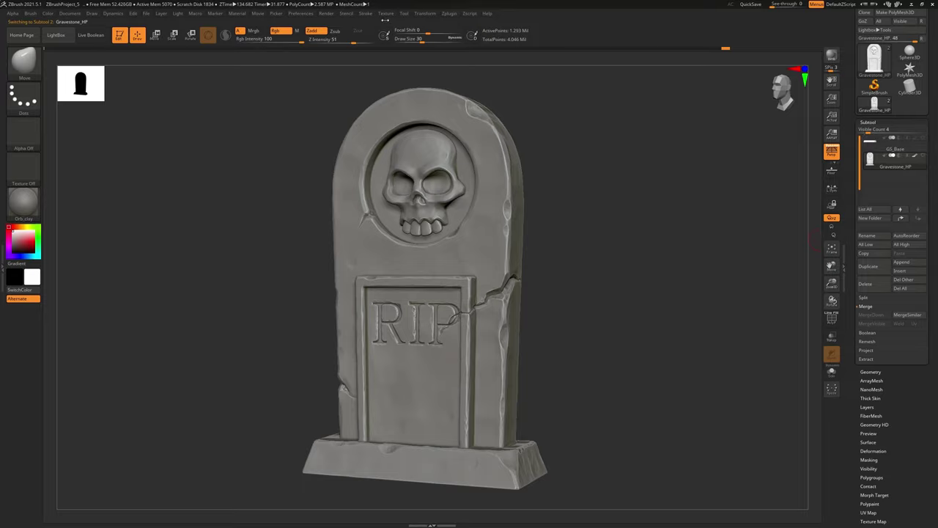
pyautogui.click(453, 16)
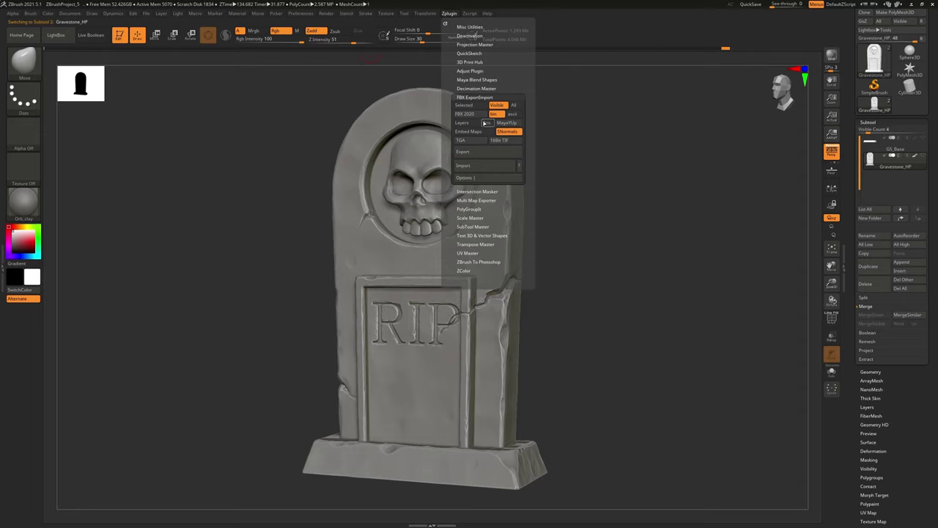
pyautogui.click(463, 151)
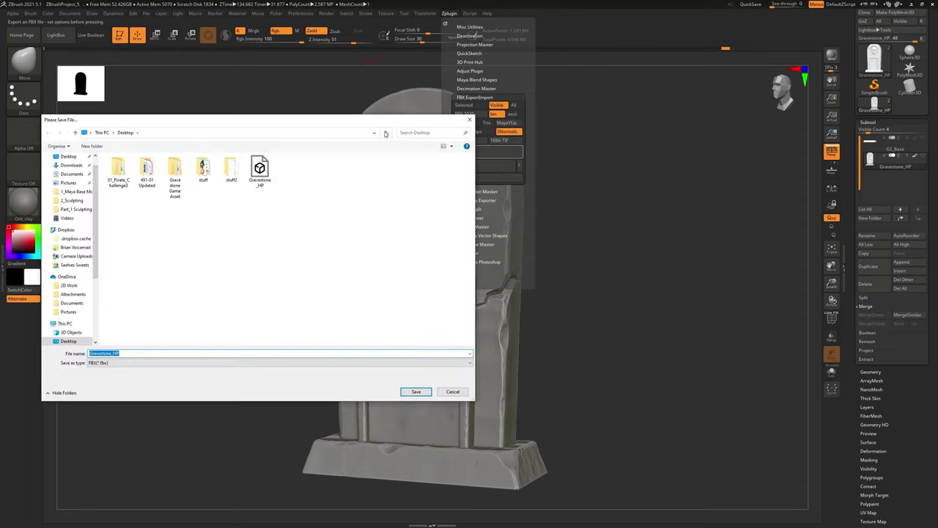
pyautogui.click(470, 120)
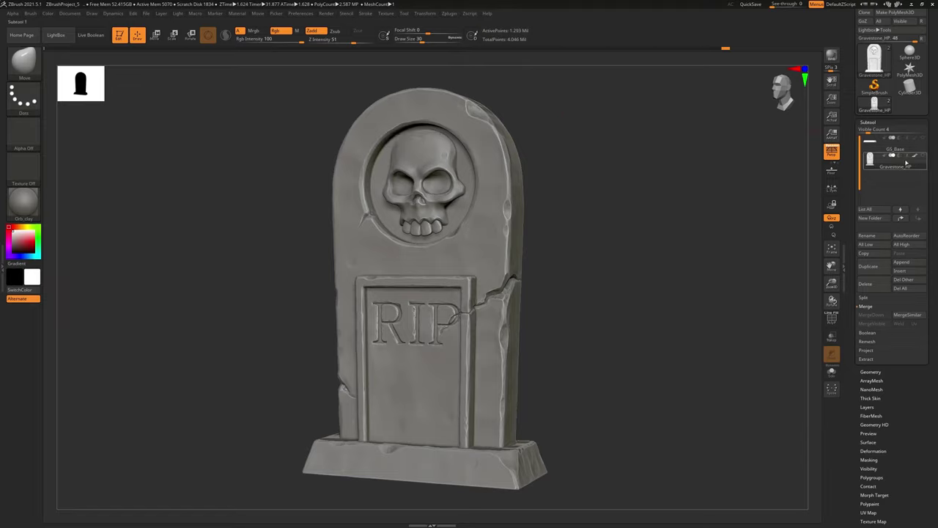
# - Export only the selected Gravestone_HP subtool as a binary FBX to the Desktop, replacing the existing Gravestone_HP file
pyautogui.click(448, 13)
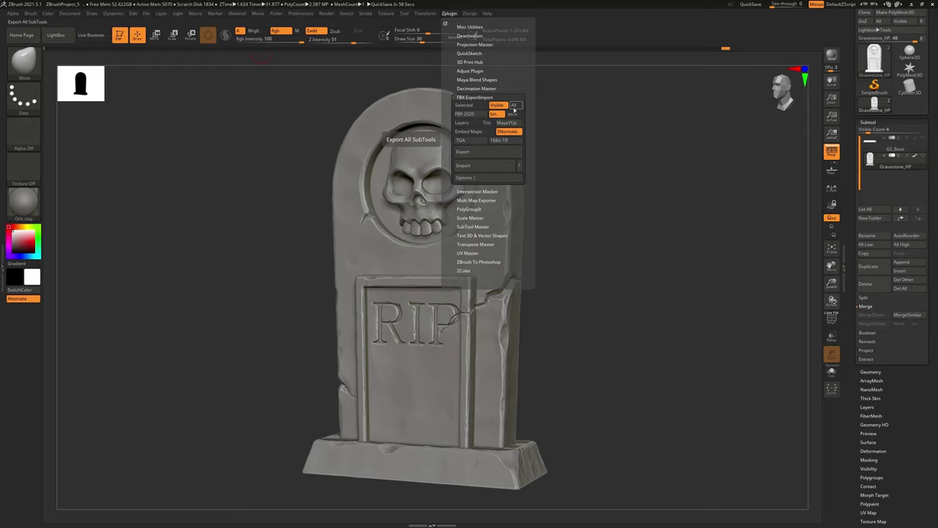
pyautogui.click(465, 106)
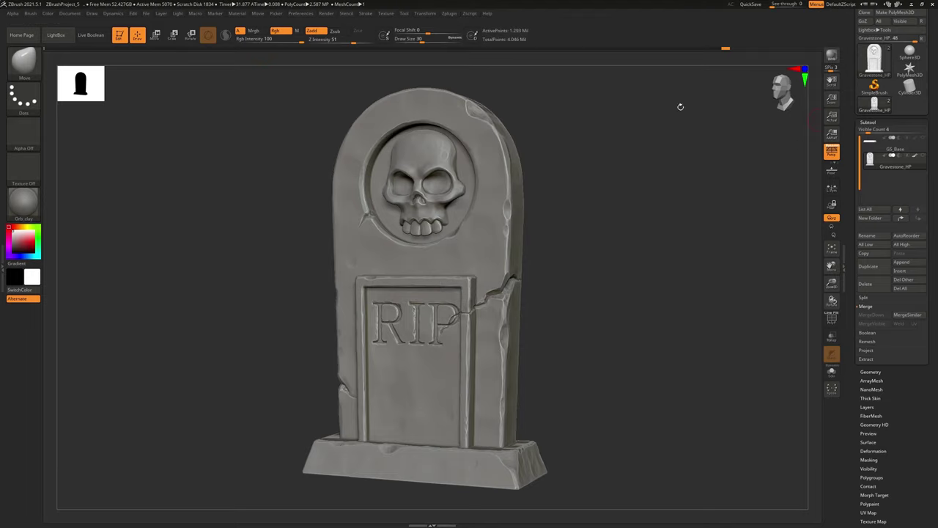
pyautogui.click(450, 13)
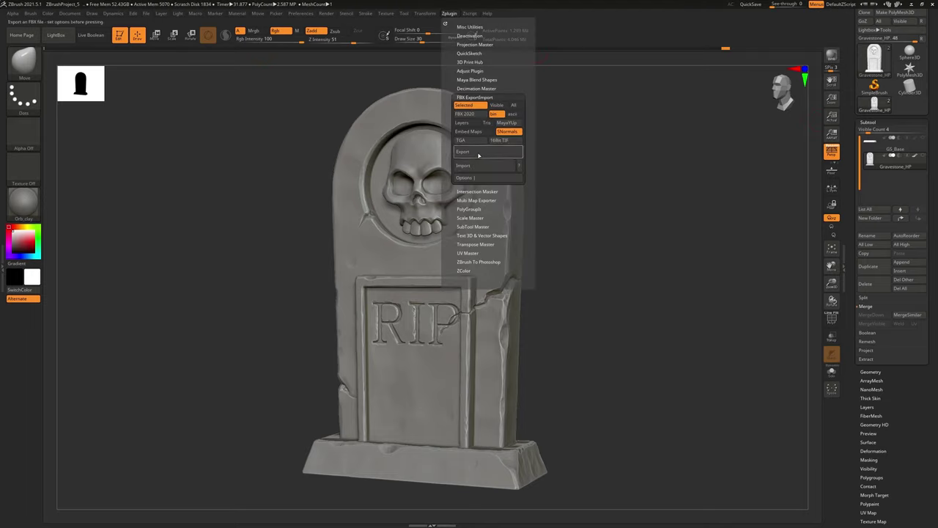
pyautogui.click(477, 153)
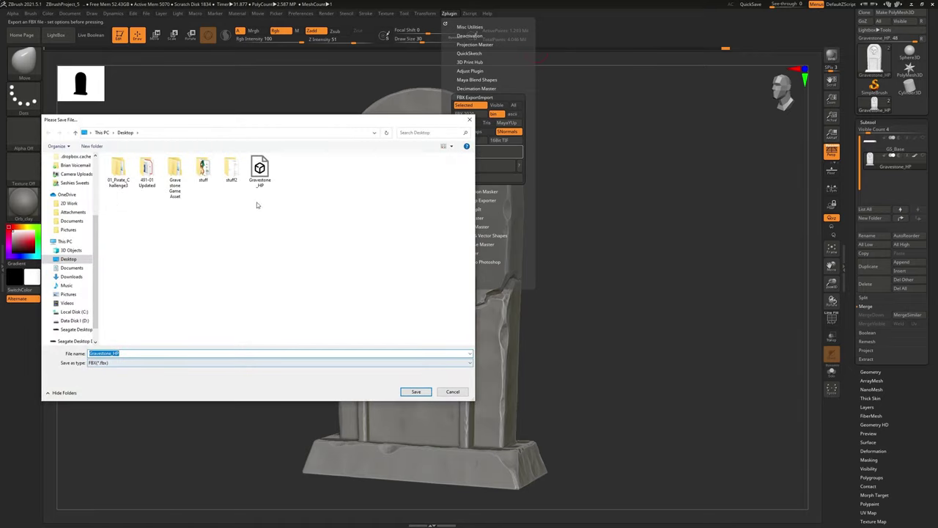
pyautogui.click(264, 176)
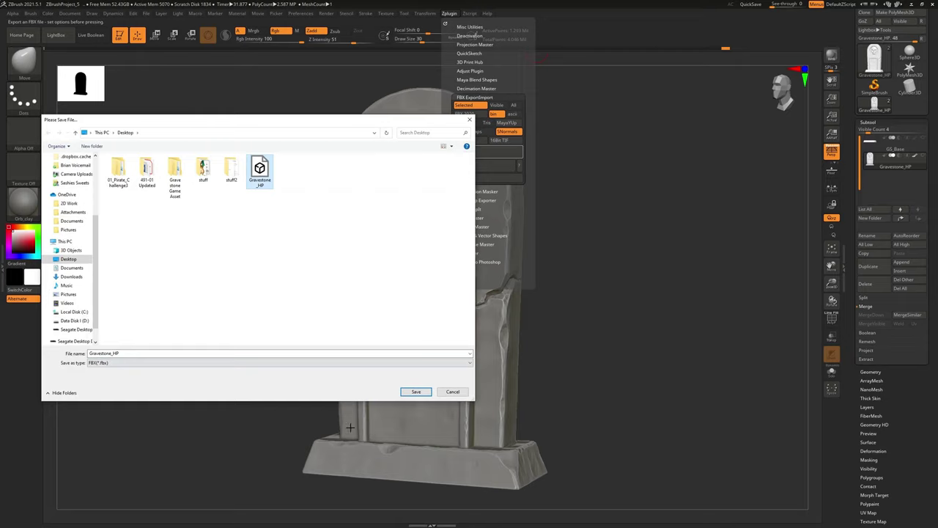
pyautogui.click(416, 393)
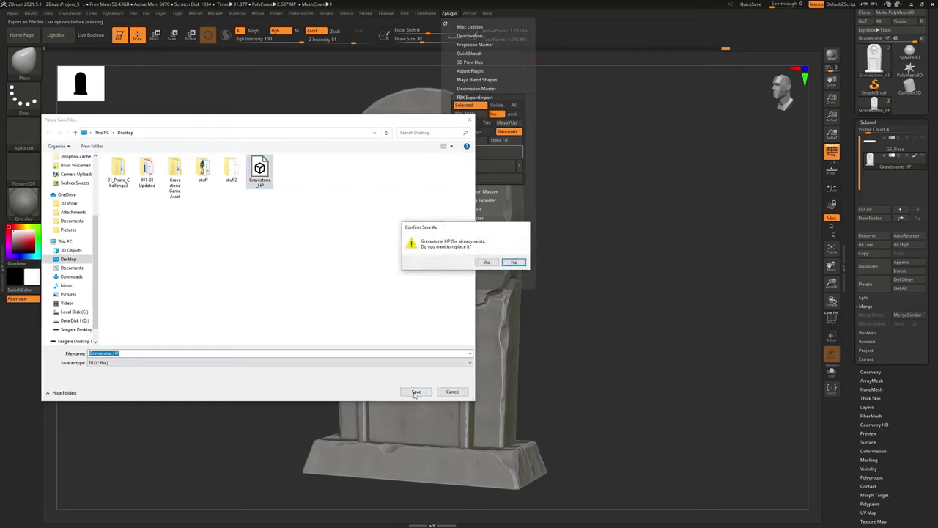
pyautogui.click(489, 263)
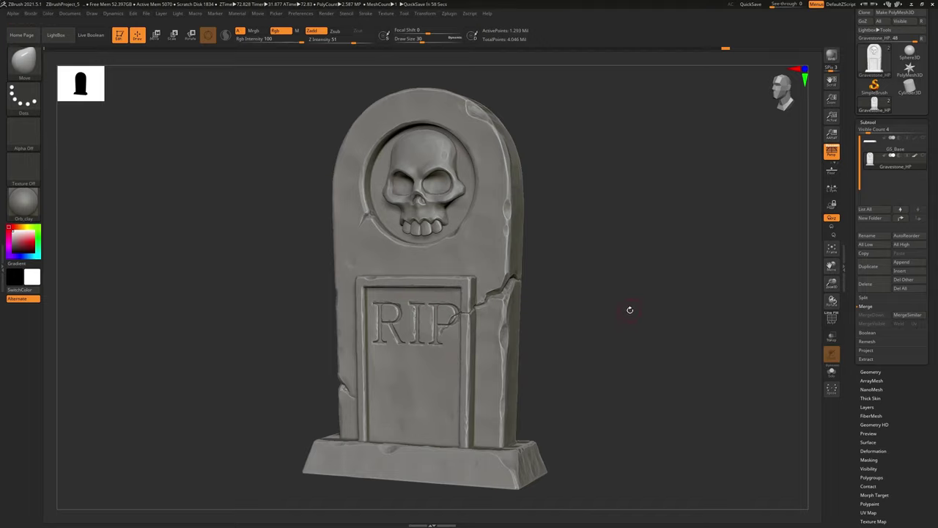
# - Delete the GS_Base subtool permanently, leaving only the Gravestone_HP subtool
pyautogui.moveTo(570, 311); pyautogui.dragTo(625, 357)
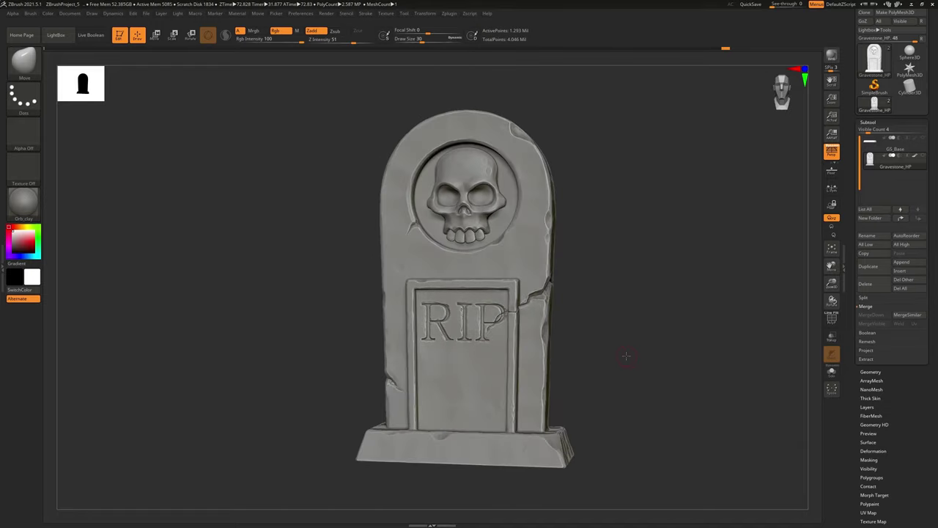
pyautogui.click(892, 146)
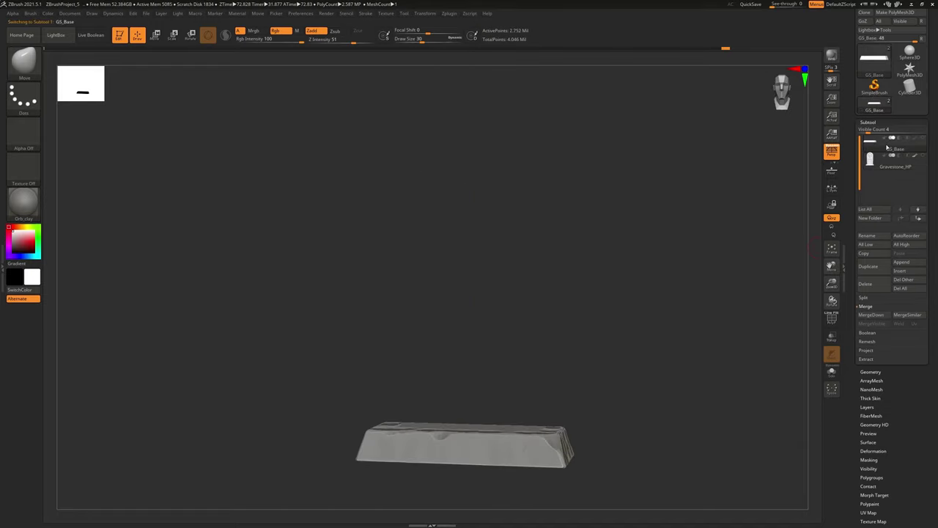
pyautogui.click(873, 288)
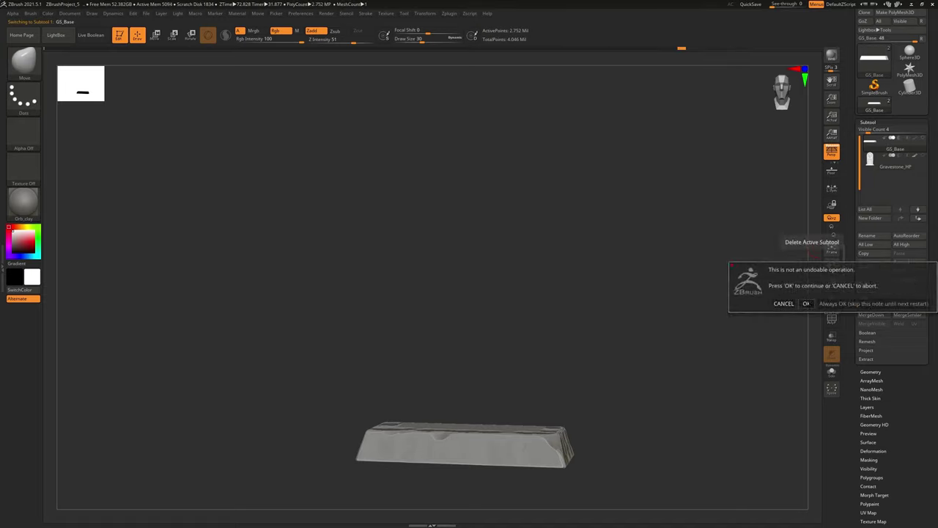
pyautogui.click(811, 302)
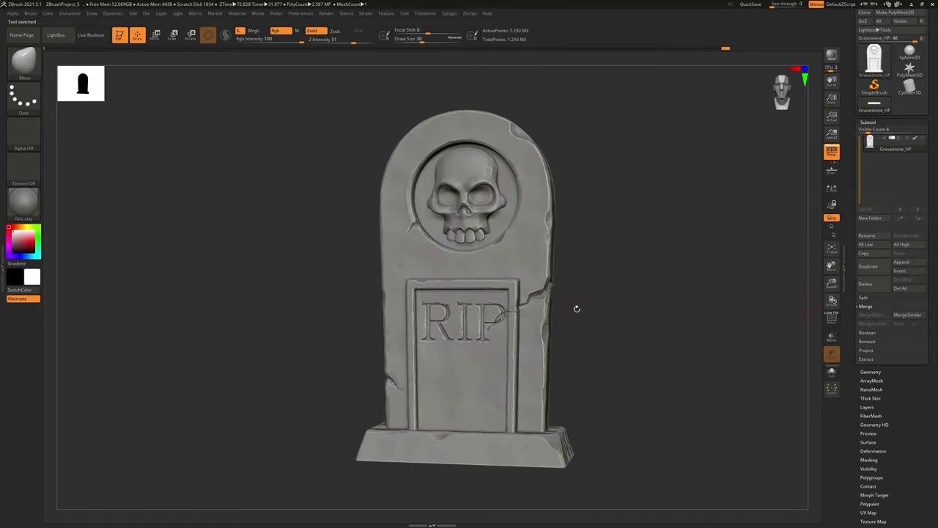
pyautogui.keyDown('alt'); pyautogui.moveTo(651, 309); pyautogui.dragTo(620, 319); pyautogui.keyUp('alt')
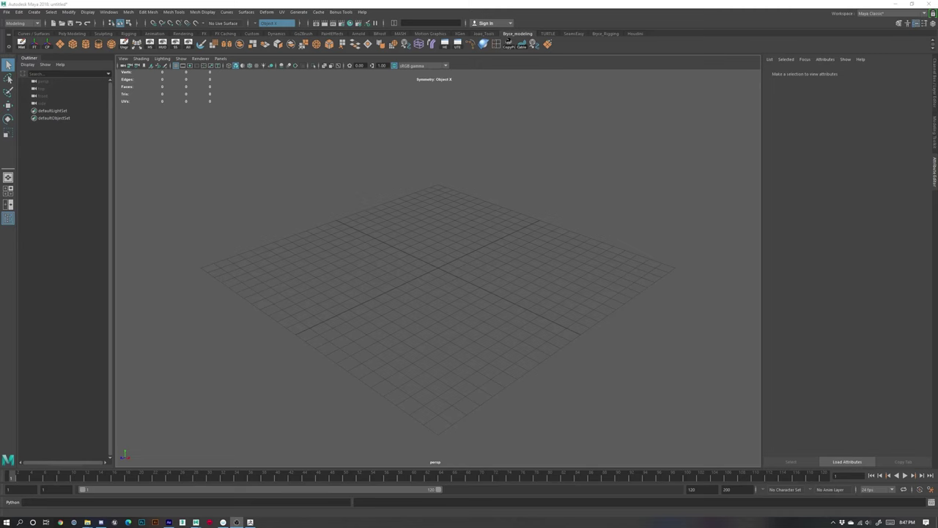
# - Switch to Maya and import Gravestone_HP.fbx from the Desktop into the empty scene
pyautogui.click(7, 13)
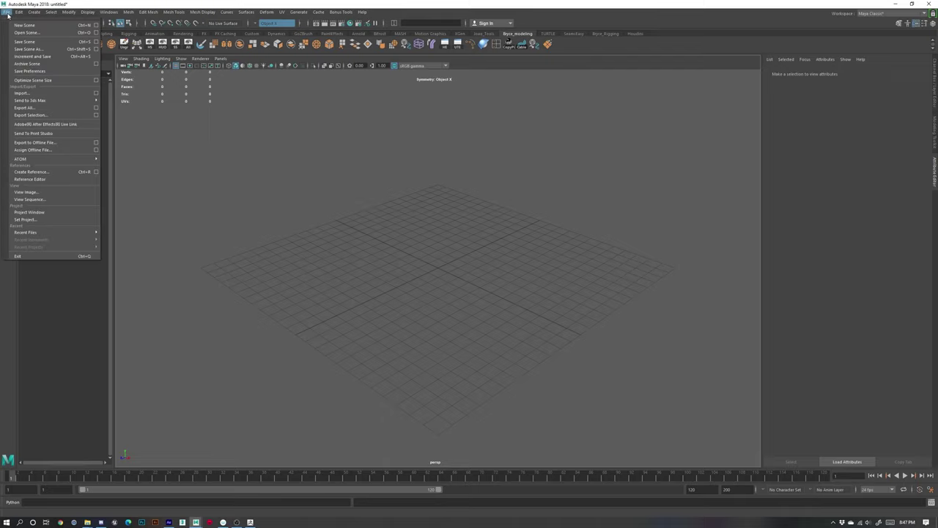
pyautogui.click(22, 93)
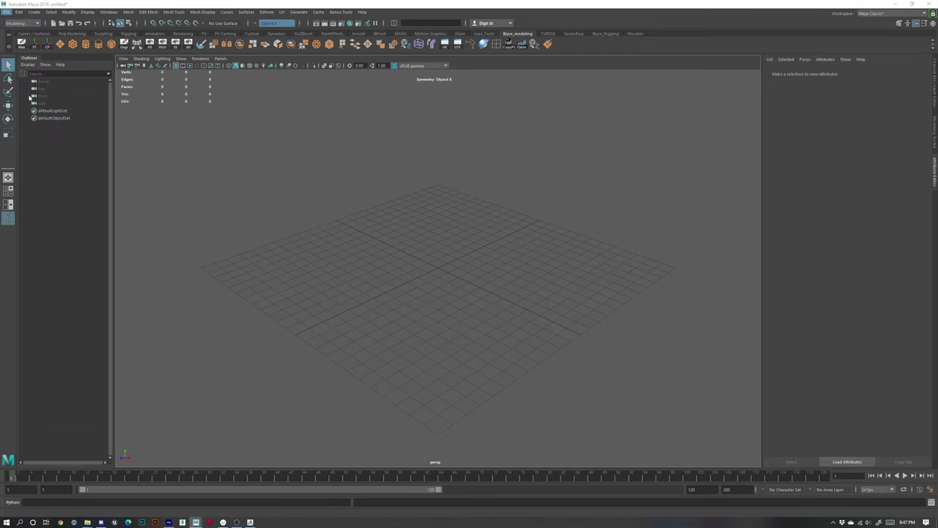
pyautogui.click(62, 153)
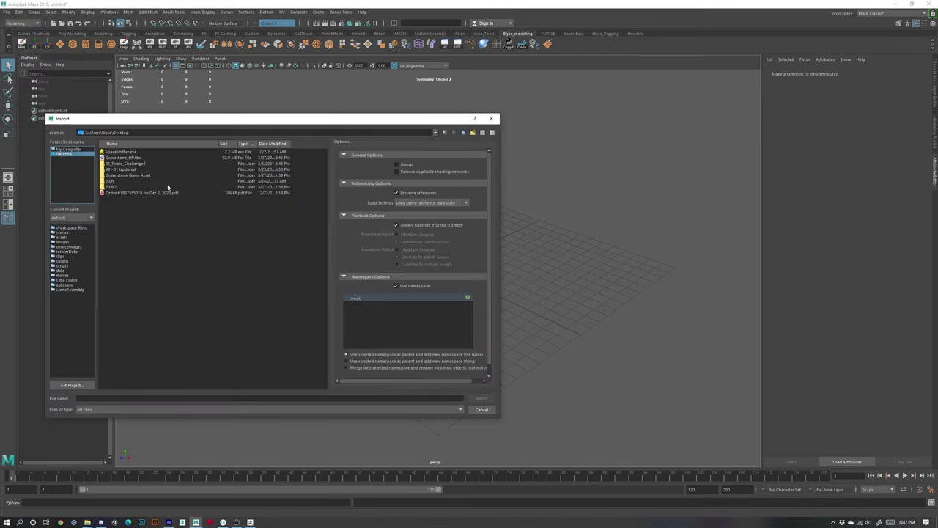
pyautogui.doubleClick(121, 159)
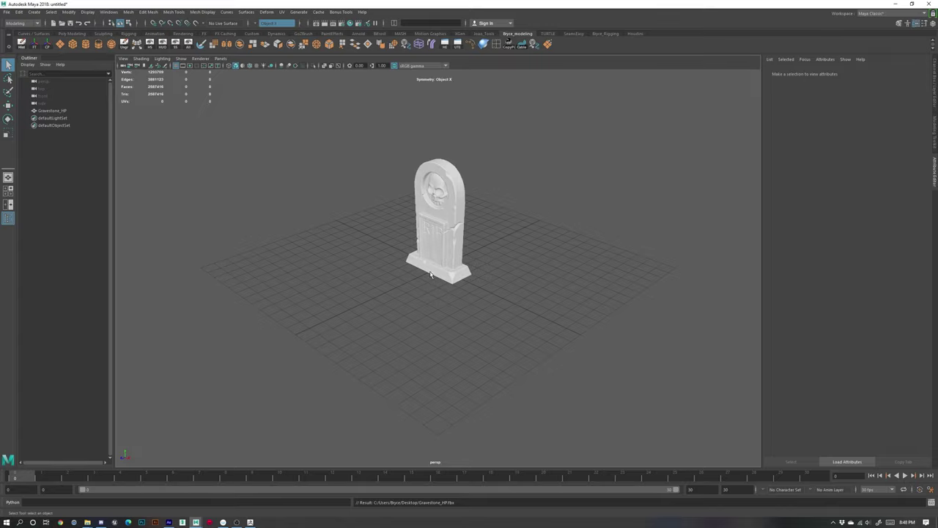
# - Examine the front and edges of the imported Gravestone_HP mesh, checking the skull, RIP lettering and cracks for preserved detail
pyautogui.scroll(3, 557, 277)
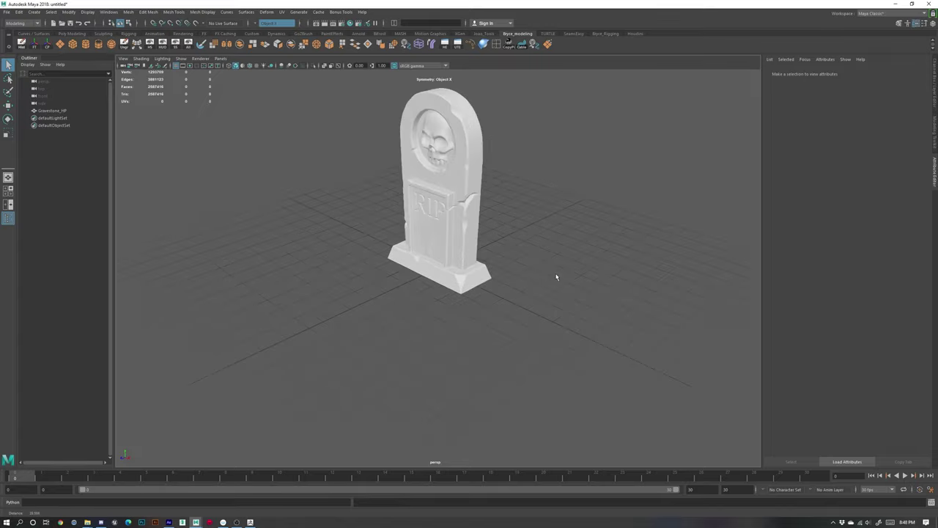
pyautogui.scroll(2, 556, 277)
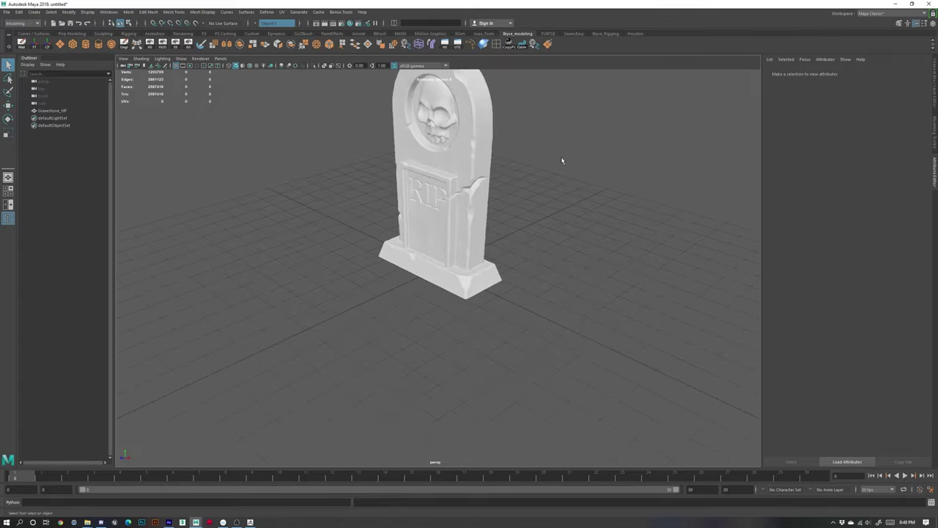
pyautogui.keyDown('alt'); pyautogui.moveTo(562, 159); pyautogui.dragTo(487, 269, button='middle'); pyautogui.keyUp('alt')
pyautogui.keyDown('alt'); pyautogui.moveTo(463, 336); pyautogui.dragTo(516, 324); pyautogui.keyUp('alt')
pyautogui.keyDown('alt'); pyautogui.moveTo(538, 289); pyautogui.dragTo(514, 306, button='middle'); pyautogui.keyUp('alt')
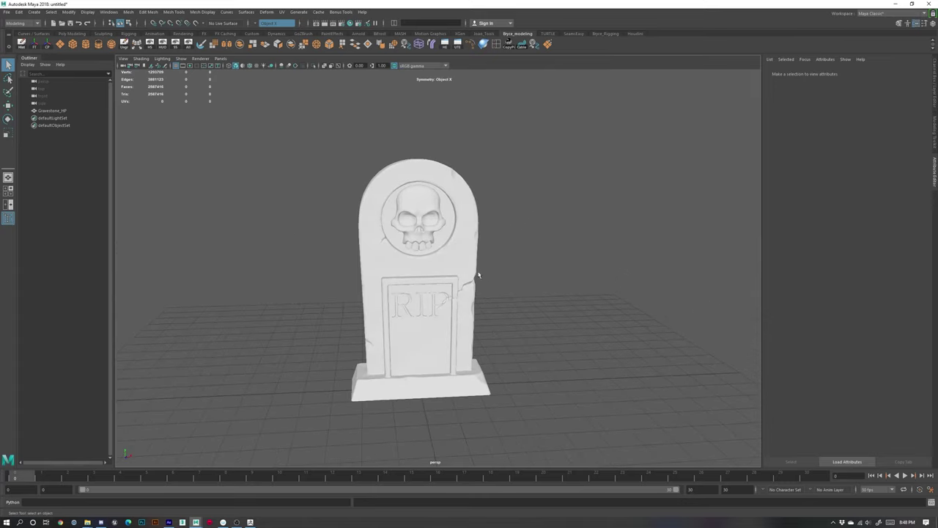
pyautogui.scroll(2, 480, 293)
pyautogui.keyDown('alt'); pyautogui.moveTo(410, 295); pyautogui.dragTo(488, 282); pyautogui.keyUp('alt')
pyautogui.keyDown('alt'); pyautogui.moveTo(453, 232); pyautogui.dragTo(427, 283, button='right'); pyautogui.keyUp('alt')
pyautogui.keyDown('alt'); pyautogui.moveTo(535, 335); pyautogui.dragTo(466, 344); pyautogui.keyUp('alt')
pyautogui.scroll(-3, 498, 347)
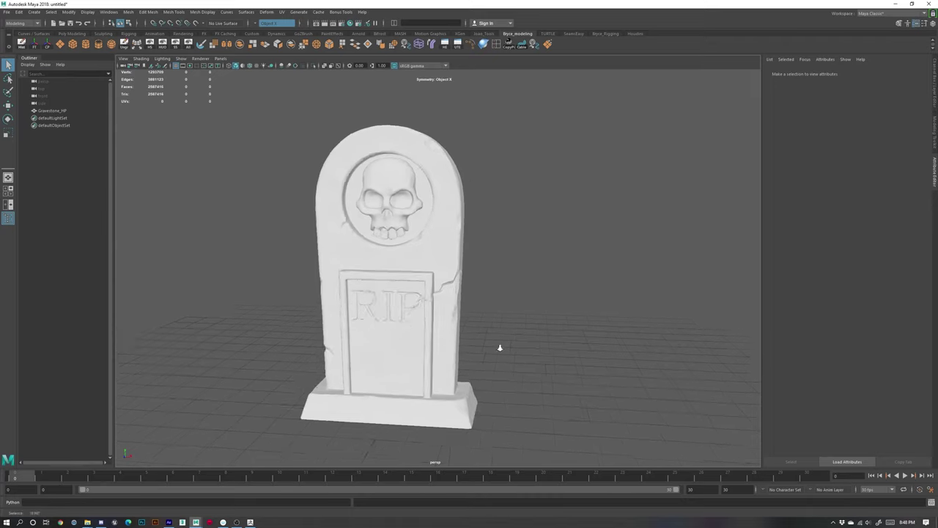
pyautogui.keyDown('alt'); pyautogui.moveTo(499, 347); pyautogui.dragTo(503, 297, button='middle'); pyautogui.keyUp('alt')
pyautogui.scroll(2, 503, 297)
pyautogui.keyDown('alt'); pyautogui.moveTo(471, 314); pyautogui.dragTo(497, 333); pyautogui.keyUp('alt')
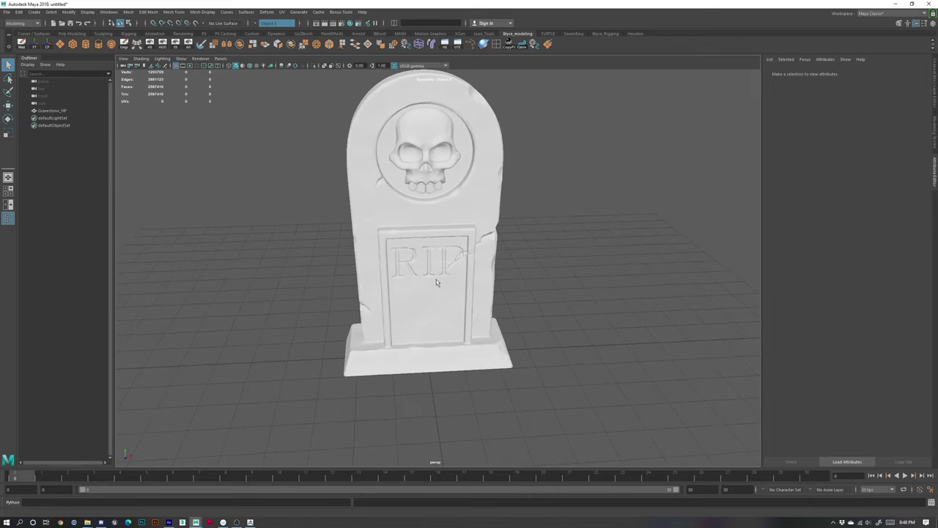
pyautogui.scroll(-2, 436, 279)
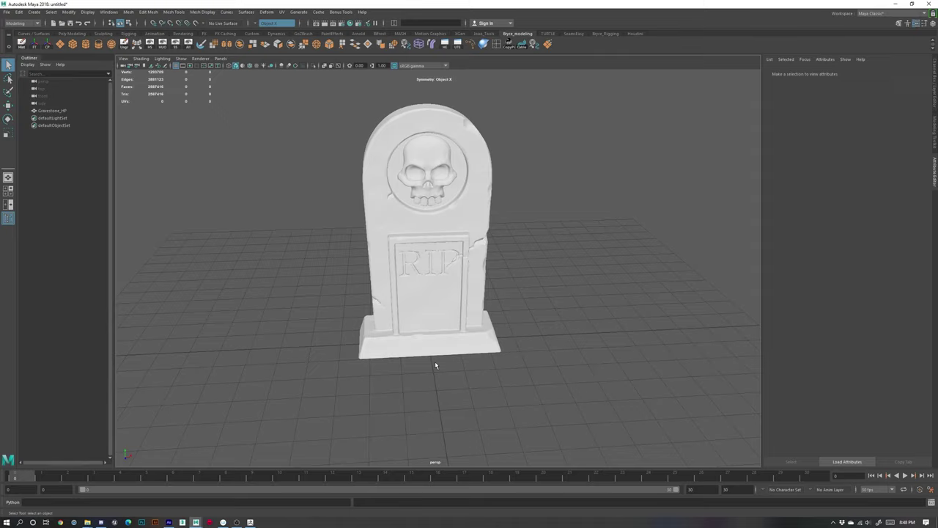
pyautogui.scroll(1, 462, 288)
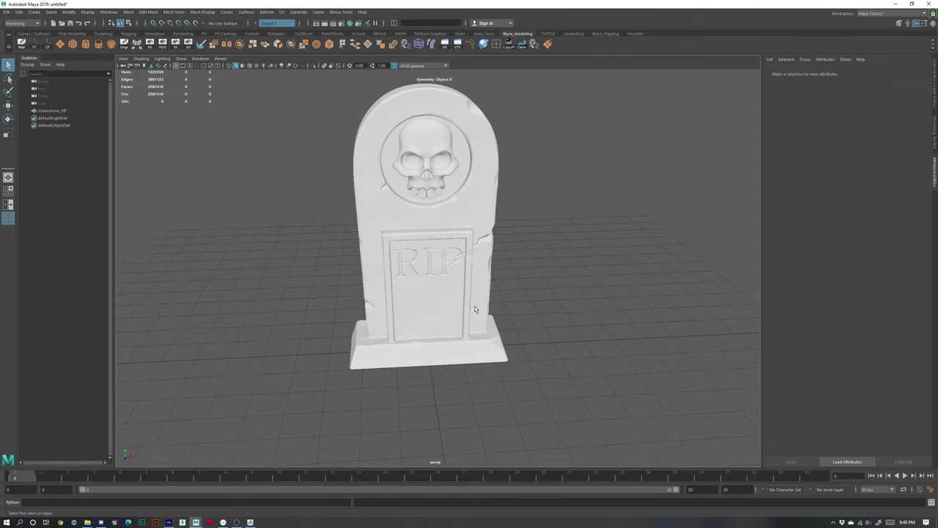
pyautogui.moveTo(515, 327); pyautogui.dragTo(498, 324)
pyautogui.keyDown('alt'); pyautogui.moveTo(579, 342); pyautogui.dragTo(526, 348); pyautogui.keyUp('alt')
pyautogui.keyDown('alt'); pyautogui.moveTo(477, 316); pyautogui.dragTo(579, 337); pyautogui.keyUp('alt')
# - Select the Gravestone_HP mesh and inspect its decimated wireframe density on the back and front, ending with nothing selected
pyautogui.click(551, 288)
pyautogui.scroll(3, 492, 274)
pyautogui.keyDown('alt'); pyautogui.moveTo(491, 274); pyautogui.dragTo(502, 343, button='middle'); pyautogui.keyUp('alt')
pyautogui.keyDown('alt'); pyautogui.moveTo(569, 354); pyautogui.dragTo(447, 351); pyautogui.keyUp('alt')
pyautogui.click(367, 223)
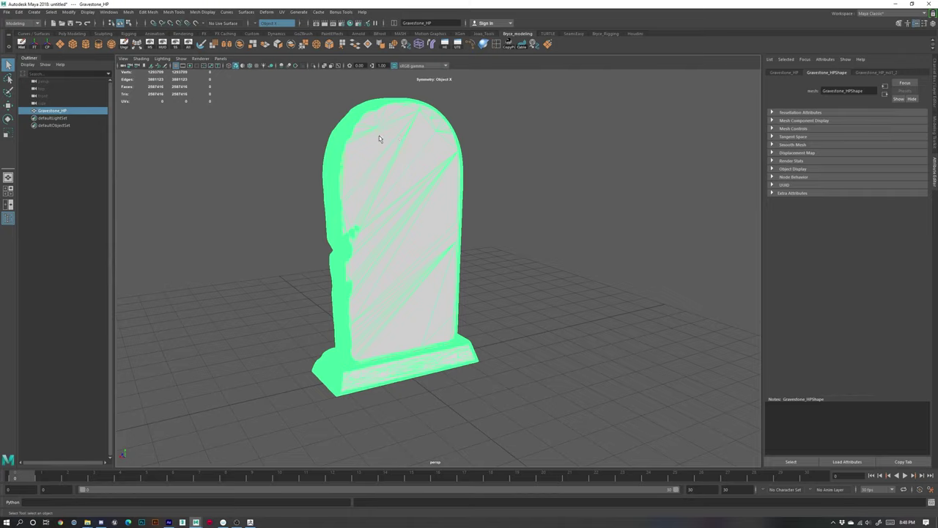
pyautogui.keyDown('alt'); pyautogui.moveTo(398, 355); pyautogui.dragTo(608, 413); pyautogui.keyUp('alt')
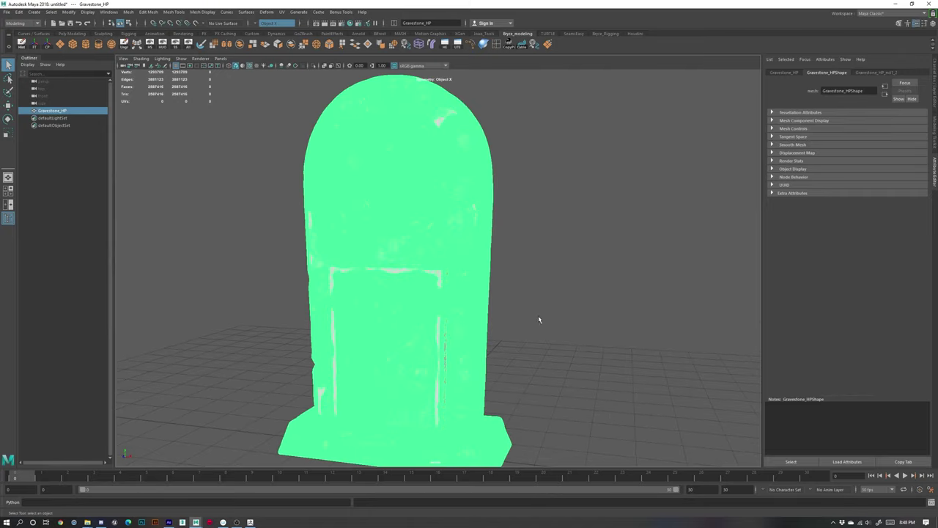
pyautogui.keyDown('alt'); pyautogui.moveTo(544, 322); pyautogui.dragTo(585, 318, button='right'); pyautogui.keyUp('alt')
pyautogui.keyDown('alt'); pyautogui.moveTo(520, 330); pyautogui.dragTo(484, 323, button='right'); pyautogui.keyUp('alt')
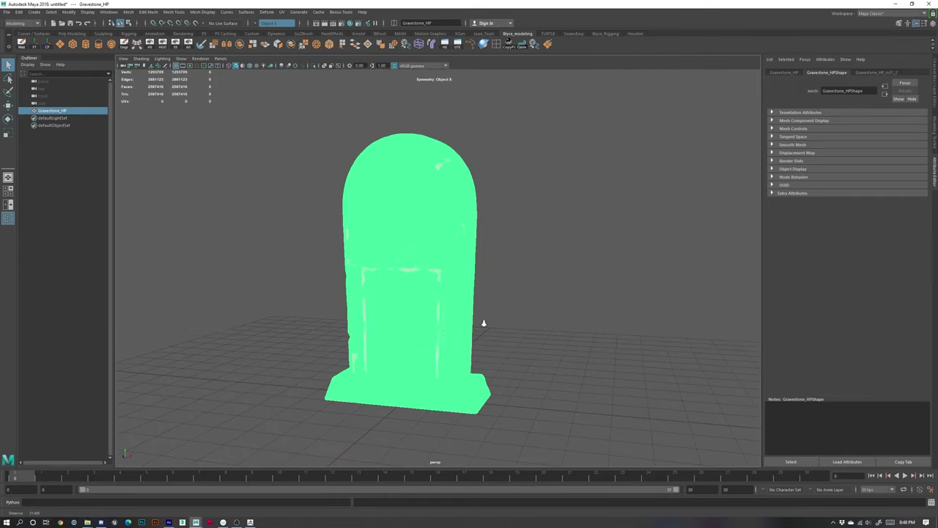
pyautogui.click(537, 338)
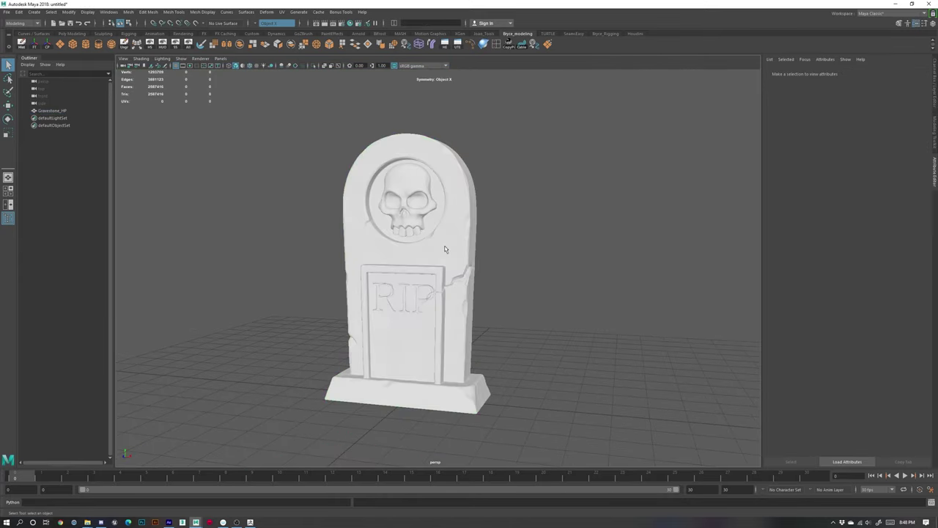
# - Assign a new Phong material to the Gravestone_HP mesh and clear the selection
pyautogui.keyDown('alt'); pyautogui.moveTo(506, 311); pyautogui.dragTo(548, 317); pyautogui.keyUp('alt')
pyautogui.keyDown('alt'); pyautogui.moveTo(549, 318); pyautogui.dragTo(574, 354, button='right'); pyautogui.keyUp('alt')
pyautogui.keyDown('alt'); pyautogui.moveTo(574, 354); pyautogui.dragTo(579, 345); pyautogui.keyUp('alt')
pyautogui.keyDown('alt'); pyautogui.moveTo(578, 346); pyautogui.dragTo(578, 371, button='right'); pyautogui.keyUp('alt')
pyautogui.keyDown('alt'); pyautogui.moveTo(577, 372); pyautogui.dragTo(579, 376, button='middle'); pyautogui.keyUp('alt')
pyautogui.keyDown('alt'); pyautogui.moveTo(580, 376); pyautogui.dragTo(568, 359, button='right'); pyautogui.keyUp('alt')
pyautogui.keyDown('alt'); pyautogui.moveTo(568, 360); pyautogui.dragTo(571, 364); pyautogui.keyUp('alt')
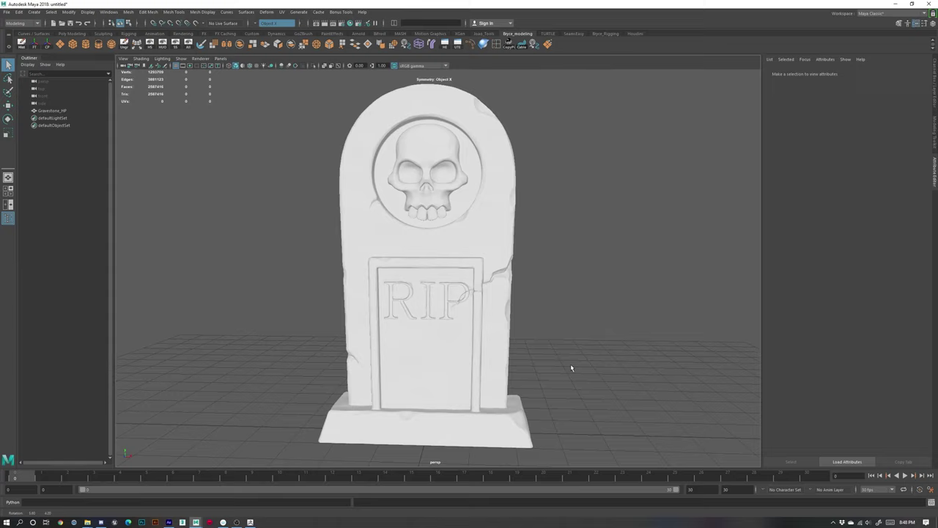
pyautogui.click(465, 339)
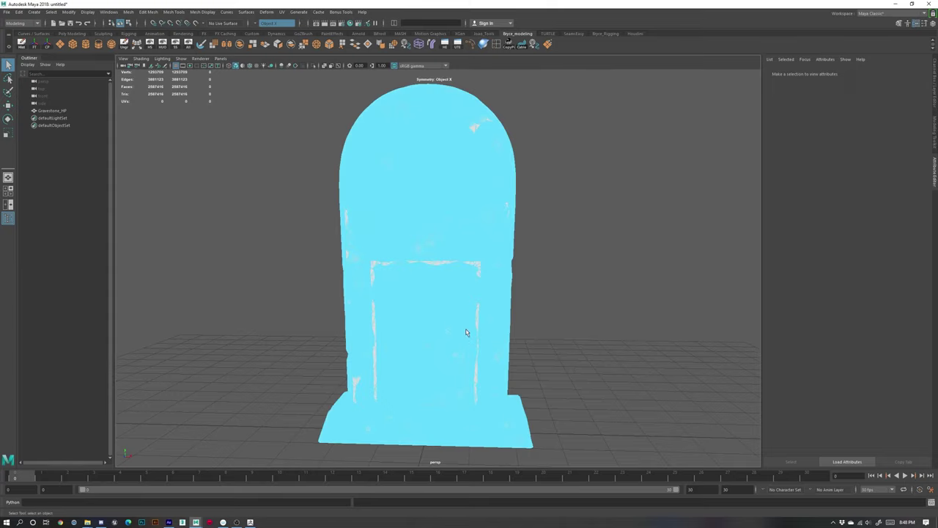
pyautogui.moveTo(466, 330); pyautogui.dragTo(468, 505, button='right')
pyautogui.moveTo(467, 504)
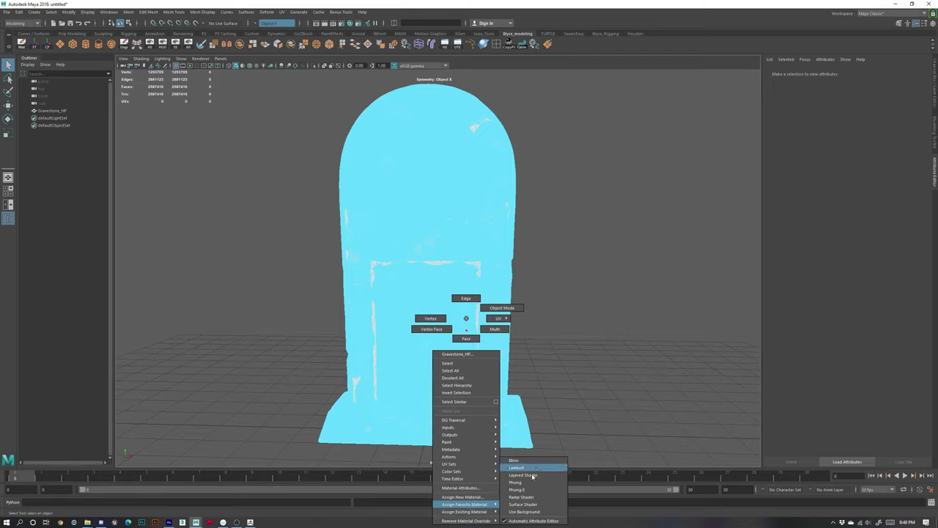
pyautogui.click(527, 485)
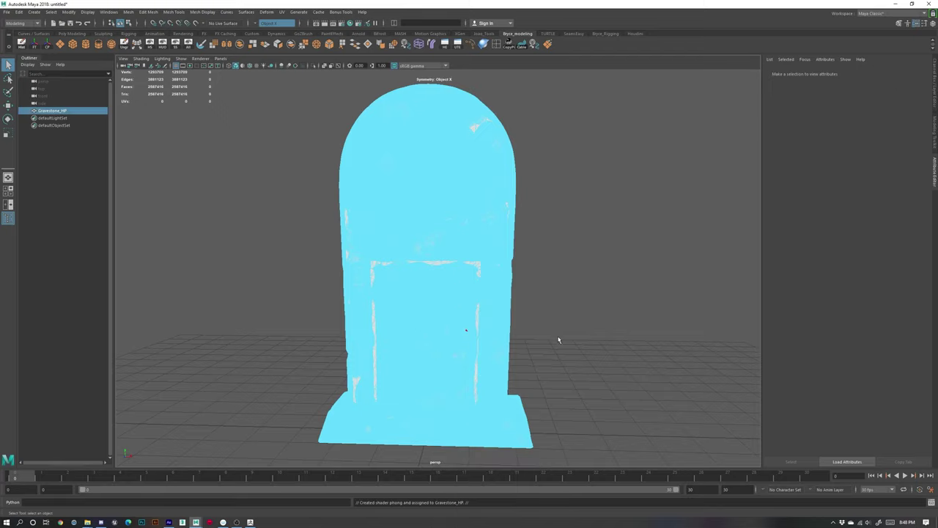
pyautogui.click(574, 353)
pyautogui.keyDown('alt'); pyautogui.moveTo(581, 375); pyautogui.dragTo(526, 388); pyautogui.keyUp('alt')
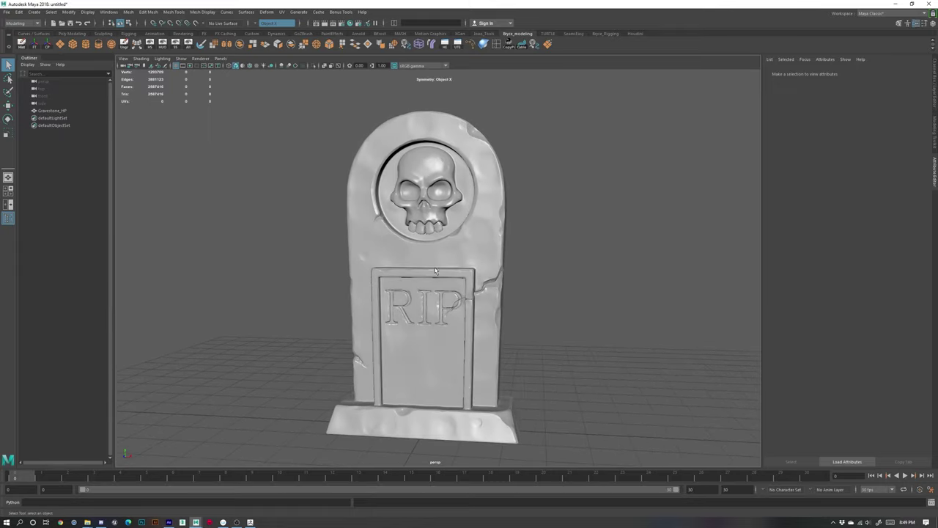
# - Make the Gravestone_HP mesh a live surface so that new geometry snaps to it
pyautogui.click(467, 394)
pyautogui.click(426, 290)
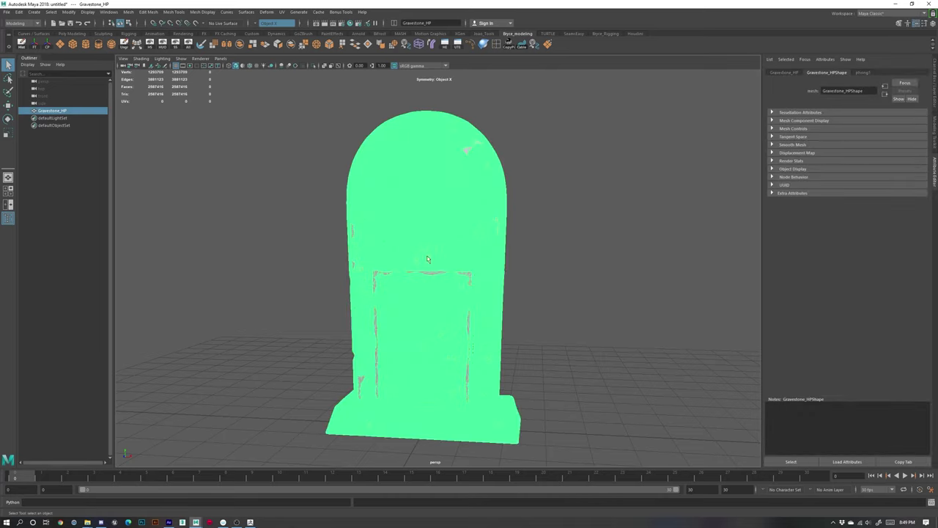
pyautogui.moveTo(453, 195); pyautogui.dragTo(477, 187, button='right')
pyautogui.click(196, 24)
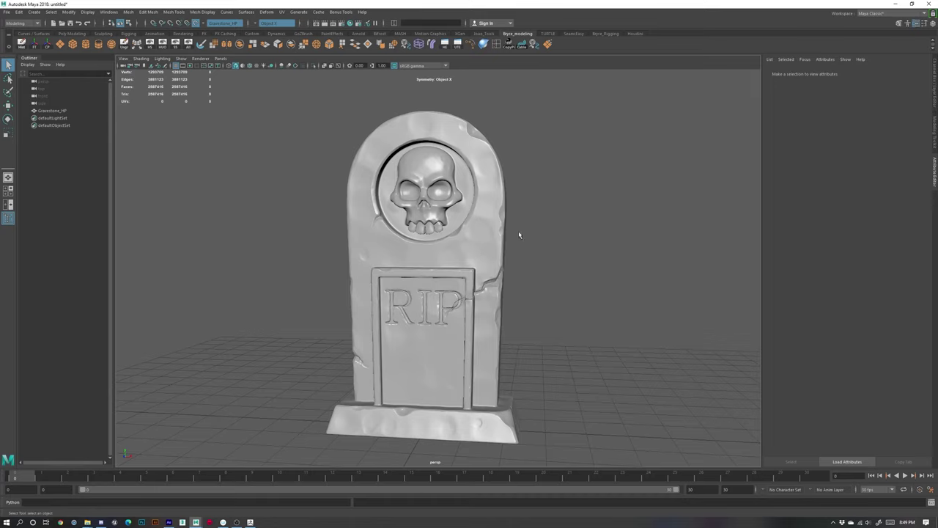
pyautogui.keyDown('alt'); pyautogui.moveTo(536, 234); pyautogui.dragTo(549, 247, button='right'); pyautogui.keyUp('alt')
pyautogui.keyDown('alt'); pyautogui.moveTo(549, 247); pyautogui.dragTo(554, 257); pyautogui.keyUp('alt')
pyautogui.keyDown('alt'); pyautogui.moveTo(555, 257); pyautogui.dragTo(604, 245, button='right'); pyautogui.keyUp('alt')
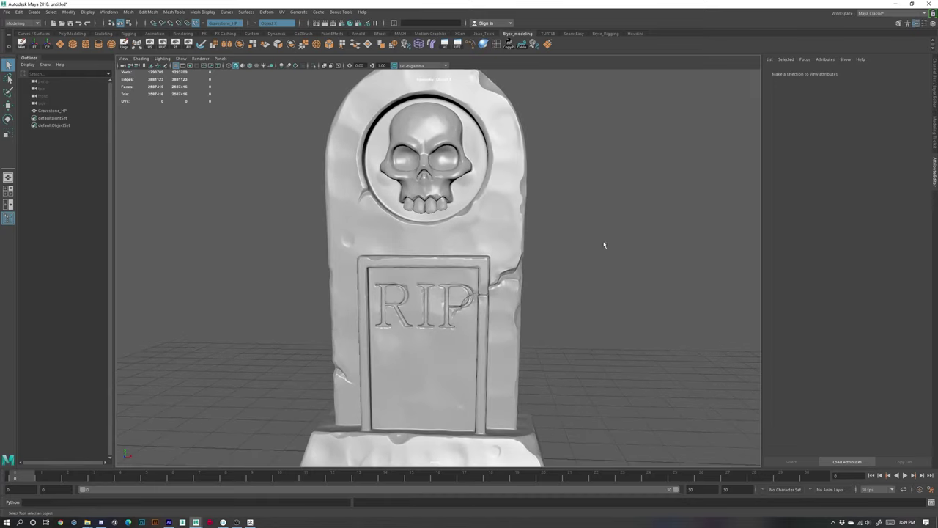
pyautogui.scroll(-4, 584, 219)
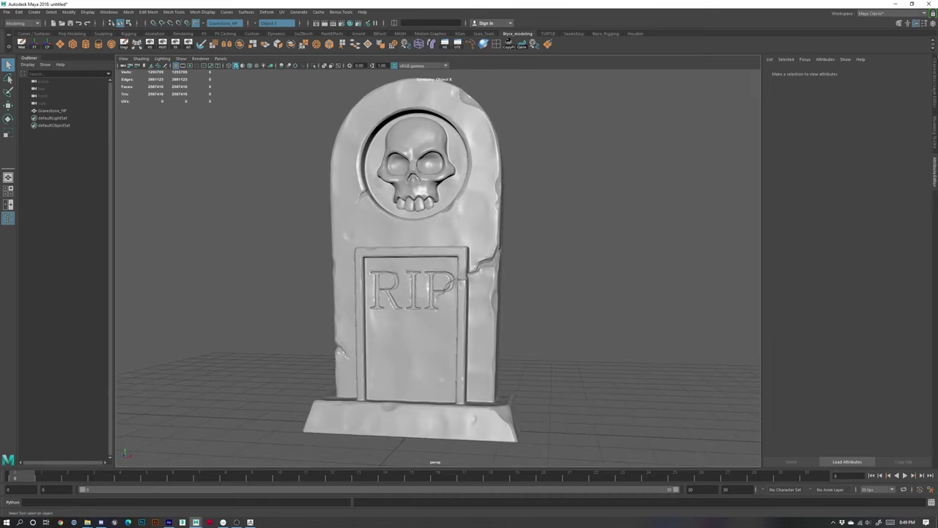
# - Use Quad Draw with Object X symmetry to create mirrored diamond-shaped quads on the gravestone's front, just below the skull medallion
pyautogui.click(934, 75)
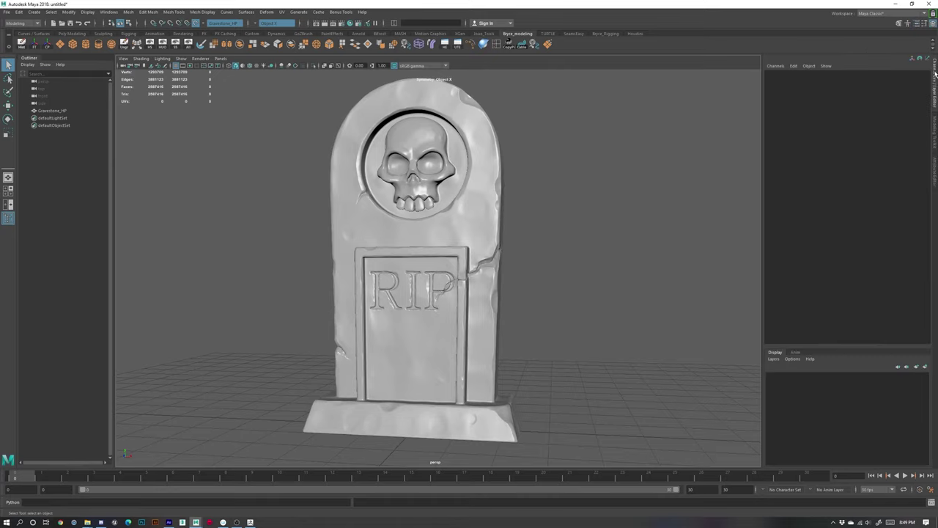
pyautogui.click(935, 126)
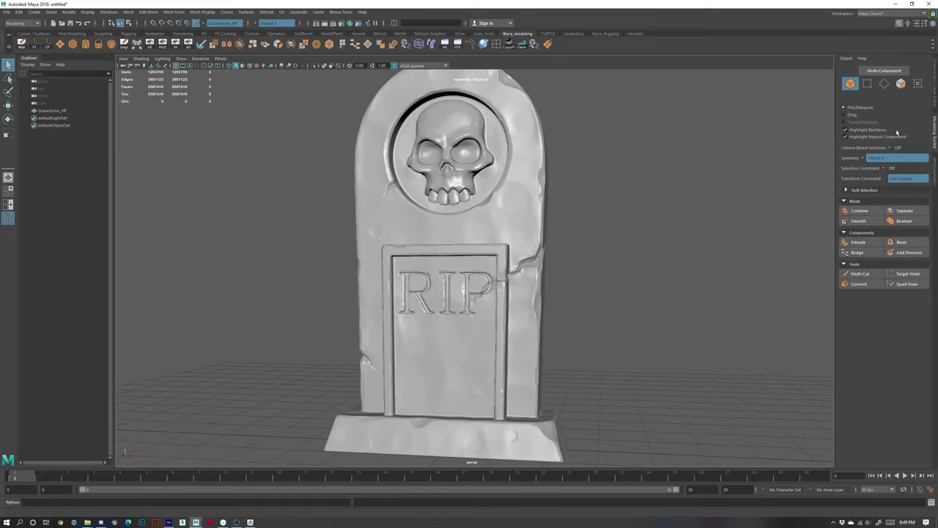
pyautogui.scroll(-2, 647, 282)
pyautogui.keyDown('alt'); pyautogui.moveTo(655, 279); pyautogui.dragTo(635, 278, button='middle'); pyautogui.keyUp('alt')
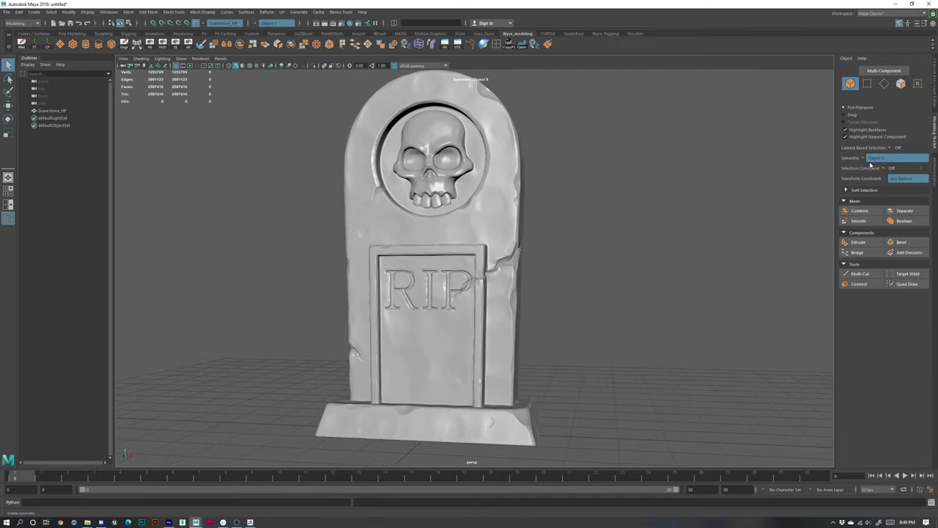
pyautogui.click(906, 284)
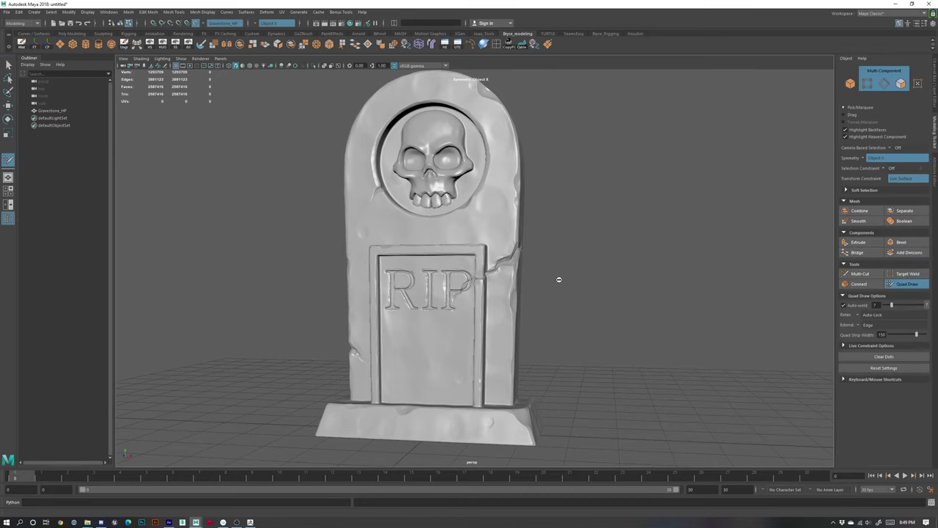
pyautogui.scroll(4, 513, 234)
pyautogui.click(478, 198)
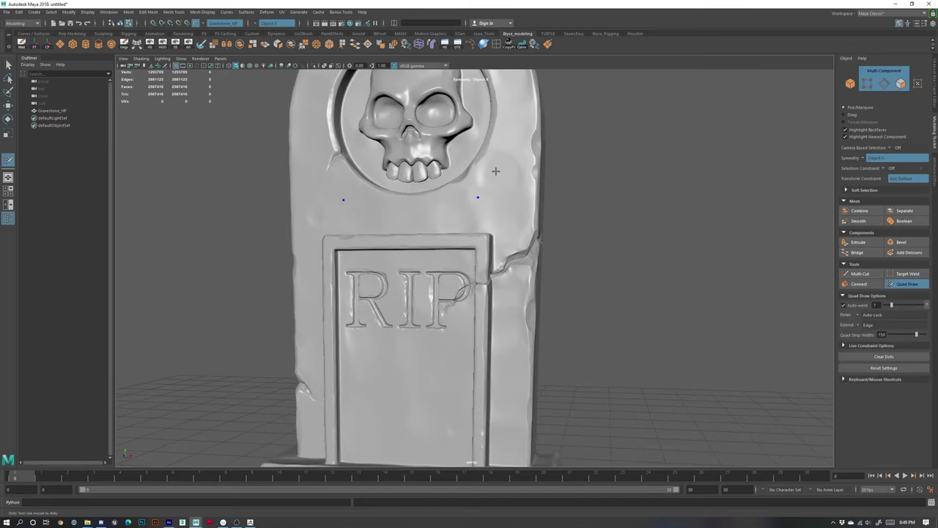
pyautogui.click(489, 218)
pyautogui.keyDown('shift'); pyautogui.click(495, 193); pyautogui.keyUp('shift')
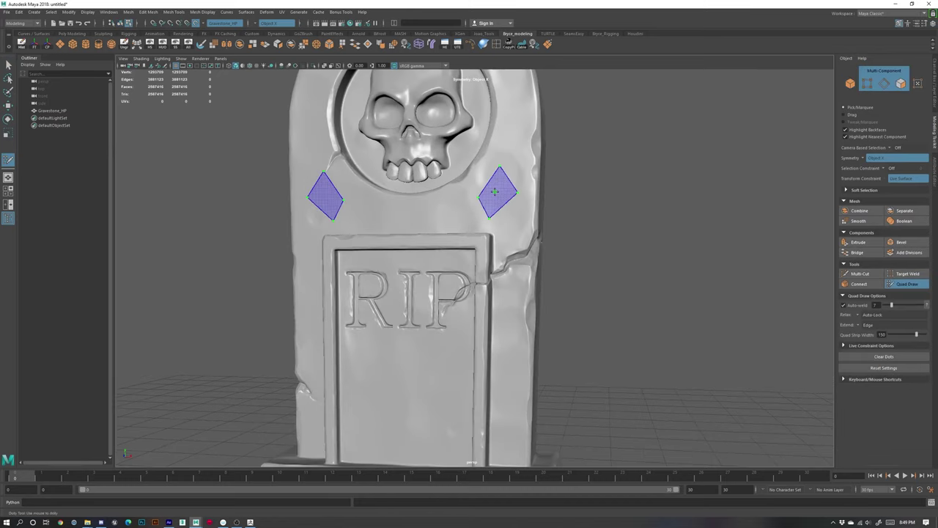
pyautogui.press('shift')
pyautogui.keyDown('shift'); pyautogui.click(498, 192); pyautogui.keyUp('shift')
pyautogui.keyDown('alt'); pyautogui.moveTo(631, 316); pyautogui.dragTo(547, 266, button='right'); pyautogui.keyUp('alt')
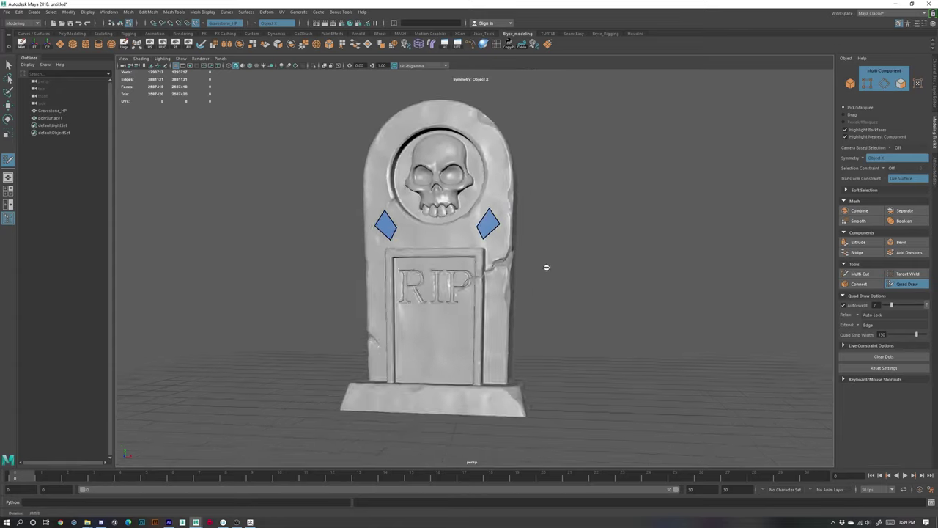
pyautogui.keyDown('alt'); pyautogui.moveTo(547, 266); pyautogui.dragTo(586, 309); pyautogui.keyUp('alt')
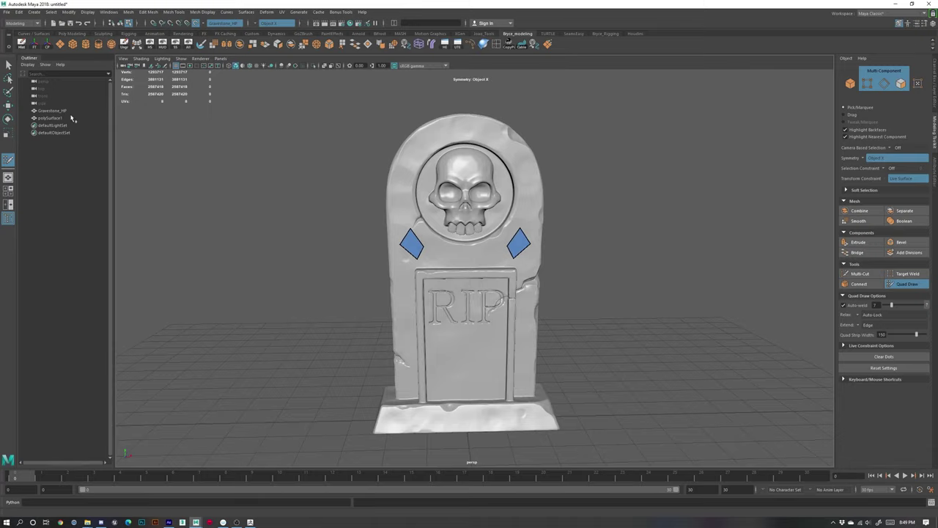
# - Exit Quad Draw, return the new quad mesh to object mode with the Move tool, and clear the selection
pyautogui.scroll(4, 561, 212)
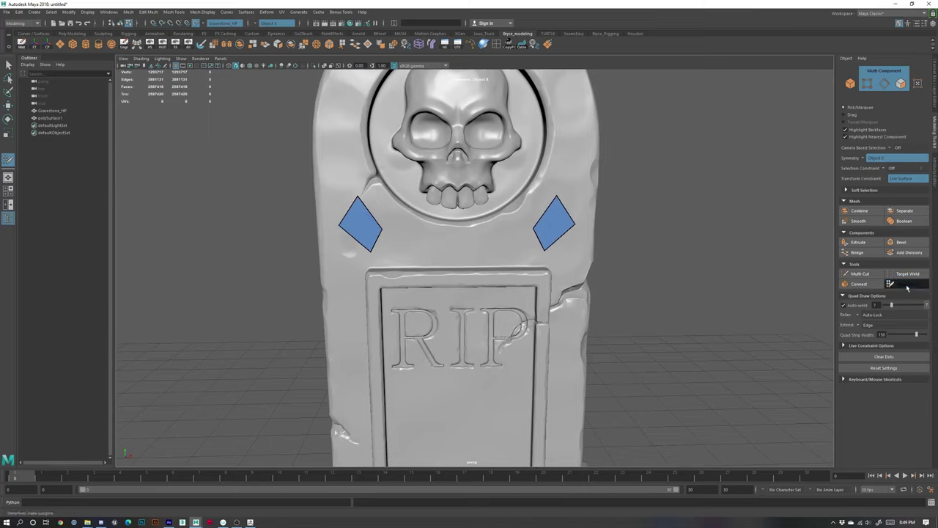
pyautogui.click(907, 286)
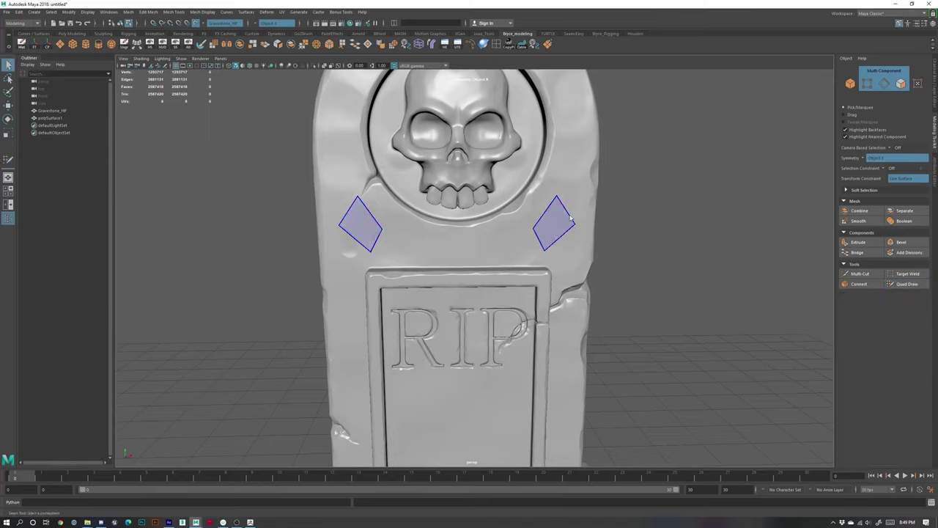
pyautogui.moveTo(553, 229); pyautogui.dragTo(573, 218, button='right')
pyautogui.press('w')
pyautogui.click(649, 337)
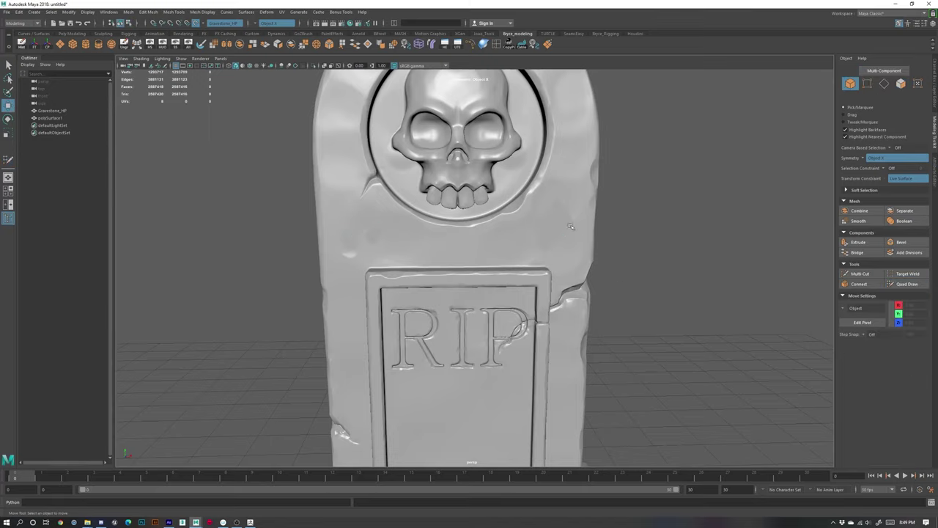
# - Select the new mirrored quad mesh as an object on the gravestone's front
pyautogui.keyDown('alt'); pyautogui.moveTo(669, 362); pyautogui.dragTo(616, 335, button='right'); pyautogui.keyUp('alt')
pyautogui.keyDown('alt'); pyautogui.moveTo(616, 335); pyautogui.dragTo(613, 347); pyautogui.keyUp('alt')
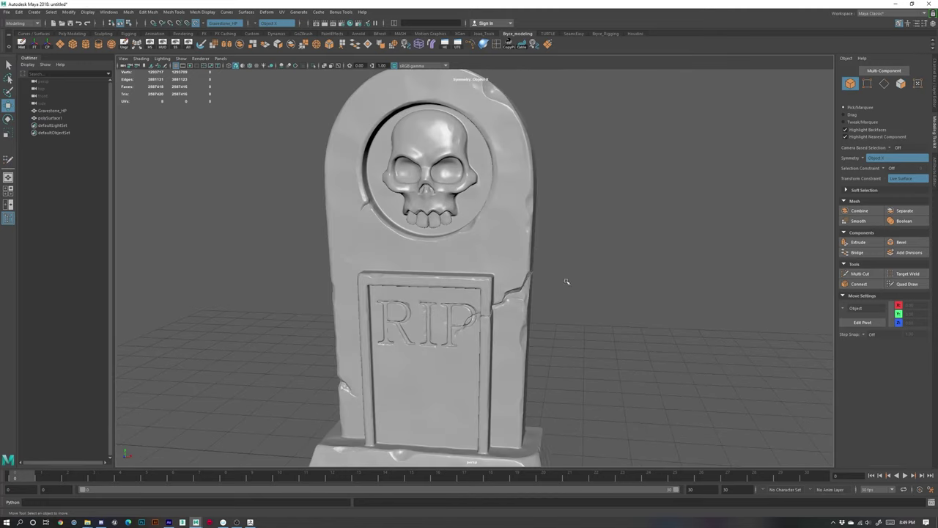
pyautogui.click(500, 239)
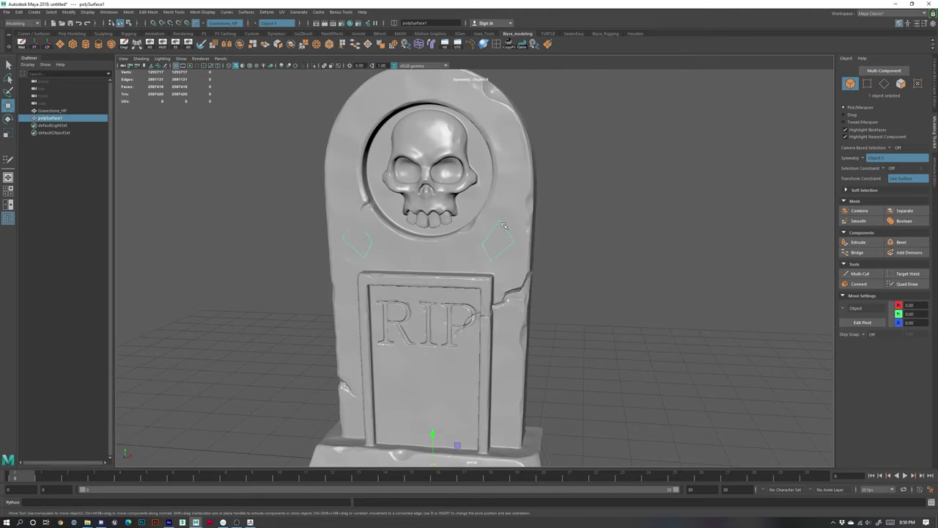
pyautogui.click(511, 175)
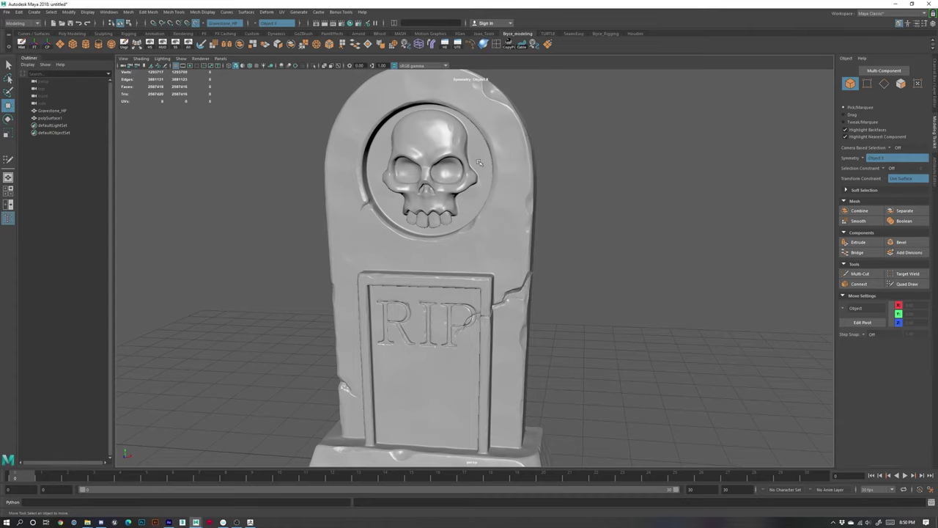
pyautogui.click(496, 247)
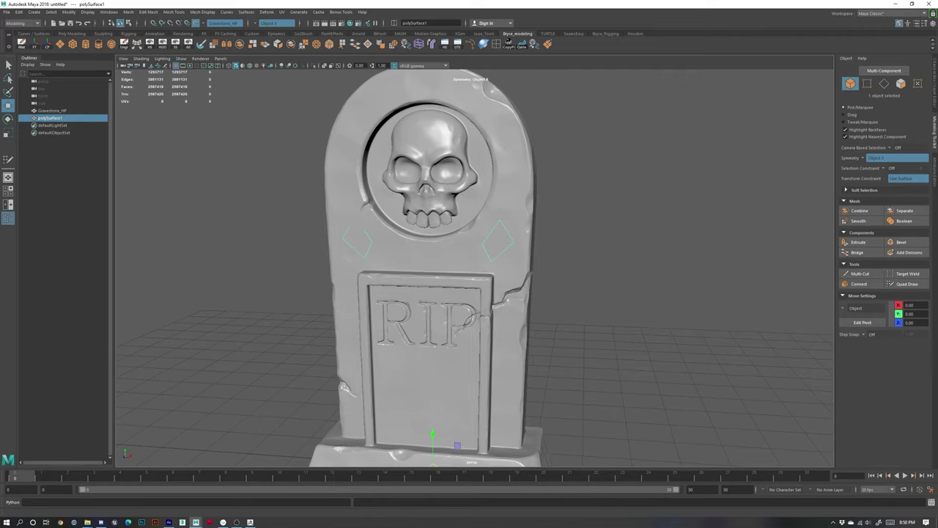
# - Use Quad Draw to create a mirrored pair of quads on the gravestone's arch, directly above the skull medallion
pyautogui.click(906, 284)
pyautogui.scroll(3, 561, 213)
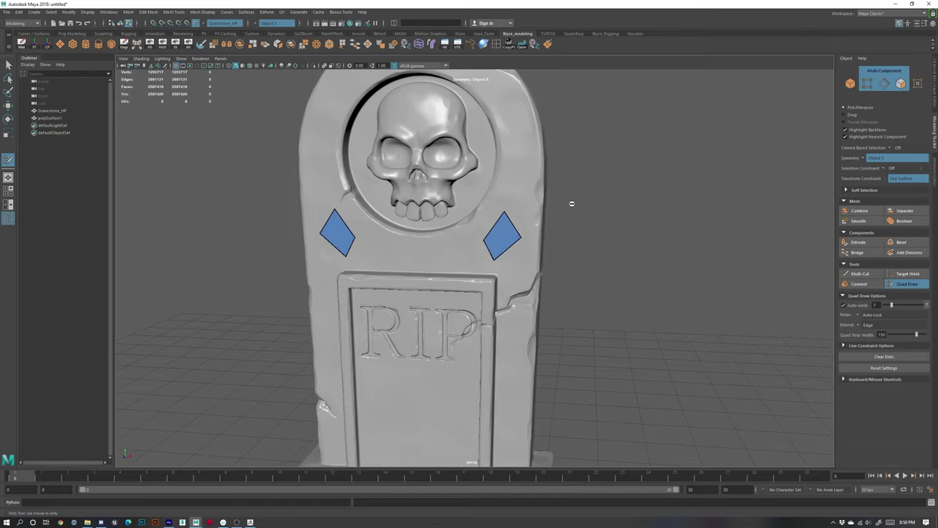
pyautogui.keyDown('alt'); pyautogui.moveTo(572, 204); pyautogui.dragTo(643, 306, button='middle'); pyautogui.keyUp('alt')
pyautogui.keyDown('alt'); pyautogui.moveTo(595, 223); pyautogui.dragTo(551, 198); pyautogui.keyUp('alt')
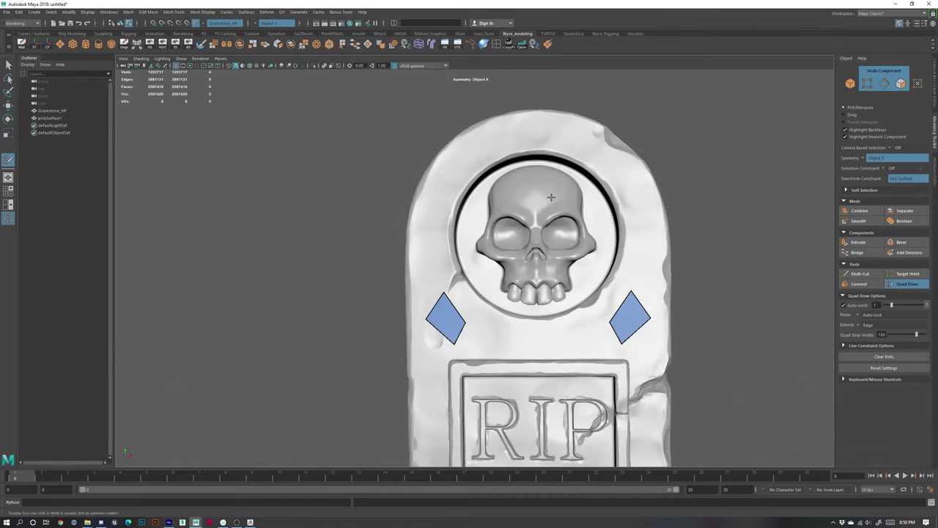
pyautogui.keyDown('alt'); pyautogui.moveTo(552, 197); pyautogui.dragTo(471, 251, button='middle'); pyautogui.keyUp('alt')
pyautogui.keyDown('alt'); pyautogui.moveTo(513, 212); pyautogui.dragTo(548, 265); pyautogui.keyUp('alt')
pyautogui.keyDown('alt'); pyautogui.moveTo(558, 280); pyautogui.dragTo(536, 223, button='middle'); pyautogui.keyUp('alt')
pyautogui.keyDown('alt'); pyautogui.moveTo(484, 204); pyautogui.dragTo(523, 217, button='right'); pyautogui.keyUp('alt')
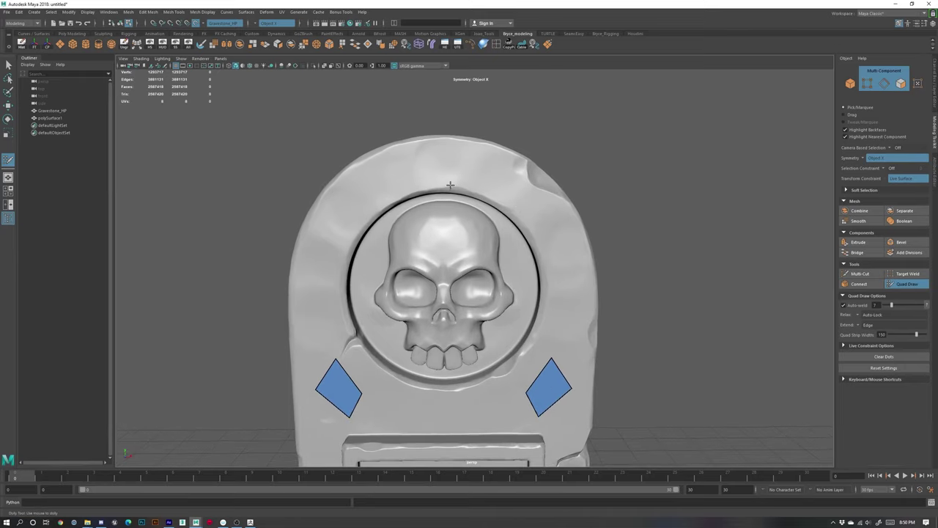
pyautogui.click(448, 185)
pyautogui.click(455, 141)
pyautogui.click(477, 143)
pyautogui.click(477, 186)
pyautogui.keyDown('shift'); pyautogui.click(467, 153); pyautogui.keyUp('shift')
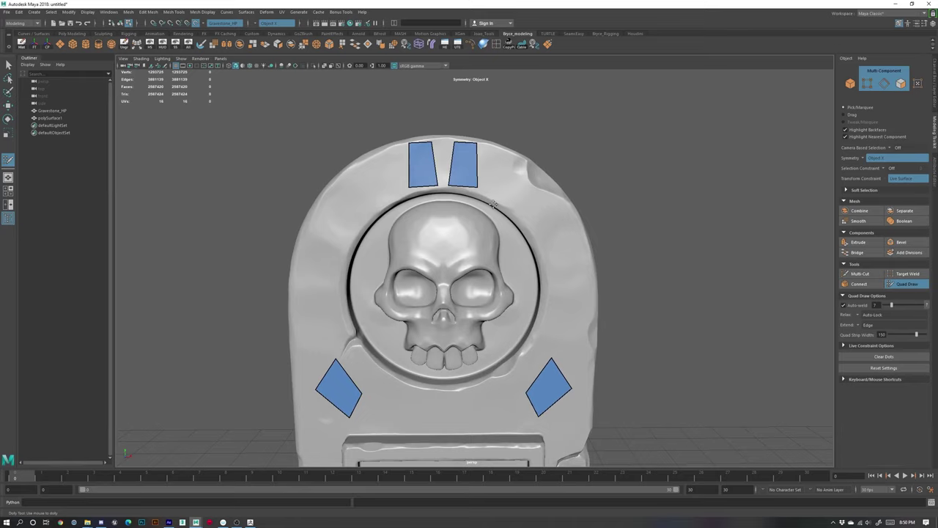
# - Weld the two upper quads along the centre line and adjust their corners to follow the arch edge and medallion rim
pyautogui.moveTo(552, 188)
pyautogui.keyDown('alt'); pyautogui.mouseDown()
pyautogui.moveTo(488, 208)
pyautogui.moveTo(563, 202)
pyautogui.moveTo(552, 203)
pyautogui.mouseUp(); pyautogui.keyUp('alt')
pyautogui.scroll(3, 551, 202)
pyautogui.keyDown('alt'); pyautogui.moveTo(448, 85); pyautogui.dragTo(469, 151, button='middle'); pyautogui.keyUp('alt')
pyautogui.scroll(2, 470, 151)
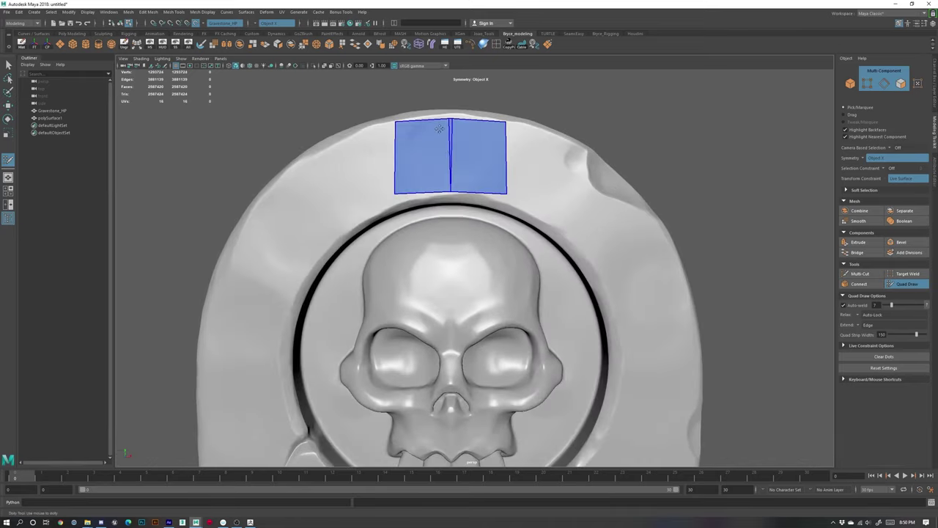
pyautogui.moveTo(452, 118); pyautogui.dragTo(452, 113)
pyautogui.moveTo(449, 188); pyautogui.dragTo(448, 196)
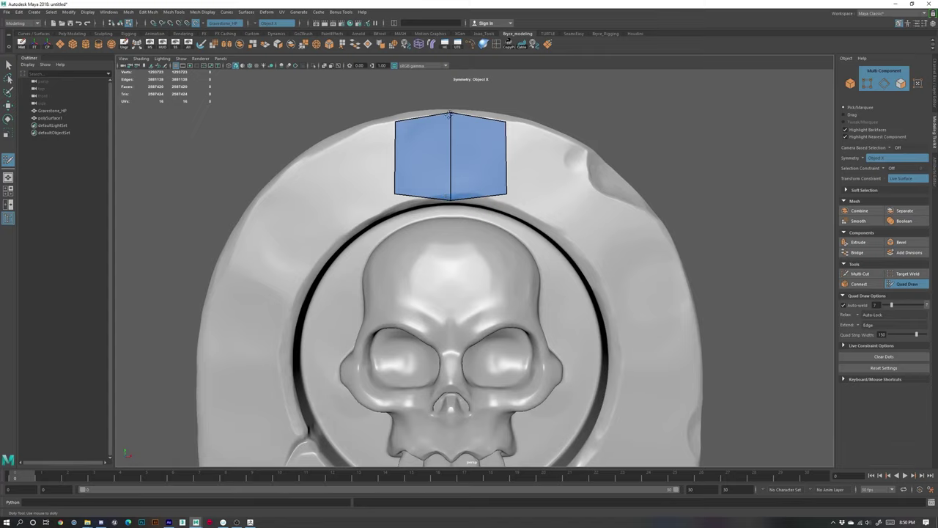
pyautogui.moveTo(449, 111); pyautogui.dragTo(450, 107)
pyautogui.moveTo(396, 190); pyautogui.dragTo(394, 209)
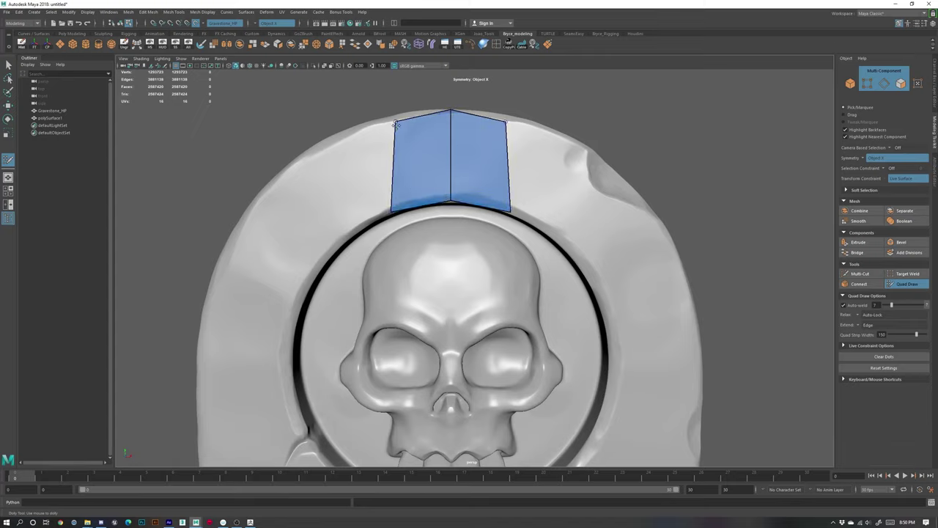
pyautogui.moveTo(395, 119); pyautogui.dragTo(373, 115)
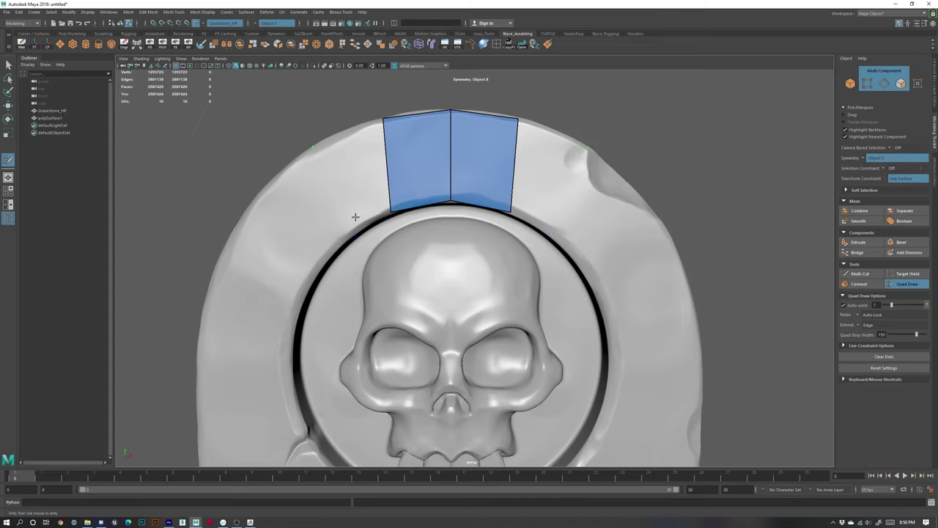
# - Extend the strip with two more mirrored pairs of quads along the arch and fit their vertices to the outer edge and medallion rim
pyautogui.keyDown('shift'); pyautogui.click(368, 176); pyautogui.keyUp('shift')
pyautogui.moveTo(355, 236); pyautogui.dragTo(353, 234)
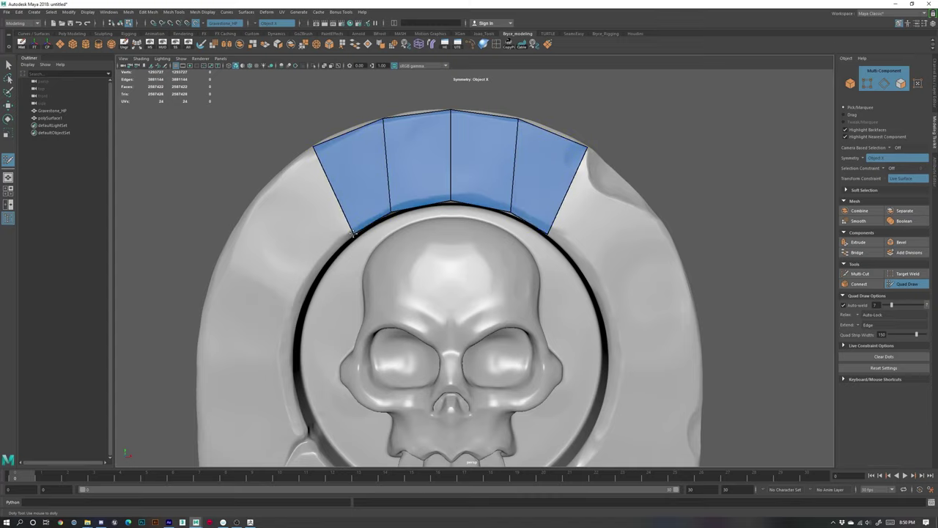
pyautogui.moveTo(381, 117); pyautogui.dragTo(381, 120)
pyautogui.moveTo(392, 211); pyautogui.dragTo(404, 208)
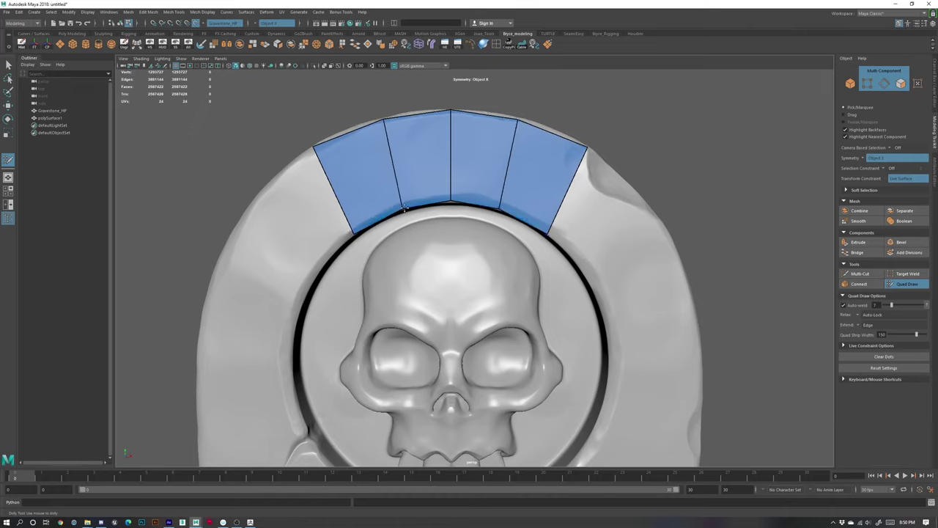
pyautogui.moveTo(314, 144); pyautogui.dragTo(306, 153)
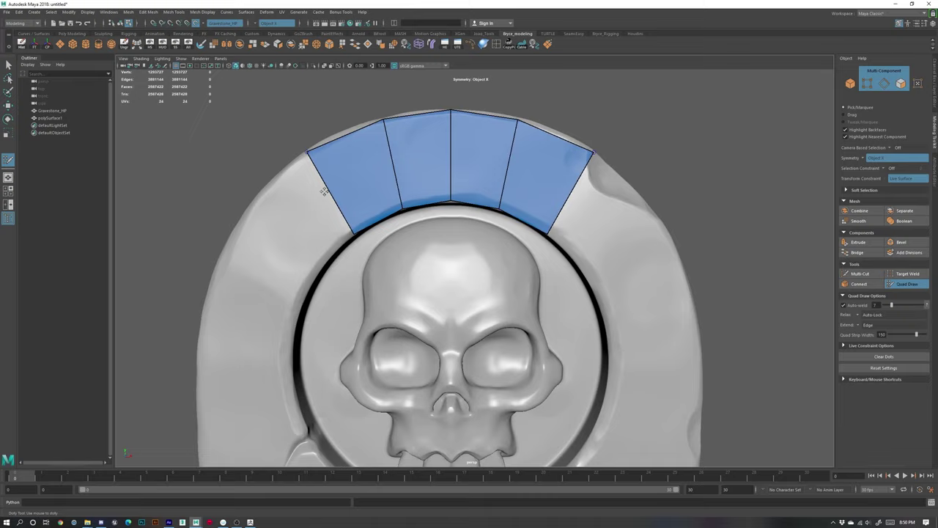
pyautogui.click(268, 183)
pyautogui.keyDown('shift'); pyautogui.click(301, 199); pyautogui.keyUp('shift')
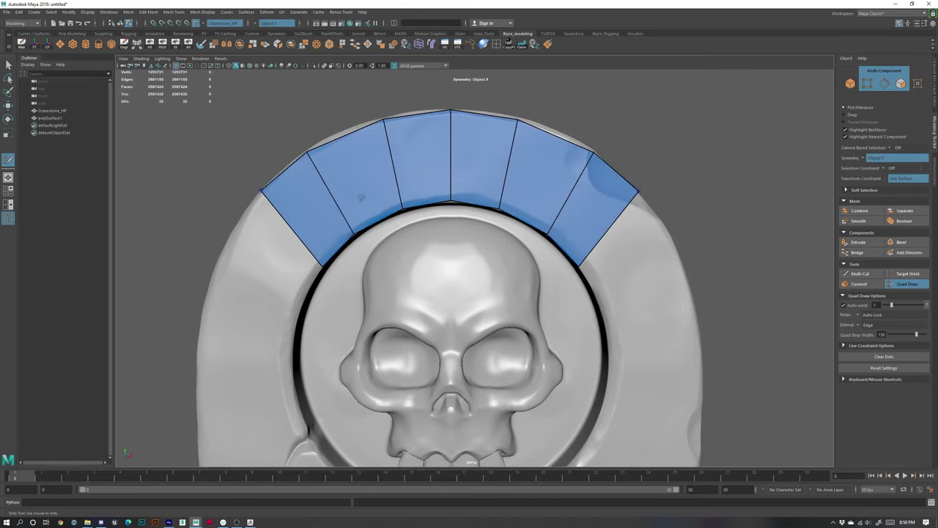
# - Insert a mirrored edge loop in the second quads from the centre and shift the neighbouring edges to even out the spacing
pyautogui.scroll(-6, 361, 197)
pyautogui.scroll(2, 458, 209)
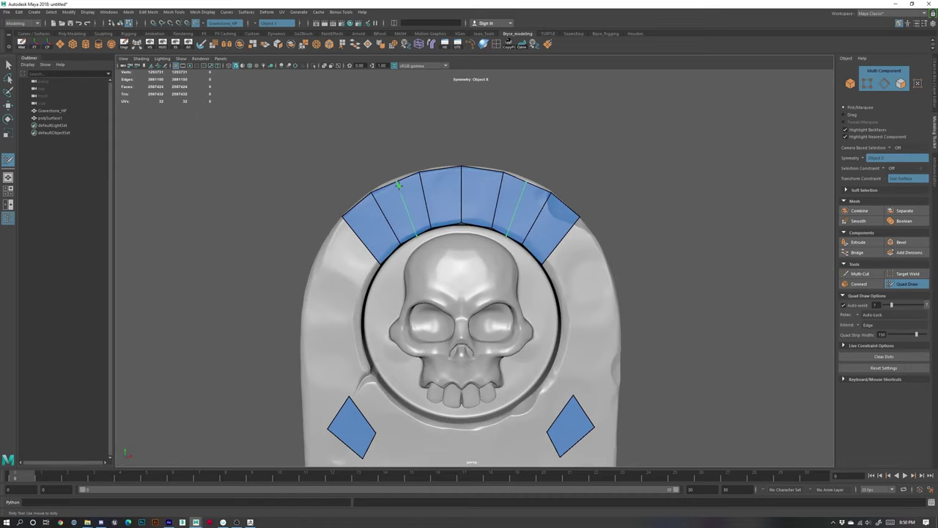
pyautogui.keyDown('ctrl'); pyautogui.click(397, 183); pyautogui.keyUp('ctrl')
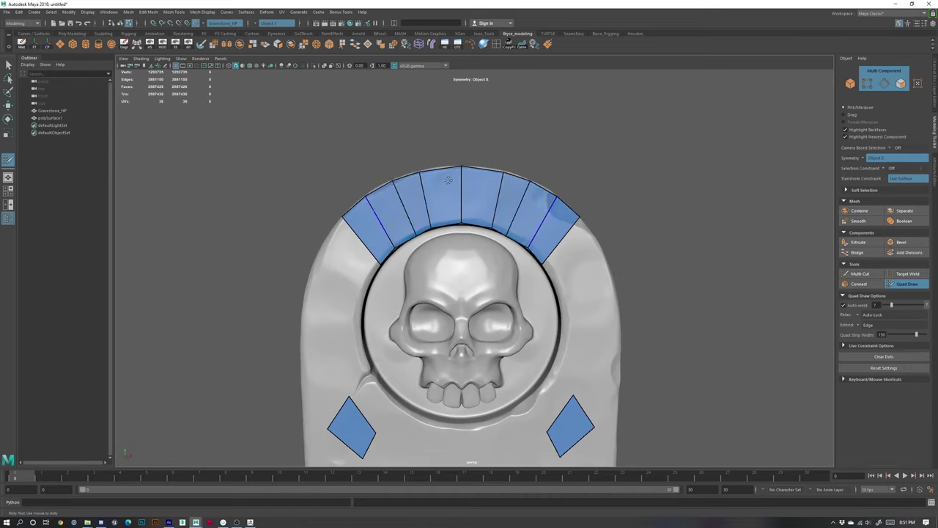
pyautogui.moveTo(423, 198); pyautogui.dragTo(432, 196)
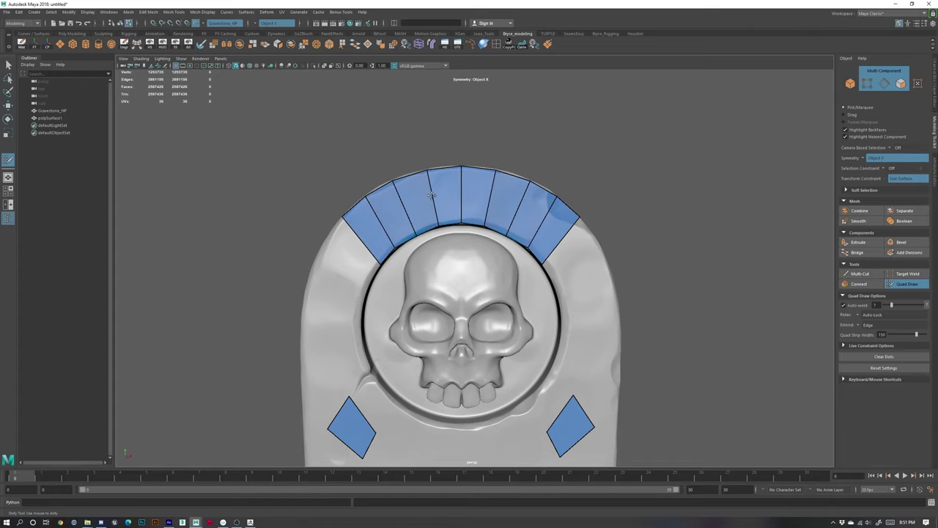
# - Delete the mirrored diamond-shaped quads below the skull medallion
pyautogui.keyDown('alt'); pyautogui.moveTo(443, 248); pyautogui.dragTo(438, 254, button='right'); pyautogui.keyUp('alt')
pyautogui.keyDown('alt'); pyautogui.moveTo(438, 254); pyautogui.dragTo(423, 176, button='middle'); pyautogui.keyUp('alt')
pyautogui.keyDown('alt'); pyautogui.moveTo(423, 176); pyautogui.dragTo(412, 216); pyautogui.keyUp('alt')
pyautogui.keyDown('alt'); pyautogui.moveTo(413, 215); pyautogui.dragTo(440, 198, button='middle'); pyautogui.keyUp('alt')
pyautogui.keyDown('alt'); pyautogui.moveTo(440, 197); pyautogui.dragTo(388, 303); pyautogui.keyUp('alt')
pyautogui.keyDown('ctrl'); pyautogui.keyDown('shift'); pyautogui.click(388, 303); pyautogui.keyUp('shift'); pyautogui.keyUp('ctrl')
# - Add another mirrored pair of quads to both ends of the strip around the skull medallion
pyautogui.keyDown('alt'); pyautogui.moveTo(430, 147); pyautogui.dragTo(432, 170); pyautogui.keyUp('alt')
pyautogui.keyDown('alt'); pyautogui.moveTo(396, 165); pyautogui.dragTo(418, 158, button='right'); pyautogui.keyUp('alt')
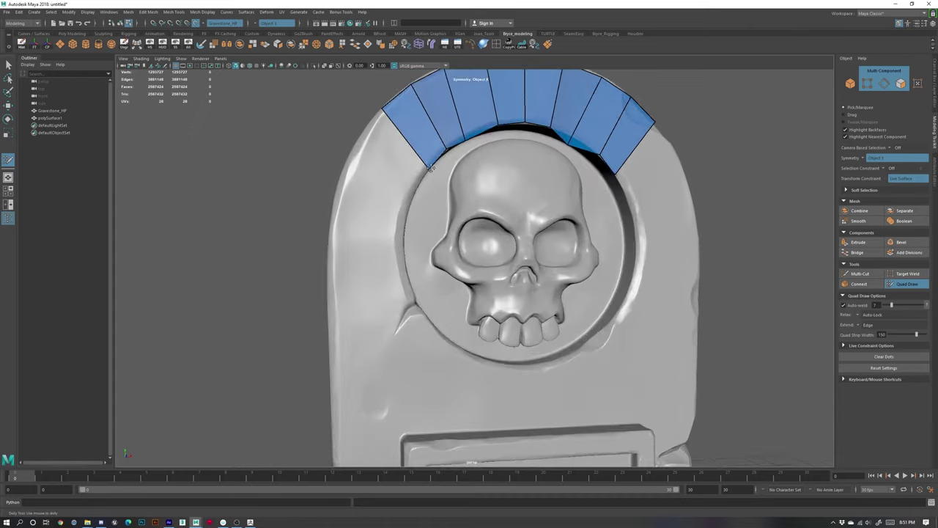
pyautogui.keyDown('alt'); pyautogui.moveTo(411, 156); pyautogui.dragTo(448, 174, button='middle'); pyautogui.keyUp('alt')
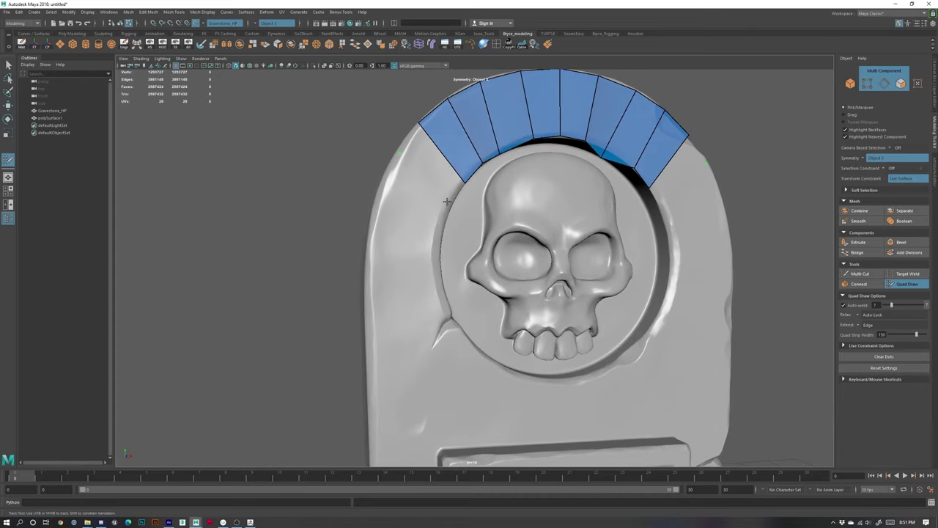
pyautogui.click(448, 201)
pyautogui.keyDown('shift'); pyautogui.click(429, 161); pyautogui.keyUp('shift')
# - Show the full list of Quad Draw keyboard and mouse shortcuts
pyautogui.keyDown('alt'); pyautogui.moveTo(418, 164); pyautogui.dragTo(388, 194); pyautogui.keyUp('alt')
pyautogui.keyDown('alt'); pyautogui.moveTo(388, 193); pyautogui.dragTo(407, 205, button='middle'); pyautogui.keyUp('alt')
pyautogui.keyDown('alt'); pyautogui.moveTo(407, 205); pyautogui.dragTo(480, 178, button='right'); pyautogui.keyUp('alt')
pyautogui.keyDown('alt'); pyautogui.moveTo(480, 179); pyautogui.dragTo(492, 231, button='middle'); pyautogui.keyUp('alt')
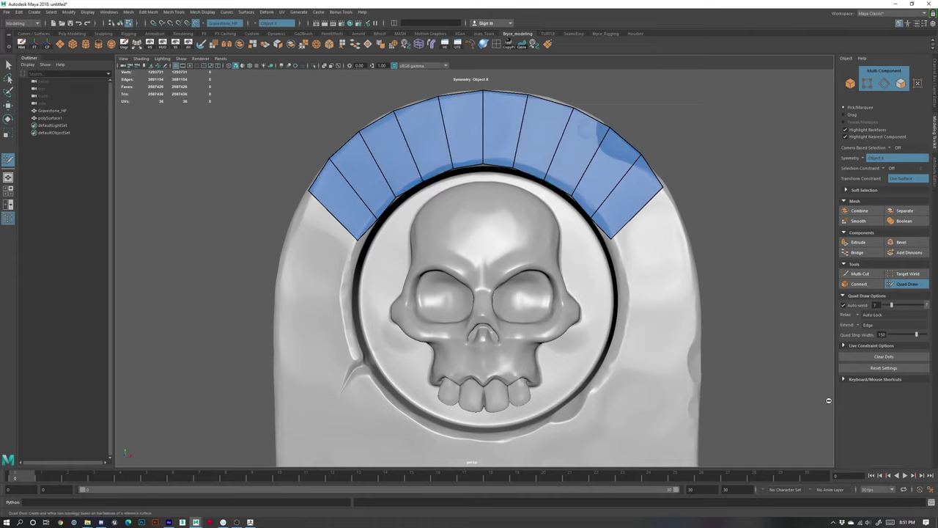
pyautogui.click(843, 379)
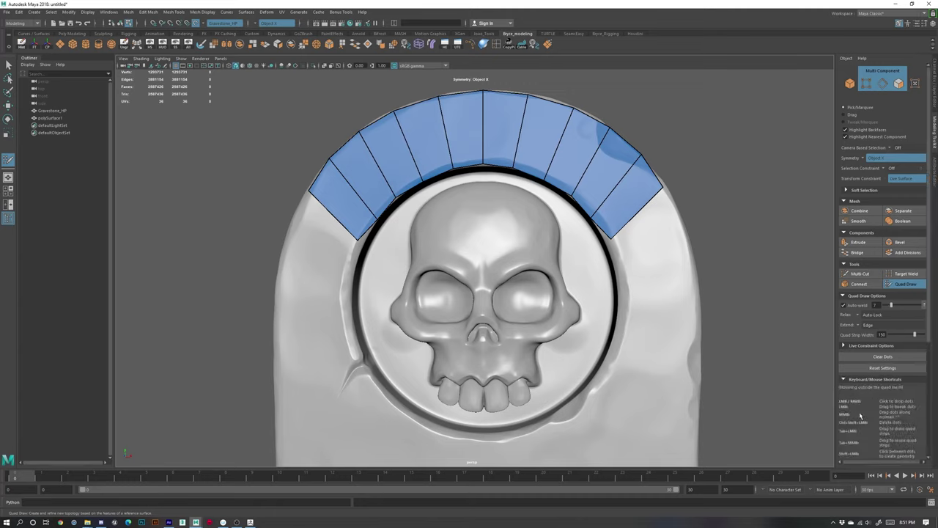
pyautogui.scroll(-5, 861, 415)
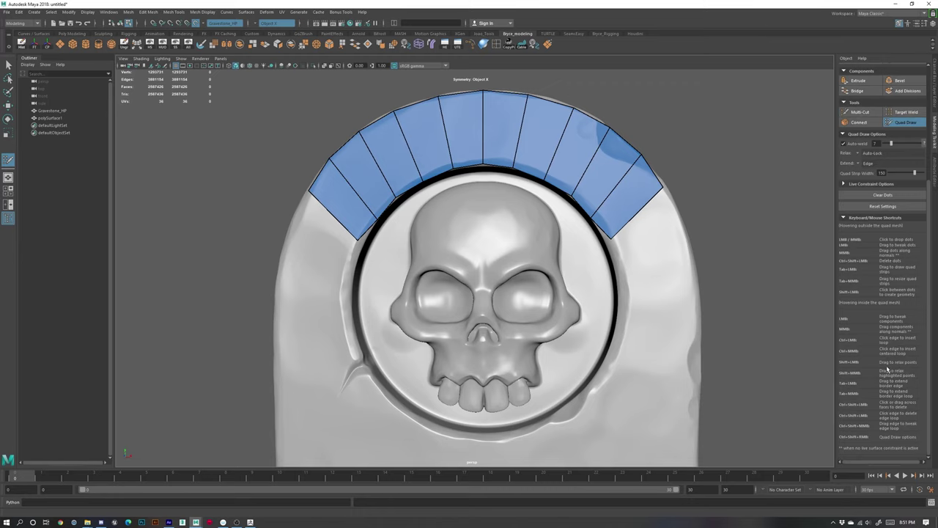
# - Add two more mirrored pairs of quads down the sides of the arch, fitting their corners to the gravestone's outer edge
pyautogui.moveTo(506, 269)
pyautogui.keyDown('alt'); pyautogui.mouseDown()
pyautogui.moveTo(519, 271)
pyautogui.moveTo(512, 270)
pyautogui.mouseUp(); pyautogui.keyUp('alt')
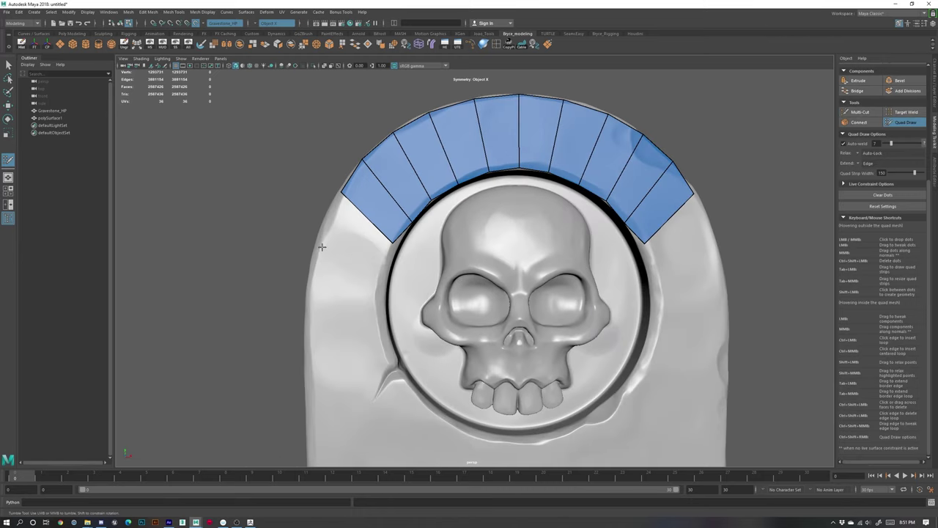
pyautogui.click(383, 271)
pyautogui.keyDown('shift'); pyautogui.click(353, 236); pyautogui.keyUp('shift')
pyautogui.moveTo(384, 271); pyautogui.dragTo(383, 271)
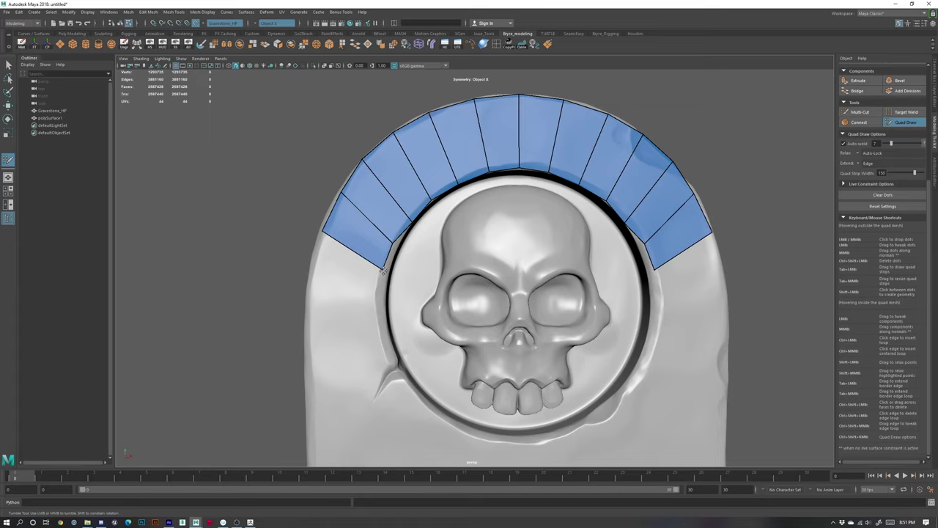
pyautogui.moveTo(320, 235); pyautogui.dragTo(315, 232)
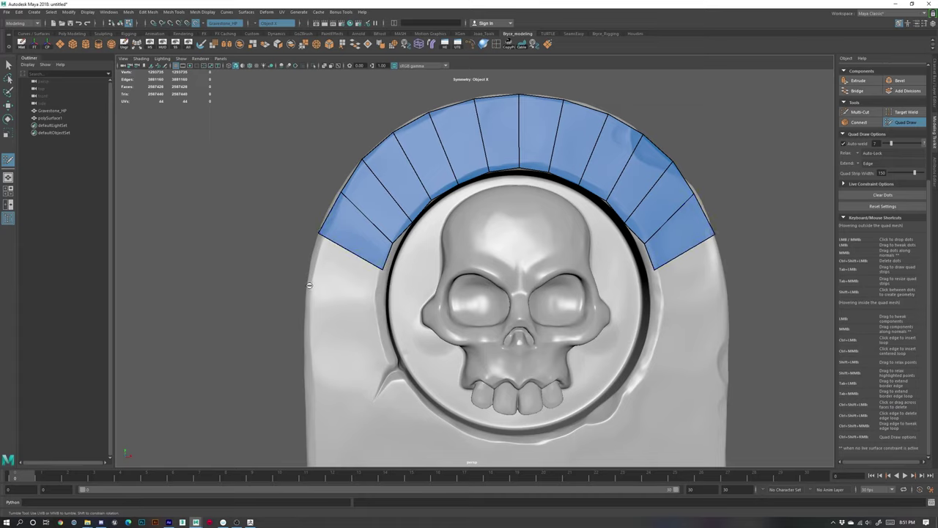
pyautogui.click(377, 299)
pyautogui.keyDown('shift'); pyautogui.click(353, 281); pyautogui.keyUp('shift')
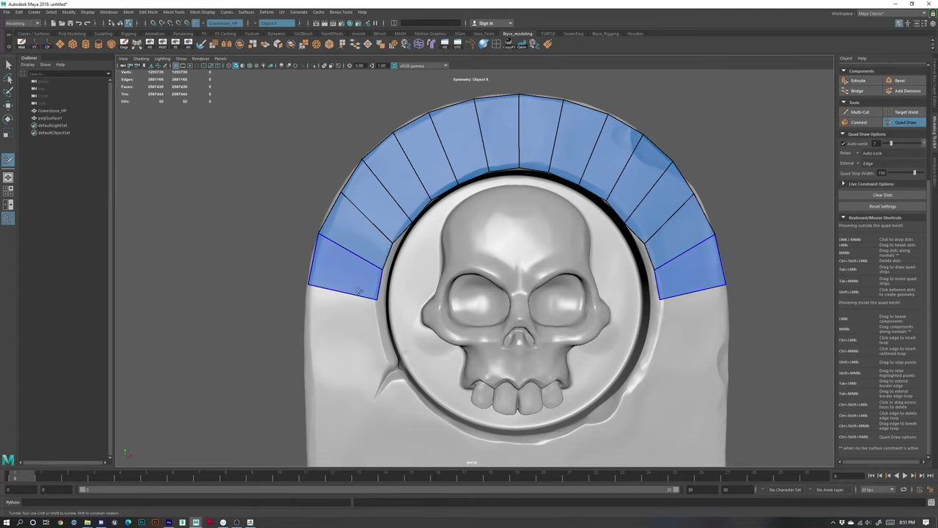
# - Continue the strip with two further mirrored pairs of quads, reaching the crack beside the medallion's lower rim
pyautogui.keyDown('alt'); pyautogui.moveTo(362, 337); pyautogui.dragTo(432, 283, button='middle'); pyautogui.keyUp('alt')
pyautogui.click(376, 283)
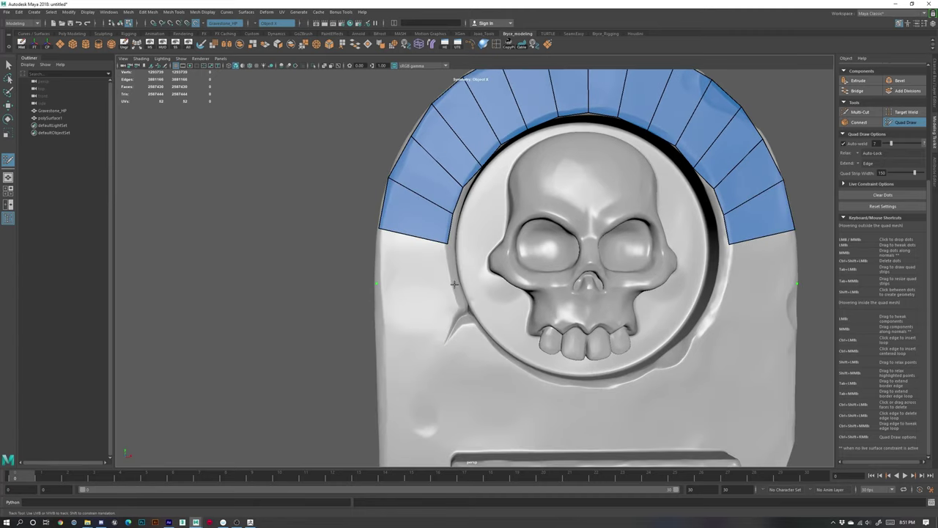
pyautogui.keyDown('shift'); pyautogui.click(456, 283); pyautogui.keyUp('shift')
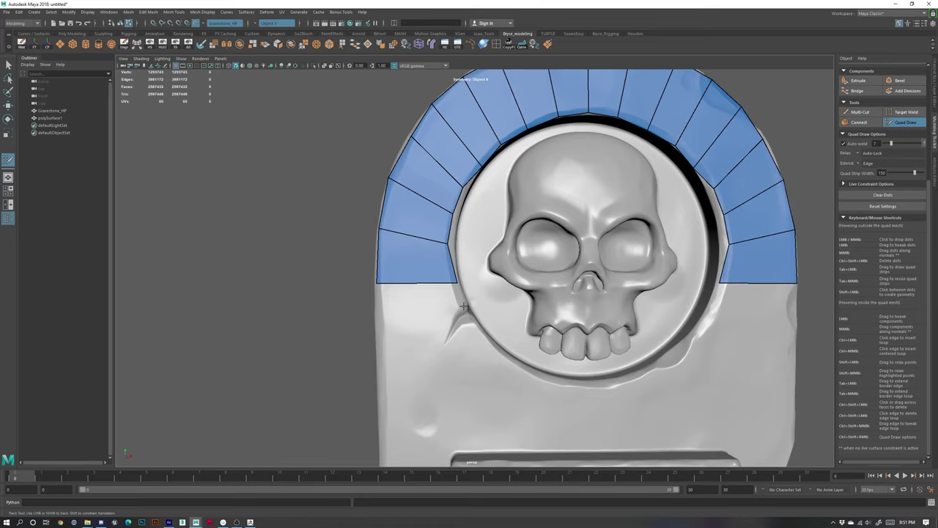
pyautogui.click(379, 353)
pyautogui.keyDown('shift'); pyautogui.click(416, 310); pyautogui.keyUp('shift')
pyautogui.keyDown('alt'); pyautogui.moveTo(503, 340); pyautogui.dragTo(437, 288, button='right'); pyautogui.keyUp('alt')
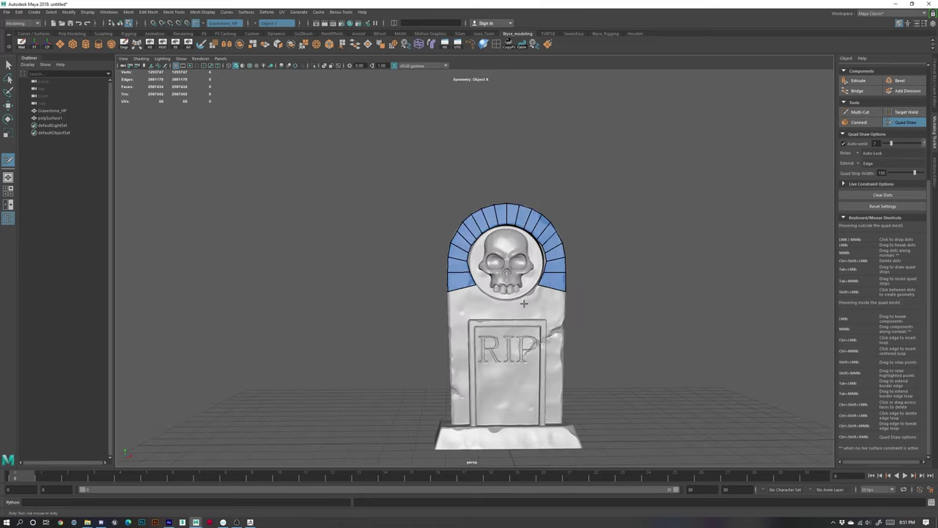
pyautogui.keyDown('alt'); pyautogui.moveTo(524, 304); pyautogui.dragTo(546, 311); pyautogui.keyUp('alt')
pyautogui.keyDown('alt'); pyautogui.moveTo(542, 310); pyautogui.dragTo(587, 350, button='right'); pyautogui.keyUp('alt')
pyautogui.keyDown('alt'); pyautogui.moveTo(587, 350); pyautogui.dragTo(507, 271, button='middle'); pyautogui.keyUp('alt')
pyautogui.keyDown('alt'); pyautogui.moveTo(506, 271); pyautogui.dragTo(560, 301, button='right'); pyautogui.keyUp('alt')
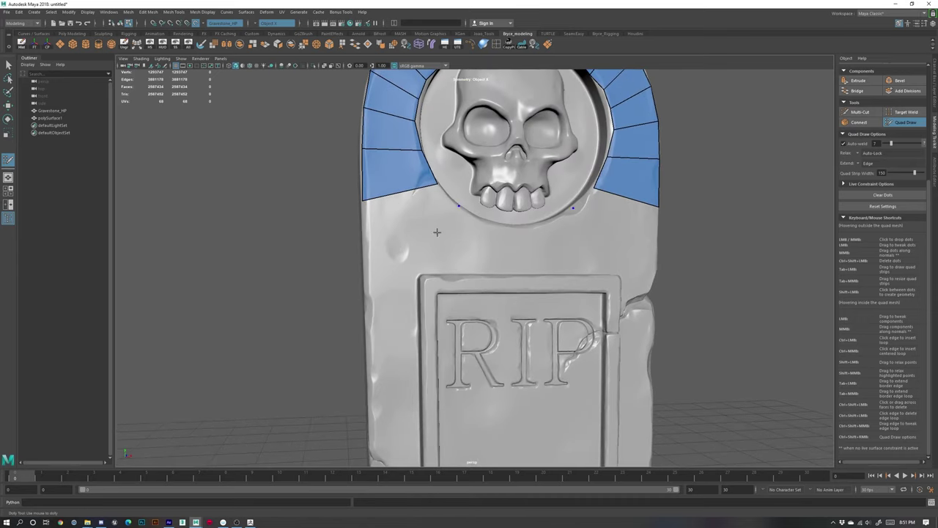
pyautogui.hotkey('ctrl', 'z')
# - Examine the gravestone's front, its side cracks and the framed RIP panel from several angles
pyautogui.keyDown('alt'); pyautogui.moveTo(605, 243); pyautogui.dragTo(565, 268, button='right'); pyautogui.keyUp('alt')
pyautogui.keyDown('alt'); pyautogui.moveTo(564, 268); pyautogui.dragTo(524, 277); pyautogui.keyUp('alt')
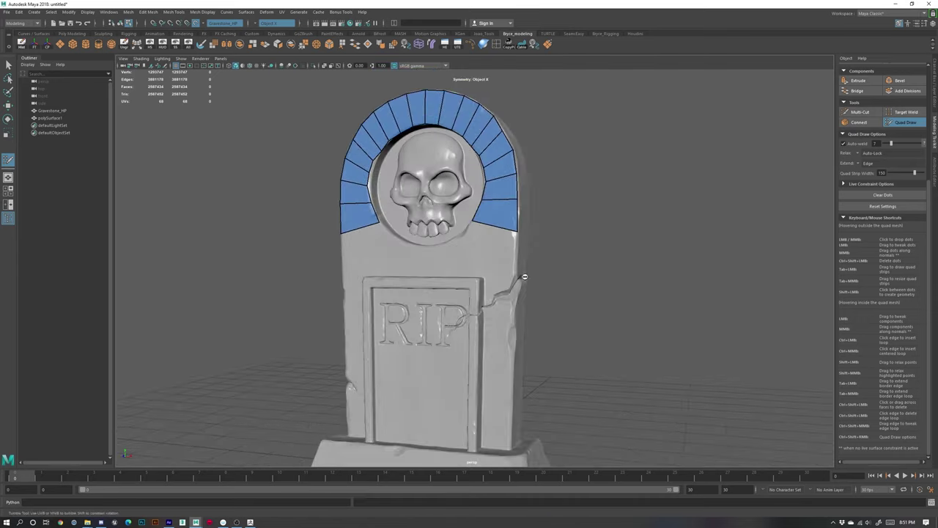
pyautogui.keyDown('alt'); pyautogui.moveTo(525, 202); pyautogui.dragTo(541, 209, button='right'); pyautogui.keyUp('alt')
pyautogui.keyDown('alt'); pyautogui.moveTo(522, 276); pyautogui.dragTo(513, 184, button='middle'); pyautogui.keyUp('alt')
pyautogui.keyDown('alt'); pyautogui.moveTo(469, 200); pyautogui.dragTo(508, 245); pyautogui.keyUp('alt')
pyautogui.keyDown('alt'); pyautogui.moveTo(509, 245); pyautogui.dragTo(535, 249, button='right'); pyautogui.keyUp('alt')
pyautogui.keyDown('alt'); pyautogui.moveTo(535, 249); pyautogui.dragTo(469, 287, button='middle'); pyautogui.keyUp('alt')
pyautogui.keyDown('alt'); pyautogui.moveTo(469, 287); pyautogui.dragTo(470, 289); pyautogui.keyUp('alt')
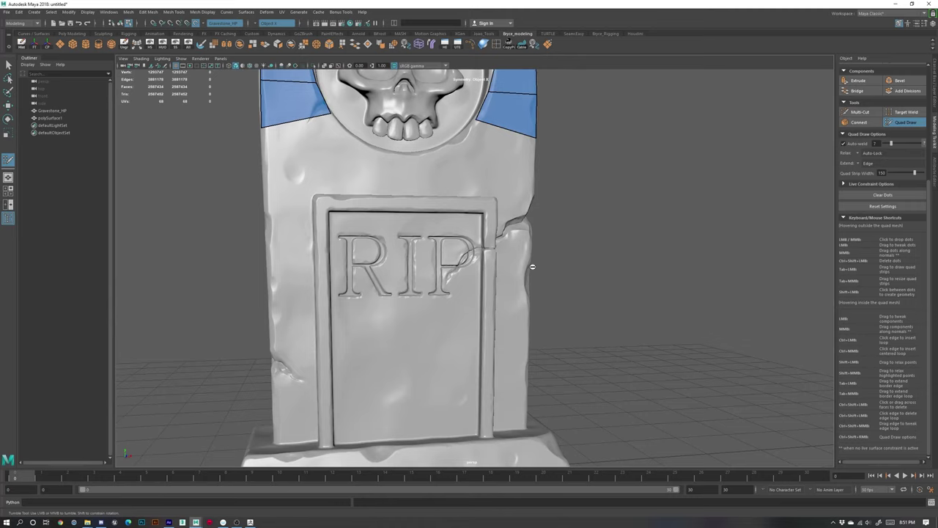
# - Try outlining the RIP lettering with two adjoining mirrored quads along the upper edge of the letter R
pyautogui.keyDown('alt'); pyautogui.moveTo(412, 264); pyautogui.dragTo(434, 227, button='middle'); pyautogui.keyUp('alt')
pyautogui.keyDown('alt'); pyautogui.moveTo(434, 234); pyautogui.dragTo(474, 273, button='right'); pyautogui.keyUp('alt')
pyautogui.keyDown('alt'); pyautogui.moveTo(408, 213); pyautogui.dragTo(445, 236, button='middle'); pyautogui.keyUp('alt')
pyautogui.keyDown('alt'); pyautogui.moveTo(390, 204); pyautogui.dragTo(361, 207); pyautogui.keyUp('alt')
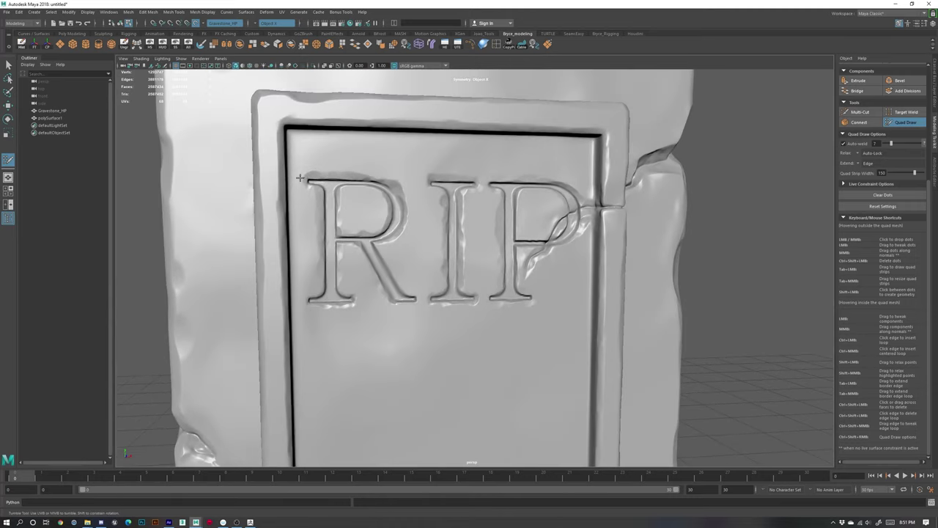
pyautogui.click(340, 163)
pyautogui.click(308, 164)
pyautogui.keyDown('shift'); pyautogui.click(323, 171); pyautogui.keyUp('shift')
pyautogui.click(370, 181)
pyautogui.click(373, 164)
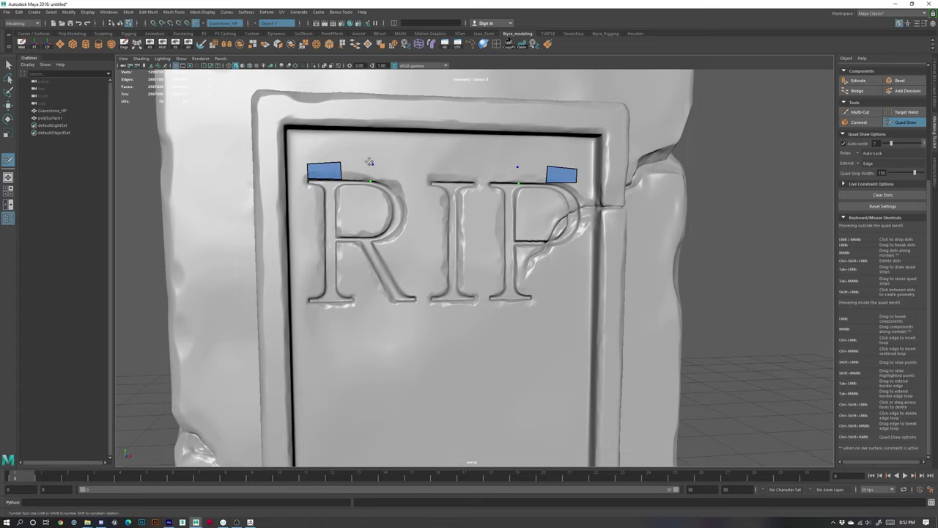
pyautogui.keyDown('shift'); pyautogui.click(356, 171); pyautogui.keyUp('shift')
# - Delete the mirrored trial quads above the RIP lettering
pyautogui.keyDown('alt'); pyautogui.moveTo(414, 260); pyautogui.dragTo(369, 266); pyautogui.keyUp('alt')
pyautogui.keyDown('alt'); pyautogui.moveTo(294, 222); pyautogui.dragTo(383, 231, button='middle'); pyautogui.keyUp('alt')
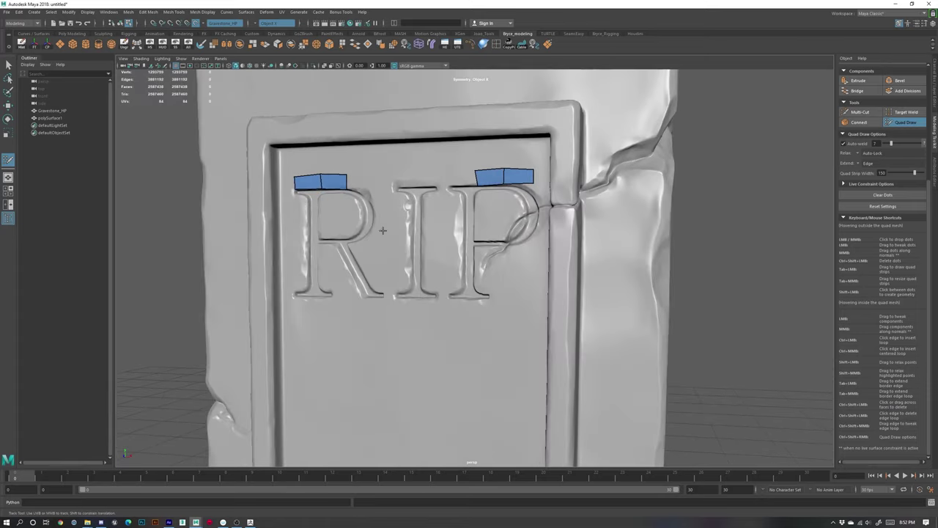
pyautogui.keyDown('ctrl'); pyautogui.keyDown('shift'); pyautogui.click(338, 183); pyautogui.keyUp('shift'); pyautogui.keyUp('ctrl')
pyautogui.keyDown('ctrl'); pyautogui.keyDown('shift'); pyautogui.click(312, 183); pyautogui.keyUp('shift'); pyautogui.keyUp('ctrl')
pyautogui.keyDown('alt'); pyautogui.moveTo(525, 309); pyautogui.dragTo(432, 244, button='right'); pyautogui.keyUp('alt')
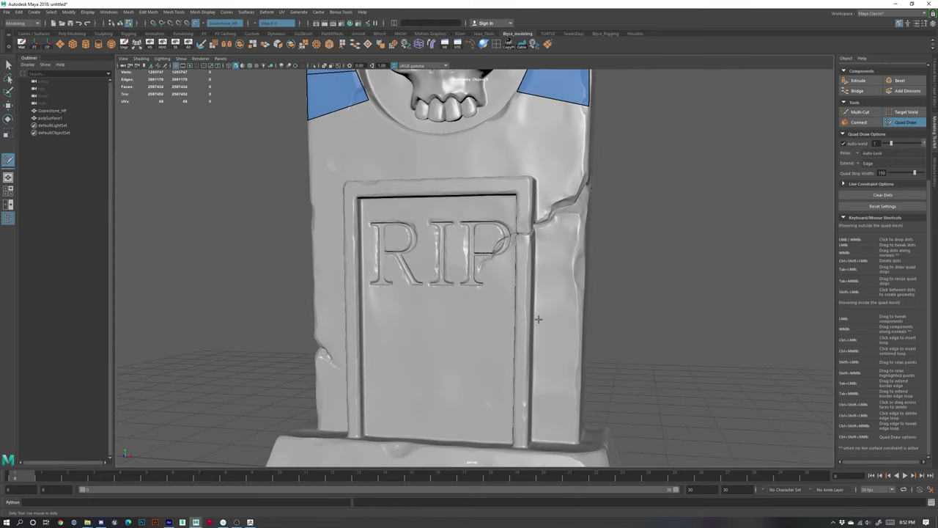
pyautogui.keyDown('alt'); pyautogui.moveTo(539, 319); pyautogui.dragTo(441, 265, button='right'); pyautogui.keyUp('alt')
pyautogui.keyDown('alt'); pyautogui.moveTo(425, 256); pyautogui.dragTo(478, 254); pyautogui.keyUp('alt')
pyautogui.keyDown('alt'); pyautogui.moveTo(455, 196); pyautogui.dragTo(482, 268, button='middle'); pyautogui.keyUp('alt')
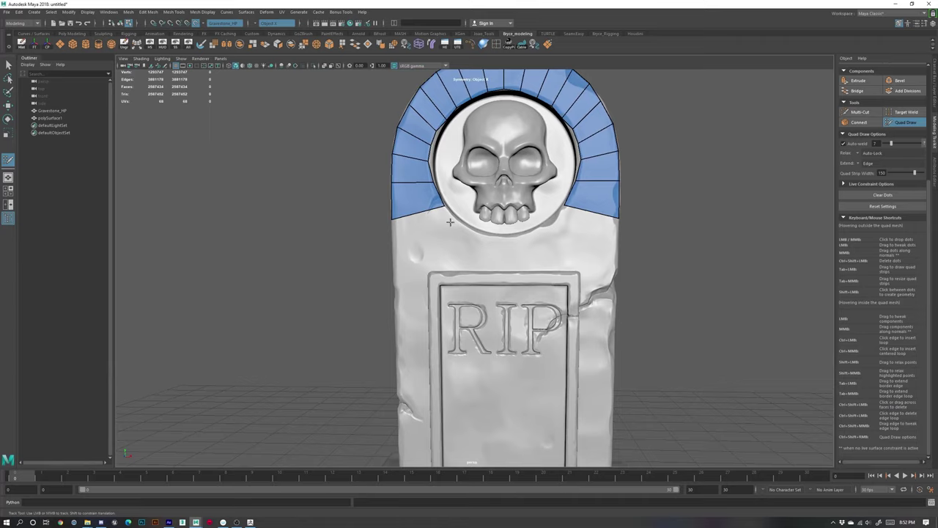
# - Close the ring beneath the skull medallion with two mirrored pairs of quads meeting at the centre line
pyautogui.click(476, 252)
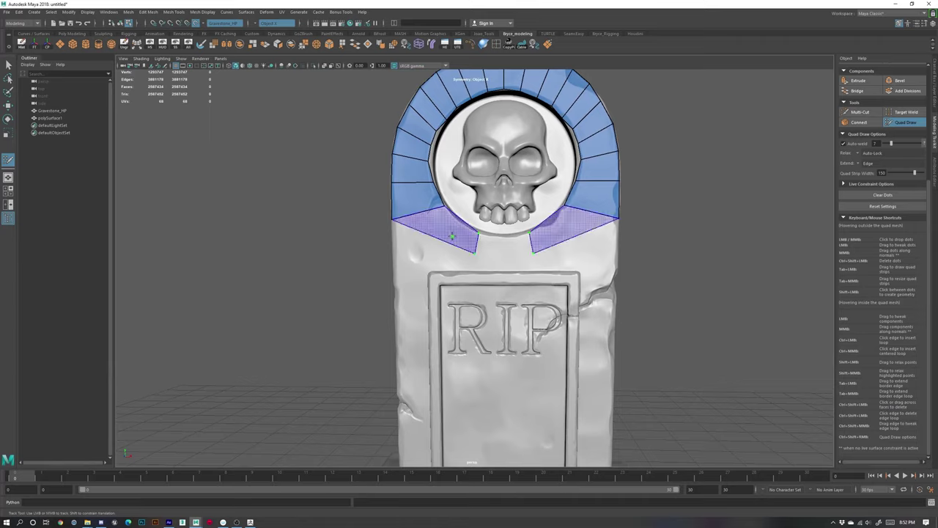
pyautogui.keyDown('shift'); pyautogui.click(453, 234); pyautogui.keyUp('shift')
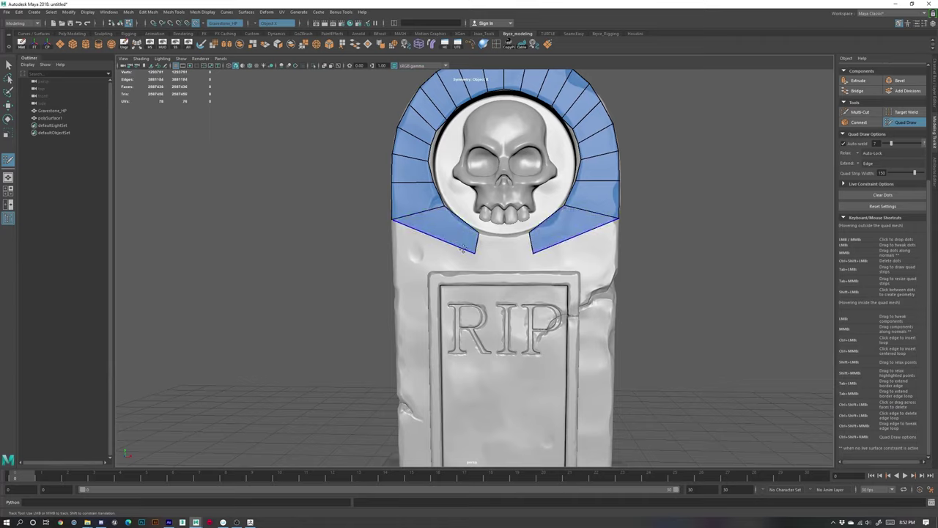
pyautogui.click(503, 236)
pyautogui.keyDown('shift'); pyautogui.click(500, 250); pyautogui.keyUp('shift')
pyautogui.keyDown('alt'); pyautogui.moveTo(506, 251); pyautogui.dragTo(563, 234, button='right'); pyautogui.keyUp('alt')
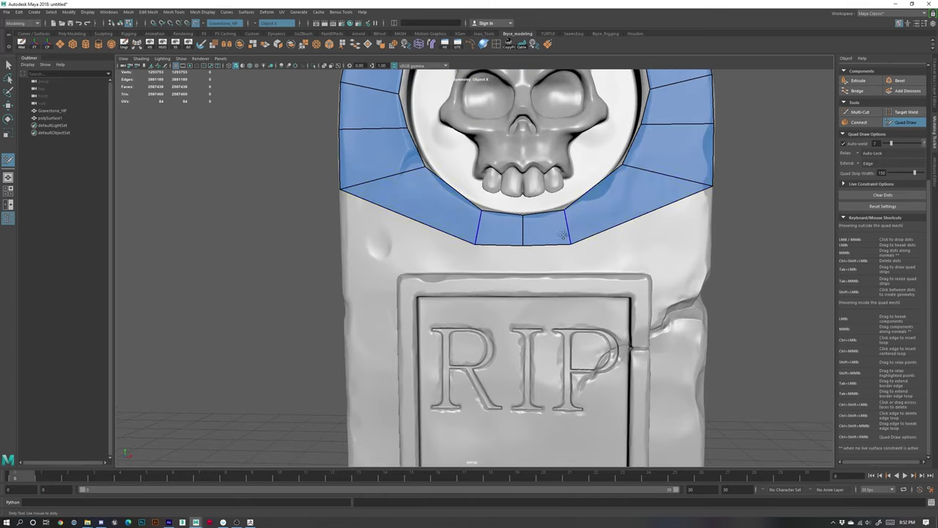
# - Insert two mirrored edge loops in the ring's wide lower quads and adjust their vertices to follow the medallion's rim
pyautogui.keyDown('ctrl'); pyautogui.click(631, 219); pyautogui.keyUp('ctrl')
pyautogui.moveTo(589, 191); pyautogui.dragTo(655, 223)
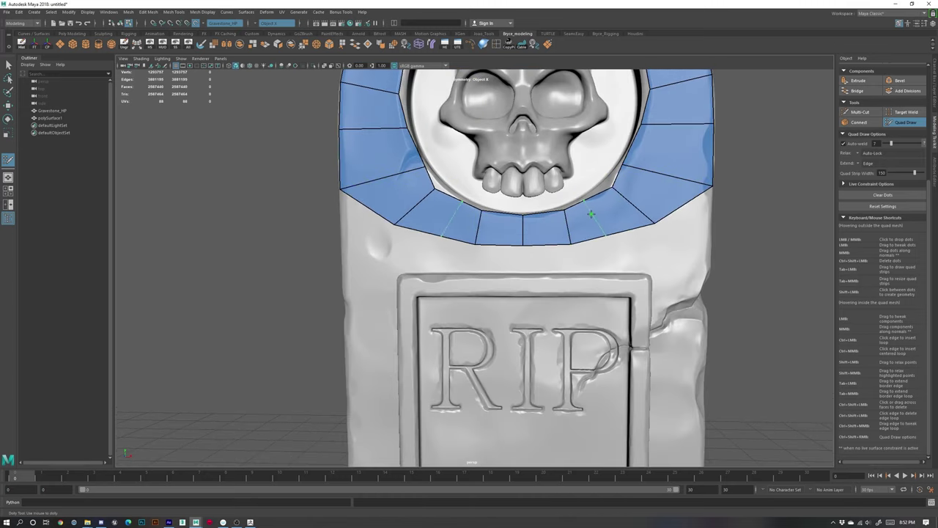
pyautogui.keyDown('ctrl'); pyautogui.click(586, 200); pyautogui.keyUp('ctrl')
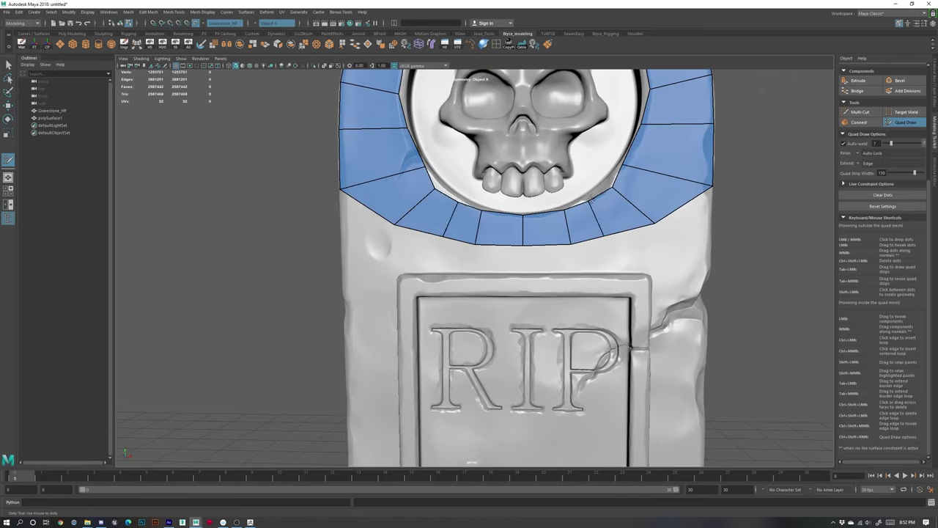
pyautogui.moveTo(589, 200); pyautogui.dragTo(590, 200)
pyautogui.moveTo(436, 188); pyautogui.dragTo(459, 201)
pyautogui.keyDown('alt'); pyautogui.moveTo(459, 200); pyautogui.dragTo(450, 147, button='right'); pyautogui.keyUp('alt')
pyautogui.keyDown('alt'); pyautogui.moveTo(450, 147); pyautogui.dragTo(439, 174, button='middle'); pyautogui.keyUp('alt')
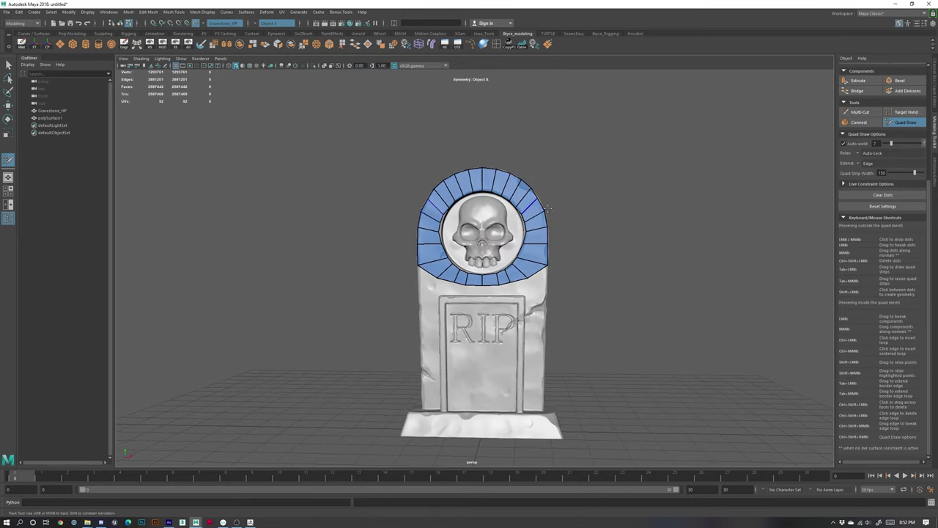
# - Leave Quad Draw and hide the Gravestone_HP sculpt to examine the low-poly ring on its own
pyautogui.click(915, 122)
pyautogui.press('w')
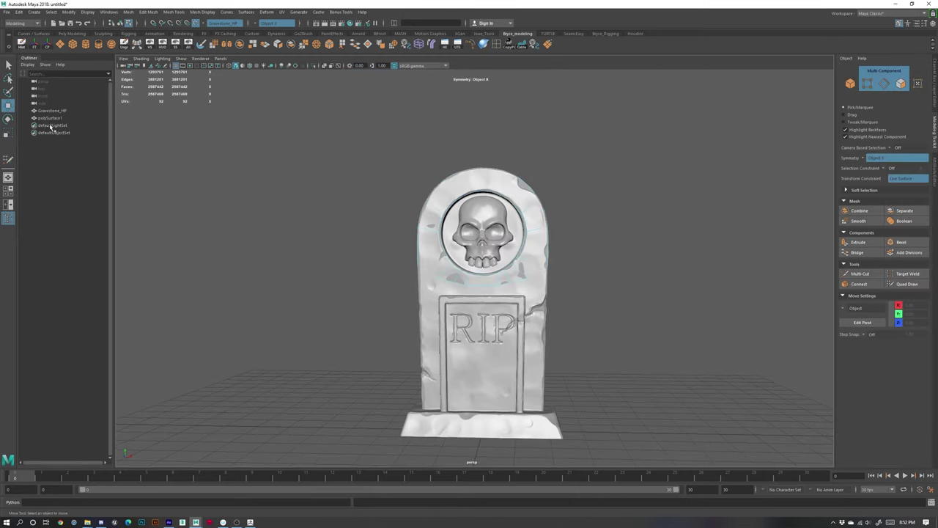
pyautogui.click(49, 118)
pyautogui.click(54, 112)
pyautogui.hotkey('ctrl', 'h')
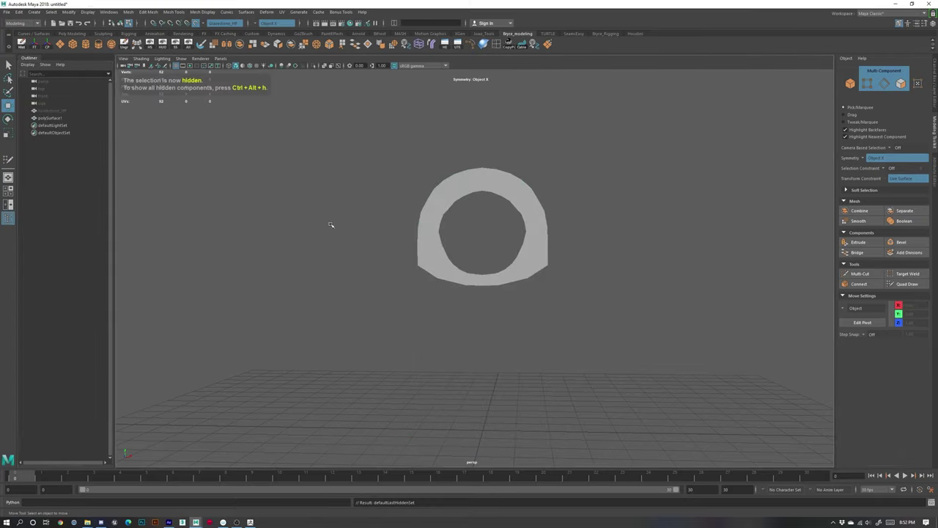
pyautogui.keyDown('alt'); pyautogui.moveTo(332, 225); pyautogui.dragTo(539, 234, button='right'); pyautogui.keyUp('alt')
pyautogui.keyDown('alt'); pyautogui.moveTo(555, 148); pyautogui.dragTo(560, 216, button='middle'); pyautogui.keyUp('alt')
pyautogui.keyDown('alt'); pyautogui.moveTo(503, 221); pyautogui.dragTo(563, 226); pyautogui.keyUp('alt')
pyautogui.keyDown('alt'); pyautogui.moveTo(641, 250); pyautogui.dragTo(558, 252, button='middle'); pyautogui.keyUp('alt')
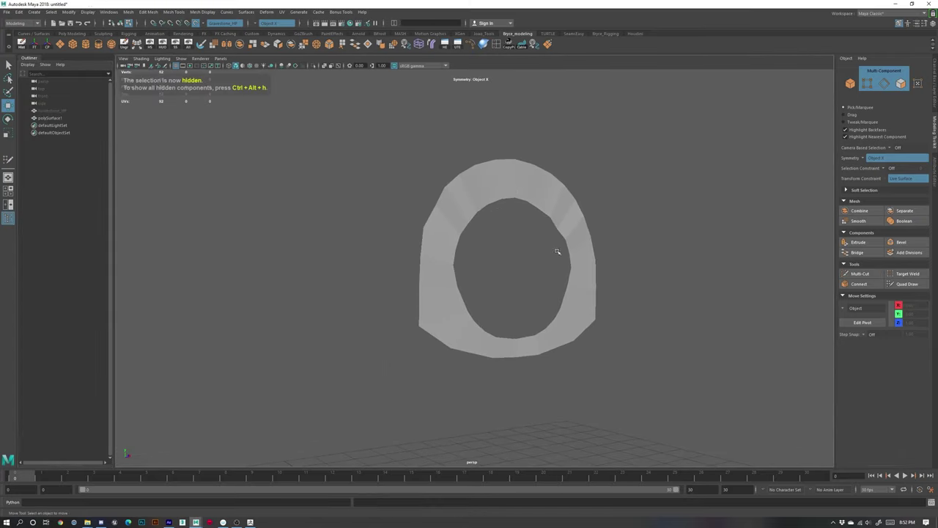
pyautogui.keyDown('alt'); pyautogui.moveTo(558, 252); pyautogui.dragTo(589, 249, button='right'); pyautogui.keyUp('alt')
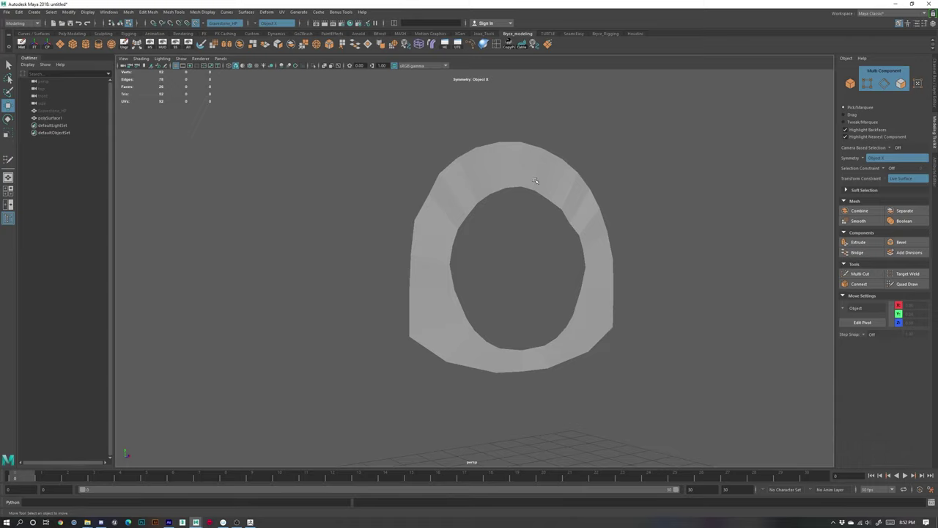
# - Try thinning the ring by deleting every other cross edge around its arch, mirrored on both sides
pyautogui.moveTo(524, 180); pyautogui.dragTo(452, 191, button='right')
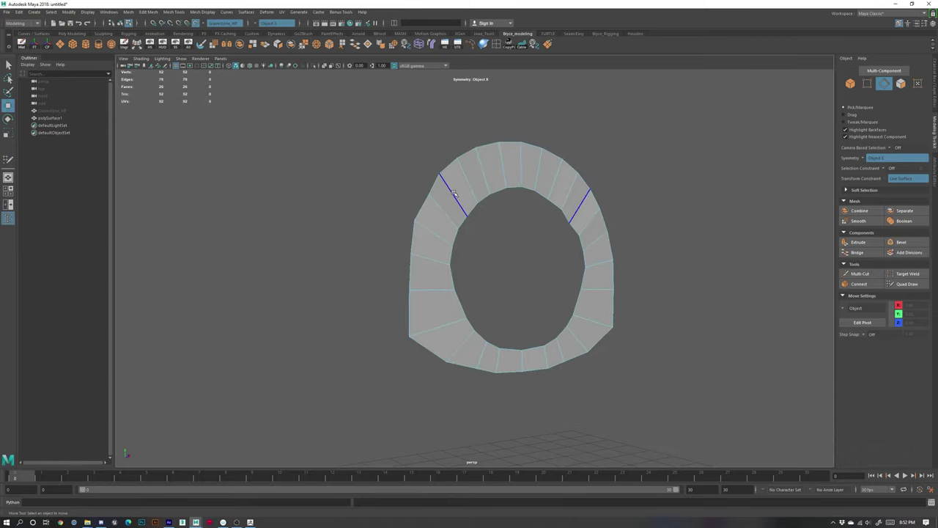
pyautogui.click(453, 194)
pyautogui.keyDown('shift'); pyautogui.click(483, 167); pyautogui.keyUp('shift')
pyautogui.keyDown('shift'); pyautogui.click(521, 168); pyautogui.keyUp('shift')
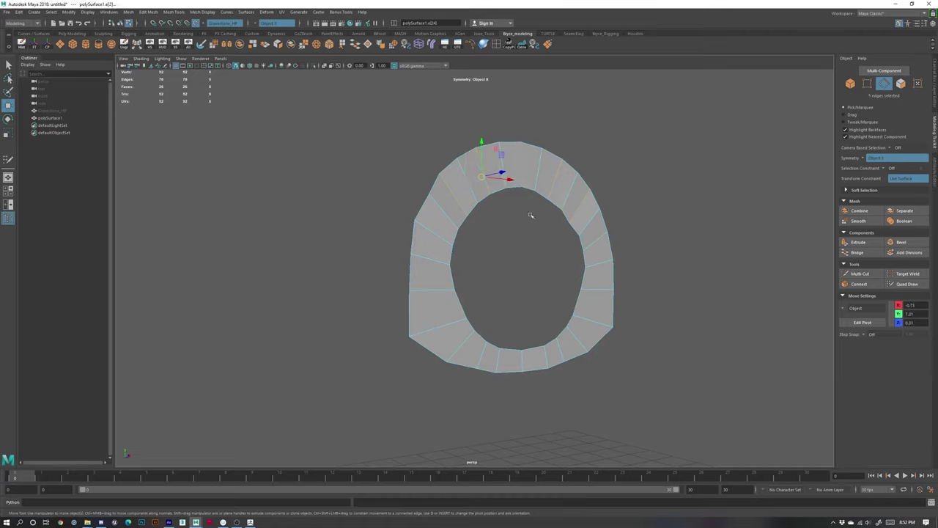
pyautogui.hotkey('ctrl', 'z')
pyautogui.click(519, 238)
pyautogui.click(503, 164)
pyautogui.keyDown('shift'); pyautogui.click(467, 180); pyautogui.keyUp('shift')
pyautogui.keyDown('shift'); pyautogui.click(443, 208); pyautogui.keyUp('shift')
pyautogui.keyDown('shift'); pyautogui.click(430, 259); pyautogui.keyUp('shift')
pyautogui.hotkey('ctrl', 'Delete')
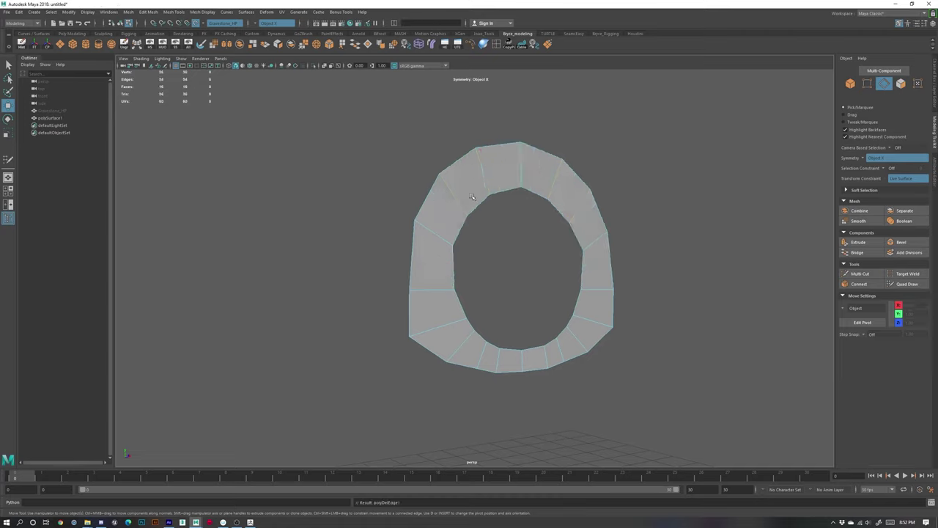
pyautogui.moveTo(513, 167); pyautogui.dragTo(555, 152, button='right')
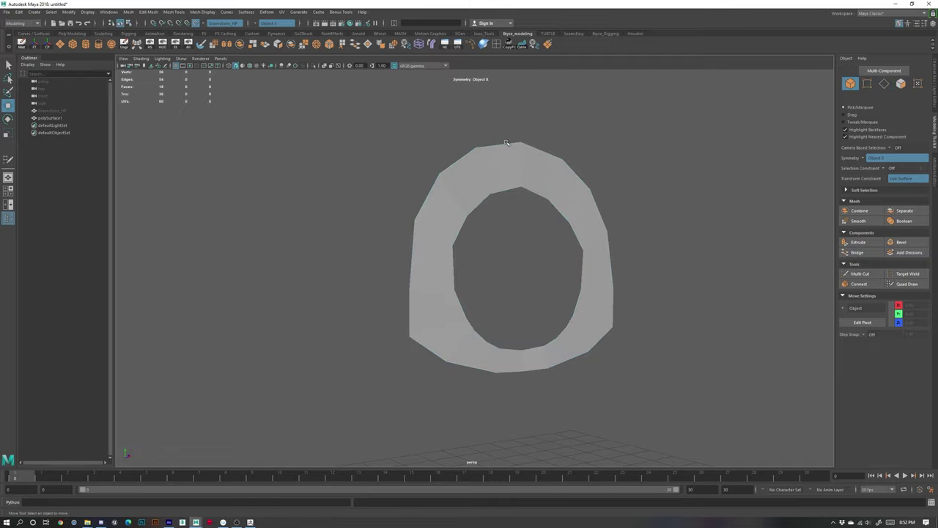
# - Undo the deletion of the ring's cross edges and inspect the ring
pyautogui.hotkey('ctrl', 'z')
pyautogui.hotkey('ctrl', 'z')
pyautogui.hotkey('ctrl', 'z')
pyautogui.hotkey('ctrl', 'z')
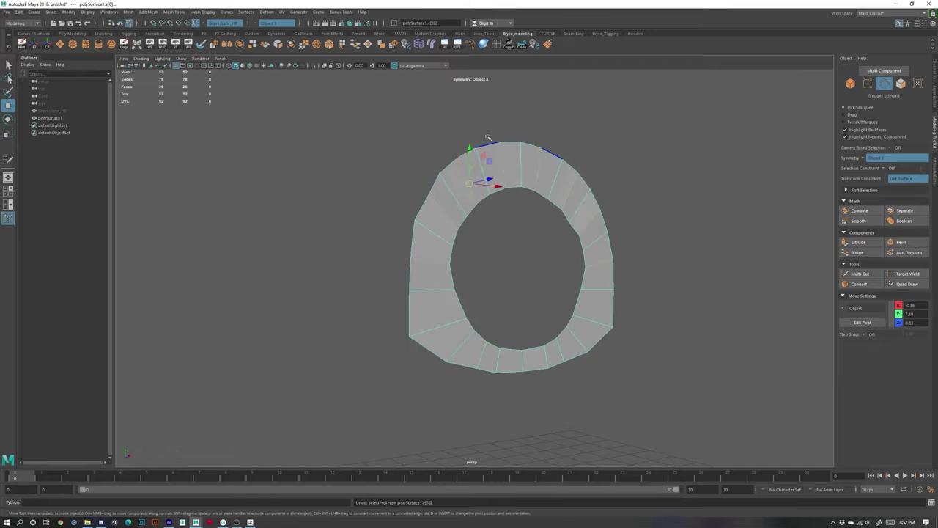
pyautogui.keyDown('alt'); pyautogui.moveTo(453, 283); pyautogui.dragTo(463, 300, button='right'); pyautogui.keyUp('alt')
pyautogui.keyDown('alt'); pyautogui.moveTo(463, 300); pyautogui.dragTo(450, 312); pyautogui.keyUp('alt')
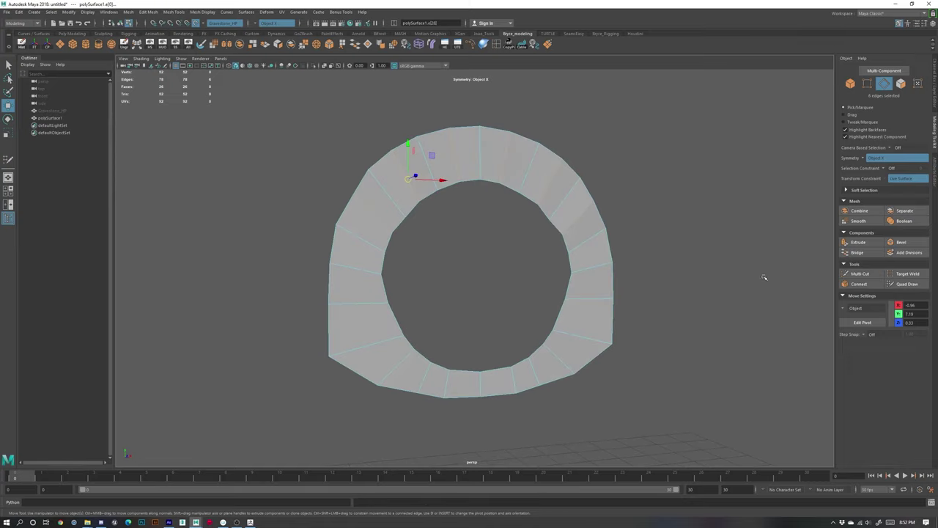
pyautogui.keyDown('alt'); pyautogui.moveTo(476, 314); pyautogui.dragTo(444, 306, button='right'); pyautogui.keyUp('alt')
pyautogui.keyDown('alt'); pyautogui.moveTo(509, 352); pyautogui.dragTo(506, 295, button='middle'); pyautogui.keyUp('alt')
pyautogui.keyDown('alt'); pyautogui.moveTo(505, 295); pyautogui.dragTo(491, 296, button='right'); pyautogui.keyUp('alt')
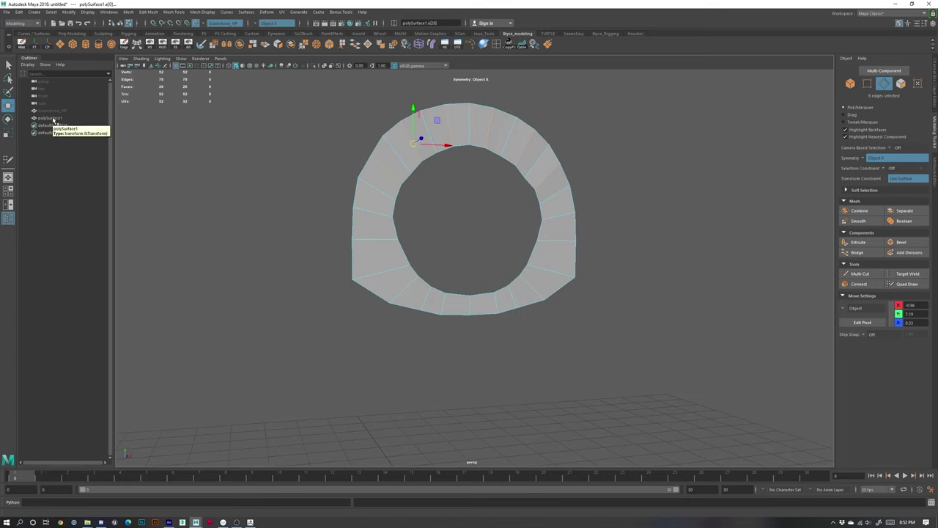
# - Show the hidden Gravestone_HP sculpt again, select polySurface1 and resume Quad Draw on it
pyautogui.click(52, 111)
pyautogui.hotkey('shift', 'h')
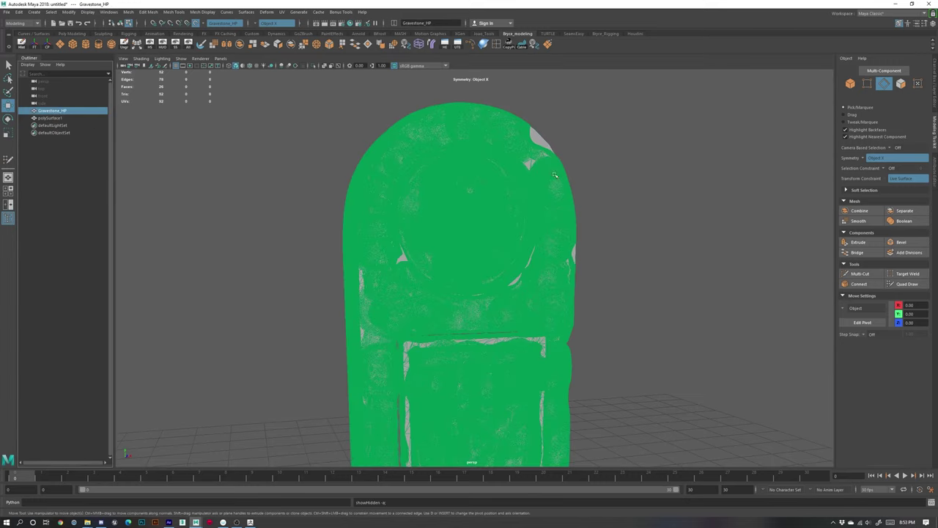
pyautogui.click(913, 288)
pyautogui.scroll(3, 496, 291)
pyautogui.keyDown('alt'); pyautogui.moveTo(497, 291); pyautogui.dragTo(494, 300); pyautogui.keyUp('alt')
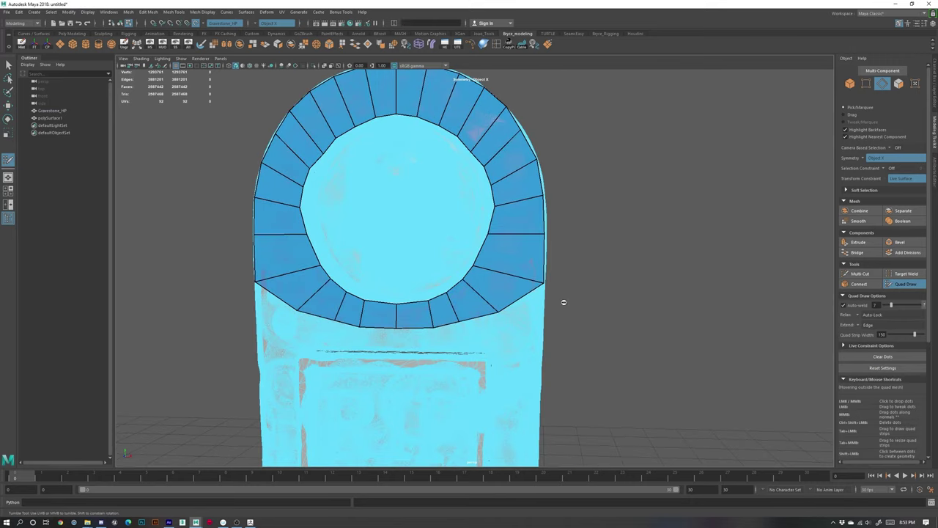
pyautogui.moveTo(526, 153); pyautogui.dragTo(511, 161, button='right')
pyautogui.moveTo(500, 162); pyautogui.dragTo(522, 154, button='right')
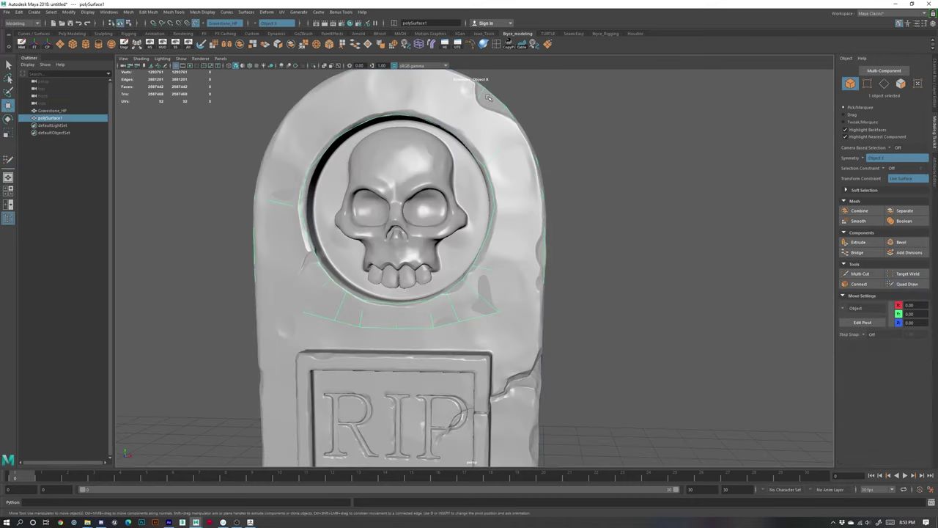
pyautogui.click(907, 283)
# - Create a tall mirrored pair of quads on the flat strips beside the RIP panel frame, from frame top to base
pyautogui.scroll(-5, 538, 312)
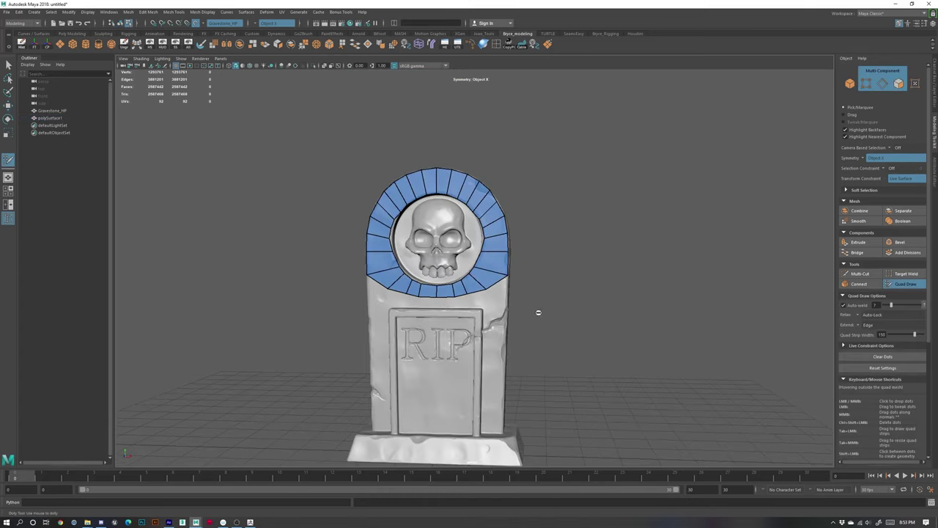
pyautogui.keyDown('alt'); pyautogui.moveTo(490, 314); pyautogui.dragTo(484, 278); pyautogui.keyUp('alt')
pyautogui.keyDown('alt'); pyautogui.moveTo(455, 253); pyautogui.dragTo(484, 253, button='right'); pyautogui.keyUp('alt')
pyautogui.keyDown('alt'); pyautogui.moveTo(440, 227); pyautogui.dragTo(495, 292, button='middle'); pyautogui.keyUp('alt')
pyautogui.keyDown('alt'); pyautogui.moveTo(436, 283); pyautogui.dragTo(477, 283, button='right'); pyautogui.keyUp('alt')
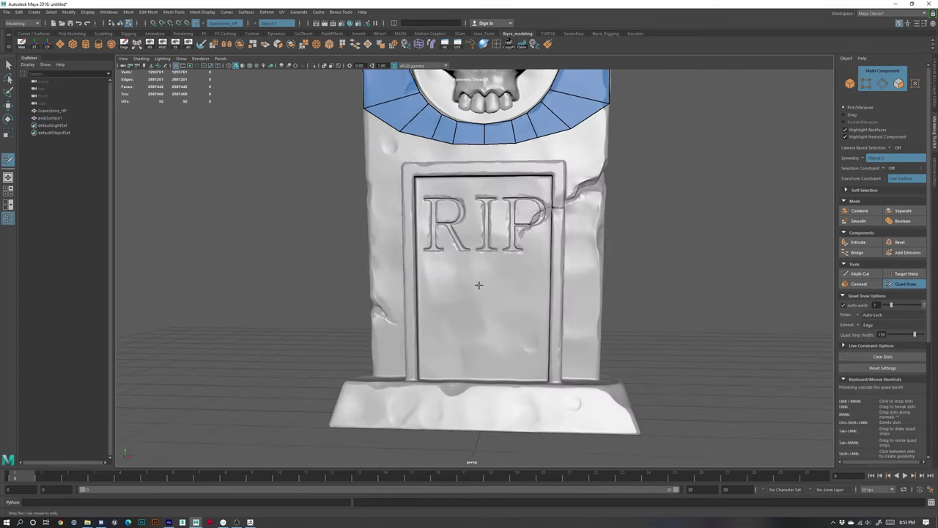
pyautogui.keyDown('alt'); pyautogui.moveTo(434, 238); pyautogui.dragTo(426, 336, button='middle'); pyautogui.keyUp('alt')
pyautogui.keyDown('alt'); pyautogui.moveTo(425, 336); pyautogui.dragTo(464, 338); pyautogui.keyUp('alt')
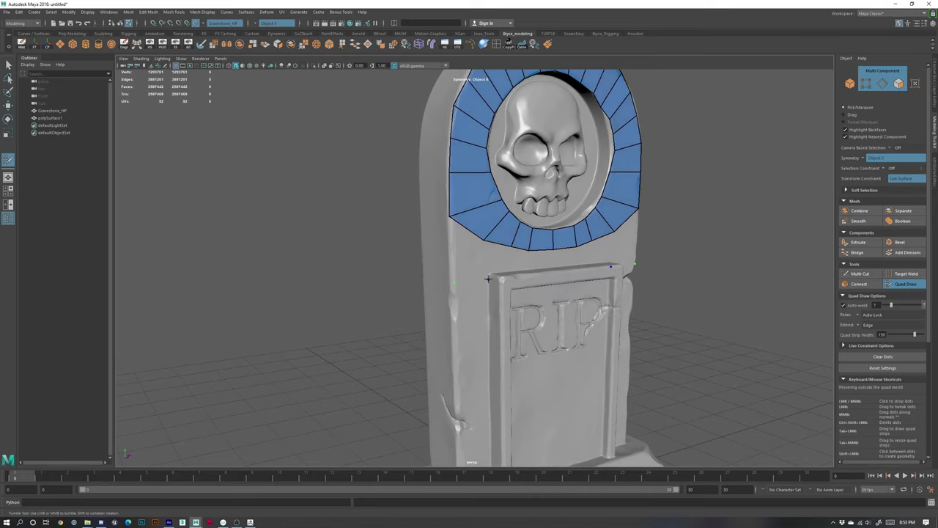
pyautogui.keyDown('alt'); pyautogui.moveTo(485, 331); pyautogui.dragTo(471, 173, button='middle'); pyautogui.keyUp('alt')
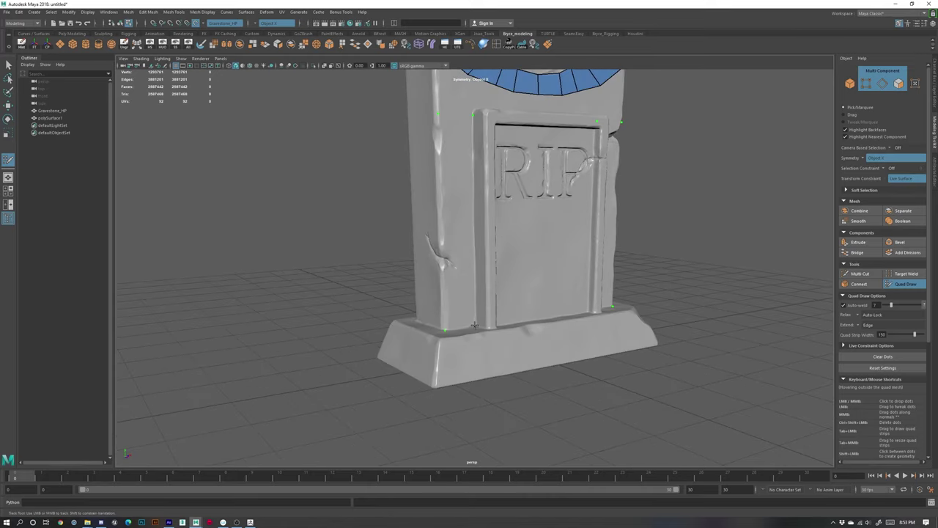
pyautogui.keyDown('shift'); pyautogui.click(462, 225); pyautogui.keyUp('shift')
# - Extend the strips with mirrored quads over the outer side faces and front faces of the RIP frame's vertical posts
pyautogui.keyDown('alt'); pyautogui.moveTo(470, 117); pyautogui.dragTo(518, 148); pyautogui.keyUp('alt')
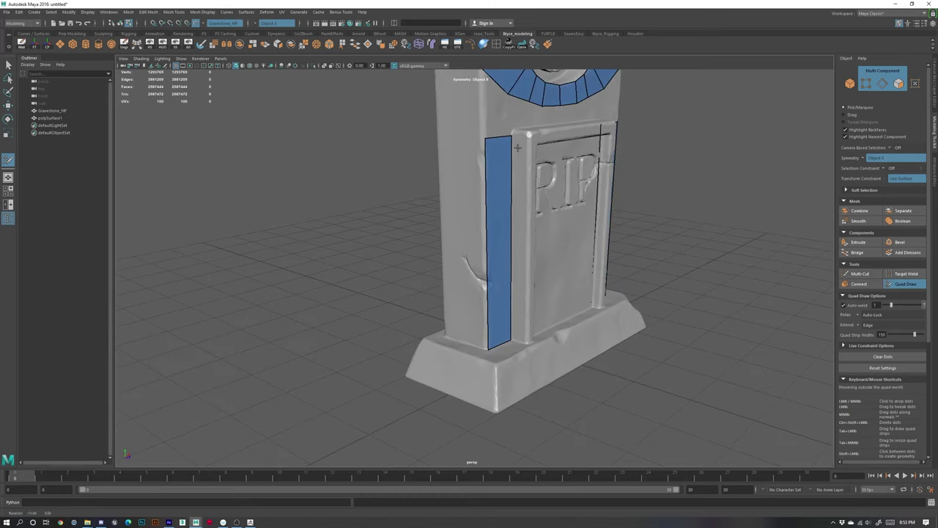
pyautogui.keyDown('shift'); pyautogui.click(526, 340); pyautogui.keyUp('shift')
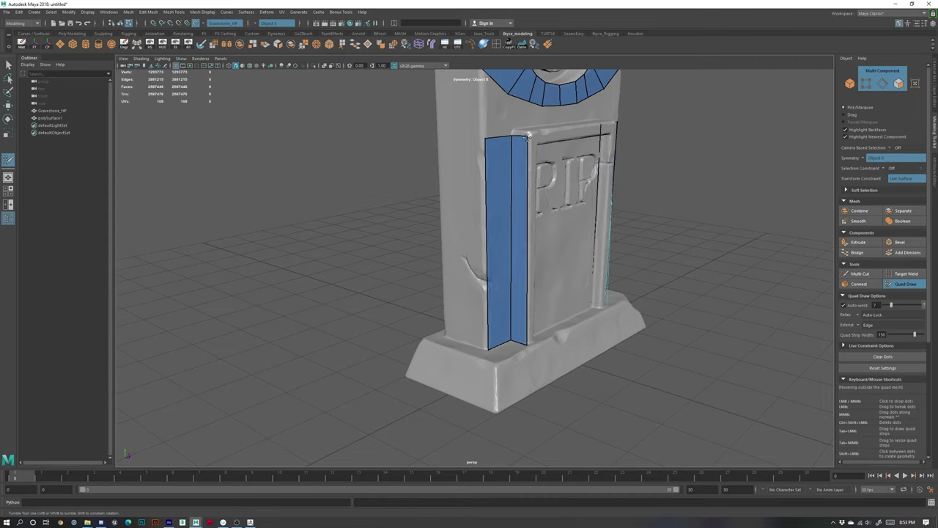
pyautogui.keyDown('alt'); pyautogui.moveTo(558, 222); pyautogui.dragTo(523, 239); pyautogui.keyUp('alt')
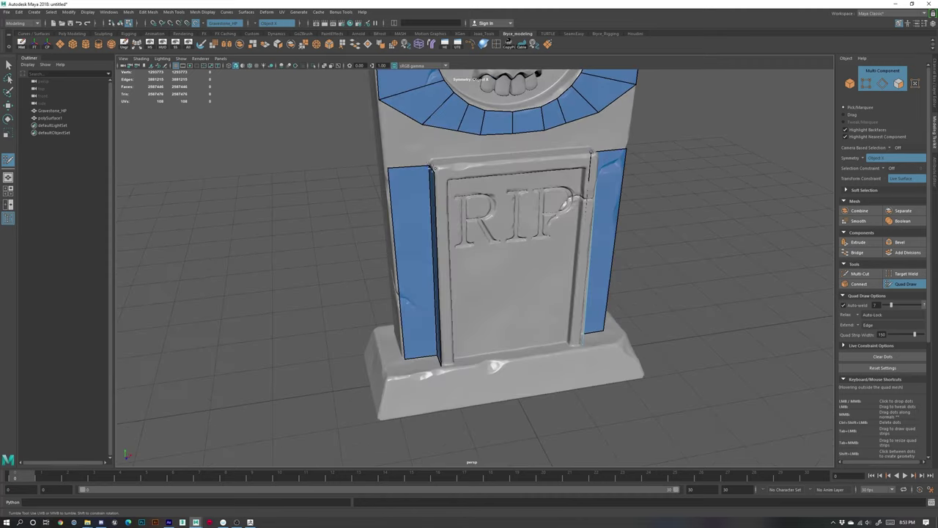
pyautogui.keyDown('alt'); pyautogui.moveTo(466, 246); pyautogui.dragTo(452, 304); pyautogui.keyUp('alt')
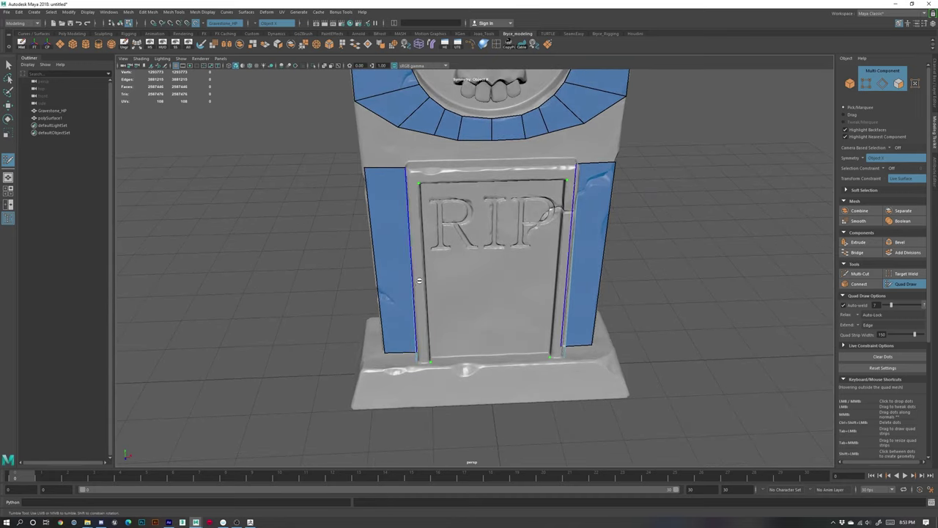
pyautogui.keyDown('alt'); pyautogui.moveTo(438, 222); pyautogui.dragTo(479, 168); pyautogui.keyUp('alt')
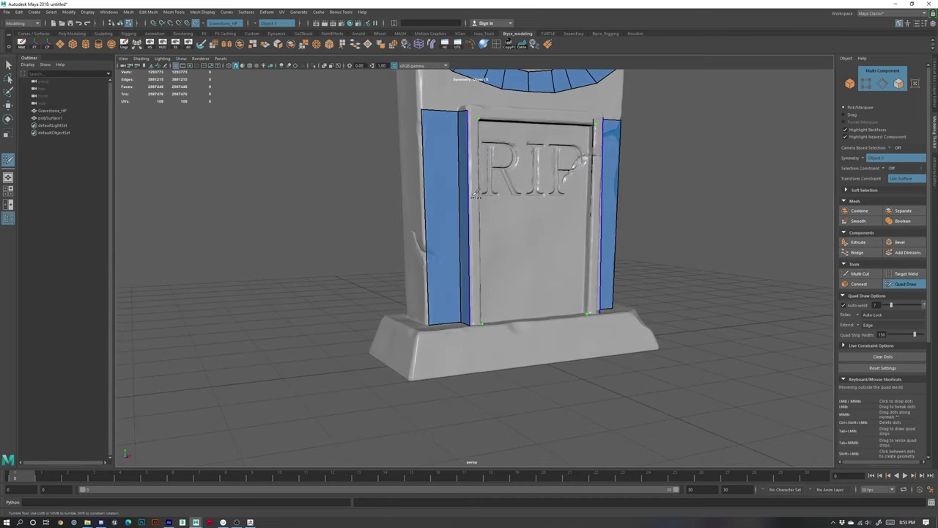
pyautogui.keyDown('alt'); pyautogui.moveTo(505, 241); pyautogui.dragTo(473, 236); pyautogui.keyUp('alt')
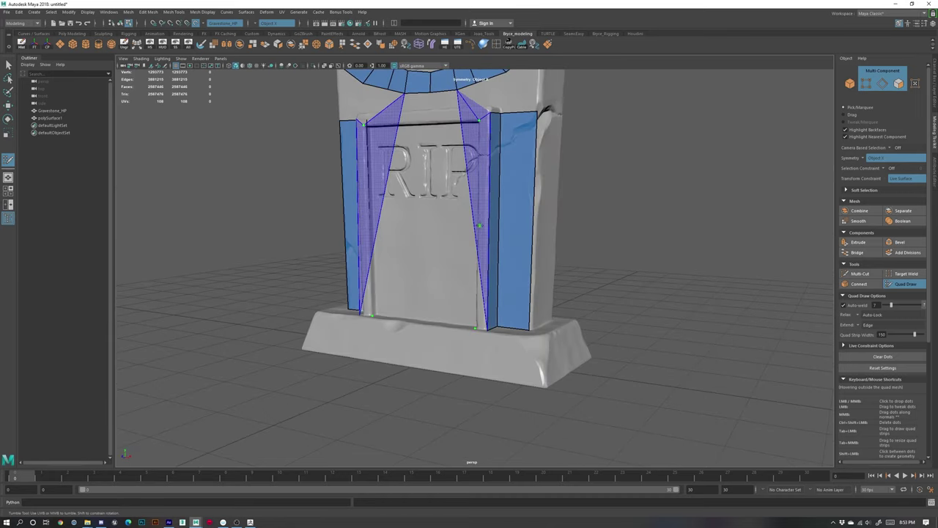
pyautogui.keyDown('shift'); pyautogui.click(475, 328); pyautogui.keyUp('shift')
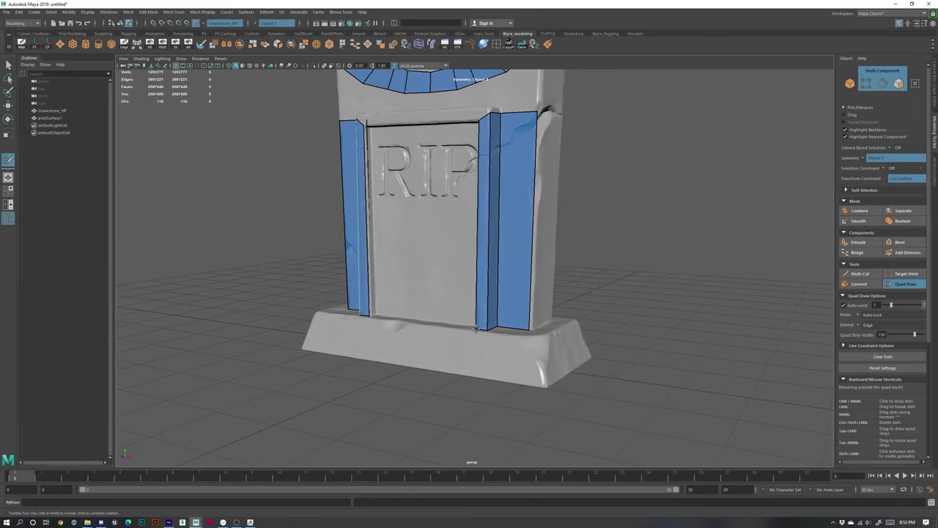
# - Cover the top face of the RIP frame's upper bar with a mirrored pair of quads split at the centre line
pyautogui.keyDown('alt'); pyautogui.moveTo(441, 297); pyautogui.dragTo(458, 319); pyautogui.keyUp('alt')
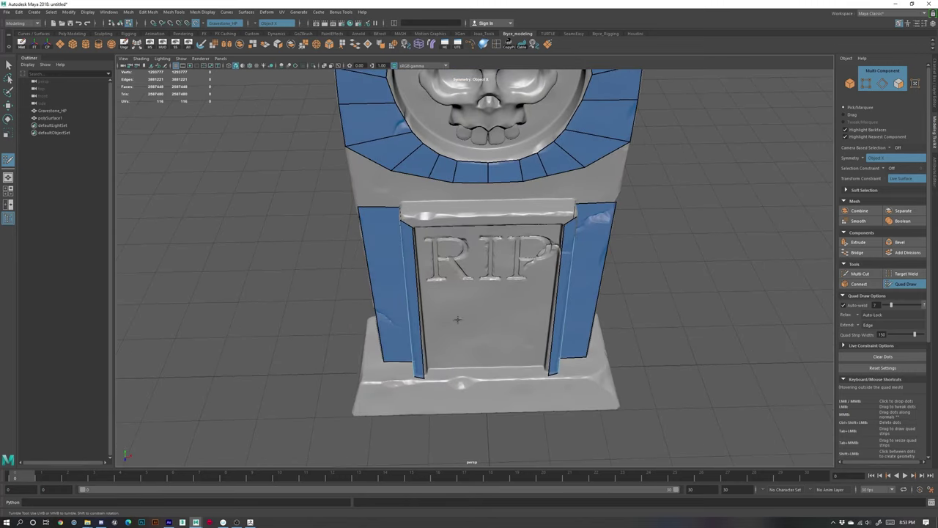
pyautogui.moveTo(426, 379)
pyautogui.mouseDown()
pyautogui.moveTo(442, 346)
pyautogui.moveTo(473, 339)
pyautogui.mouseUp()
pyautogui.keyDown('alt'); pyautogui.moveTo(487, 242); pyautogui.dragTo(461, 286, button='middle'); pyautogui.keyUp('alt')
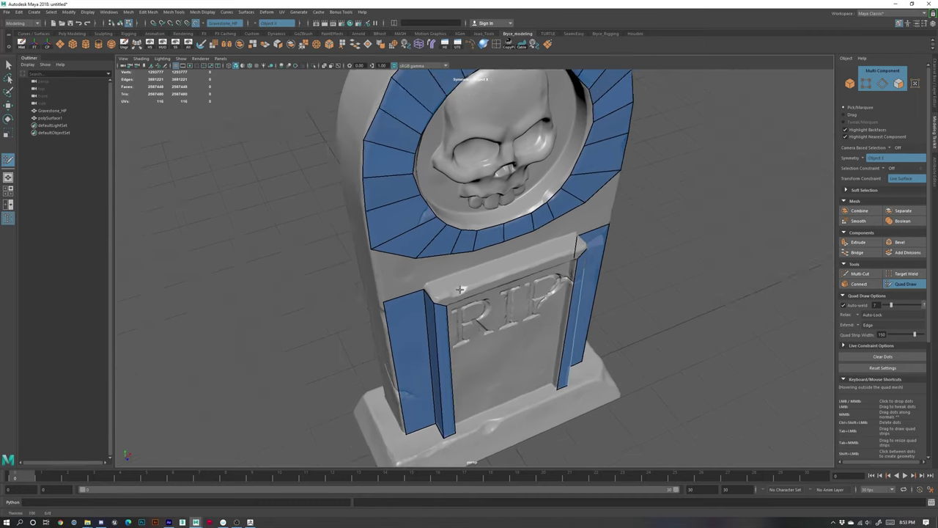
pyautogui.moveTo(460, 286)
pyautogui.keyDown('alt'); pyautogui.mouseDown()
pyautogui.moveTo(448, 290)
pyautogui.moveTo(456, 297)
pyautogui.mouseUp(); pyautogui.keyUp('alt')
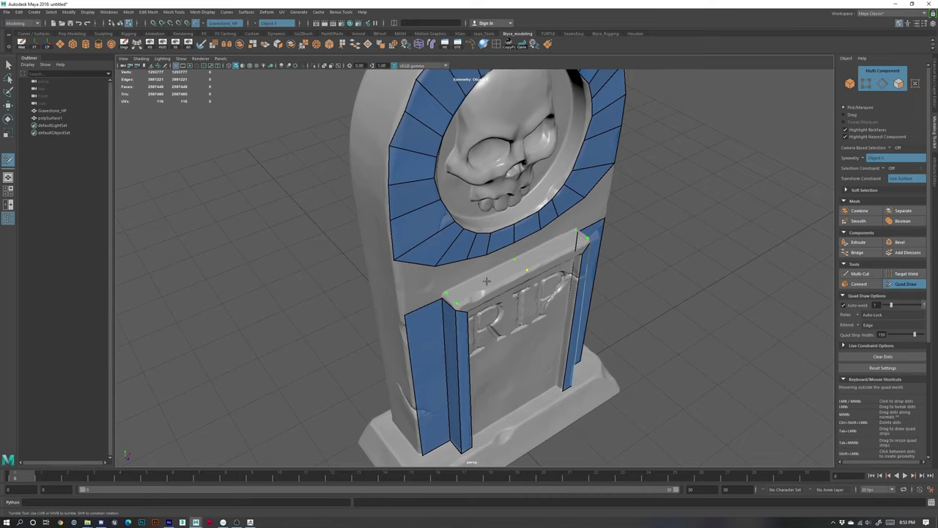
pyautogui.keyDown('alt'); pyautogui.moveTo(486, 282); pyautogui.dragTo(495, 315, button='right'); pyautogui.keyUp('alt')
pyautogui.moveTo(496, 315)
pyautogui.keyDown('alt'); pyautogui.mouseDown()
pyautogui.moveTo(553, 309)
pyautogui.moveTo(512, 318)
pyautogui.mouseUp(); pyautogui.keyUp('alt')
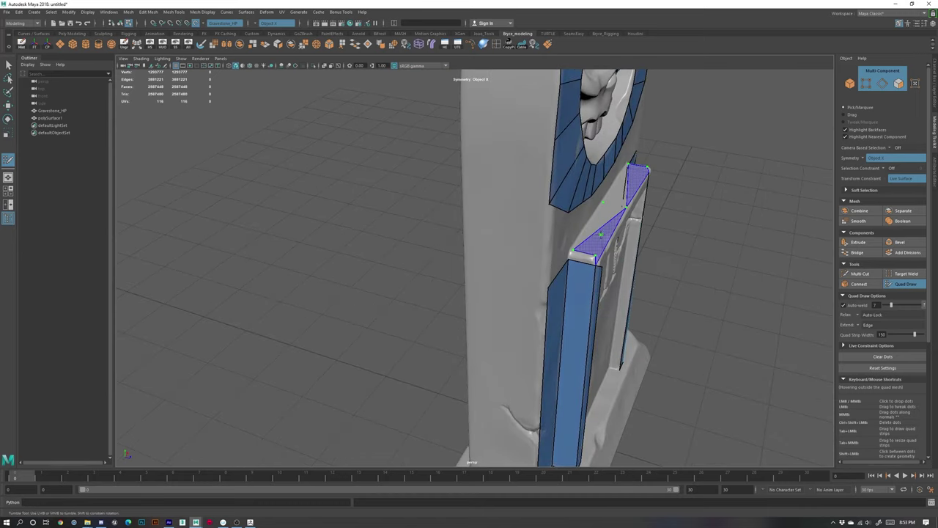
pyautogui.keyDown('shift'); pyautogui.click(603, 234); pyautogui.keyUp('shift')
pyautogui.hotkey('ctrl', 'z')
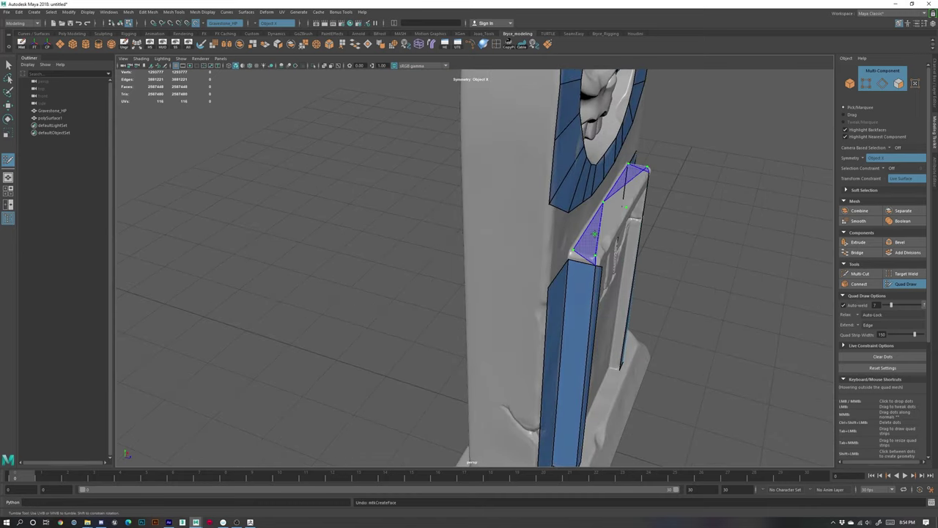
pyautogui.keyDown('shift'); pyautogui.click(600, 241); pyautogui.keyUp('shift')
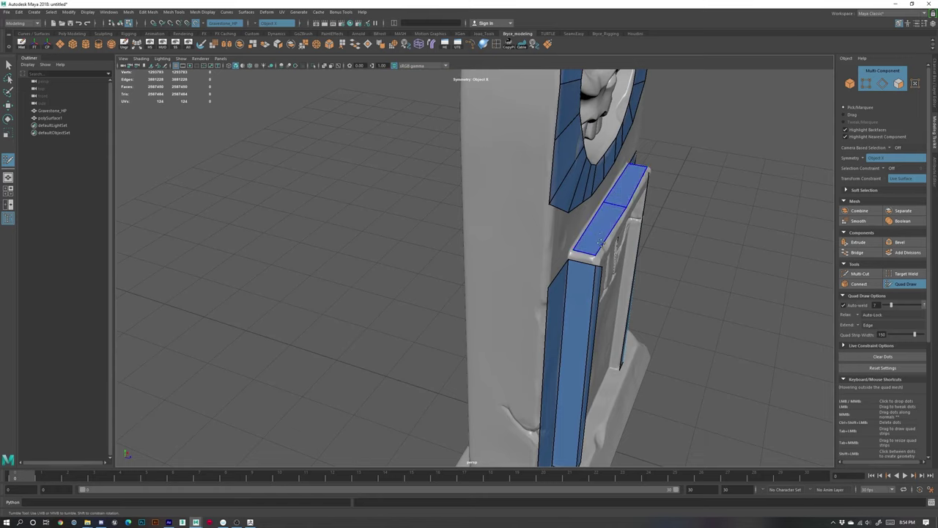
# - Cover the front face of the RIP frame's upper bar with a mirrored pair of quads joined to the top-face quads
pyautogui.keyDown('alt'); pyautogui.moveTo(601, 242); pyautogui.dragTo(507, 253, button='right'); pyautogui.keyUp('alt')
pyautogui.keyDown('alt'); pyautogui.moveTo(506, 254); pyautogui.dragTo(410, 274); pyautogui.keyUp('alt')
pyautogui.keyDown('alt'); pyautogui.moveTo(410, 275); pyautogui.dragTo(503, 286, button='right'); pyautogui.keyUp('alt')
pyautogui.keyDown('alt'); pyautogui.moveTo(503, 286); pyautogui.dragTo(472, 249, button='middle'); pyautogui.keyUp('alt')
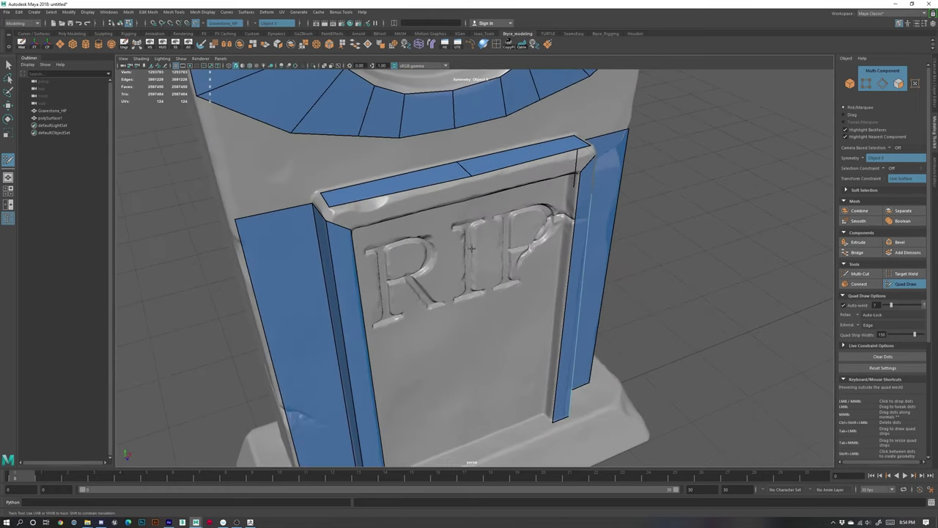
pyautogui.keyDown('alt'); pyautogui.moveTo(471, 248); pyautogui.dragTo(505, 264); pyautogui.keyUp('alt')
pyautogui.moveTo(571, 252); pyautogui.dragTo(567, 250)
pyautogui.keyDown('alt'); pyautogui.moveTo(622, 266); pyautogui.dragTo(551, 258, button='middle'); pyautogui.keyUp('alt')
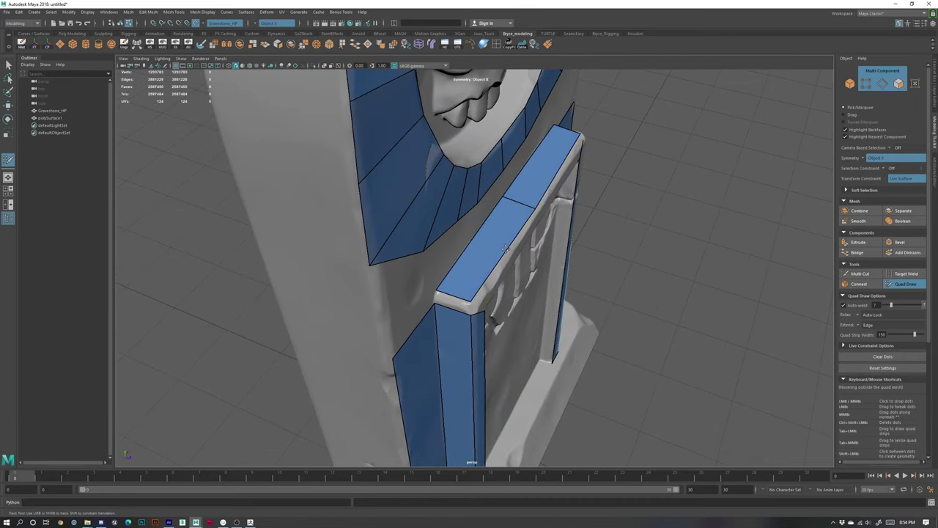
pyautogui.moveTo(506, 248); pyautogui.dragTo(508, 249)
pyautogui.keyDown('alt'); pyautogui.moveTo(573, 331); pyautogui.dragTo(477, 306); pyautogui.keyUp('alt')
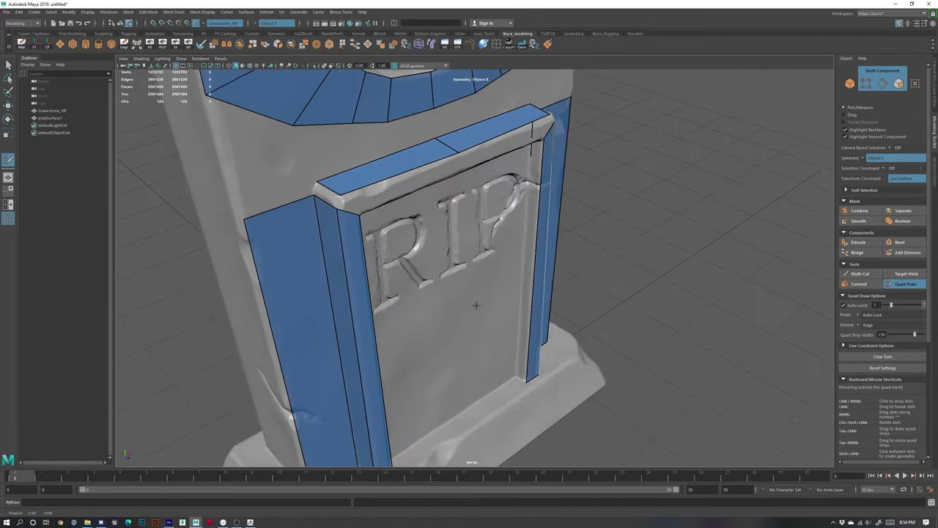
pyautogui.keyDown('alt'); pyautogui.moveTo(477, 305); pyautogui.dragTo(447, 233, button='right'); pyautogui.keyUp('alt')
pyautogui.keyDown('alt'); pyautogui.moveTo(382, 179); pyautogui.dragTo(395, 191, button='middle'); pyautogui.keyUp('alt')
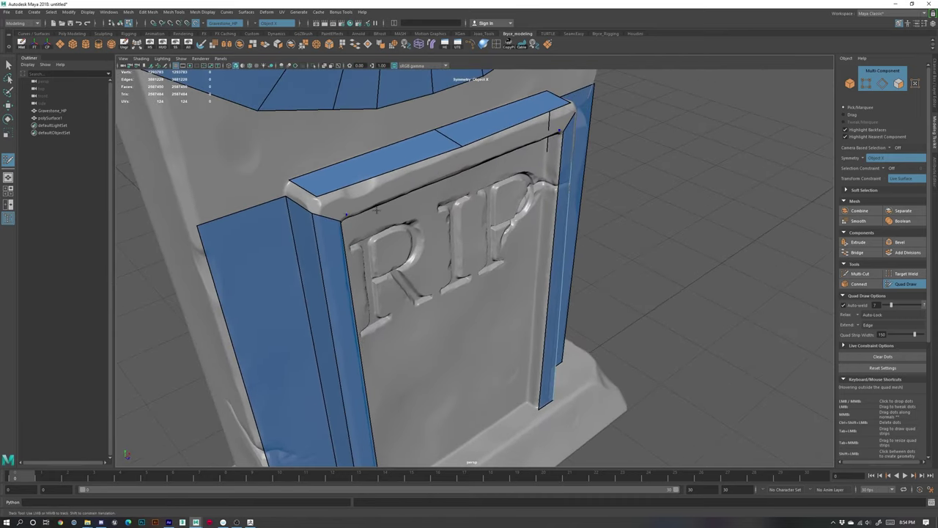
pyautogui.click(463, 169)
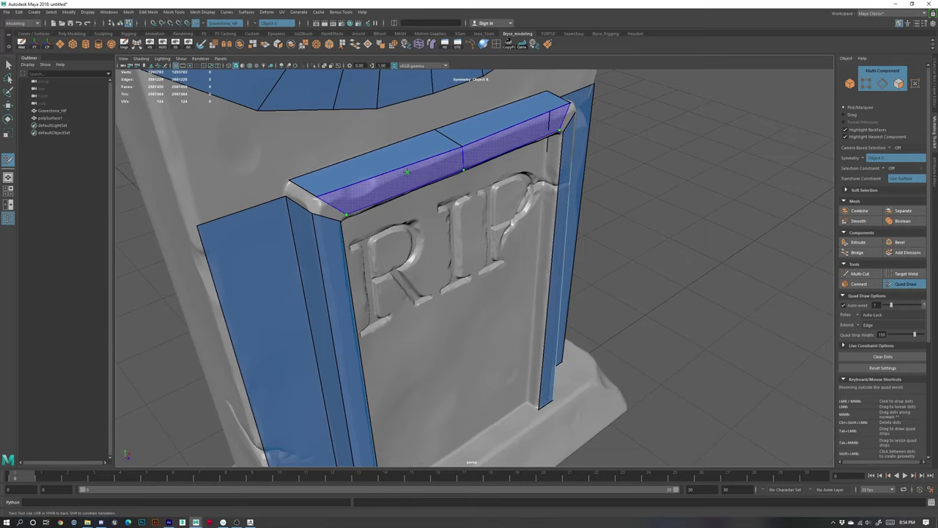
pyautogui.keyDown('shift'); pyautogui.click(404, 178); pyautogui.keyUp('shift')
# - Bridge the outer corner gaps between the upper bar's top face and the posts' outer side faces with mirrored quads
pyautogui.keyDown('alt'); pyautogui.moveTo(409, 219); pyautogui.dragTo(391, 194); pyautogui.keyUp('alt')
pyautogui.keyDown('alt'); pyautogui.moveTo(391, 194); pyautogui.dragTo(450, 364, button='middle'); pyautogui.keyUp('alt')
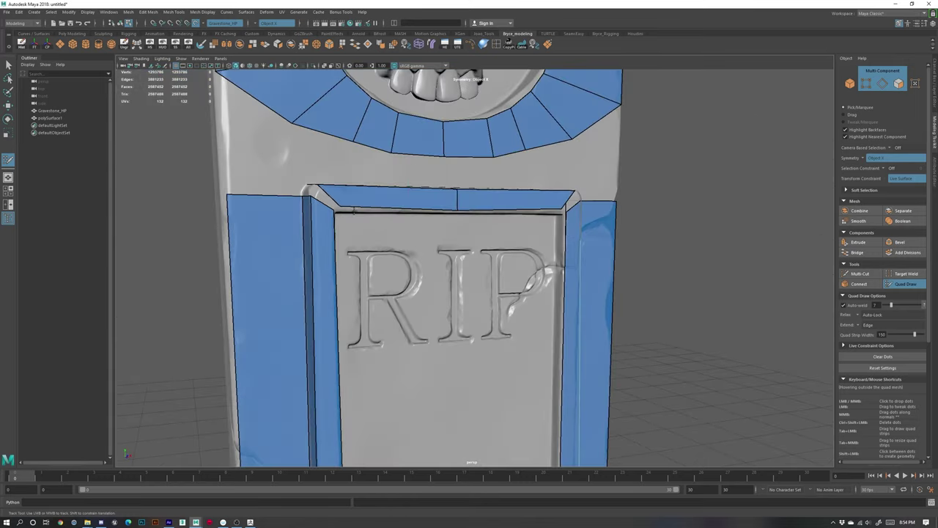
pyautogui.keyDown('alt'); pyautogui.moveTo(450, 364); pyautogui.dragTo(344, 187); pyautogui.keyUp('alt')
pyautogui.keyDown('alt'); pyautogui.moveTo(345, 187); pyautogui.dragTo(304, 183, button='middle'); pyautogui.keyUp('alt')
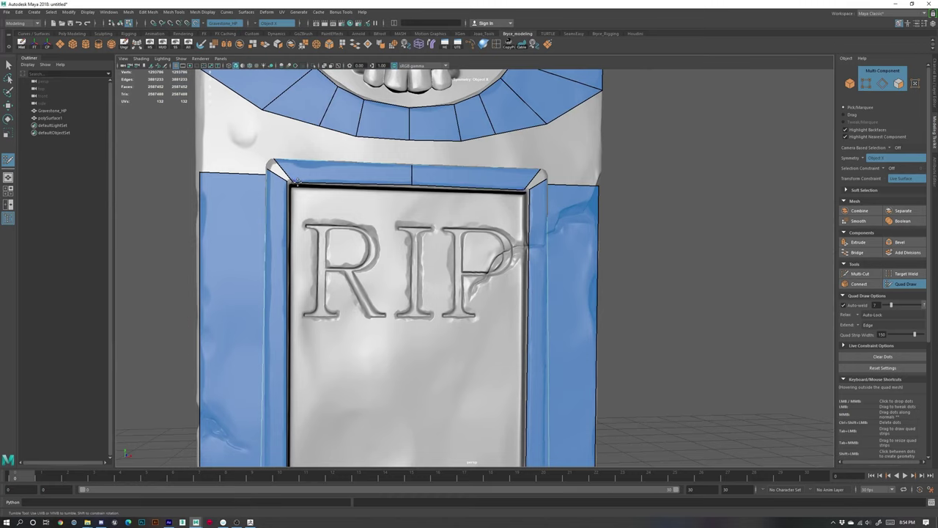
pyautogui.keyDown('alt'); pyautogui.moveTo(295, 181); pyautogui.dragTo(462, 226); pyautogui.keyUp('alt')
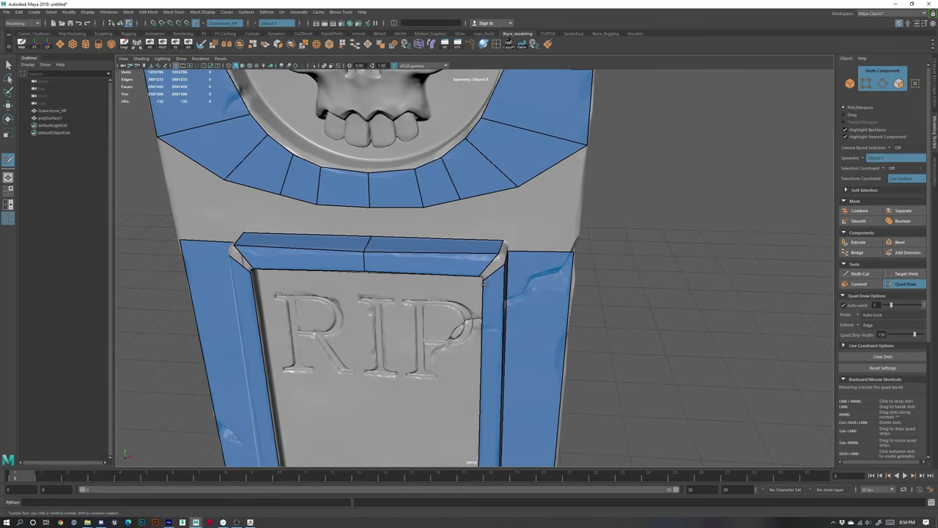
pyautogui.keyDown('alt'); pyautogui.moveTo(481, 323); pyautogui.dragTo(497, 283); pyautogui.keyUp('alt')
pyautogui.keyDown('alt'); pyautogui.moveTo(474, 200); pyautogui.dragTo(442, 279); pyautogui.keyUp('alt')
pyautogui.keyDown('alt'); pyautogui.moveTo(442, 279); pyautogui.dragTo(457, 251, button='middle'); pyautogui.keyUp('alt')
pyautogui.scroll(3, 444, 283)
pyautogui.keyDown('alt'); pyautogui.moveTo(458, 250); pyautogui.dragTo(439, 238); pyautogui.keyUp('alt')
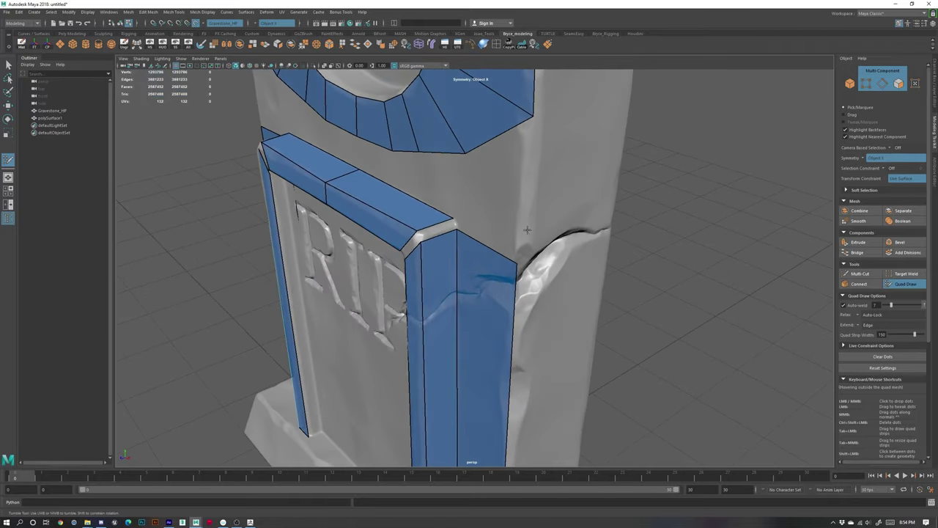
pyautogui.scroll(2, 431, 234)
pyautogui.keyDown('shift'); pyautogui.click(432, 233); pyautogui.keyUp('shift')
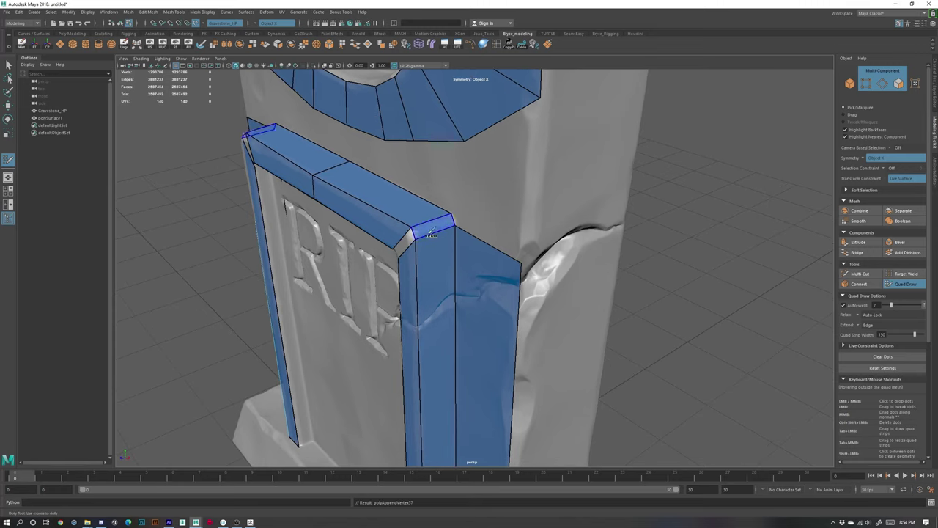
pyautogui.keyDown('alt'); pyautogui.moveTo(418, 255); pyautogui.dragTo(467, 237); pyautogui.keyUp('alt')
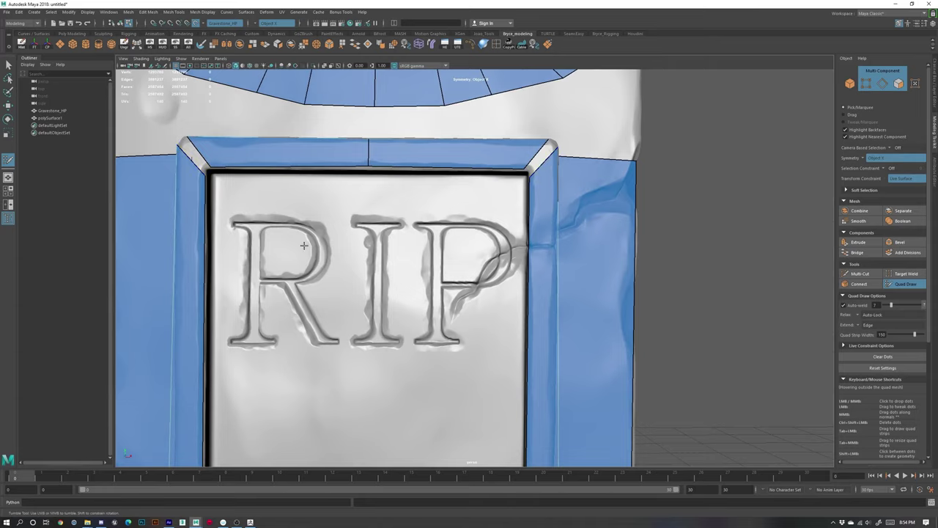
pyautogui.moveTo(304, 245)
pyautogui.keyDown('alt'); pyautogui.mouseDown()
pyautogui.moveTo(362, 262)
pyautogui.moveTo(229, 198)
pyautogui.mouseUp(); pyautogui.keyUp('alt')
pyautogui.keyDown('shift'); pyautogui.click(352, 225); pyautogui.keyUp('shift')
pyautogui.scroll(-4, 392, 254)
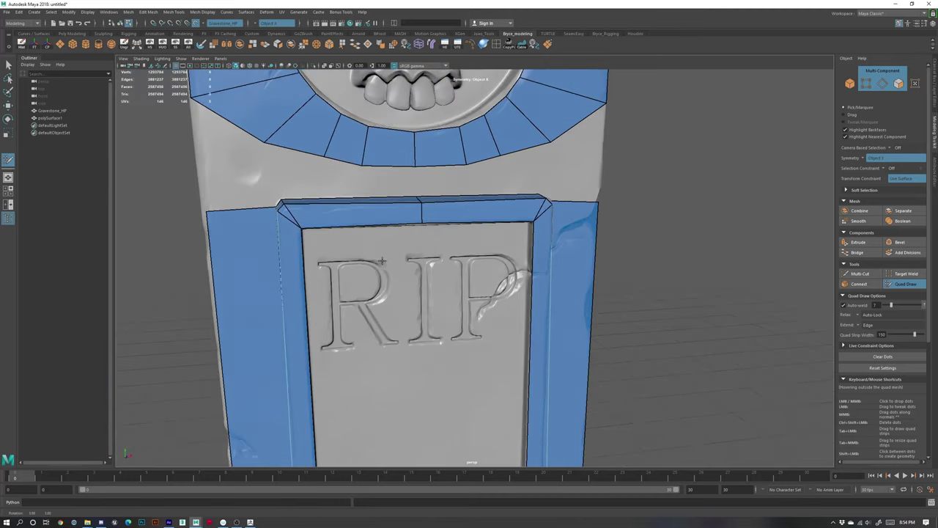
pyautogui.moveTo(391, 255)
pyautogui.keyDown('alt'); pyautogui.mouseDown()
pyautogui.moveTo(377, 268)
pyautogui.moveTo(400, 263)
pyautogui.mouseUp(); pyautogui.keyUp('alt')
pyautogui.hotkey('ctrl', 'z')
pyautogui.hotkey('ctrl', 'z')
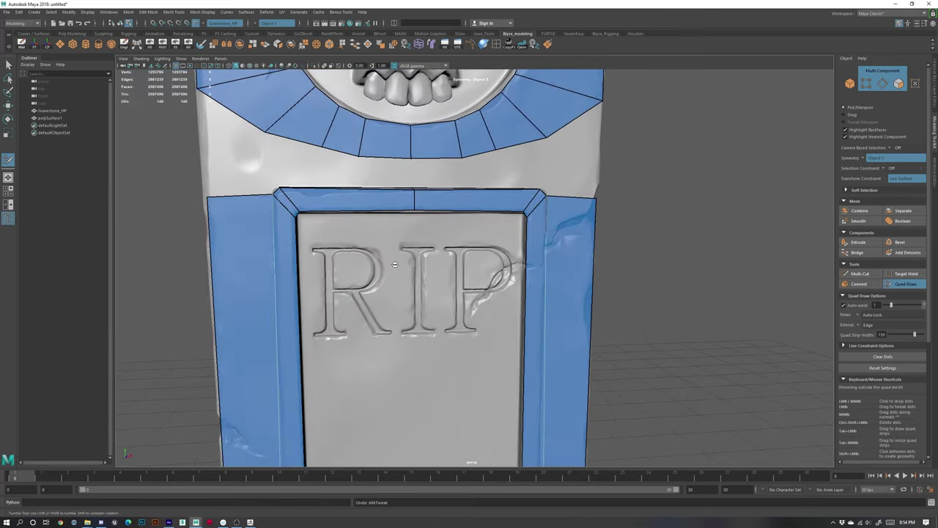
pyautogui.hotkey('ctrl', 'z')
# - Fill the diagonal gaps at the frame's front upper corners, between the upper bar and the posts, with mirrored quads
pyautogui.scroll(4, 311, 225)
pyautogui.keyDown('alt'); pyautogui.moveTo(224, 200); pyautogui.dragTo(245, 209); pyautogui.keyUp('alt')
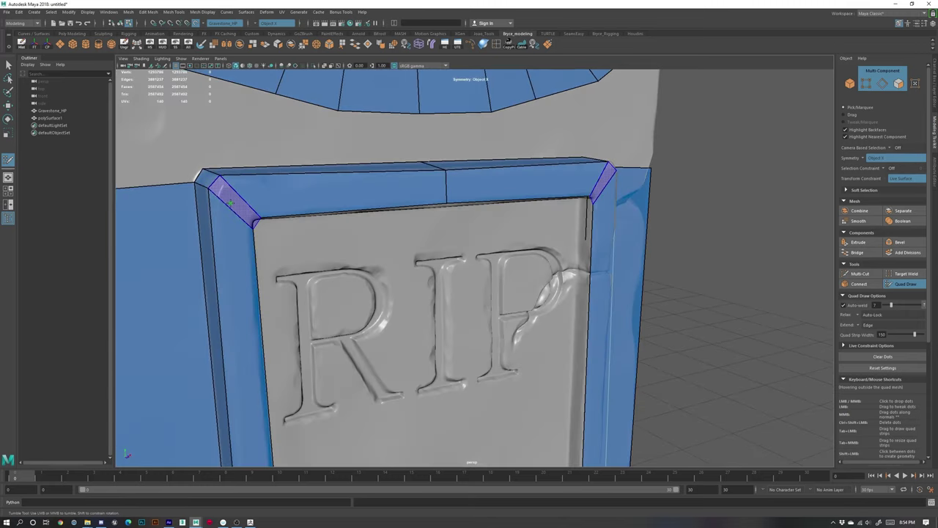
pyautogui.keyDown('shift'); pyautogui.click(236, 204); pyautogui.keyUp('shift')
# - Add mirrored quads over the underside of the frame's upper bar and down the inner side faces of both posts
pyautogui.scroll(-4, 415, 283)
pyautogui.moveTo(415, 283)
pyautogui.keyDown('alt'); pyautogui.mouseDown()
pyautogui.moveTo(405, 266)
pyautogui.moveTo(397, 153)
pyautogui.mouseUp(); pyautogui.keyUp('alt')
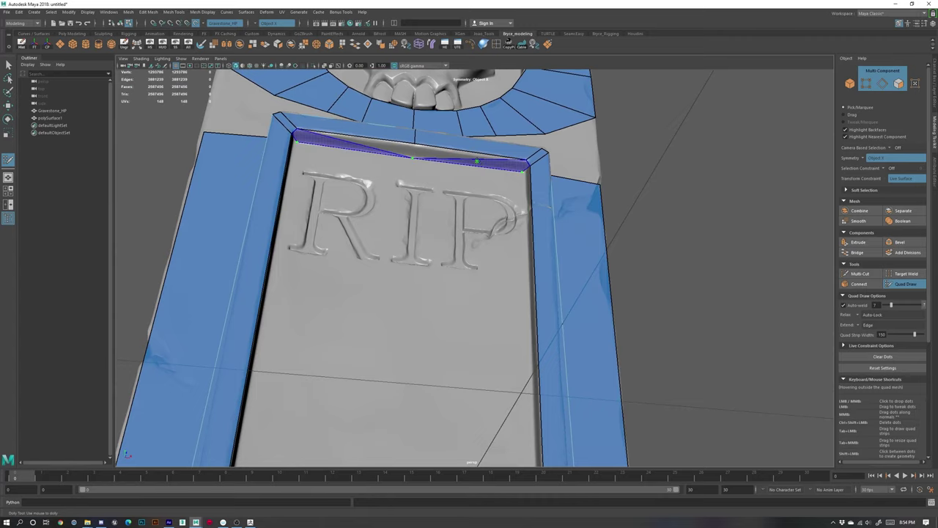
pyautogui.keyDown('alt'); pyautogui.moveTo(518, 170); pyautogui.dragTo(534, 215); pyautogui.keyUp('alt')
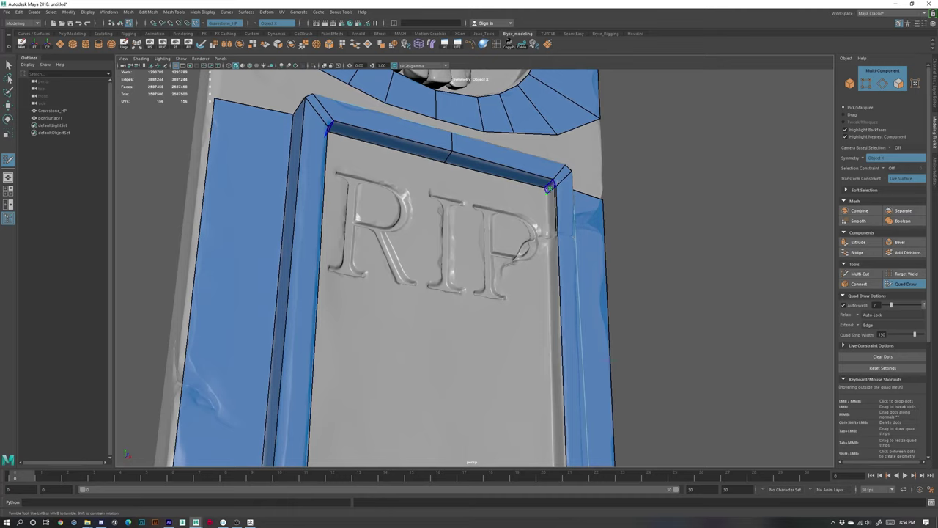
pyautogui.keyDown('alt'); pyautogui.moveTo(550, 197); pyautogui.dragTo(471, 298, button='right'); pyautogui.keyUp('alt')
pyautogui.keyDown('alt'); pyautogui.moveTo(417, 330); pyautogui.dragTo(453, 212, button='middle'); pyautogui.keyUp('alt')
pyautogui.keyDown('alt'); pyautogui.moveTo(452, 212); pyautogui.dragTo(341, 363); pyautogui.keyUp('alt')
pyautogui.keyDown('shift'); pyautogui.click(336, 251); pyautogui.keyUp('shift')
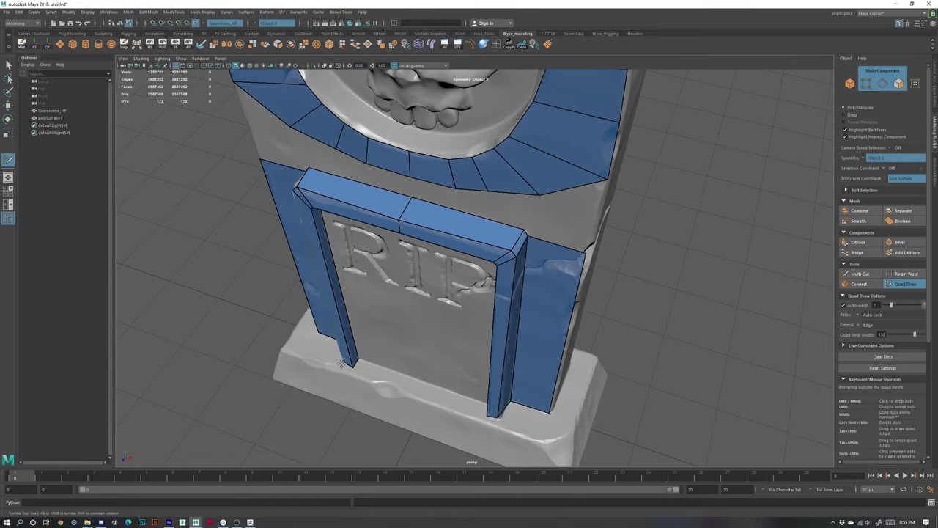
# - Cover the recessed RIP panel with a thin mirrored strip under the upper bar and two tall quads reaching the base
pyautogui.keyDown('alt'); pyautogui.moveTo(417, 357); pyautogui.dragTo(423, 272); pyautogui.keyUp('alt')
pyautogui.click(430, 120)
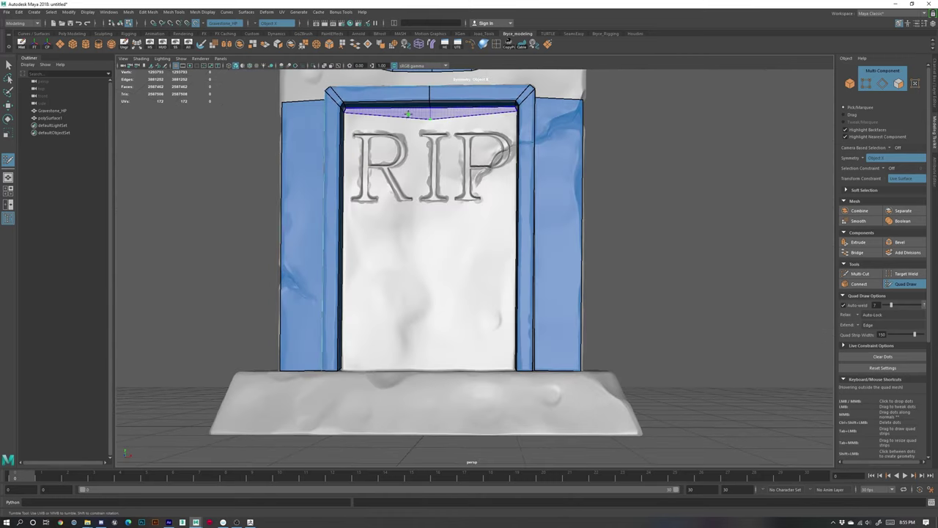
pyautogui.keyDown('shift'); pyautogui.click(409, 115); pyautogui.keyUp('shift')
pyautogui.moveTo(431, 121); pyautogui.dragTo(430, 115)
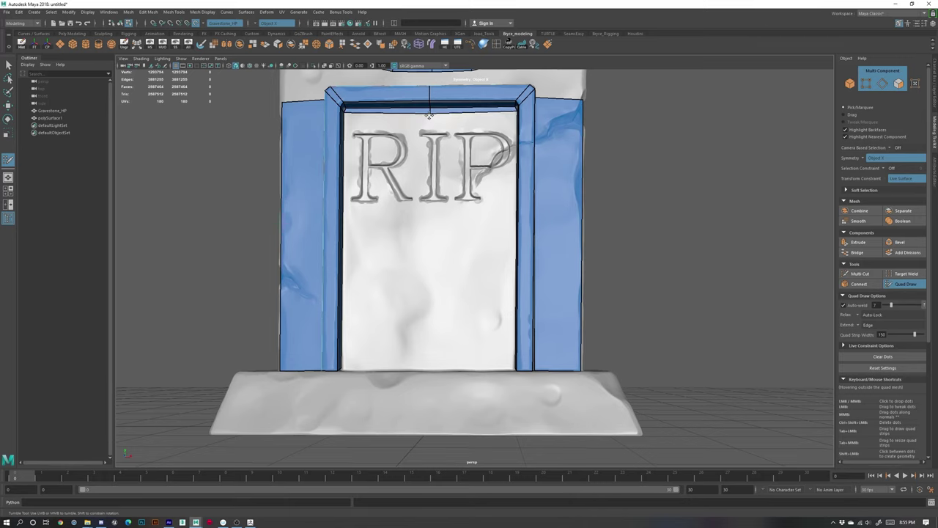
pyautogui.keyDown('alt'); pyautogui.moveTo(502, 288); pyautogui.dragTo(446, 276); pyautogui.keyUp('alt')
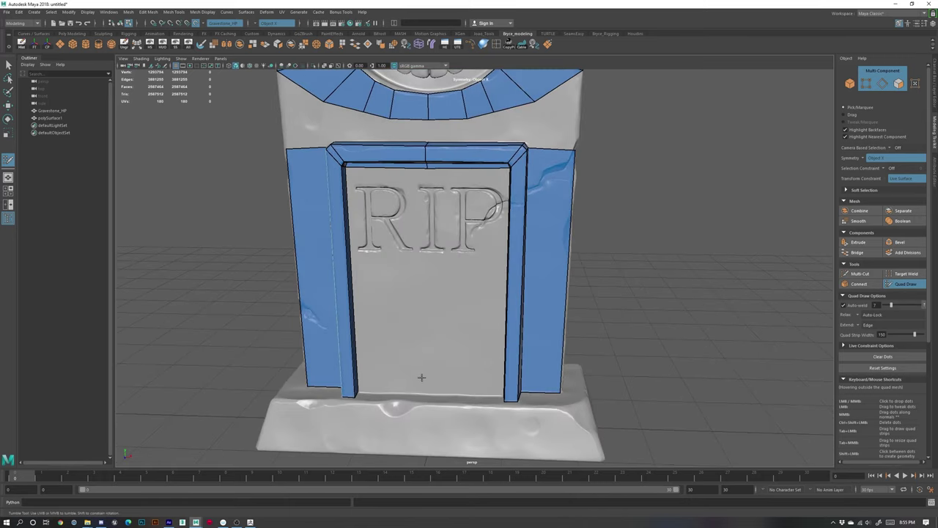
pyautogui.click(430, 392)
pyautogui.keyDown('shift'); pyautogui.click(384, 319); pyautogui.keyUp('shift')
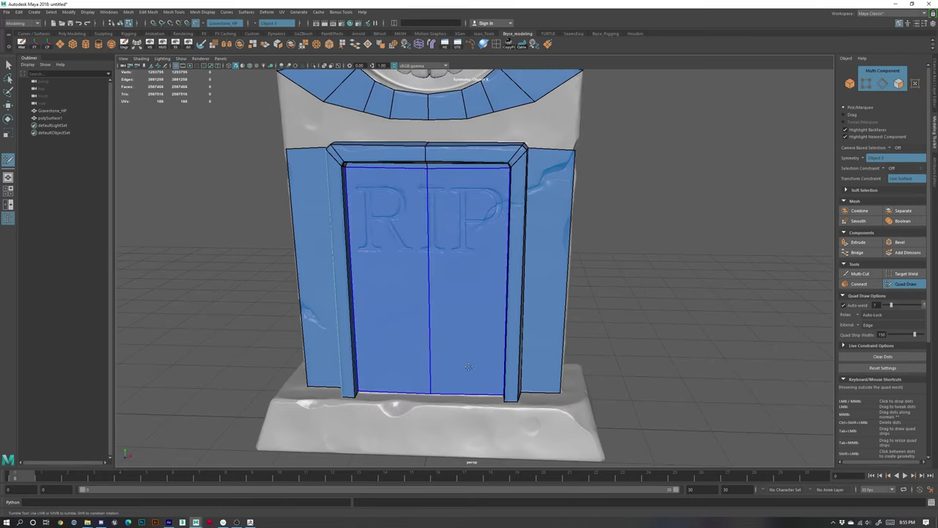
# - Add a mirrored pair of quads on the narrow ledge at the foot of the RIP panel, between the two posts
pyautogui.moveTo(475, 355)
pyautogui.keyDown('alt'); pyautogui.mouseDown()
pyautogui.moveTo(408, 359)
pyautogui.moveTo(434, 350)
pyautogui.mouseUp(); pyautogui.keyUp('alt')
pyautogui.keyDown('alt'); pyautogui.moveTo(434, 338); pyautogui.dragTo(451, 220, button='middle'); pyautogui.keyUp('alt')
pyautogui.keyDown('alt'); pyautogui.moveTo(452, 219); pyautogui.dragTo(476, 291, button='right'); pyautogui.keyUp('alt')
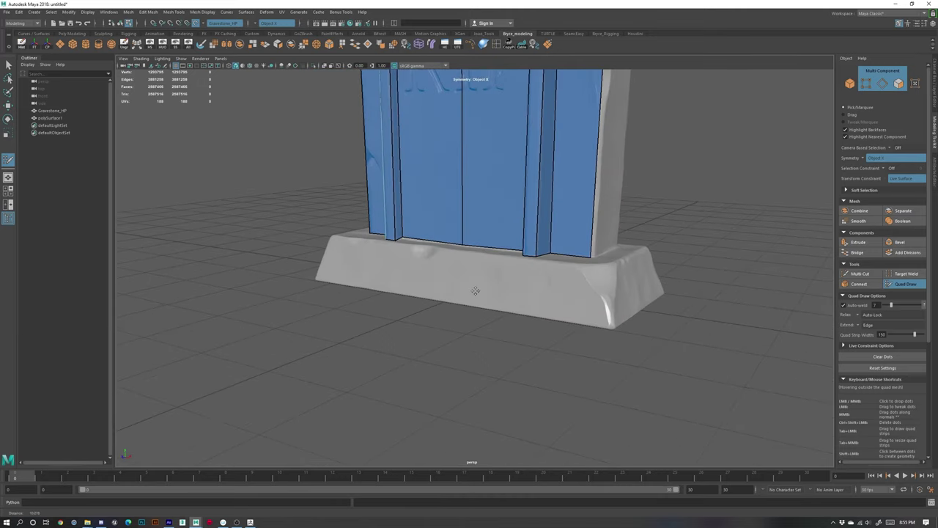
pyautogui.keyDown('alt'); pyautogui.moveTo(476, 282); pyautogui.dragTo(420, 293); pyautogui.keyUp('alt')
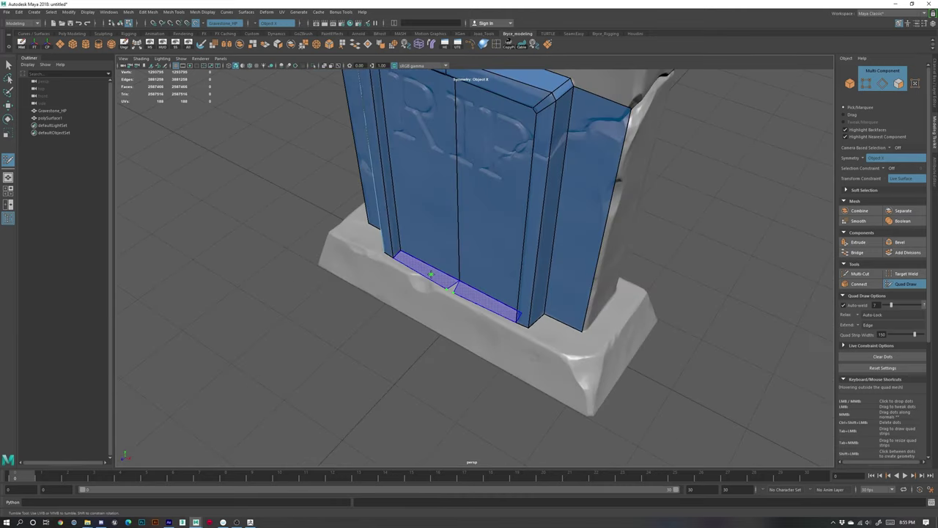
pyautogui.keyDown('shift'); pyautogui.click(449, 290); pyautogui.keyUp('shift')
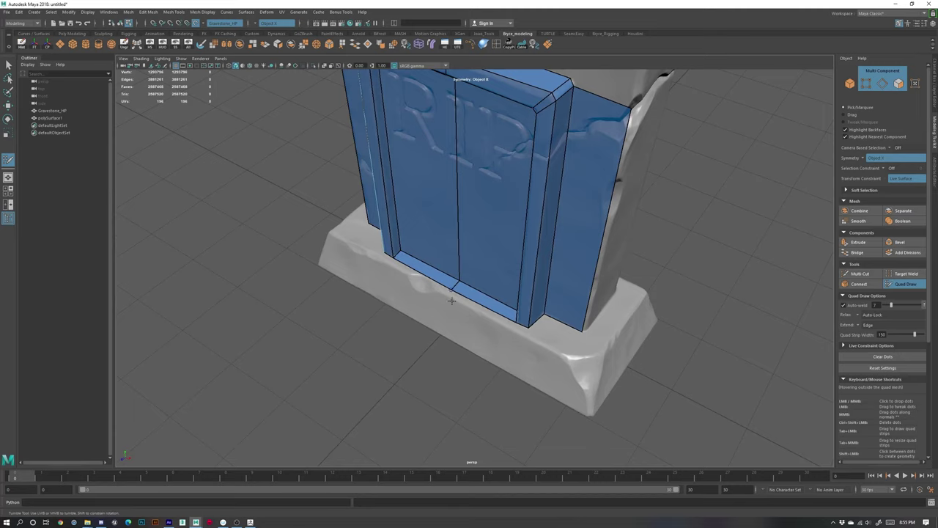
pyautogui.keyDown('alt'); pyautogui.moveTo(450, 293); pyautogui.dragTo(492, 327); pyautogui.keyUp('alt')
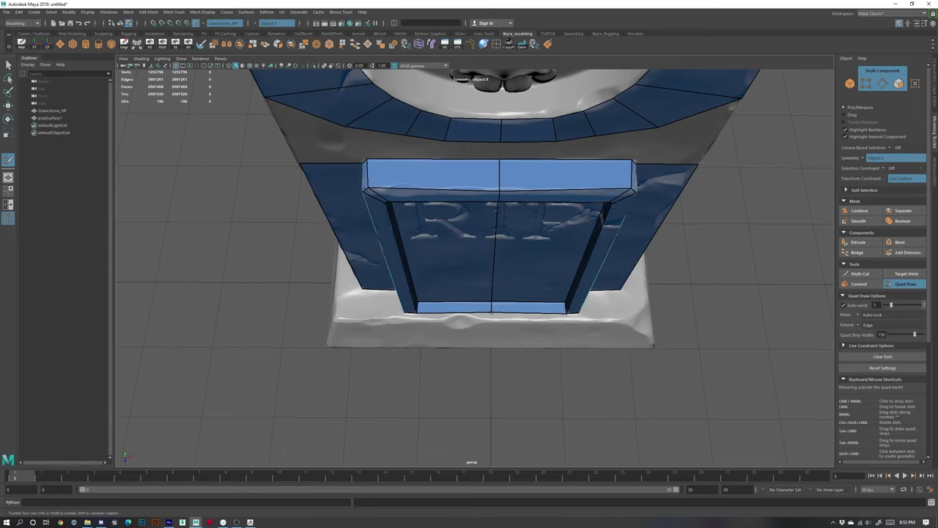
# - Connect the outer lower edges of the skull medallion ring to the side strips and the frame's upper corners with mirrored faces
pyautogui.scroll(-5, 649, 340)
pyautogui.keyDown('alt'); pyautogui.moveTo(599, 285); pyautogui.dragTo(508, 328); pyautogui.keyUp('alt')
pyautogui.scroll(3, 513, 293)
pyautogui.keyDown('alt'); pyautogui.moveTo(538, 183); pyautogui.dragTo(476, 279, button='middle'); pyautogui.keyUp('alt')
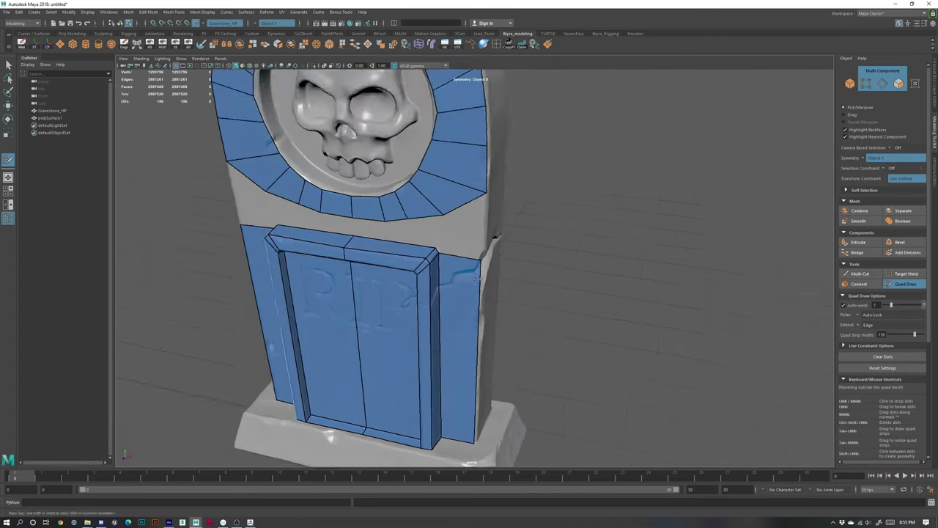
pyautogui.keyDown('alt'); pyautogui.moveTo(477, 279); pyautogui.dragTo(425, 263); pyautogui.keyUp('alt')
pyautogui.keyDown('alt'); pyautogui.moveTo(401, 203); pyautogui.dragTo(492, 253, button='middle'); pyautogui.keyUp('alt')
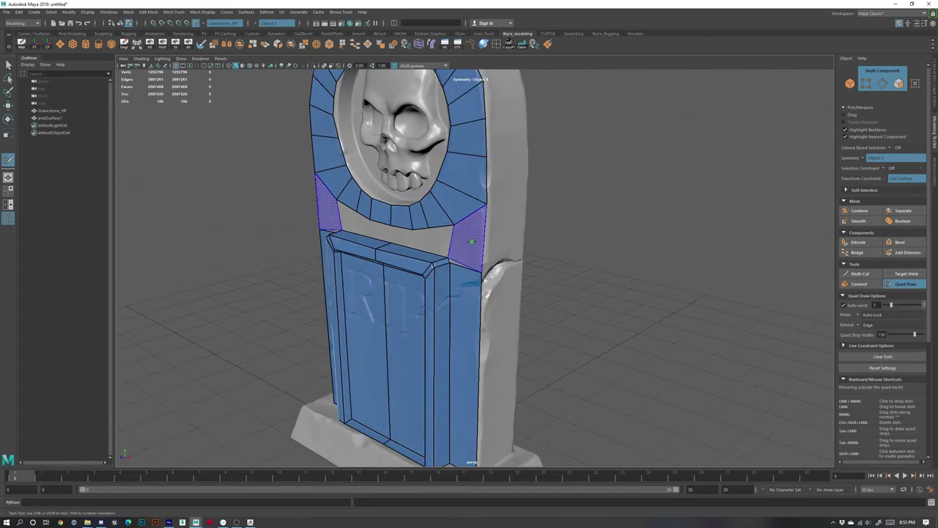
pyautogui.keyDown('alt'); pyautogui.moveTo(345, 214); pyautogui.dragTo(407, 216); pyautogui.keyUp('alt')
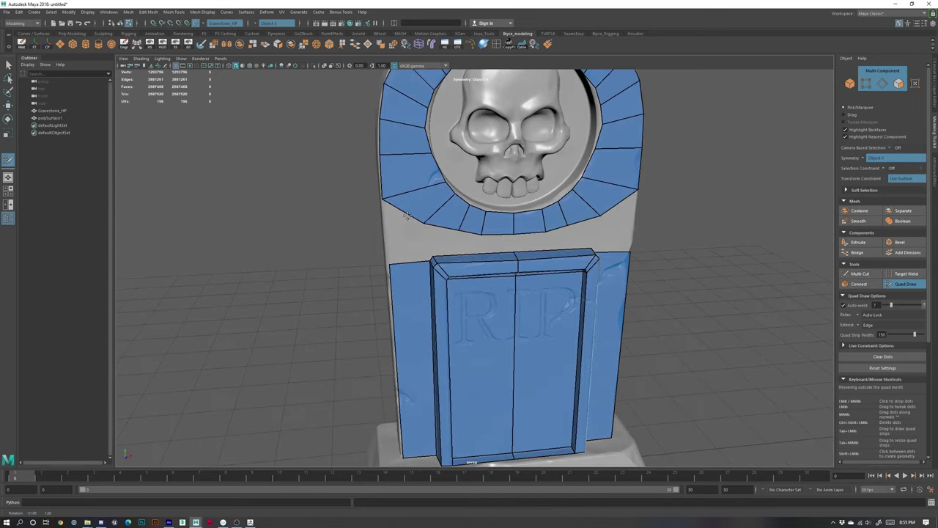
pyautogui.keyDown('shift'); pyautogui.click(399, 245); pyautogui.keyUp('shift')
pyautogui.keyDown('shift'); pyautogui.click(434, 242); pyautogui.keyUp('shift')
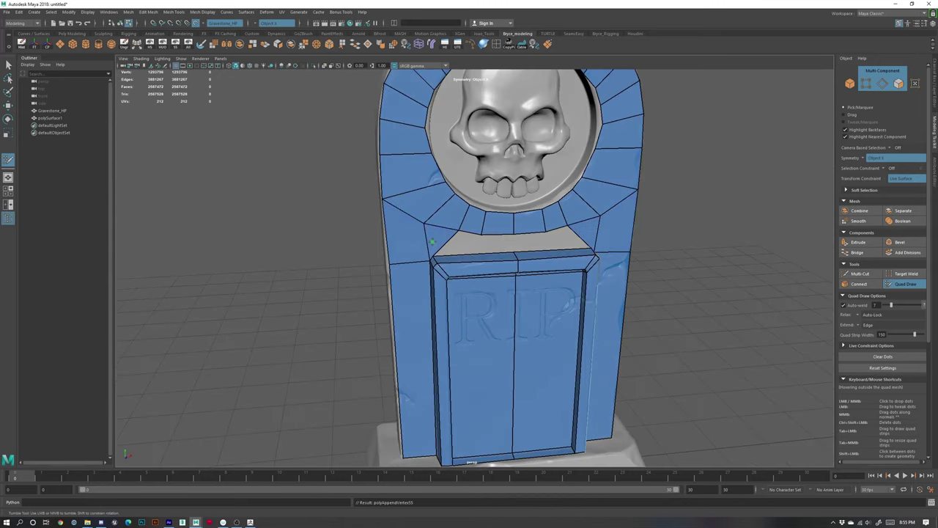
# - Fill the centre of the gap between the skull ring's lower edge and the frame's upper bar with mirrored quads
pyautogui.hotkey('ctrl', 'z')
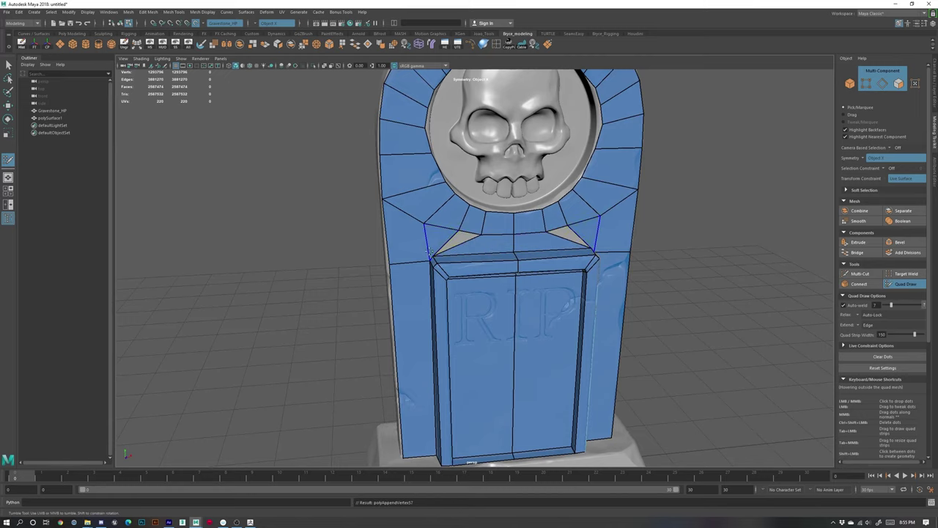
pyautogui.moveTo(602, 268)
pyautogui.keyDown('alt'); pyautogui.mouseDown(button='right')
pyautogui.moveTo(469, 233)
pyautogui.moveTo(590, 261)
pyautogui.mouseUp(button='right'); pyautogui.keyUp('alt')
pyautogui.keyDown('alt'); pyautogui.moveTo(440, 283); pyautogui.dragTo(469, 271); pyautogui.keyUp('alt')
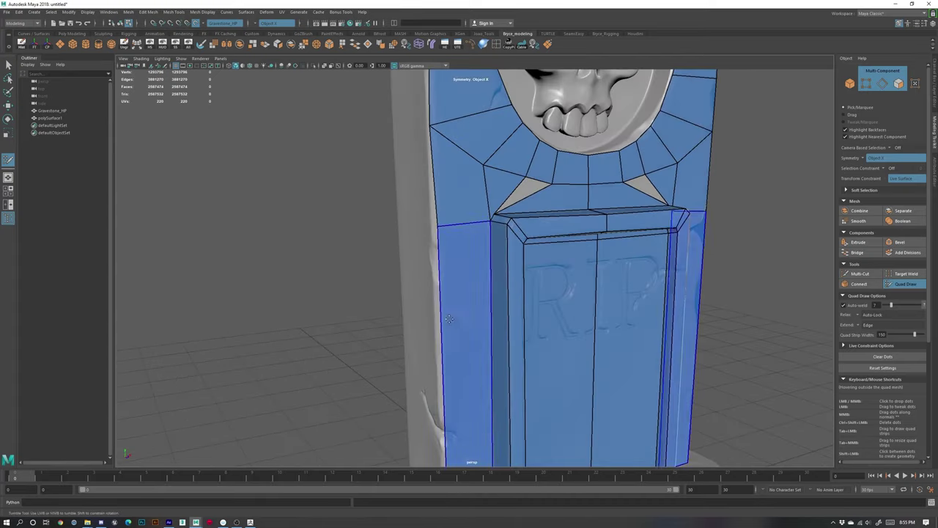
pyautogui.keyDown('alt'); pyautogui.moveTo(469, 271); pyautogui.dragTo(427, 277, button='right'); pyautogui.keyUp('alt')
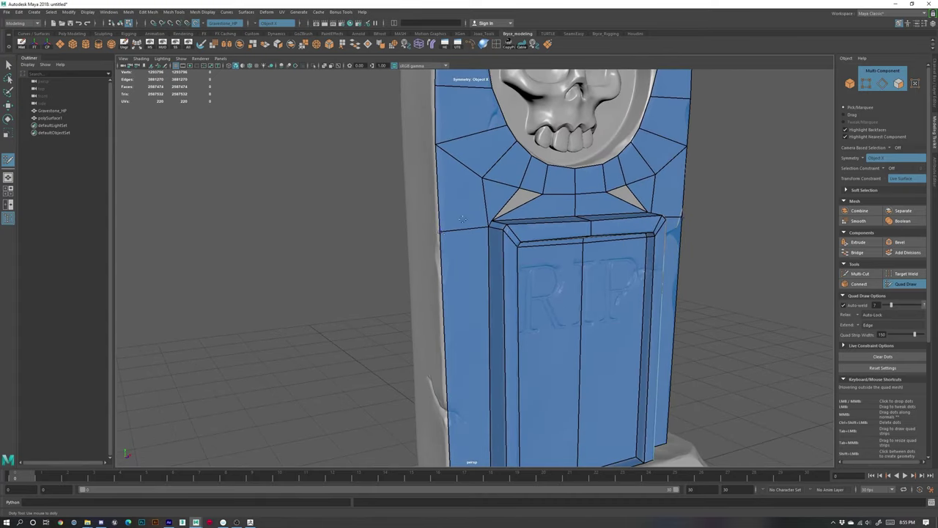
pyautogui.keyDown('alt'); pyautogui.moveTo(462, 220); pyautogui.dragTo(431, 217, button='right'); pyautogui.keyUp('alt')
pyautogui.keyDown('alt'); pyautogui.moveTo(431, 217); pyautogui.dragTo(410, 214); pyautogui.keyUp('alt')
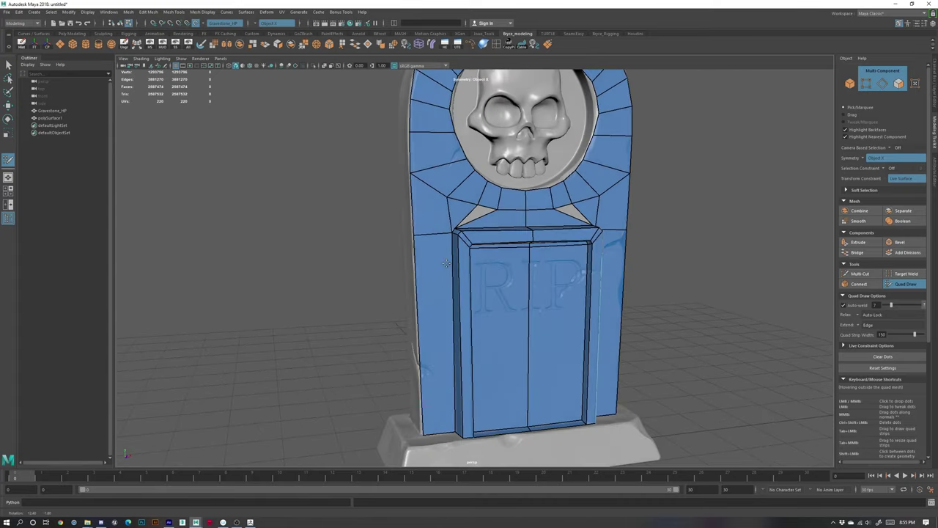
# - Delete the mirrored faces linking the skull ring's outer lower sides to the long side strips
pyautogui.keyDown('ctrl'); pyautogui.keyDown('shift'); pyautogui.click(431, 210); pyautogui.keyUp('shift'); pyautogui.keyUp('ctrl')
pyautogui.keyDown('ctrl'); pyautogui.keyDown('shift'); pyautogui.click(433, 179); pyautogui.keyUp('shift'); pyautogui.keyUp('ctrl')
pyautogui.keyDown('alt'); pyautogui.moveTo(584, 234); pyautogui.dragTo(560, 232); pyautogui.keyUp('alt')
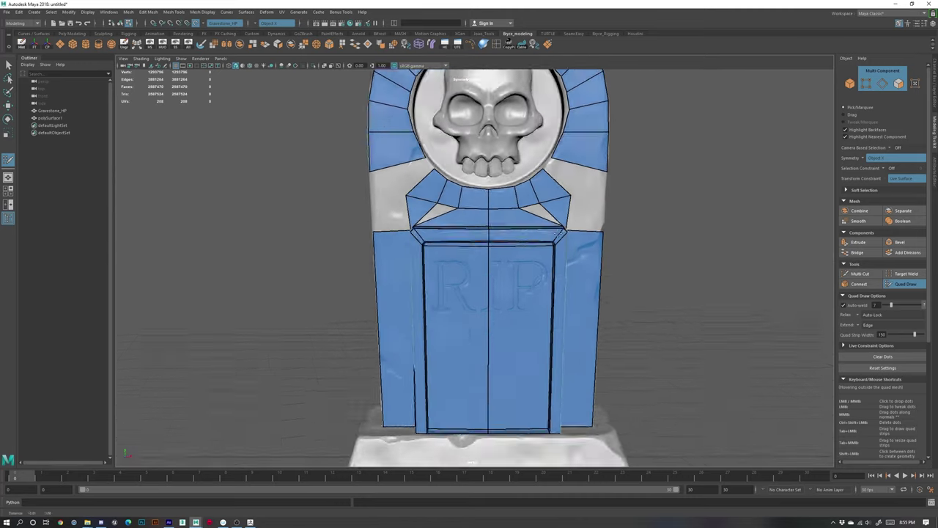
# - Extrude the outer edge loop of the skull ring back across the thickness of the gravestone's arched side
pyautogui.keyDown('alt'); pyautogui.moveTo(561, 233); pyautogui.dragTo(557, 370, button='middle'); pyautogui.keyUp('alt')
pyautogui.moveTo(553, 294)
pyautogui.keyDown('alt'); pyautogui.mouseDown()
pyautogui.moveTo(412, 272)
pyautogui.moveTo(461, 265)
pyautogui.moveTo(522, 224)
pyautogui.mouseUp(); pyautogui.keyUp('alt')
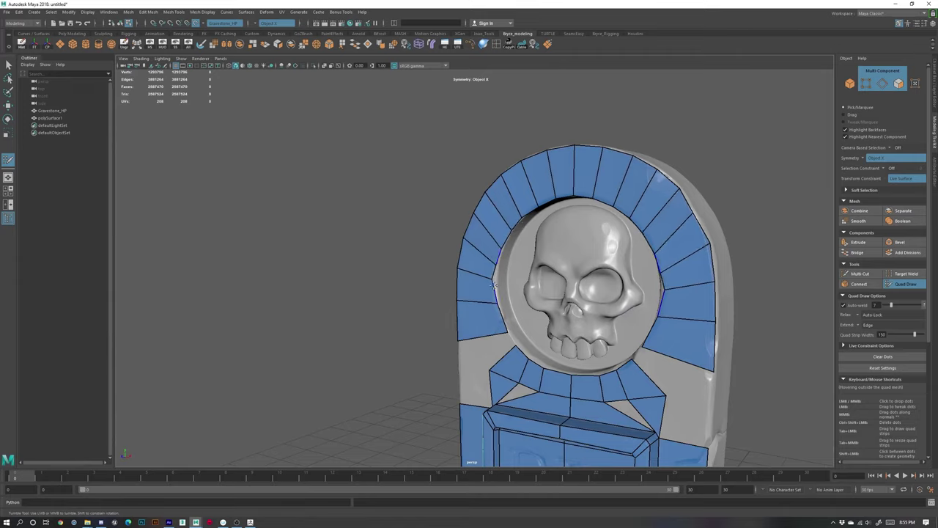
pyautogui.keyDown('alt'); pyautogui.moveTo(502, 295); pyautogui.dragTo(588, 356); pyautogui.keyUp('alt')
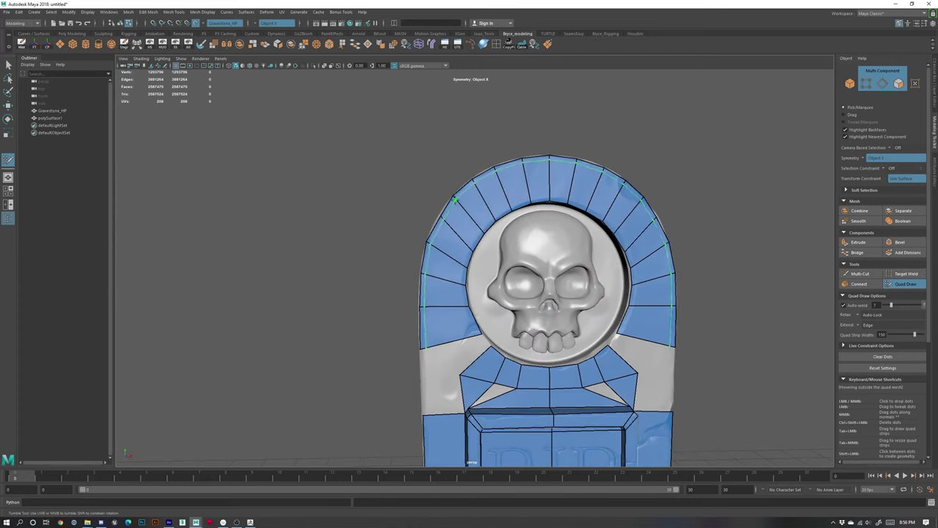
pyautogui.keyDown('alt'); pyautogui.moveTo(434, 198); pyautogui.dragTo(547, 223); pyautogui.keyUp('alt')
pyautogui.keyDown('alt'); pyautogui.moveTo(387, 294); pyautogui.dragTo(357, 289); pyautogui.keyUp('alt')
pyautogui.keyDown('alt'); pyautogui.moveTo(480, 317); pyautogui.dragTo(510, 288, button='middle'); pyautogui.keyUp('alt')
pyautogui.keyDown('alt'); pyautogui.moveTo(510, 287); pyautogui.dragTo(429, 233); pyautogui.keyUp('alt')
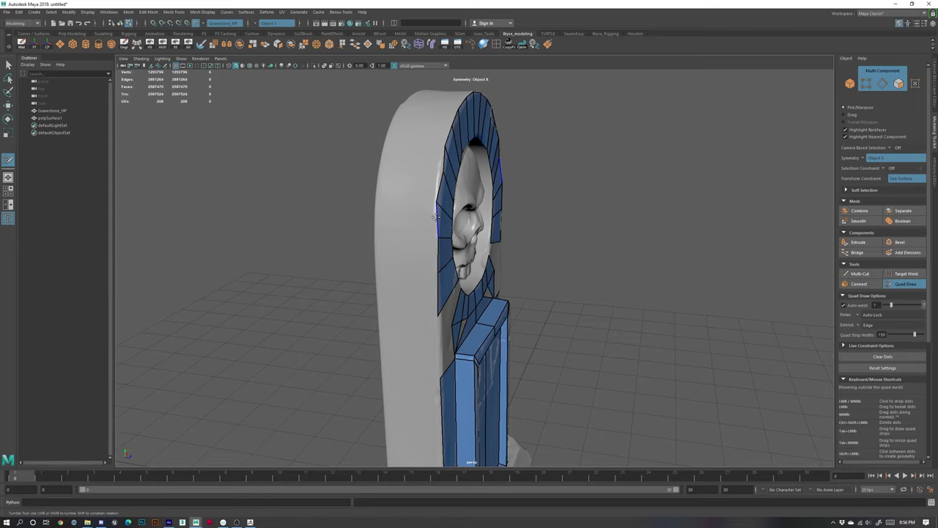
pyautogui.moveTo(440, 223); pyautogui.dragTo(343, 222)
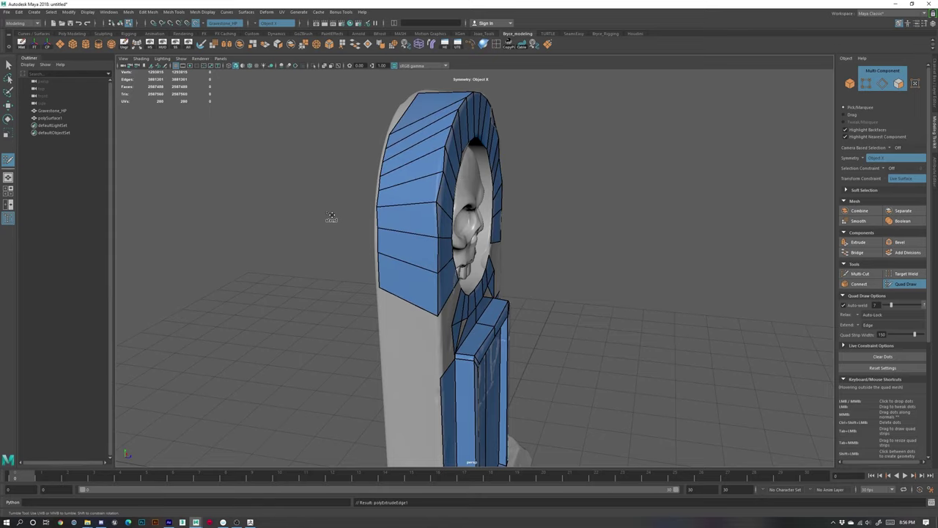
# - Reposition the rear vertices of the extruded arch strip along the gravestone's back edge
pyautogui.keyDown('alt'); pyautogui.moveTo(430, 250); pyautogui.dragTo(367, 222, button='right'); pyautogui.keyUp('alt')
pyautogui.moveTo(366, 222)
pyautogui.keyDown('alt'); pyautogui.mouseDown()
pyautogui.moveTo(431, 253)
pyautogui.moveTo(397, 237)
pyautogui.mouseUp(); pyautogui.keyUp('alt')
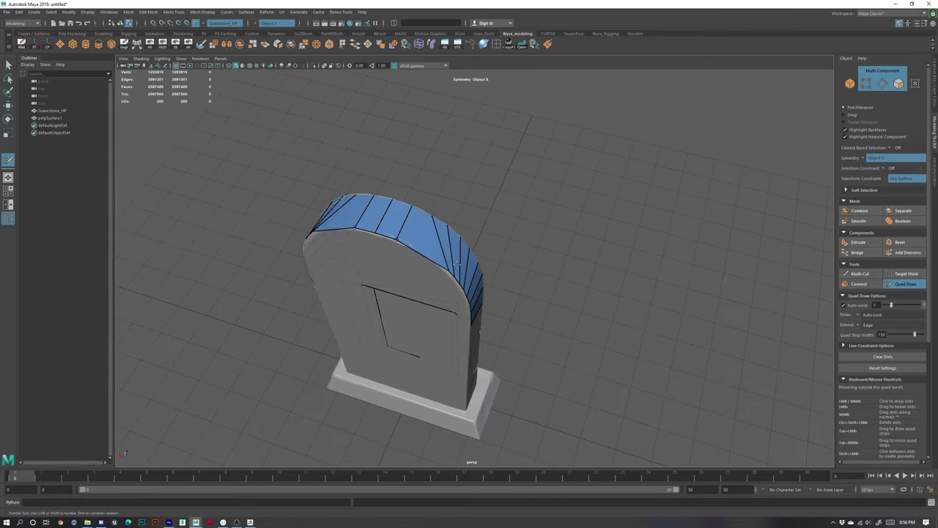
pyautogui.moveTo(449, 269)
pyautogui.mouseDown()
pyautogui.moveTo(419, 249)
pyautogui.moveTo(414, 263)
pyautogui.mouseUp()
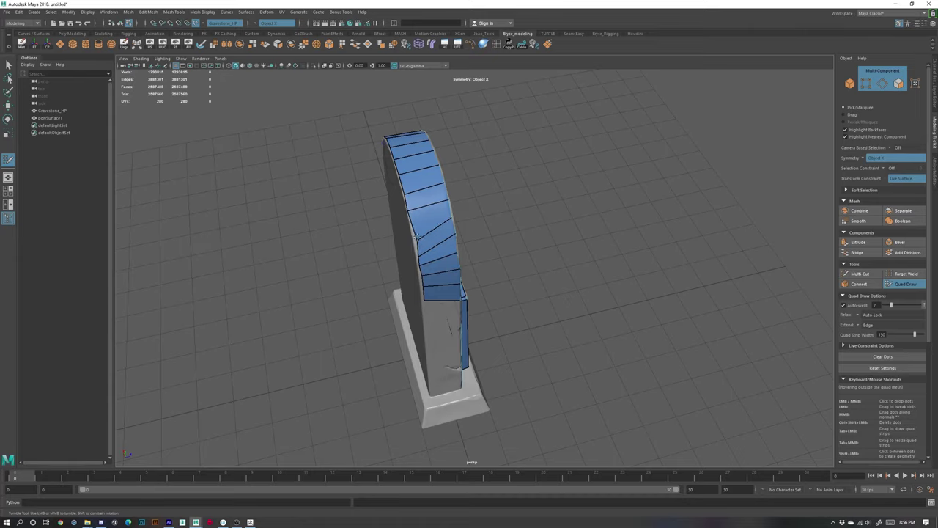
pyautogui.keyDown('alt'); pyautogui.moveTo(437, 338); pyautogui.dragTo(435, 279); pyautogui.keyUp('alt')
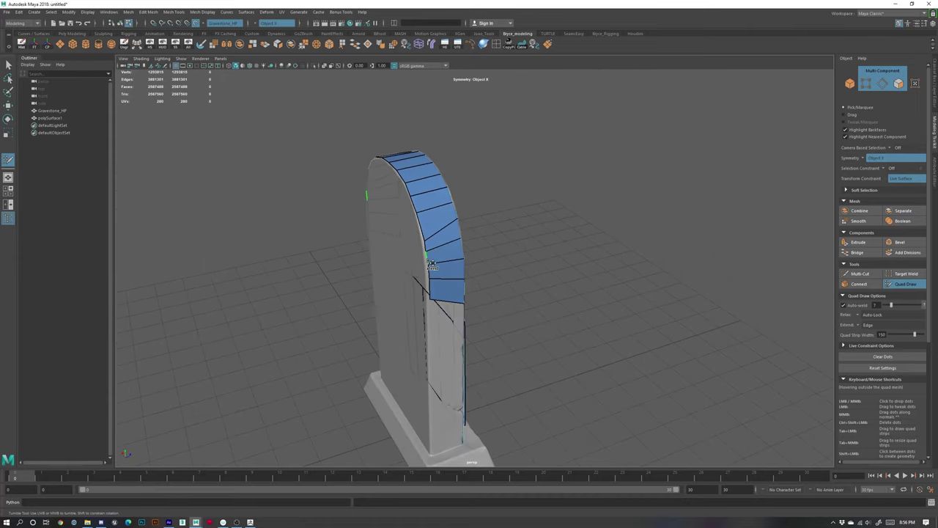
pyautogui.moveTo(431, 264); pyautogui.dragTo(419, 267, button='middle')
pyautogui.hotkey('ctrl', 'z')
pyautogui.keyDown('alt'); pyautogui.moveTo(387, 223); pyautogui.dragTo(401, 220, button='right'); pyautogui.keyUp('alt')
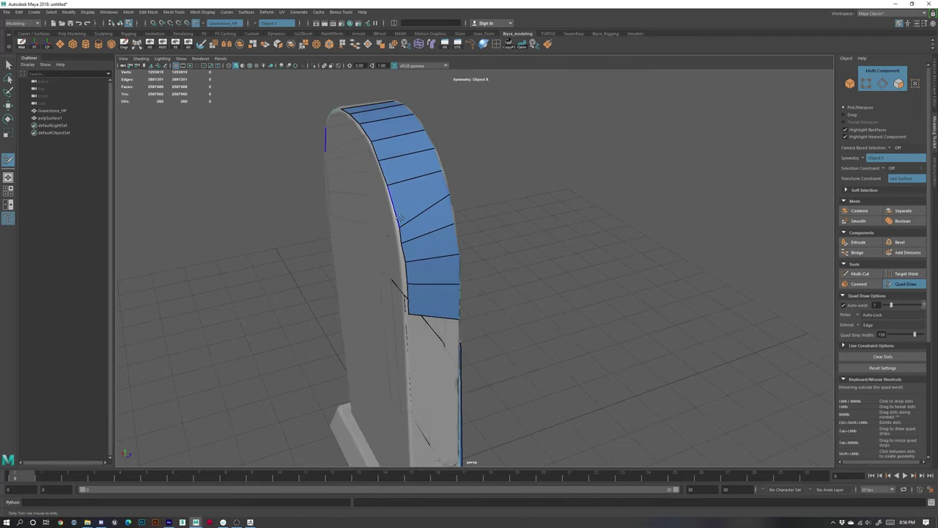
pyautogui.moveTo(400, 216)
pyautogui.keyDown('alt'); pyautogui.mouseDown()
pyautogui.moveTo(409, 270)
pyautogui.moveTo(389, 218)
pyautogui.moveTo(392, 315)
pyautogui.mouseUp(); pyautogui.keyUp('alt')
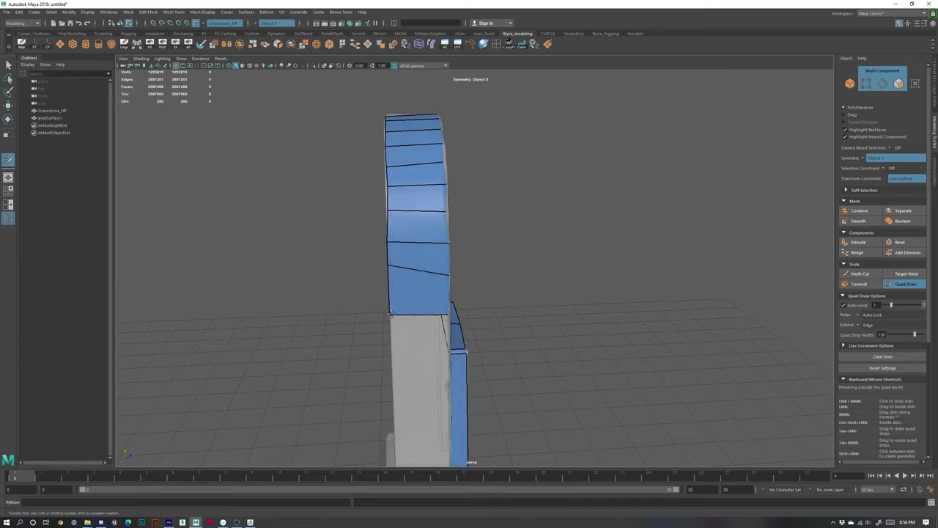
# - Straighten the cross edges of the arched side strip by nudging its rear and front vertices into even spacing
pyautogui.moveTo(390, 266)
pyautogui.mouseDown()
pyautogui.moveTo(390, 276)
pyautogui.moveTo(391, 247)
pyautogui.mouseUp()
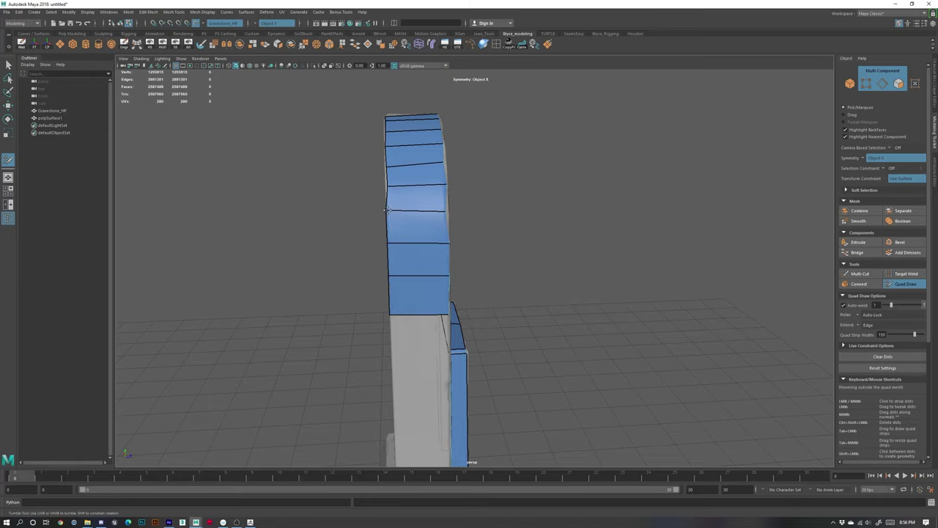
pyautogui.moveTo(389, 190)
pyautogui.mouseDown()
pyautogui.moveTo(421, 205)
pyautogui.moveTo(404, 206)
pyautogui.mouseUp()
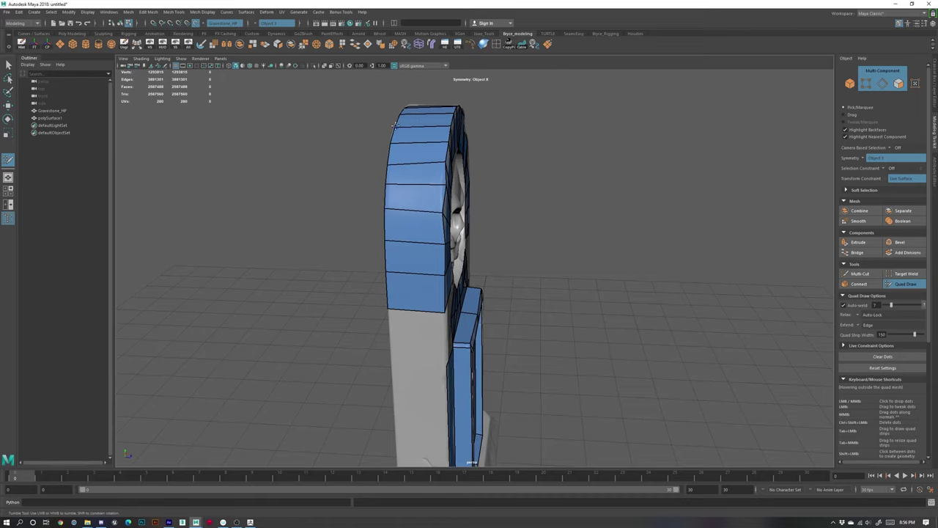
pyautogui.keyDown('alt'); pyautogui.moveTo(574, 250); pyautogui.dragTo(575, 285); pyautogui.keyUp('alt')
pyautogui.scroll(3, 528, 263)
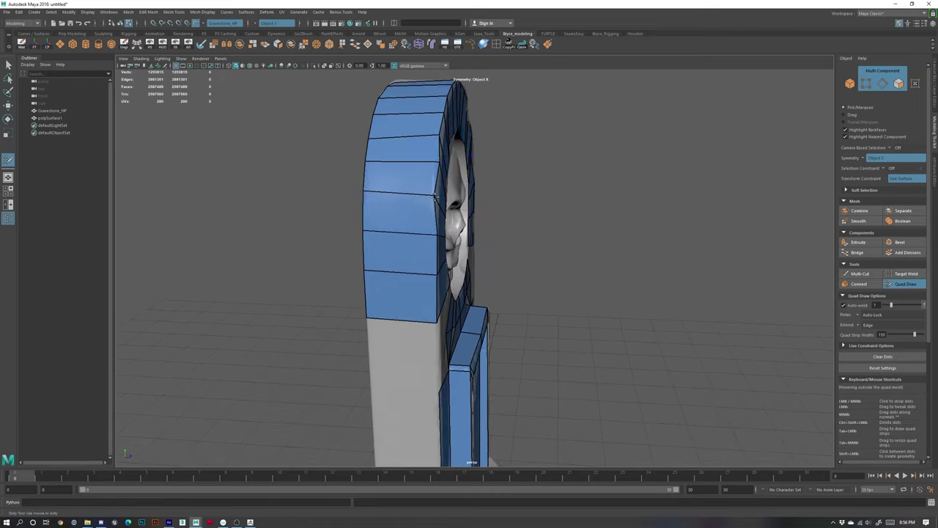
pyautogui.moveTo(434, 196); pyautogui.dragTo(436, 197)
pyautogui.moveTo(559, 263)
pyautogui.keyDown('alt'); pyautogui.mouseDown()
pyautogui.moveTo(539, 276)
pyautogui.moveTo(565, 273)
pyautogui.mouseUp(); pyautogui.keyUp('alt')
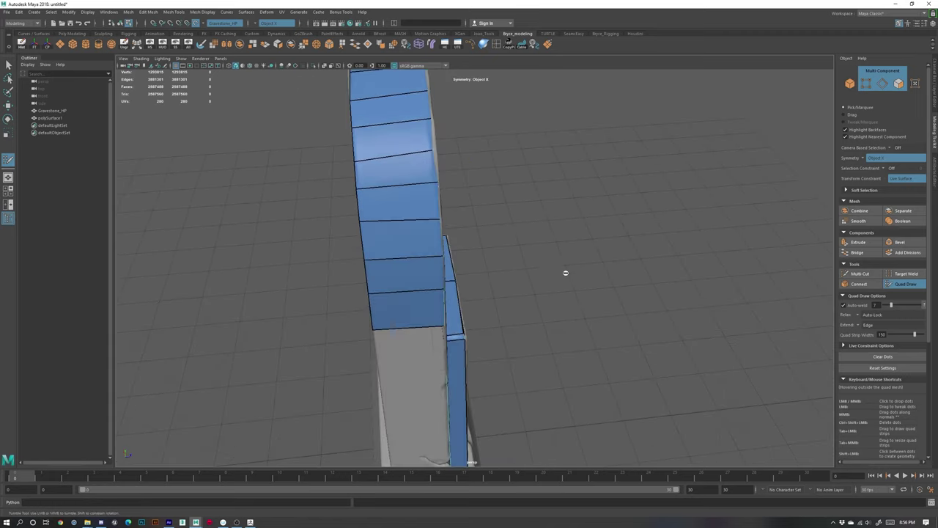
pyautogui.keyDown('alt'); pyautogui.moveTo(454, 184); pyautogui.dragTo(410, 167); pyautogui.keyUp('alt')
# - Add a mirrored pair of quads across the gravestone's back from the lowest arch segment, meeting at the centreline
pyautogui.keyDown('alt'); pyautogui.moveTo(575, 275); pyautogui.dragTo(596, 292); pyautogui.keyUp('alt')
pyautogui.moveTo(522, 228)
pyautogui.keyDown('alt'); pyautogui.mouseDown()
pyautogui.moveTo(480, 232)
pyautogui.moveTo(425, 275)
pyautogui.mouseUp(); pyautogui.keyUp('alt')
pyautogui.keyDown('alt'); pyautogui.moveTo(534, 285); pyautogui.dragTo(484, 304); pyautogui.keyUp('alt')
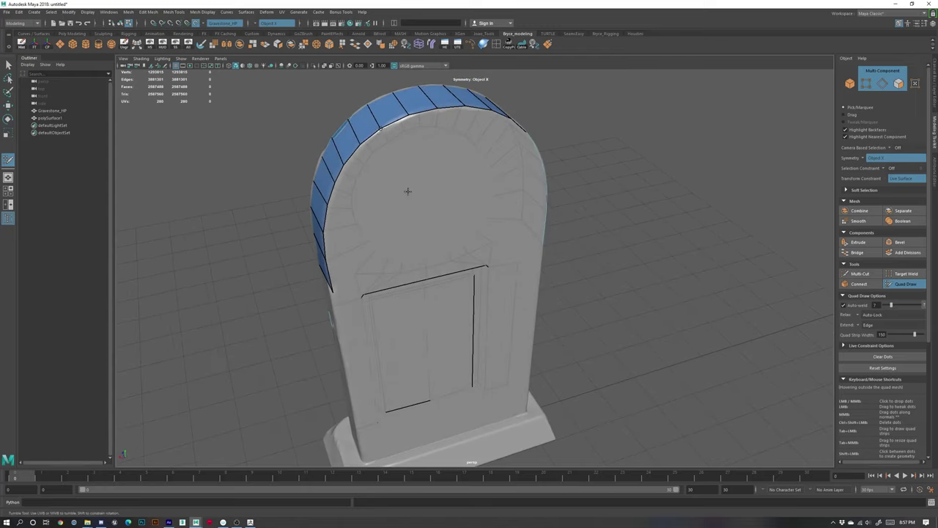
pyautogui.moveTo(408, 192)
pyautogui.keyDown('alt'); pyautogui.mouseDown()
pyautogui.moveTo(425, 176)
pyautogui.moveTo(418, 185)
pyautogui.mouseUp(); pyautogui.keyUp('alt')
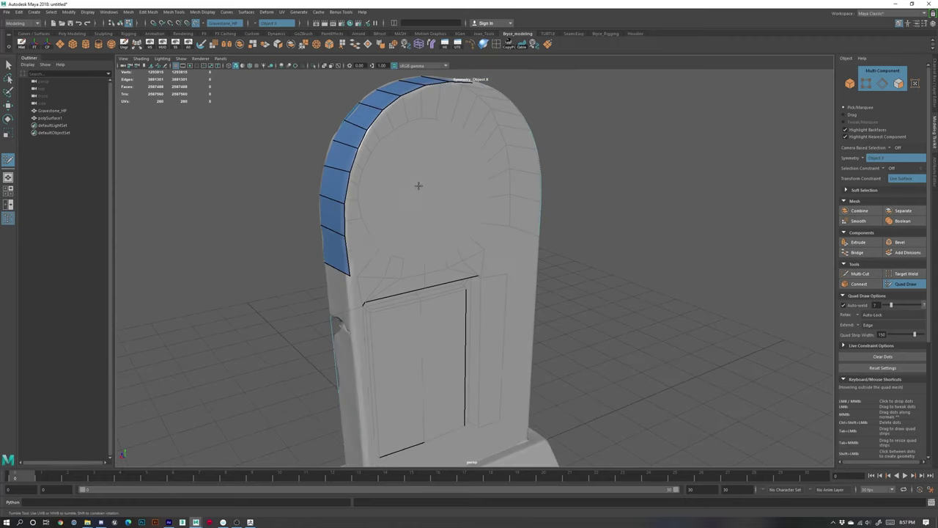
pyautogui.keyDown('shift'); pyautogui.click(360, 261); pyautogui.keyUp('shift')
pyautogui.moveTo(366, 253); pyautogui.dragTo(453, 238)
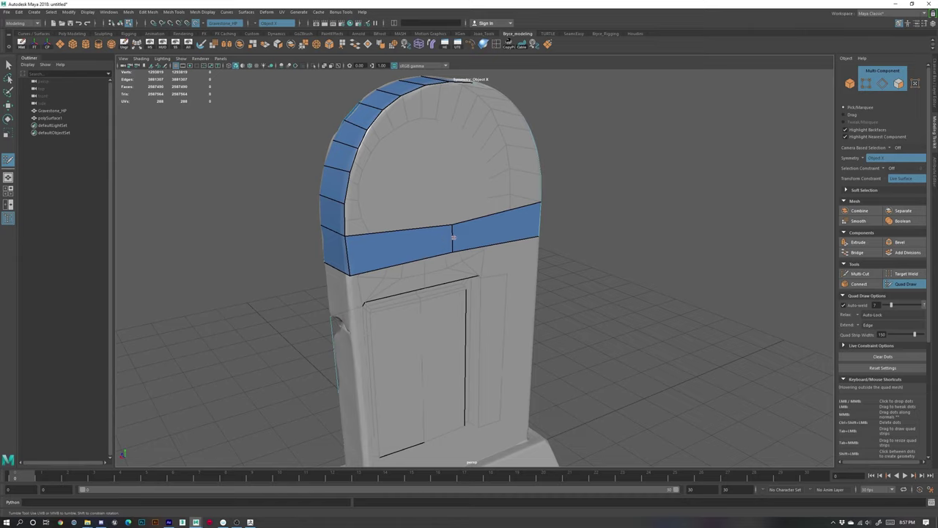
# - Stack two more rows of mirrored quads on the gravestone's back, matching the next two arch segments
pyautogui.click(453, 188)
pyautogui.keyDown('shift'); pyautogui.click(406, 209); pyautogui.keyUp('shift')
pyautogui.moveTo(452, 190); pyautogui.dragTo(452, 195)
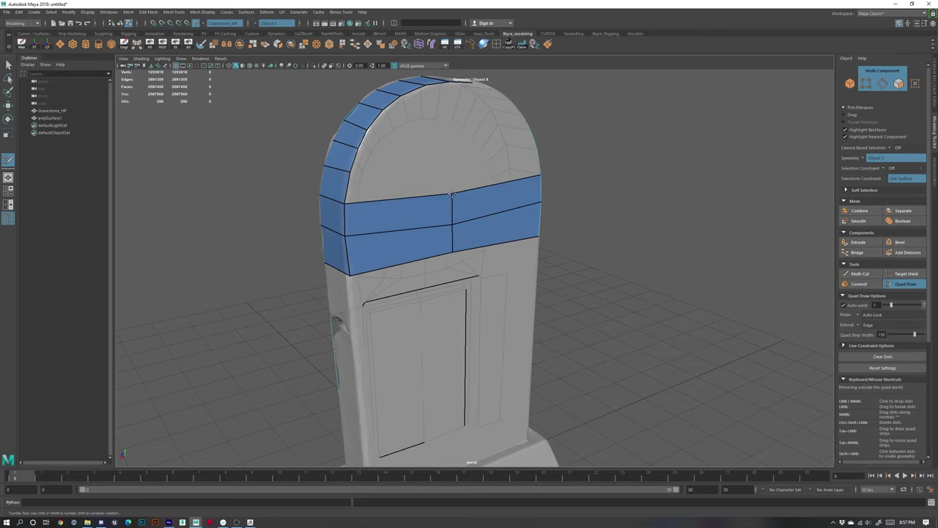
pyautogui.click(448, 157)
pyautogui.keyDown('shift'); pyautogui.click(400, 179); pyautogui.keyUp('shift')
pyautogui.hotkey('ctrl', 'z')
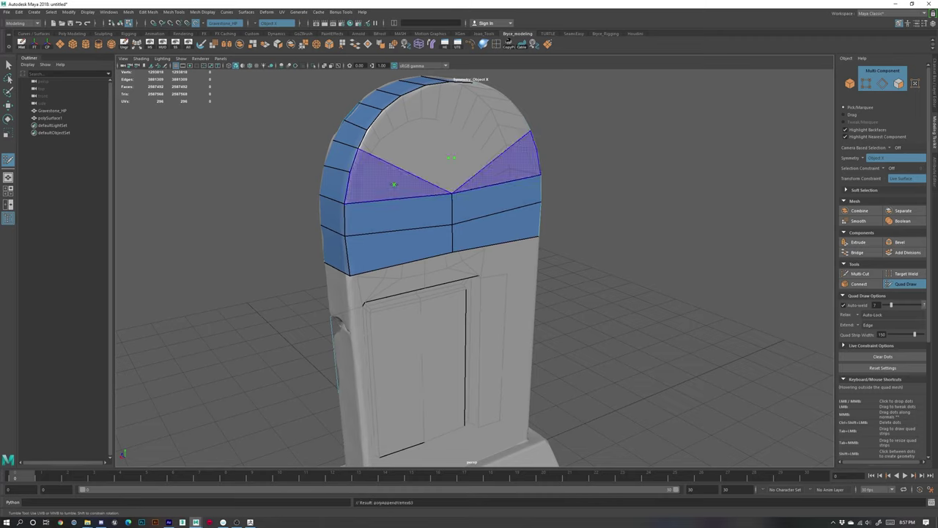
pyautogui.moveTo(450, 157); pyautogui.dragTo(451, 159)
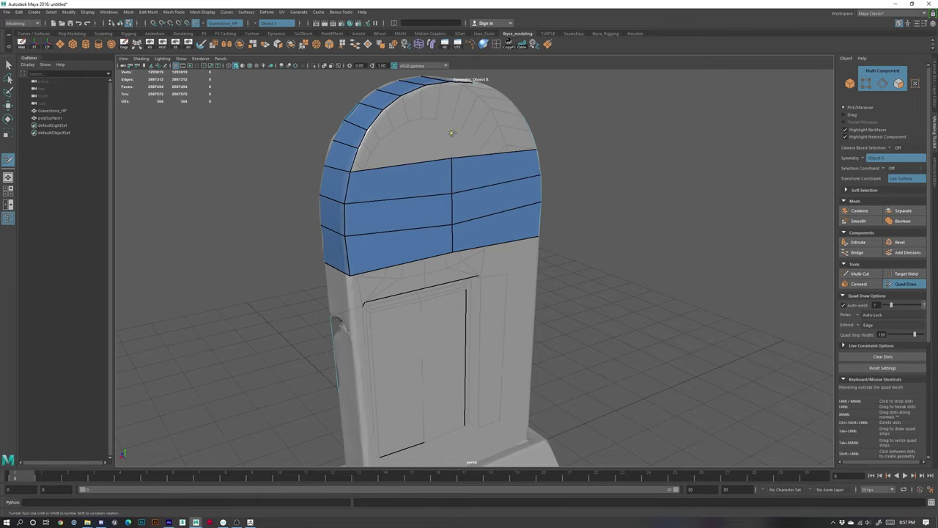
# - Extend the back coverage upward with a fourth and fifth row of mirrored quads aligned to the arch segments
pyautogui.keyDown('shift'); pyautogui.click(405, 154); pyautogui.keyUp('shift')
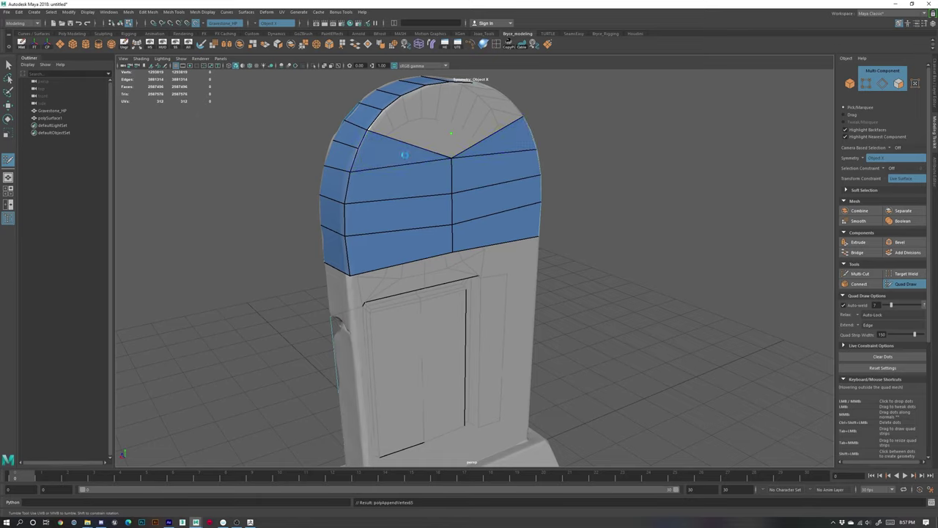
pyautogui.hotkey('ctrl', 'z')
pyautogui.keyDown('alt'); pyautogui.moveTo(423, 161); pyautogui.dragTo(447, 195); pyautogui.keyUp('alt')
pyautogui.keyDown('alt'); pyautogui.moveTo(481, 154); pyautogui.dragTo(455, 198); pyautogui.keyUp('alt')
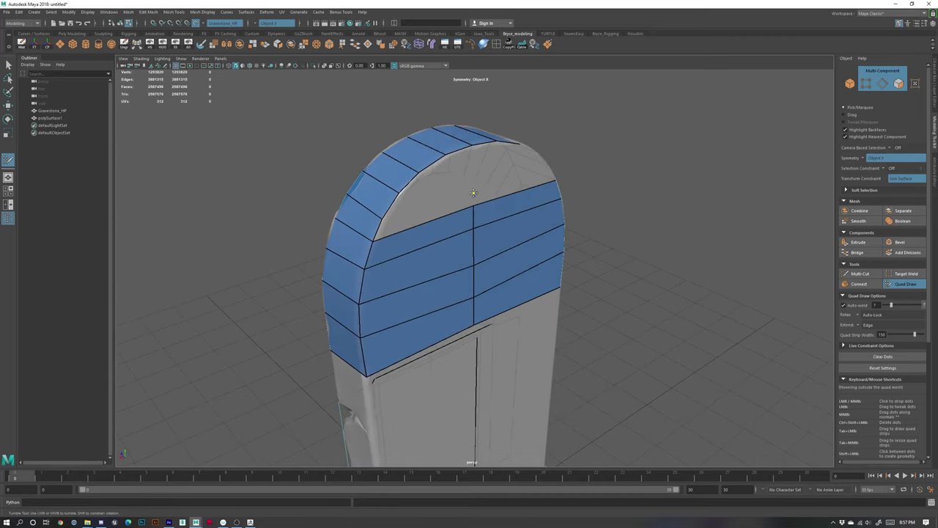
pyautogui.click(473, 193)
pyautogui.keyDown('shift'); pyautogui.click(408, 220); pyautogui.keyUp('shift')
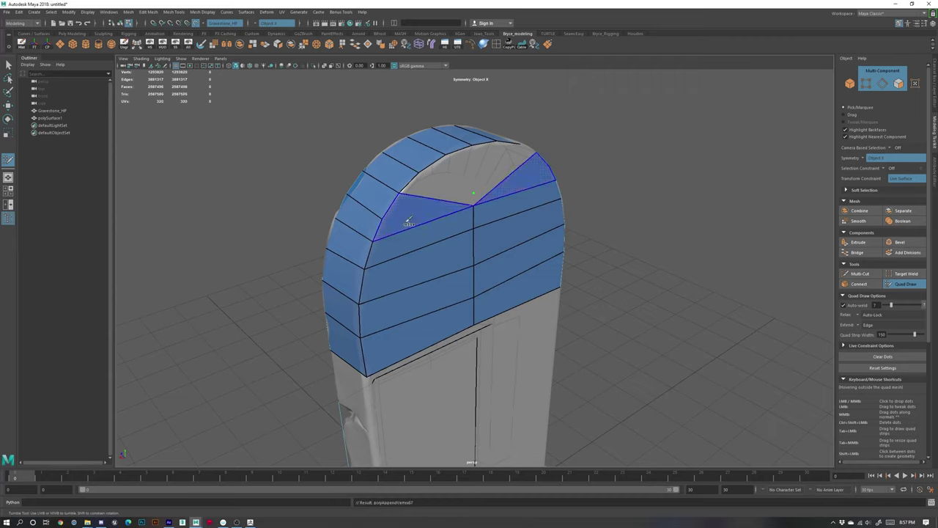
pyautogui.hotkey('ctrl', 'z')
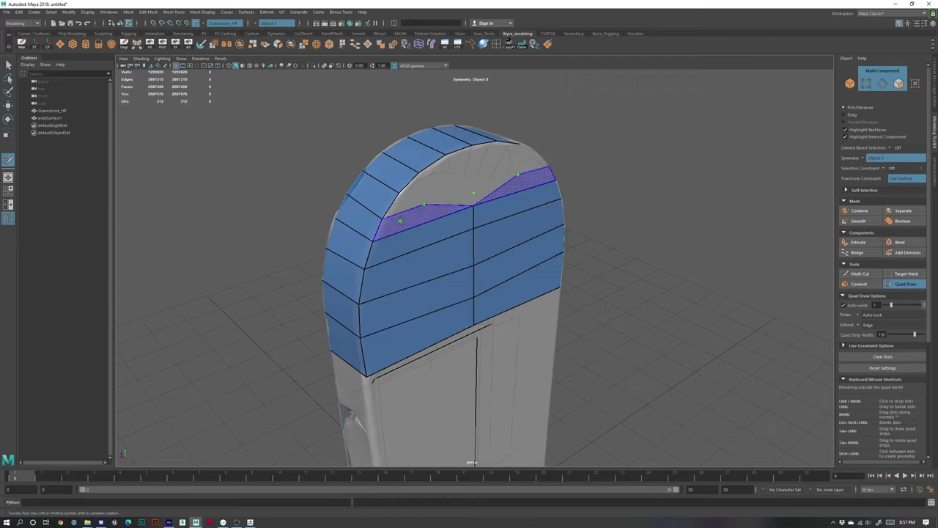
pyautogui.keyDown('shift'); pyautogui.click(403, 220); pyautogui.keyUp('shift')
pyautogui.hotkey('ctrl', 'z')
pyautogui.keyDown('shift'); pyautogui.click(406, 223); pyautogui.keyUp('shift')
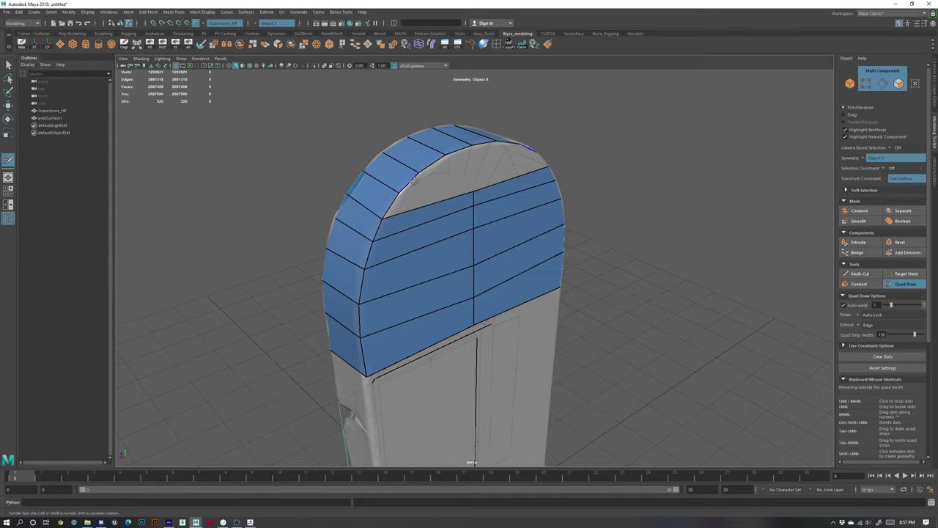
# - Weld the back rows' centreline vertices down into the lowest centre vertex, forming a mirrored triangle fan
pyautogui.moveTo(473, 193); pyautogui.dragTo(474, 262)
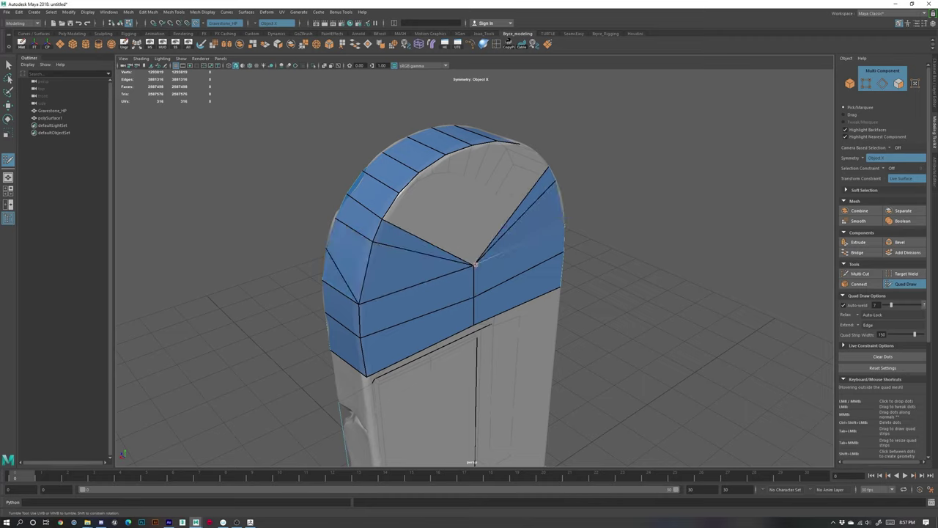
pyautogui.hotkey('ctrl', 'z')
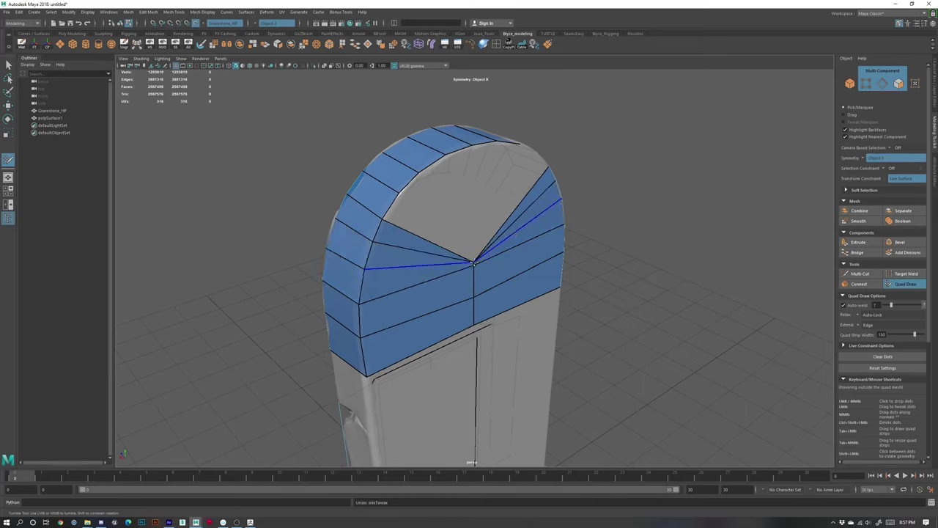
pyautogui.moveTo(473, 260); pyautogui.dragTo(474, 296)
pyautogui.keyDown('alt'); pyautogui.moveTo(489, 332); pyautogui.dragTo(451, 320); pyautogui.keyUp('alt')
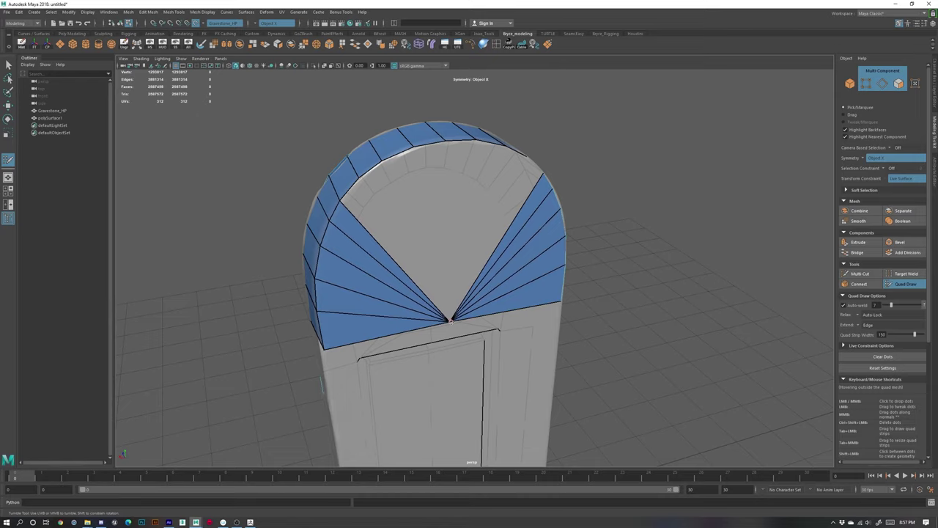
# - Add a mirrored band of quads along the upper arch on the gravestone's back, joining it to the triangle fan
pyautogui.scroll(-3, 454, 286)
pyautogui.keyDown('alt'); pyautogui.moveTo(455, 280); pyautogui.dragTo(426, 236); pyautogui.keyUp('alt')
pyautogui.scroll(2, 445, 238)
pyautogui.keyDown('shift'); pyautogui.click(414, 224); pyautogui.keyUp('shift')
pyautogui.keyDown('shift'); pyautogui.click(446, 214); pyautogui.keyUp('shift')
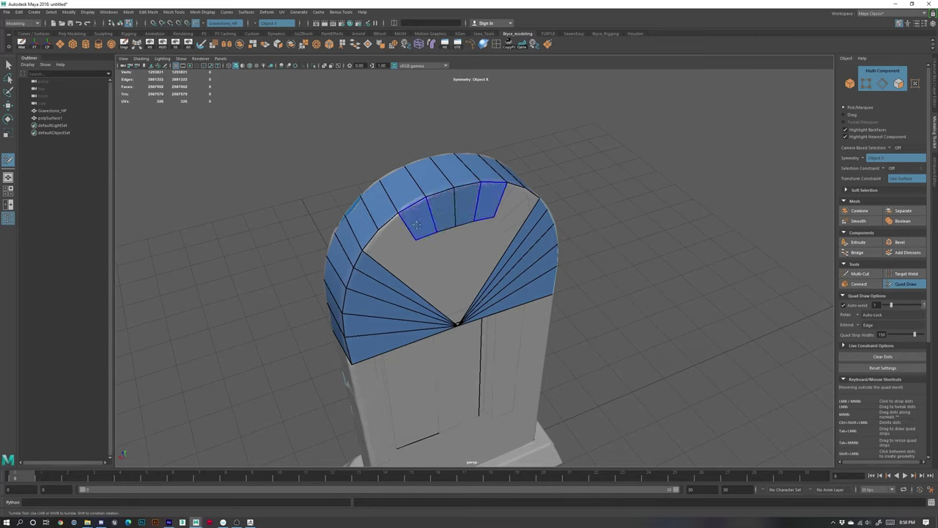
pyautogui.keyDown('shift'); pyautogui.click(399, 233); pyautogui.keyUp('shift')
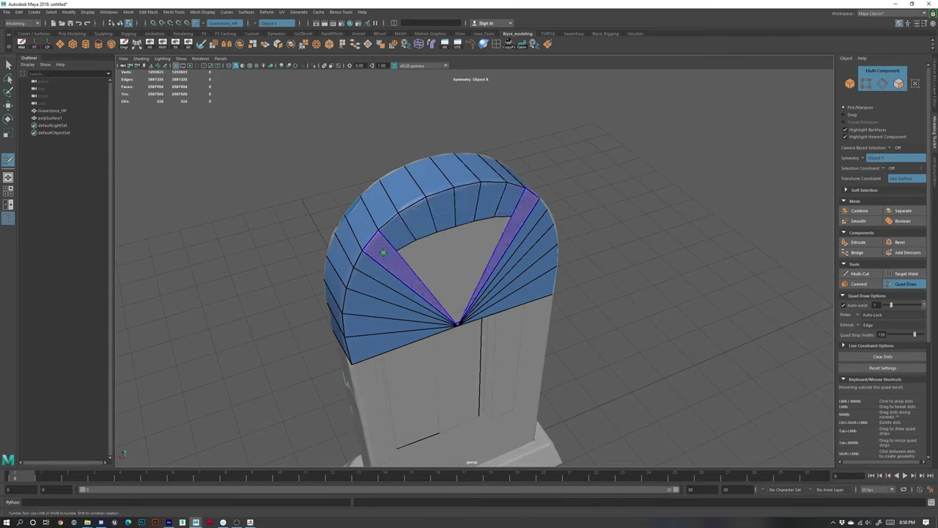
pyautogui.keyDown('shift'); pyautogui.click(383, 253); pyautogui.keyUp('shift')
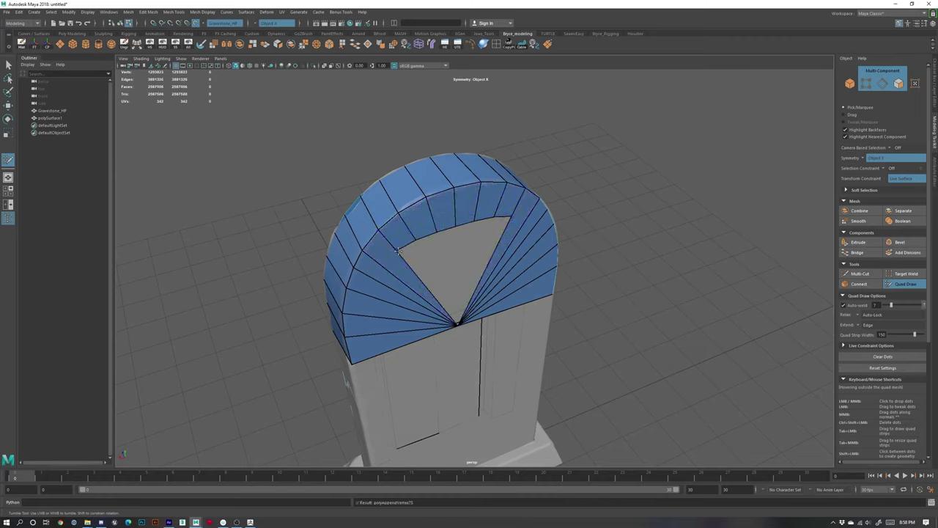
# - Fill the remaining gap on the gravestone's back and weld its upper centre vertex into the triangle fan's lowest centre point
pyautogui.keyDown('shift'); pyautogui.click(436, 233); pyautogui.keyUp('shift')
pyautogui.moveTo(436, 233); pyautogui.dragTo(456, 273)
pyautogui.hotkey('ctrl', 'z')
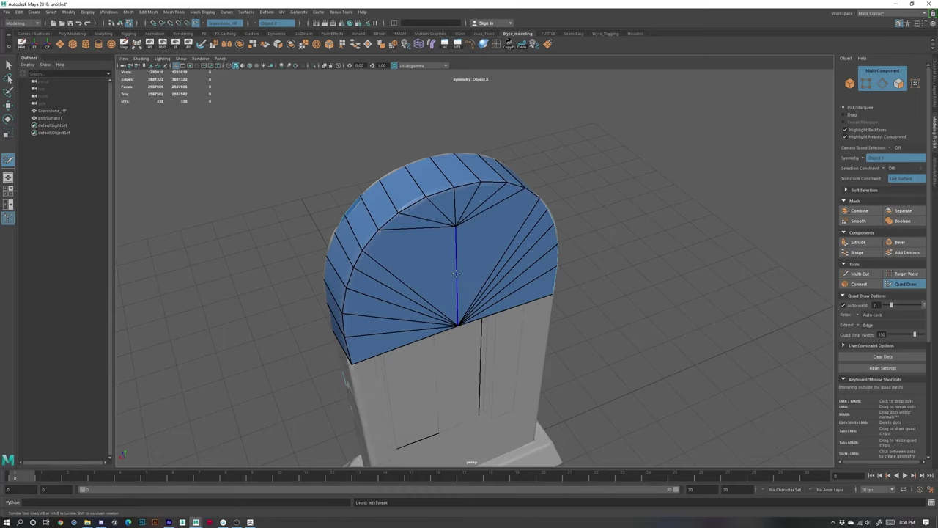
pyautogui.moveTo(455, 225)
pyautogui.mouseDown()
pyautogui.moveTo(456, 322)
pyautogui.moveTo(444, 303)
pyautogui.mouseUp()
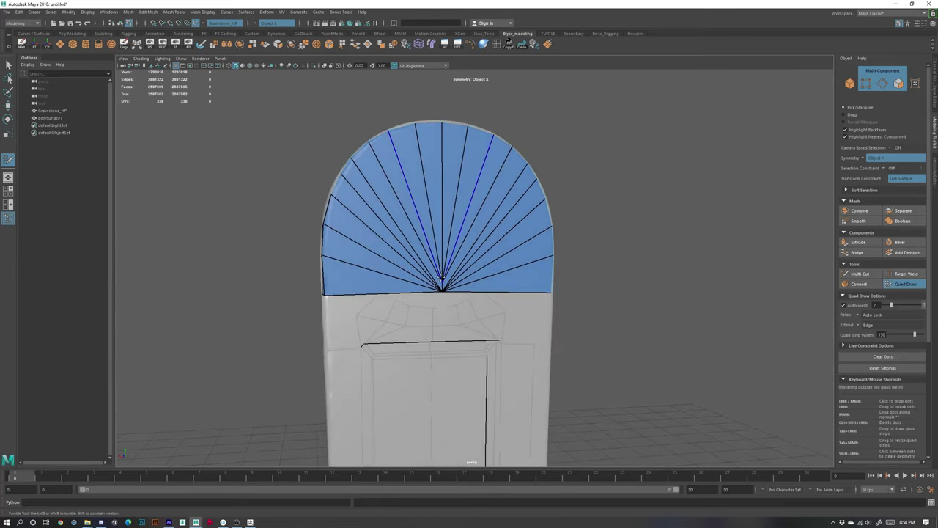
pyautogui.keyDown('alt'); pyautogui.moveTo(561, 314); pyautogui.dragTo(448, 297, button='right'); pyautogui.keyUp('alt')
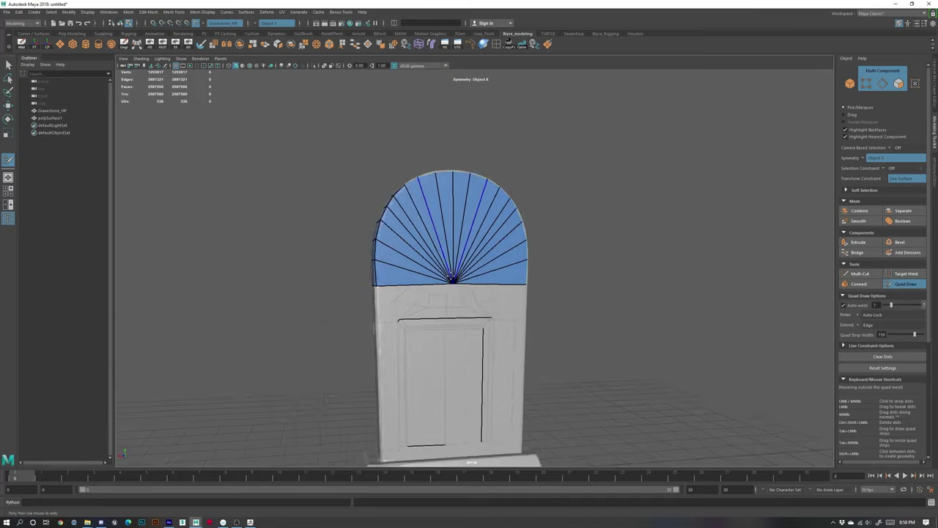
# - Insert edge loops around the arched side thickness, one close to the back edge and one close to the front edge
pyautogui.keyDown('alt'); pyautogui.moveTo(439, 293); pyautogui.dragTo(469, 274); pyautogui.keyUp('alt')
pyautogui.keyDown('alt'); pyautogui.moveTo(418, 267); pyautogui.dragTo(453, 253, button='right'); pyautogui.keyUp('alt')
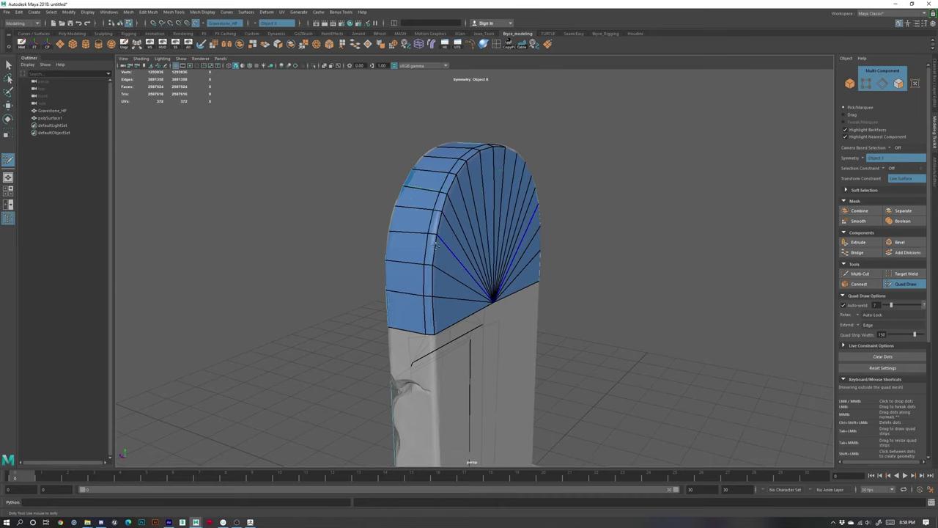
pyautogui.keyDown('alt'); pyautogui.moveTo(437, 245); pyautogui.dragTo(502, 238); pyautogui.keyUp('alt')
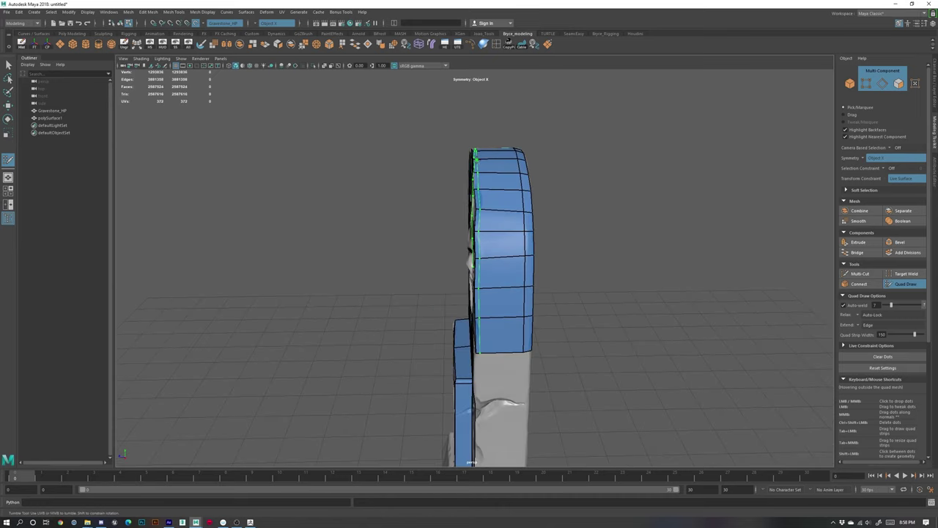
pyautogui.keyDown('alt'); pyautogui.moveTo(475, 260); pyautogui.dragTo(522, 260); pyautogui.keyUp('alt')
pyautogui.keyDown('alt'); pyautogui.moveTo(449, 202); pyautogui.dragTo(513, 198); pyautogui.keyUp('alt')
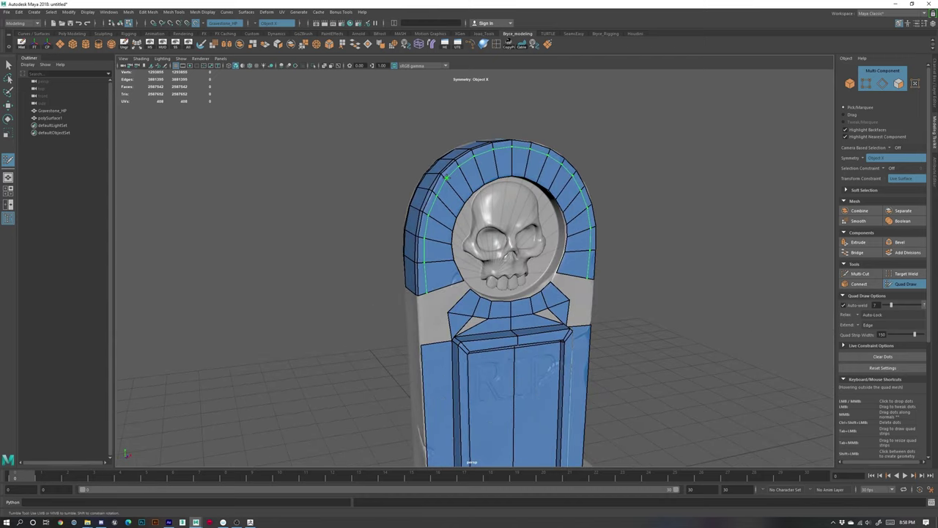
# - Insert an edge loop around the front arch, close to its outer edge
pyautogui.keyDown('ctrl'); pyautogui.click(446, 177); pyautogui.keyUp('ctrl')
pyautogui.scroll(4, 447, 177)
pyautogui.keyDown('alt'); pyautogui.moveTo(448, 174); pyautogui.dragTo(355, 241); pyautogui.keyUp('alt')
pyautogui.scroll(2, 542, 293)
pyautogui.keyDown('alt'); pyautogui.moveTo(568, 299); pyautogui.dragTo(503, 284, button='middle'); pyautogui.keyUp('alt')
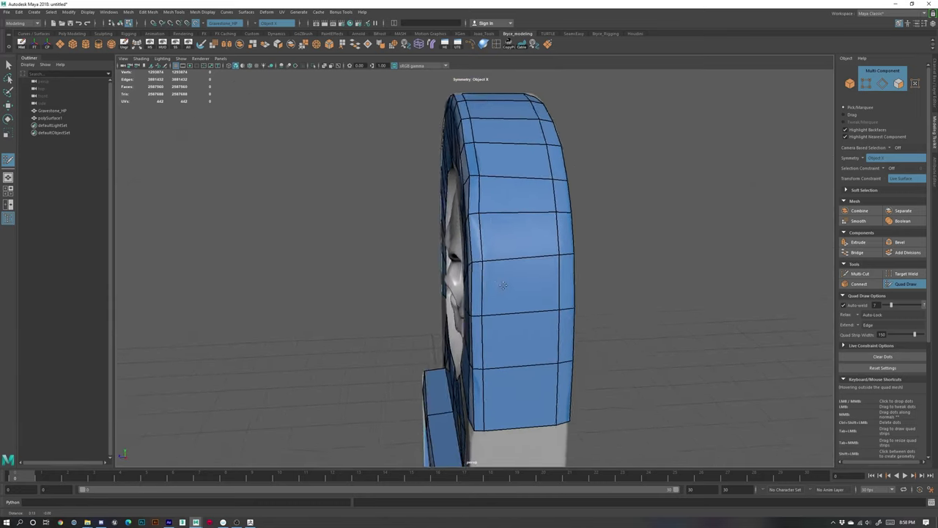
pyautogui.keyDown('alt'); pyautogui.moveTo(503, 282); pyautogui.dragTo(473, 270); pyautogui.keyUp('alt')
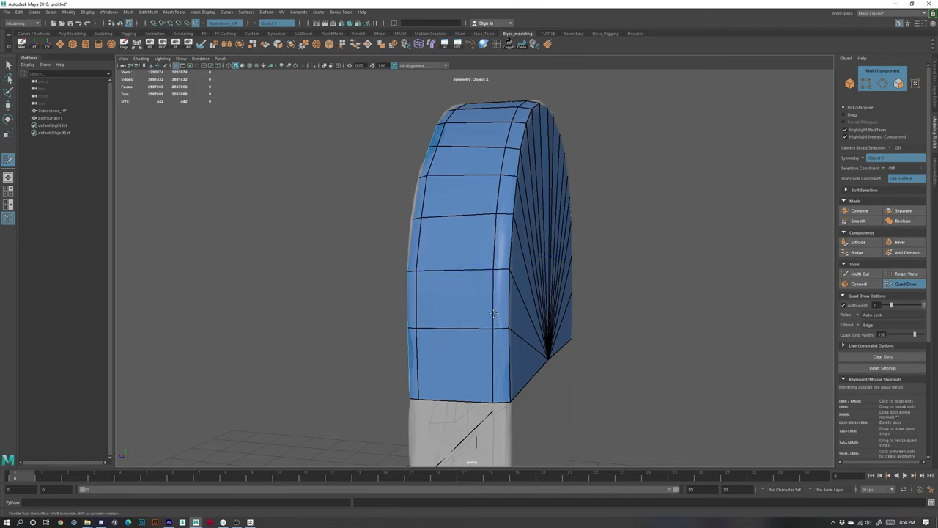
pyautogui.keyDown('alt'); pyautogui.moveTo(538, 316); pyautogui.dragTo(500, 332); pyautogui.keyUp('alt')
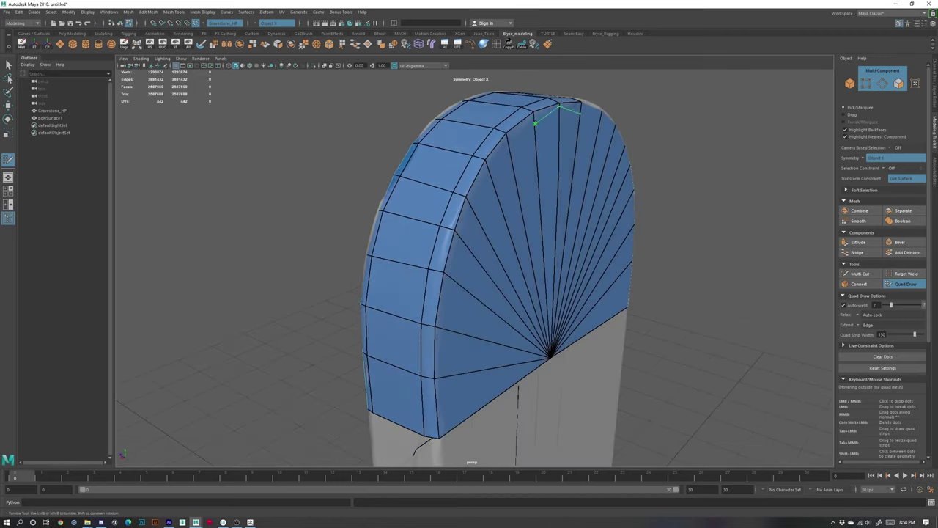
pyautogui.keyDown('alt'); pyautogui.moveTo(491, 379); pyautogui.dragTo(413, 230, button='right'); pyautogui.keyUp('alt')
pyautogui.keyDown('alt'); pyautogui.moveTo(607, 310); pyautogui.dragTo(492, 300); pyautogui.keyUp('alt')
pyautogui.keyDown('alt'); pyautogui.moveTo(534, 343); pyautogui.dragTo(534, 243, button='middle'); pyautogui.keyUp('alt')
pyautogui.keyDown('alt'); pyautogui.moveTo(507, 265); pyautogui.dragTo(601, 264); pyautogui.keyUp('alt')
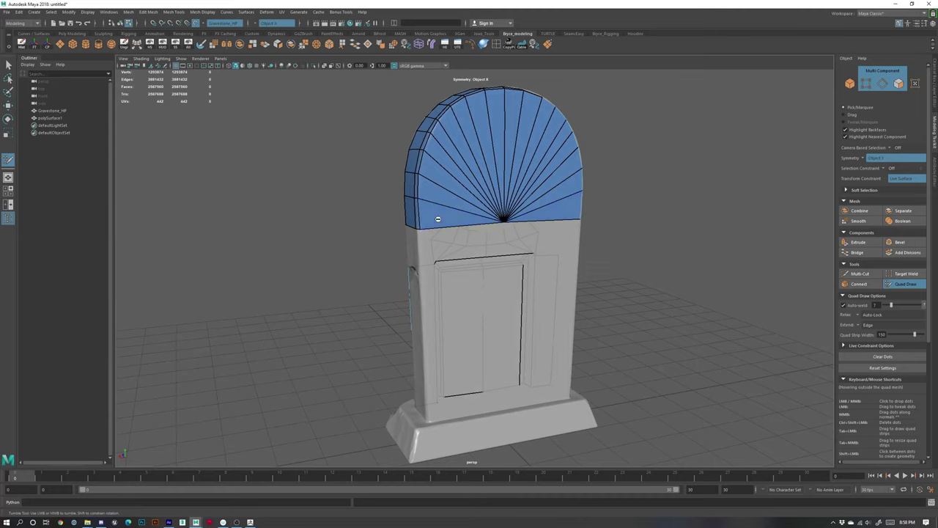
pyautogui.moveTo(439, 219)
pyautogui.keyDown('ctrl'); pyautogui.keyDown('shift'); pyautogui.mouseDown()
pyautogui.moveTo(459, 176)
pyautogui.moveTo(517, 183)
pyautogui.moveTo(484, 219)
pyautogui.mouseUp(); pyautogui.keyUp('shift'); pyautogui.keyUp('ctrl')
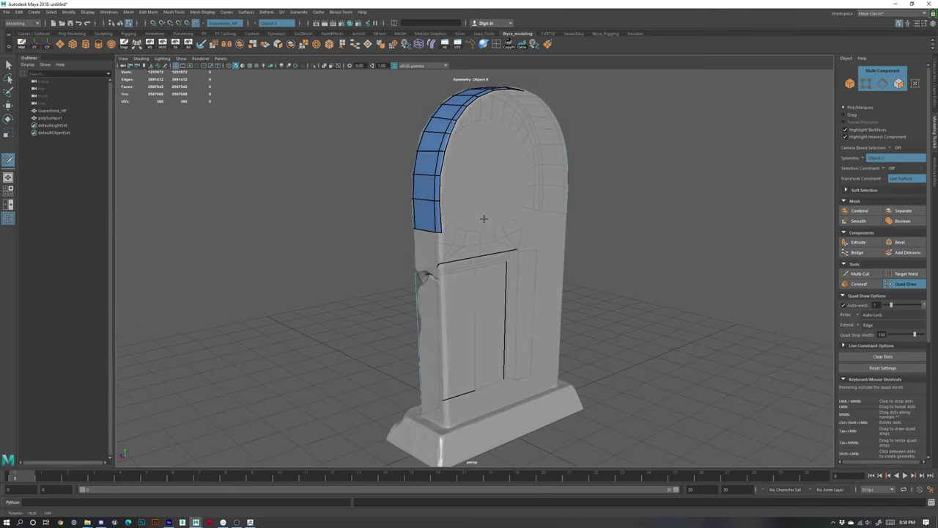
pyautogui.keyDown('alt'); pyautogui.moveTo(487, 195); pyautogui.dragTo(462, 246, button='middle'); pyautogui.keyUp('alt')
pyautogui.keyDown('alt'); pyautogui.moveTo(439, 222); pyautogui.dragTo(453, 233, button='right'); pyautogui.keyUp('alt')
pyautogui.hotkey('ctrl', 'z')
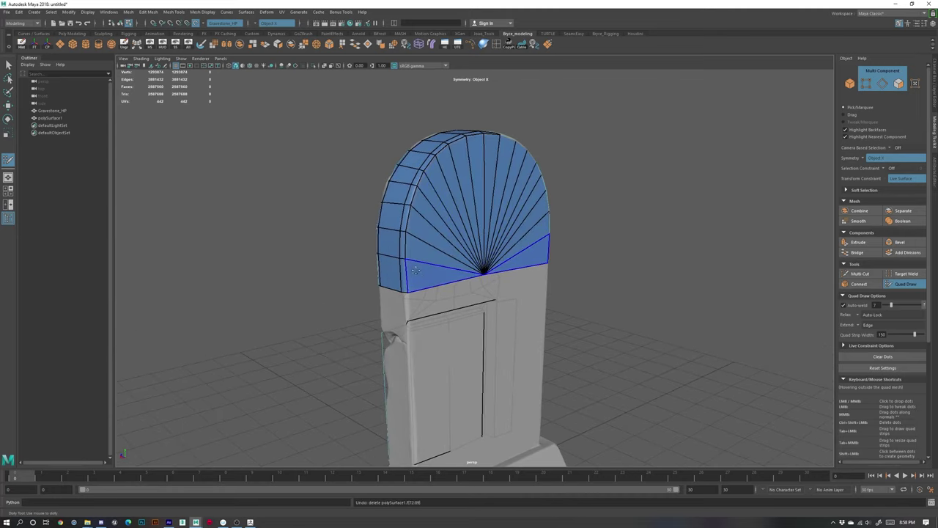
# - Delete all the triangle fan faces on the gravestone's back, keeping the quads along the arched side
pyautogui.keyDown('ctrl'); pyautogui.keyDown('shift'); pyautogui.moveTo(426, 277); pyautogui.dragTo(424, 275); pyautogui.keyUp('shift'); pyautogui.keyUp('ctrl')
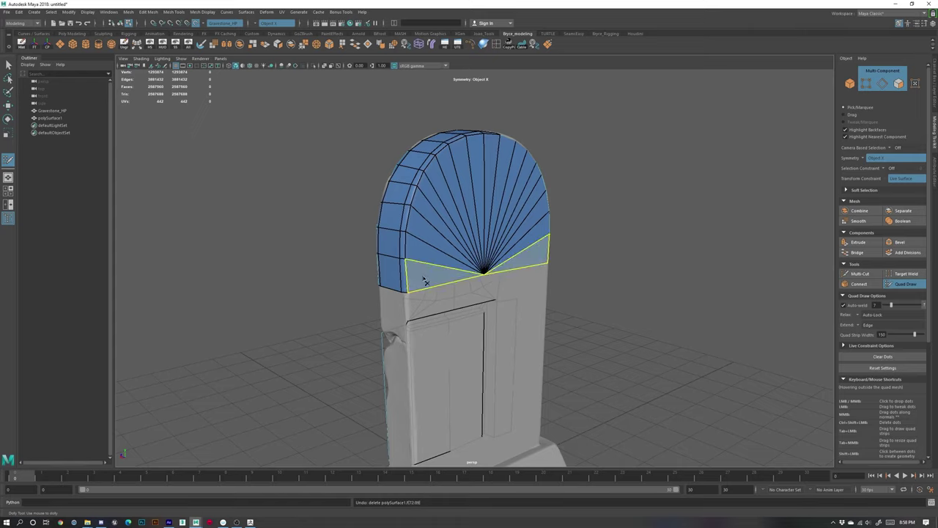
pyautogui.keyDown('ctrl'); pyautogui.keyDown('shift'); pyautogui.click(425, 282); pyautogui.keyUp('shift'); pyautogui.keyUp('ctrl')
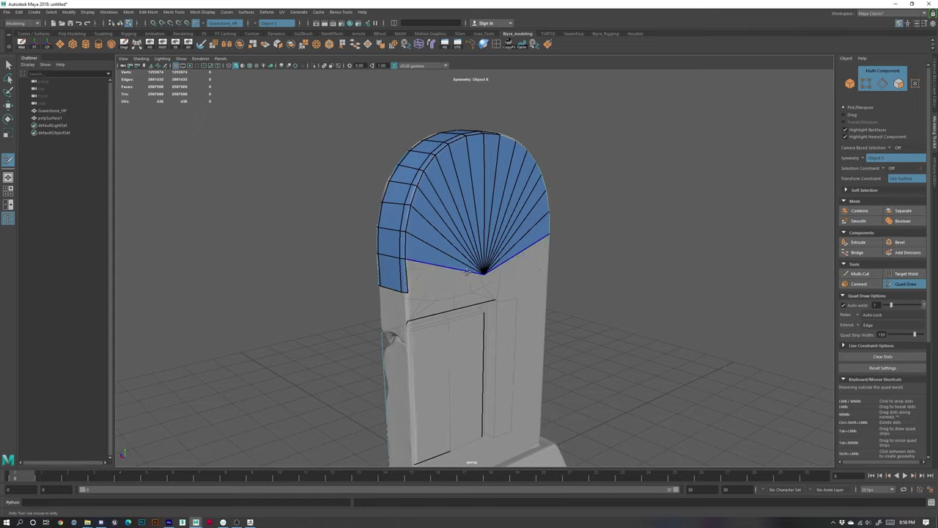
pyautogui.keyDown('ctrl'); pyautogui.keyDown('shift'); pyautogui.click(453, 272); pyautogui.keyUp('shift'); pyautogui.keyUp('ctrl')
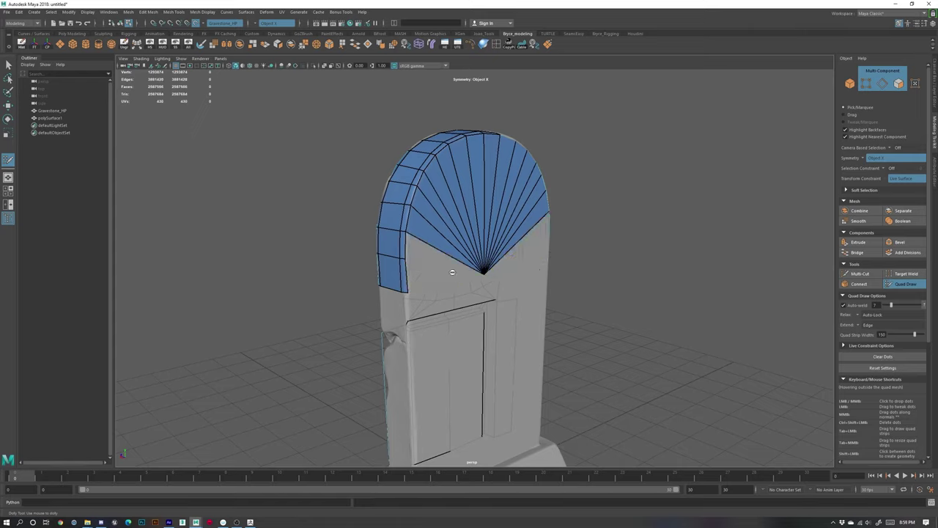
pyautogui.keyDown('ctrl'); pyautogui.keyDown('shift'); pyautogui.click(423, 240); pyautogui.keyUp('shift'); pyautogui.keyUp('ctrl')
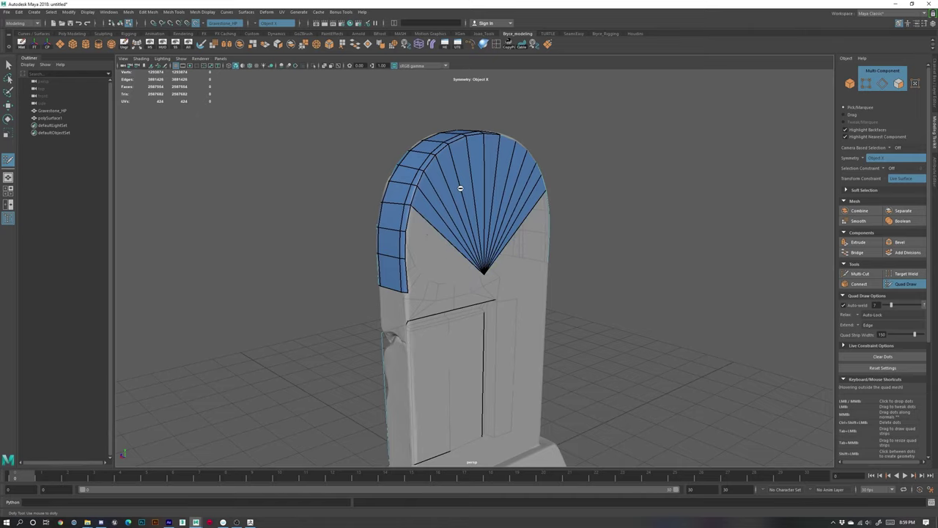
pyautogui.keyDown('ctrl'); pyautogui.keyDown('shift'); pyautogui.moveTo(425, 211); pyautogui.dragTo(499, 181); pyautogui.keyUp('shift'); pyautogui.keyUp('ctrl')
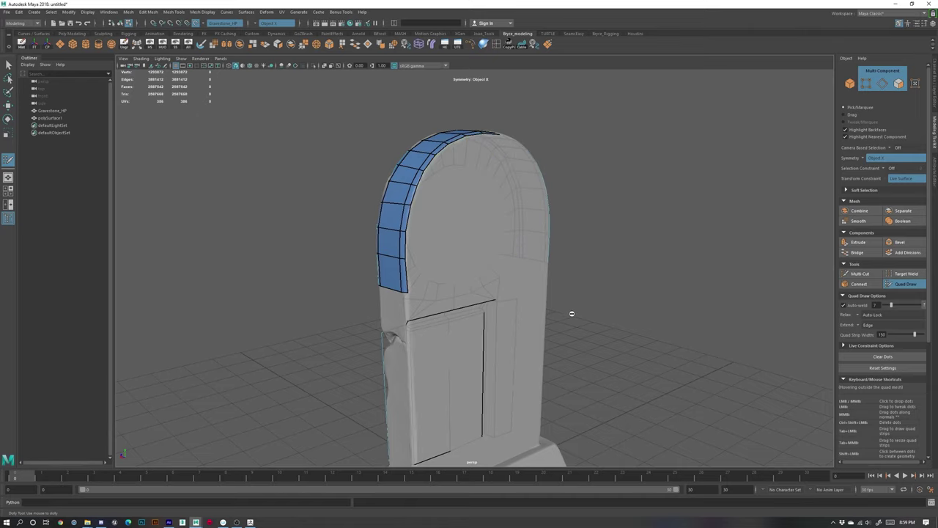
# - Place dots just inside the back's outer edge and fill two narrow mirrored quads beside the lowest two arch segments
pyautogui.scroll(2, 479, 239)
pyautogui.keyDown('alt'); pyautogui.moveTo(479, 239); pyautogui.dragTo(469, 245); pyautogui.keyUp('alt')
pyautogui.click(404, 300)
pyautogui.hotkey('ctrl', 'z')
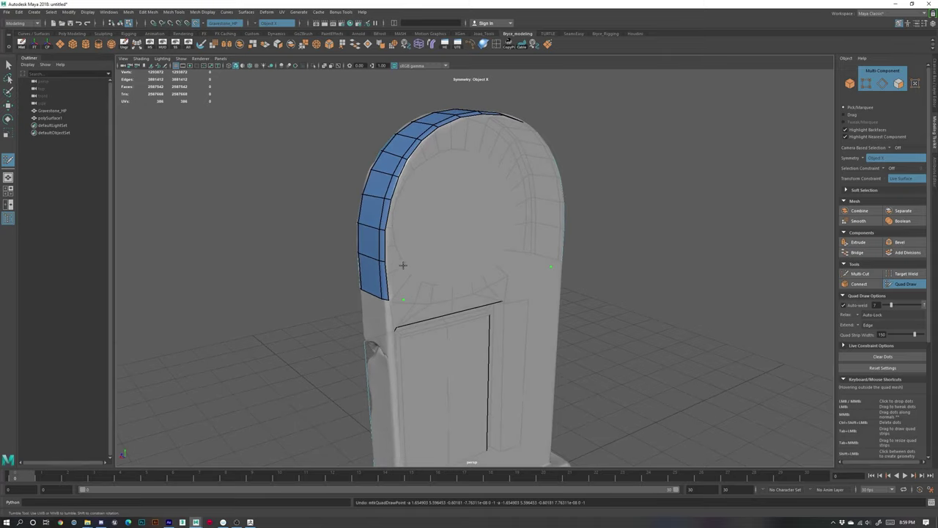
pyautogui.click(403, 263)
pyautogui.click(404, 231)
pyautogui.keyDown('shift'); pyautogui.click(397, 246); pyautogui.keyUp('shift')
pyautogui.keyDown('shift'); pyautogui.click(396, 283); pyautogui.keyUp('shift')
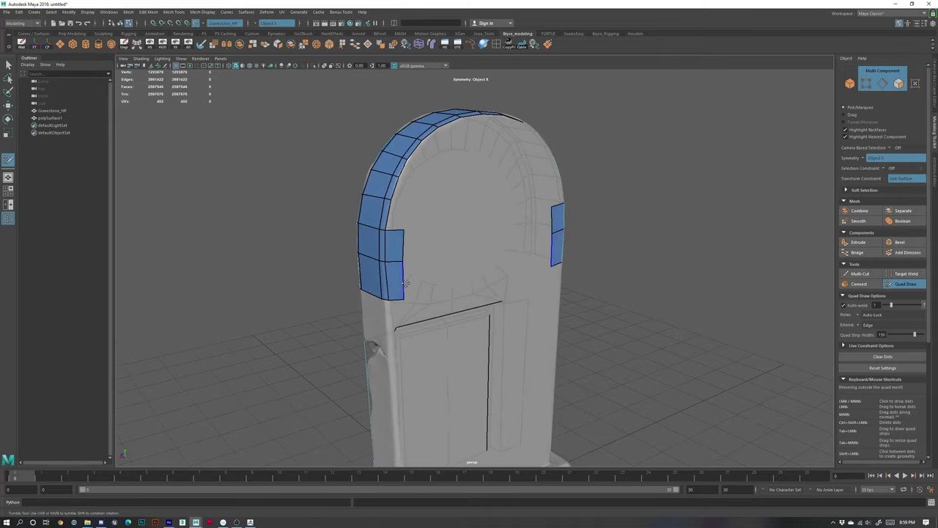
# - Adjust the narrow strip's inner vertices to follow the arch and add the next two mirrored quads upward
pyautogui.moveTo(405, 282); pyautogui.dragTo(398, 280)
pyautogui.moveTo(406, 231)
pyautogui.mouseDown()
pyautogui.moveTo(390, 231)
pyautogui.moveTo(458, 275)
pyautogui.moveTo(408, 245)
pyautogui.mouseUp()
pyautogui.keyDown('shift'); pyautogui.click(421, 206); pyautogui.keyUp('shift')
pyautogui.keyDown('alt'); pyautogui.moveTo(428, 181); pyautogui.dragTo(422, 194); pyautogui.keyUp('alt')
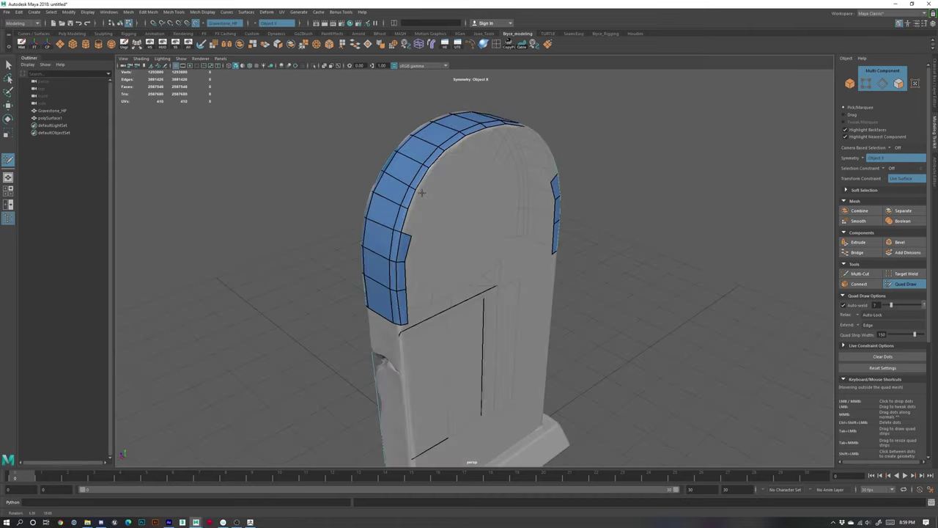
pyautogui.click(421, 203)
pyautogui.keyDown('shift'); pyautogui.click(420, 215); pyautogui.keyUp('shift')
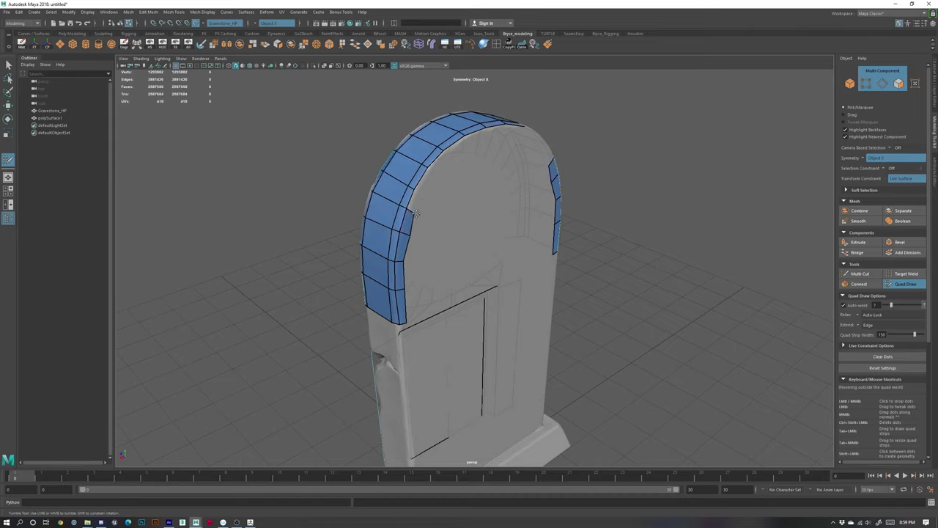
# - Continue the narrow mirrored quad strip around the back's upper arch until both sides meet at the centreline
pyautogui.keyDown('shift'); pyautogui.click(421, 201); pyautogui.keyUp('shift')
pyautogui.keyDown('shift'); pyautogui.click(428, 182); pyautogui.keyUp('shift')
pyautogui.moveTo(440, 171)
pyautogui.mouseDown()
pyautogui.moveTo(435, 182)
pyautogui.moveTo(452, 160)
pyautogui.mouseUp()
pyautogui.keyDown('shift'); pyautogui.click(443, 161); pyautogui.keyUp('shift')
pyautogui.hotkey('ctrl', 'z')
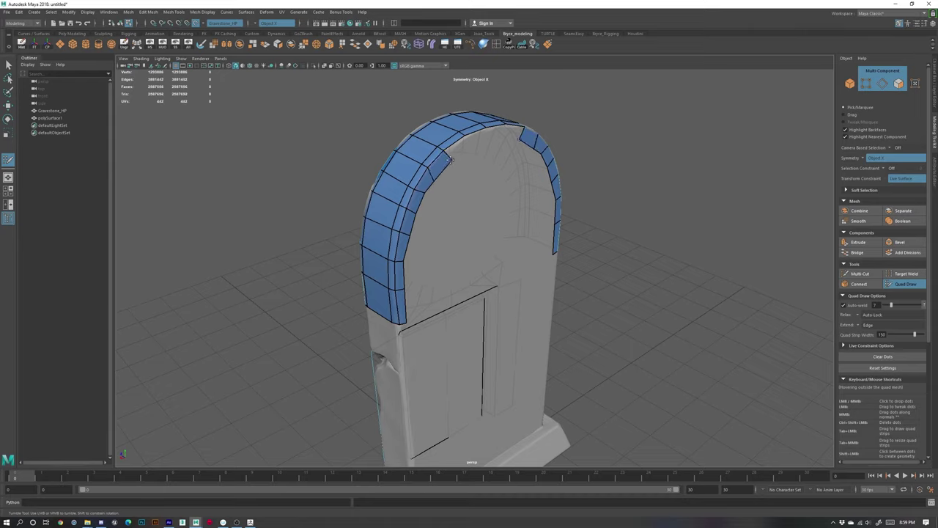
pyautogui.keyDown('shift'); pyautogui.click(460, 150); pyautogui.keyUp('shift')
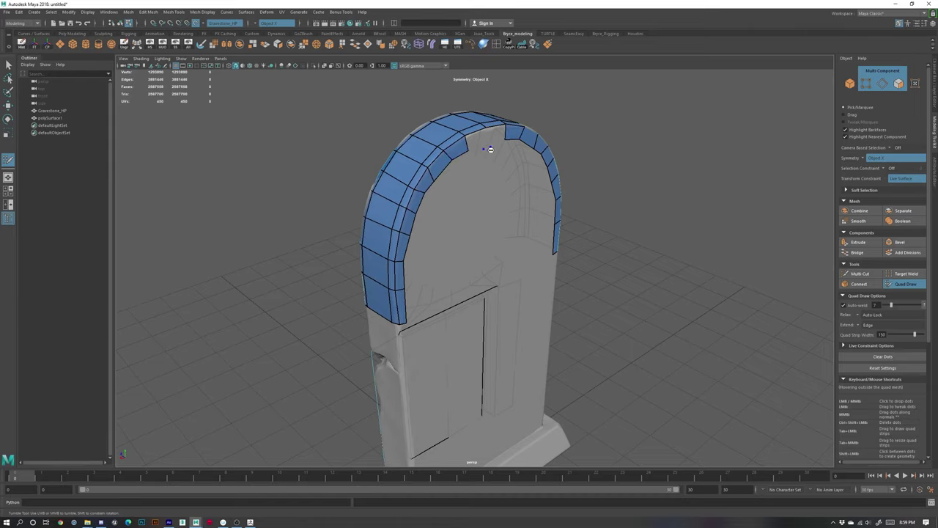
pyautogui.keyDown('shift'); pyautogui.click(488, 142); pyautogui.keyUp('shift')
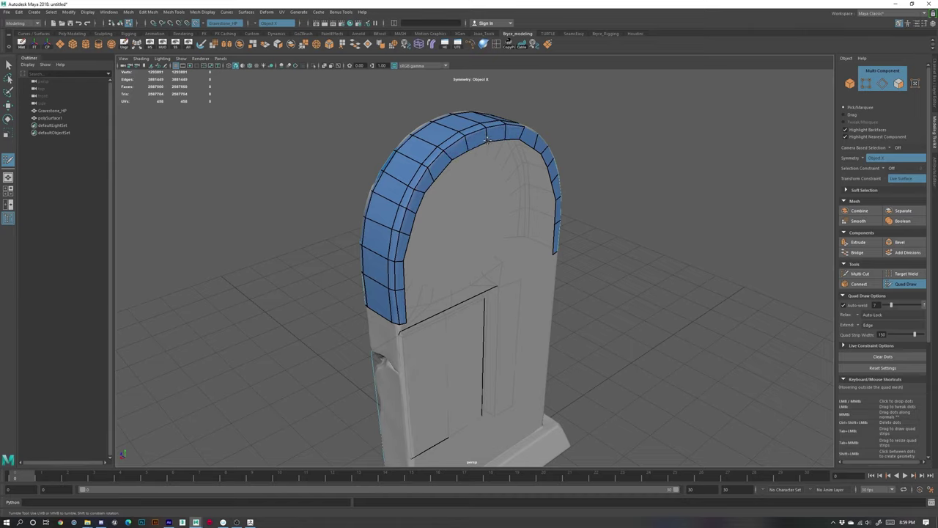
# - Insert an edge loop around the front arch, close to the edge of the skull recess
pyautogui.keyDown('alt'); pyautogui.moveTo(488, 142); pyautogui.dragTo(457, 166); pyautogui.keyUp('alt')
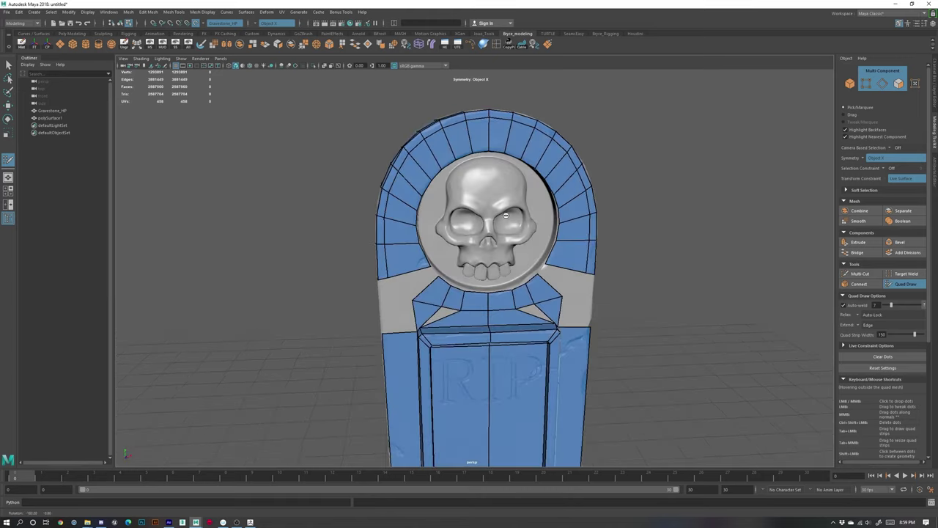
pyautogui.keyDown('alt'); pyautogui.moveTo(417, 179); pyautogui.dragTo(410, 181); pyautogui.keyUp('alt')
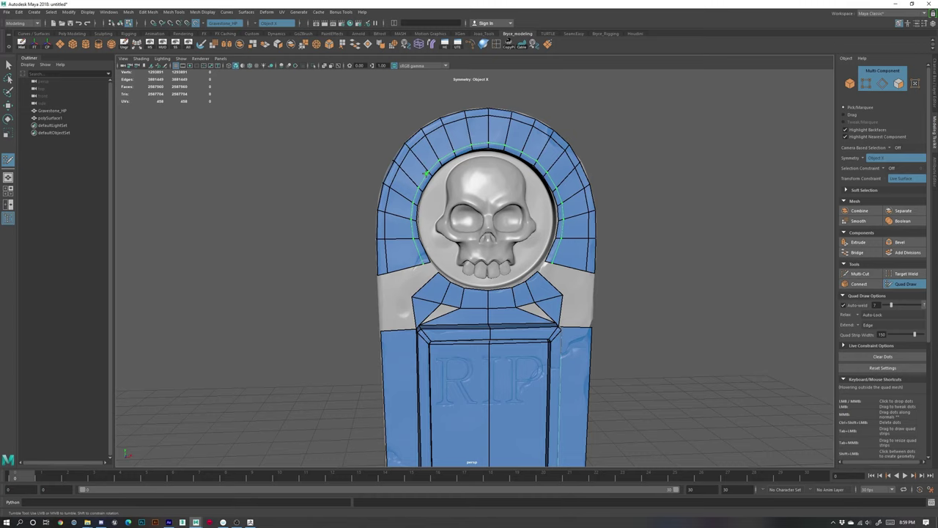
pyautogui.keyDown('ctrl'); pyautogui.click(427, 174); pyautogui.keyUp('ctrl')
pyautogui.scroll(3, 537, 241)
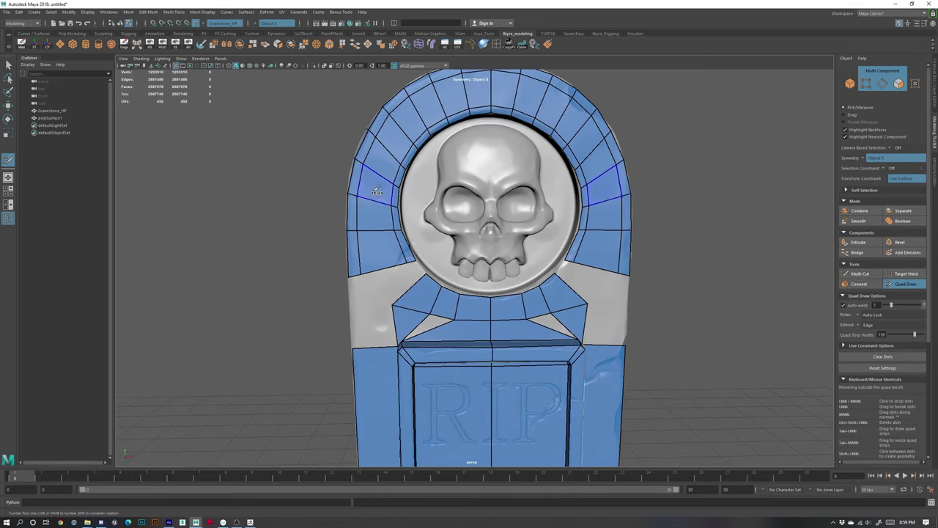
# - Try to relax the front arch quads around the skull recess
pyautogui.moveTo(376, 193)
pyautogui.keyDown('shift'); pyautogui.mouseDown()
pyautogui.moveTo(380, 173)
pyautogui.moveTo(455, 105)
pyautogui.moveTo(562, 122)
pyautogui.moveTo(506, 88)
pyautogui.moveTo(425, 103)
pyautogui.moveTo(482, 82)
pyautogui.moveTo(563, 260)
pyautogui.moveTo(601, 208)
pyautogui.moveTo(544, 219)
pyautogui.mouseUp(); pyautogui.keyUp('shift')
pyautogui.keyDown('alt'); pyautogui.moveTo(543, 185); pyautogui.dragTo(538, 229, button='middle'); pyautogui.keyUp('alt')
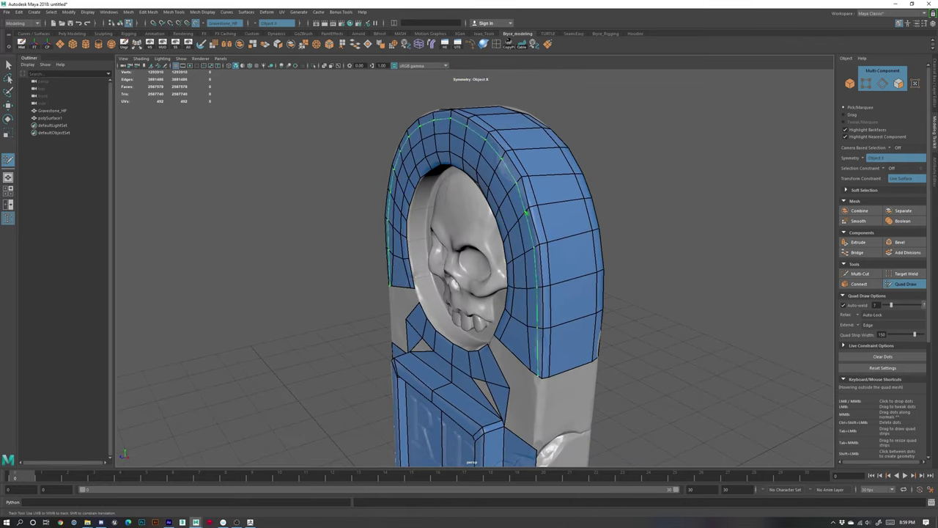
pyautogui.hotkey('ctrl', 'z')
# - Add an edge loop to the band beneath the skull and fill the mirrored gaps linking it to the arch
pyautogui.keyDown('alt'); pyautogui.moveTo(443, 189); pyautogui.dragTo(507, 155); pyautogui.keyUp('alt')
pyautogui.keyDown('alt'); pyautogui.moveTo(418, 294); pyautogui.dragTo(558, 307); pyautogui.keyUp('alt')
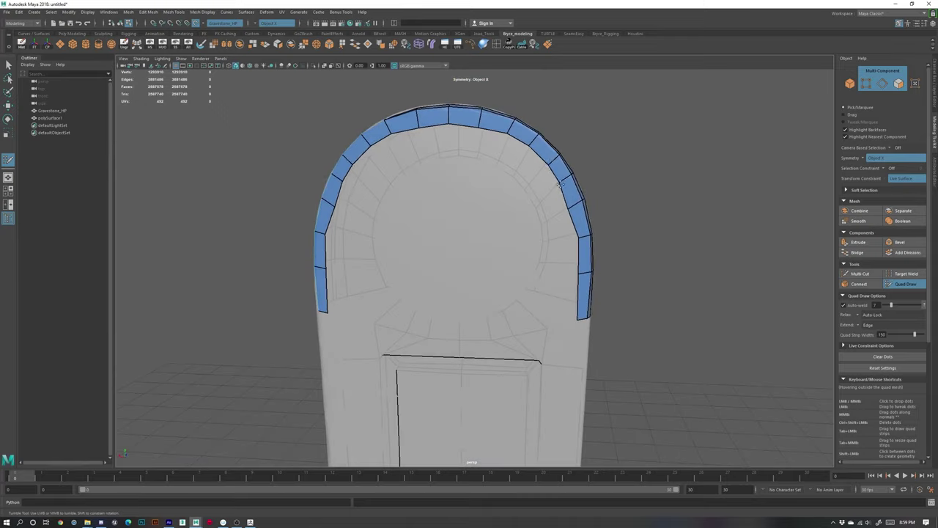
pyautogui.keyDown('alt'); pyautogui.moveTo(567, 211); pyautogui.dragTo(424, 236); pyautogui.keyUp('alt')
pyautogui.keyDown('alt'); pyautogui.moveTo(424, 237); pyautogui.dragTo(423, 323, button='middle'); pyautogui.keyUp('alt')
pyautogui.keyDown('alt'); pyautogui.moveTo(444, 253); pyautogui.dragTo(430, 272); pyautogui.keyUp('alt')
pyautogui.keyDown('alt'); pyautogui.moveTo(429, 272); pyautogui.dragTo(434, 158, button='middle'); pyautogui.keyUp('alt')
pyautogui.keyDown('alt'); pyautogui.moveTo(447, 160); pyautogui.dragTo(409, 184); pyautogui.keyUp('alt')
pyautogui.keyDown('alt'); pyautogui.moveTo(409, 185); pyautogui.dragTo(448, 224, button='middle'); pyautogui.keyUp('alt')
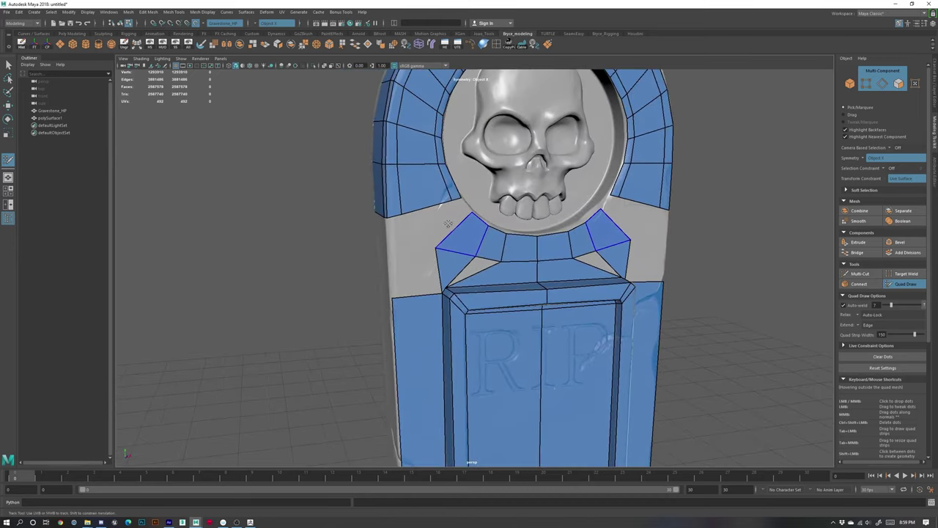
pyautogui.keyDown('ctrl'); pyautogui.click(471, 224); pyautogui.keyUp('ctrl')
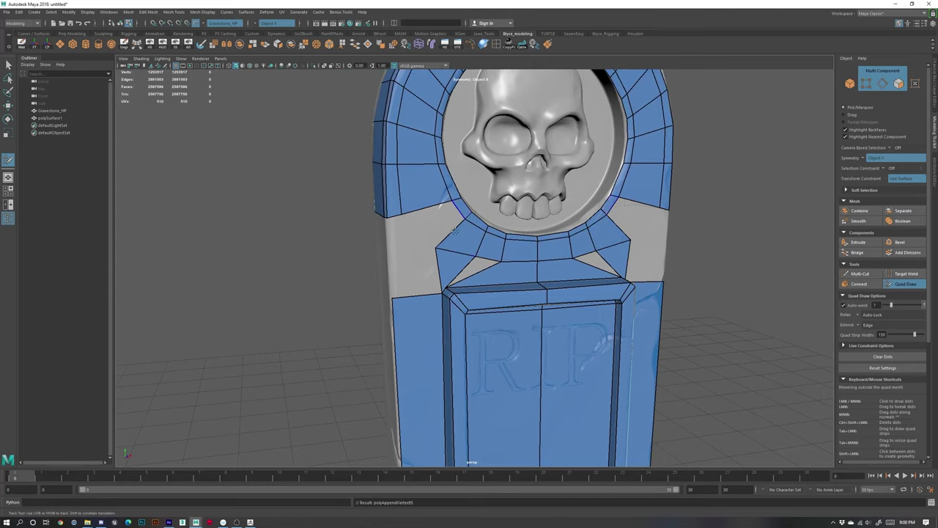
pyautogui.moveTo(434, 246); pyautogui.dragTo(443, 253)
# - Fill one tall mirrored quad on the gravestone's straight side below the arch and align its back corners with the slab edge
pyautogui.keyDown('alt'); pyautogui.moveTo(409, 285); pyautogui.dragTo(429, 280); pyautogui.keyUp('alt')
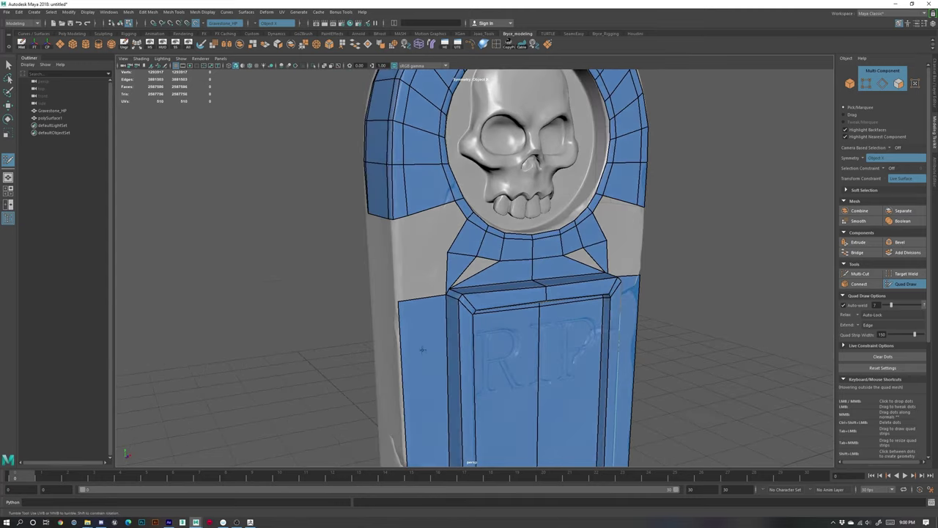
pyautogui.keyDown('alt'); pyautogui.moveTo(421, 348); pyautogui.dragTo(441, 216, button='middle'); pyautogui.keyUp('alt')
pyautogui.keyDown('alt'); pyautogui.moveTo(442, 215); pyautogui.dragTo(428, 227, button='right'); pyautogui.keyUp('alt')
pyautogui.keyDown('alt'); pyautogui.moveTo(427, 227); pyautogui.dragTo(382, 148); pyautogui.keyUp('alt')
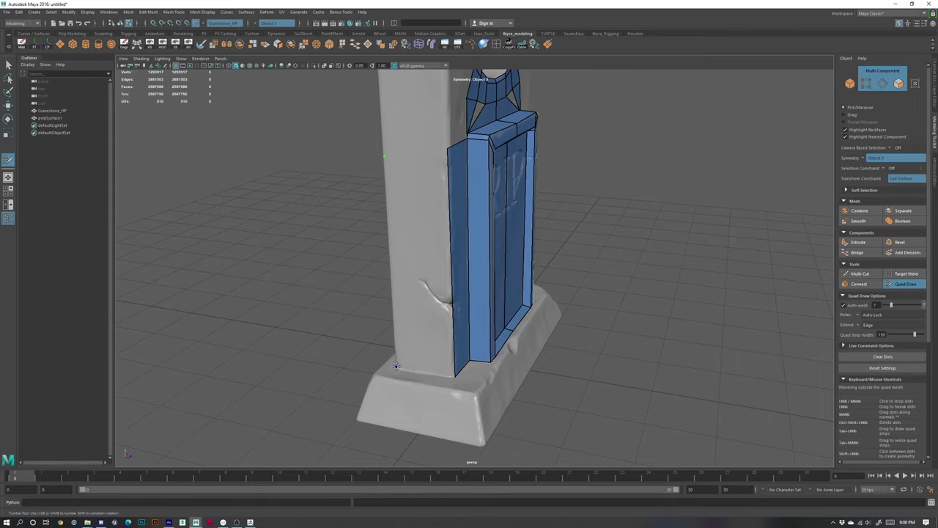
pyautogui.keyDown('shift'); pyautogui.click(423, 293); pyautogui.keyUp('shift')
pyautogui.keyDown('alt'); pyautogui.moveTo(423, 293); pyautogui.dragTo(477, 242); pyautogui.keyUp('alt')
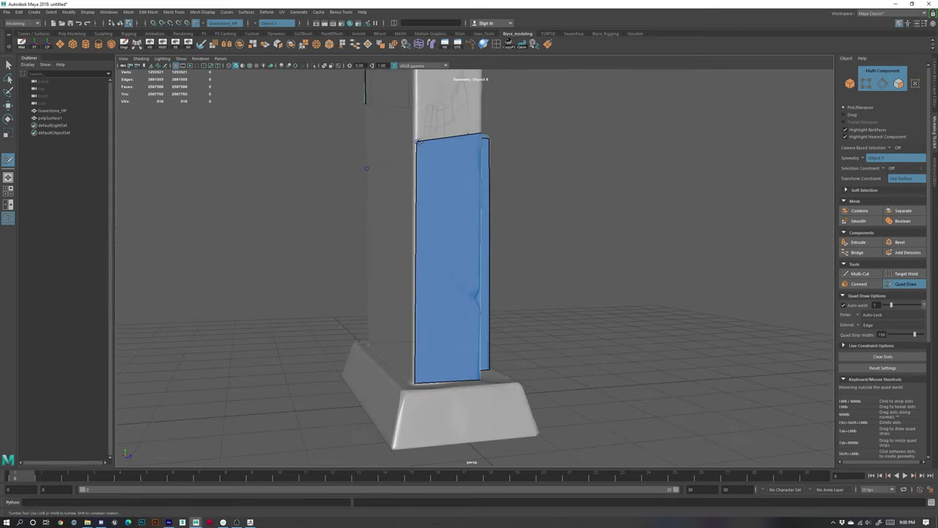
pyautogui.moveTo(418, 142); pyautogui.dragTo(418, 131)
pyautogui.moveTo(417, 381); pyautogui.dragTo(415, 382)
# - Fill the lower back of the gravestone with mirrored quads and align the bottom centre vertex with the slab edge
pyautogui.keyDown('alt'); pyautogui.moveTo(396, 330); pyautogui.dragTo(523, 342); pyautogui.keyUp('alt')
pyautogui.keyDown('alt'); pyautogui.moveTo(524, 342); pyautogui.dragTo(422, 286, button='right'); pyautogui.keyUp('alt')
pyautogui.keyDown('alt'); pyautogui.moveTo(421, 286); pyautogui.dragTo(449, 304); pyautogui.keyUp('alt')
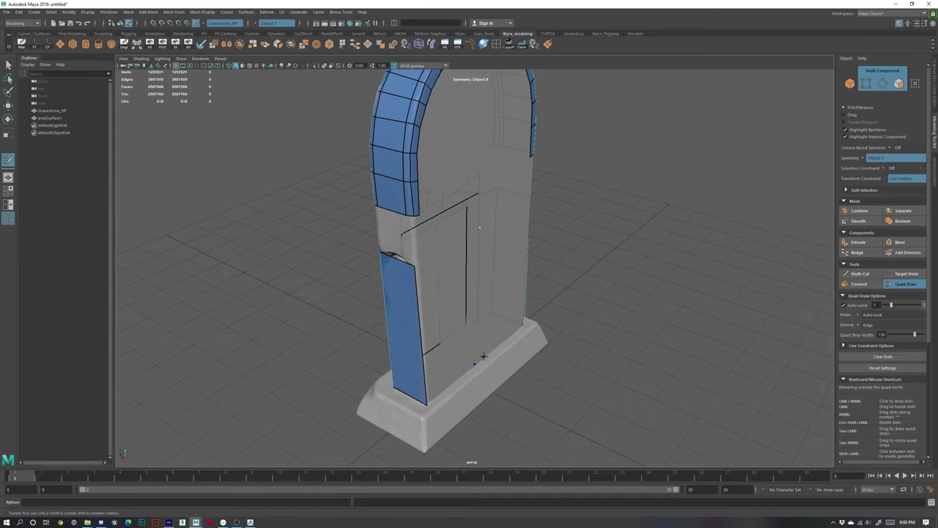
pyautogui.keyDown('shift'); pyautogui.click(439, 316); pyautogui.keyUp('shift')
pyautogui.keyDown('alt'); pyautogui.moveTo(517, 295); pyautogui.dragTo(464, 264); pyautogui.keyUp('alt')
pyautogui.moveTo(426, 337); pyautogui.dragTo(426, 342)
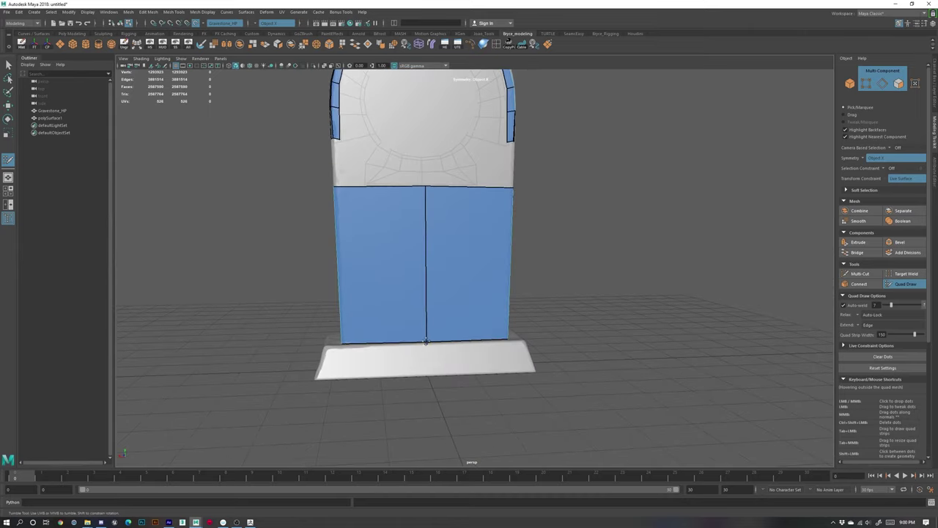
# - Examine the open band between the arch and the lower body on the back, side and front
pyautogui.keyDown('alt'); pyautogui.moveTo(405, 190); pyautogui.dragTo(469, 183); pyautogui.keyUp('alt')
pyautogui.keyDown('alt'); pyautogui.moveTo(470, 183); pyautogui.dragTo(416, 237, button='middle'); pyautogui.keyUp('alt')
pyautogui.keyDown('alt'); pyautogui.moveTo(415, 236); pyautogui.dragTo(402, 260); pyautogui.keyUp('alt')
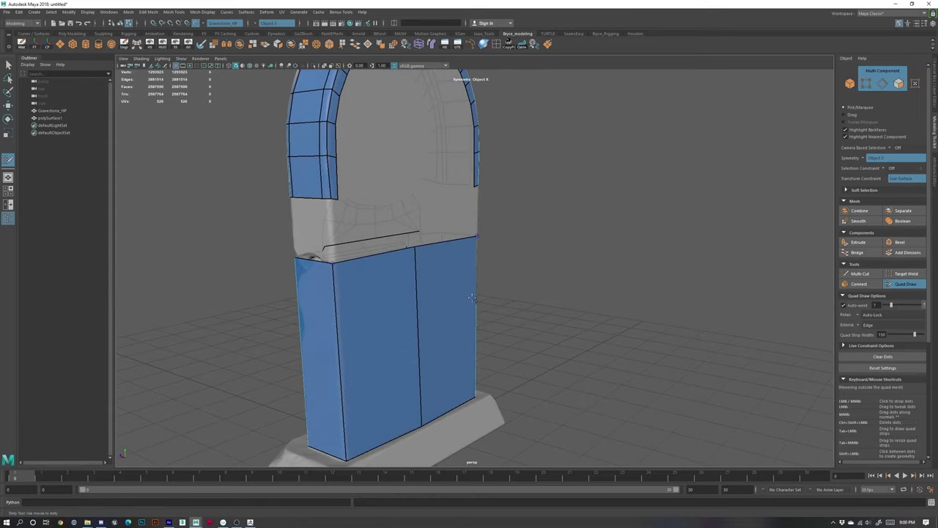
pyautogui.keyDown('alt'); pyautogui.moveTo(472, 298); pyautogui.dragTo(416, 312); pyautogui.keyUp('alt')
pyautogui.keyDown('alt'); pyautogui.moveTo(470, 234); pyautogui.dragTo(403, 261, button='middle'); pyautogui.keyUp('alt')
pyautogui.keyDown('alt'); pyautogui.moveTo(476, 275); pyautogui.dragTo(415, 232); pyautogui.keyUp('alt')
pyautogui.keyDown('alt'); pyautogui.moveTo(414, 232); pyautogui.dragTo(461, 260, button='right'); pyautogui.keyUp('alt')
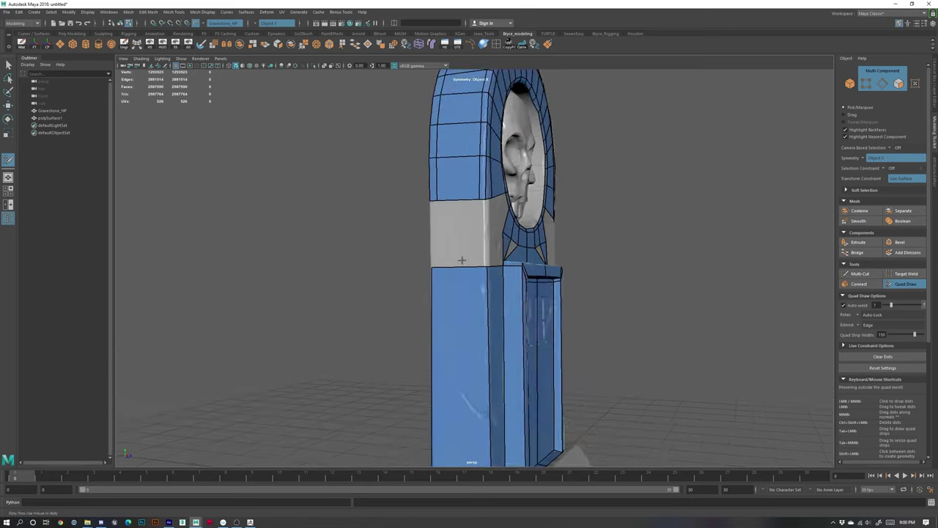
pyautogui.keyDown('alt'); pyautogui.moveTo(461, 259); pyautogui.dragTo(384, 265); pyautogui.keyUp('alt')
pyautogui.keyDown('alt'); pyautogui.moveTo(448, 291); pyautogui.dragTo(381, 289); pyautogui.keyUp('alt')
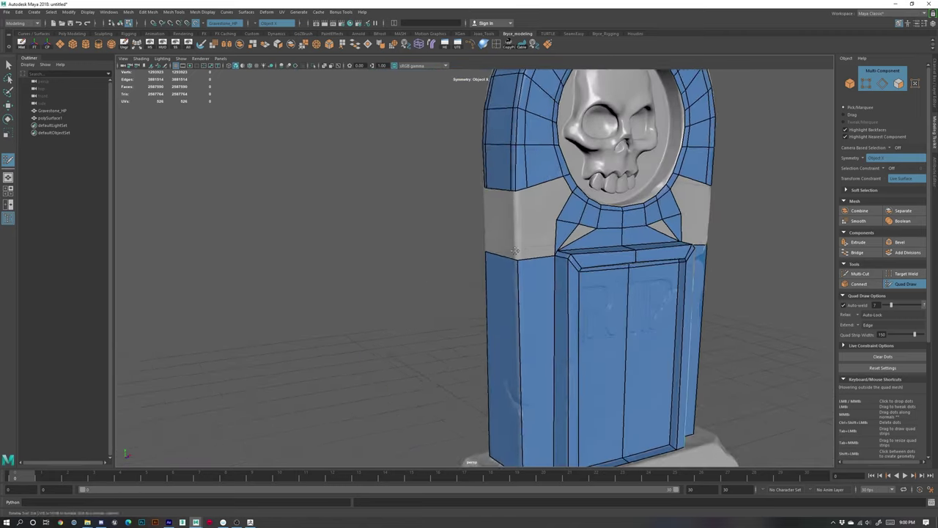
pyautogui.keyDown('alt'); pyautogui.moveTo(541, 261); pyautogui.dragTo(471, 274, button='middle'); pyautogui.keyUp('alt')
pyautogui.keyDown('alt'); pyautogui.moveTo(473, 281); pyautogui.dragTo(472, 272); pyautogui.keyUp('alt')
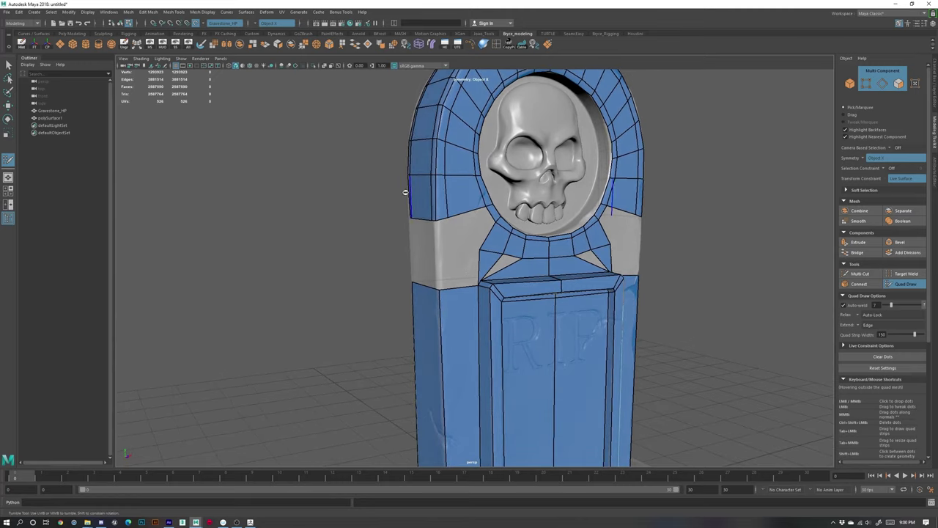
# - Insert a vertical edge loop on the lower side face, close to the back corner
pyautogui.keyDown('alt'); pyautogui.moveTo(450, 382); pyautogui.dragTo(460, 253, button='middle'); pyautogui.keyUp('alt')
pyautogui.keyDown('alt'); pyautogui.moveTo(418, 256); pyautogui.dragTo(488, 308); pyautogui.keyUp('alt')
pyautogui.keyDown('alt'); pyautogui.moveTo(462, 227); pyautogui.dragTo(469, 308, button='middle'); pyautogui.keyUp('alt')
pyautogui.keyDown('alt'); pyautogui.moveTo(453, 330); pyautogui.dragTo(469, 272); pyautogui.keyUp('alt')
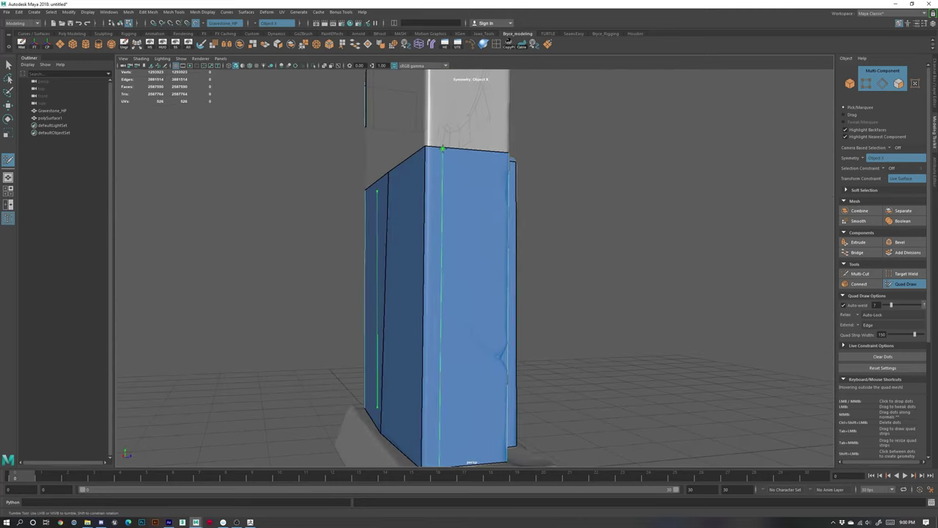
pyautogui.keyDown('ctrl'); pyautogui.click(431, 147); pyautogui.keyUp('ctrl')
pyautogui.keyDown('alt'); pyautogui.moveTo(457, 187); pyautogui.dragTo(402, 182); pyautogui.keyUp('alt')
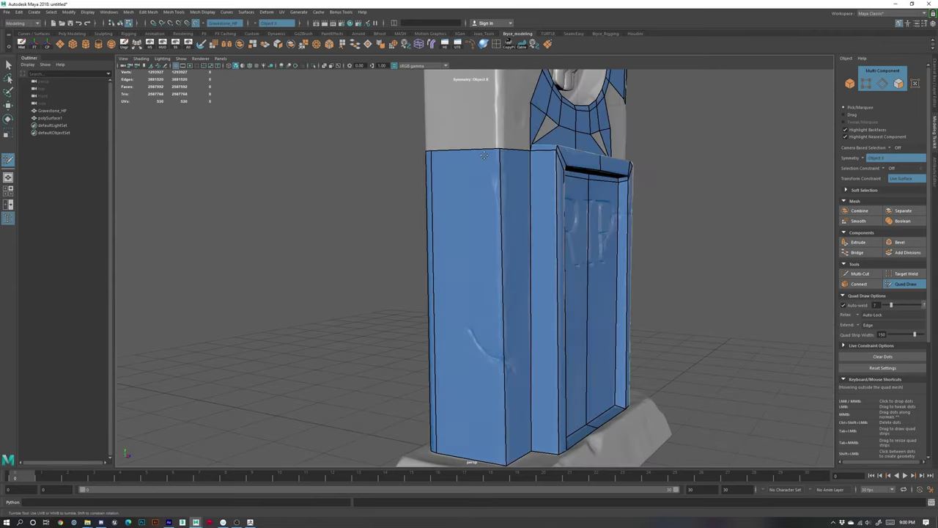
pyautogui.keyDown('ctrl'); pyautogui.click(494, 152); pyautogui.keyUp('ctrl')
pyautogui.keyDown('alt'); pyautogui.moveTo(462, 269); pyautogui.dragTo(492, 261); pyautogui.keyUp('alt')
pyautogui.hotkey('ctrl', 'z')
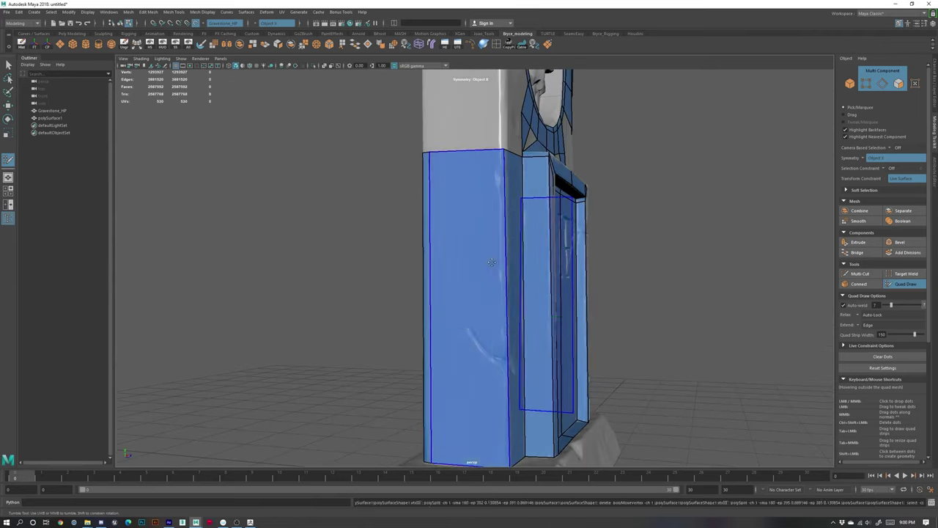
# - Insert vertical edge loops on both sides of the lower front corner and align the side loop's bottom vertex with the slab
pyautogui.keyDown('alt'); pyautogui.moveTo(492, 262); pyautogui.dragTo(475, 264, button='right'); pyautogui.keyUp('alt')
pyautogui.keyDown('alt'); pyautogui.moveTo(475, 254); pyautogui.dragTo(484, 276); pyautogui.keyUp('alt')
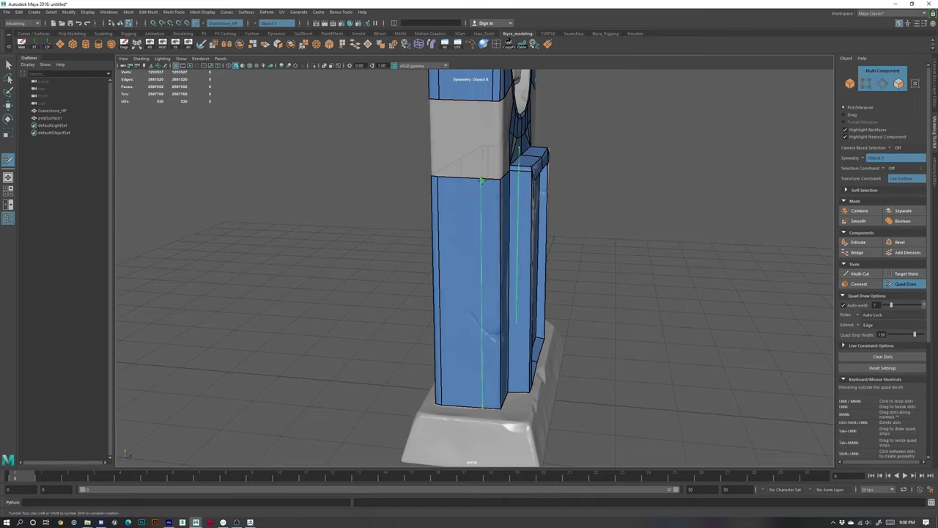
pyautogui.keyDown('ctrl'); pyautogui.click(490, 181); pyautogui.keyUp('ctrl')
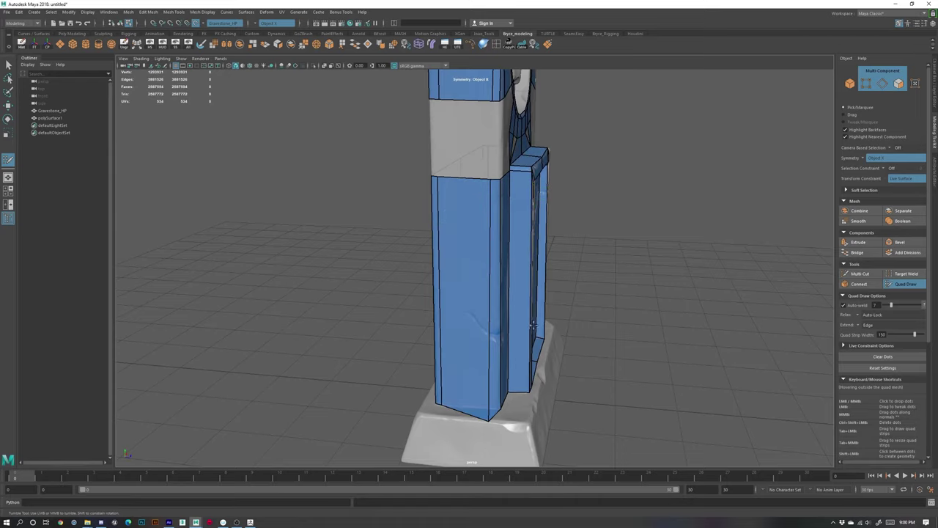
pyautogui.moveTo(490, 415)
pyautogui.mouseDown()
pyautogui.moveTo(491, 406)
pyautogui.moveTo(416, 366)
pyautogui.mouseUp()
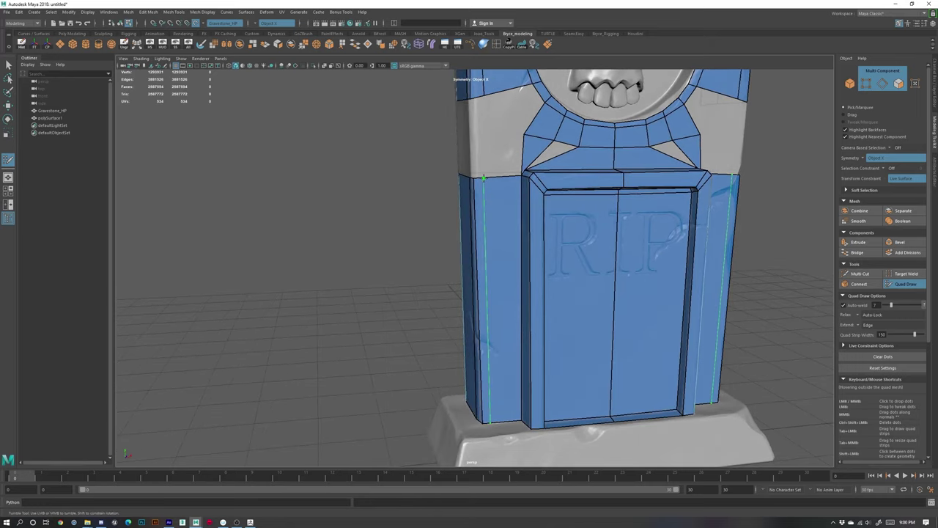
pyautogui.keyDown('ctrl'); pyautogui.click(483, 178); pyautogui.keyUp('ctrl')
# - Fill the wide mirrored quad on the side between the arch and the lower body
pyautogui.scroll(-3, 447, 249)
pyautogui.keyDown('alt'); pyautogui.moveTo(447, 250); pyautogui.dragTo(515, 261); pyautogui.keyUp('alt')
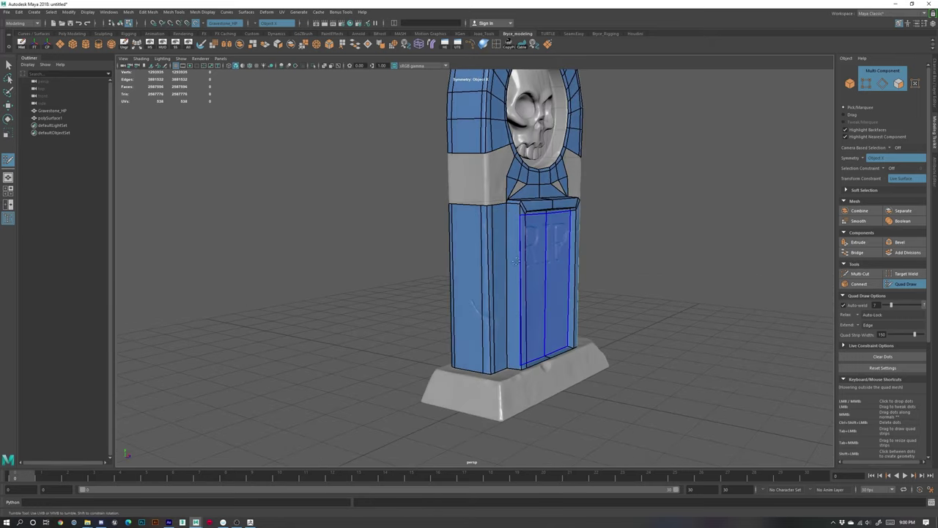
pyautogui.keyDown('alt'); pyautogui.moveTo(515, 261); pyautogui.dragTo(487, 302, button='middle'); pyautogui.keyUp('alt')
pyautogui.keyDown('alt'); pyautogui.moveTo(449, 253); pyautogui.dragTo(491, 249); pyautogui.keyUp('alt')
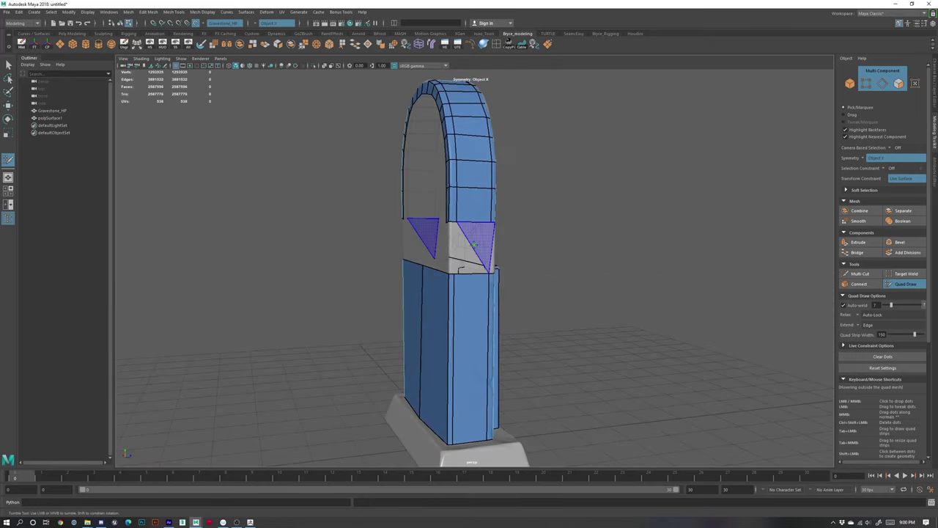
pyautogui.keyDown('shift'); pyautogui.click(474, 246); pyautogui.keyUp('shift')
pyautogui.hotkey('ctrl', 'z')
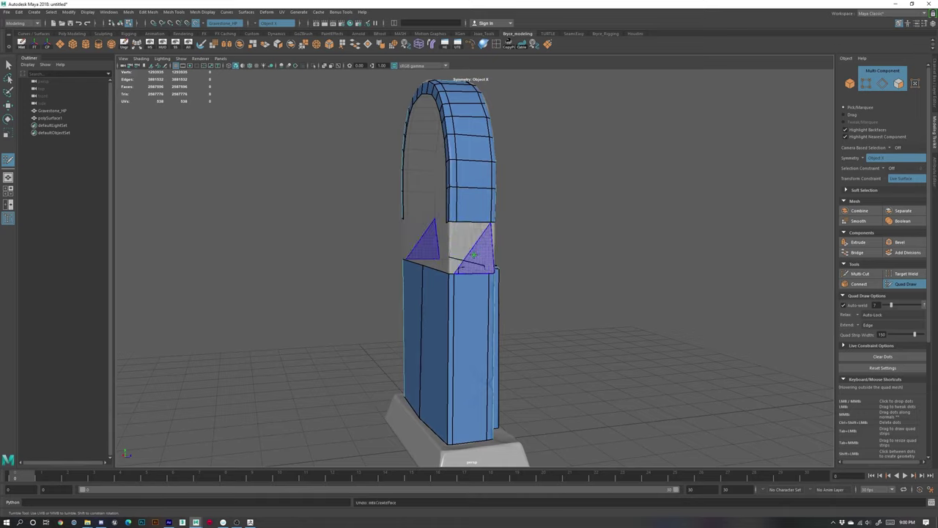
pyautogui.keyDown('shift'); pyautogui.click(475, 250); pyautogui.keyUp('shift')
# - Fill the narrow mirrored strips along the front corner between the arch and lower body, aligning their top vertices with the arch
pyautogui.scroll(3, 469, 249)
pyautogui.keyDown('alt'); pyautogui.moveTo(426, 241); pyautogui.dragTo(466, 236); pyautogui.keyUp('alt')
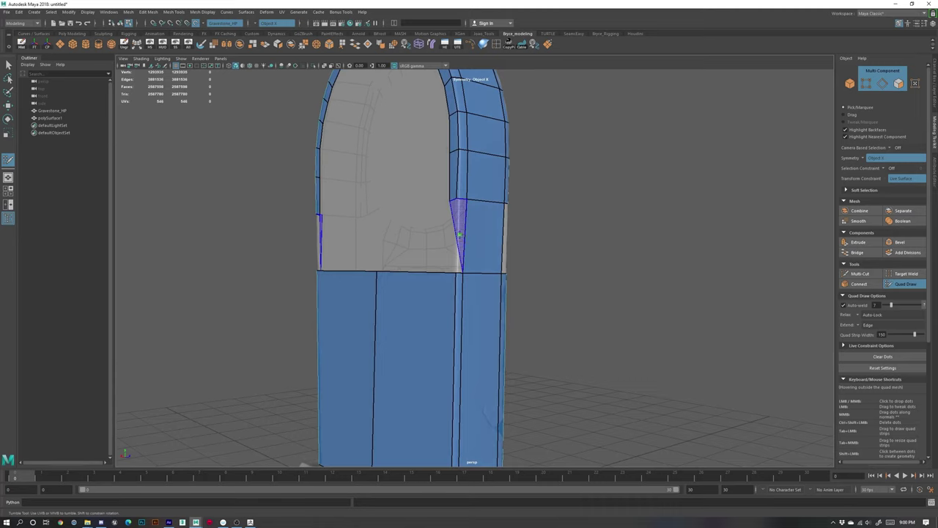
pyautogui.moveTo(508, 225)
pyautogui.keyDown('alt'); pyautogui.mouseDown()
pyautogui.moveTo(430, 217)
pyautogui.moveTo(441, 218)
pyautogui.mouseUp(); pyautogui.keyUp('alt')
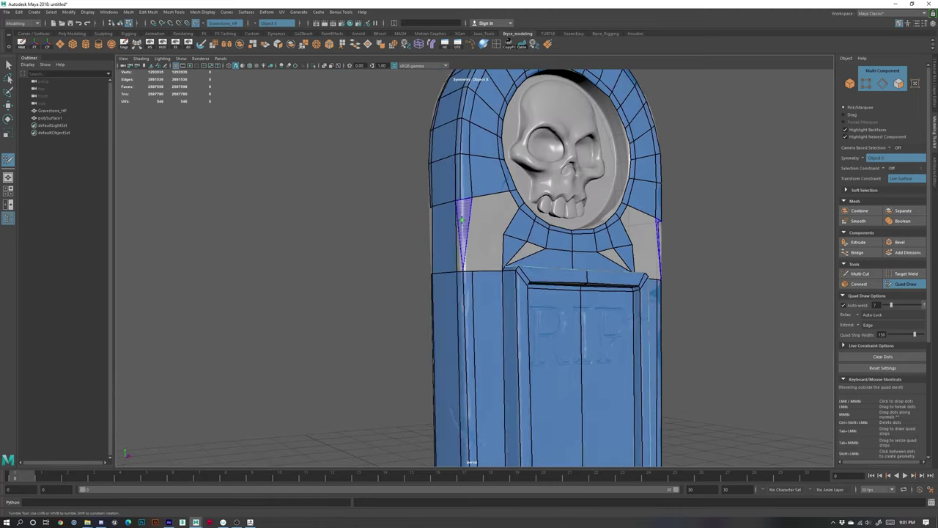
pyautogui.keyDown('alt'); pyautogui.moveTo(465, 234); pyautogui.dragTo(463, 260, button='right'); pyautogui.keyUp('alt')
pyautogui.keyDown('alt'); pyautogui.moveTo(463, 260); pyautogui.dragTo(471, 227); pyautogui.keyUp('alt')
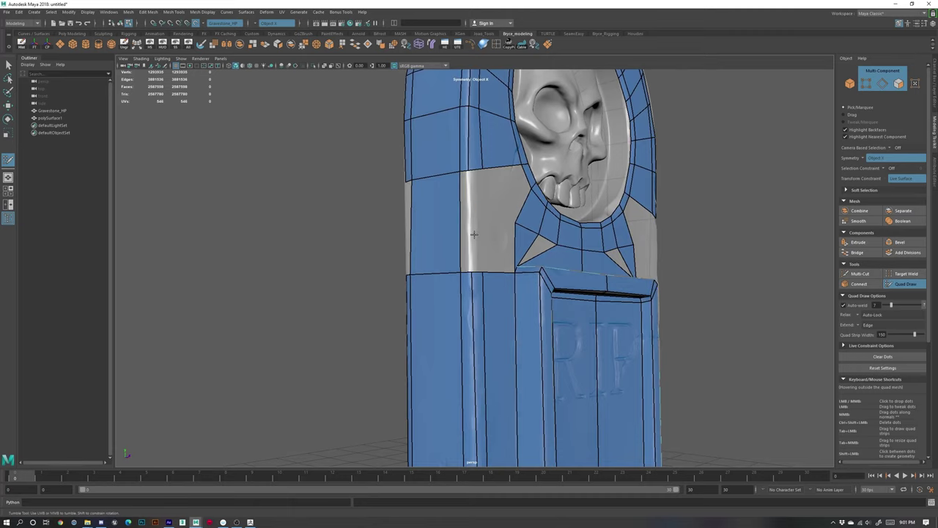
pyautogui.keyDown('alt'); pyautogui.moveTo(403, 223); pyautogui.dragTo(478, 232); pyautogui.keyUp('alt')
pyautogui.moveTo(539, 247)
pyautogui.keyDown('alt'); pyautogui.mouseDown()
pyautogui.moveTo(476, 254)
pyautogui.moveTo(483, 177)
pyautogui.mouseUp(); pyautogui.keyUp('alt')
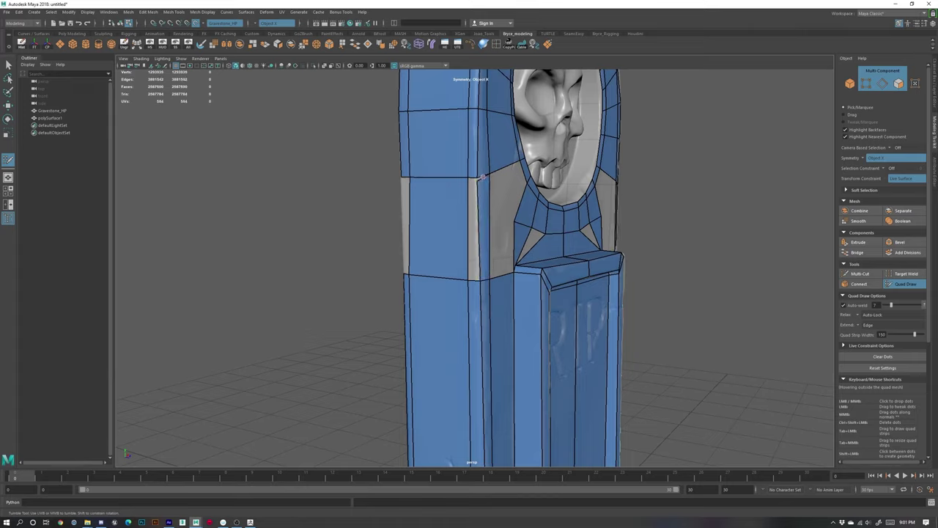
pyautogui.keyDown('shift'); pyautogui.click(475, 236); pyautogui.keyUp('shift')
pyautogui.moveTo(470, 180); pyautogui.dragTo(477, 179)
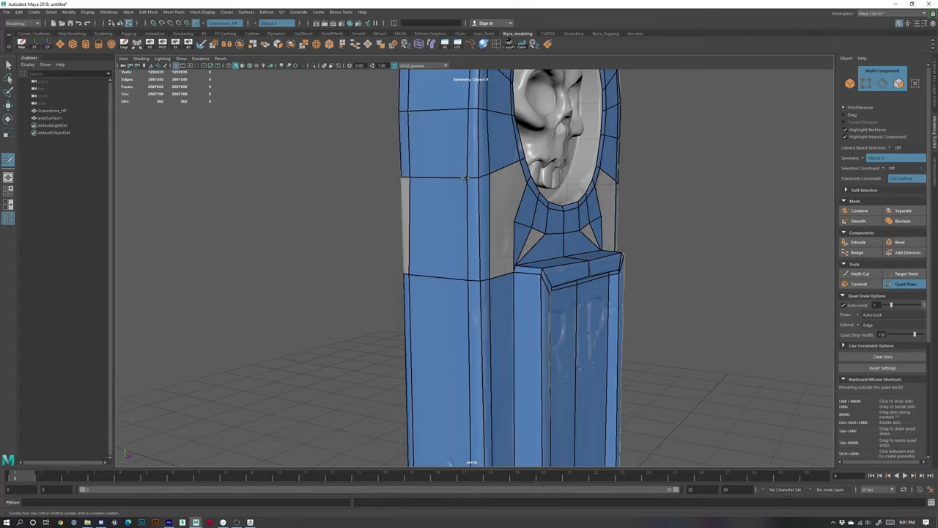
# - Bridge the narrow mirrored gap along the back corner up to the arch's corner vertices
pyautogui.keyDown('alt'); pyautogui.moveTo(498, 244); pyautogui.dragTo(561, 242); pyautogui.keyUp('alt')
pyautogui.moveTo(460, 276); pyautogui.dragTo(462, 277)
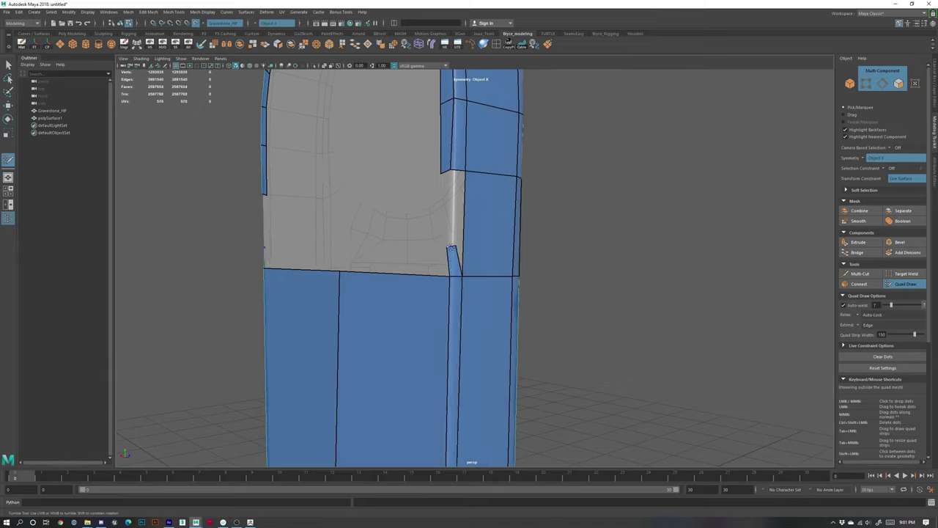
pyautogui.moveTo(451, 249); pyautogui.dragTo(458, 170)
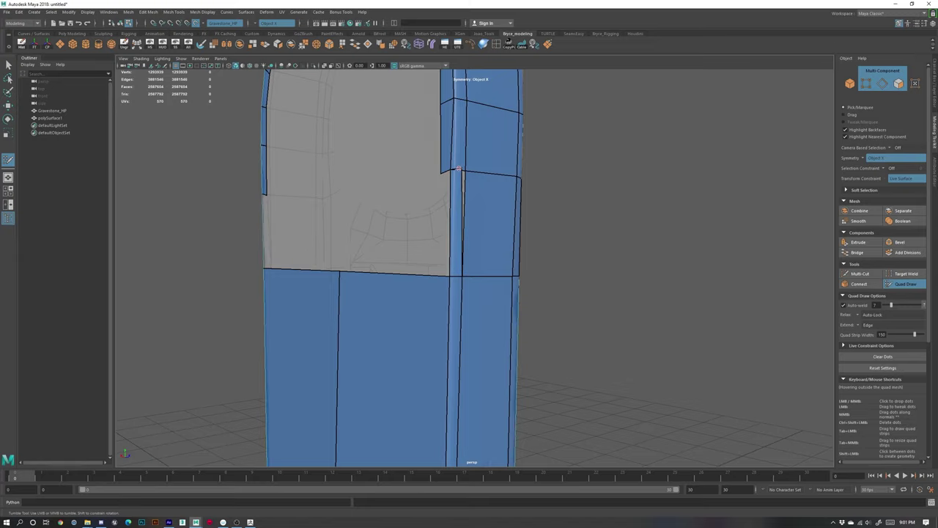
# - Insert a vertical edge loop near the lower back's outer edges and fill the mirrored quads linking it to the arch
pyautogui.keyDown('alt'); pyautogui.moveTo(446, 225); pyautogui.dragTo(488, 224); pyautogui.keyUp('alt')
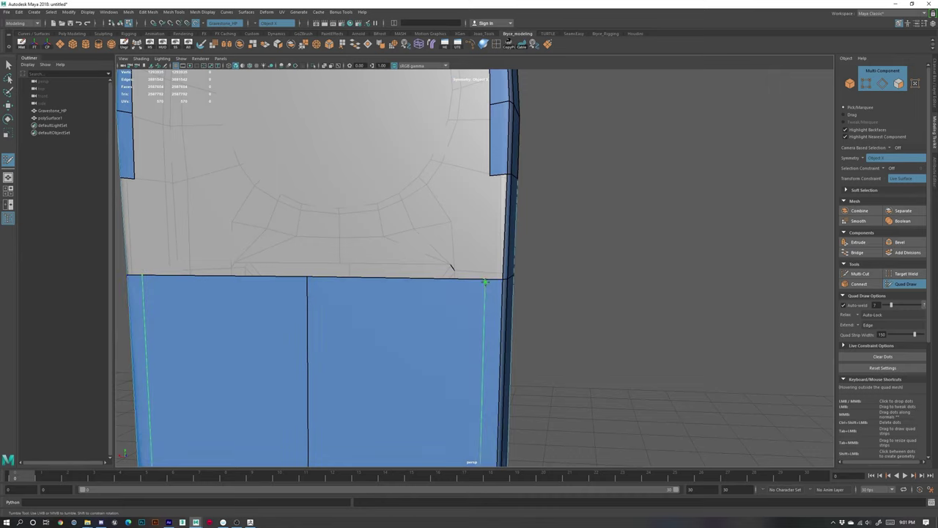
pyautogui.keyDown('ctrl'); pyautogui.click(486, 286); pyautogui.keyUp('ctrl')
pyautogui.keyDown('shift'); pyautogui.click(498, 225); pyautogui.keyUp('shift')
pyautogui.keyDown('alt'); pyautogui.moveTo(592, 337); pyautogui.dragTo(511, 304, button='right'); pyautogui.keyUp('alt')
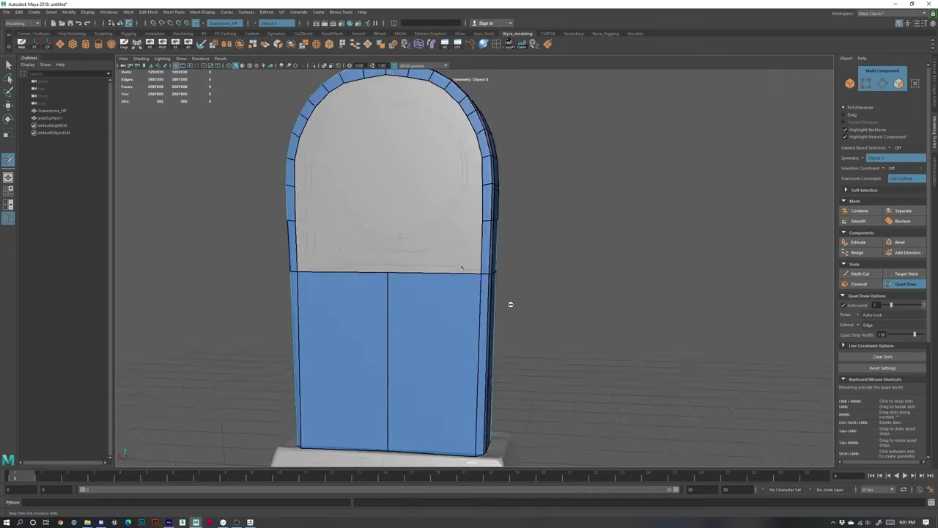
# - Examine the lower mesh where it meets the slab base and across the front for remaining gaps
pyautogui.keyDown('alt'); pyautogui.moveTo(511, 303); pyautogui.dragTo(463, 333); pyautogui.keyUp('alt')
pyautogui.keyDown('alt'); pyautogui.moveTo(462, 333); pyautogui.dragTo(453, 212, button='middle'); pyautogui.keyUp('alt')
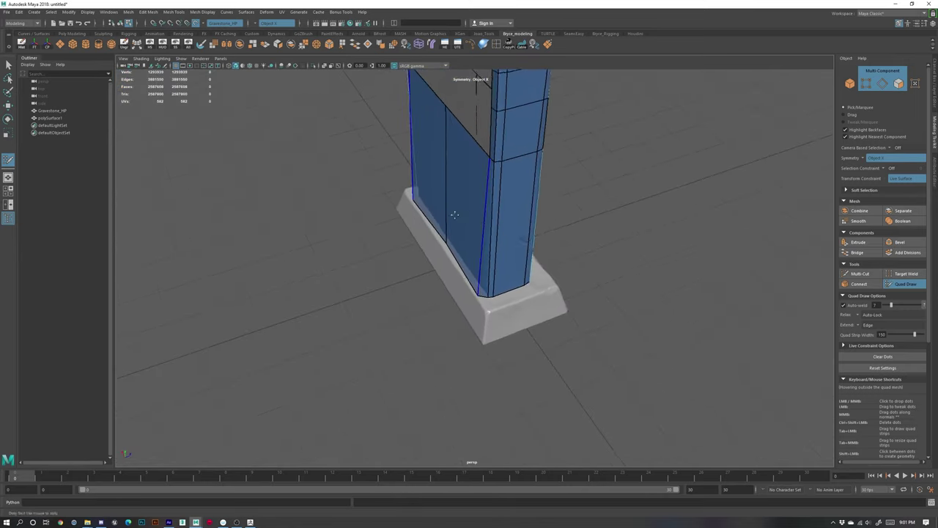
pyautogui.keyDown('alt'); pyautogui.moveTo(452, 212); pyautogui.dragTo(461, 282, button='right'); pyautogui.keyUp('alt')
pyautogui.moveTo(456, 274); pyautogui.dragTo(466, 270, button='middle')
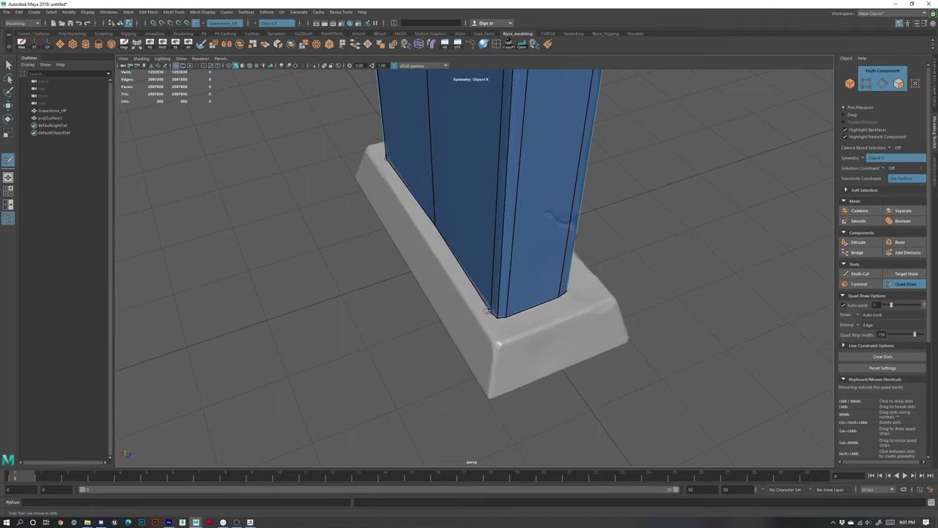
pyautogui.keyDown('alt'); pyautogui.moveTo(489, 308); pyautogui.dragTo(469, 297, button='right'); pyautogui.keyUp('alt')
pyautogui.keyDown('alt'); pyautogui.moveTo(551, 306); pyautogui.dragTo(463, 293); pyautogui.keyUp('alt')
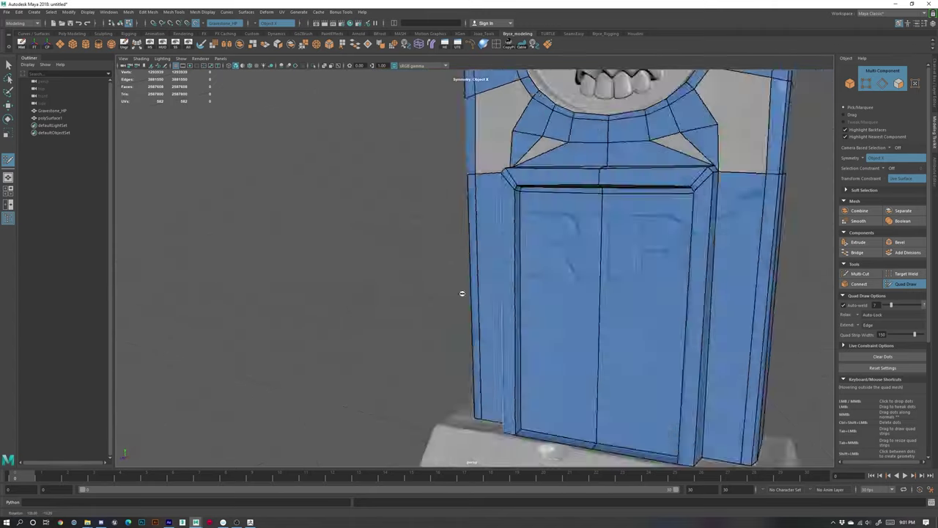
pyautogui.keyDown('alt'); pyautogui.moveTo(462, 293); pyautogui.dragTo(442, 323, button='right'); pyautogui.keyUp('alt')
pyautogui.keyDown('alt'); pyautogui.moveTo(442, 322); pyautogui.dragTo(394, 355, button='middle'); pyautogui.keyUp('alt')
pyautogui.keyDown('alt'); pyautogui.moveTo(566, 263); pyautogui.dragTo(416, 215, button='middle'); pyautogui.keyUp('alt')
pyautogui.keyDown('alt'); pyautogui.moveTo(546, 290); pyautogui.dragTo(496, 252); pyautogui.keyUp('alt')
pyautogui.keyDown('alt'); pyautogui.moveTo(497, 252); pyautogui.dragTo(464, 385, button='middle'); pyautogui.keyUp('alt')
# - Fill the remaining mirrored front gaps between the arch, the band beneath the skull and the RIP panel
pyautogui.keyDown('alt'); pyautogui.moveTo(461, 370); pyautogui.dragTo(514, 362, button='right'); pyautogui.keyUp('alt')
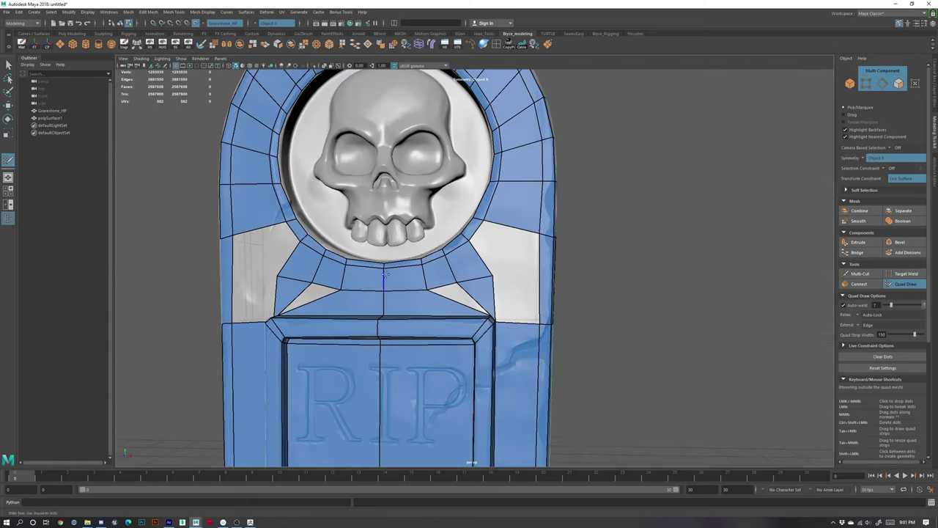
pyautogui.keyDown('alt'); pyautogui.moveTo(439, 323); pyautogui.dragTo(561, 318, button='middle'); pyautogui.keyUp('alt')
pyautogui.keyDown('alt'); pyautogui.moveTo(432, 272); pyautogui.dragTo(471, 279); pyautogui.keyUp('alt')
pyautogui.keyDown('shift'); pyautogui.click(417, 235); pyautogui.keyUp('shift')
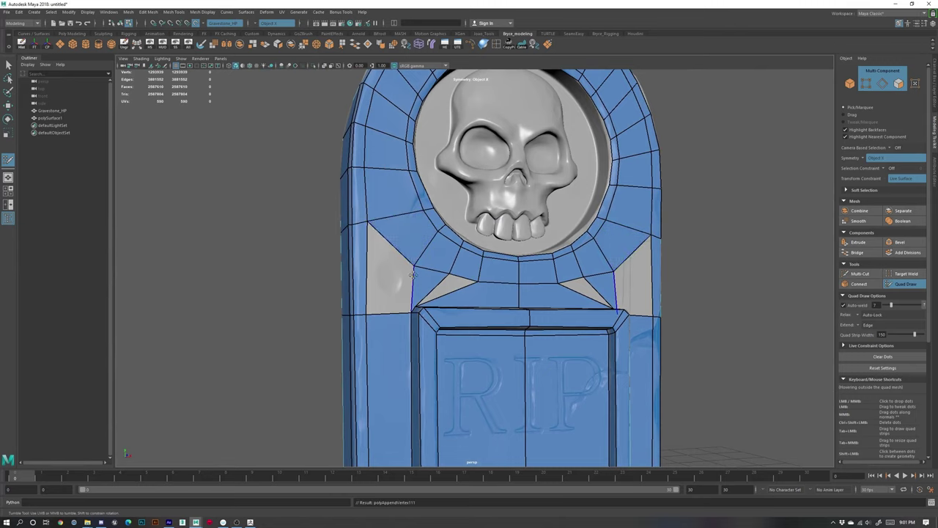
pyautogui.keyDown('shift'); pyautogui.click(400, 271); pyautogui.keyUp('shift')
pyautogui.keyDown('shift'); pyautogui.click(450, 286); pyautogui.keyUp('shift')
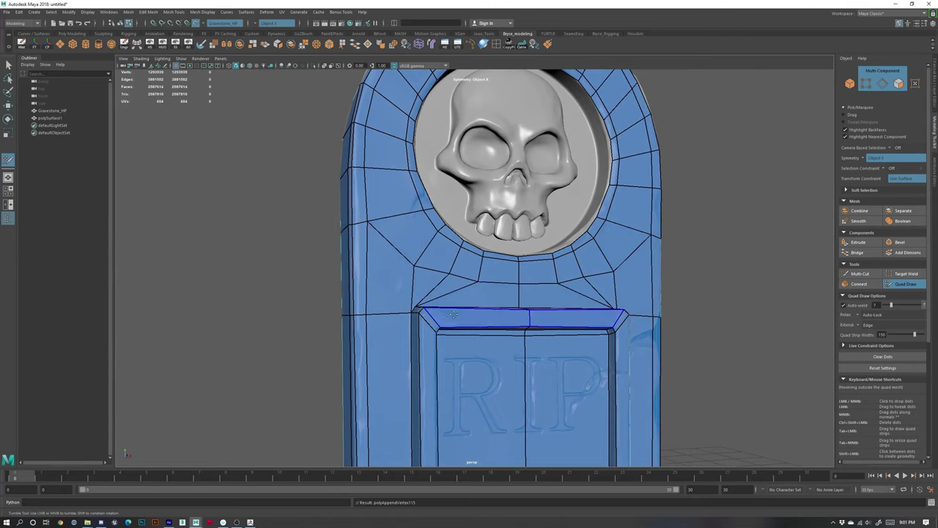
# - Try removing the mirrored faces between the skull band and the RIP panel's top corners, and refill the gaps
pyautogui.keyDown('alt'); pyautogui.moveTo(453, 315); pyautogui.dragTo(472, 314, button='right'); pyautogui.keyUp('alt')
pyautogui.keyDown('alt'); pyautogui.moveTo(440, 310); pyautogui.dragTo(429, 338); pyautogui.keyUp('alt')
pyautogui.keyDown('ctrl'); pyautogui.keyDown('shift'); pyautogui.click(400, 321); pyautogui.keyUp('shift'); pyautogui.keyUp('ctrl')
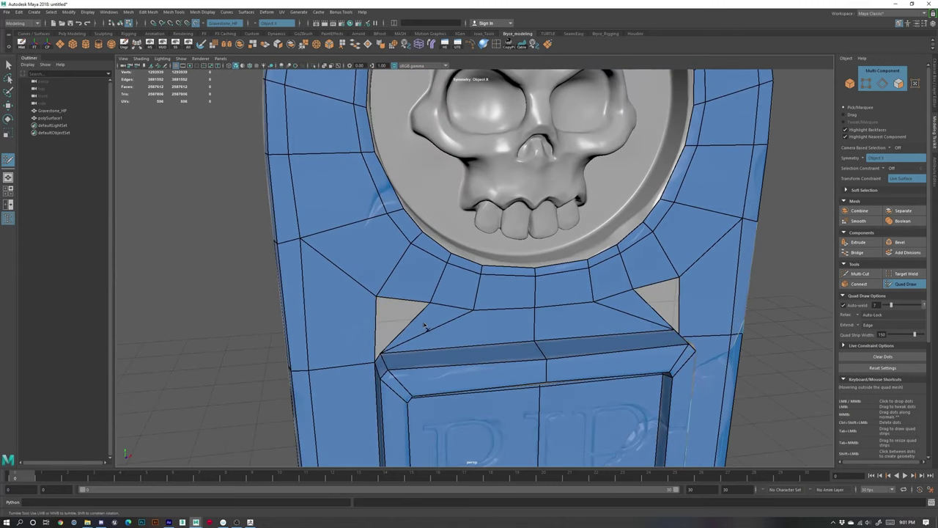
pyautogui.keyDown('ctrl'); pyautogui.keyDown('shift'); pyautogui.click(426, 327); pyautogui.keyUp('shift'); pyautogui.keyUp('ctrl')
pyautogui.keyDown('ctrl'); pyautogui.keyDown('shift'); pyautogui.click(445, 335); pyautogui.keyUp('shift'); pyautogui.keyUp('ctrl')
pyautogui.keyDown('shift'); pyautogui.click(477, 330); pyautogui.keyUp('shift')
pyautogui.keyDown('shift'); pyautogui.click(434, 322); pyautogui.keyUp('shift')
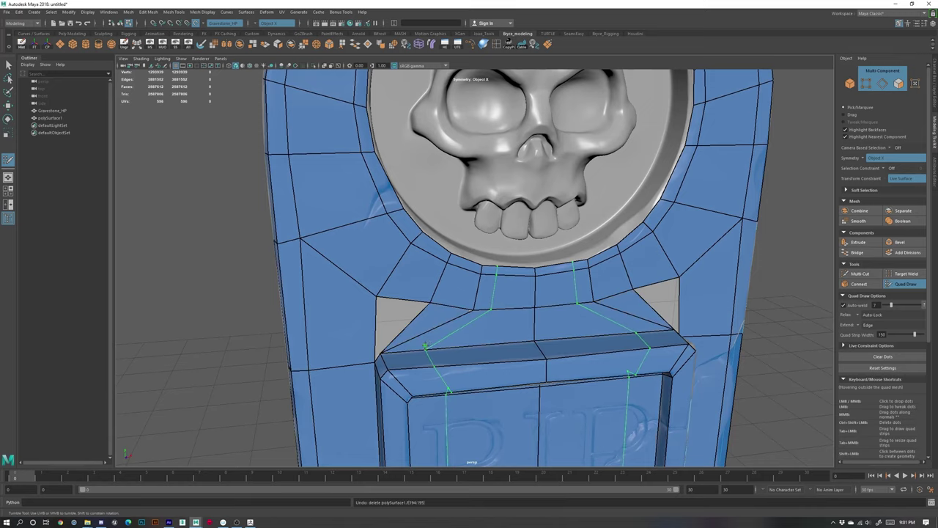
pyautogui.keyDown('shift'); pyautogui.click(397, 318); pyautogui.keyUp('shift')
# - Examine the covered front of the gravestone and the lower front edge where it meets the slab base
pyautogui.keyDown('alt'); pyautogui.moveTo(733, 348); pyautogui.dragTo(668, 357, button='right'); pyautogui.keyUp('alt')
pyautogui.keyDown('alt'); pyautogui.moveTo(623, 322); pyautogui.dragTo(595, 312); pyautogui.keyUp('alt')
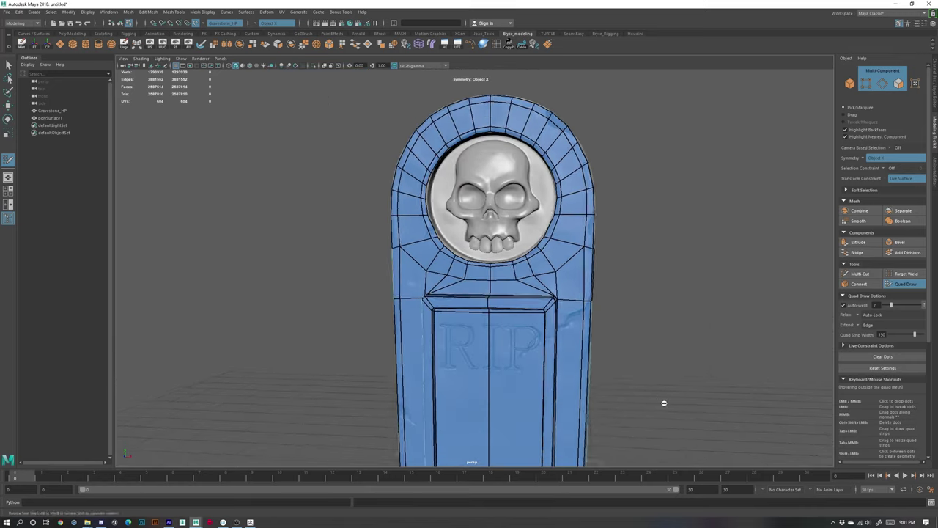
pyautogui.keyDown('alt'); pyautogui.moveTo(664, 403); pyautogui.dragTo(570, 332, button='right'); pyautogui.keyUp('alt')
pyautogui.keyDown('alt'); pyautogui.moveTo(569, 331); pyautogui.dragTo(563, 281, button='middle'); pyautogui.keyUp('alt')
pyautogui.keyDown('alt'); pyautogui.moveTo(564, 281); pyautogui.dragTo(634, 308, button='right'); pyautogui.keyUp('alt')
pyautogui.keyDown('alt'); pyautogui.moveTo(545, 374); pyautogui.dragTo(581, 421); pyautogui.keyUp('alt')
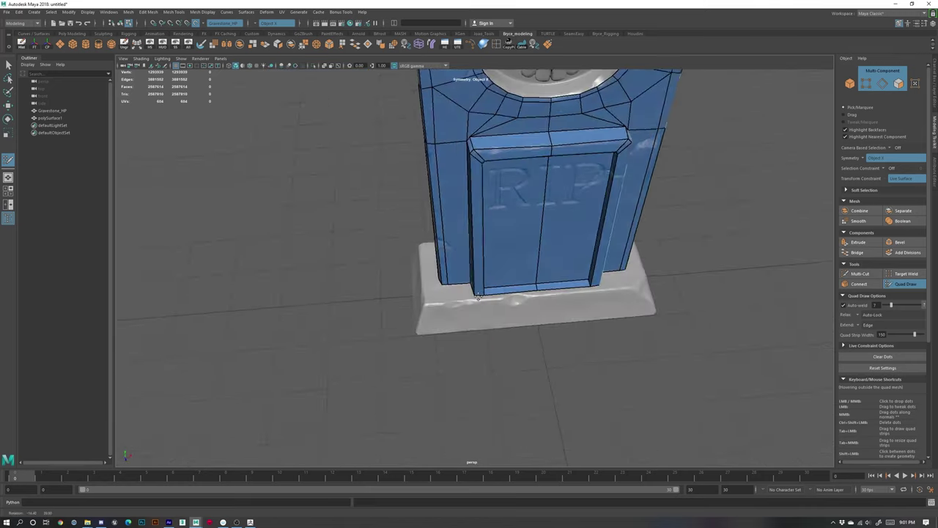
pyautogui.keyDown('alt'); pyautogui.moveTo(410, 338); pyautogui.dragTo(481, 340, button='right'); pyautogui.keyUp('alt')
pyautogui.keyDown('alt'); pyautogui.moveTo(481, 340); pyautogui.dragTo(473, 287, button='middle'); pyautogui.keyUp('alt')
pyautogui.keyDown('alt'); pyautogui.moveTo(492, 269); pyautogui.dragTo(471, 284); pyautogui.keyUp('alt')
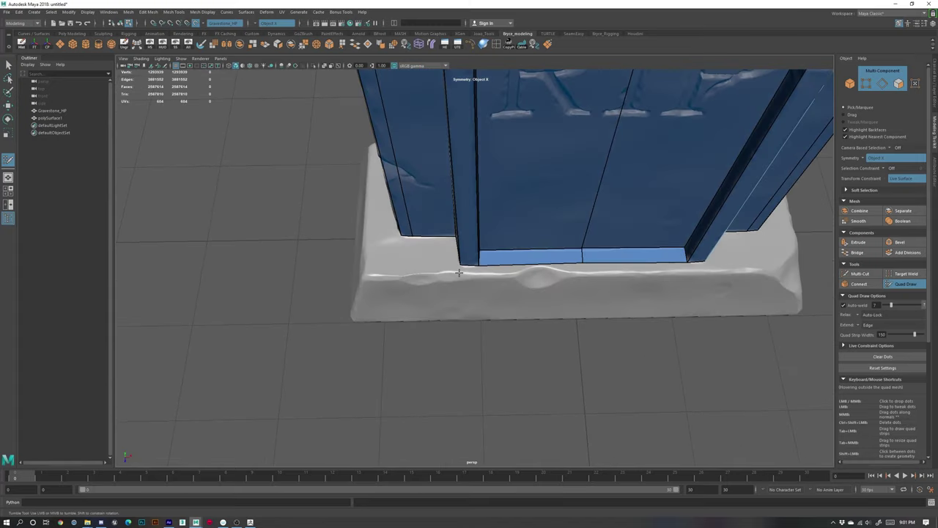
# - Fill the slab's front top ledge with mirrored quads from the RIP panel's lower edge out past the side pilasters
pyautogui.click(479, 273)
pyautogui.keyDown('shift'); pyautogui.click(553, 269); pyautogui.keyUp('shift')
pyautogui.keyDown('alt'); pyautogui.moveTo(401, 274); pyautogui.dragTo(447, 272); pyautogui.keyUp('alt')
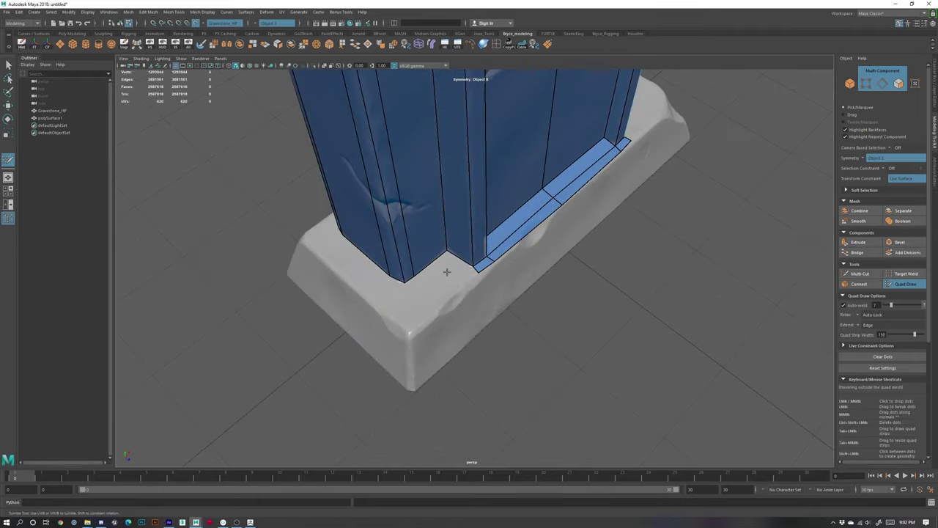
pyautogui.keyDown('shift'); pyautogui.click(443, 271); pyautogui.keyUp('shift')
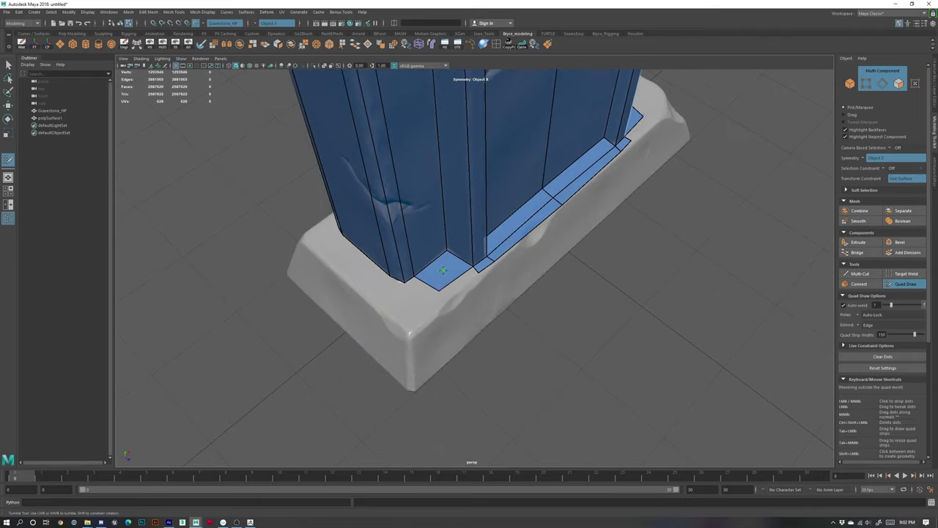
pyautogui.keyDown('shift'); pyautogui.click(460, 285); pyautogui.keyUp('shift')
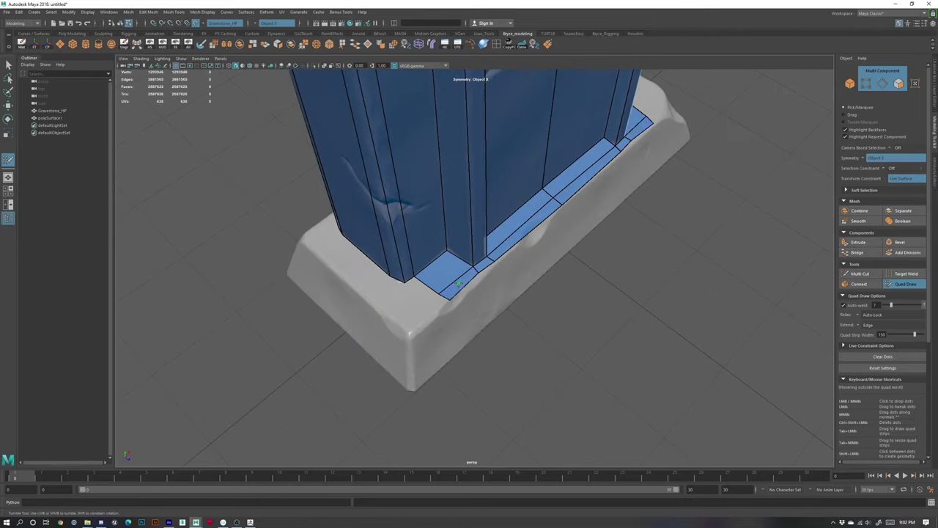
# - Wrap mirrored quads around the slab's front top corners, moving the outer points out to the corner of the ledge
pyautogui.click(414, 299)
pyautogui.moveTo(413, 299); pyautogui.dragTo(413, 312)
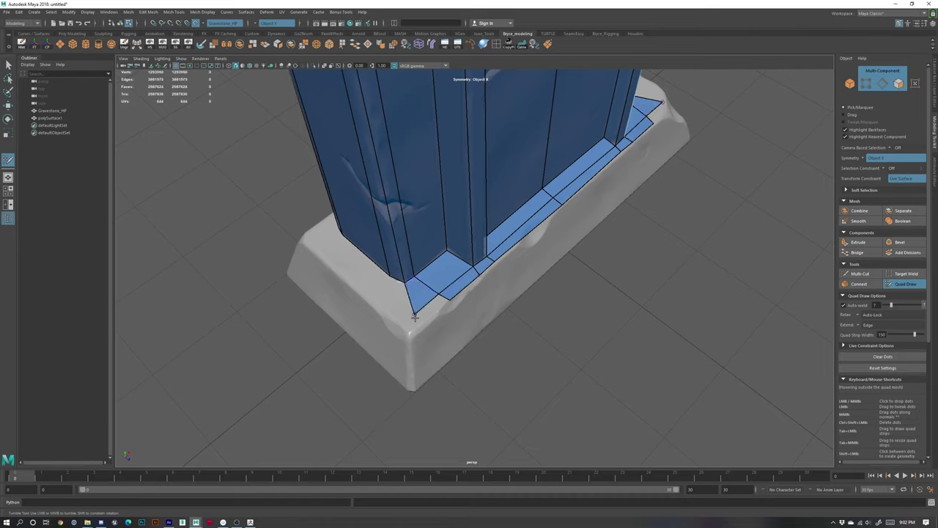
pyautogui.keyDown('shift'); pyautogui.click(431, 303); pyautogui.keyUp('shift')
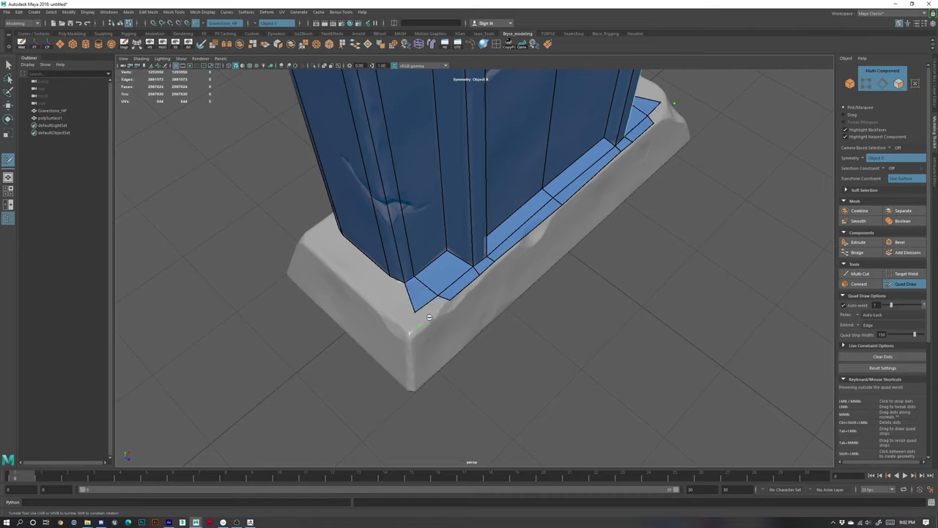
pyautogui.hotkey('ctrl', 'z')
pyautogui.moveTo(448, 300)
pyautogui.mouseDown()
pyautogui.moveTo(433, 316)
pyautogui.moveTo(424, 302)
pyautogui.moveTo(411, 316)
pyautogui.mouseUp()
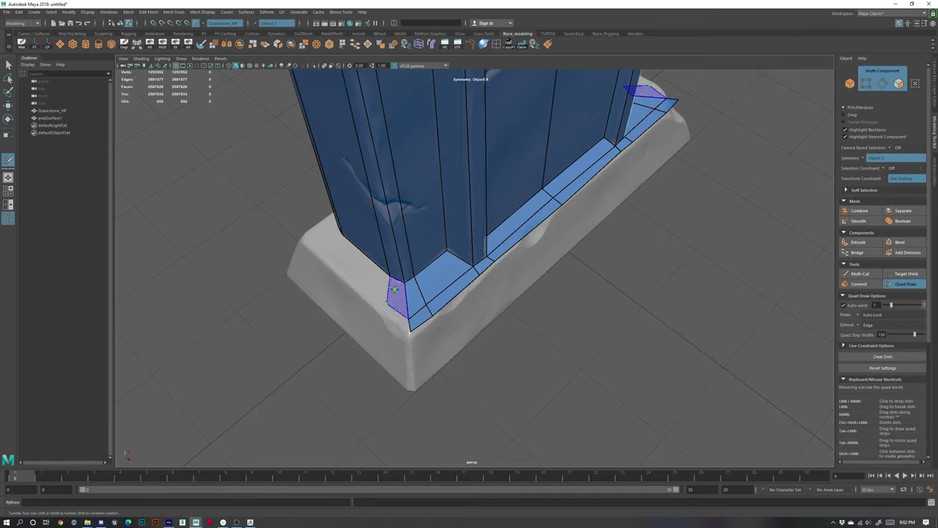
pyautogui.keyDown('shift'); pyautogui.click(396, 293); pyautogui.keyUp('shift')
pyautogui.click(382, 309)
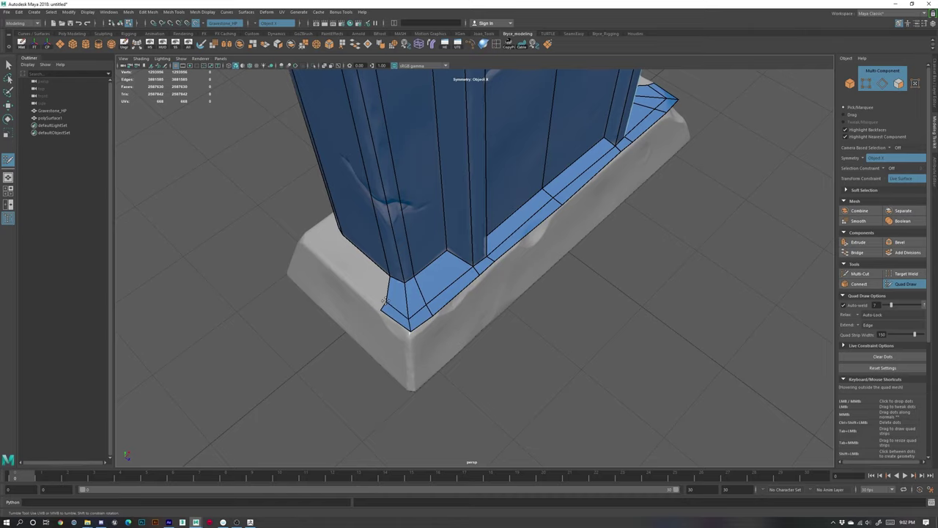
# - Fill the slab's side top ledges with two rows of quads and align their outer points with the ledge edge
pyautogui.keyDown('alt'); pyautogui.moveTo(370, 287); pyautogui.dragTo(446, 319); pyautogui.keyUp('alt')
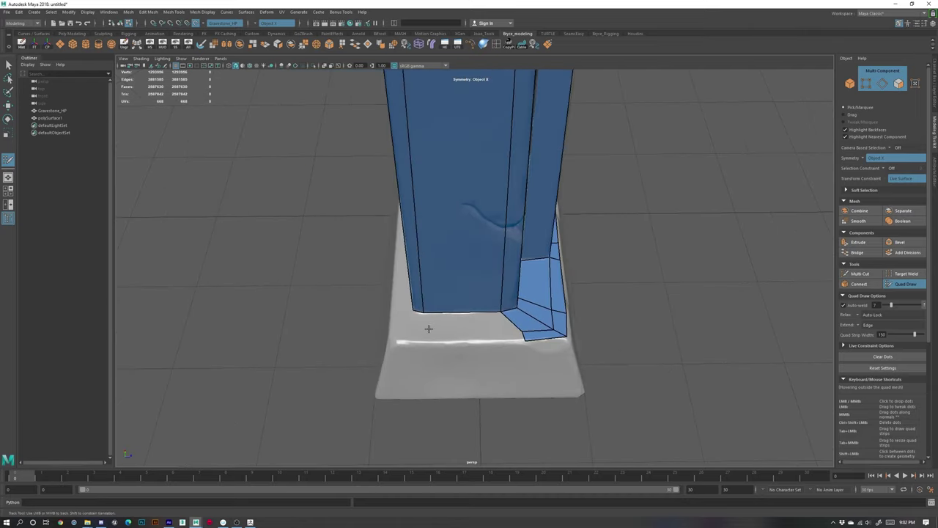
pyautogui.click(430, 328)
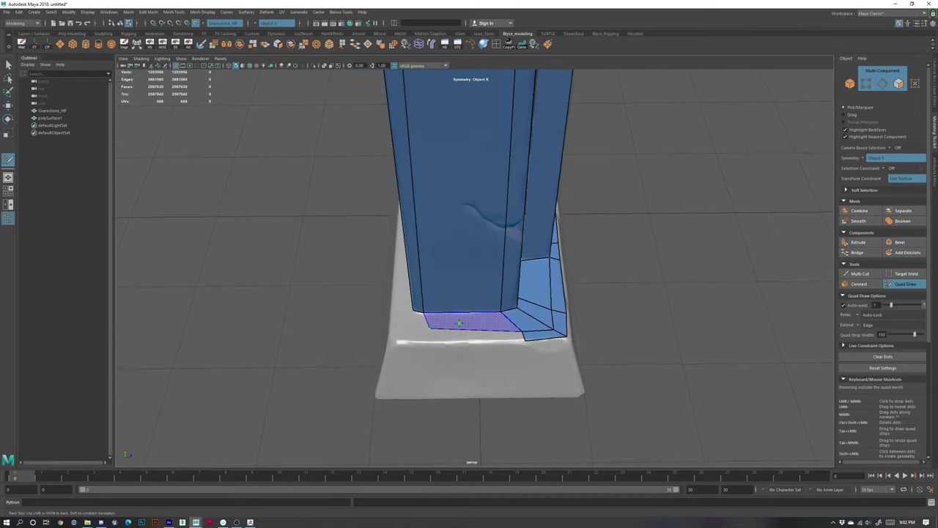
pyautogui.click(423, 340)
pyautogui.moveTo(425, 341); pyautogui.dragTo(425, 342)
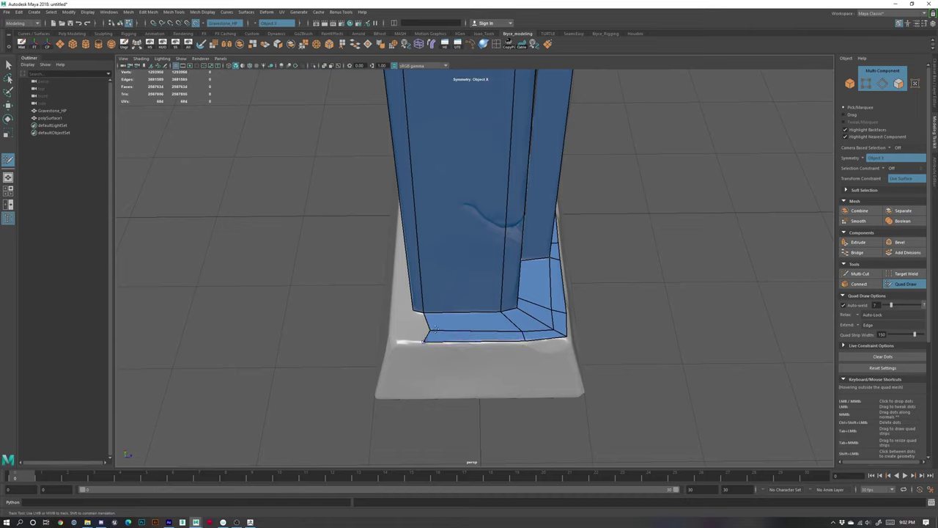
pyautogui.moveTo(566, 337); pyautogui.dragTo(569, 341)
pyautogui.moveTo(420, 330)
pyautogui.mouseDown()
pyautogui.moveTo(400, 340)
pyautogui.moveTo(454, 350)
pyautogui.moveTo(447, 350)
pyautogui.mouseUp()
# - Build mirrored quads around the slab's back top corners and adjust the outermost corner point
pyautogui.moveTo(521, 357)
pyautogui.keyDown('alt'); pyautogui.mouseDown()
pyautogui.moveTo(469, 368)
pyautogui.moveTo(484, 365)
pyautogui.moveTo(481, 349)
pyautogui.mouseUp(); pyautogui.keyUp('alt')
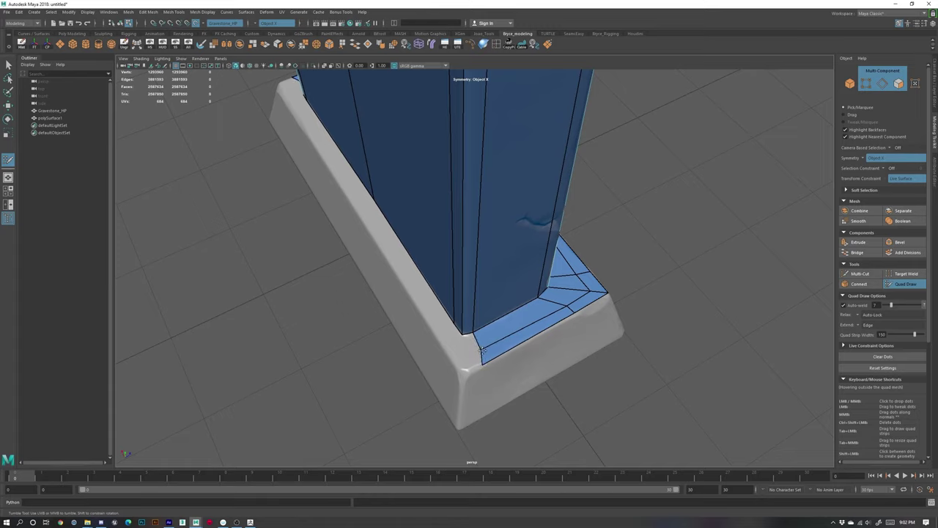
pyautogui.click(466, 357)
pyautogui.keyDown('shift'); pyautogui.click(469, 345); pyautogui.keyUp('shift')
pyautogui.click(448, 336)
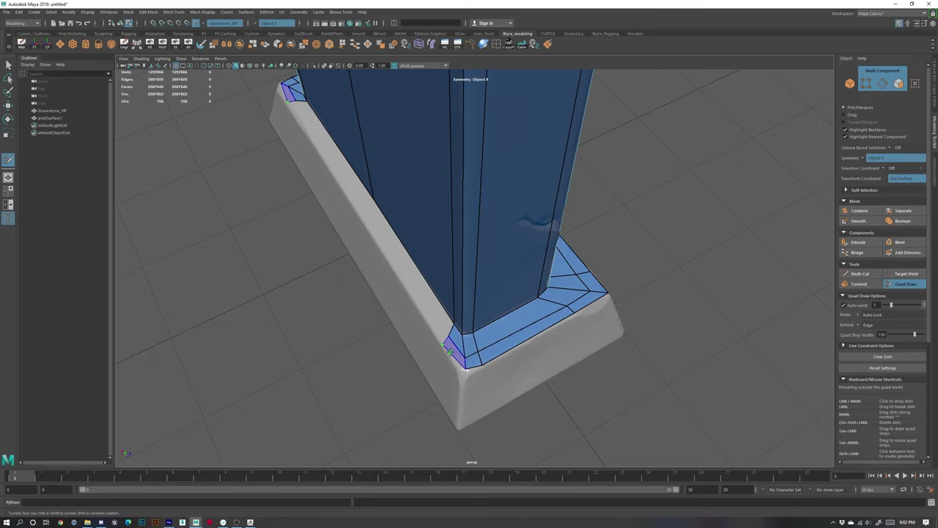
pyautogui.moveTo(464, 371); pyautogui.dragTo(464, 374)
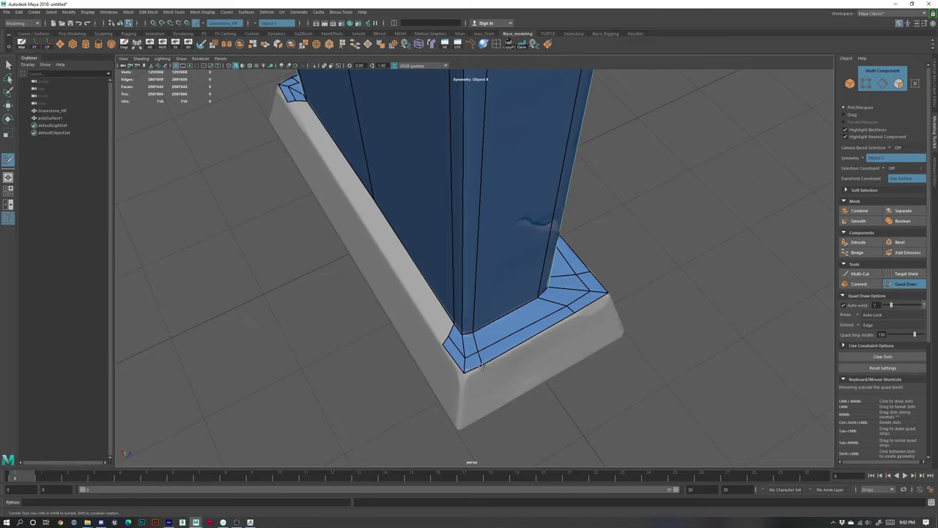
# - Fill the slab's back top ledge with two rows of mirrored quads joined at the centre line
pyautogui.keyDown('alt'); pyautogui.moveTo(453, 338); pyautogui.dragTo(517, 330); pyautogui.keyUp('alt')
pyautogui.keyDown('alt'); pyautogui.moveTo(392, 297); pyautogui.dragTo(482, 287, button='middle'); pyautogui.keyUp('alt')
pyautogui.keyDown('alt'); pyautogui.moveTo(385, 295); pyautogui.dragTo(408, 293); pyautogui.keyUp('alt')
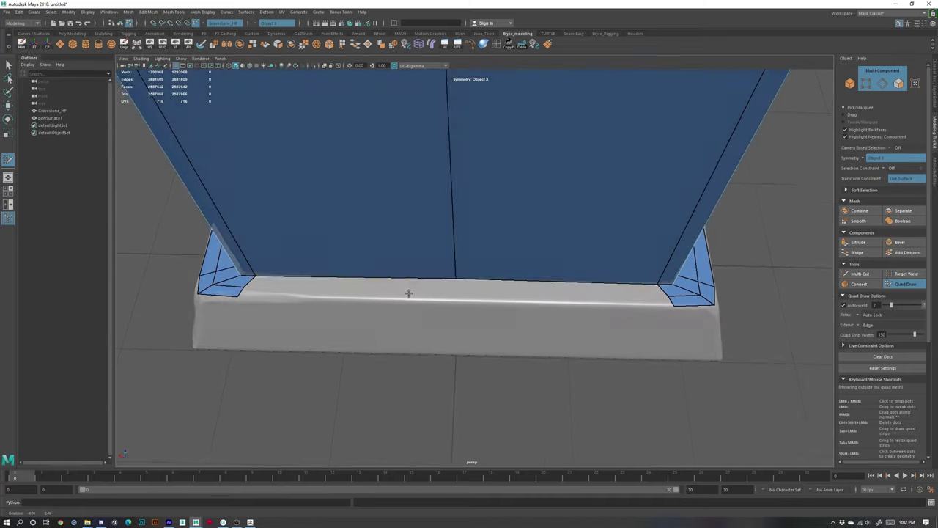
pyautogui.keyDown('shift'); pyautogui.click(429, 288); pyautogui.keyUp('shift')
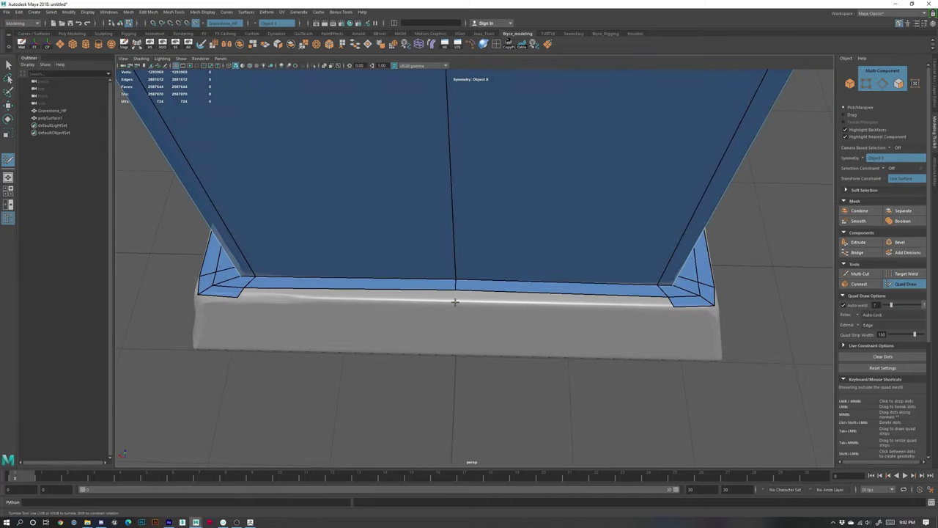
pyautogui.keyDown('shift'); pyautogui.click(429, 296); pyautogui.keyUp('shift')
# - Try extending the ledge's border edge loop down the slab's sloped sides in two rows, and undo it
pyautogui.moveTo(452, 325)
pyautogui.keyDown('alt'); pyautogui.mouseDown()
pyautogui.moveTo(366, 297)
pyautogui.moveTo(418, 318)
pyautogui.mouseUp(); pyautogui.keyUp('alt')
pyautogui.moveTo(489, 336)
pyautogui.keyDown('alt'); pyautogui.mouseDown()
pyautogui.moveTo(461, 345)
pyautogui.moveTo(478, 330)
pyautogui.mouseUp(); pyautogui.keyUp('alt')
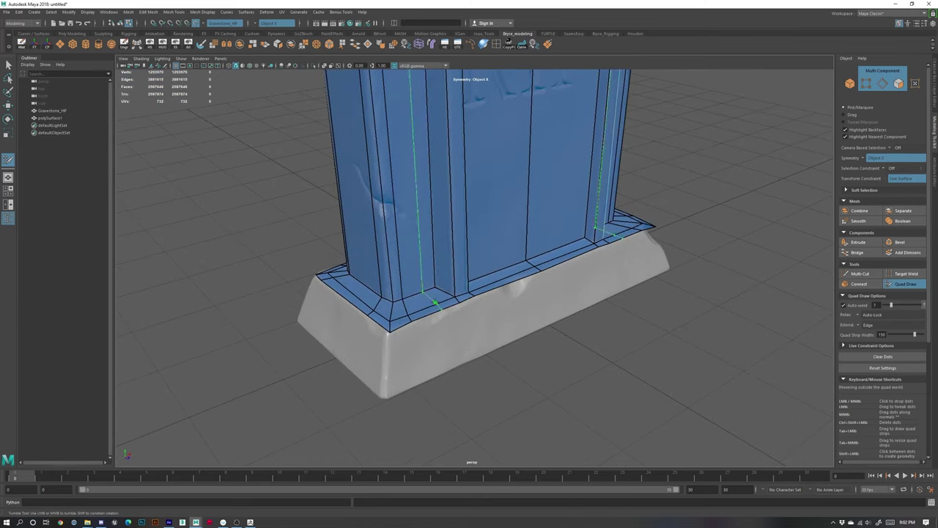
pyautogui.moveTo(440, 314); pyautogui.dragTo(439, 321, button='middle')
pyautogui.moveTo(443, 345); pyautogui.dragTo(454, 374, button='middle')
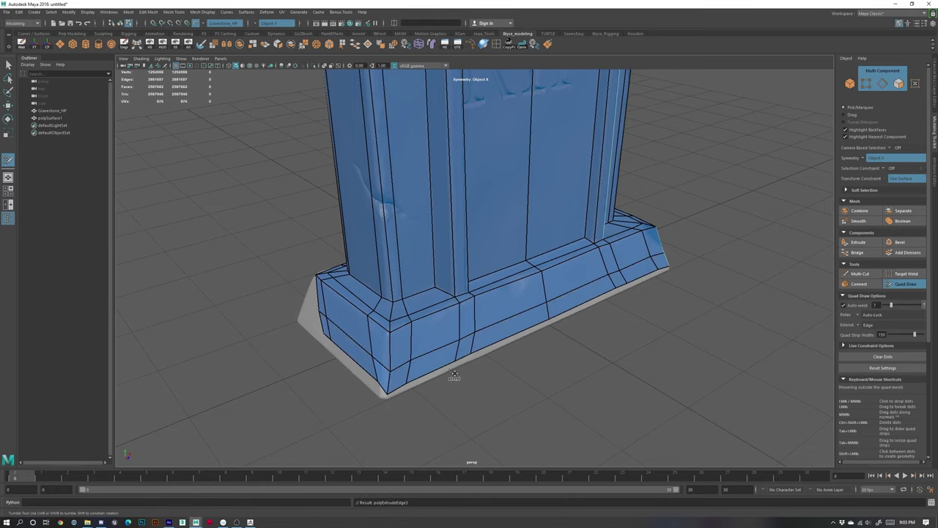
pyautogui.keyDown('alt'); pyautogui.moveTo(502, 335); pyautogui.dragTo(425, 327); pyautogui.keyUp('alt')
pyautogui.keyDown('alt'); pyautogui.moveTo(560, 330); pyautogui.dragTo(518, 295); pyautogui.keyUp('alt')
pyautogui.hotkey('ctrl', 'z')
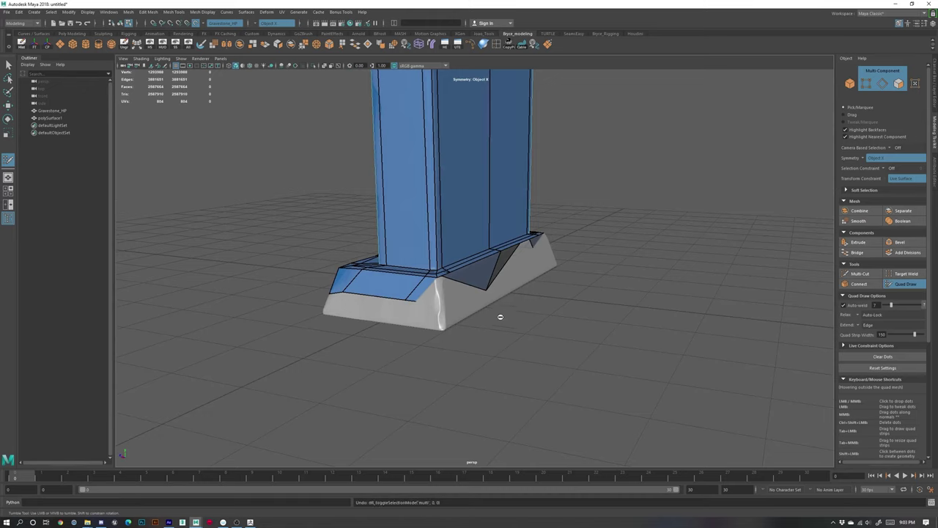
pyautogui.hotkey('ctrl', 'z')
# - Place points along the slab's lower front edge and fill the front slope with mirrored quads up to the centre
pyautogui.keyDown('alt'); pyautogui.moveTo(419, 303); pyautogui.dragTo(513, 329); pyautogui.keyUp('alt')
pyautogui.scroll(3, 452, 315)
pyautogui.keyDown('alt'); pyautogui.moveTo(401, 362); pyautogui.dragTo(416, 357); pyautogui.keyUp('alt')
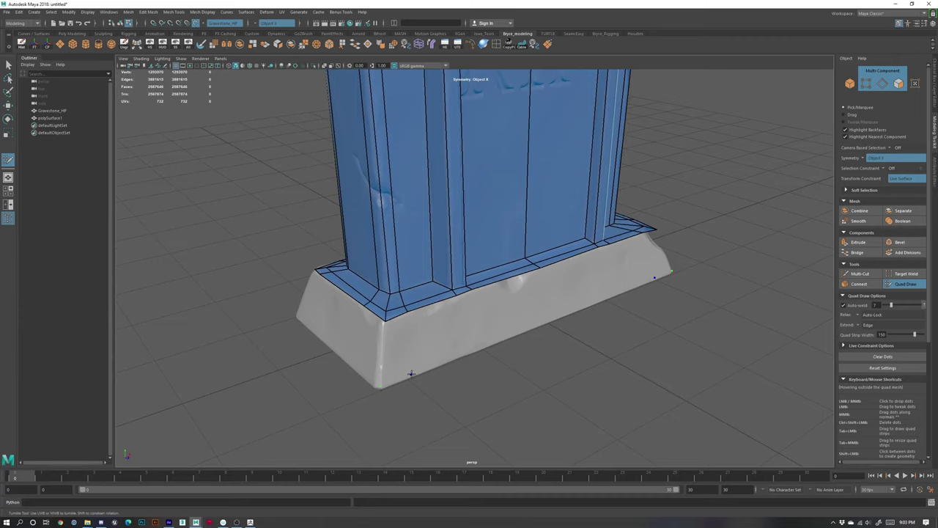
pyautogui.keyDown('shift'); pyautogui.click(398, 358); pyautogui.keyUp('shift')
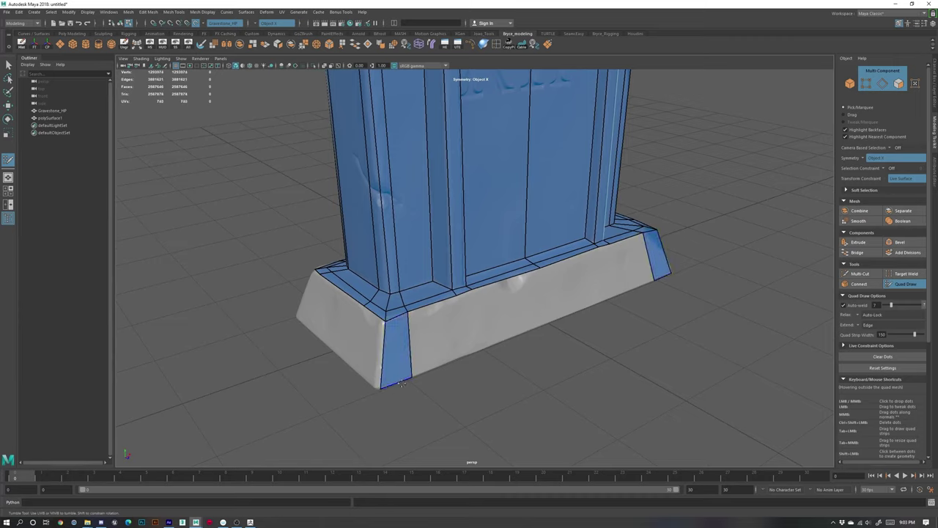
pyautogui.keyDown('shift'); pyautogui.click(459, 348); pyautogui.keyUp('shift')
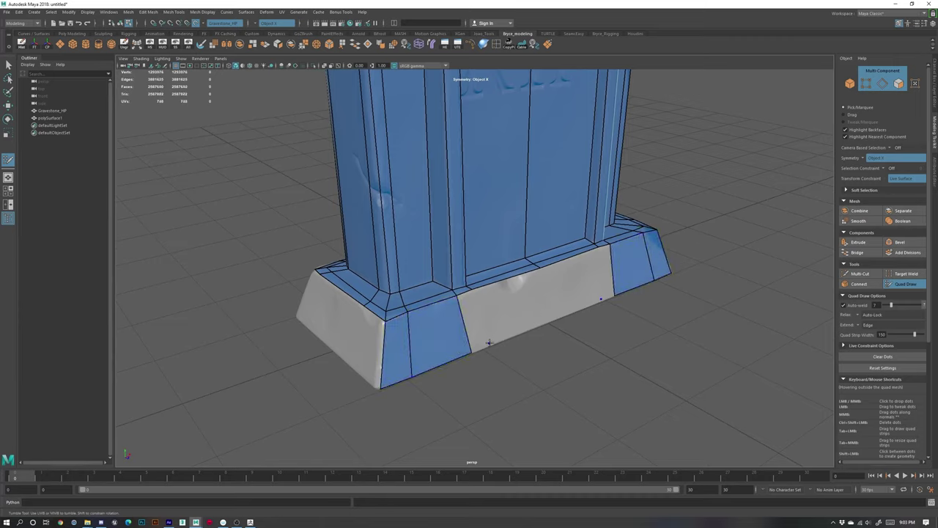
pyautogui.click(490, 346)
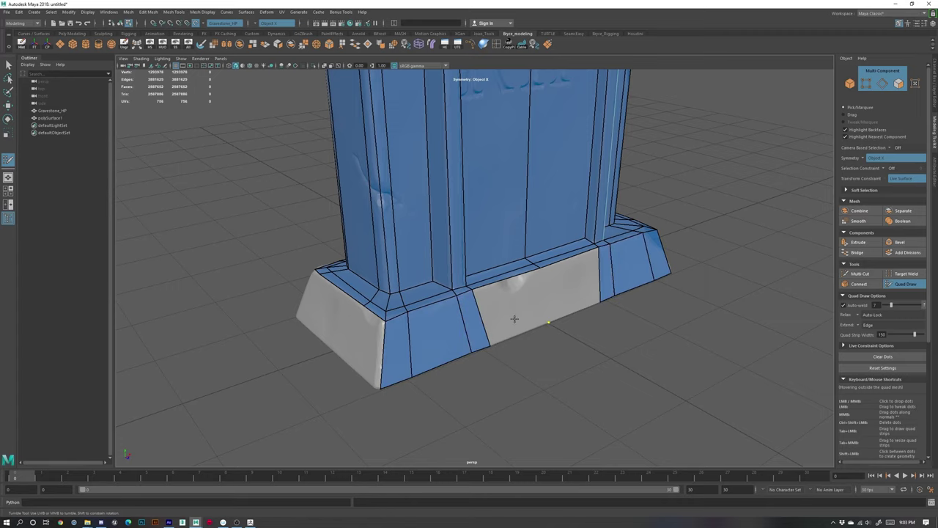
pyautogui.keyDown('shift'); pyautogui.click(514, 317); pyautogui.keyUp('shift')
# - Fill the slab's sloped end faces with mirrored quads from the front corner to the back corner
pyautogui.keyDown('alt'); pyautogui.moveTo(473, 364); pyautogui.dragTo(500, 377); pyautogui.keyUp('alt')
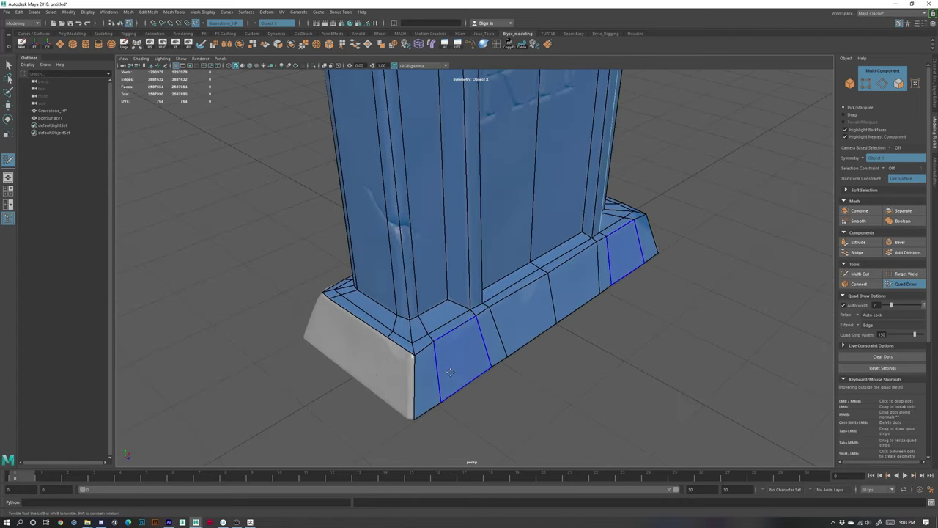
pyautogui.keyDown('shift'); pyautogui.click(407, 390); pyautogui.keyUp('shift')
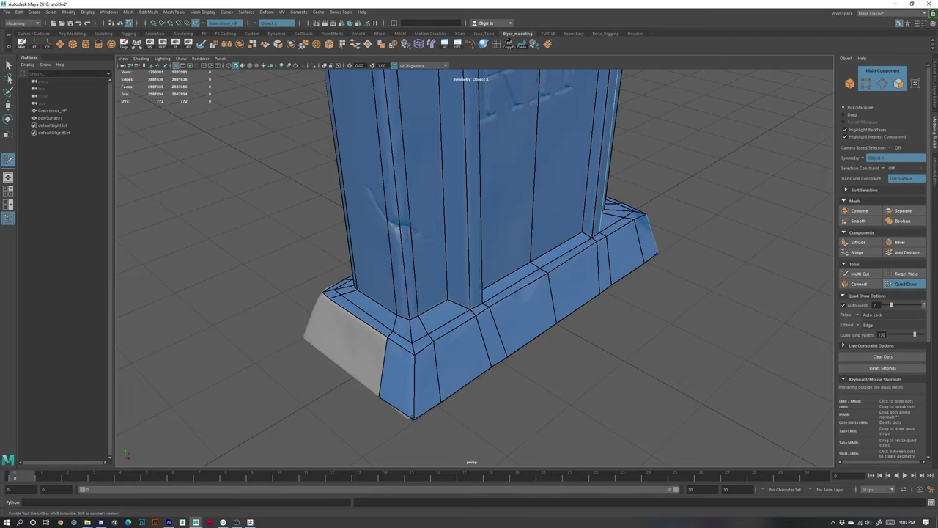
pyautogui.keyDown('shift'); pyautogui.click(353, 349); pyautogui.keyUp('shift')
pyautogui.keyDown('alt'); pyautogui.moveTo(353, 348); pyautogui.dragTo(610, 415); pyautogui.keyUp('alt')
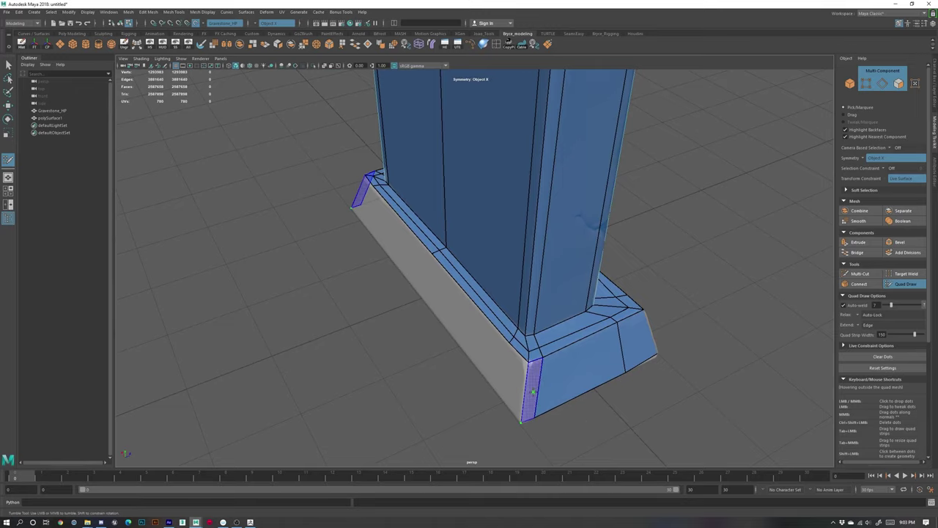
pyautogui.keyDown('shift'); pyautogui.click(529, 393); pyautogui.keyUp('shift')
# - Cover the slab's back slope with mirrored quads and join the bottom points at the centre line
pyautogui.keyDown('alt'); pyautogui.moveTo(503, 385); pyautogui.dragTo(555, 377); pyautogui.keyUp('alt')
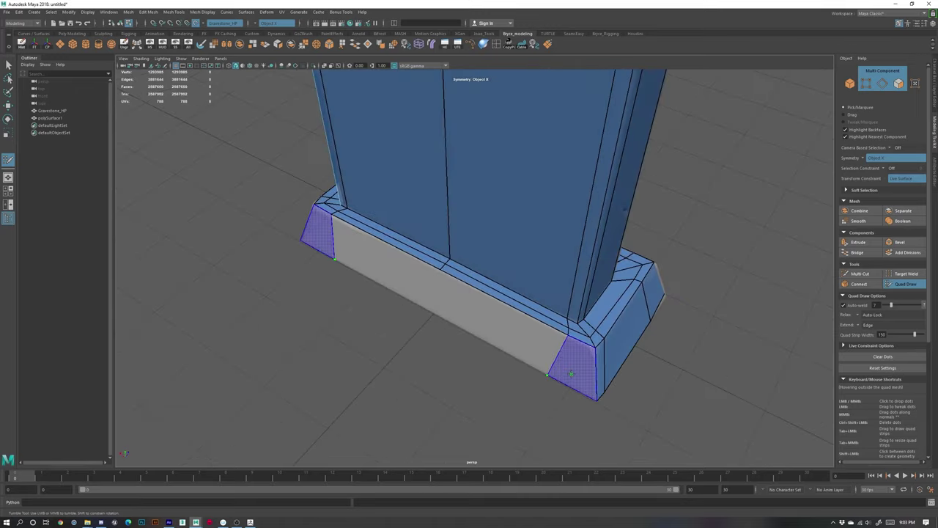
pyautogui.keyDown('shift'); pyautogui.click(563, 384); pyautogui.keyUp('shift')
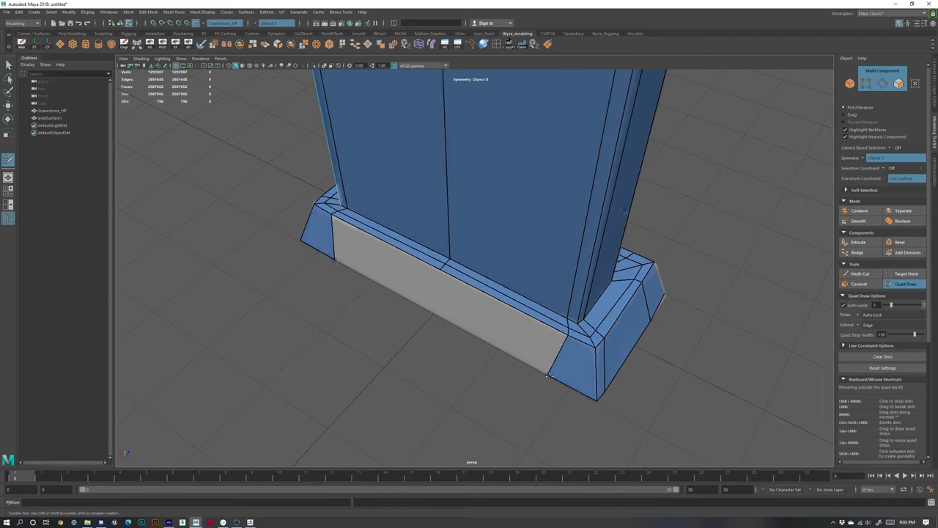
pyautogui.keyDown('shift'); pyautogui.click(441, 300); pyautogui.keyUp('shift')
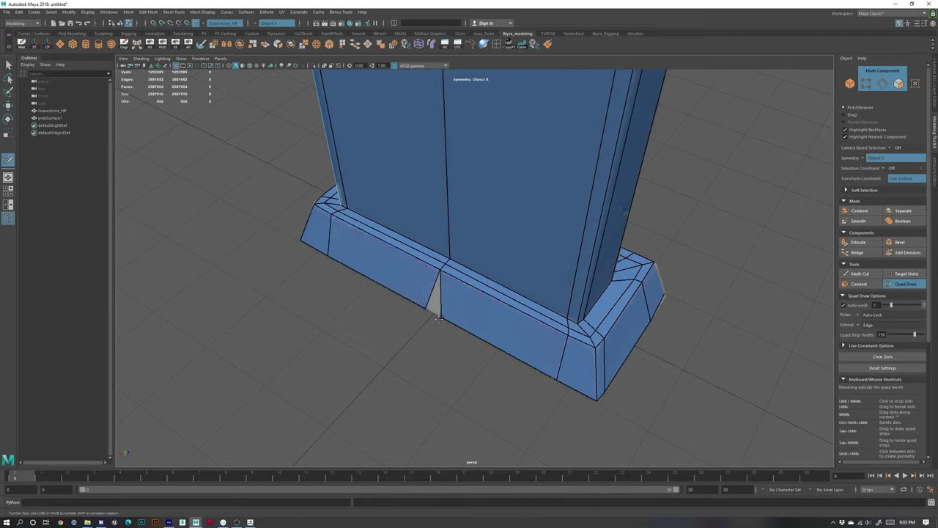
pyautogui.moveTo(439, 319); pyautogui.dragTo(434, 313)
# - Try inserting a centred edge loop around the slab's sloped sides, and undo it
pyautogui.keyDown('alt'); pyautogui.moveTo(557, 399); pyautogui.dragTo(449, 336); pyautogui.keyUp('alt')
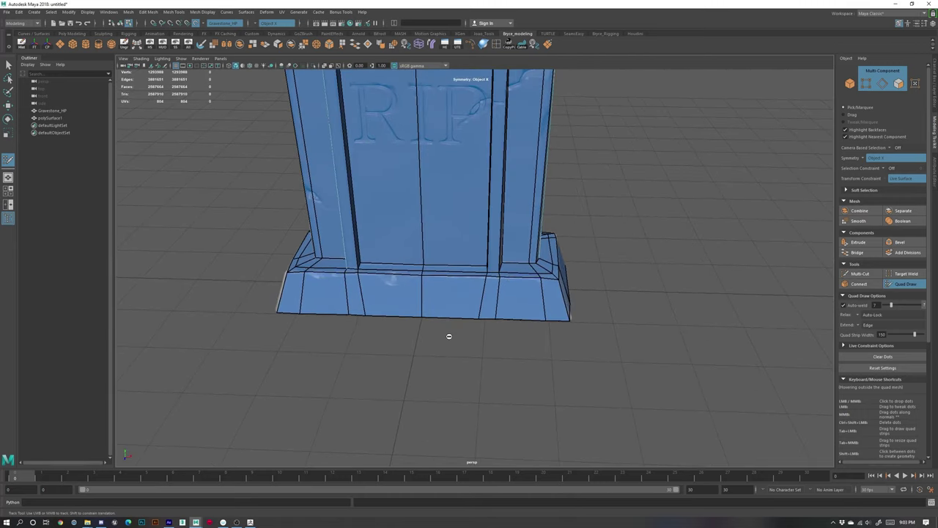
pyautogui.keyDown('alt'); pyautogui.moveTo(509, 279); pyautogui.dragTo(564, 284, button='right'); pyautogui.keyUp('alt')
pyautogui.keyDown('alt'); pyautogui.moveTo(568, 286); pyautogui.dragTo(531, 365); pyautogui.keyUp('alt')
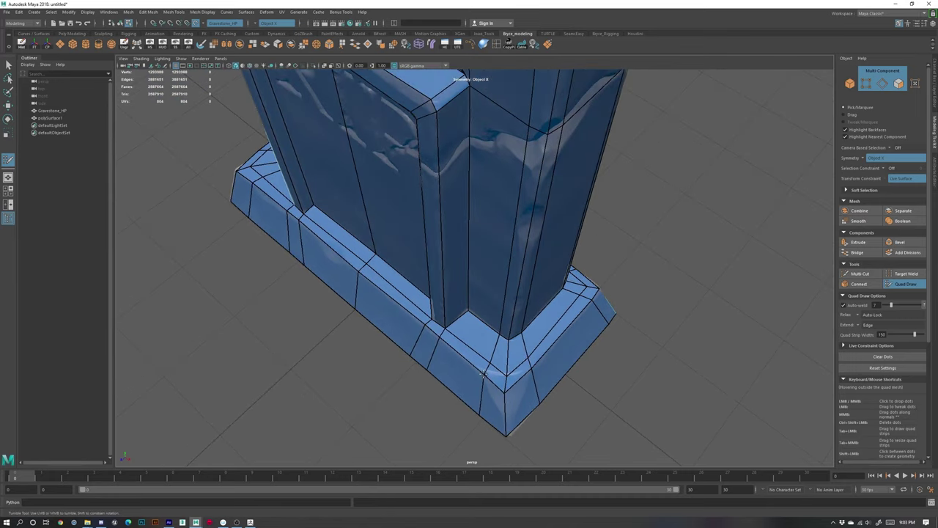
pyautogui.keyDown('alt'); pyautogui.moveTo(484, 374); pyautogui.dragTo(435, 345); pyautogui.keyUp('alt')
pyautogui.keyDown('alt'); pyautogui.moveTo(472, 299); pyautogui.dragTo(485, 326, button='middle'); pyautogui.keyUp('alt')
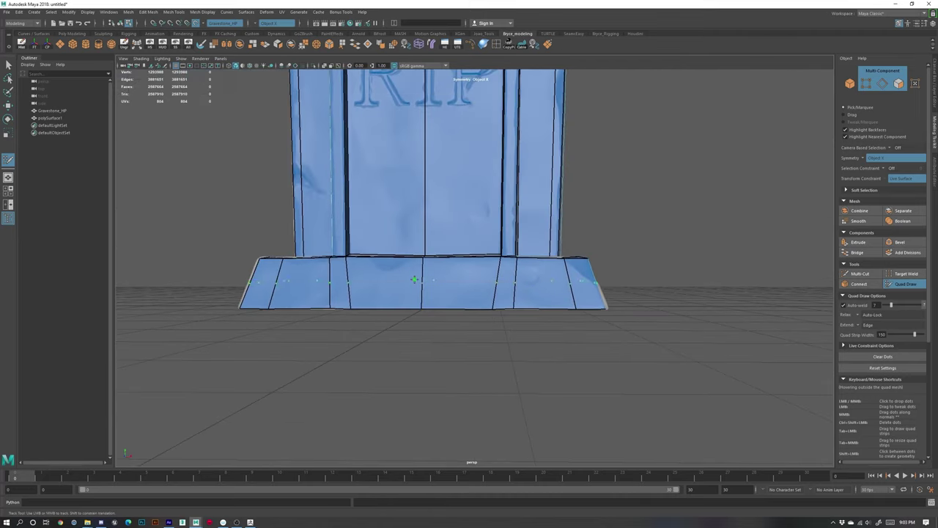
pyautogui.keyDown('ctrl'); pyautogui.middleClick(414, 280); pyautogui.keyUp('ctrl')
pyautogui.keyDown('alt'); pyautogui.moveTo(510, 324); pyautogui.dragTo(492, 327); pyautogui.keyUp('alt')
pyautogui.hotkey('ctrl', 'z')
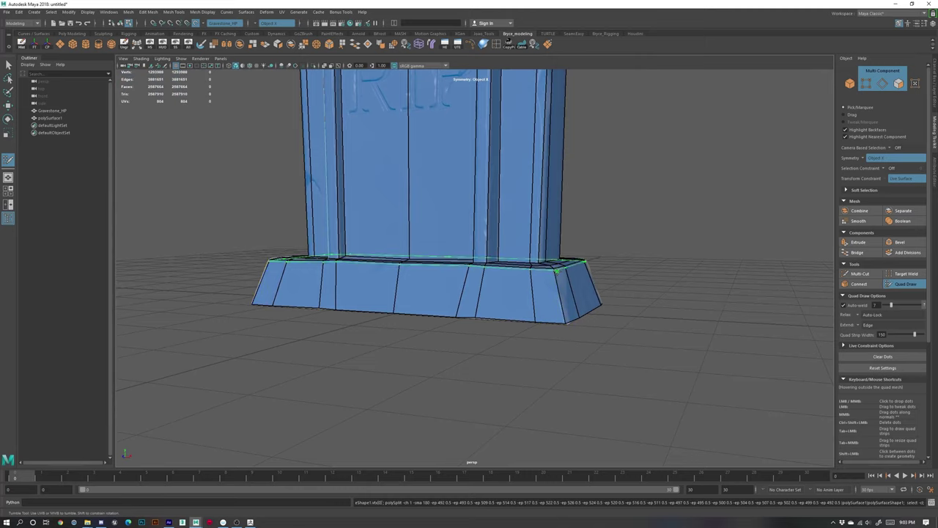
# - Insert supporting edge loops around the slab's slopes, one near the upper rim and one near the bottom edge
pyautogui.keyDown('ctrl'); pyautogui.click(558, 275); pyautogui.keyUp('ctrl')
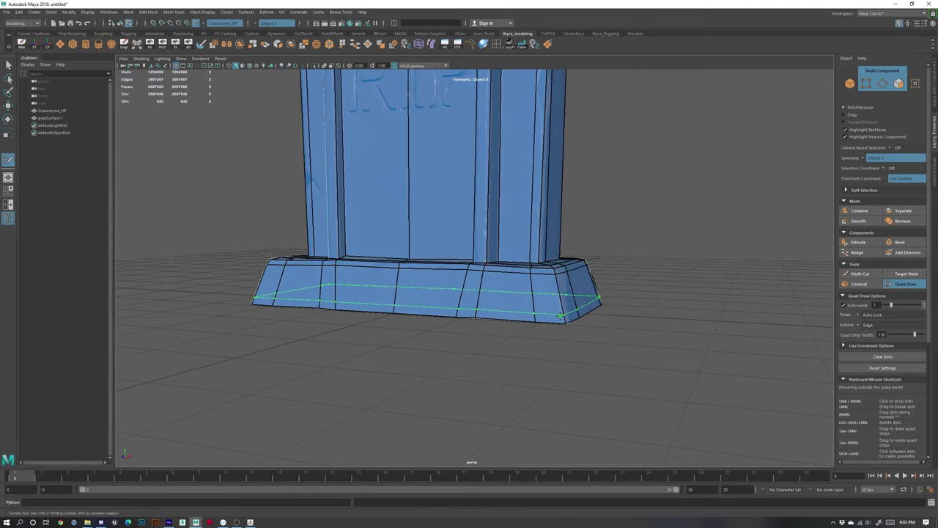
pyautogui.keyDown('ctrl'); pyautogui.click(564, 319); pyautogui.keyUp('ctrl')
# - Examine the whole retopologized gravestone, including the arch around the skull and the upper back, for uncovered areas
pyautogui.keyDown('alt'); pyautogui.moveTo(621, 354); pyautogui.dragTo(566, 331, button='right'); pyautogui.keyUp('alt')
pyautogui.moveTo(566, 330)
pyautogui.keyDown('alt'); pyautogui.mouseDown()
pyautogui.moveTo(469, 334)
pyautogui.moveTo(555, 336)
pyautogui.mouseUp(); pyautogui.keyUp('alt')
pyautogui.keyDown('alt'); pyautogui.moveTo(555, 336); pyautogui.dragTo(527, 382, button='middle'); pyautogui.keyUp('alt')
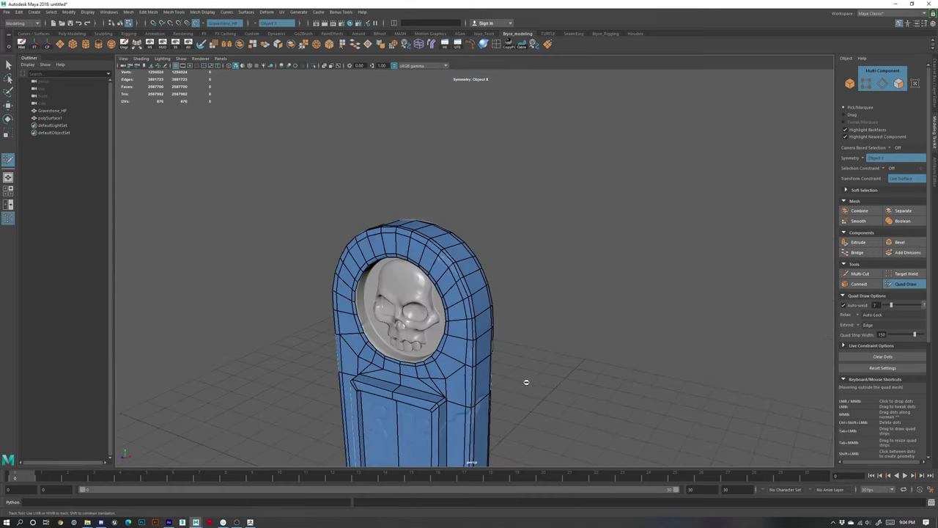
pyautogui.keyDown('alt'); pyautogui.moveTo(483, 321); pyautogui.dragTo(579, 312); pyautogui.keyUp('alt')
pyautogui.keyDown('alt'); pyautogui.moveTo(577, 352); pyautogui.dragTo(573, 246, button='middle'); pyautogui.keyUp('alt')
pyautogui.keyDown('alt'); pyautogui.moveTo(513, 286); pyautogui.dragTo(604, 295); pyautogui.keyUp('alt')
pyautogui.keyDown('alt'); pyautogui.moveTo(440, 233); pyautogui.dragTo(498, 236); pyautogui.keyUp('alt')
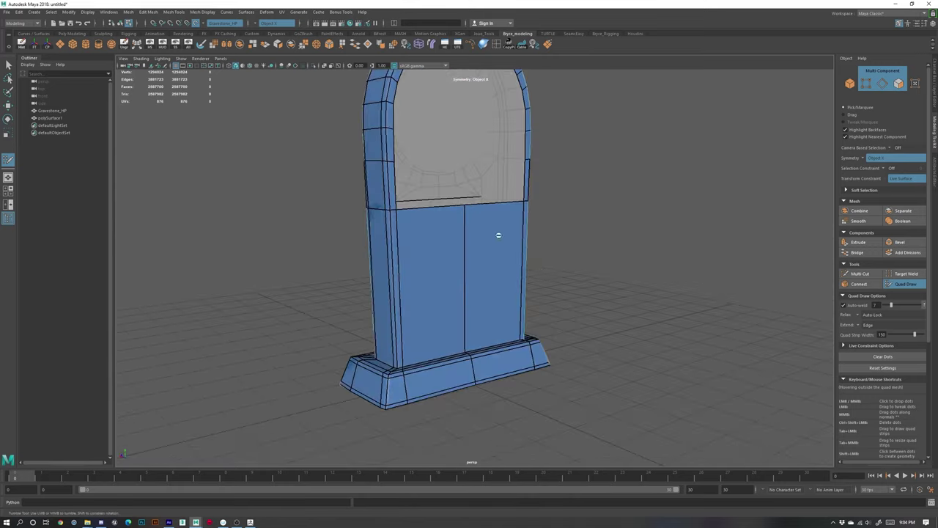
# - Place centre-line points on the upper back and fill two rows of mirrored quads above the large back faces
pyautogui.keyDown('alt'); pyautogui.moveTo(498, 236); pyautogui.dragTo(502, 322, button='middle'); pyautogui.keyUp('alt')
pyautogui.keyDown('alt'); pyautogui.moveTo(455, 294); pyautogui.dragTo(436, 289); pyautogui.keyUp('alt')
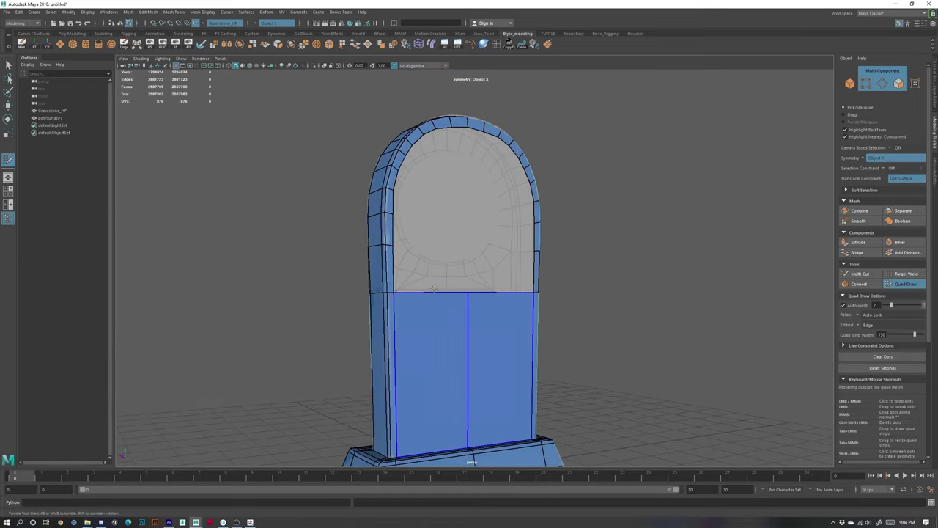
pyautogui.click(469, 253)
pyautogui.moveTo(469, 255); pyautogui.dragTo(441, 236)
pyautogui.keyDown('alt'); pyautogui.moveTo(442, 231); pyautogui.dragTo(444, 264, button='middle'); pyautogui.keyUp('alt')
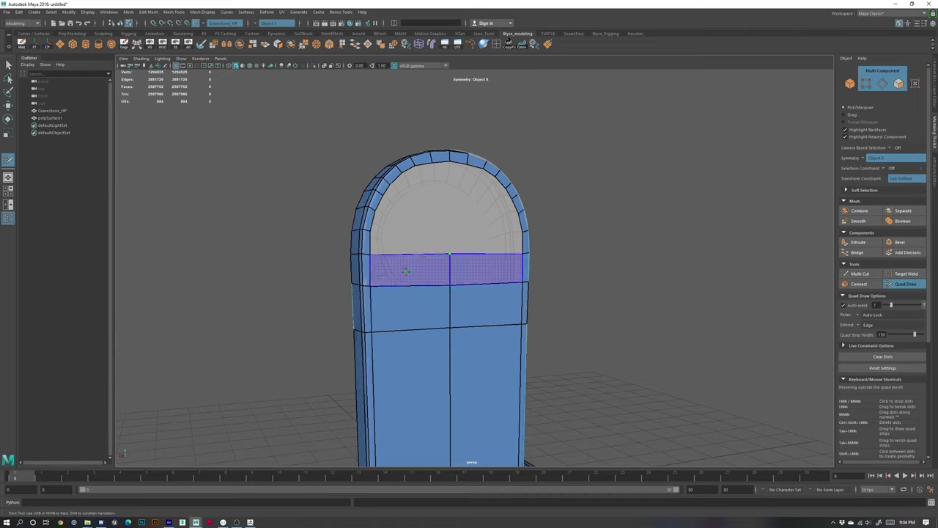
pyautogui.keyDown('shift'); pyautogui.click(405, 271); pyautogui.keyUp('shift')
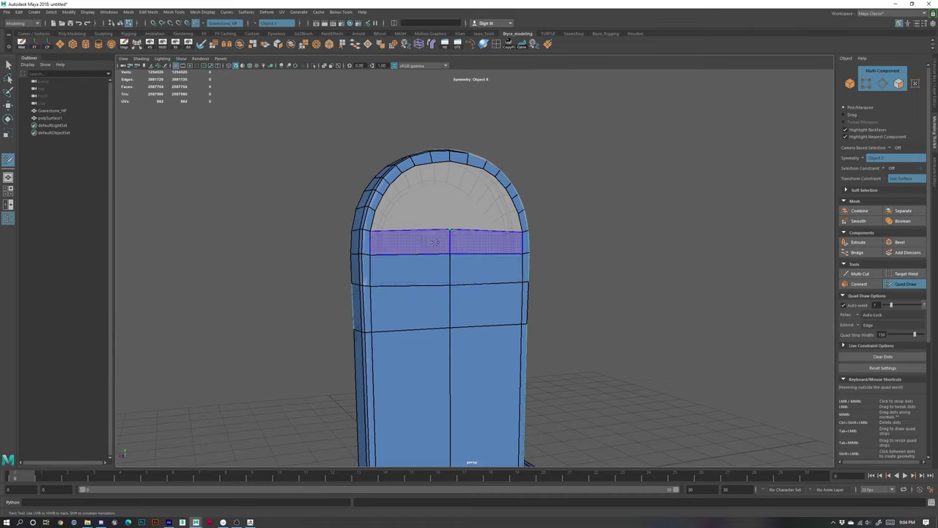
# - Add more centre-line points up the back and fill straight mirrored quad rows out to the arch rim, undoing misconnected faces
pyautogui.click(450, 208)
pyautogui.keyDown('shift'); pyautogui.click(424, 197); pyautogui.keyUp('shift')
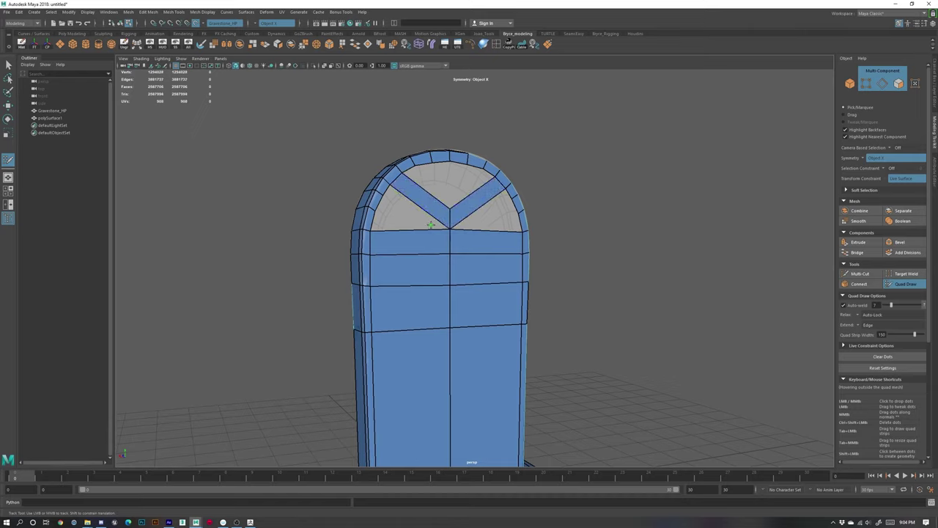
pyautogui.hotkey('ctrl', 'z')
pyautogui.keyDown('shift'); pyautogui.click(430, 214); pyautogui.keyUp('shift')
pyautogui.hotkey('ctrl', 'z')
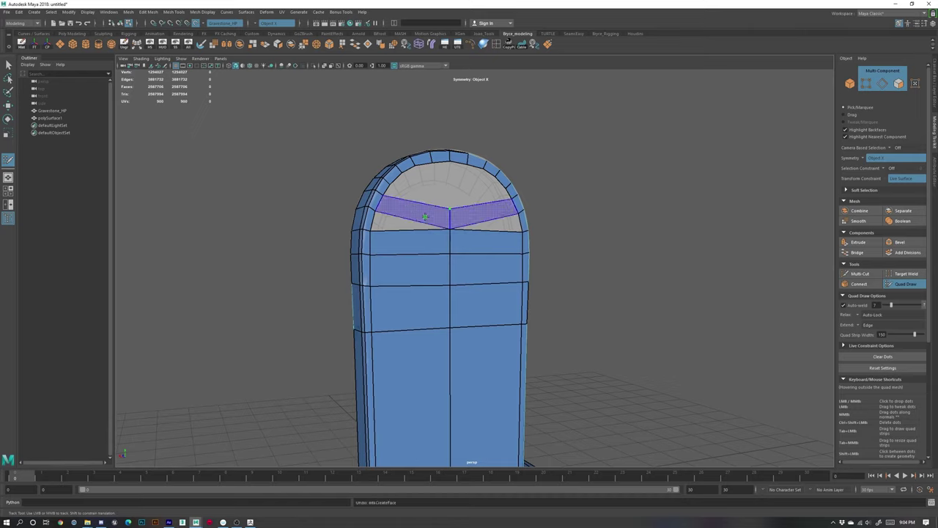
pyautogui.keyDown('shift'); pyautogui.click(424, 221); pyautogui.keyUp('shift')
pyautogui.hotkey('ctrl', 'z')
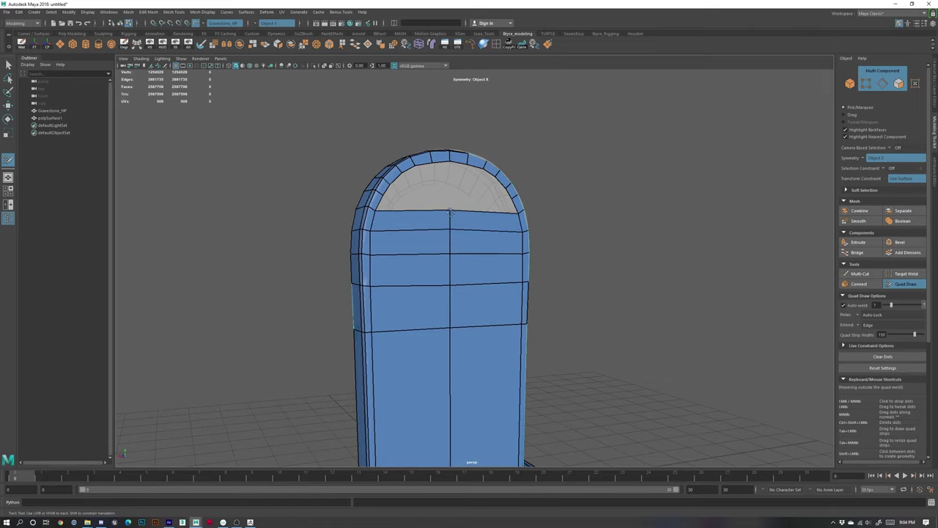
# - Merge the upper centre-line points down into one at the arch's base, and fill mirrored faces above it with a new centre point
pyautogui.scroll(5, 450, 210)
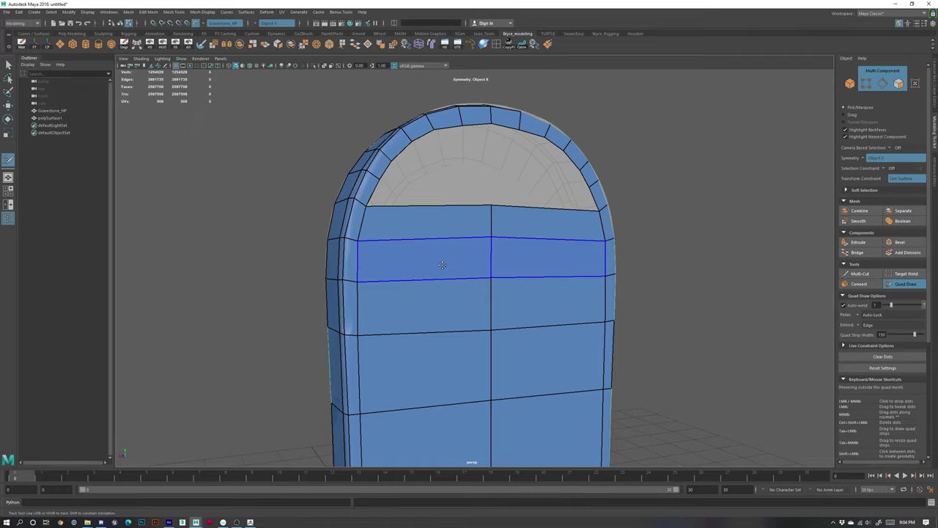
pyautogui.keyDown('alt'); pyautogui.moveTo(463, 251); pyautogui.dragTo(512, 251); pyautogui.keyUp('alt')
pyautogui.keyDown('alt'); pyautogui.moveTo(512, 252); pyautogui.dragTo(497, 226, button='middle'); pyautogui.keyUp('alt')
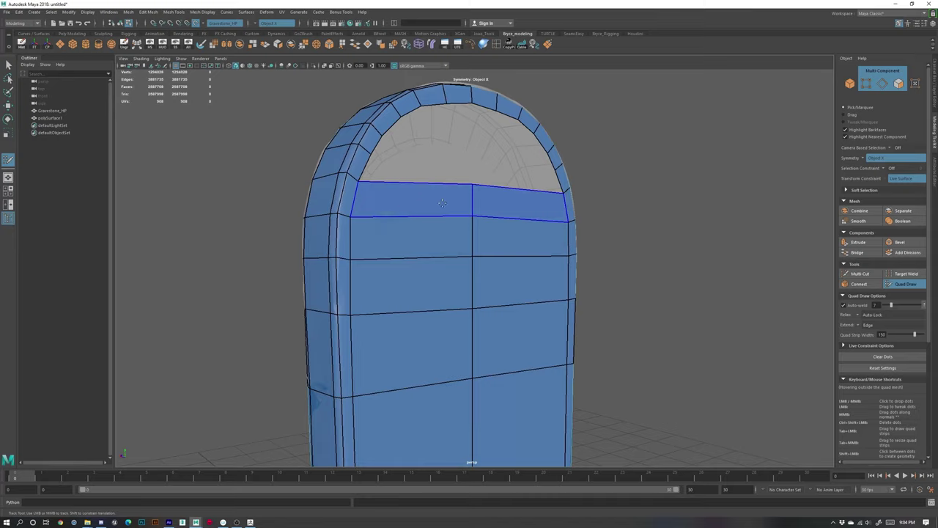
pyautogui.keyDown('alt'); pyautogui.moveTo(407, 217); pyautogui.dragTo(418, 217); pyautogui.keyUp('alt')
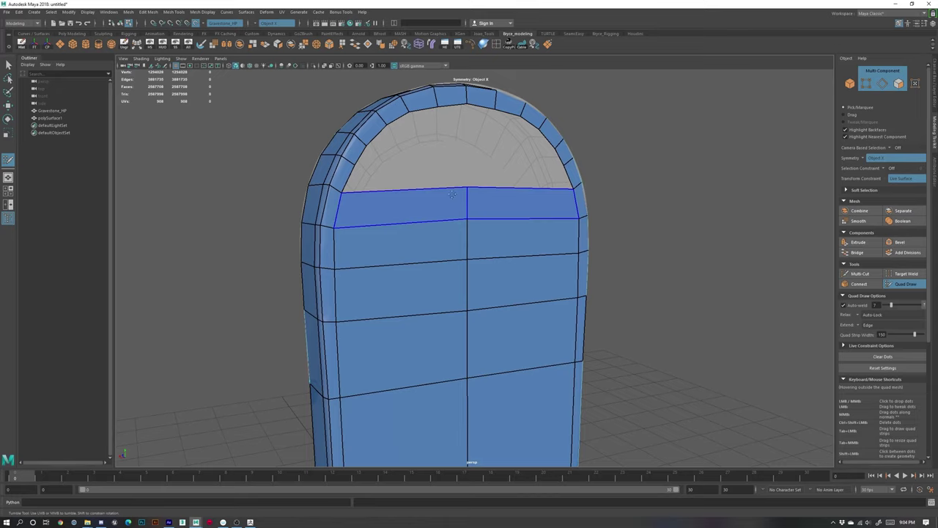
pyautogui.moveTo(473, 186); pyautogui.dragTo(467, 307)
pyautogui.click(425, 198)
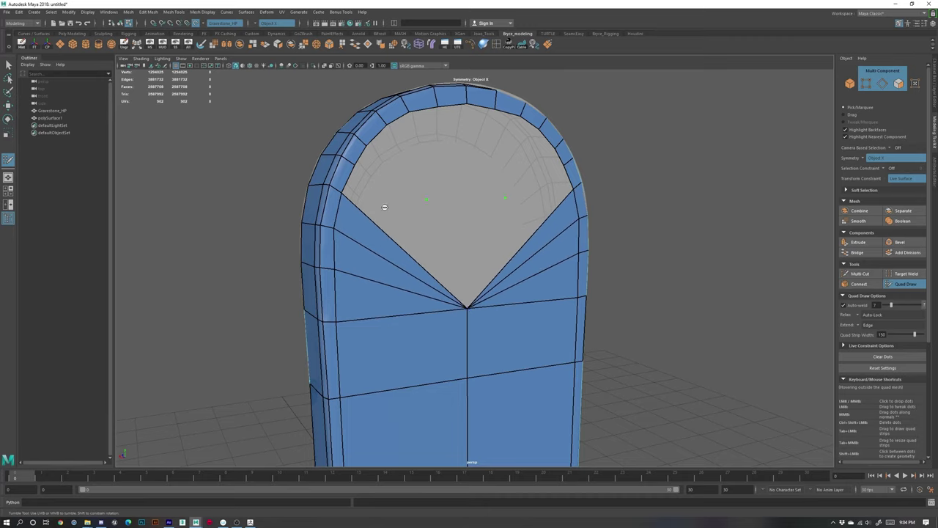
pyautogui.keyDown('shift'); pyautogui.click(409, 219); pyautogui.keyUp('shift')
pyautogui.moveTo(427, 199); pyautogui.dragTo(468, 210)
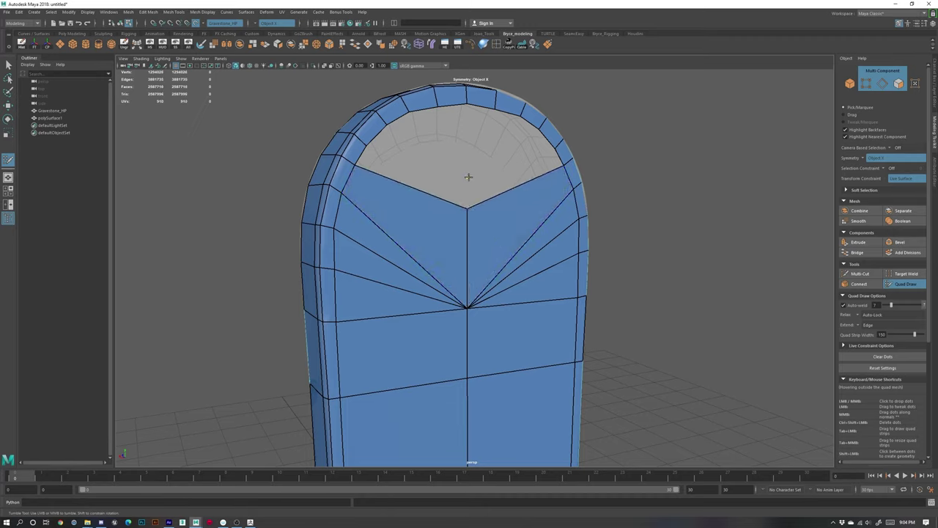
# - Add another centre-line point on the upper back and connect it to the arch rim with mirrored quads, undoing unsuitable fills
pyautogui.click(468, 177)
pyautogui.keyDown('shift'); pyautogui.click(429, 181); pyautogui.keyUp('shift')
pyautogui.hotkey('ctrl', 'z')
pyautogui.keyDown('shift'); pyautogui.click(420, 183); pyautogui.keyUp('shift')
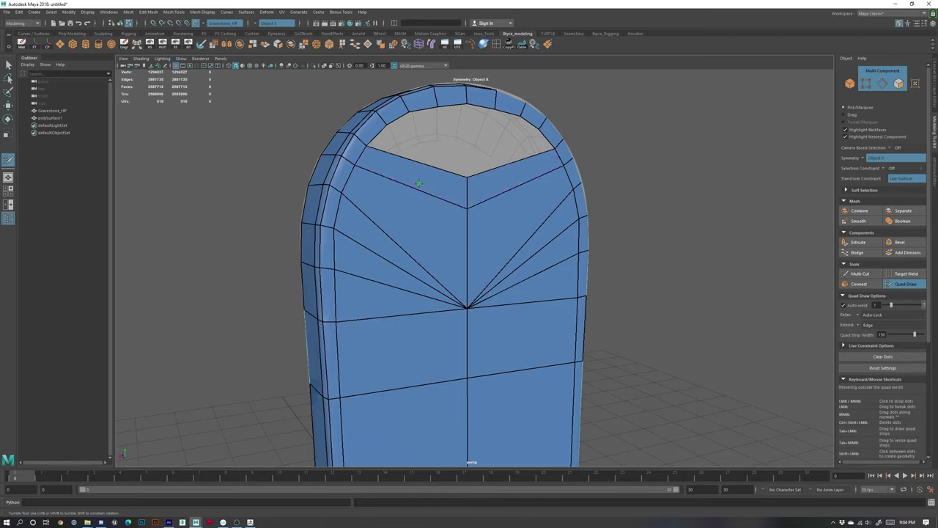
pyautogui.hotkey('ctrl', 'z')
pyautogui.keyDown('shift'); pyautogui.click(428, 169); pyautogui.keyUp('shift')
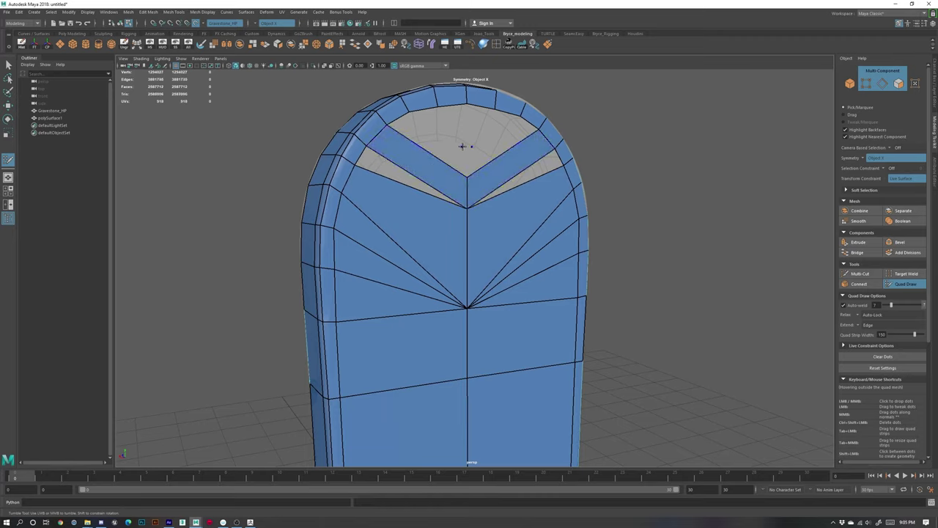
# - Fill the remaining gaps under the back arch and merge the centre-line points into the single fan point at its base
pyautogui.click(465, 149)
pyautogui.keyDown('shift'); pyautogui.click(450, 144); pyautogui.keyUp('shift')
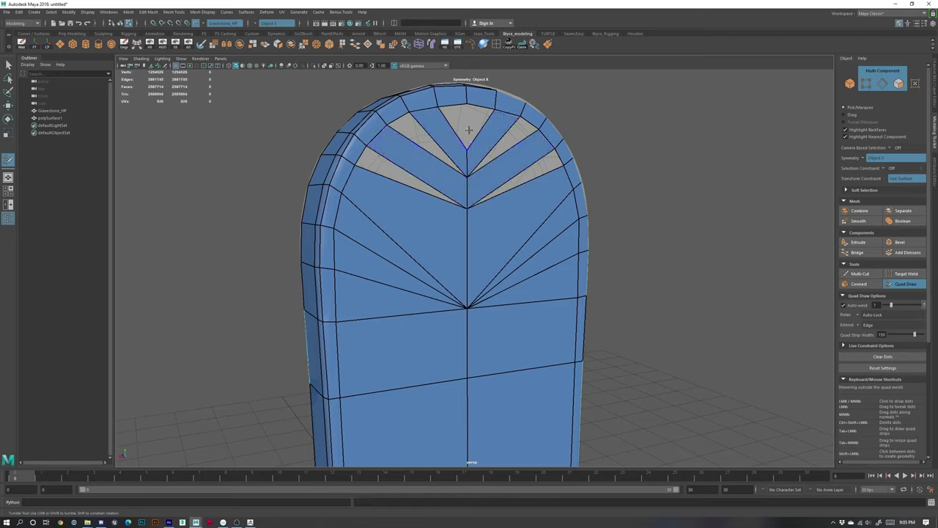
pyautogui.hotkey('ctrl', 'z')
pyautogui.keyDown('shift'); pyautogui.click(463, 123); pyautogui.keyUp('shift')
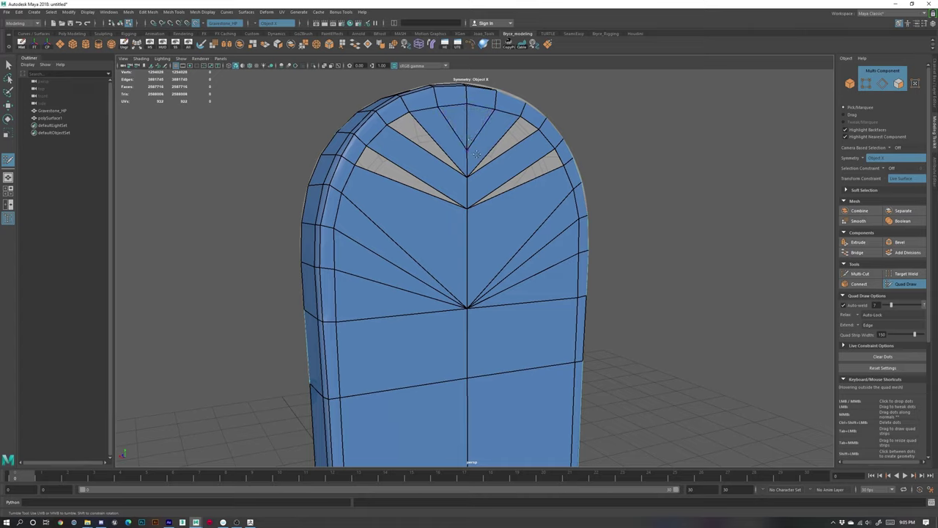
pyautogui.keyDown('shift'); pyautogui.click(458, 181); pyautogui.keyUp('shift')
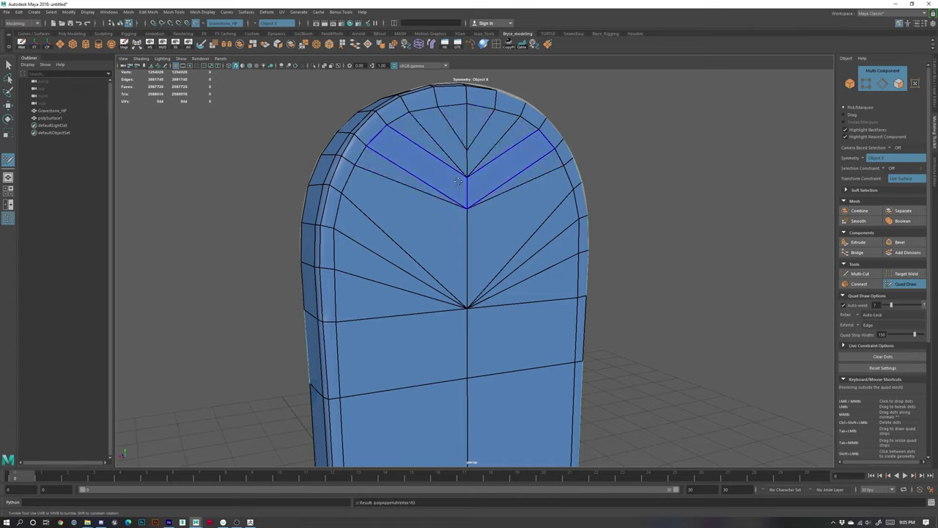
pyautogui.moveTo(466, 176); pyautogui.dragTo(467, 206)
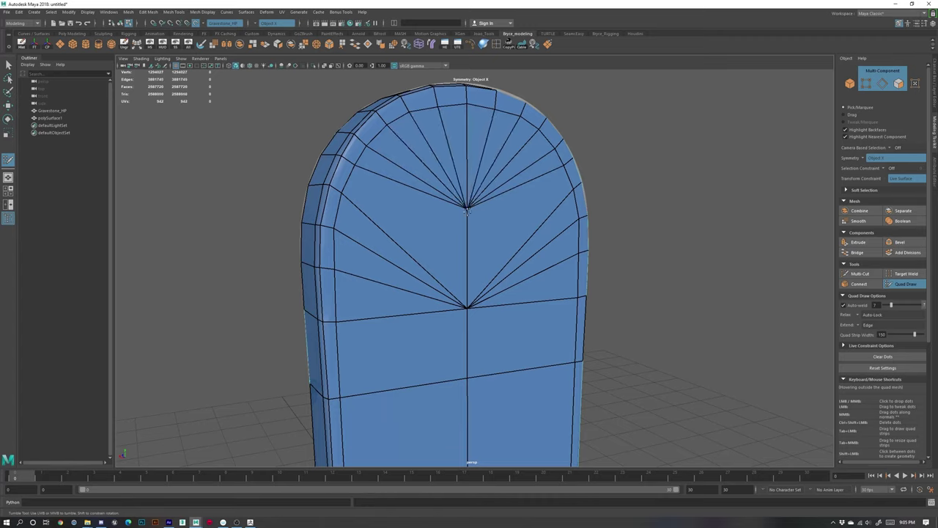
pyautogui.moveTo(467, 211); pyautogui.dragTo(466, 305)
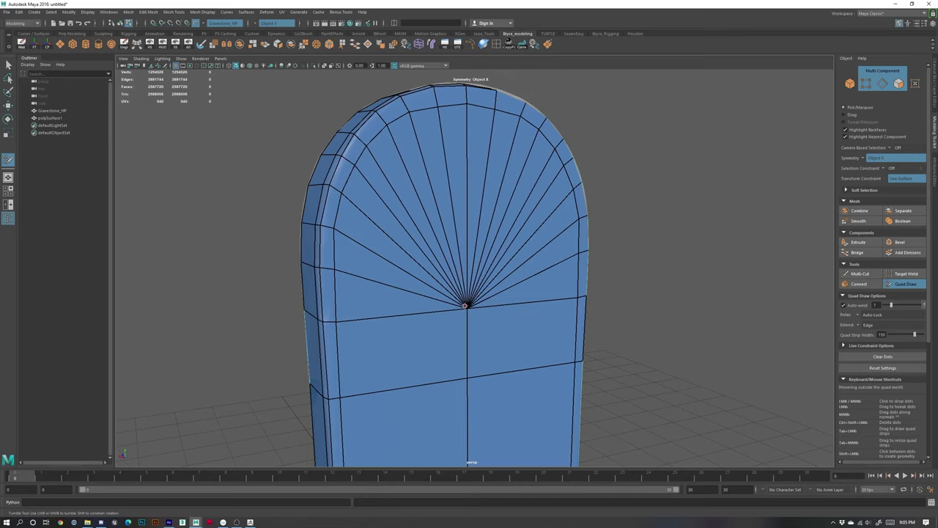
# - Examine the retopologized gravestone from front and back, including the back fan, skull arch and inscription panel
pyautogui.keyDown('alt'); pyautogui.moveTo(465, 306); pyautogui.dragTo(380, 234, button='right'); pyautogui.keyUp('alt')
pyautogui.keyDown('alt'); pyautogui.moveTo(380, 234); pyautogui.dragTo(484, 242); pyautogui.keyUp('alt')
pyautogui.keyDown('alt'); pyautogui.moveTo(506, 294); pyautogui.dragTo(524, 213, button='middle'); pyautogui.keyUp('alt')
pyautogui.keyDown('alt'); pyautogui.moveTo(440, 213); pyautogui.dragTo(580, 250); pyautogui.keyUp('alt')
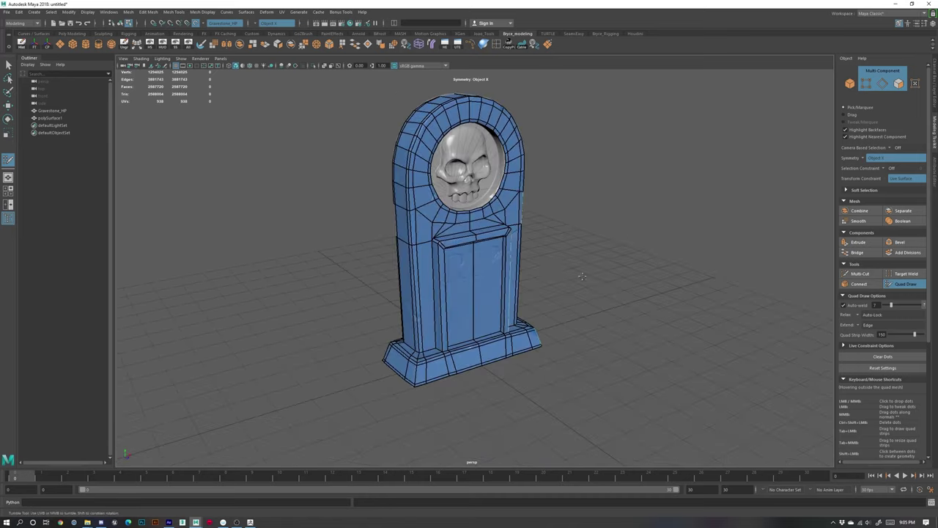
pyautogui.keyDown('alt'); pyautogui.moveTo(579, 249); pyautogui.dragTo(646, 272, button='right'); pyautogui.keyUp('alt')
pyautogui.keyDown('alt'); pyautogui.moveTo(421, 315); pyautogui.dragTo(448, 250); pyautogui.keyUp('alt')
pyautogui.keyDown('alt'); pyautogui.moveTo(447, 249); pyautogui.dragTo(444, 335, button='middle'); pyautogui.keyUp('alt')
pyautogui.keyDown('alt'); pyautogui.moveTo(330, 249); pyautogui.dragTo(513, 271); pyautogui.keyUp('alt')
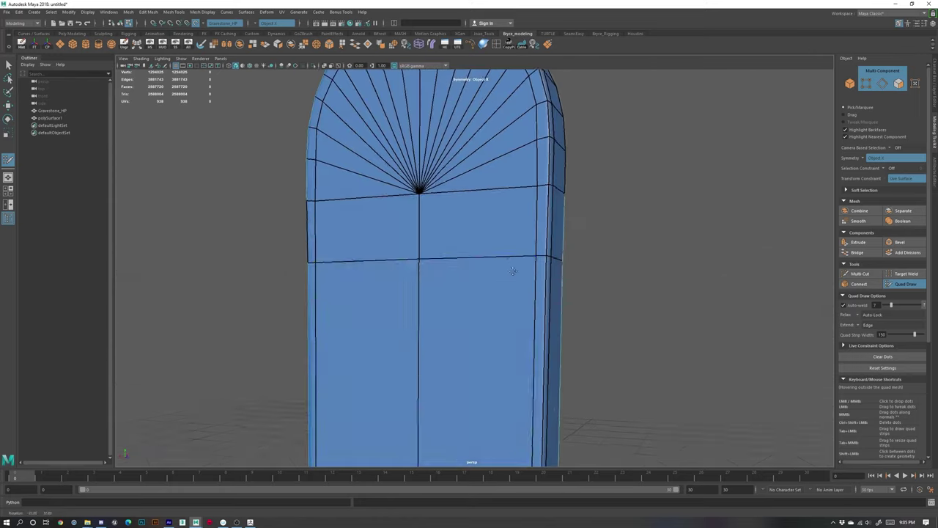
pyautogui.keyDown('alt'); pyautogui.moveTo(513, 158); pyautogui.dragTo(440, 287, button='middle'); pyautogui.keyUp('alt')
pyautogui.keyDown('alt'); pyautogui.moveTo(498, 287); pyautogui.dragTo(440, 272); pyautogui.keyUp('alt')
pyautogui.keyDown('alt'); pyautogui.moveTo(532, 217); pyautogui.dragTo(494, 193); pyautogui.keyUp('alt')
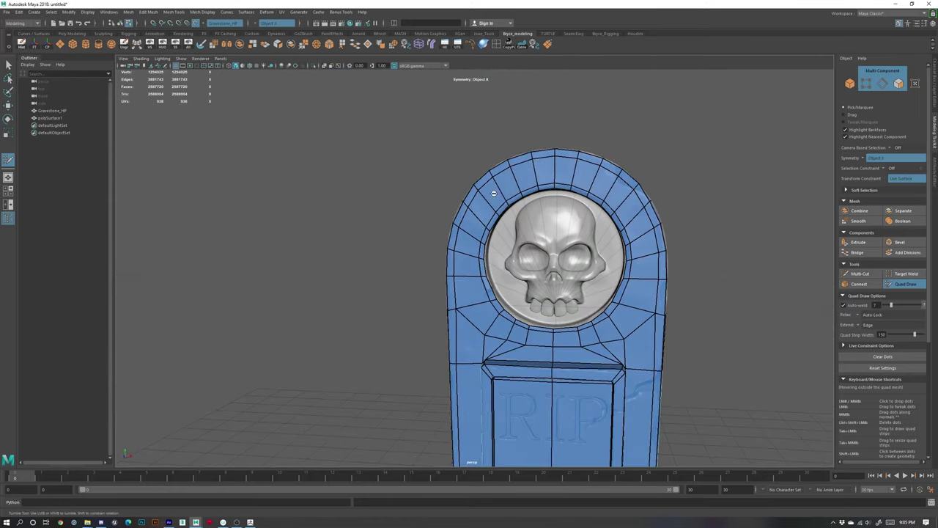
pyautogui.keyDown('alt'); pyautogui.moveTo(665, 293); pyautogui.dragTo(613, 187, button='middle'); pyautogui.keyUp('alt')
pyautogui.keyDown('alt'); pyautogui.moveTo(612, 187); pyautogui.dragTo(603, 119); pyautogui.keyUp('alt')
pyautogui.keyDown('alt'); pyautogui.moveTo(644, 203); pyautogui.dragTo(634, 209); pyautogui.keyUp('alt')
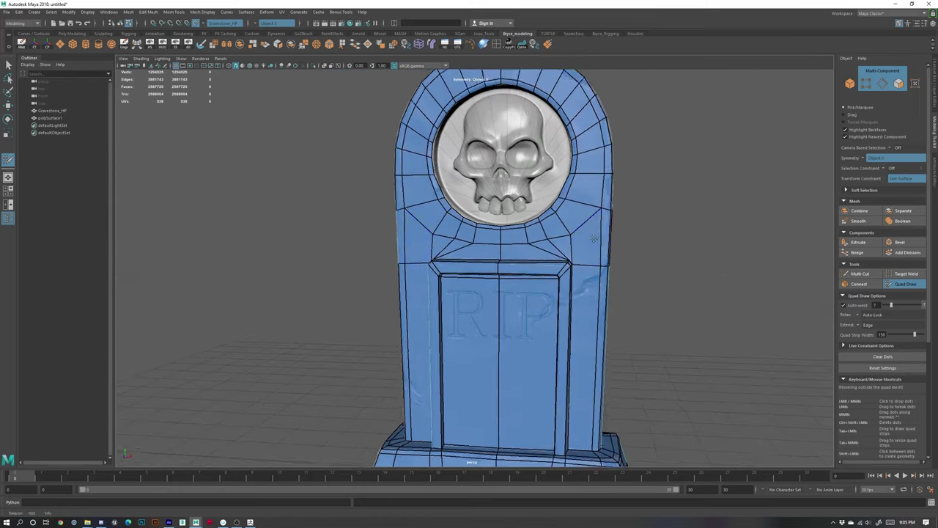
# - Nudge the mirrored points on the front's outer edges level with the bottom of the skull
pyautogui.keyDown('alt'); pyautogui.moveTo(623, 209); pyautogui.dragTo(653, 215, button='right'); pyautogui.keyUp('alt')
pyautogui.keyDown('alt'); pyautogui.moveTo(653, 214); pyautogui.dragTo(614, 219); pyautogui.keyUp('alt')
pyautogui.keyDown('alt'); pyautogui.moveTo(618, 163); pyautogui.dragTo(618, 203, button='middle'); pyautogui.keyUp('alt')
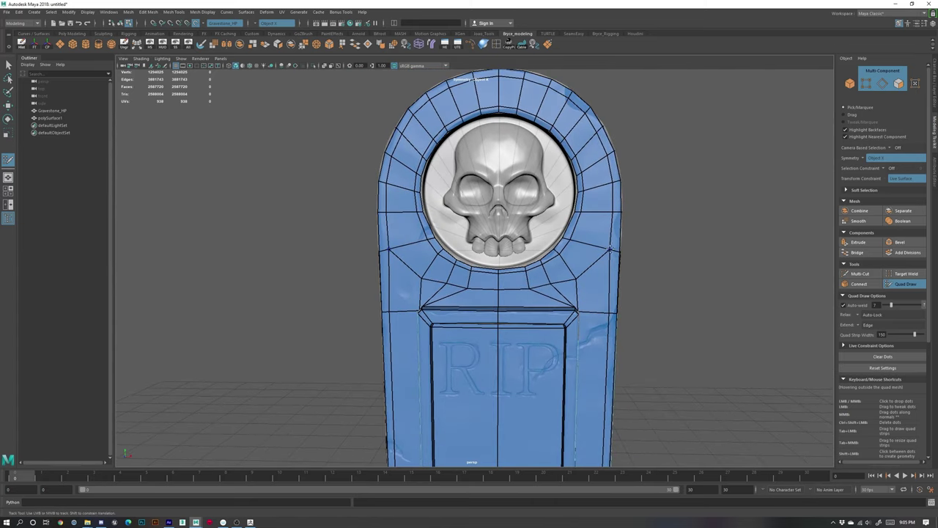
pyautogui.moveTo(611, 249); pyautogui.dragTo(614, 252)
# - Delete the mirrored slab-top faces beside the inscription frame, and insert a supporting edge loop around the frame's outer side
pyautogui.keyDown('alt'); pyautogui.moveTo(566, 449); pyautogui.dragTo(538, 311, button='middle'); pyautogui.keyUp('alt')
pyautogui.keyDown('alt'); pyautogui.moveTo(538, 311); pyautogui.dragTo(475, 312); pyautogui.keyUp('alt')
pyautogui.keyDown('alt'); pyautogui.moveTo(532, 222); pyautogui.dragTo(500, 219); pyautogui.keyUp('alt')
pyautogui.keyDown('alt'); pyautogui.moveTo(500, 220); pyautogui.dragTo(532, 219, button='right'); pyautogui.keyUp('alt')
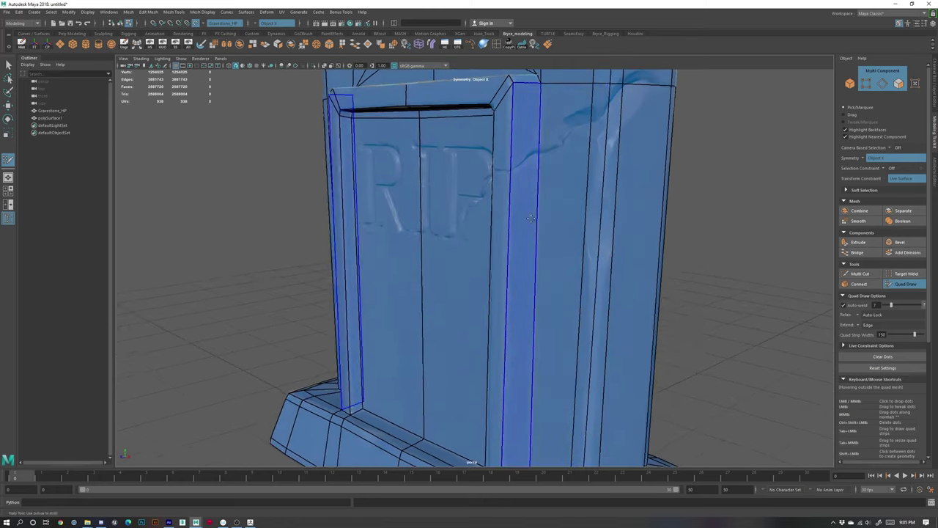
pyautogui.keyDown('alt'); pyautogui.moveTo(532, 218); pyautogui.dragTo(487, 248); pyautogui.keyUp('alt')
pyautogui.keyDown('alt'); pyautogui.moveTo(495, 220); pyautogui.dragTo(507, 252, button='middle'); pyautogui.keyUp('alt')
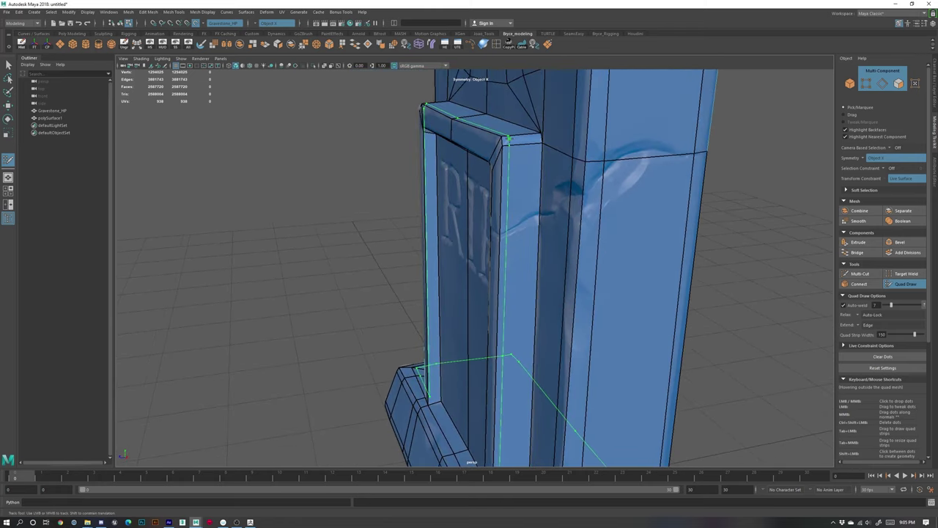
pyautogui.keyDown('alt'); pyautogui.moveTo(507, 141); pyautogui.dragTo(548, 195); pyautogui.keyUp('alt')
pyautogui.keyDown('alt'); pyautogui.moveTo(542, 329); pyautogui.dragTo(489, 231, button='middle'); pyautogui.keyUp('alt')
pyautogui.keyDown('alt'); pyautogui.moveTo(489, 231); pyautogui.dragTo(499, 232); pyautogui.keyUp('alt')
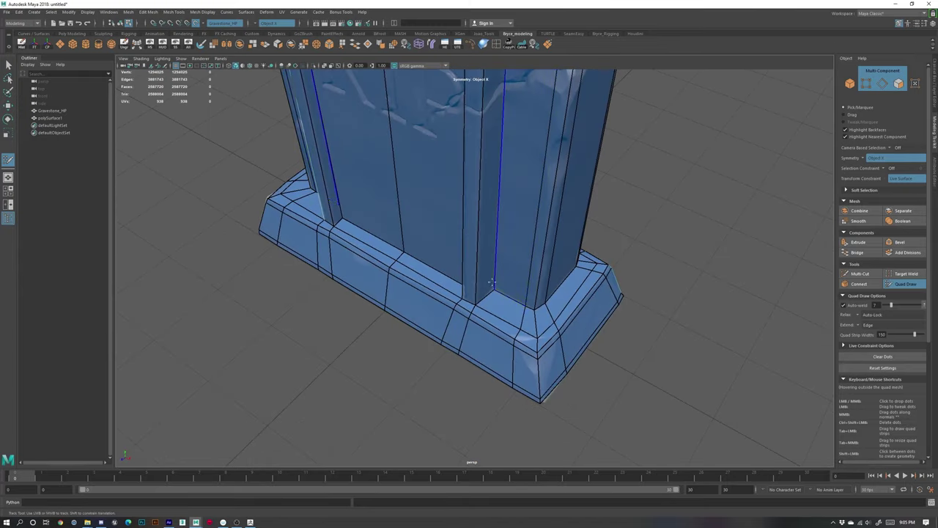
pyautogui.keyDown('ctrl'); pyautogui.keyDown('shift'); pyautogui.click(499, 308); pyautogui.keyUp('shift'); pyautogui.keyUp('ctrl')
pyautogui.keyDown('alt'); pyautogui.moveTo(501, 306); pyautogui.dragTo(433, 249); pyautogui.keyUp('alt')
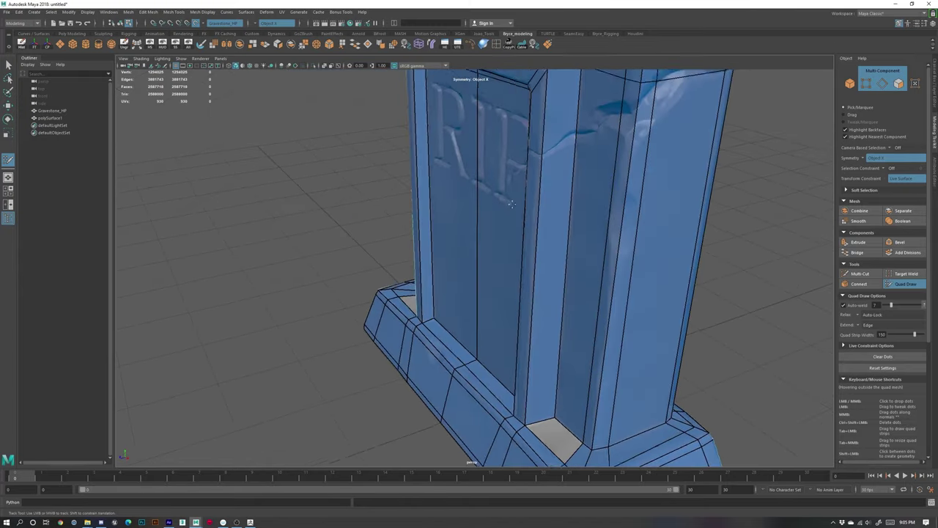
pyautogui.keyDown('alt'); pyautogui.moveTo(498, 184); pyautogui.dragTo(484, 253, button='middle'); pyautogui.keyUp('alt')
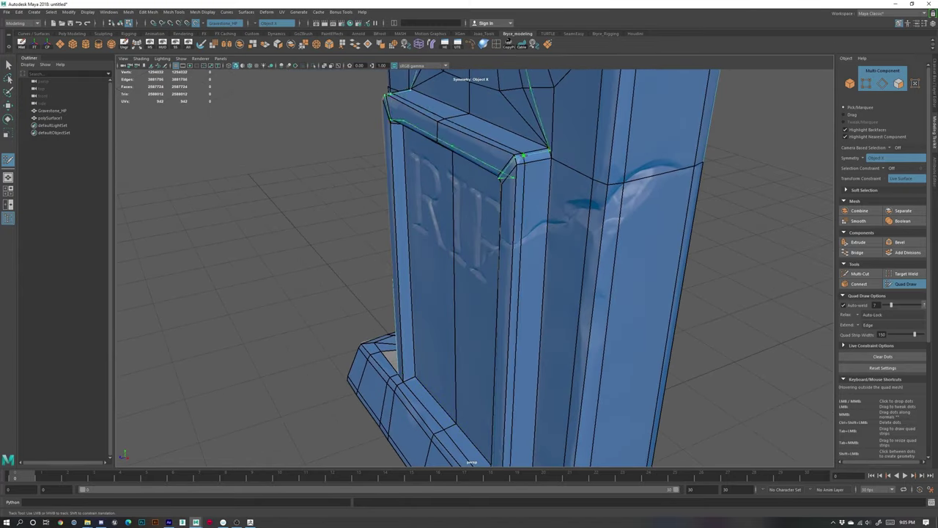
# - Delete the small mirrored slab-top faces directly below the front of the inscription frame's uprights
pyautogui.keyDown('alt'); pyautogui.moveTo(469, 192); pyautogui.dragTo(509, 332); pyautogui.keyUp('alt')
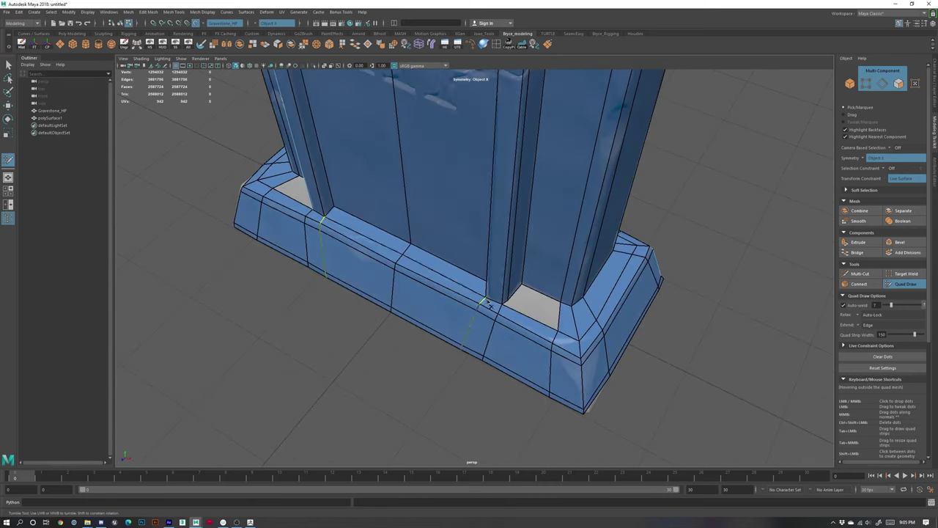
pyautogui.keyDown('ctrl'); pyautogui.click(488, 303); pyautogui.keyUp('ctrl')
pyautogui.keyDown('ctrl'); pyautogui.keyDown('shift'); pyautogui.click(496, 318); pyautogui.keyUp('shift'); pyautogui.keyUp('ctrl')
pyautogui.hotkey('ctrl', 'z')
pyautogui.keyDown('ctrl'); pyautogui.keyDown('shift'); pyautogui.click(494, 309); pyautogui.keyUp('shift'); pyautogui.keyUp('ctrl')
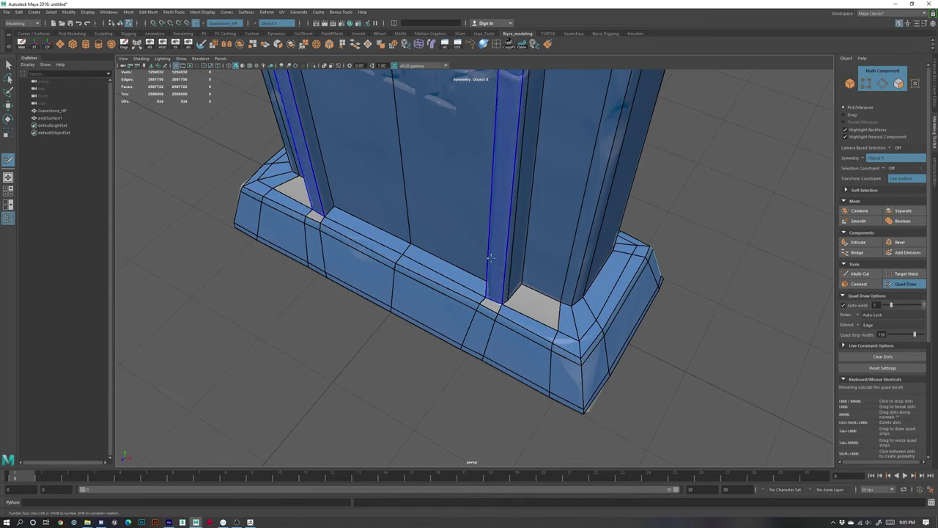
# - Insert a supporting edge loop around the front of the inscription frame, close to its outer edge, and check its corner
pyautogui.keyDown('alt'); pyautogui.moveTo(469, 257); pyautogui.dragTo(498, 132); pyautogui.keyUp('alt')
pyautogui.keyDown('alt'); pyautogui.moveTo(499, 132); pyautogui.dragTo(489, 275, button='middle'); pyautogui.keyUp('alt')
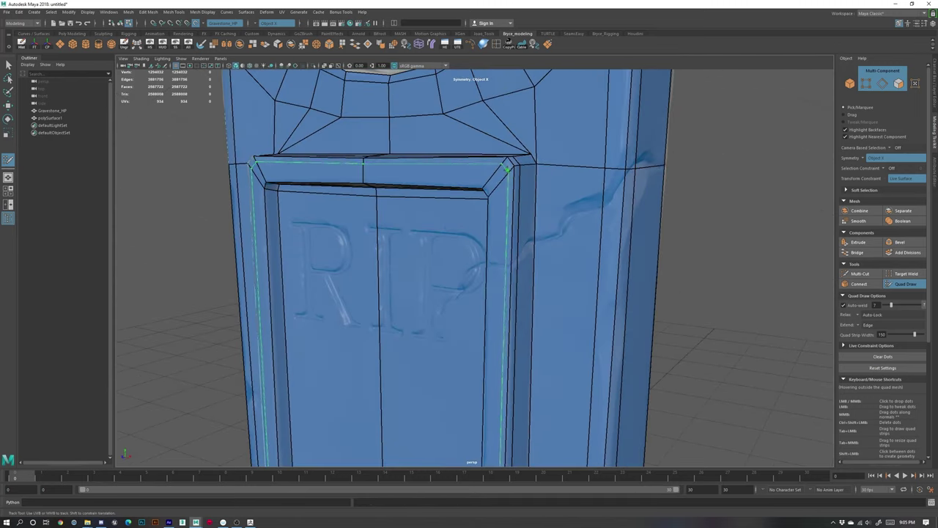
pyautogui.keyDown('ctrl'); pyautogui.click(508, 164); pyautogui.keyUp('ctrl')
pyautogui.keyDown('alt'); pyautogui.moveTo(556, 260); pyautogui.dragTo(523, 267, button='right'); pyautogui.keyUp('alt')
pyautogui.keyDown('alt'); pyautogui.moveTo(523, 267); pyautogui.dragTo(477, 198); pyautogui.keyUp('alt')
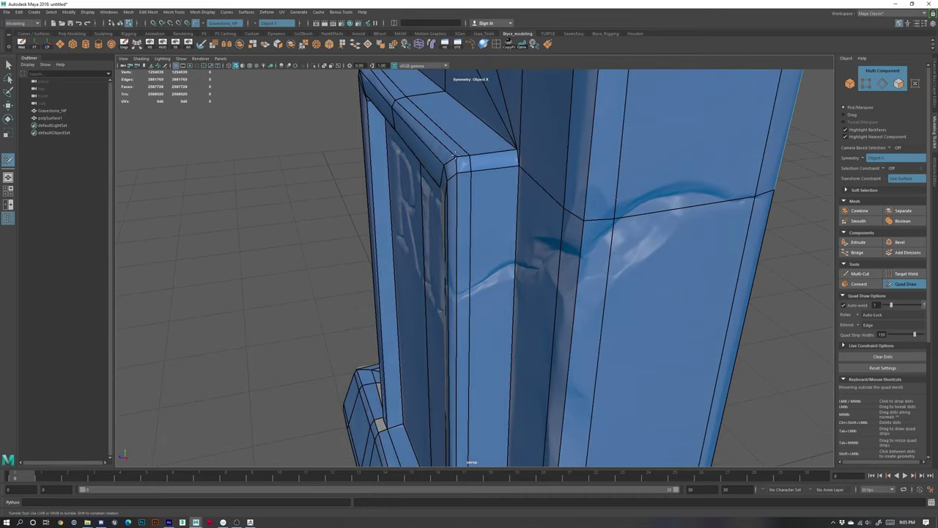
pyautogui.keyDown('alt'); pyautogui.moveTo(454, 159); pyautogui.dragTo(509, 183); pyautogui.keyUp('alt')
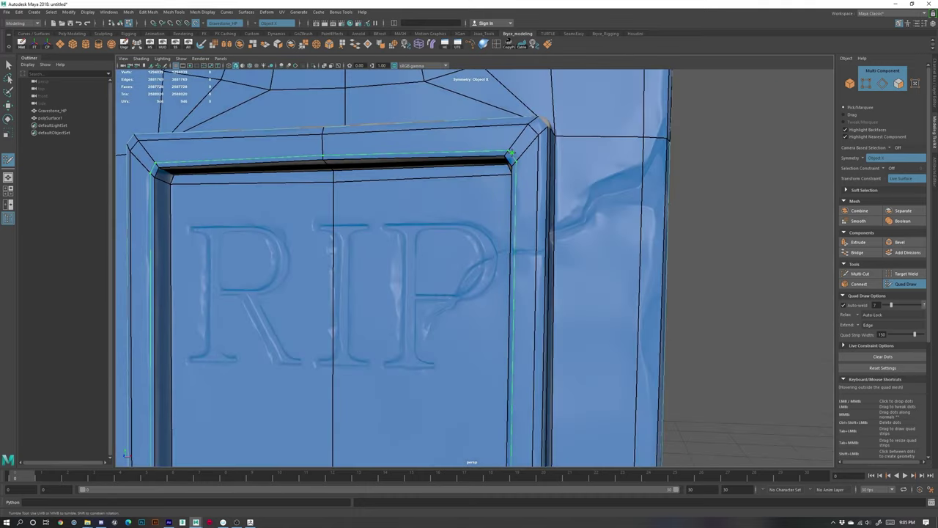
pyautogui.keyDown('alt'); pyautogui.moveTo(514, 161); pyautogui.dragTo(522, 183); pyautogui.keyUp('alt')
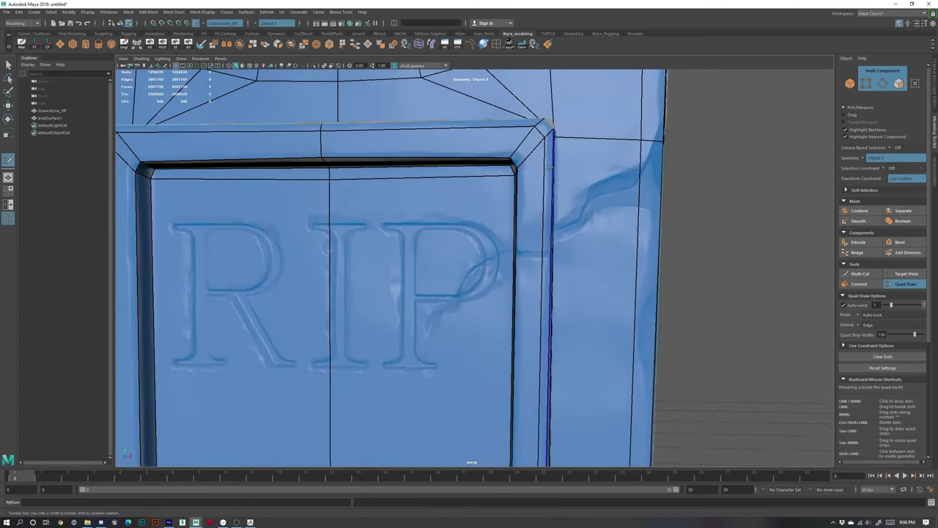
# - Delete the mirrored faces at the inscription frame's upper outer corners and the adjoining triangular faces below the skull
pyautogui.scroll(-1, 503, 175)
pyautogui.moveTo(502, 175)
pyautogui.keyDown('alt'); pyautogui.mouseDown()
pyautogui.moveTo(508, 189)
pyautogui.moveTo(490, 165)
pyautogui.mouseUp(); pyautogui.keyUp('alt')
pyautogui.keyDown('ctrl'); pyautogui.keyDown('shift'); pyautogui.click(506, 195); pyautogui.keyUp('shift'); pyautogui.keyUp('ctrl')
pyautogui.keyDown('ctrl'); pyautogui.keyDown('shift'); pyautogui.click(522, 121); pyautogui.keyUp('shift'); pyautogui.keyUp('ctrl')
# - Insert another supporting edge loop around the inscription frame's front bevel and inspect the upper corner
pyautogui.scroll(4, 505, 220)
pyautogui.keyDown('alt'); pyautogui.moveTo(499, 147); pyautogui.dragTo(490, 240, button='middle'); pyautogui.keyUp('alt')
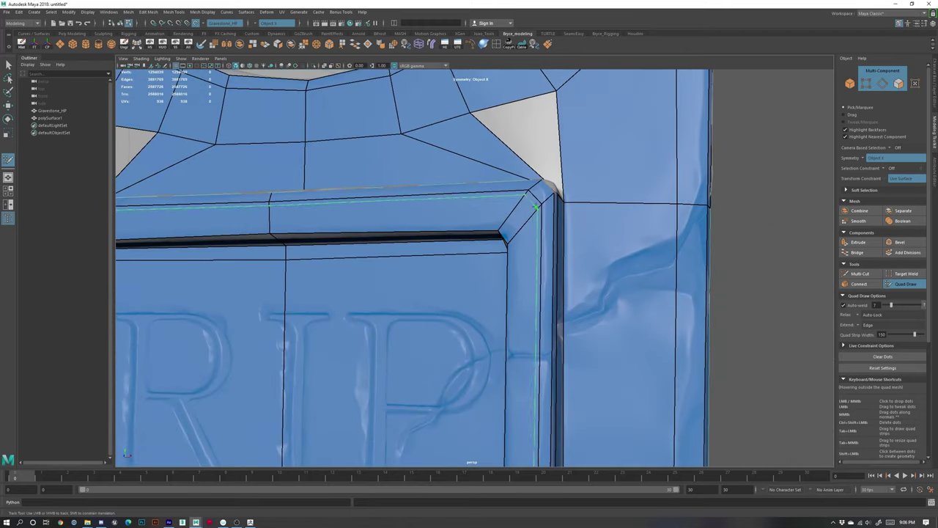
pyautogui.keyDown('ctrl'); pyautogui.click(537, 194); pyautogui.keyUp('ctrl')
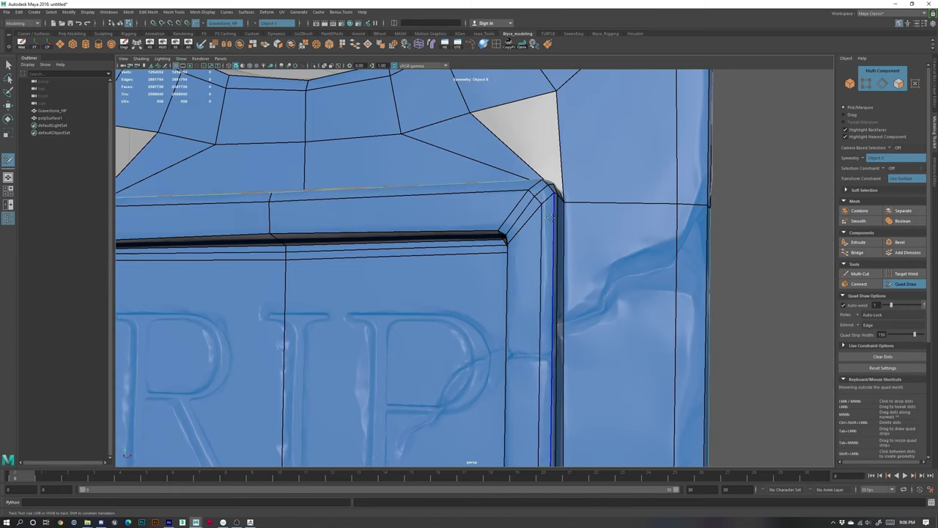
pyautogui.keyDown('alt'); pyautogui.moveTo(536, 196); pyautogui.dragTo(491, 239); pyautogui.keyUp('alt')
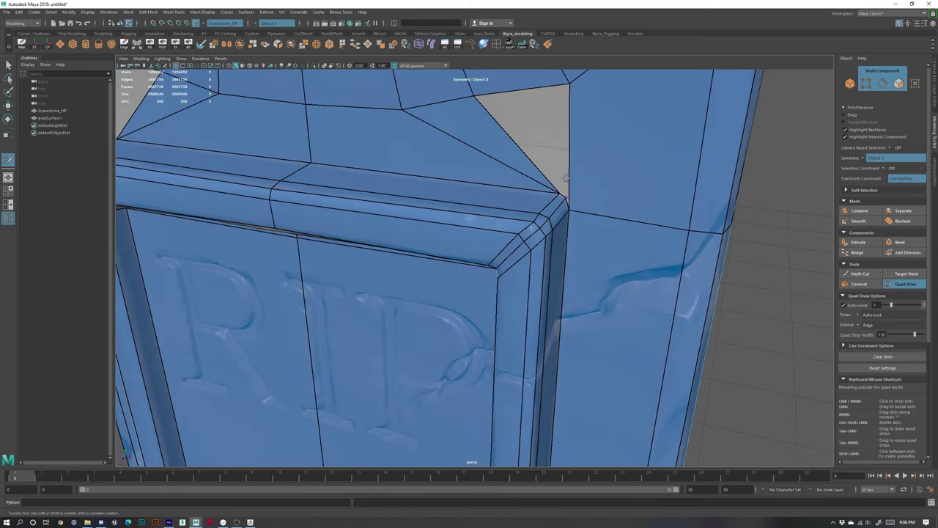
# - Insert an edge loop around the inner lip of the frame surrounding the RIP panel
pyautogui.scroll(-5, 562, 170)
pyautogui.keyDown('alt'); pyautogui.moveTo(447, 226); pyautogui.dragTo(532, 209); pyautogui.keyUp('alt')
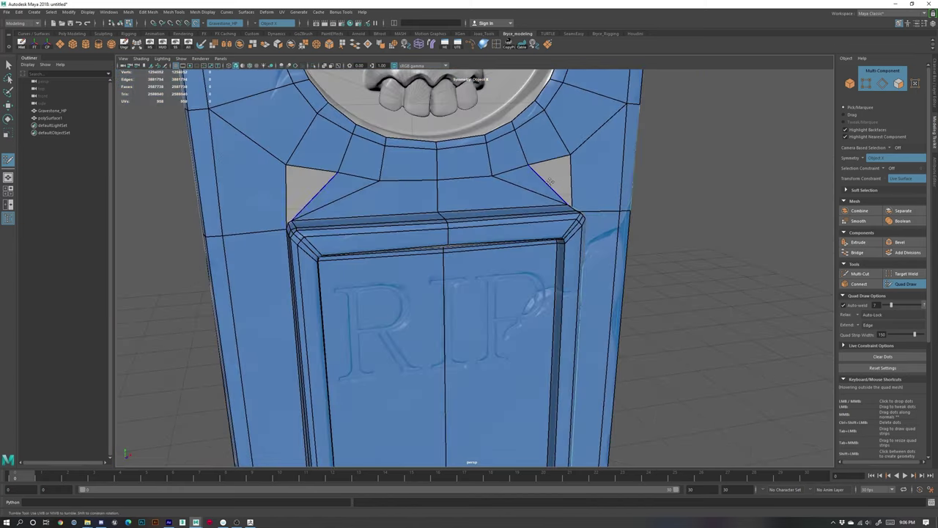
pyautogui.keyDown('alt'); pyautogui.moveTo(344, 256); pyautogui.dragTo(324, 287); pyautogui.keyUp('alt')
pyautogui.keyDown('alt'); pyautogui.moveTo(324, 287); pyautogui.dragTo(359, 235, button='middle'); pyautogui.keyUp('alt')
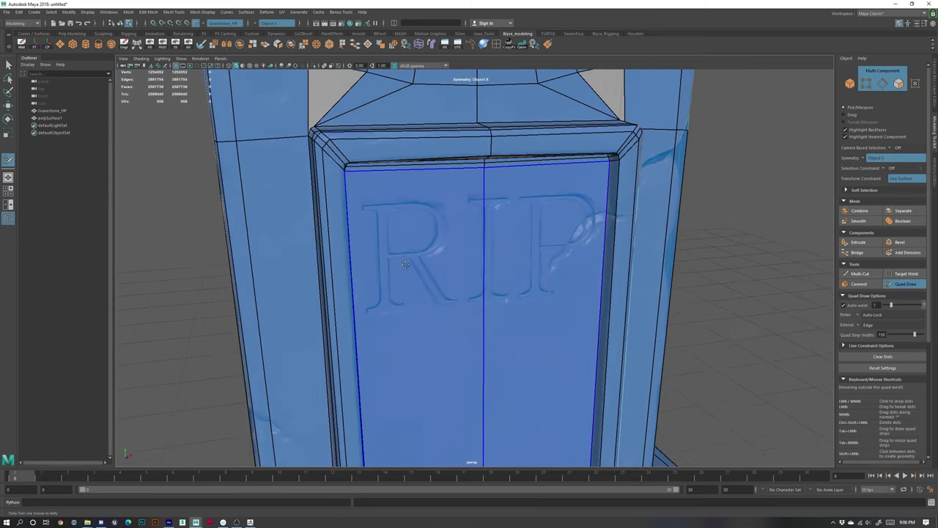
pyautogui.keyDown('alt'); pyautogui.moveTo(360, 234); pyautogui.dragTo(404, 241); pyautogui.keyUp('alt')
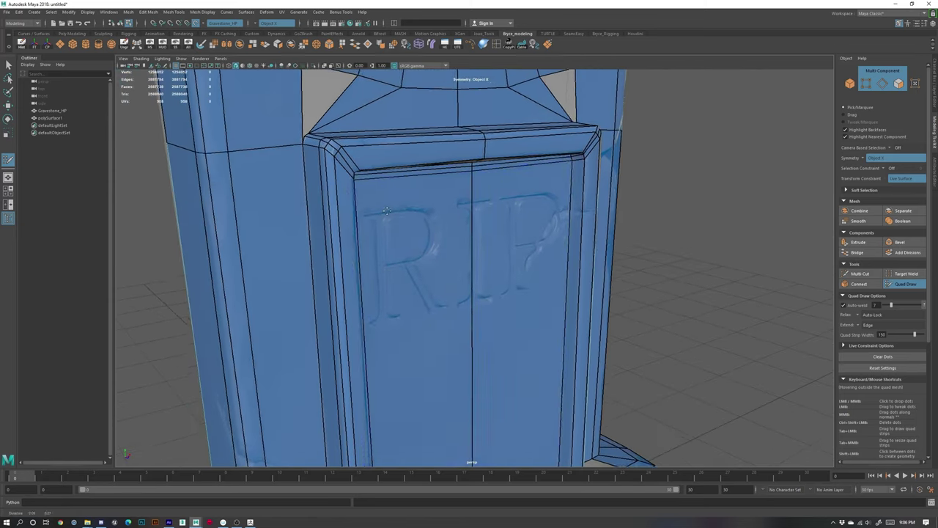
pyautogui.keyDown('alt'); pyautogui.moveTo(432, 283); pyautogui.dragTo(411, 250); pyautogui.keyUp('alt')
pyautogui.keyDown('alt'); pyautogui.moveTo(410, 251); pyautogui.dragTo(465, 258, button='right'); pyautogui.keyUp('alt')
pyautogui.keyDown('alt'); pyautogui.moveTo(453, 301); pyautogui.dragTo(427, 301, button='right'); pyautogui.keyUp('alt')
pyautogui.moveTo(427, 302)
pyautogui.keyDown('alt'); pyautogui.mouseDown()
pyautogui.moveTo(437, 370)
pyautogui.moveTo(435, 316)
pyautogui.mouseUp(); pyautogui.keyUp('alt')
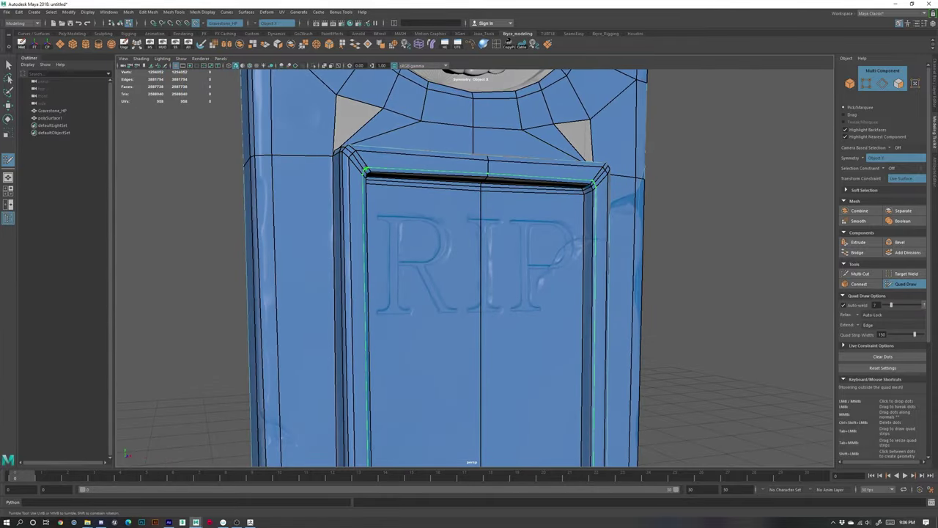
pyautogui.keyDown('ctrl'); pyautogui.click(594, 183); pyautogui.keyUp('ctrl')
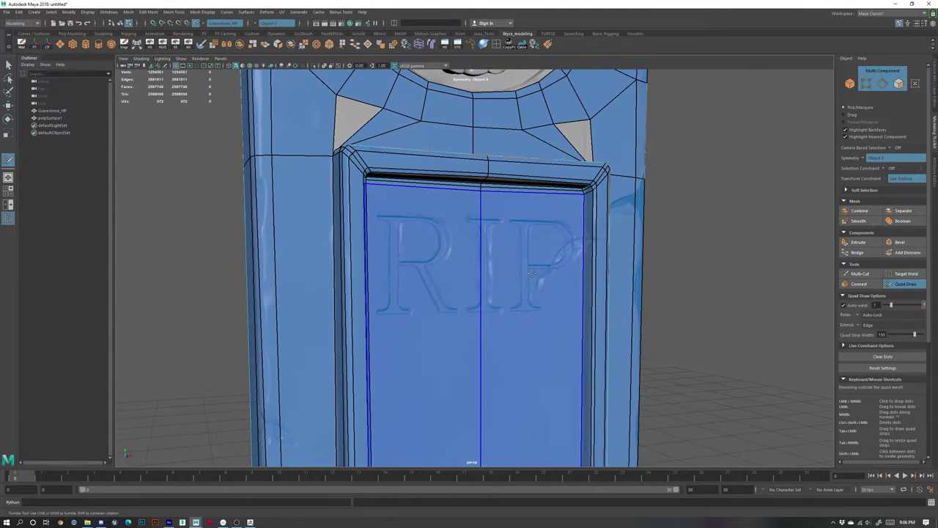
# - Delete the faces between the skull ring and the top of the RIP panel's frame on both sides
pyautogui.keyDown('alt'); pyautogui.moveTo(532, 273); pyautogui.dragTo(472, 282); pyautogui.keyUp('alt')
pyautogui.keyDown('alt'); pyautogui.moveTo(473, 283); pyautogui.dragTo(340, 227, button='right'); pyautogui.keyUp('alt')
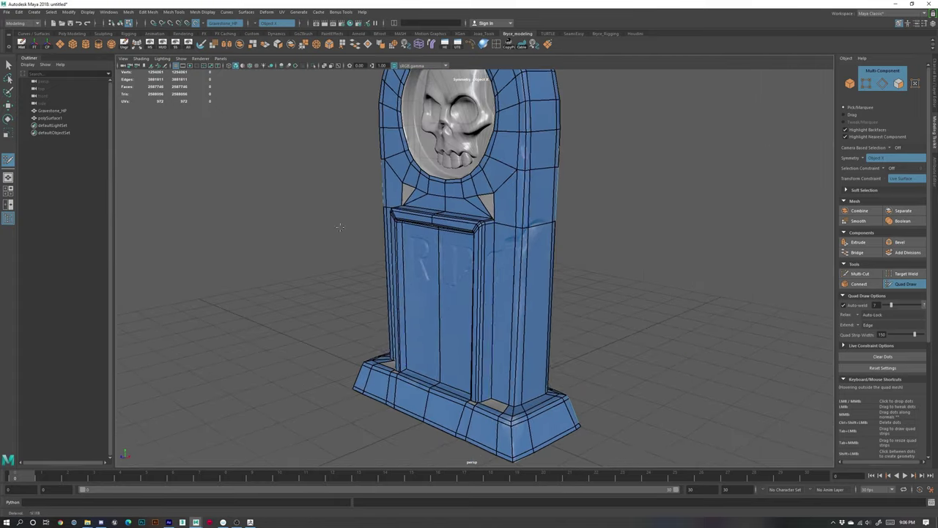
pyautogui.keyDown('alt'); pyautogui.moveTo(472, 299); pyautogui.dragTo(504, 306); pyautogui.keyUp('alt')
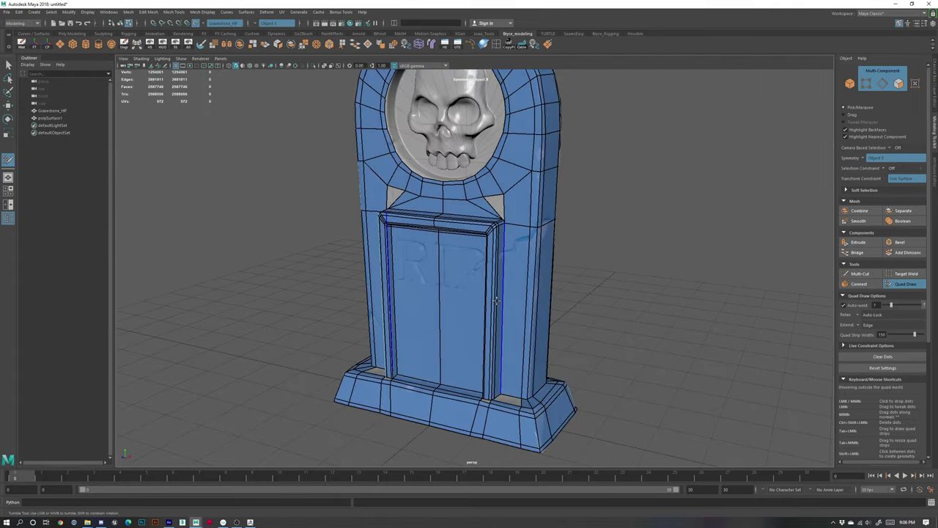
pyautogui.keyDown('alt'); pyautogui.moveTo(450, 375); pyautogui.dragTo(472, 308, button='middle'); pyautogui.keyUp('alt')
pyautogui.keyDown('alt'); pyautogui.moveTo(472, 308); pyautogui.dragTo(539, 293, button='right'); pyautogui.keyUp('alt')
pyautogui.keyDown('alt'); pyautogui.moveTo(469, 220); pyautogui.dragTo(469, 341, button='middle'); pyautogui.keyUp('alt')
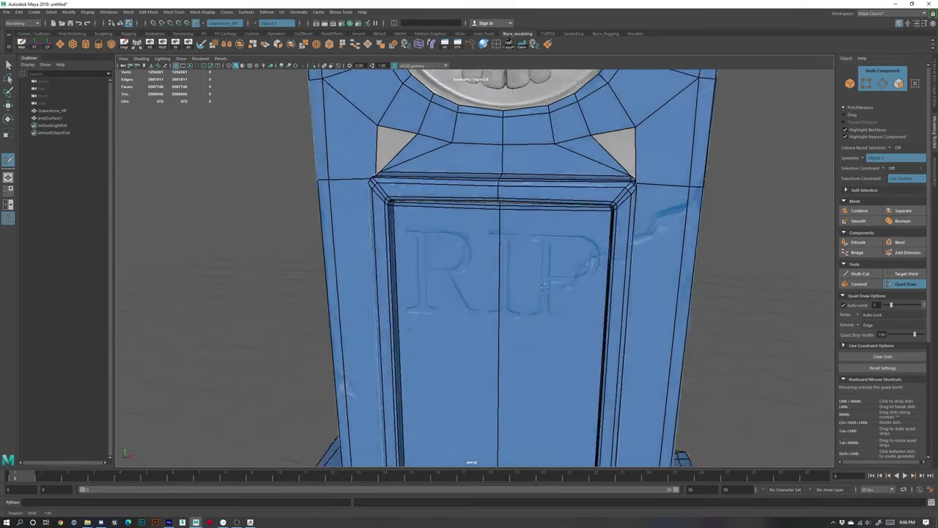
pyautogui.keyDown('alt'); pyautogui.moveTo(403, 198); pyautogui.dragTo(484, 198); pyautogui.keyUp('alt')
pyautogui.keyDown('alt'); pyautogui.moveTo(483, 198); pyautogui.dragTo(532, 220, button='right'); pyautogui.keyUp('alt')
pyautogui.keyDown('alt'); pyautogui.moveTo(506, 253); pyautogui.dragTo(500, 311); pyautogui.keyUp('alt')
pyautogui.keyDown('ctrl'); pyautogui.keyDown('shift'); pyautogui.click(400, 234); pyautogui.keyUp('shift'); pyautogui.keyUp('ctrl')
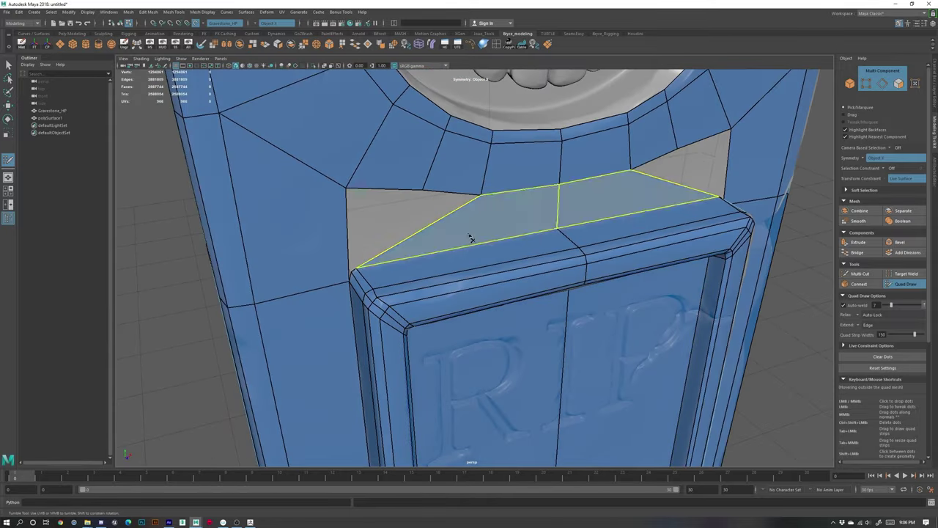
pyautogui.keyDown('ctrl'); pyautogui.keyDown('shift'); pyautogui.click(471, 236); pyautogui.keyUp('shift'); pyautogui.keyUp('ctrl')
# - Reposition the vertices along the skull ring's lower edge, raising the gap's upper corners and evening out the arc
pyautogui.keyDown('alt'); pyautogui.moveTo(534, 187); pyautogui.dragTo(502, 160); pyautogui.keyUp('alt')
pyautogui.keyDown('alt'); pyautogui.moveTo(502, 160); pyautogui.dragTo(418, 169, button='right'); pyautogui.keyUp('alt')
pyautogui.keyDown('alt'); pyautogui.moveTo(417, 168); pyautogui.dragTo(366, 163); pyautogui.keyUp('alt')
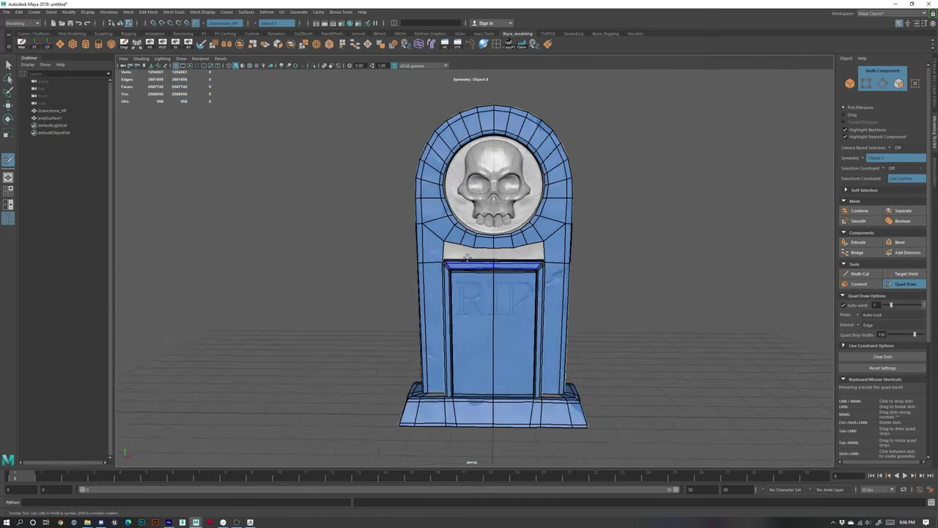
pyautogui.keyDown('alt'); pyautogui.moveTo(330, 194); pyautogui.dragTo(404, 203, button='right'); pyautogui.keyUp('alt')
pyautogui.moveTo(375, 183)
pyautogui.mouseDown()
pyautogui.moveTo(343, 165)
pyautogui.moveTo(369, 164)
pyautogui.mouseUp()
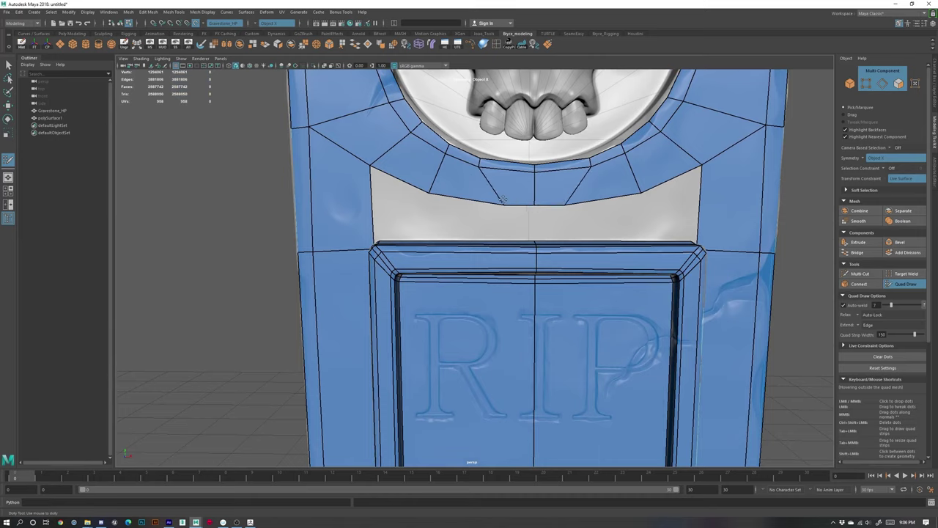
pyautogui.keyDown('alt'); pyautogui.moveTo(585, 250); pyautogui.dragTo(506, 253, button='right'); pyautogui.keyUp('alt')
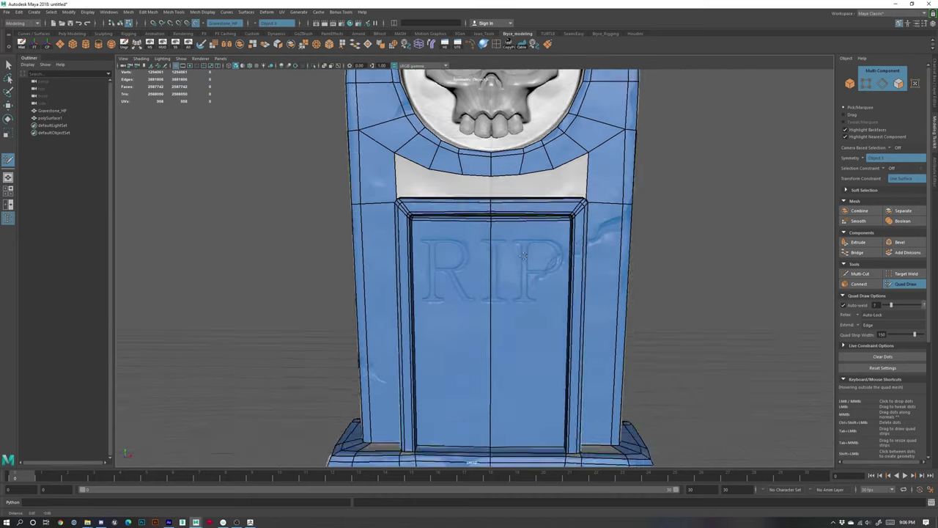
# - Examine the gap below the skull ring and the side edges of the RIP panel's frame
pyautogui.keyDown('alt'); pyautogui.moveTo(506, 253); pyautogui.dragTo(583, 236); pyautogui.keyUp('alt')
pyautogui.keyDown('alt'); pyautogui.moveTo(463, 415); pyautogui.dragTo(482, 241, button='middle'); pyautogui.keyUp('alt')
pyautogui.keyDown('alt'); pyautogui.moveTo(584, 306); pyautogui.dragTo(486, 286); pyautogui.keyUp('alt')
pyautogui.keyDown('alt'); pyautogui.moveTo(517, 95); pyautogui.dragTo(511, 310, button='middle'); pyautogui.keyUp('alt')
pyautogui.moveTo(511, 310)
pyautogui.keyDown('alt'); pyautogui.mouseDown()
pyautogui.moveTo(315, 312)
pyautogui.moveTo(506, 317)
pyautogui.mouseUp(); pyautogui.keyUp('alt')
pyautogui.keyDown('alt'); pyautogui.moveTo(495, 318); pyautogui.dragTo(537, 322, button='right'); pyautogui.keyUp('alt')
pyautogui.keyDown('alt'); pyautogui.moveTo(538, 323); pyautogui.dragTo(563, 347); pyautogui.keyUp('alt')
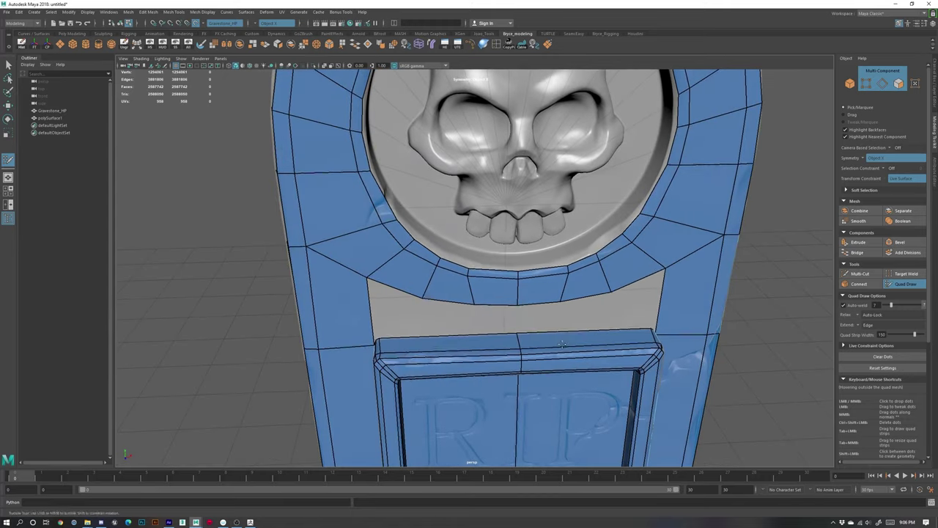
pyautogui.keyDown('alt'); pyautogui.moveTo(443, 383); pyautogui.dragTo(440, 310, button='middle'); pyautogui.keyUp('alt')
pyautogui.keyDown('alt'); pyautogui.moveTo(440, 310); pyautogui.dragTo(471, 296); pyautogui.keyUp('alt')
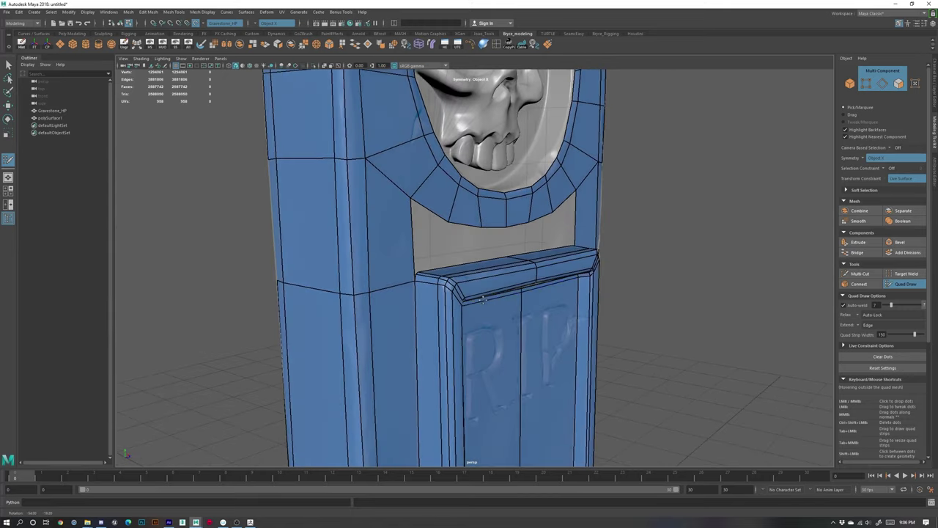
pyautogui.keyDown('alt'); pyautogui.moveTo(468, 277); pyautogui.dragTo(469, 204, button='middle'); pyautogui.keyUp('alt')
pyautogui.keyDown('alt'); pyautogui.moveTo(469, 203); pyautogui.dragTo(449, 196); pyautogui.keyUp('alt')
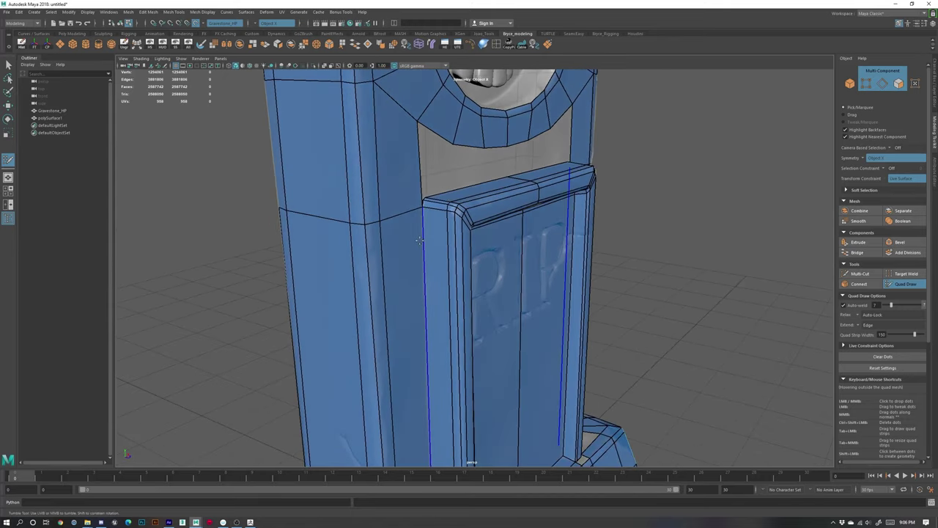
pyautogui.keyDown('alt'); pyautogui.moveTo(429, 219); pyautogui.dragTo(463, 212, button='right'); pyautogui.keyUp('alt')
pyautogui.keyDown('alt'); pyautogui.moveTo(463, 212); pyautogui.dragTo(385, 133); pyautogui.keyUp('alt')
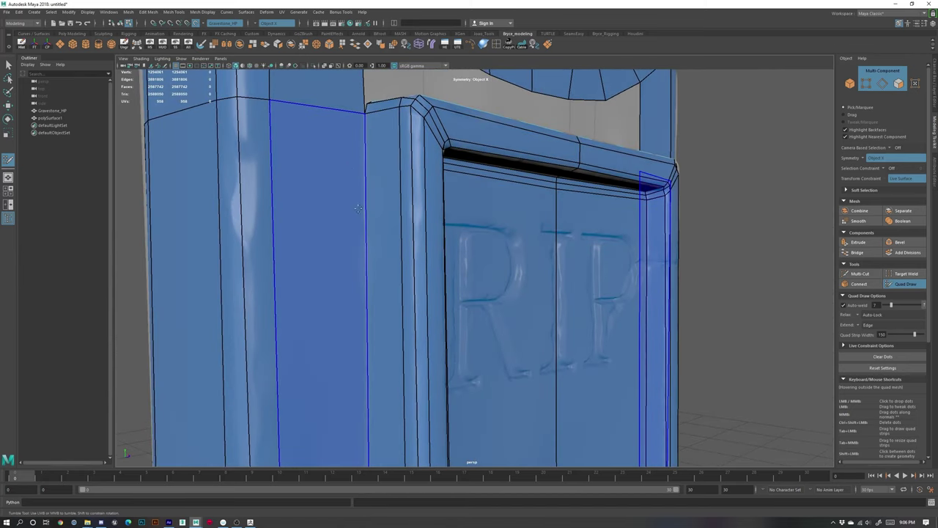
pyautogui.keyDown('alt'); pyautogui.moveTo(381, 179); pyautogui.dragTo(415, 213); pyautogui.keyUp('alt')
pyautogui.keyDown('alt'); pyautogui.moveTo(415, 212); pyautogui.dragTo(403, 209, button='right'); pyautogui.keyUp('alt')
pyautogui.keyDown('alt'); pyautogui.moveTo(409, 206); pyautogui.dragTo(461, 179); pyautogui.keyUp('alt')
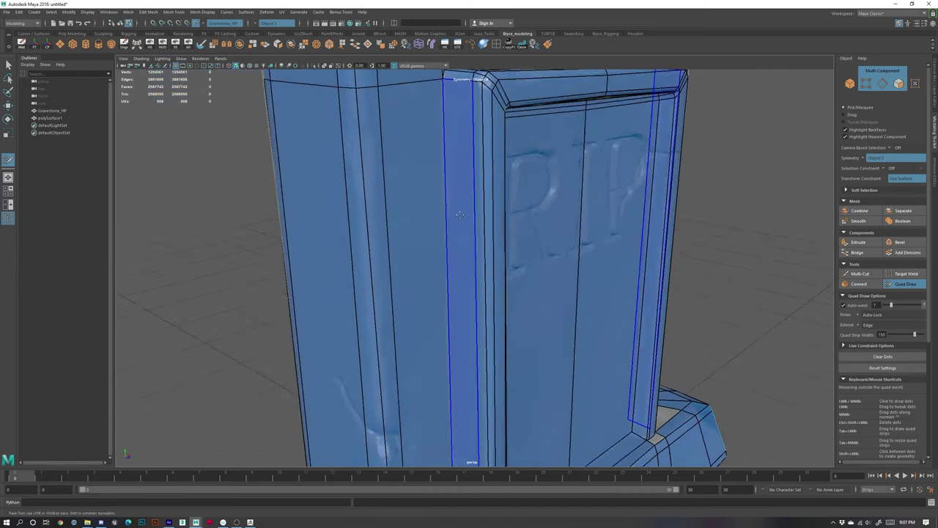
# - Insert an edge loop along the frame's outer side where it meets the gravestone's front face
pyautogui.keyDown('alt'); pyautogui.moveTo(469, 183); pyautogui.dragTo(453, 183, button='right'); pyautogui.keyUp('alt')
pyautogui.keyDown('alt'); pyautogui.moveTo(453, 183); pyautogui.dragTo(444, 166); pyautogui.keyUp('alt')
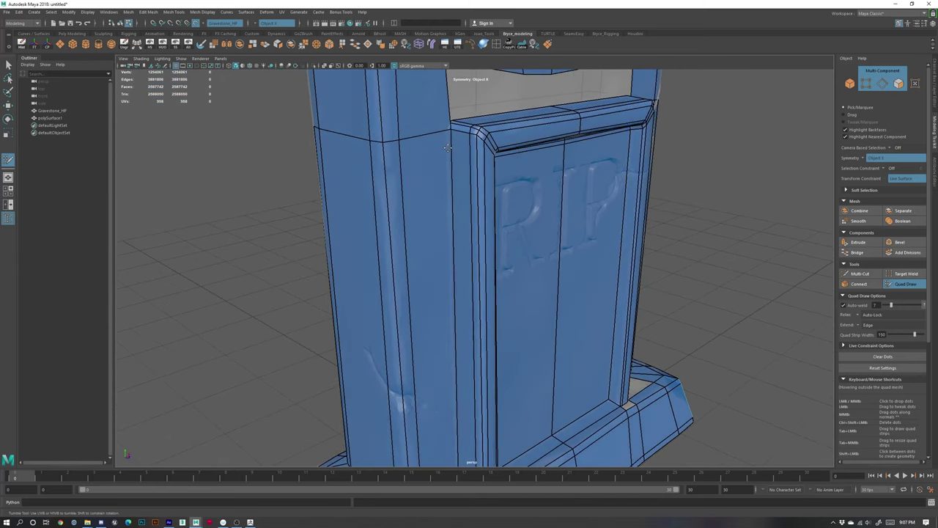
pyautogui.moveTo(448, 151); pyautogui.dragTo(445, 152)
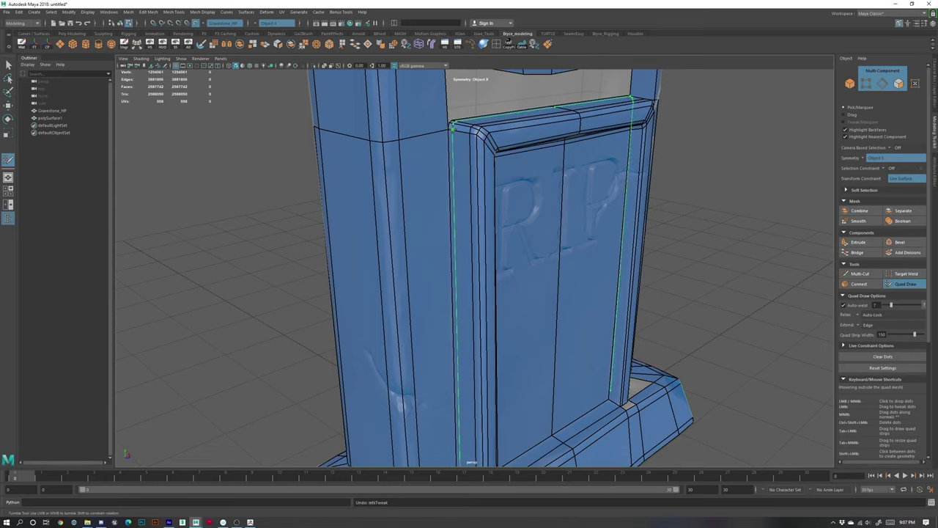
pyautogui.keyDown('ctrl'); pyautogui.click(453, 165); pyautogui.keyUp('ctrl')
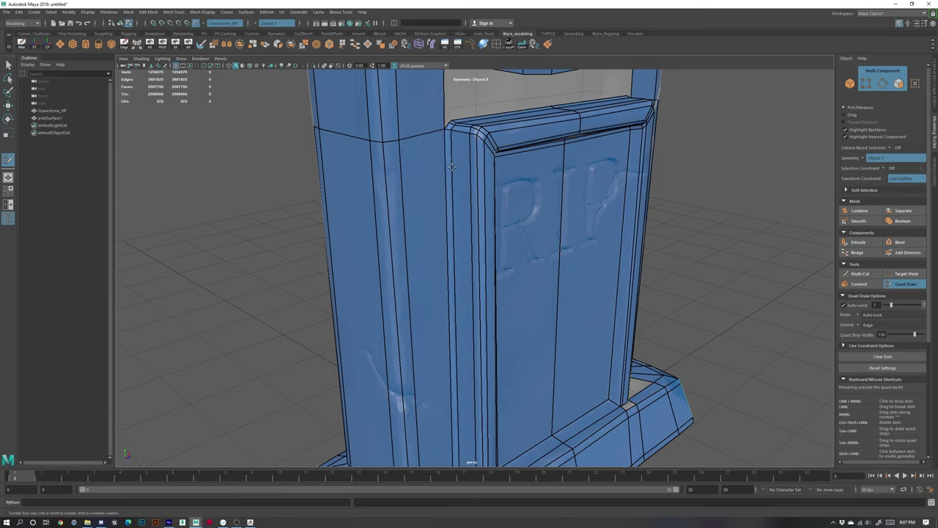
# - Examine the open gaps where the frame and gravestone body meet the base
pyautogui.keyDown('alt'); pyautogui.moveTo(452, 167); pyautogui.dragTo(445, 282); pyautogui.keyUp('alt')
pyautogui.keyDown('alt'); pyautogui.moveTo(503, 459); pyautogui.dragTo(520, 315, button='middle'); pyautogui.keyUp('alt')
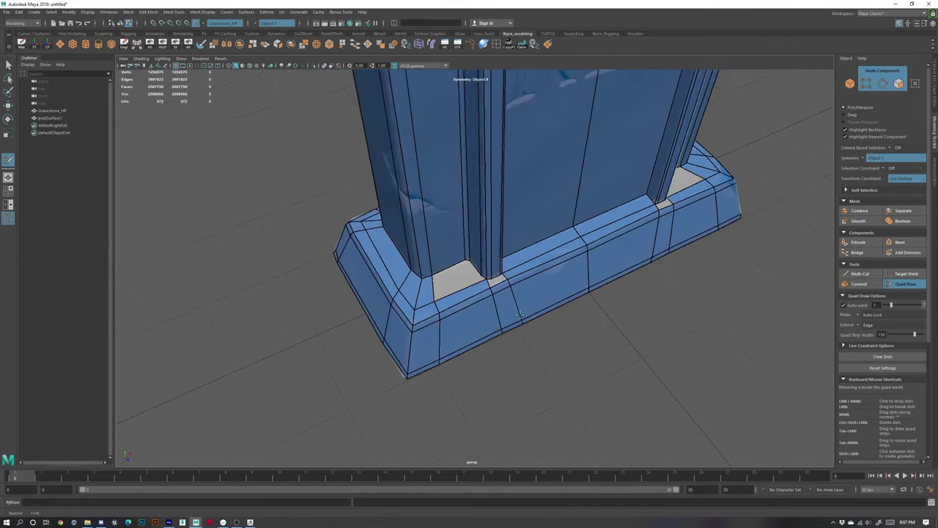
pyautogui.scroll(5, 520, 315)
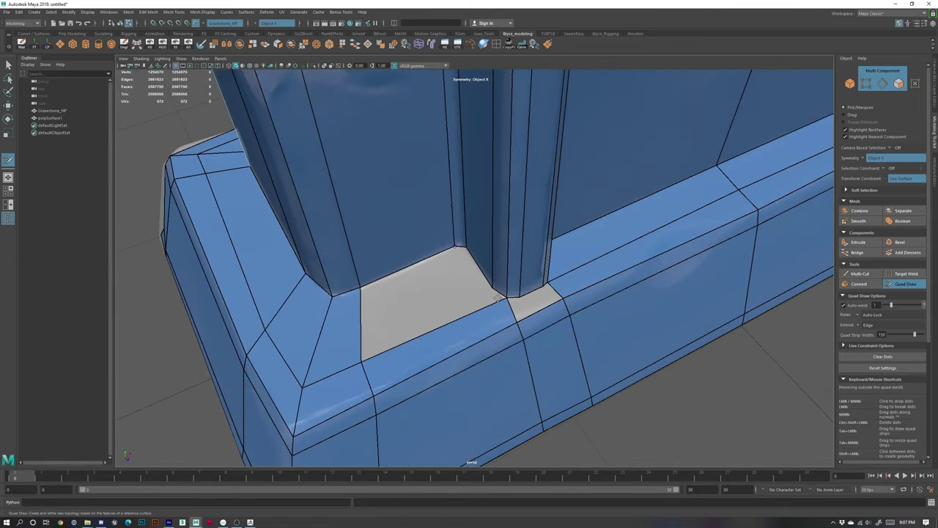
pyautogui.keyDown('alt'); pyautogui.moveTo(521, 316); pyautogui.dragTo(435, 223, button='right'); pyautogui.keyUp('alt')
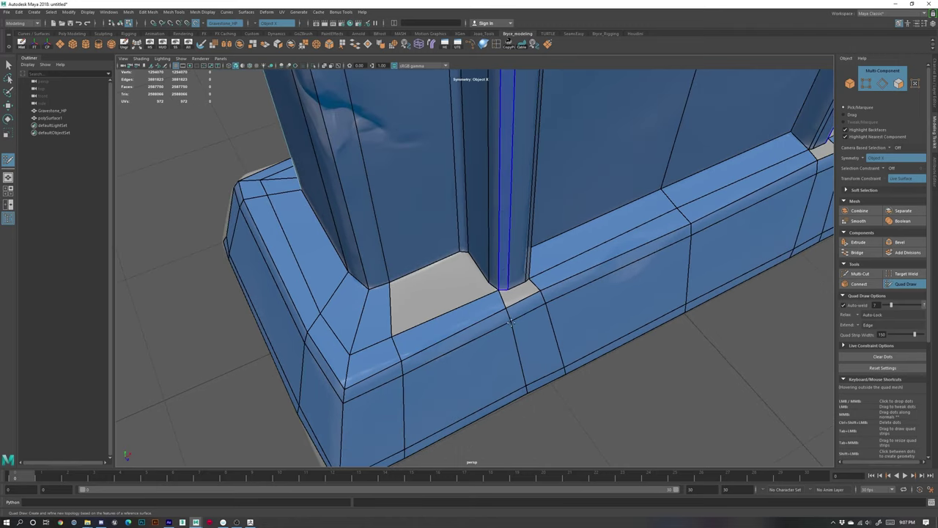
pyautogui.keyDown('alt'); pyautogui.moveTo(511, 323); pyautogui.dragTo(437, 253, button='right'); pyautogui.keyUp('alt')
pyautogui.keyDown('alt'); pyautogui.moveTo(437, 252); pyautogui.dragTo(418, 381, button='middle'); pyautogui.keyUp('alt')
pyautogui.keyDown('alt'); pyautogui.moveTo(418, 381); pyautogui.dragTo(440, 293); pyautogui.keyUp('alt')
pyautogui.keyDown('alt'); pyautogui.moveTo(440, 294); pyautogui.dragTo(440, 367, button='middle'); pyautogui.keyUp('alt')
pyautogui.keyDown('alt'); pyautogui.moveTo(440, 367); pyautogui.dragTo(487, 245); pyautogui.keyUp('alt')
pyautogui.keyDown('alt'); pyautogui.moveTo(439, 242); pyautogui.dragTo(498, 220, button='right'); pyautogui.keyUp('alt')
# - Move the frame's upper rear corner vertices back toward the gravestone's front face
pyautogui.keyDown('alt'); pyautogui.moveTo(373, 125); pyautogui.dragTo(446, 157); pyautogui.keyUp('alt')
pyautogui.keyDown('alt'); pyautogui.moveTo(446, 157); pyautogui.dragTo(464, 218, button='middle'); pyautogui.keyUp('alt')
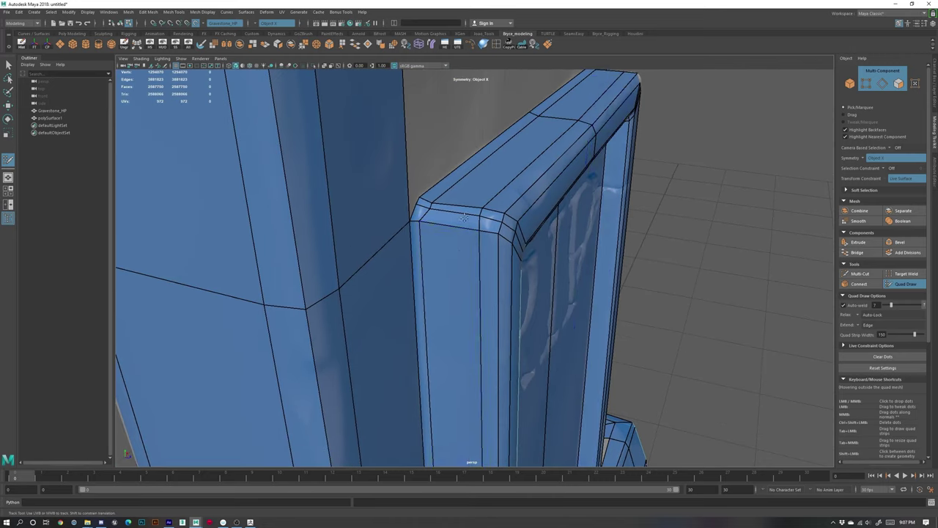
pyautogui.moveTo(449, 236)
pyautogui.keyDown('alt'); pyautogui.mouseDown()
pyautogui.moveTo(462, 212)
pyautogui.moveTo(469, 230)
pyautogui.moveTo(453, 229)
pyautogui.mouseUp(); pyautogui.keyUp('alt')
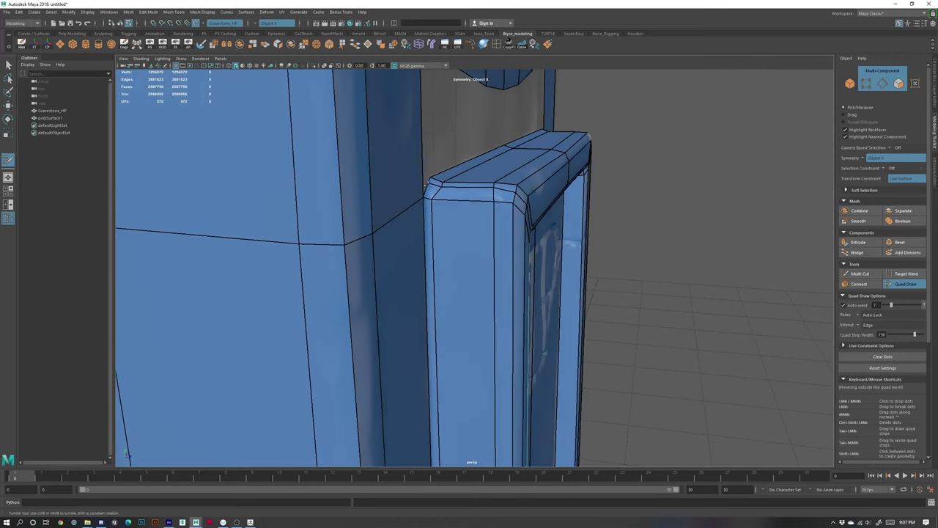
pyautogui.moveTo(427, 188); pyautogui.dragTo(424, 186)
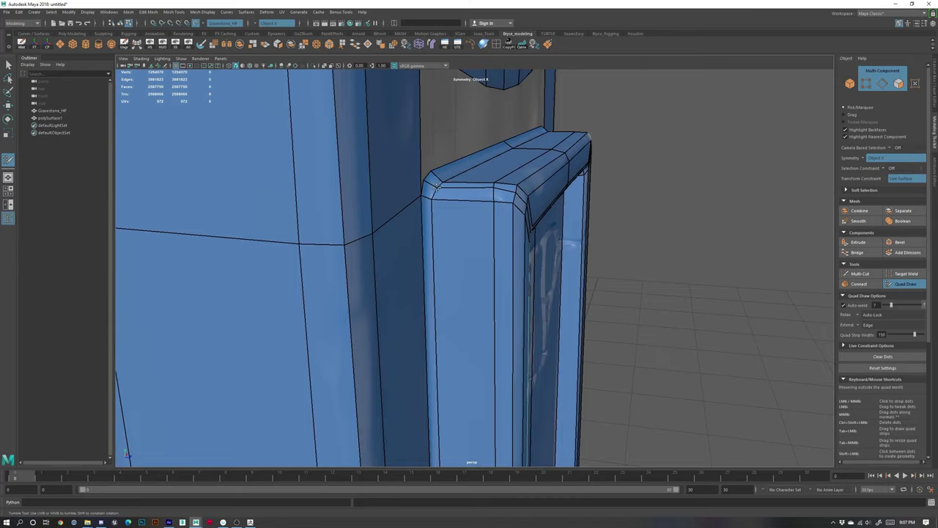
pyautogui.keyDown('alt'); pyautogui.moveTo(484, 186); pyautogui.dragTo(473, 216); pyautogui.keyUp('alt')
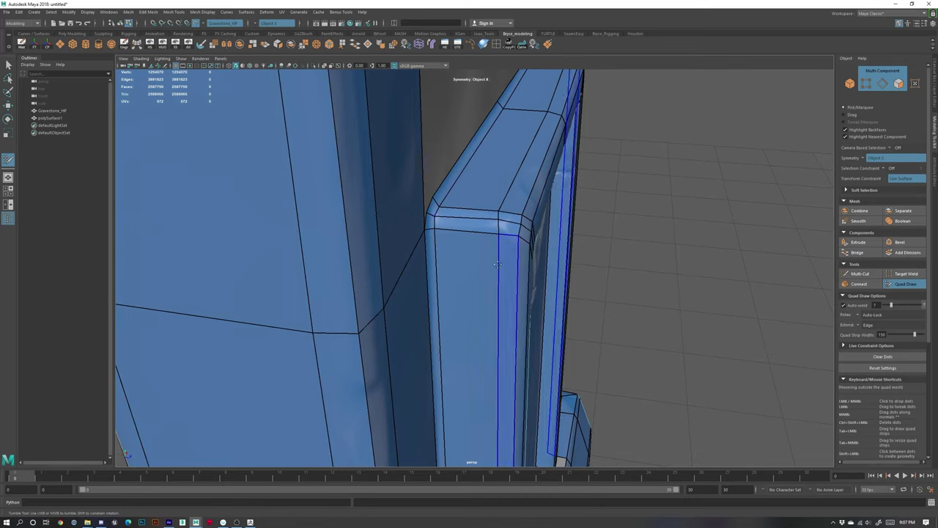
# - Examine the retopology mesh along the frame's side, the skull ring and the whole gravestone
pyautogui.keyDown('alt'); pyautogui.moveTo(623, 268); pyautogui.dragTo(469, 269); pyautogui.keyUp('alt')
pyautogui.keyDown('alt'); pyautogui.moveTo(363, 208); pyautogui.dragTo(469, 209); pyautogui.keyUp('alt')
pyautogui.keyDown('alt'); pyautogui.moveTo(557, 234); pyautogui.dragTo(516, 227, button='right'); pyautogui.keyUp('alt')
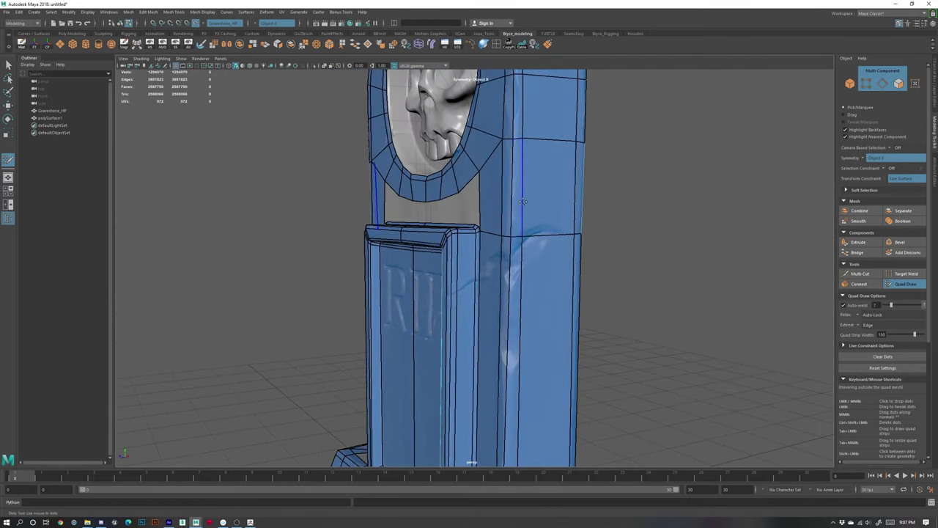
pyautogui.moveTo(522, 201); pyautogui.dragTo(522, 202, button='middle')
pyautogui.keyDown('alt'); pyautogui.moveTo(604, 350); pyautogui.dragTo(506, 334, button='right'); pyautogui.keyUp('alt')
pyautogui.moveTo(417, 308)
pyautogui.keyDown('alt'); pyautogui.mouseDown()
pyautogui.moveTo(488, 304)
pyautogui.moveTo(444, 306)
pyautogui.mouseUp(); pyautogui.keyUp('alt')
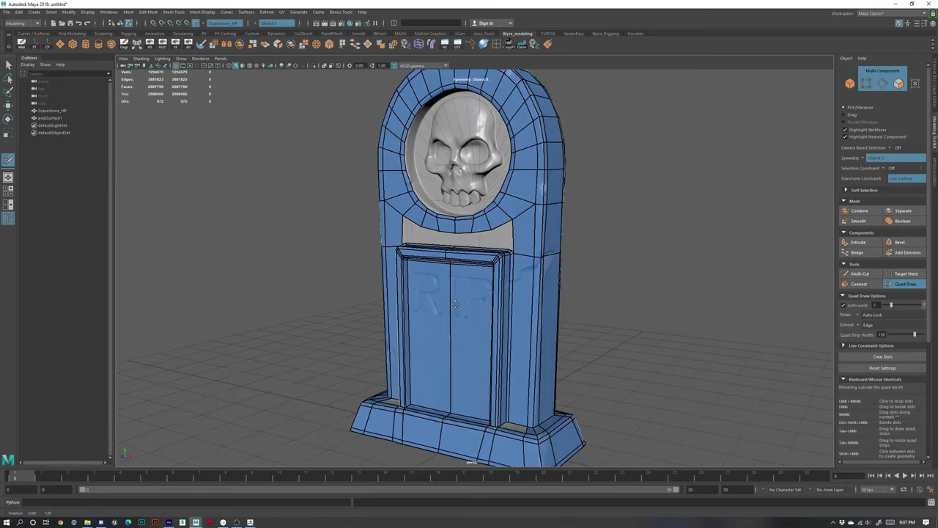
pyautogui.keyDown('alt'); pyautogui.moveTo(445, 307); pyautogui.dragTo(390, 228, button='middle'); pyautogui.keyUp('alt')
# - Leave Quad Draw and isolate the low-poly polySurface1 mesh in the viewport
pyautogui.click(907, 283)
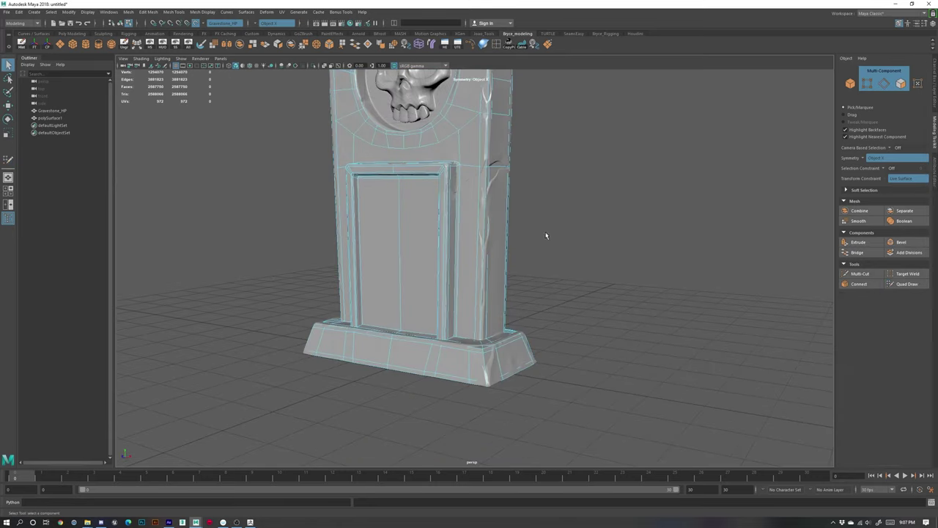
pyautogui.moveTo(454, 189); pyautogui.dragTo(452, 190, button='right')
pyautogui.moveTo(427, 195); pyautogui.dragTo(467, 183, button='right')
pyautogui.press('w')
pyautogui.hotkey('ctrl', '1')
pyautogui.click(598, 265)
pyautogui.keyDown('alt'); pyautogui.moveTo(597, 265); pyautogui.dragTo(518, 287, button='right'); pyautogui.keyUp('alt')
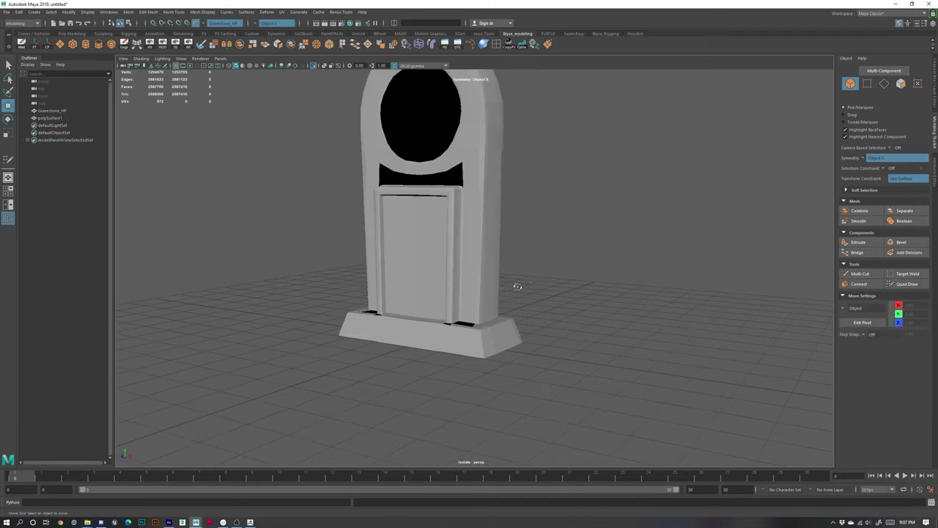
# - Select all faces of polySurface1 to check its triangle count, and clear the selection
pyautogui.moveTo(518, 287)
pyautogui.keyDown('alt'); pyautogui.mouseDown()
pyautogui.moveTo(474, 286)
pyautogui.moveTo(520, 287)
pyautogui.mouseUp(); pyautogui.keyUp('alt')
pyautogui.keyDown('alt'); pyautogui.moveTo(520, 287); pyautogui.dragTo(537, 316, button='right'); pyautogui.keyUp('alt')
pyautogui.click(493, 228)
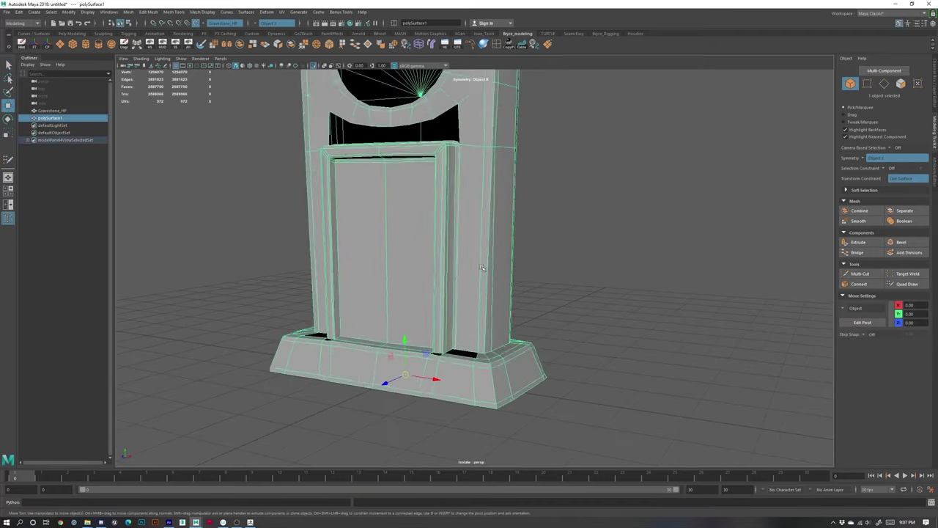
pyautogui.keyDown('alt'); pyautogui.moveTo(493, 220); pyautogui.dragTo(472, 163, button='right'); pyautogui.keyUp('alt')
pyautogui.keyDown('alt'); pyautogui.moveTo(474, 155); pyautogui.dragTo(493, 242, button='middle'); pyautogui.keyUp('alt')
pyautogui.moveTo(494, 242); pyautogui.dragTo(497, 253, button='right')
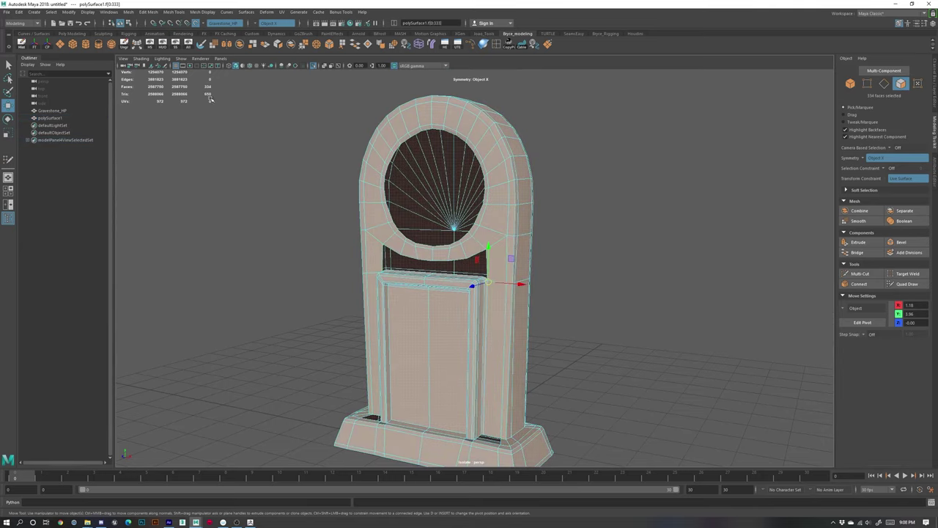
pyautogui.click(564, 313)
pyautogui.keyDown('alt'); pyautogui.moveTo(563, 313); pyautogui.dragTo(577, 321, button='right'); pyautogui.keyUp('alt')
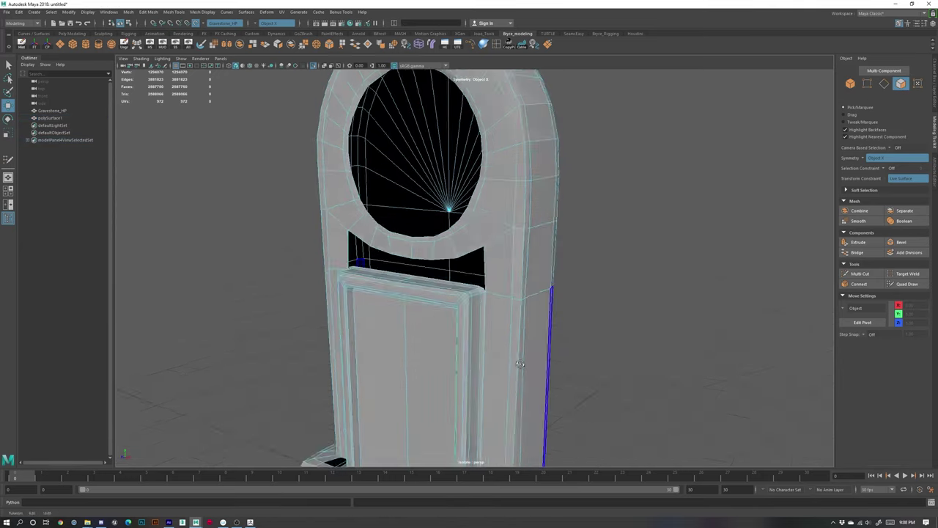
pyautogui.keyDown('alt'); pyautogui.moveTo(552, 312); pyautogui.dragTo(490, 400); pyautogui.keyUp('alt')
pyautogui.keyDown('alt'); pyautogui.moveTo(489, 401); pyautogui.dragTo(543, 327, button='middle'); pyautogui.keyUp('alt')
pyautogui.keyDown('alt'); pyautogui.moveTo(543, 327); pyautogui.dragTo(545, 323, button='right'); pyautogui.keyUp('alt')
pyautogui.keyDown('alt'); pyautogui.moveTo(545, 323); pyautogui.dragTo(624, 340); pyautogui.keyUp('alt')
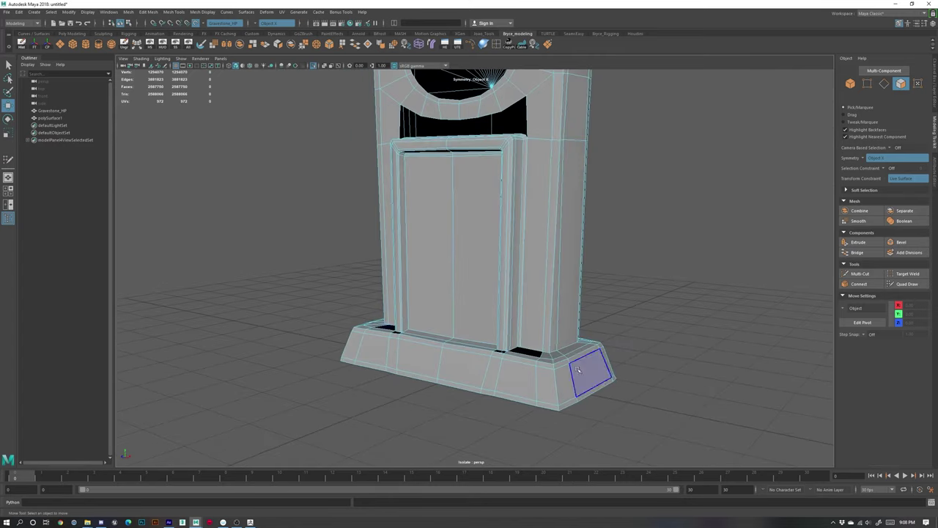
# - Return to object selection, select polySurface1, leave isolation to show the sculpt again, and reactivate Quad Draw
pyautogui.moveTo(527, 371); pyautogui.dragTo(568, 308, button='right')
pyautogui.click(643, 384)
pyautogui.keyDown('alt'); pyautogui.moveTo(643, 383); pyautogui.dragTo(582, 368); pyautogui.keyUp('alt')
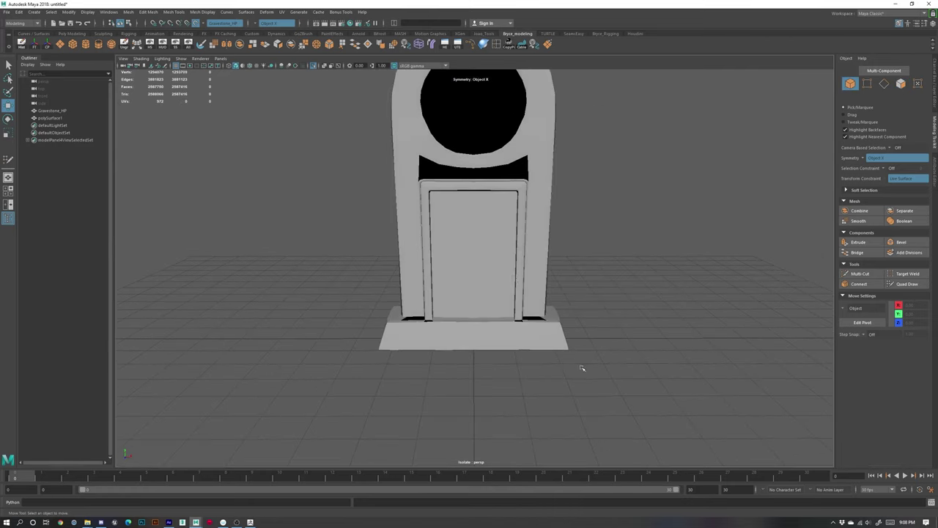
pyautogui.click(517, 280)
pyautogui.click(907, 274)
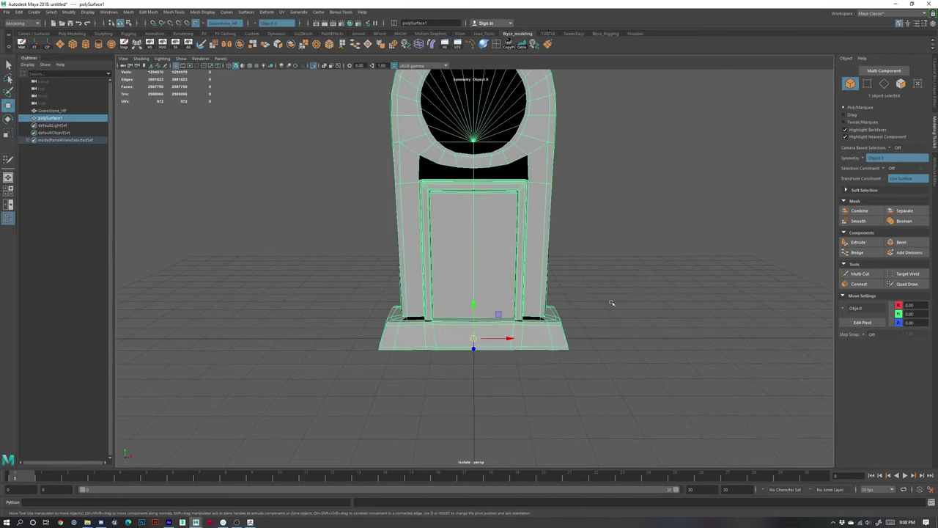
pyautogui.hotkey('ctrl', '1')
pyautogui.click(900, 285)
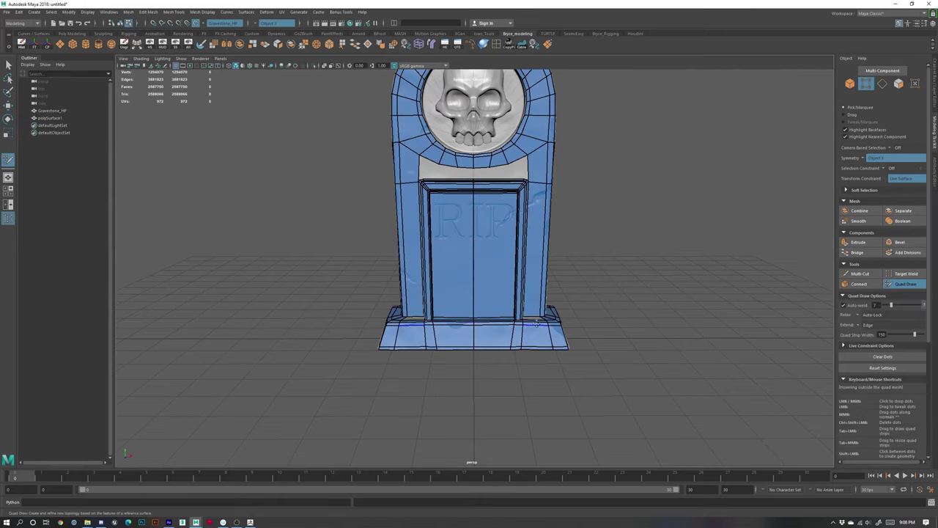
# - Fill two adjoining quads on the underside of the base at its front corner
pyautogui.scroll(5, 569, 411)
pyautogui.moveTo(569, 417)
pyautogui.keyDown('alt'); pyautogui.mouseDown()
pyautogui.moveTo(526, 345)
pyautogui.moveTo(542, 408)
pyautogui.mouseUp(); pyautogui.keyUp('alt')
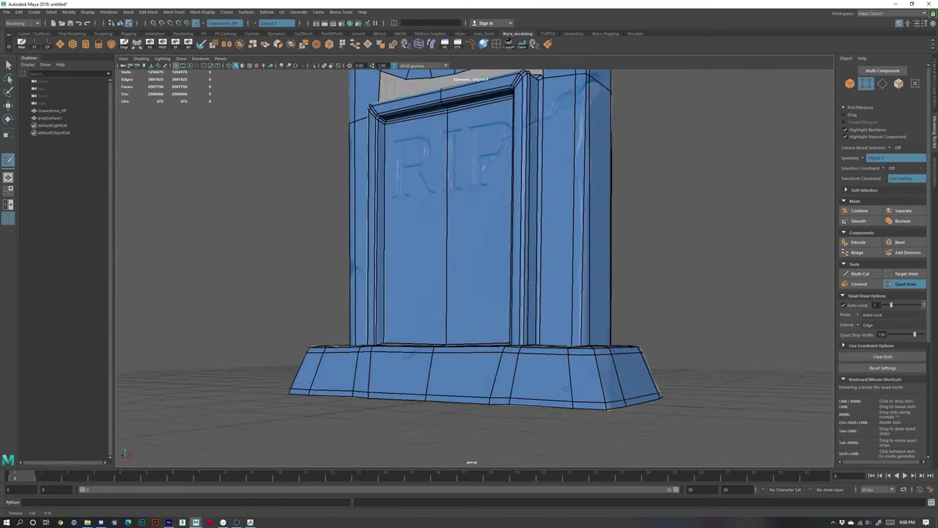
pyautogui.keyDown('alt'); pyautogui.moveTo(572, 418); pyautogui.dragTo(499, 297, button='middle'); pyautogui.keyUp('alt')
pyautogui.keyDown('alt'); pyautogui.moveTo(498, 297); pyautogui.dragTo(421, 167); pyautogui.keyUp('alt')
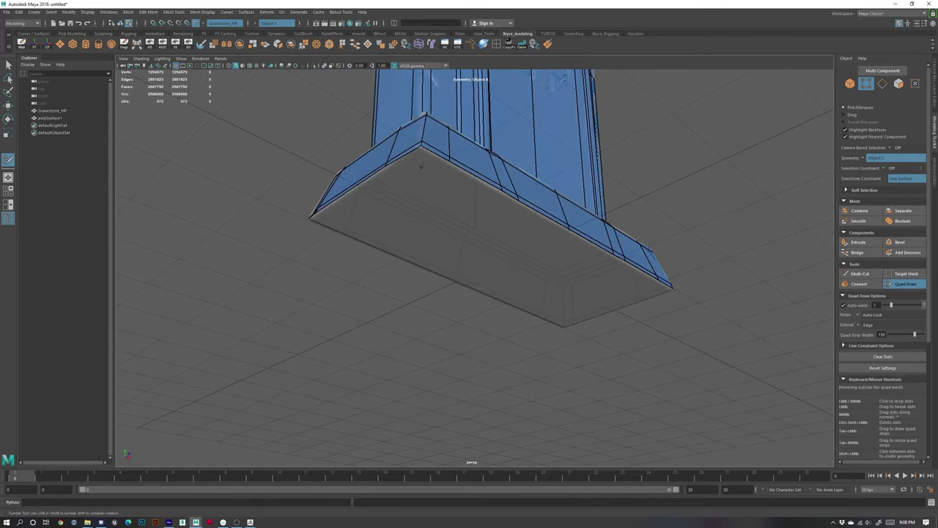
pyautogui.keyDown('shift'); pyautogui.click(435, 165); pyautogui.keyUp('shift')
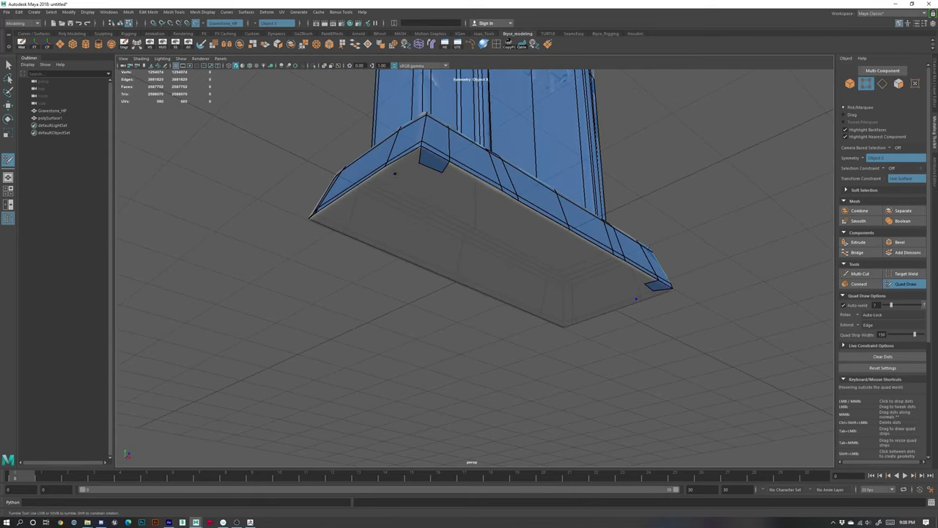
pyautogui.keyDown('alt'); pyautogui.moveTo(492, 209); pyautogui.dragTo(444, 180); pyautogui.keyUp('alt')
pyautogui.keyDown('alt'); pyautogui.moveTo(386, 142); pyautogui.dragTo(472, 279); pyautogui.keyUp('alt')
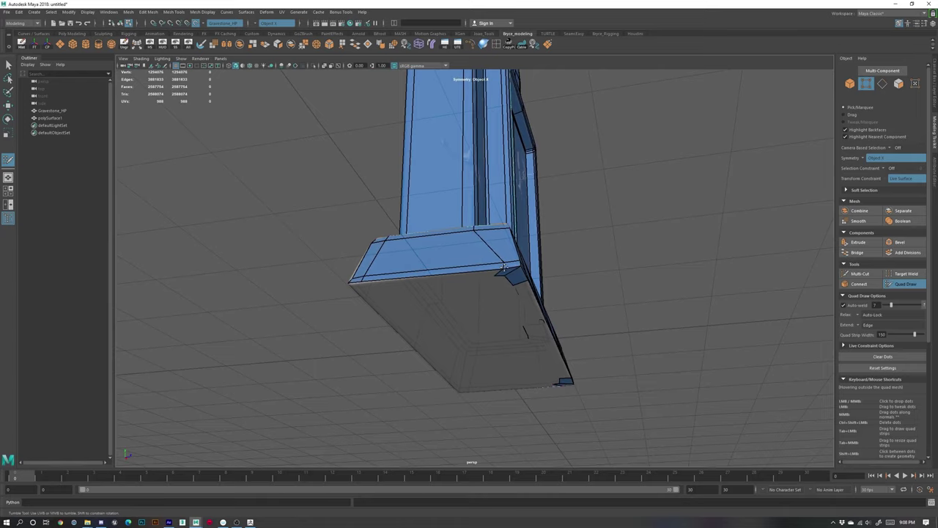
# - Move the vertices of the edge loops beside the base's front corner closer to the corner edge
pyautogui.keyDown('alt'); pyautogui.moveTo(506, 273); pyautogui.dragTo(467, 350); pyautogui.keyUp('alt')
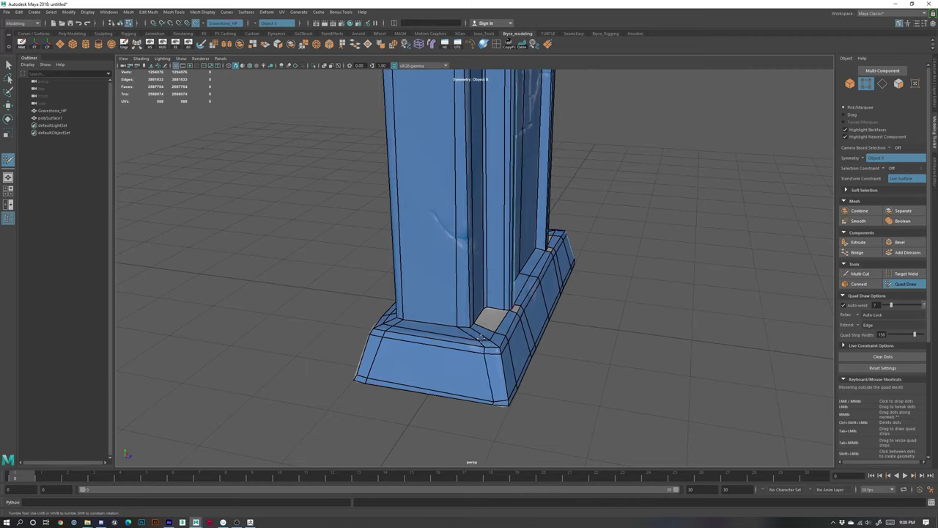
pyautogui.keyDown('alt'); pyautogui.moveTo(480, 339); pyautogui.dragTo(453, 243); pyautogui.keyUp('alt')
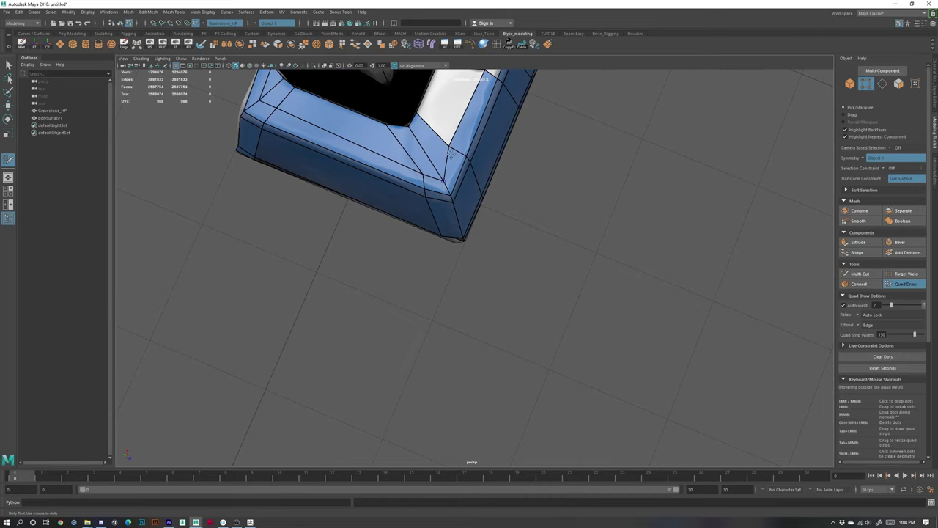
pyautogui.keyDown('alt'); pyautogui.moveTo(456, 151); pyautogui.dragTo(427, 273); pyautogui.keyUp('alt')
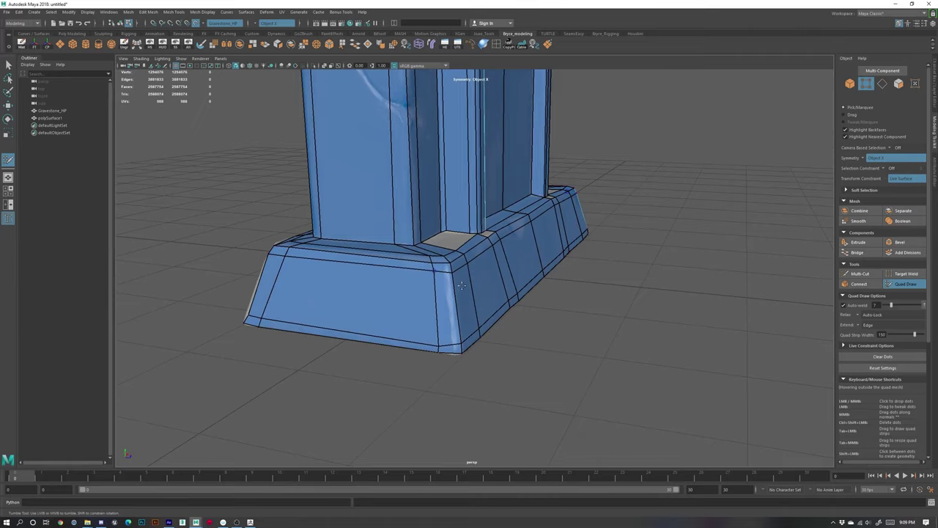
pyautogui.keyDown('alt'); pyautogui.moveTo(461, 286); pyautogui.dragTo(431, 302); pyautogui.keyUp('alt')
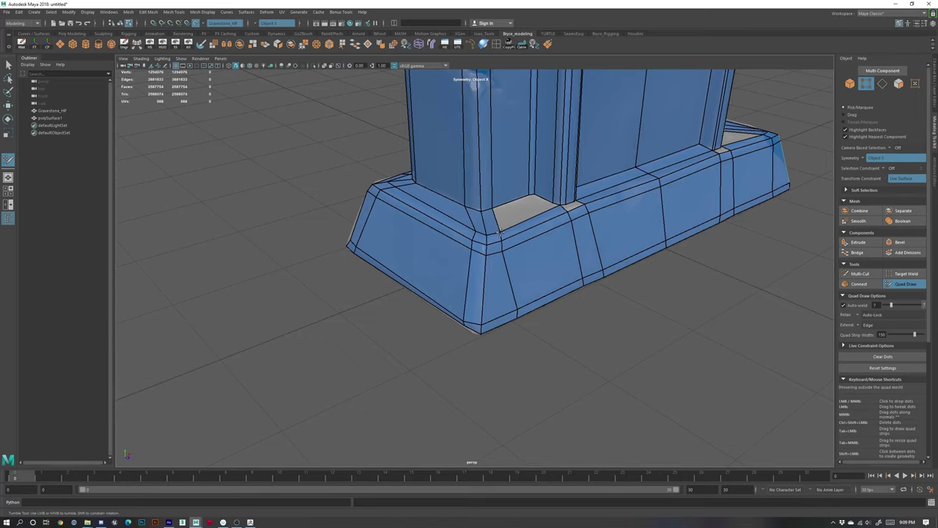
pyautogui.keyDown('alt'); pyautogui.moveTo(502, 243); pyautogui.dragTo(487, 264); pyautogui.keyUp('alt')
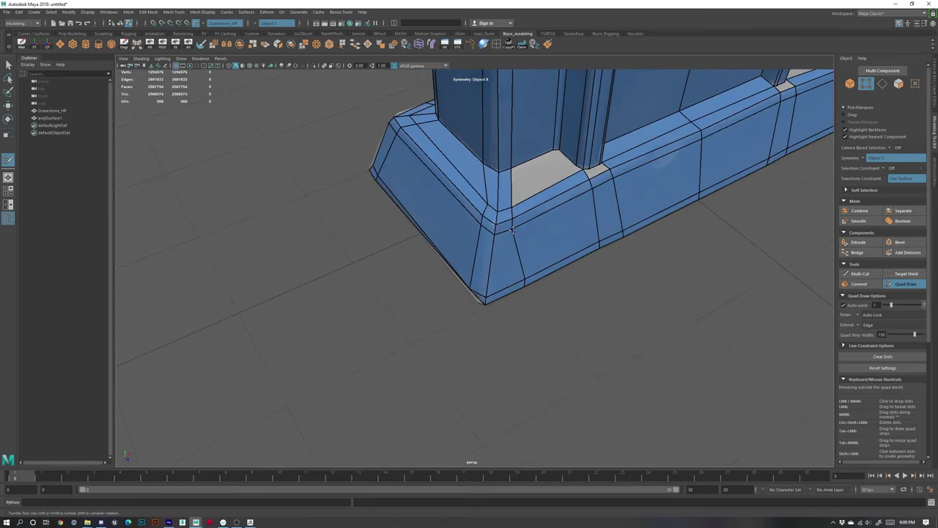
pyautogui.keyDown('alt'); pyautogui.moveTo(546, 316); pyautogui.dragTo(541, 273); pyautogui.keyUp('alt')
pyautogui.moveTo(529, 363); pyautogui.dragTo(491, 417)
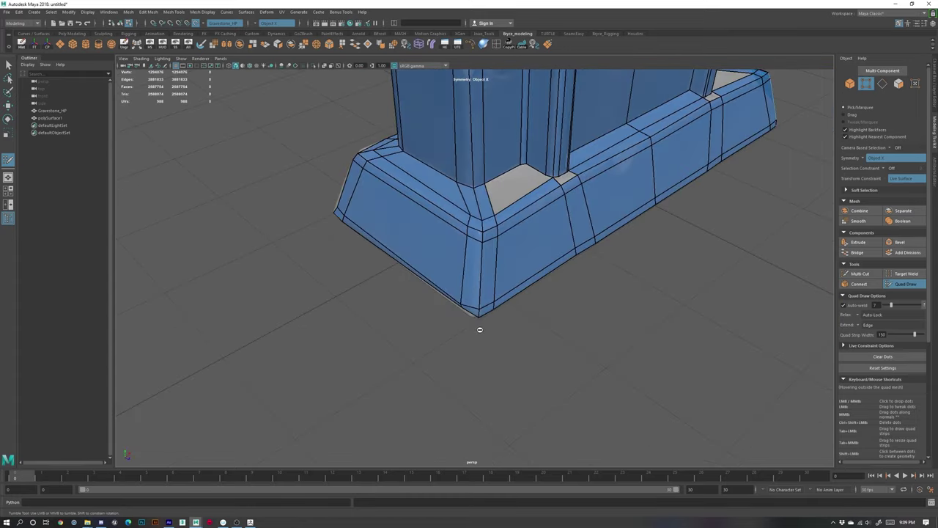
pyautogui.keyDown('alt'); pyautogui.moveTo(480, 330); pyautogui.dragTo(478, 360); pyautogui.keyUp('alt')
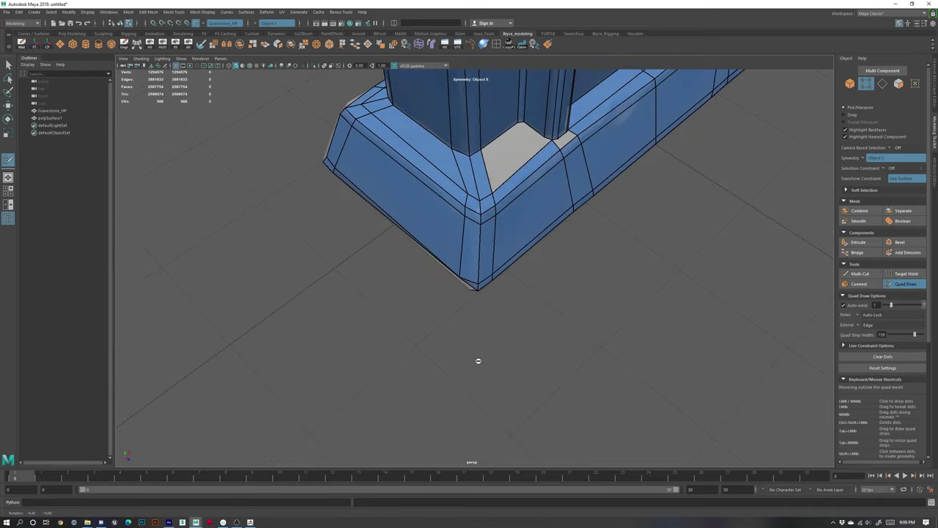
# - Reposition the vertices around the base's front bottom corner and its underside quads, undoing the last tweak
pyautogui.keyDown('alt'); pyautogui.moveTo(481, 303); pyautogui.dragTo(485, 254); pyautogui.keyUp('alt')
pyautogui.moveTo(481, 378)
pyautogui.keyDown('alt'); pyautogui.mouseDown()
pyautogui.moveTo(484, 360)
pyautogui.moveTo(476, 394)
pyautogui.mouseUp(); pyautogui.keyUp('alt')
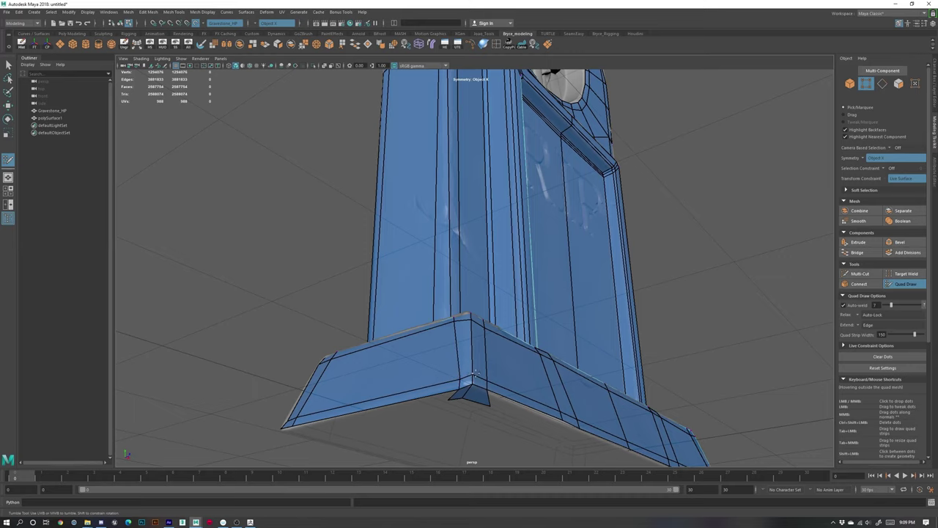
pyautogui.moveTo(484, 390)
pyautogui.keyDown('alt'); pyautogui.mouseDown()
pyautogui.moveTo(489, 362)
pyautogui.moveTo(473, 384)
pyautogui.mouseUp(); pyautogui.keyUp('alt')
pyautogui.moveTo(563, 395); pyautogui.dragTo(529, 384)
pyautogui.moveTo(593, 384)
pyautogui.keyDown('alt'); pyautogui.mouseDown()
pyautogui.moveTo(562, 362)
pyautogui.moveTo(591, 397)
pyautogui.mouseUp(); pyautogui.keyUp('alt')
pyautogui.scroll(3, 490, 311)
pyautogui.keyDown('alt'); pyautogui.moveTo(493, 311); pyautogui.dragTo(450, 409); pyautogui.keyUp('alt')
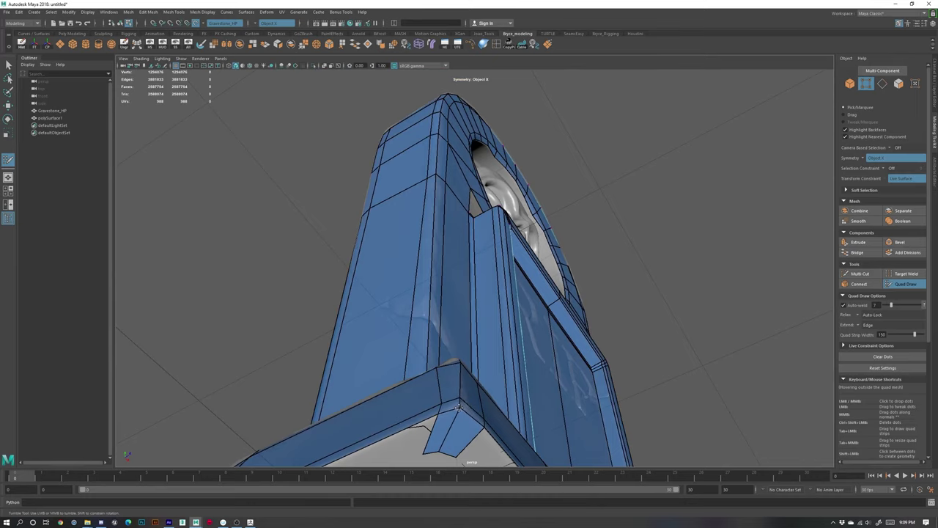
pyautogui.keyDown('alt'); pyautogui.moveTo(506, 428); pyautogui.dragTo(492, 453); pyautogui.keyUp('alt')
pyautogui.keyDown('alt'); pyautogui.moveTo(570, 316); pyautogui.dragTo(483, 301); pyautogui.keyUp('alt')
pyautogui.hotkey('ctrl', 'z')
# - Fill a continuous strip of quads along the front edge of the base's underside, joining both corners
pyautogui.keyDown('alt'); pyautogui.moveTo(488, 369); pyautogui.dragTo(519, 368); pyautogui.keyUp('alt')
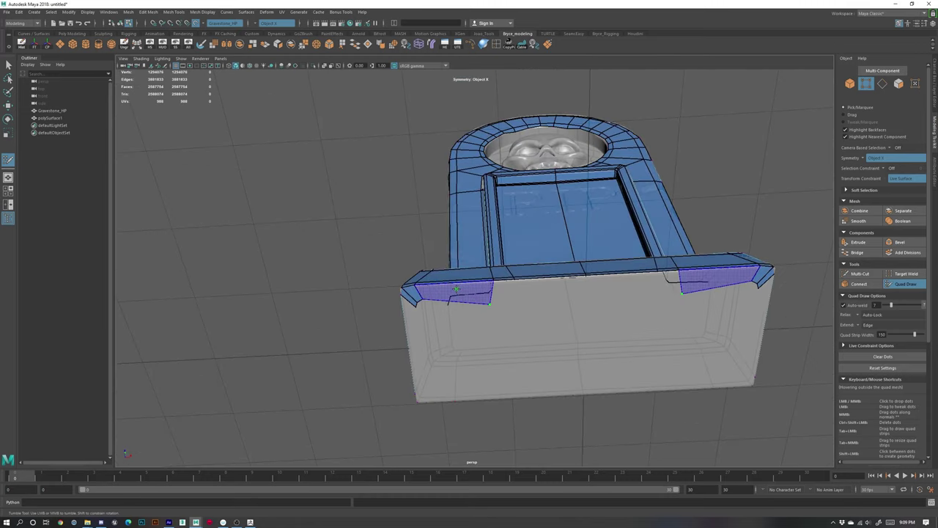
pyautogui.keyDown('shift'); pyautogui.click(491, 297); pyautogui.keyUp('shift')
pyautogui.moveTo(492, 305); pyautogui.dragTo(514, 297)
pyautogui.keyDown('alt'); pyautogui.moveTo(562, 319); pyautogui.dragTo(526, 327); pyautogui.keyUp('alt')
pyautogui.keyDown('alt'); pyautogui.moveTo(525, 327); pyautogui.dragTo(522, 321, button='middle'); pyautogui.keyUp('alt')
pyautogui.keyDown('shift'); pyautogui.click(522, 299); pyautogui.keyUp('shift')
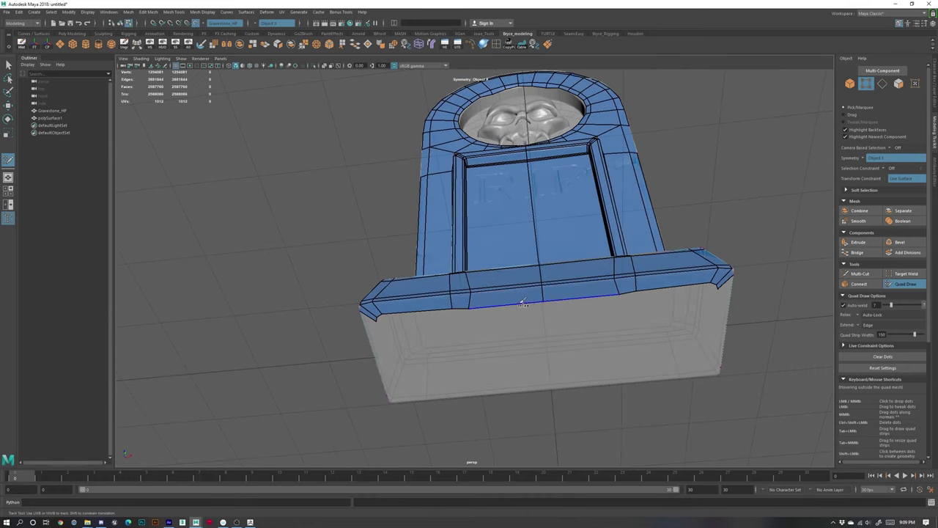
pyautogui.keyDown('alt'); pyautogui.moveTo(500, 320); pyautogui.dragTo(509, 300, button='right'); pyautogui.keyUp('alt')
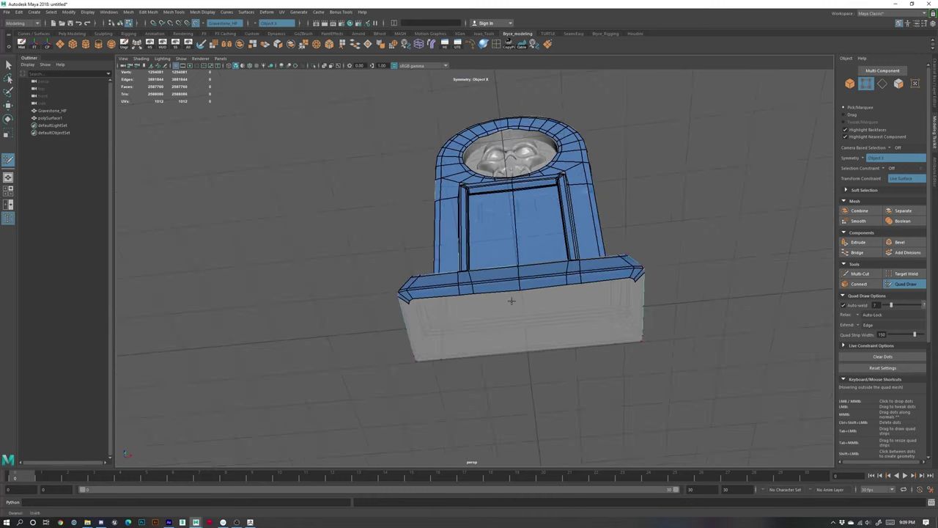
pyautogui.keyDown('alt'); pyautogui.moveTo(509, 300); pyautogui.dragTo(565, 246); pyautogui.keyUp('alt')
pyautogui.keyDown('alt'); pyautogui.moveTo(498, 245); pyautogui.dragTo(530, 255, button='right'); pyautogui.keyUp('alt')
pyautogui.keyDown('alt'); pyautogui.moveTo(531, 254); pyautogui.dragTo(563, 264, button='middle'); pyautogui.keyUp('alt')
pyautogui.keyDown('alt'); pyautogui.moveTo(561, 263); pyautogui.dragTo(530, 240); pyautogui.keyUp('alt')
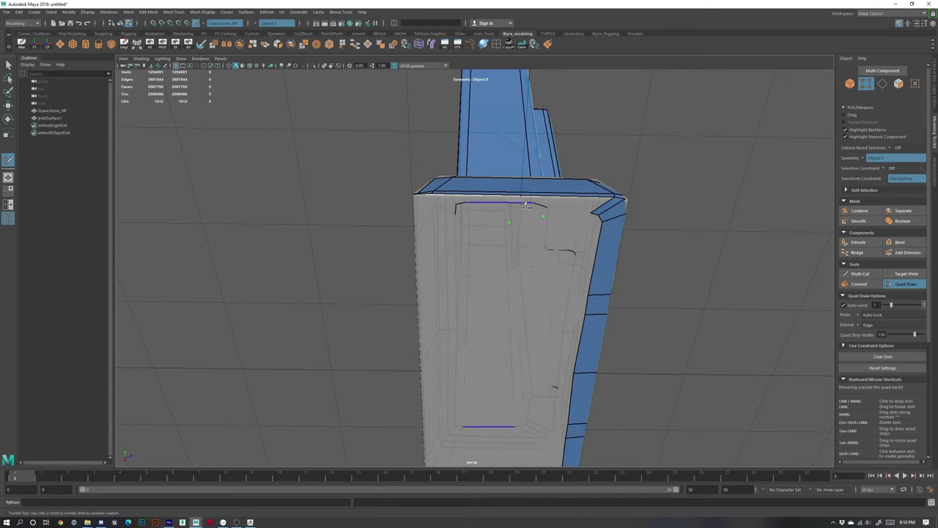
pyautogui.moveTo(525, 203)
pyautogui.keyDown('alt'); pyautogui.mouseDown()
pyautogui.moveTo(545, 241)
pyautogui.moveTo(542, 233)
pyautogui.mouseUp(); pyautogui.keyUp('alt')
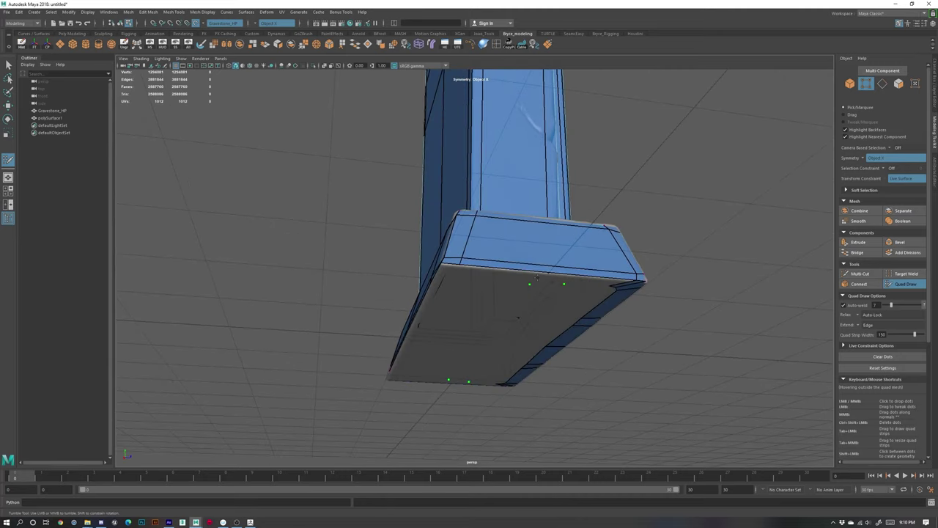
pyautogui.moveTo(537, 277)
pyautogui.keyDown('alt'); pyautogui.mouseDown()
pyautogui.moveTo(510, 222)
pyautogui.moveTo(533, 201)
pyautogui.mouseUp(); pyautogui.keyUp('alt')
pyautogui.click(546, 215)
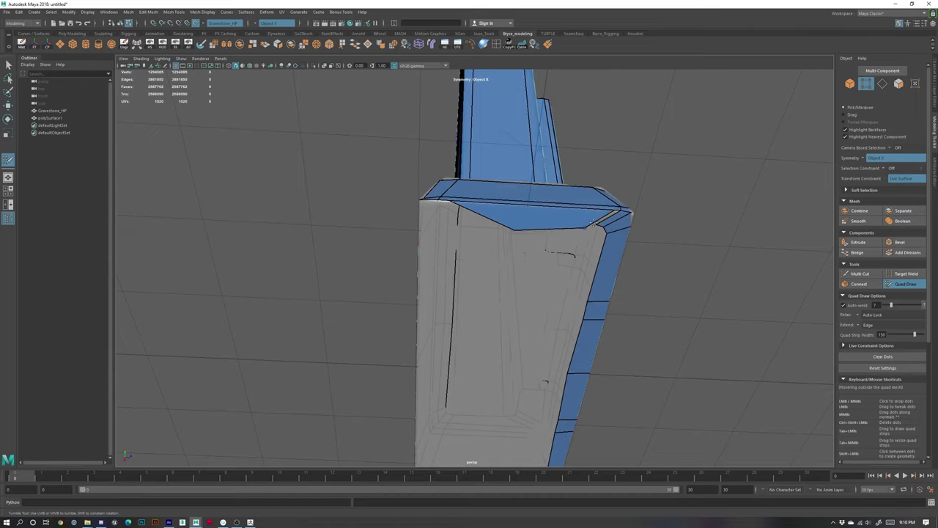
pyautogui.keyDown('ctrl'); pyautogui.keyDown('shift'); pyautogui.click(548, 218); pyautogui.keyUp('shift'); pyautogui.keyUp('ctrl')
# - Fill two adjoining quads on the underside of the base at its rear corner
pyautogui.moveTo(548, 227)
pyautogui.keyDown('alt'); pyautogui.mouseDown()
pyautogui.moveTo(551, 301)
pyautogui.moveTo(605, 258)
pyautogui.moveTo(593, 209)
pyautogui.moveTo(573, 257)
pyautogui.mouseUp(); pyautogui.keyUp('alt')
pyautogui.keyDown('alt'); pyautogui.moveTo(506, 253); pyautogui.dragTo(536, 256, button='right'); pyautogui.keyUp('alt')
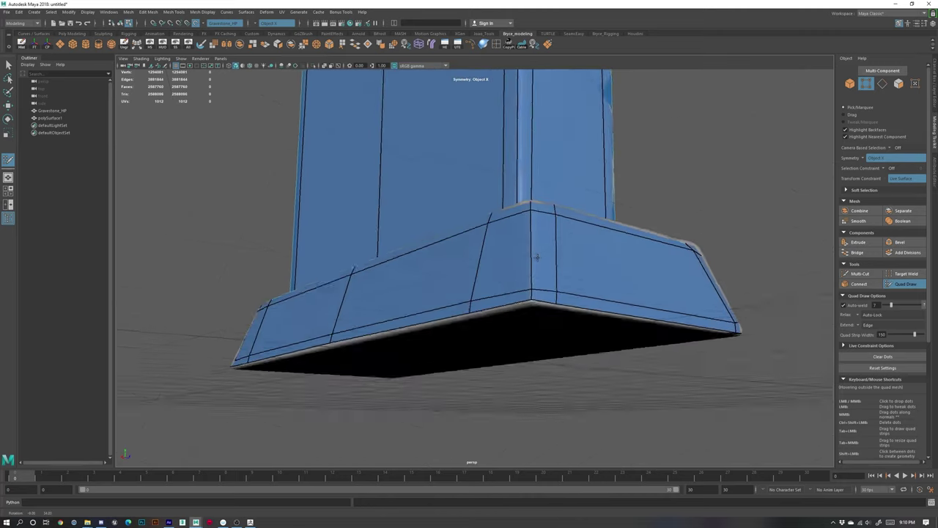
pyautogui.moveTo(536, 256)
pyautogui.keyDown('alt'); pyautogui.mouseDown()
pyautogui.moveTo(539, 295)
pyautogui.moveTo(537, 270)
pyautogui.mouseUp(); pyautogui.keyUp('alt')
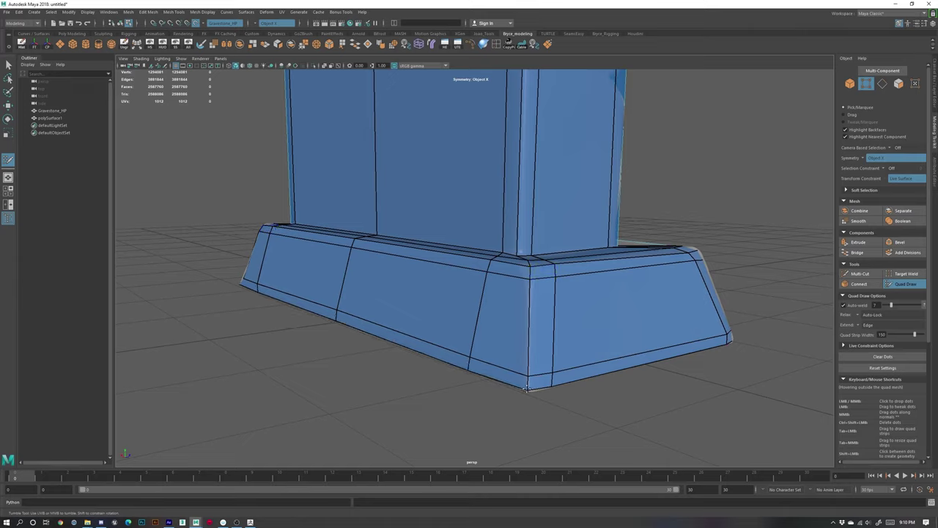
pyautogui.keyDown('alt'); pyautogui.moveTo(596, 407); pyautogui.dragTo(572, 376); pyautogui.keyUp('alt')
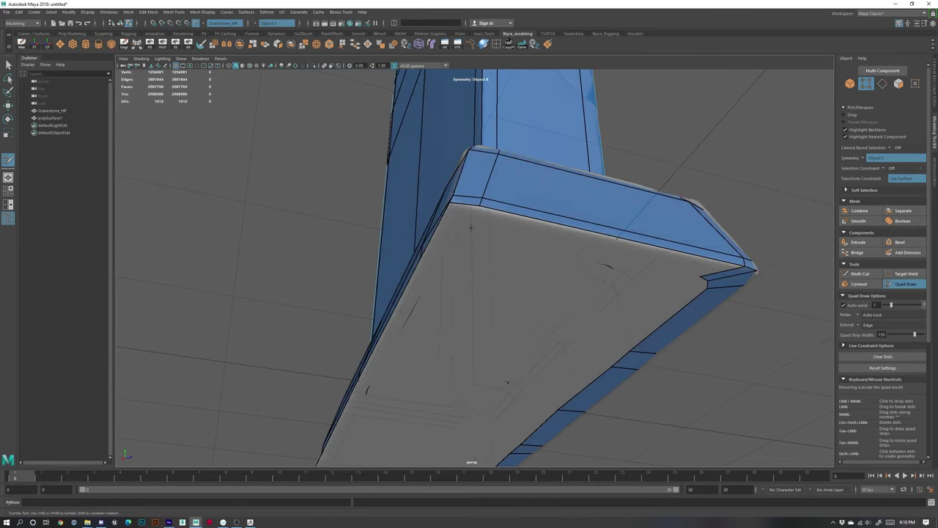
pyautogui.keyDown('alt'); pyautogui.moveTo(462, 238); pyautogui.dragTo(489, 251); pyautogui.keyUp('alt')
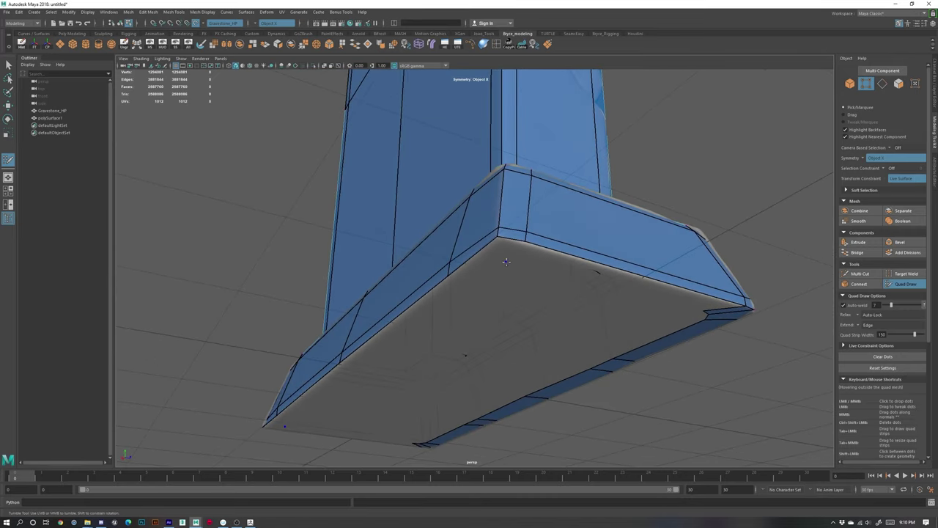
pyautogui.keyDown('shift'); pyautogui.click(503, 263); pyautogui.keyUp('shift')
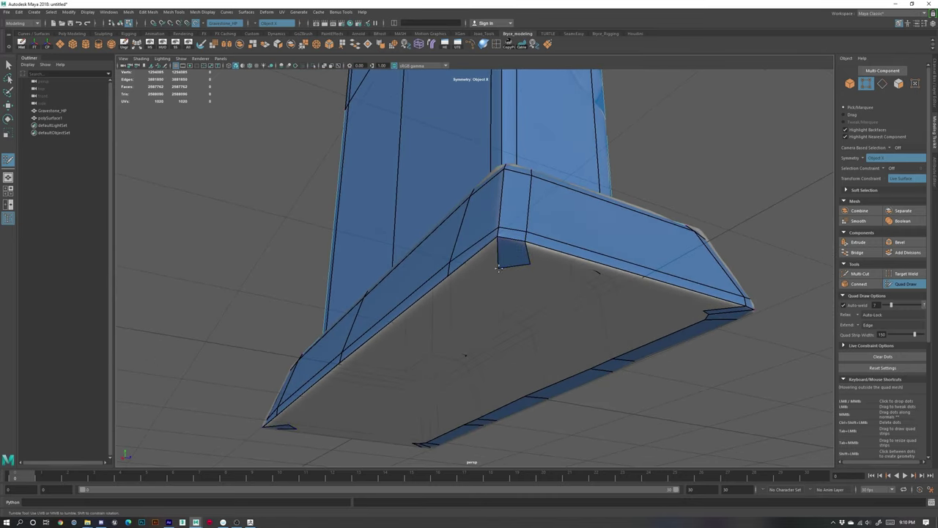
pyautogui.moveTo(498, 268)
pyautogui.mouseDown()
pyautogui.moveTo(508, 269)
pyautogui.moveTo(499, 287)
pyautogui.moveTo(580, 301)
pyautogui.moveTo(532, 322)
pyautogui.moveTo(553, 346)
pyautogui.moveTo(537, 313)
pyautogui.moveTo(584, 297)
pyautogui.mouseUp()
pyautogui.keyDown('shift'); pyautogui.click(476, 276); pyautogui.keyUp('shift')
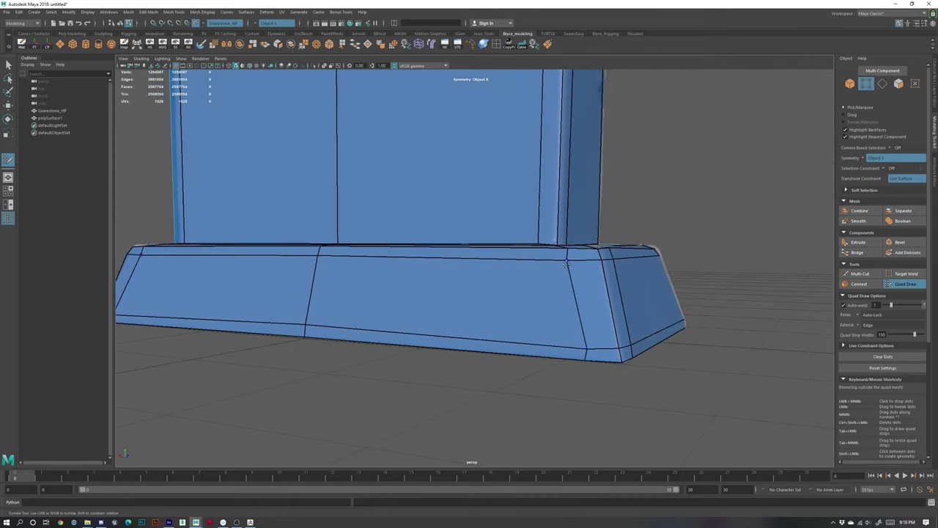
# - Move the vertical edge on the base's back face closer to the corner and adjust the rear underside corner quads
pyautogui.moveTo(566, 263); pyautogui.dragTo(577, 263)
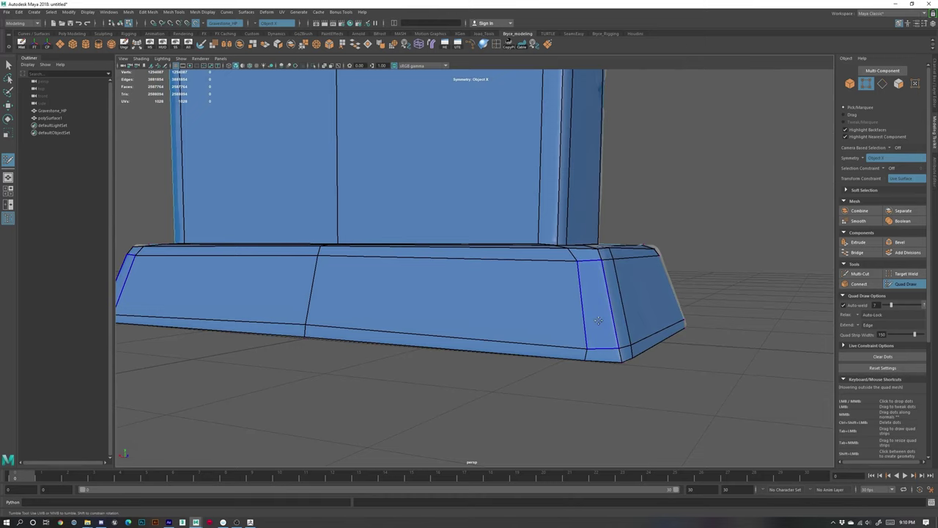
pyautogui.moveTo(598, 321)
pyautogui.keyDown('alt'); pyautogui.mouseDown()
pyautogui.moveTo(527, 248)
pyautogui.moveTo(546, 233)
pyautogui.mouseUp(); pyautogui.keyUp('alt')
pyautogui.moveTo(591, 213)
pyautogui.keyDown('alt'); pyautogui.mouseDown()
pyautogui.moveTo(538, 224)
pyautogui.moveTo(538, 241)
pyautogui.mouseUp(); pyautogui.keyUp('alt')
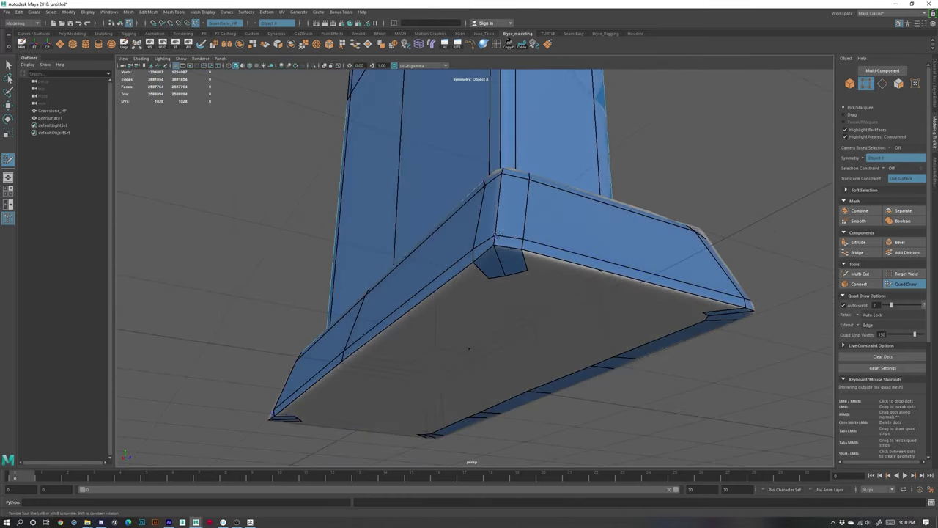
pyautogui.moveTo(541, 290)
pyautogui.keyDown('alt'); pyautogui.mouseDown()
pyautogui.moveTo(515, 249)
pyautogui.moveTo(497, 249)
pyautogui.moveTo(494, 261)
pyautogui.mouseUp(); pyautogui.keyUp('alt')
pyautogui.moveTo(418, 181)
pyautogui.mouseDown()
pyautogui.moveTo(404, 169)
pyautogui.moveTo(411, 177)
pyautogui.mouseUp()
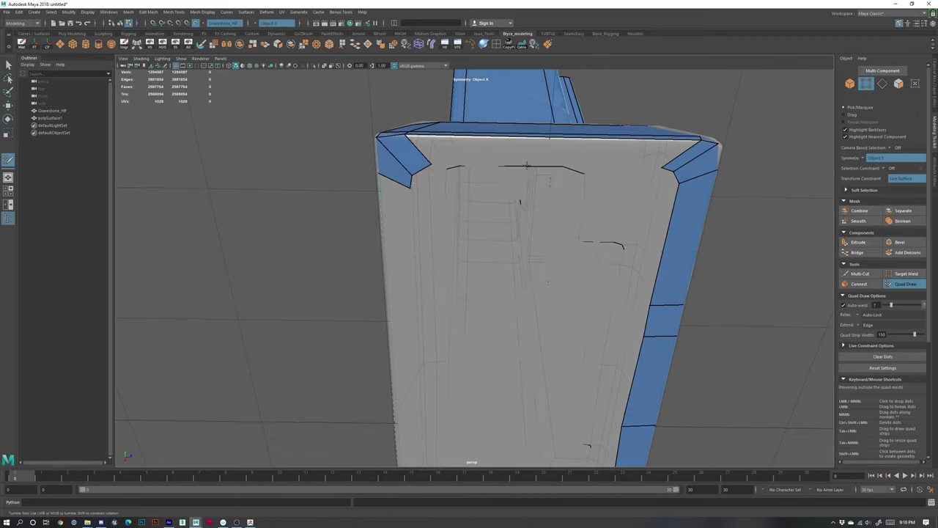
# - Fill a quad strip along the side edge of the base's underside, joining the rear and front corner quads
pyautogui.keyDown('alt'); pyautogui.moveTo(520, 197); pyautogui.dragTo(521, 206); pyautogui.keyUp('alt')
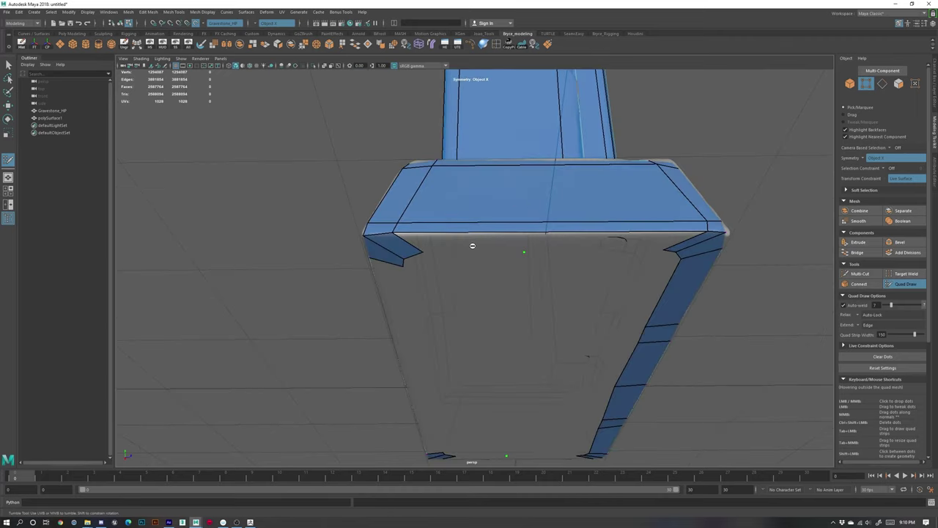
pyautogui.click(519, 237)
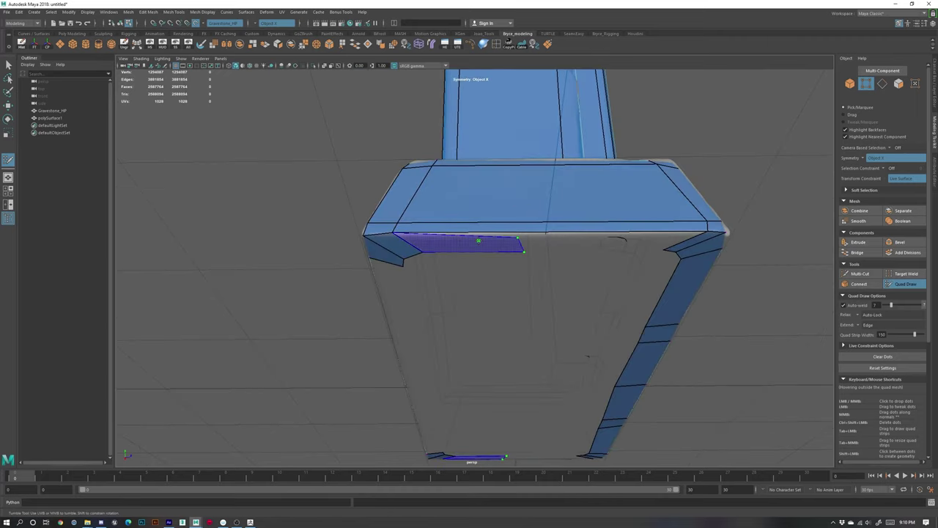
pyautogui.keyDown('shift'); pyautogui.click(480, 242); pyautogui.keyUp('shift')
pyautogui.moveTo(519, 247); pyautogui.dragTo(682, 241)
# - Fill a quad strip along the remaining long edge of the base's underside, joining it to the corner quads
pyautogui.scroll(-2, 570, 264)
pyautogui.keyDown('alt'); pyautogui.moveTo(569, 264); pyautogui.dragTo(590, 270); pyautogui.keyUp('alt')
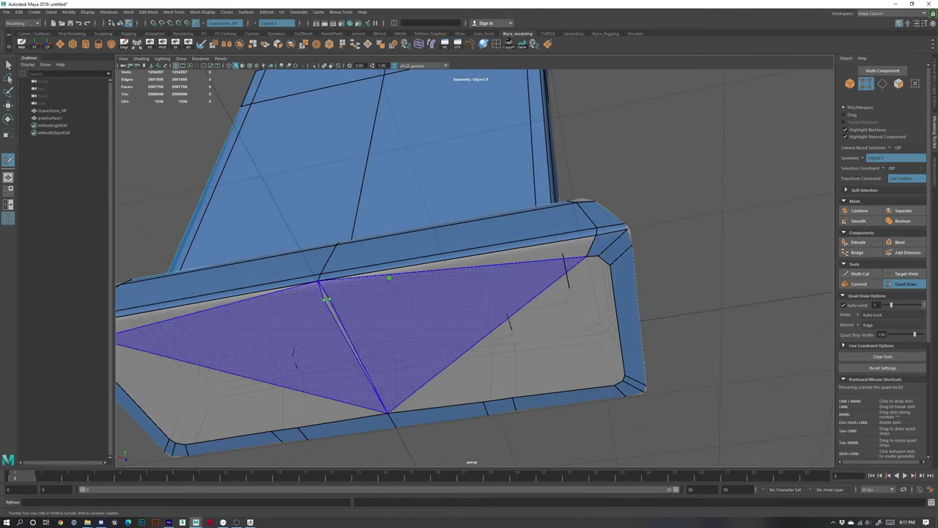
pyautogui.click(436, 283)
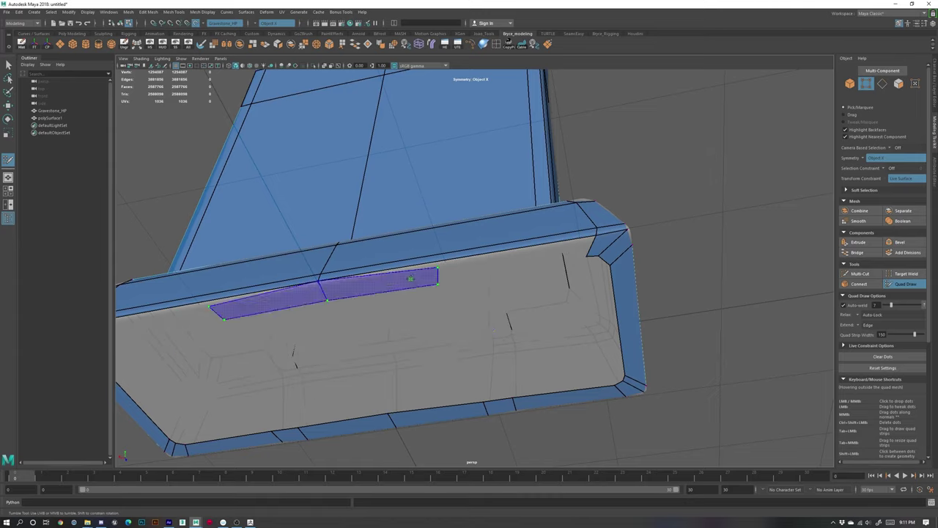
pyautogui.keyDown('shift'); pyautogui.click(408, 279); pyautogui.keyUp('shift')
pyautogui.moveTo(439, 279); pyautogui.dragTo(589, 248)
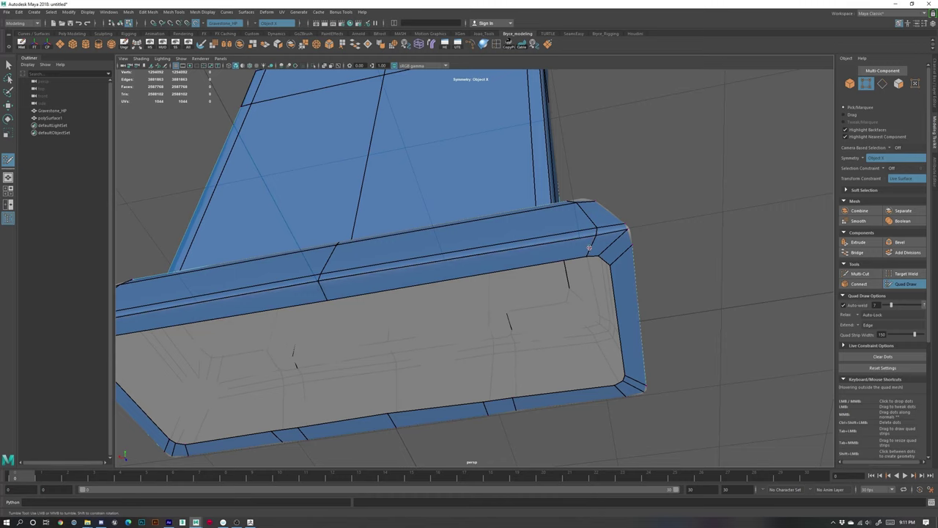
# - Insert an edge loop around the bottom of the gravestone's shaft, just above where it meets the base
pyautogui.scroll(-5, 607, 312)
pyautogui.keyDown('alt'); pyautogui.moveTo(607, 313); pyautogui.dragTo(484, 360); pyautogui.keyUp('alt')
pyautogui.keyDown('alt'); pyautogui.moveTo(646, 326); pyautogui.dragTo(572, 346); pyautogui.keyUp('alt')
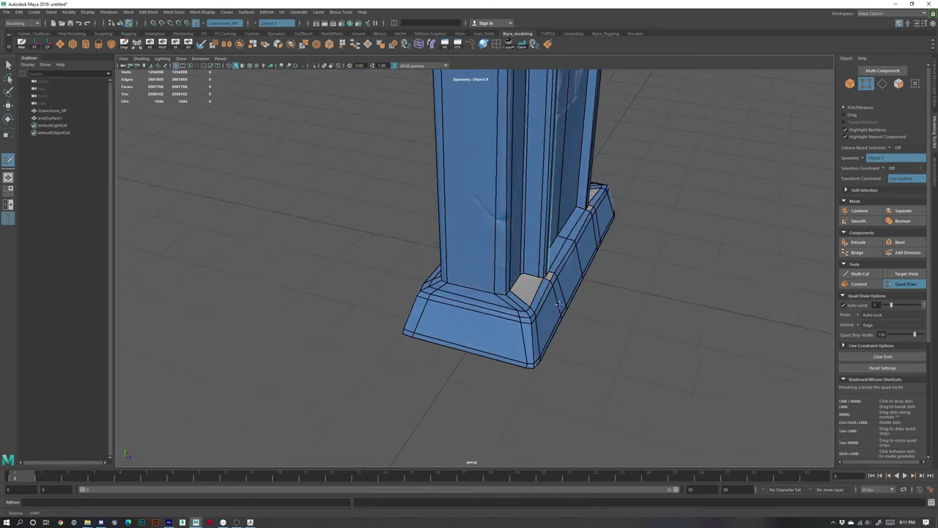
pyautogui.scroll(5, 571, 347)
pyautogui.keyDown('alt'); pyautogui.moveTo(618, 381); pyautogui.dragTo(586, 372, button='right'); pyautogui.keyUp('alt')
pyautogui.keyDown('alt'); pyautogui.moveTo(586, 373); pyautogui.dragTo(597, 323); pyautogui.keyUp('alt')
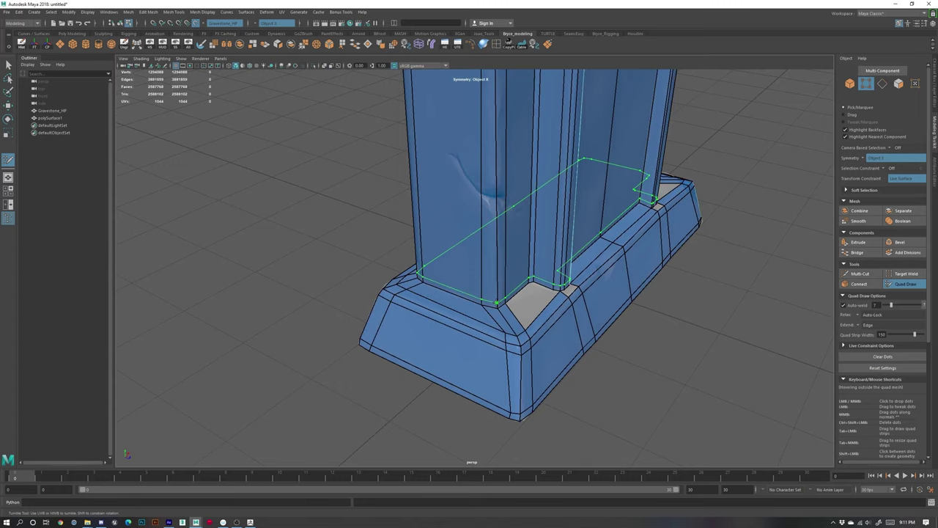
pyautogui.keyDown('ctrl'); pyautogui.click(497, 302); pyautogui.keyUp('ctrl')
# - Nudge the shaft vertex at the outer corner of the open gap on top of the base
pyautogui.keyDown('alt'); pyautogui.moveTo(470, 330); pyautogui.dragTo(509, 344, button='right'); pyautogui.keyUp('alt')
pyautogui.keyDown('alt'); pyautogui.moveTo(510, 345); pyautogui.dragTo(418, 289); pyautogui.keyUp('alt')
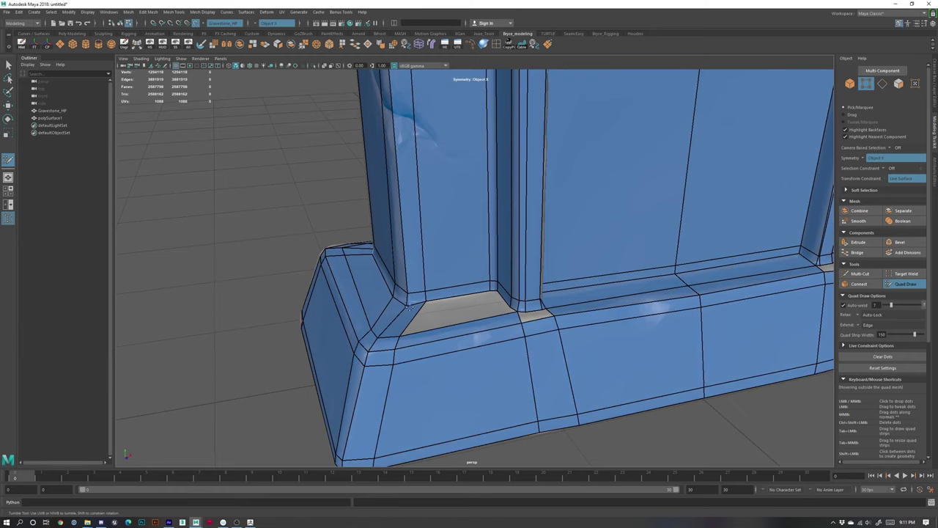
pyautogui.moveTo(427, 301); pyautogui.dragTo(427, 303)
pyautogui.moveTo(483, 311)
pyautogui.keyDown('alt'); pyautogui.mouseDown()
pyautogui.moveTo(541, 304)
pyautogui.moveTo(534, 295)
pyautogui.mouseUp(); pyautogui.keyUp('alt')
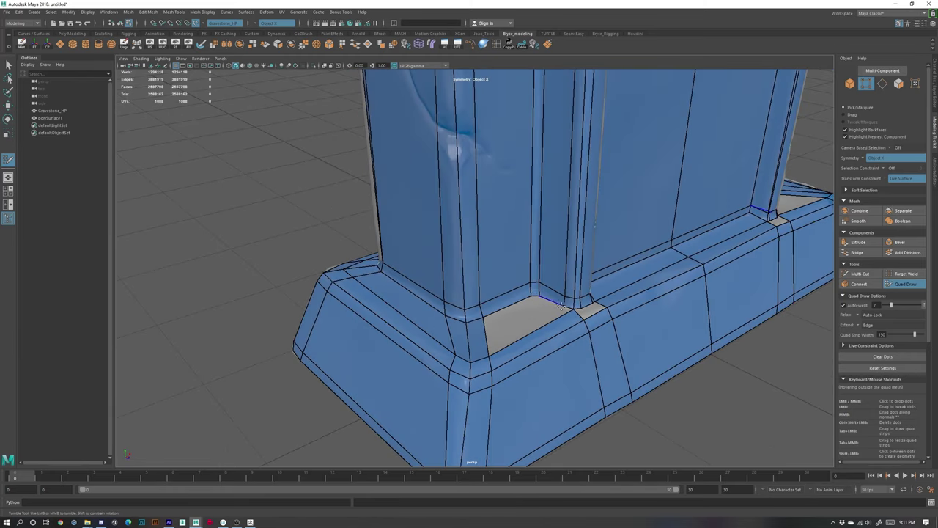
# - Examine the open gaps on the base, the edge flow around the RIP panel, and the skull recess
pyautogui.keyDown('alt'); pyautogui.moveTo(561, 306); pyautogui.dragTo(462, 319); pyautogui.keyUp('alt')
pyautogui.keyDown('alt'); pyautogui.moveTo(462, 320); pyautogui.dragTo(475, 358, button='right'); pyautogui.keyUp('alt')
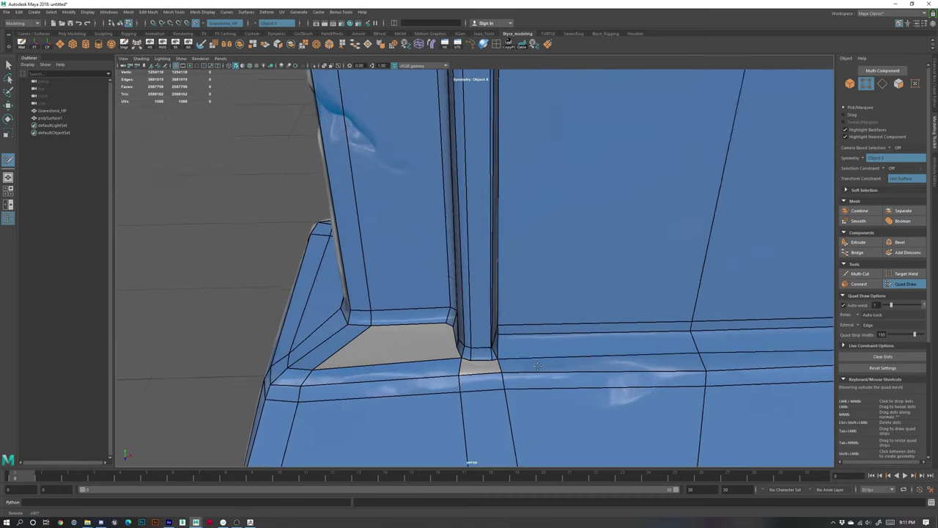
pyautogui.keyDown('alt'); pyautogui.moveTo(475, 358); pyautogui.dragTo(453, 302, button='middle'); pyautogui.keyUp('alt')
pyautogui.keyDown('alt'); pyautogui.moveTo(452, 302); pyautogui.dragTo(463, 305, button='right'); pyautogui.keyUp('alt')
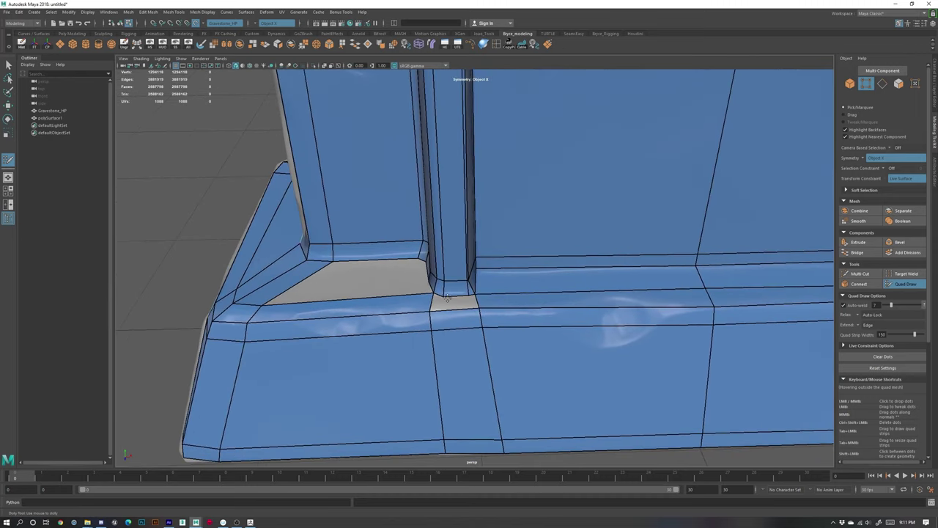
pyautogui.keyDown('alt'); pyautogui.moveTo(503, 315); pyautogui.dragTo(387, 287); pyautogui.keyUp('alt')
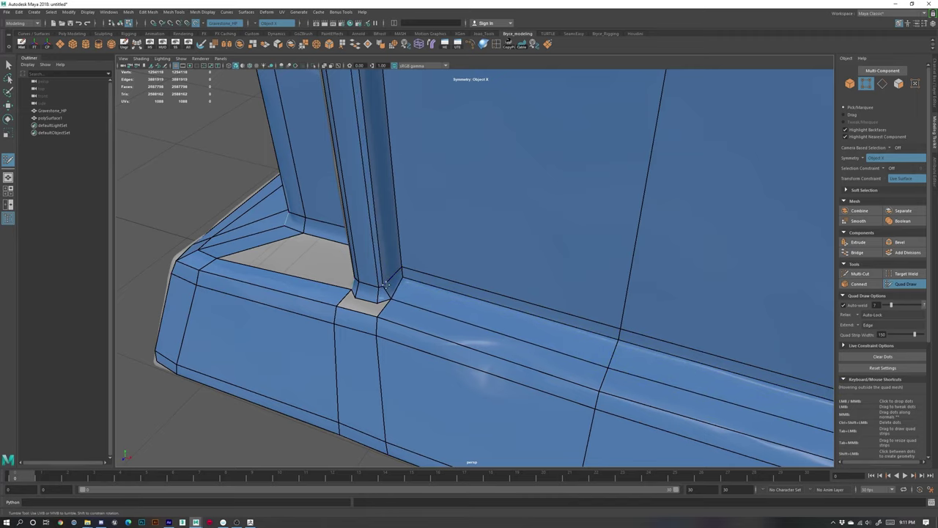
pyautogui.keyDown('alt'); pyautogui.moveTo(400, 297); pyautogui.dragTo(447, 176, button='right'); pyautogui.keyUp('alt')
pyautogui.keyDown('alt'); pyautogui.moveTo(446, 176); pyautogui.dragTo(434, 360, button='middle'); pyautogui.keyUp('alt')
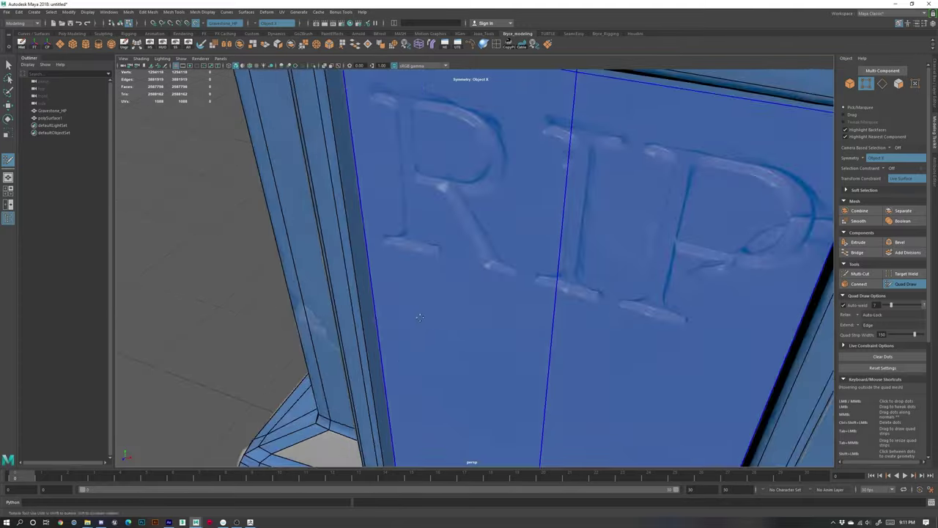
pyautogui.keyDown('alt'); pyautogui.moveTo(434, 360); pyautogui.dragTo(469, 345); pyautogui.keyUp('alt')
pyautogui.keyDown('alt'); pyautogui.moveTo(469, 345); pyautogui.dragTo(422, 282, button='right'); pyautogui.keyUp('alt')
pyautogui.keyDown('alt'); pyautogui.moveTo(422, 282); pyautogui.dragTo(480, 245); pyautogui.keyUp('alt')
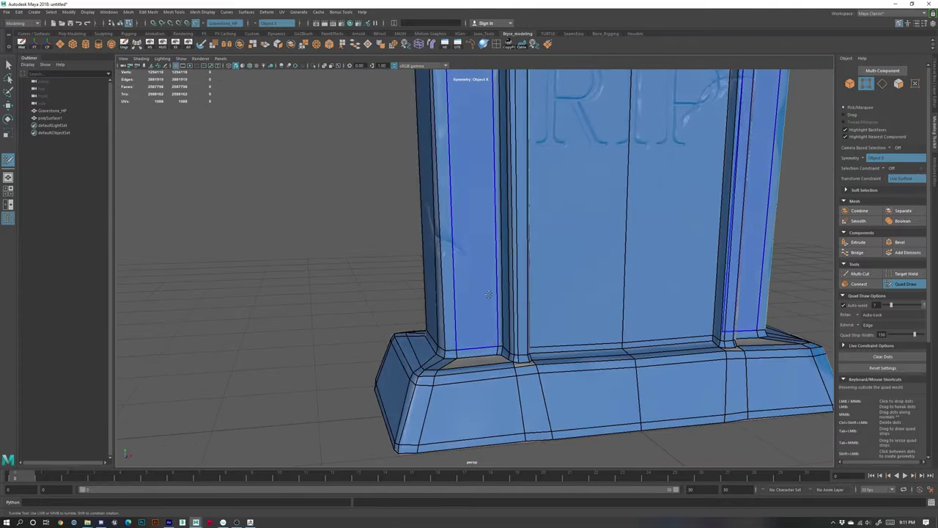
pyautogui.keyDown('alt'); pyautogui.moveTo(531, 245); pyautogui.dragTo(395, 274, button='middle'); pyautogui.keyUp('alt')
pyautogui.keyDown('alt'); pyautogui.moveTo(429, 278); pyautogui.dragTo(489, 289, button='right'); pyautogui.keyUp('alt')
pyautogui.keyDown('alt'); pyautogui.moveTo(489, 289); pyautogui.dragTo(463, 352, button='middle'); pyautogui.keyUp('alt')
pyautogui.keyDown('alt'); pyautogui.moveTo(475, 264); pyautogui.dragTo(522, 211); pyautogui.keyUp('alt')
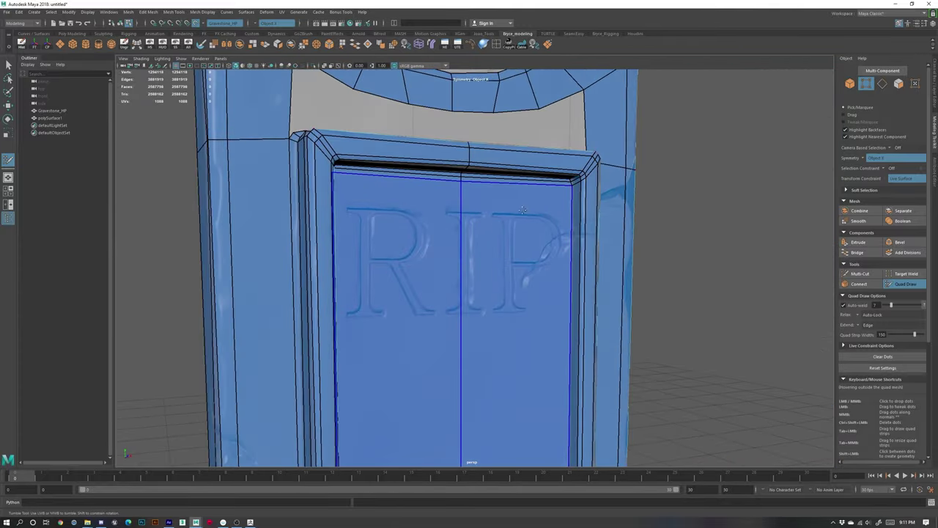
pyautogui.keyDown('alt'); pyautogui.moveTo(548, 224); pyautogui.dragTo(469, 233, button='right'); pyautogui.keyUp('alt')
pyautogui.keyDown('alt'); pyautogui.moveTo(452, 355); pyautogui.dragTo(512, 170, button='middle'); pyautogui.keyUp('alt')
pyautogui.keyDown('alt'); pyautogui.moveTo(455, 249); pyautogui.dragTo(572, 312); pyautogui.keyUp('alt')
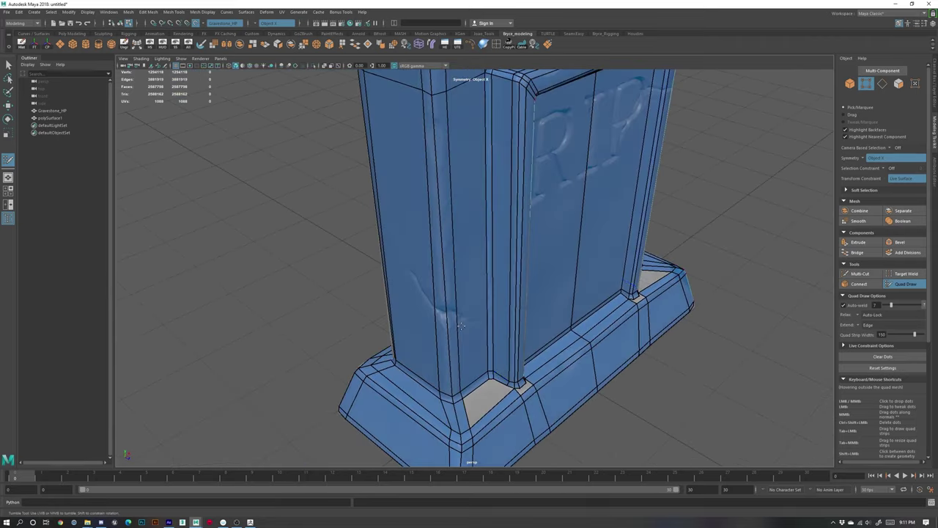
pyautogui.keyDown('alt'); pyautogui.moveTo(490, 371); pyautogui.dragTo(476, 277, button='middle'); pyautogui.keyUp('alt')
pyautogui.keyDown('alt'); pyautogui.moveTo(475, 276); pyautogui.dragTo(530, 276, button='right'); pyautogui.keyUp('alt')
pyautogui.keyDown('alt'); pyautogui.moveTo(529, 275); pyautogui.dragTo(506, 304); pyautogui.keyUp('alt')
pyautogui.keyDown('alt'); pyautogui.moveTo(546, 293); pyautogui.dragTo(469, 278, button='right'); pyautogui.keyUp('alt')
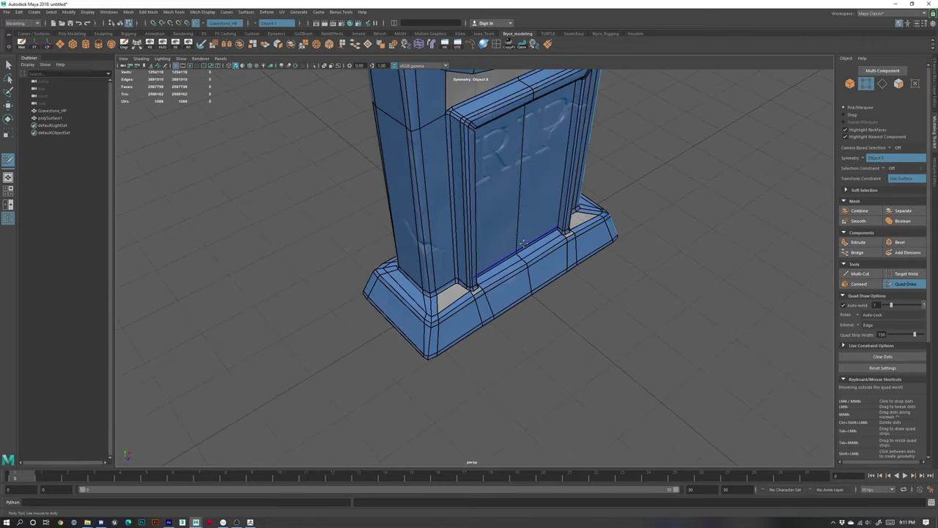
pyautogui.keyDown('alt'); pyautogui.moveTo(504, 239); pyautogui.dragTo(489, 298, button='middle'); pyautogui.keyUp('alt')
pyautogui.keyDown('alt'); pyautogui.moveTo(506, 305); pyautogui.dragTo(433, 282); pyautogui.keyUp('alt')
pyautogui.keyDown('alt'); pyautogui.moveTo(441, 176); pyautogui.dragTo(465, 364, button='middle'); pyautogui.keyUp('alt')
pyautogui.keyDown('alt'); pyautogui.moveTo(451, 205); pyautogui.dragTo(475, 276, button='right'); pyautogui.keyUp('alt')
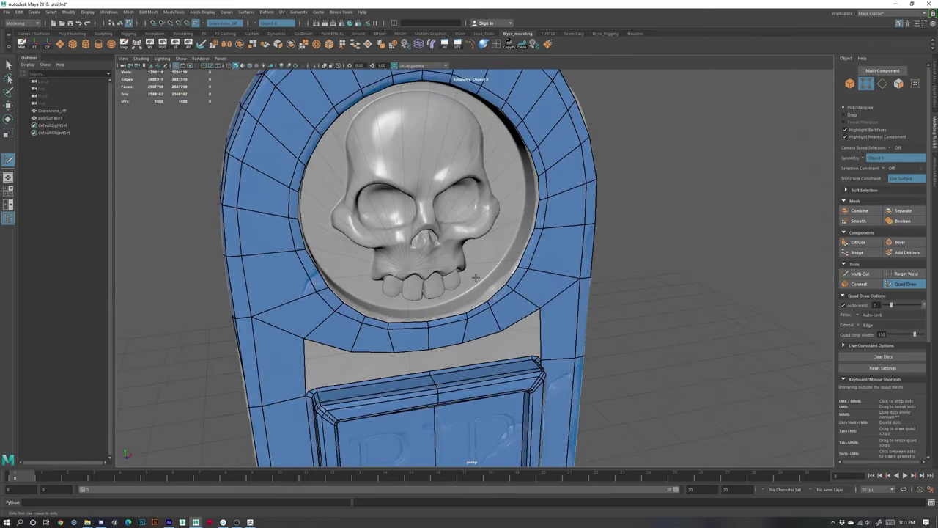
# - Extend the circular border around the skull inward with a ring of quads along the recess wall
pyautogui.keyDown('alt'); pyautogui.moveTo(410, 264); pyautogui.dragTo(497, 273); pyautogui.keyUp('alt')
pyautogui.keyDown('alt'); pyautogui.moveTo(552, 297); pyautogui.dragTo(443, 305, button='middle'); pyautogui.keyUp('alt')
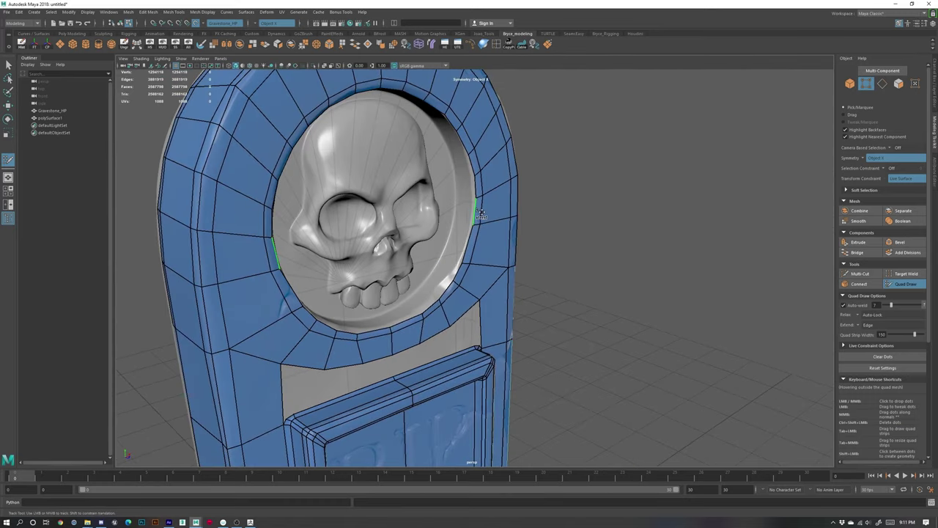
pyautogui.press('Tab')
pyautogui.moveTo(478, 214); pyautogui.dragTo(447, 208, button='middle')
pyautogui.keyDown('alt'); pyautogui.moveTo(447, 207); pyautogui.dragTo(426, 252); pyautogui.keyUp('alt')
pyautogui.keyDown('alt'); pyautogui.moveTo(308, 322); pyautogui.dragTo(367, 354, button='right'); pyautogui.keyUp('alt')
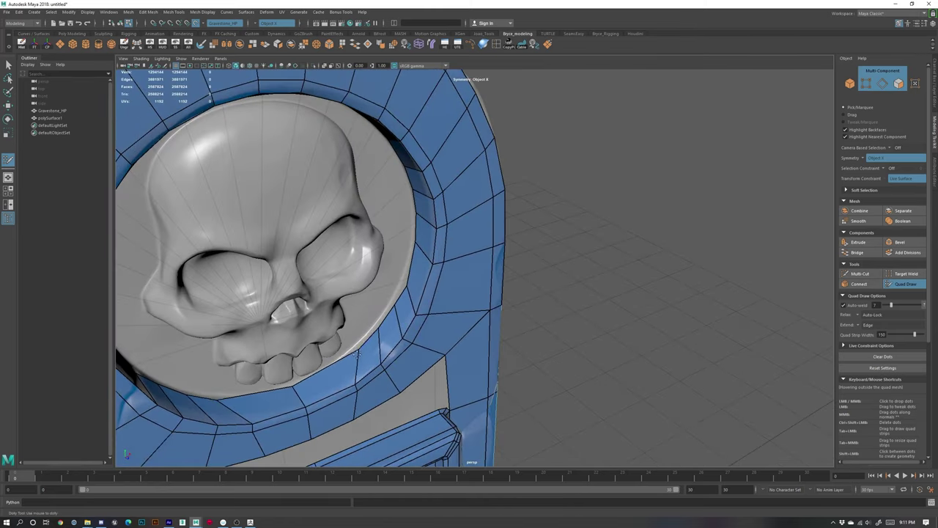
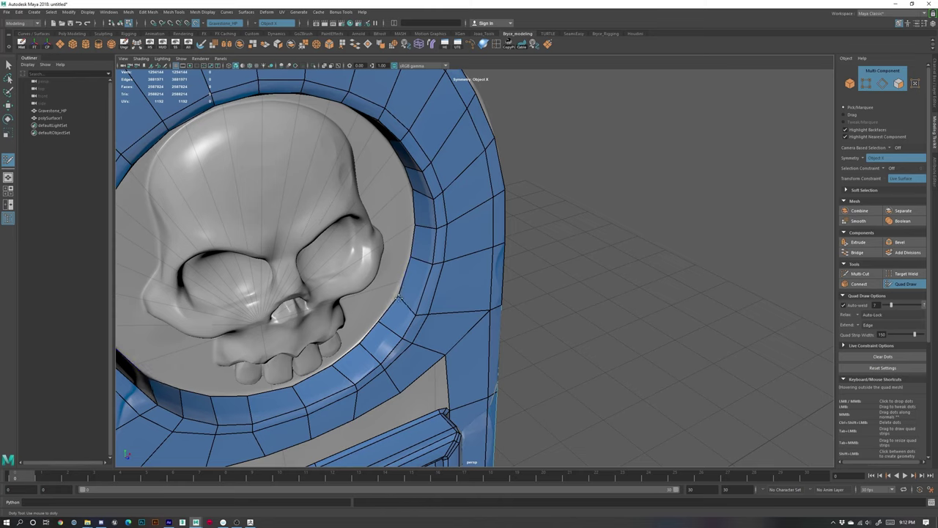
# - Leave Quad Draw, select an edge loop around the rim of the skull recess, and circularize it
pyautogui.keyDown('alt'); pyautogui.moveTo(396, 298); pyautogui.dragTo(399, 245); pyautogui.keyUp('alt')
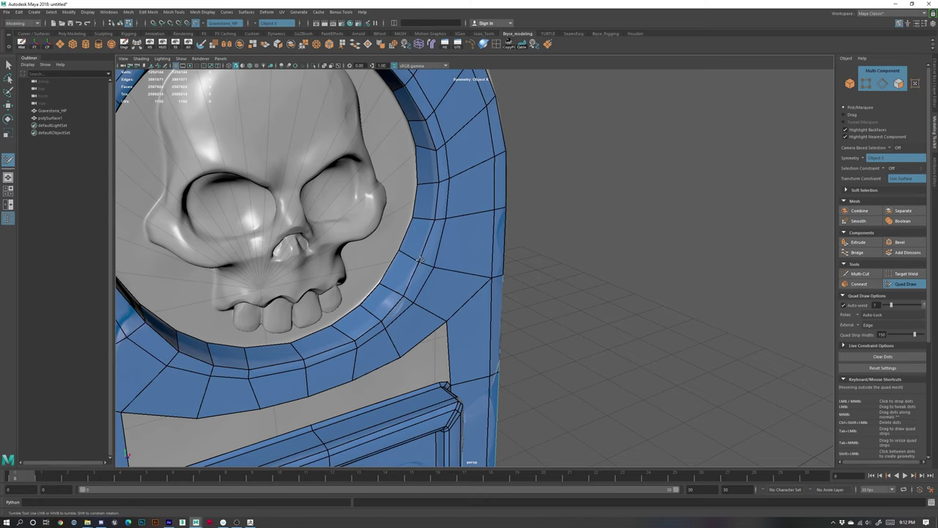
pyautogui.keyDown('alt'); pyautogui.moveTo(444, 274); pyautogui.dragTo(388, 271, button='right'); pyautogui.keyUp('alt')
pyautogui.keyDown('alt'); pyautogui.moveTo(389, 272); pyautogui.dragTo(340, 263); pyautogui.keyUp('alt')
pyautogui.keyDown('alt'); pyautogui.moveTo(340, 263); pyautogui.dragTo(364, 250, button='middle'); pyautogui.keyUp('alt')
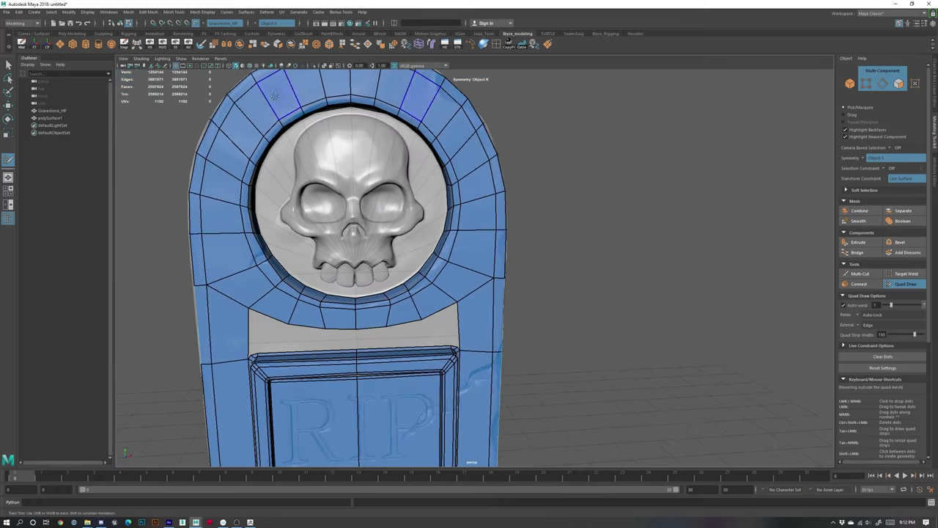
pyautogui.keyDown('alt'); pyautogui.moveTo(426, 107); pyautogui.dragTo(505, 154, button='middle'); pyautogui.keyUp('alt')
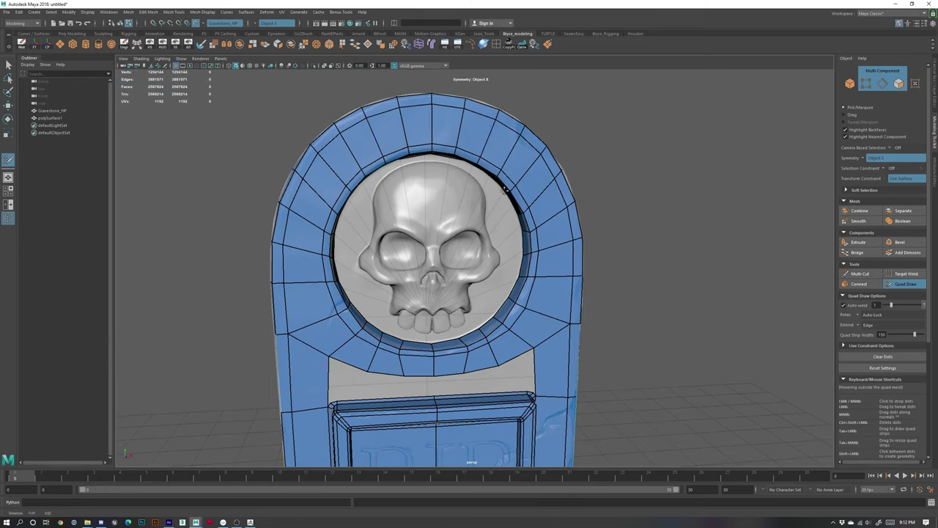
pyautogui.moveTo(493, 126); pyautogui.dragTo(518, 116, button='right')
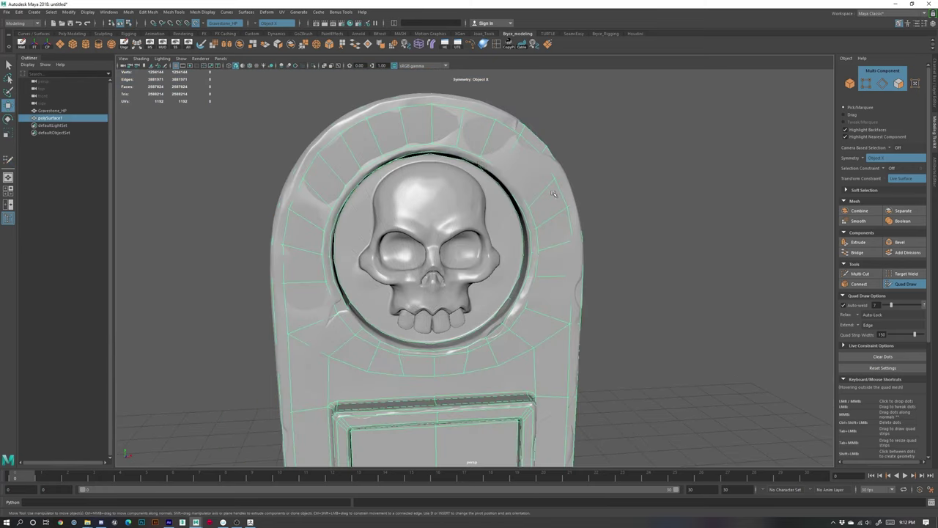
pyautogui.press('w')
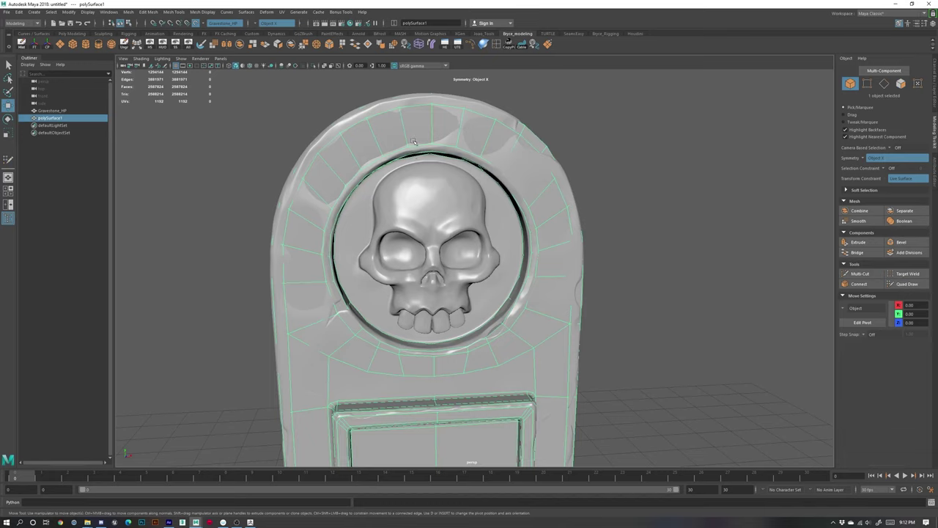
pyautogui.moveTo(413, 142); pyautogui.dragTo(414, 122, button='right')
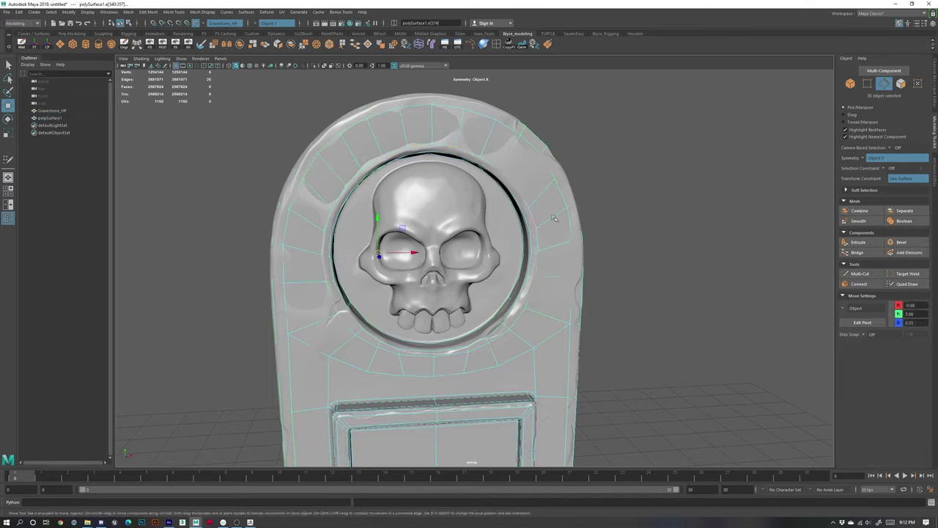
pyautogui.click(395, 46)
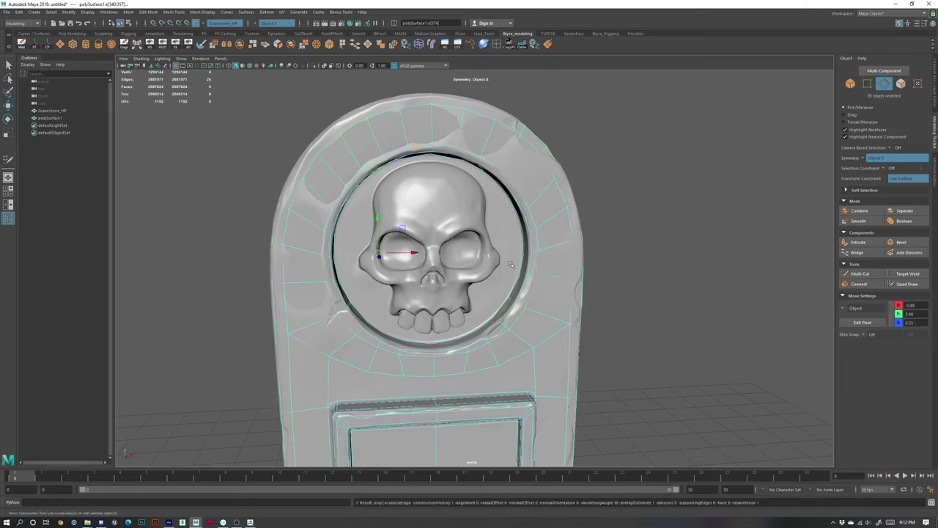
# - Scale the circularized rim loop slightly and shift it vertically to fit the skull recess
pyautogui.scroll(2, 557, 304)
pyautogui.keyDown('alt'); pyautogui.moveTo(510, 354); pyautogui.dragTo(542, 301, button='middle'); pyautogui.keyUp('alt')
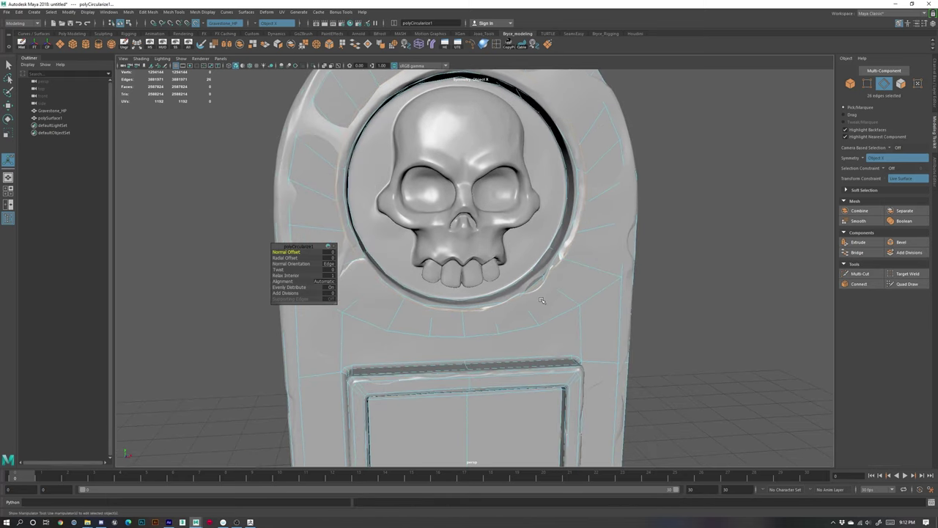
pyautogui.press('r')
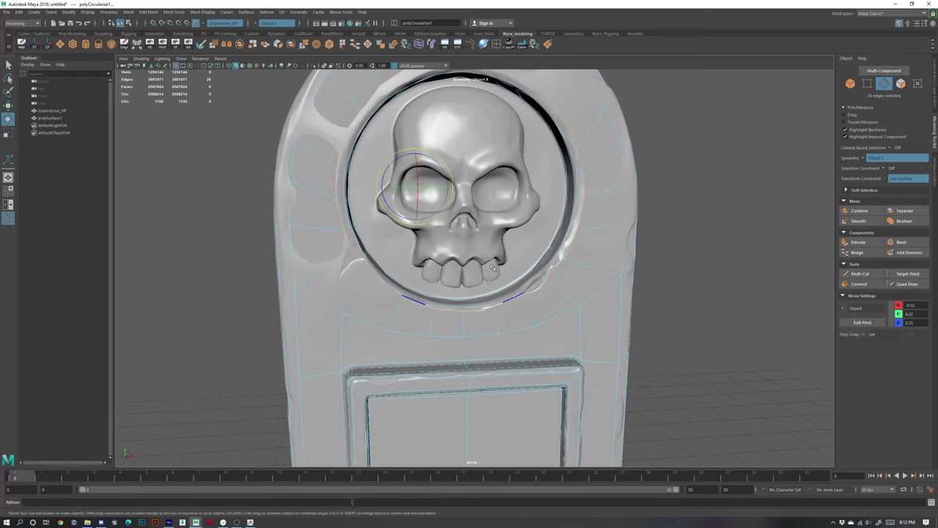
pyautogui.keyDown('ctrl'); pyautogui.keyDown('shift'); pyautogui.moveTo(417, 187); pyautogui.dragTo(420, 188); pyautogui.keyUp('shift'); pyautogui.keyUp('ctrl')
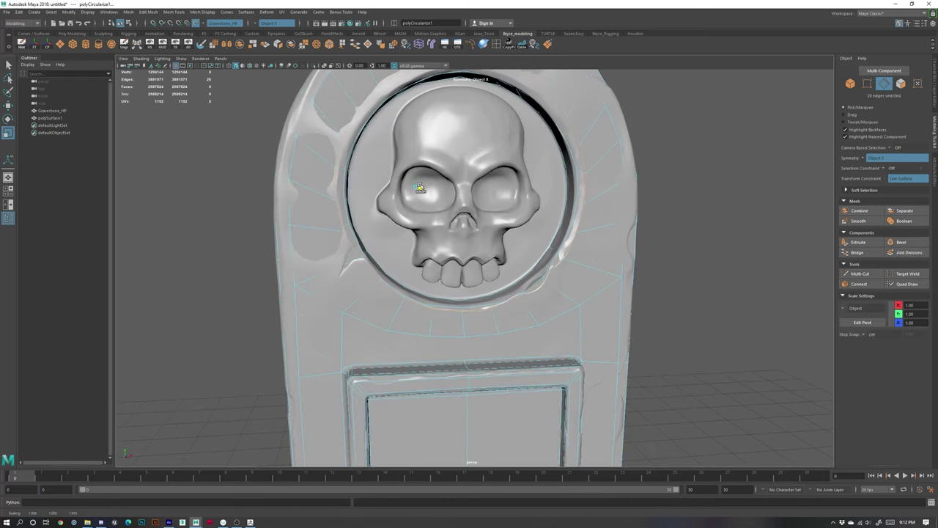
pyautogui.press('w')
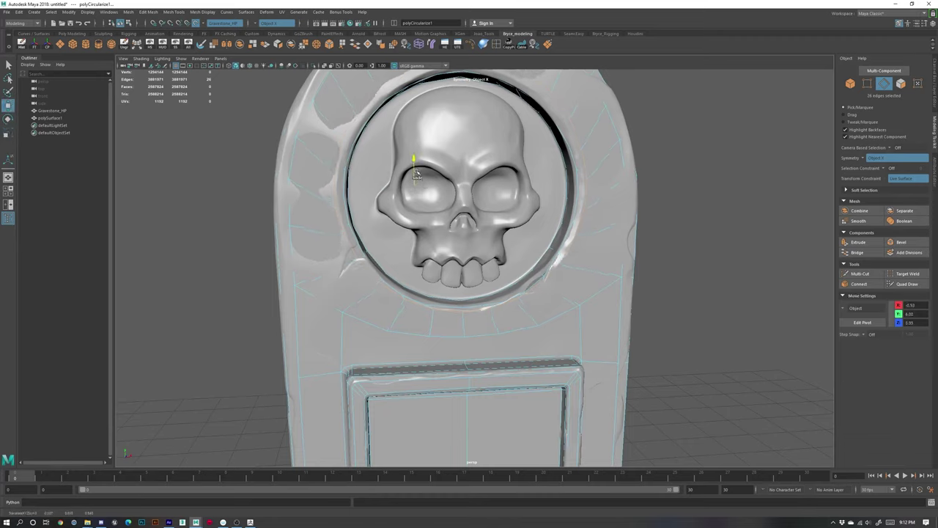
# - Circularize the neighbouring edge loop around the skull recess and move it vertically to about 5.97 in Y
pyautogui.click(348, 214)
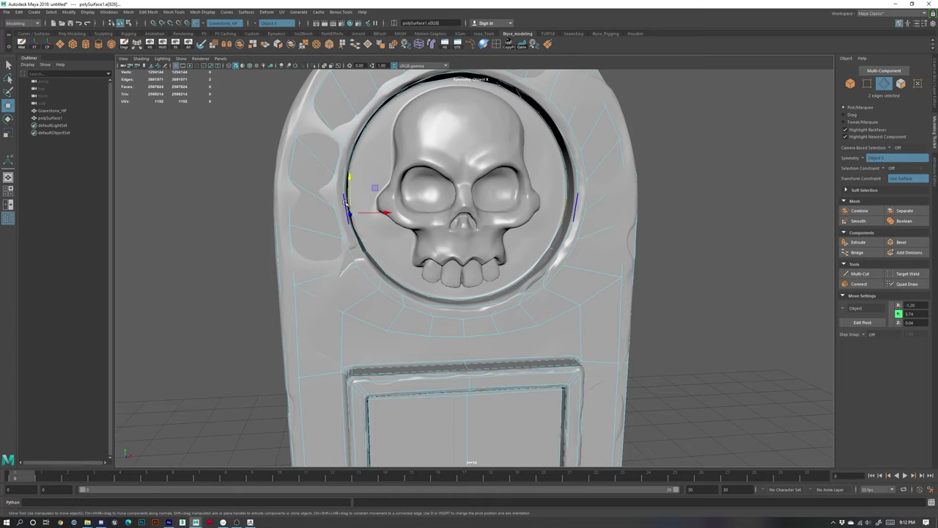
pyautogui.doubleClick(345, 203)
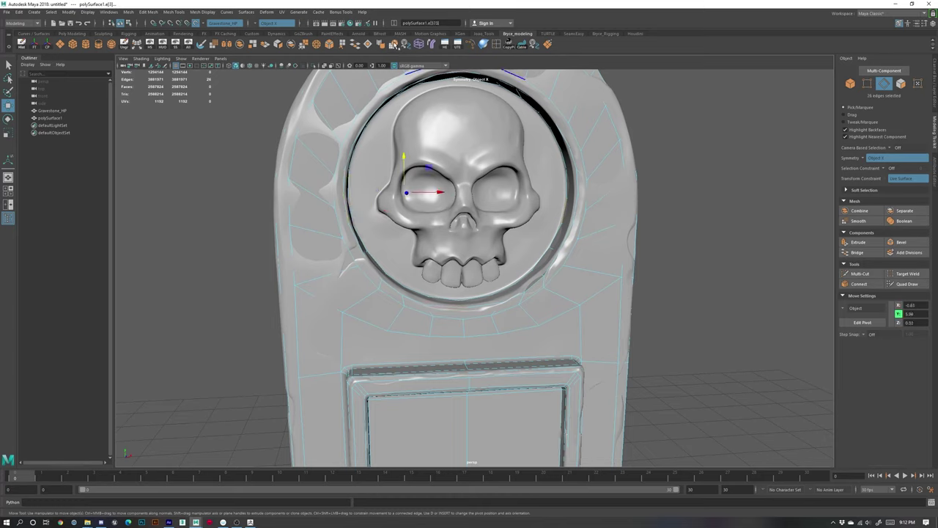
pyautogui.click(394, 44)
pyautogui.press('w')
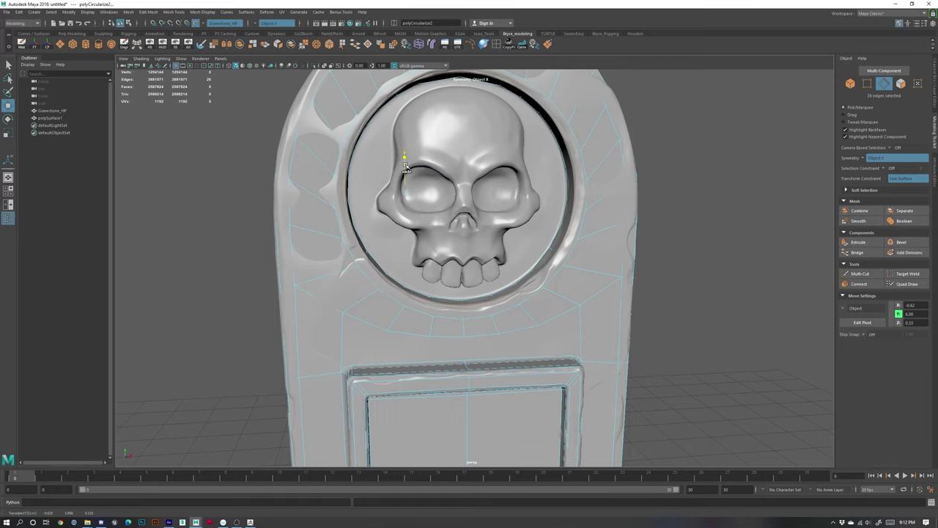
pyautogui.moveTo(405, 166); pyautogui.dragTo(406, 167)
# - Select the innermost edge loop along the skull recess wall and circularize it
pyautogui.scroll(-2, 615, 235)
pyautogui.keyDown('alt'); pyautogui.moveTo(586, 239); pyautogui.dragTo(588, 266, button='middle'); pyautogui.keyUp('alt')
pyautogui.keyDown('alt'); pyautogui.moveTo(539, 267); pyautogui.dragTo(569, 268); pyautogui.keyUp('alt')
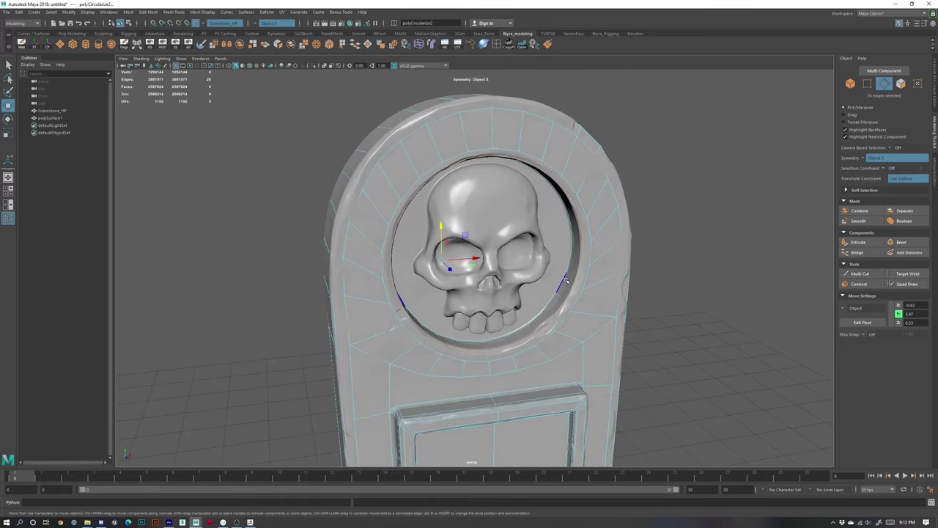
pyautogui.click(566, 281)
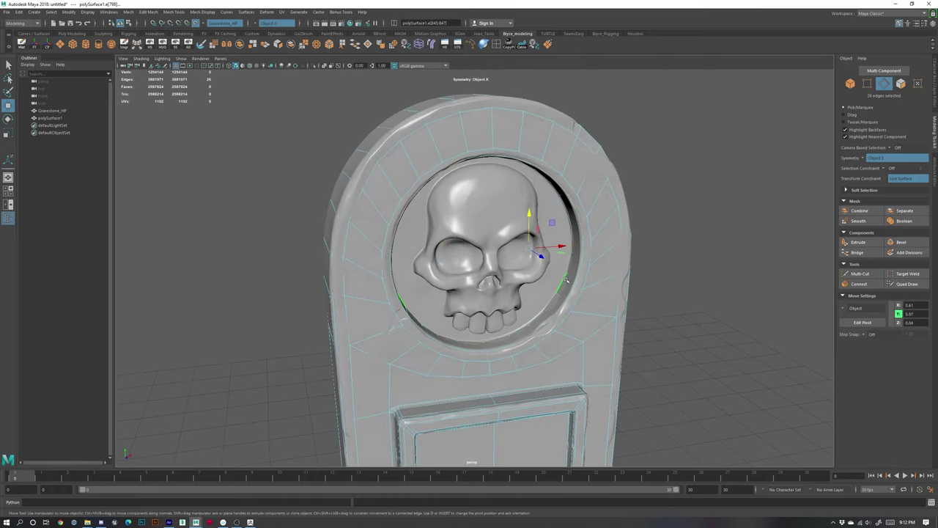
pyautogui.click(394, 47)
pyautogui.keyDown('alt'); pyautogui.moveTo(637, 305); pyautogui.dragTo(598, 295); pyautogui.keyUp('alt')
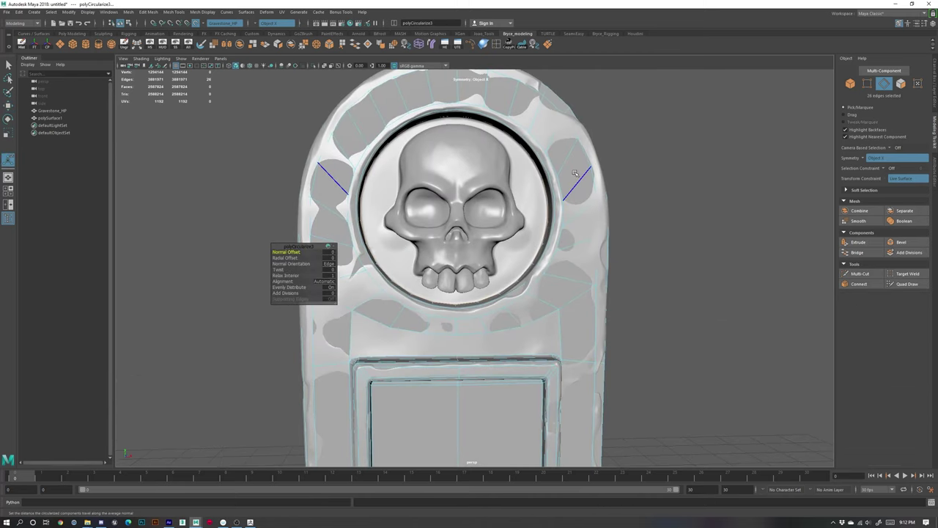
# - Return the low-poly mesh to object mode and reactivate Quad Draw
pyautogui.moveTo(574, 173)
pyautogui.mouseDown(button='right')
pyautogui.moveTo(595, 165)
pyautogui.moveTo(582, 171)
pyautogui.mouseUp(button='right')
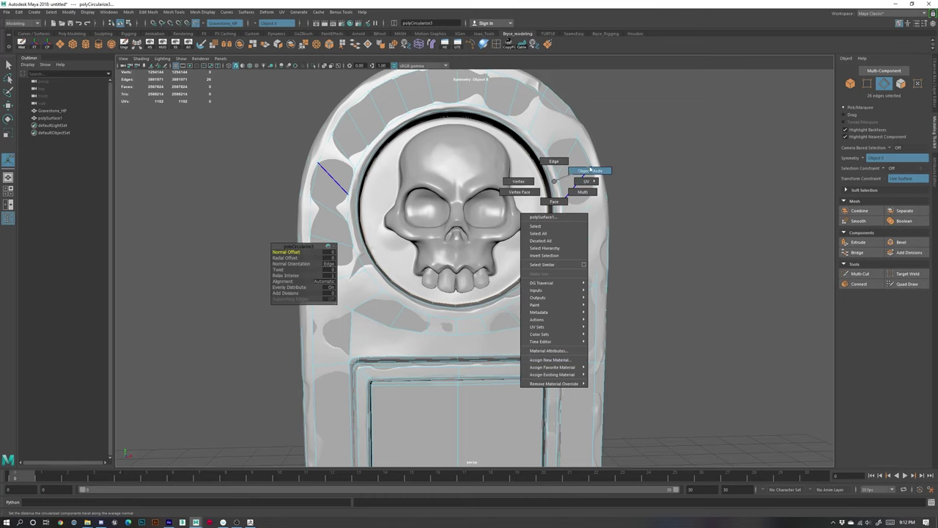
pyautogui.moveTo(590, 169); pyautogui.dragTo(590, 170, button='right')
pyautogui.press('w')
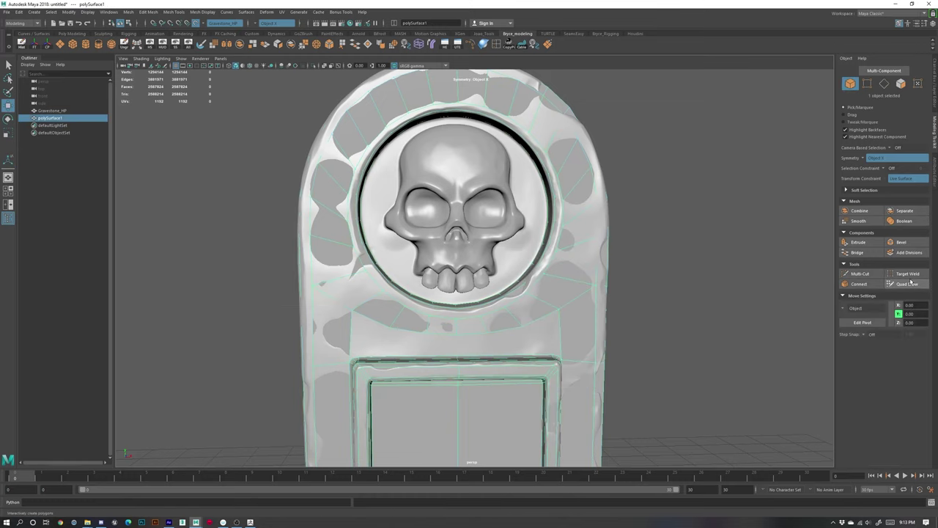
pyautogui.click(911, 282)
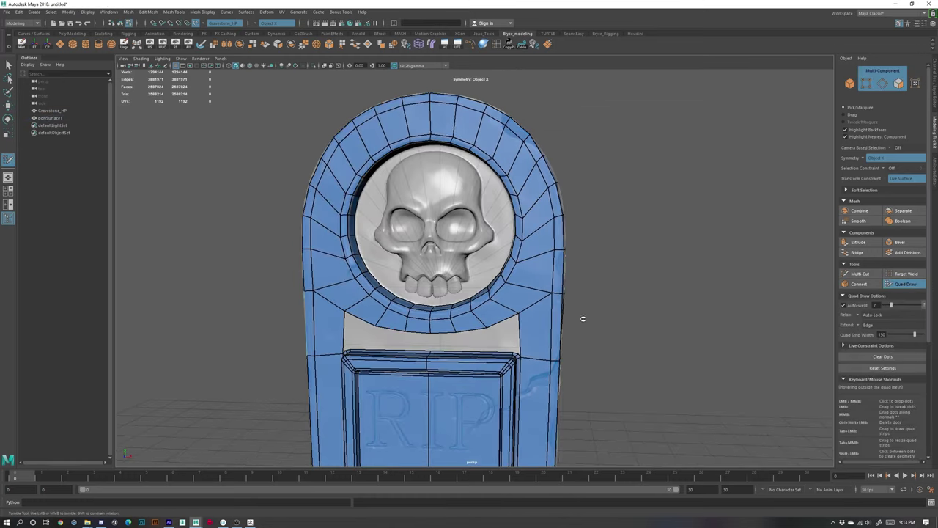
# - Examine the open gap between the skull border and the RIP panel frame, and the topology down to the base
pyautogui.keyDown('alt'); pyautogui.moveTo(554, 329); pyautogui.dragTo(576, 256, button='middle'); pyautogui.keyUp('alt')
pyautogui.scroll(4, 541, 288)
pyautogui.keyDown('alt'); pyautogui.moveTo(540, 289); pyautogui.dragTo(667, 260); pyautogui.keyUp('alt')
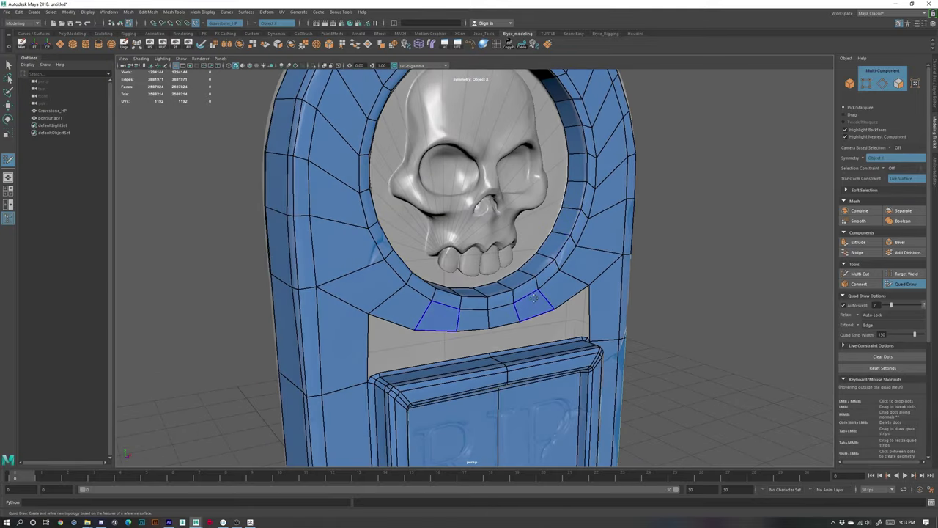
pyautogui.keyDown('alt'); pyautogui.moveTo(535, 298); pyautogui.dragTo(448, 376); pyautogui.keyUp('alt')
pyautogui.keyDown('alt'); pyautogui.moveTo(448, 376); pyautogui.dragTo(606, 376, button='middle'); pyautogui.keyUp('alt')
pyautogui.scroll(-4, 607, 377)
pyautogui.keyDown('alt'); pyautogui.moveTo(606, 377); pyautogui.dragTo(502, 313); pyautogui.keyUp('alt')
pyautogui.keyDown('alt'); pyautogui.moveTo(502, 313); pyautogui.dragTo(500, 273, button='middle'); pyautogui.keyUp('alt')
pyautogui.keyDown('alt'); pyautogui.moveTo(500, 273); pyautogui.dragTo(485, 232); pyautogui.keyUp('alt')
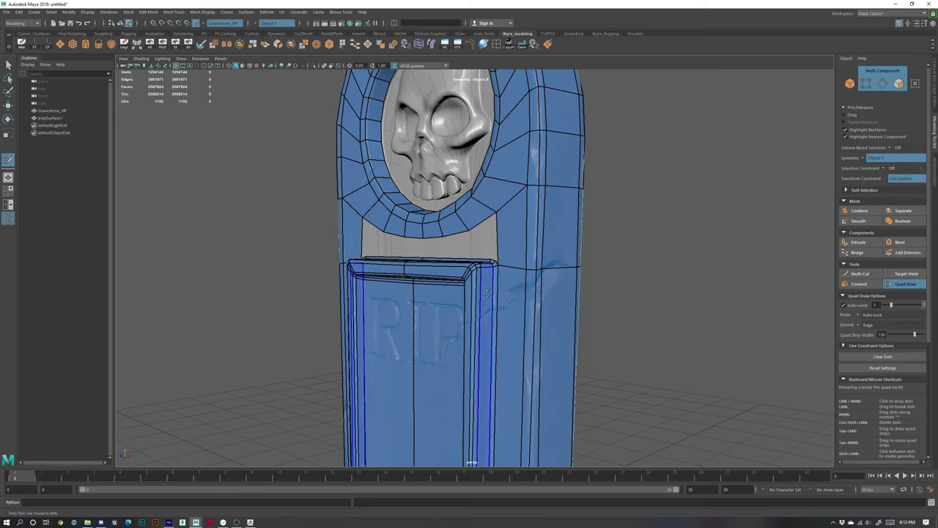
pyautogui.scroll(-3, 505, 259)
pyautogui.keyDown('alt'); pyautogui.moveTo(485, 263); pyautogui.dragTo(503, 296); pyautogui.keyUp('alt')
pyautogui.keyDown('alt'); pyautogui.moveTo(504, 296); pyautogui.dragTo(481, 223, button='middle'); pyautogui.keyUp('alt')
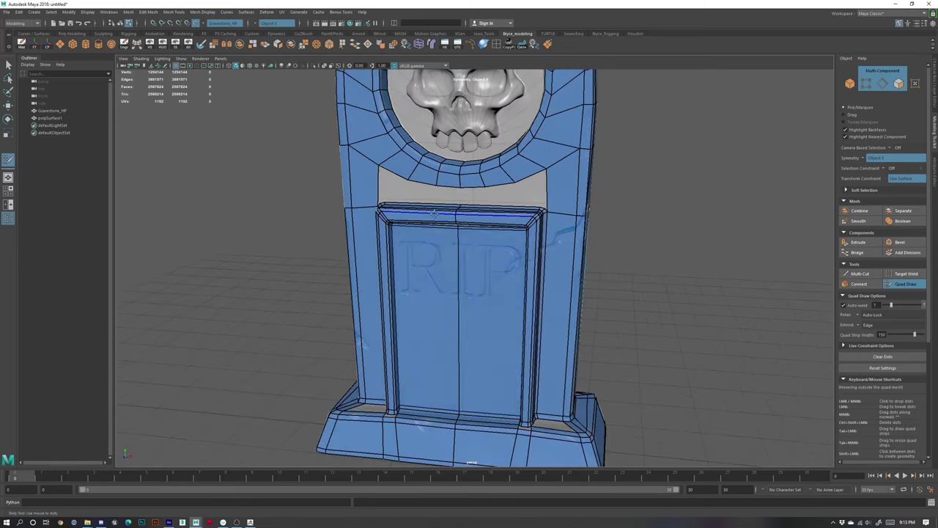
pyautogui.scroll(4, 481, 223)
pyautogui.keyDown('alt'); pyautogui.moveTo(481, 223); pyautogui.dragTo(523, 272); pyautogui.keyUp('alt')
pyautogui.keyDown('alt'); pyautogui.moveTo(524, 273); pyautogui.dragTo(514, 179, button='middle'); pyautogui.keyUp('alt')
pyautogui.scroll(-2, 514, 180)
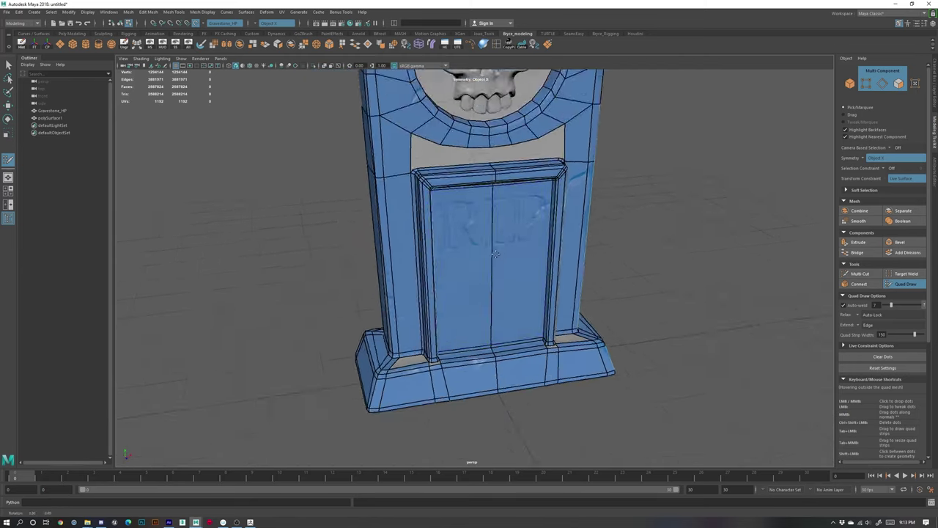
pyautogui.keyDown('alt'); pyautogui.moveTo(522, 282); pyautogui.dragTo(490, 241); pyautogui.keyUp('alt')
pyautogui.scroll(-1, 491, 242)
pyautogui.keyDown('alt'); pyautogui.moveTo(491, 242); pyautogui.dragTo(487, 248, button='middle'); pyautogui.keyUp('alt')
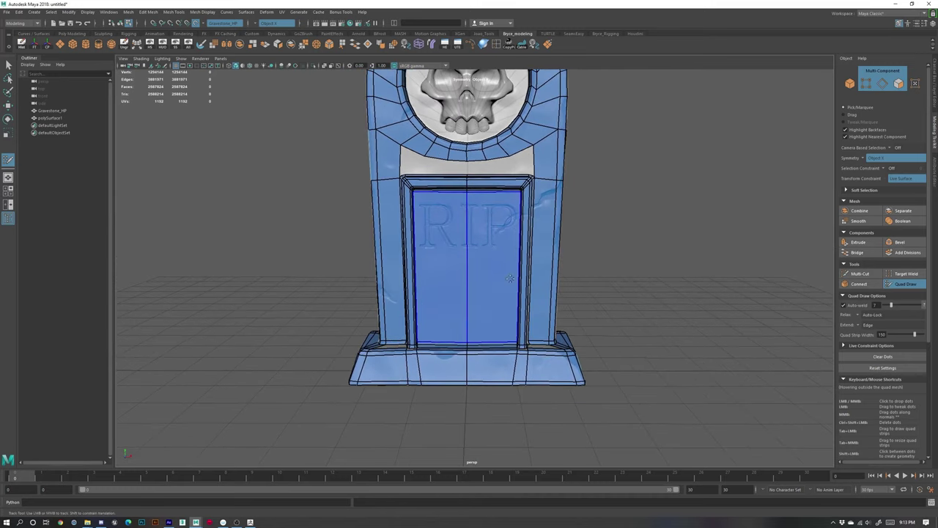
pyautogui.keyDown('alt'); pyautogui.moveTo(562, 227); pyautogui.dragTo(520, 190); pyautogui.keyUp('alt')
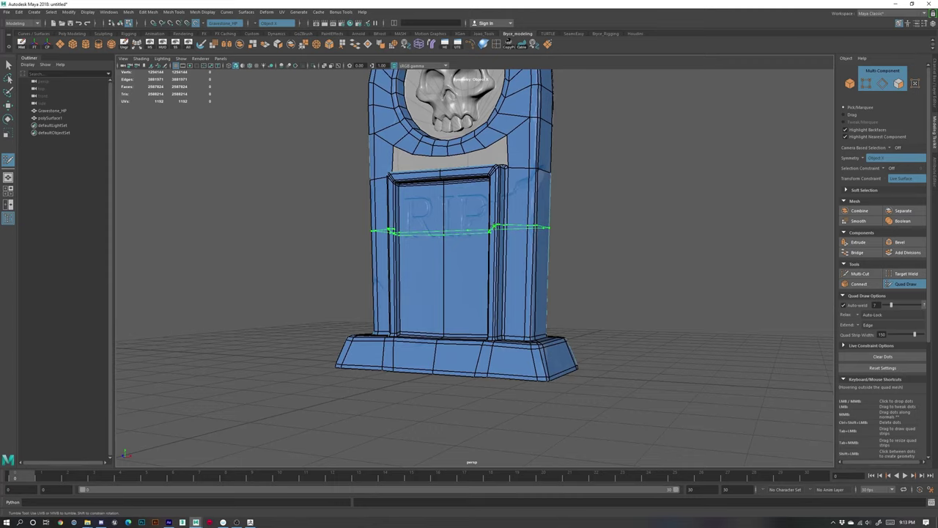
pyautogui.keyDown('ctrl'); pyautogui.click(496, 223); pyautogui.keyUp('ctrl')
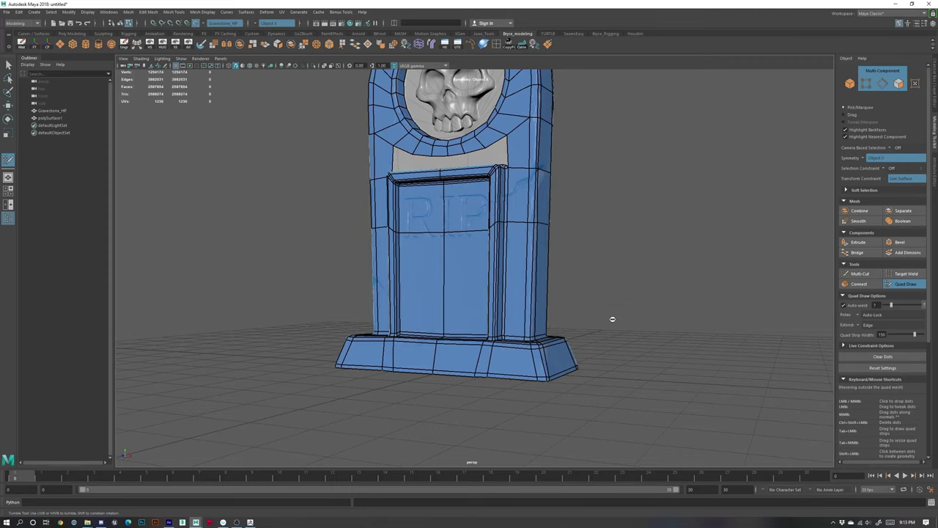
pyautogui.keyDown('alt'); pyautogui.moveTo(613, 319); pyautogui.dragTo(549, 296); pyautogui.keyUp('alt')
pyautogui.keyDown('ctrl'); pyautogui.click(471, 289); pyautogui.keyUp('ctrl')
pyautogui.keyDown('alt'); pyautogui.moveTo(614, 298); pyautogui.dragTo(611, 323, button='middle'); pyautogui.keyUp('alt')
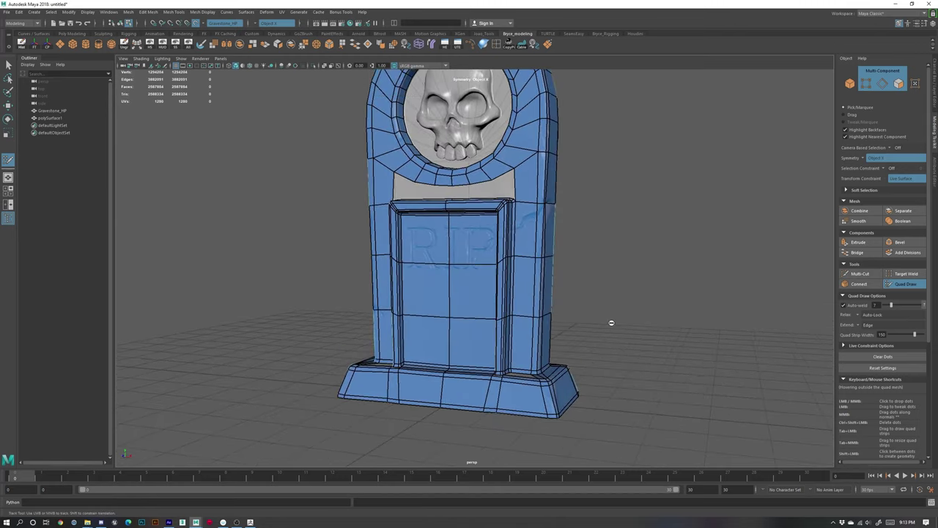
pyautogui.moveTo(612, 323)
pyautogui.keyDown('alt'); pyautogui.mouseDown()
pyautogui.moveTo(577, 322)
pyautogui.moveTo(621, 323)
pyautogui.mouseUp(); pyautogui.keyUp('alt')
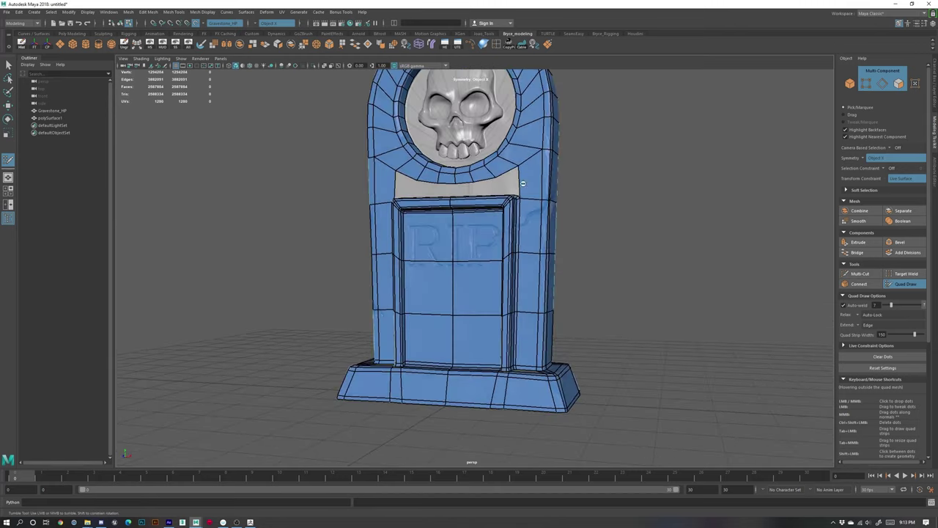
pyautogui.keyDown('alt'); pyautogui.moveTo(374, 216); pyautogui.dragTo(467, 206, button='right'); pyautogui.keyUp('alt')
pyautogui.keyDown('alt'); pyautogui.moveTo(472, 227); pyautogui.dragTo(477, 265, button='middle'); pyautogui.keyUp('alt')
pyautogui.keyDown('alt'); pyautogui.moveTo(654, 327); pyautogui.dragTo(689, 329); pyautogui.keyUp('alt')
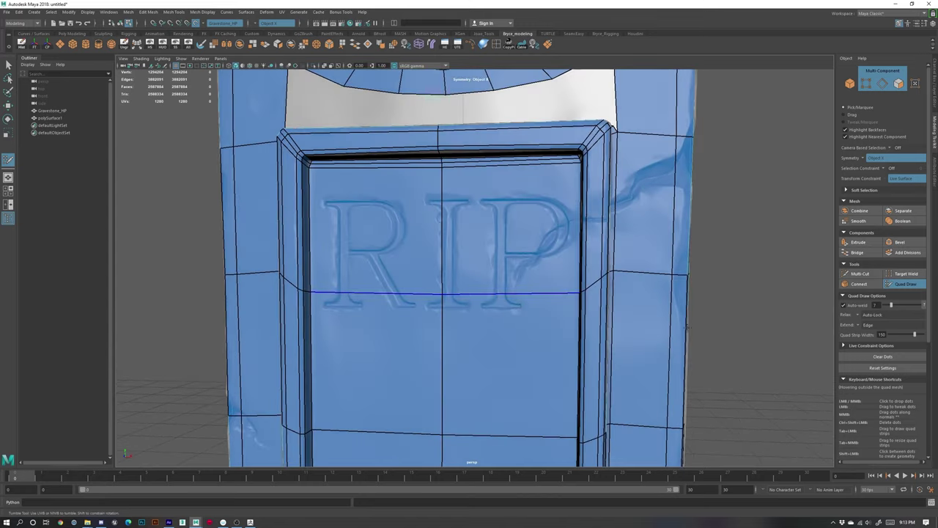
pyautogui.hotkey('ctrl', 'z')
pyautogui.hotkey('ctrl', 'z')
# - Fill the narrow slivers above the upper corners of the RIP panel frame with new faces on both sides
pyautogui.keyDown('alt'); pyautogui.moveTo(414, 188); pyautogui.dragTo(471, 347, button='middle'); pyautogui.keyUp('alt')
pyautogui.keyDown('alt'); pyautogui.moveTo(506, 349); pyautogui.dragTo(517, 352); pyautogui.keyUp('alt')
pyautogui.keyDown('alt'); pyautogui.moveTo(518, 353); pyautogui.dragTo(542, 165, button='middle'); pyautogui.keyUp('alt')
pyautogui.keyDown('alt'); pyautogui.moveTo(542, 165); pyautogui.dragTo(579, 179); pyautogui.keyUp('alt')
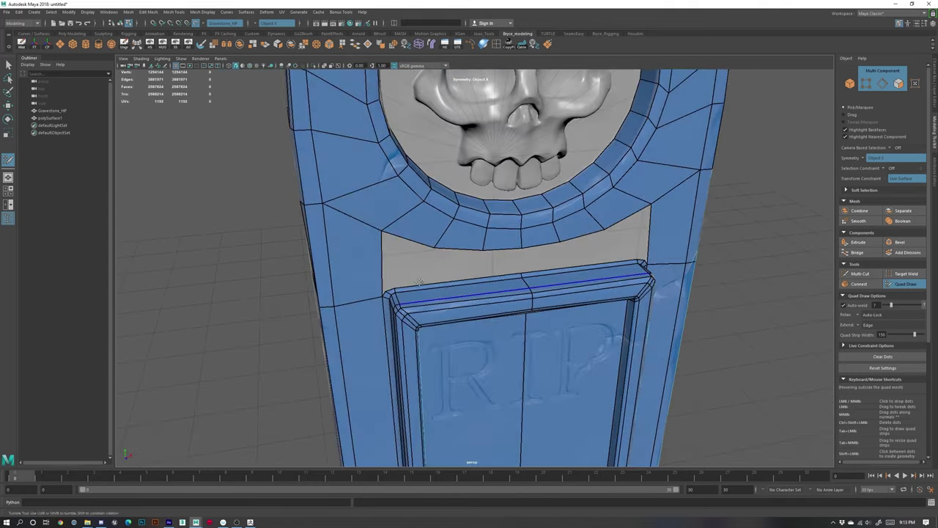
pyautogui.keyDown('alt'); pyautogui.moveTo(315, 266); pyautogui.dragTo(388, 266, button='right'); pyautogui.keyUp('alt')
pyautogui.keyDown('alt'); pyautogui.moveTo(381, 284); pyautogui.dragTo(402, 269, button='middle'); pyautogui.keyUp('alt')
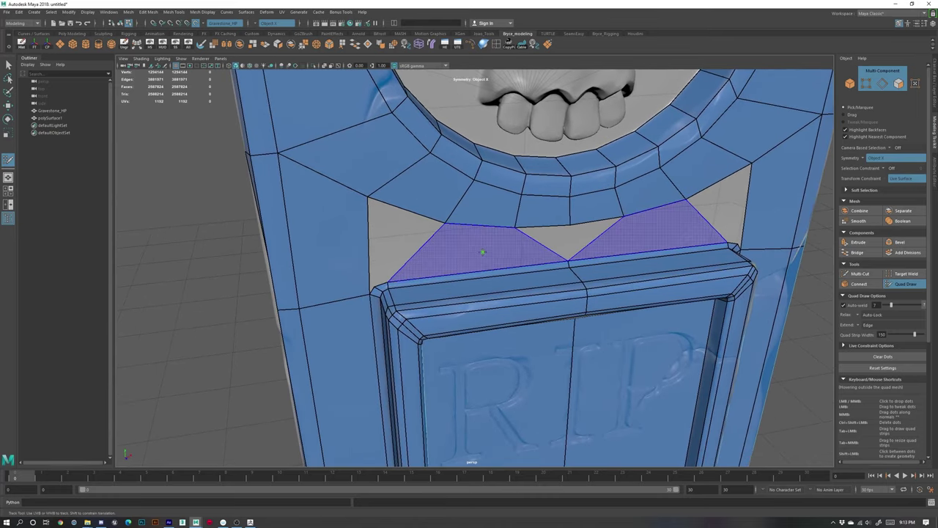
pyautogui.keyDown('shift'); pyautogui.click(381, 253); pyautogui.keyUp('shift')
pyautogui.moveTo(390, 255); pyautogui.dragTo(370, 200)
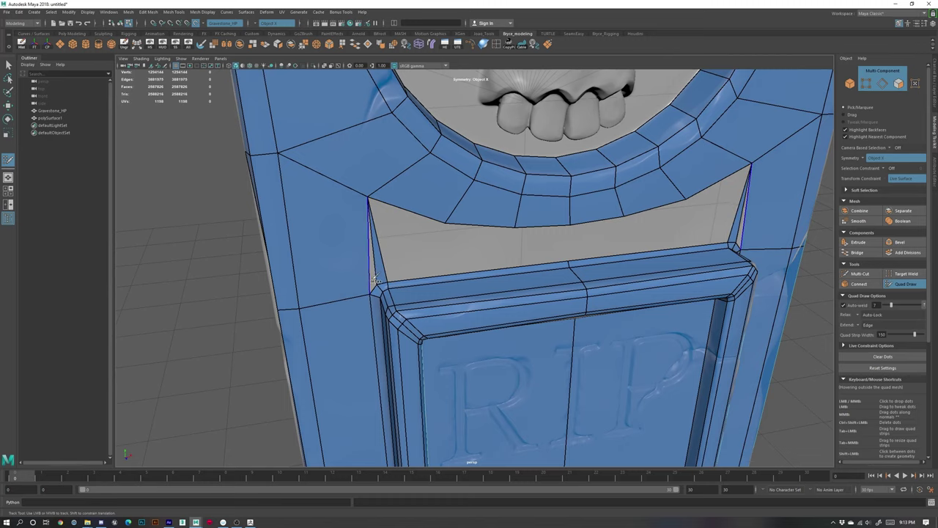
pyautogui.keyDown('alt'); pyautogui.moveTo(375, 272); pyautogui.dragTo(409, 278, button='right'); pyautogui.keyUp('alt')
pyautogui.keyDown('alt'); pyautogui.moveTo(359, 286); pyautogui.dragTo(388, 294); pyautogui.keyUp('alt')
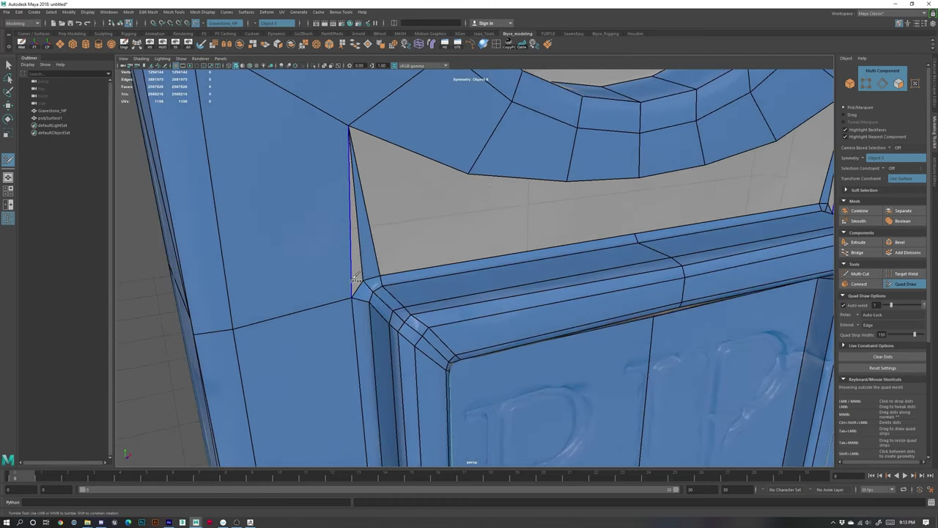
pyautogui.keyDown('shift'); pyautogui.click(356, 278); pyautogui.keyUp('shift')
# - Weld the lower skull-border vertices to the top-centre vertex of the panel frame and fill the remaining gap with faces
pyautogui.keyDown('alt'); pyautogui.moveTo(568, 201); pyautogui.dragTo(512, 213); pyautogui.keyUp('alt')
pyautogui.keyDown('alt'); pyautogui.moveTo(726, 257); pyautogui.dragTo(587, 256, button='middle'); pyautogui.keyUp('alt')
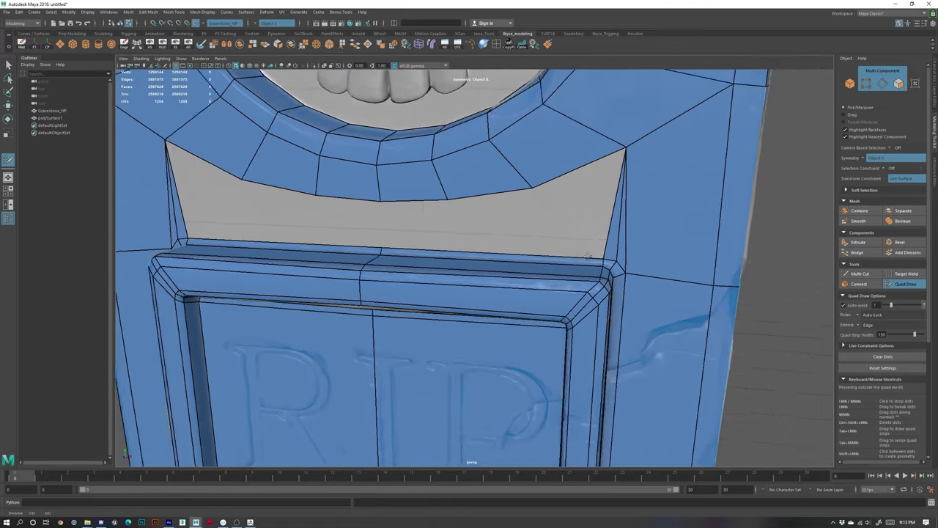
pyautogui.keyDown('alt'); pyautogui.moveTo(588, 256); pyautogui.dragTo(417, 204, button='right'); pyautogui.keyUp('alt')
pyautogui.keyDown('alt'); pyautogui.moveTo(417, 203); pyautogui.dragTo(506, 207, button='middle'); pyautogui.keyUp('alt')
pyautogui.keyDown('alt'); pyautogui.moveTo(394, 207); pyautogui.dragTo(420, 213); pyautogui.keyUp('alt')
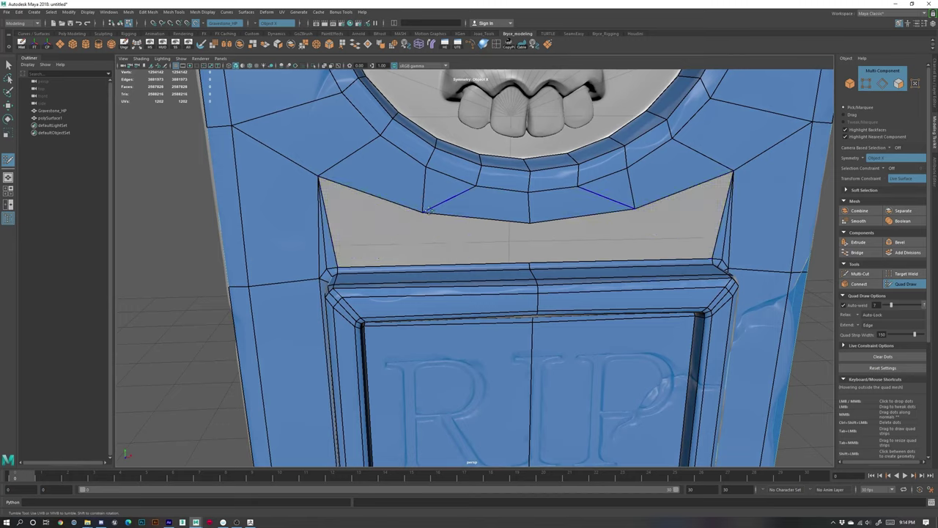
pyautogui.moveTo(426, 212)
pyautogui.mouseDown()
pyautogui.moveTo(530, 223)
pyautogui.moveTo(529, 262)
pyautogui.mouseUp()
pyautogui.keyDown('shift'); pyautogui.click(429, 240); pyautogui.keyUp('shift')
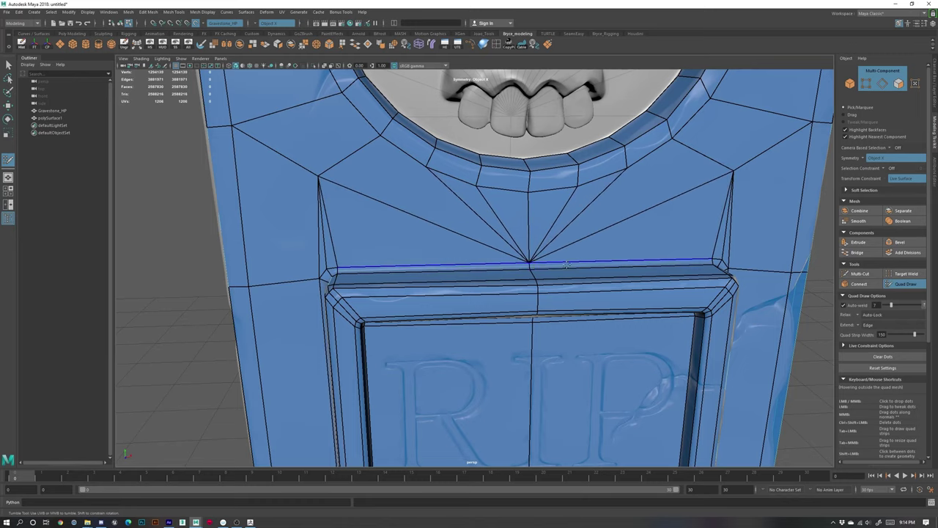
# - Shift the vertex above the panel frame's upper corner slightly downward
pyautogui.scroll(-5, 531, 262)
pyautogui.keyDown('alt'); pyautogui.moveTo(626, 272); pyautogui.dragTo(580, 280); pyautogui.keyUp('alt')
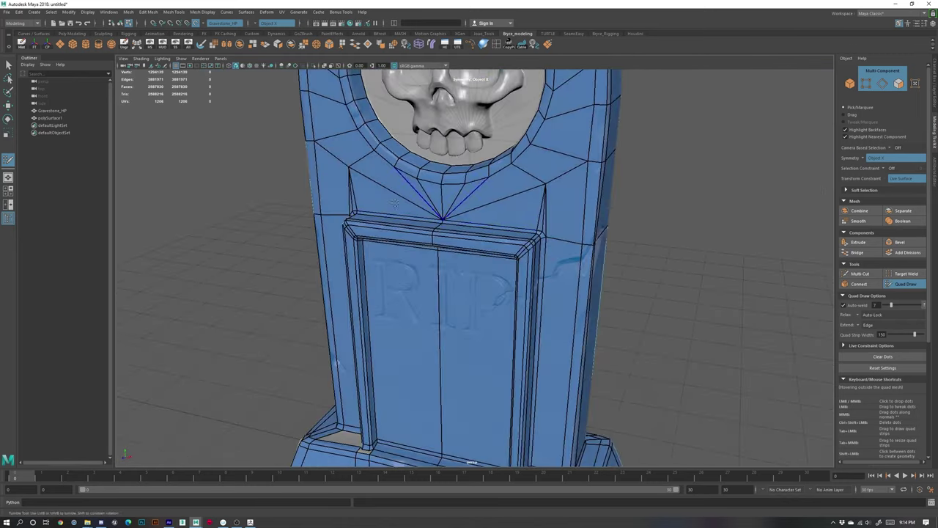
pyautogui.scroll(-5, 438, 211)
pyautogui.keyDown('alt'); pyautogui.moveTo(438, 213); pyautogui.dragTo(459, 263); pyautogui.keyUp('alt')
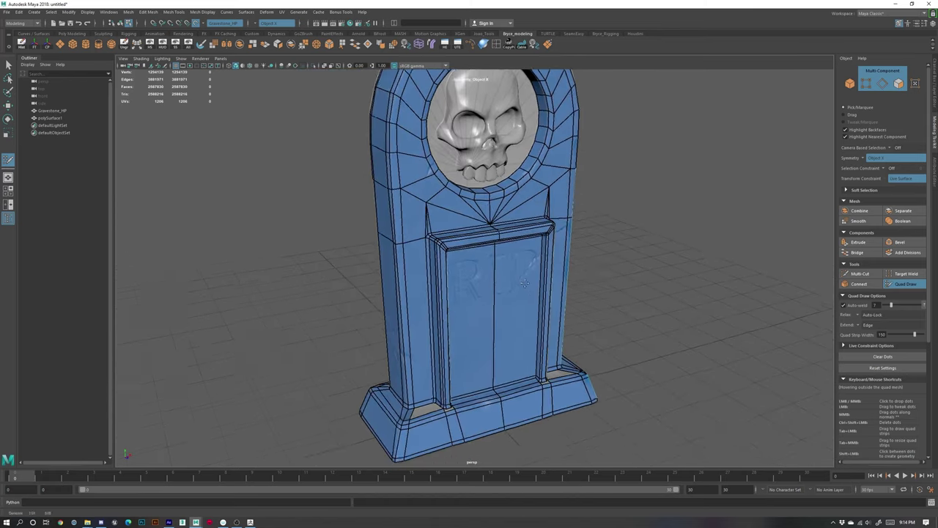
pyautogui.keyDown('alt'); pyautogui.moveTo(459, 263); pyautogui.dragTo(509, 251, button='middle'); pyautogui.keyUp('alt')
pyautogui.scroll(5, 509, 251)
pyautogui.keyDown('alt'); pyautogui.moveTo(527, 130); pyautogui.dragTo(509, 240, button='middle'); pyautogui.keyUp('alt')
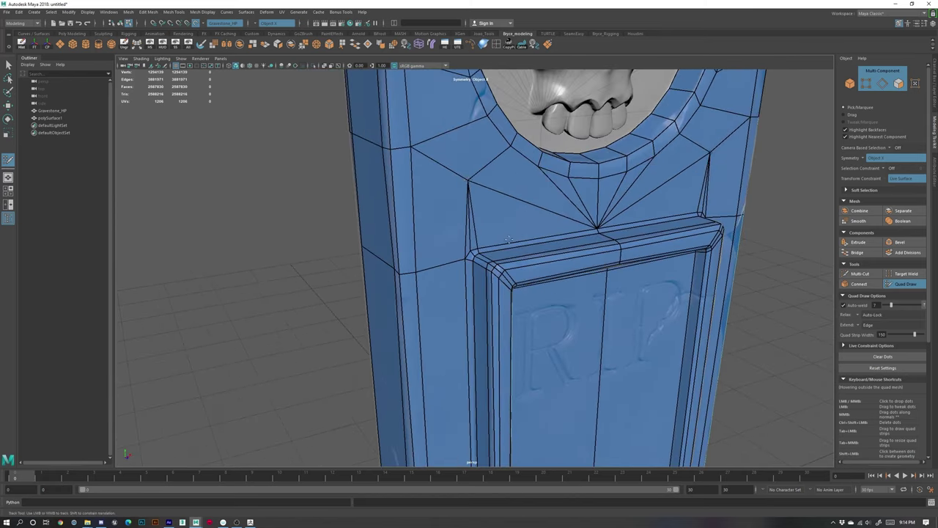
pyautogui.moveTo(469, 183)
pyautogui.mouseDown()
pyautogui.moveTo(467, 233)
pyautogui.moveTo(469, 199)
pyautogui.moveTo(472, 209)
pyautogui.mouseUp()
# - Fill the small gap between the foot of the panel frame and the base's top edge with new faces
pyautogui.keyDown('alt'); pyautogui.moveTo(639, 225); pyautogui.dragTo(539, 263, button='right'); pyautogui.keyUp('alt')
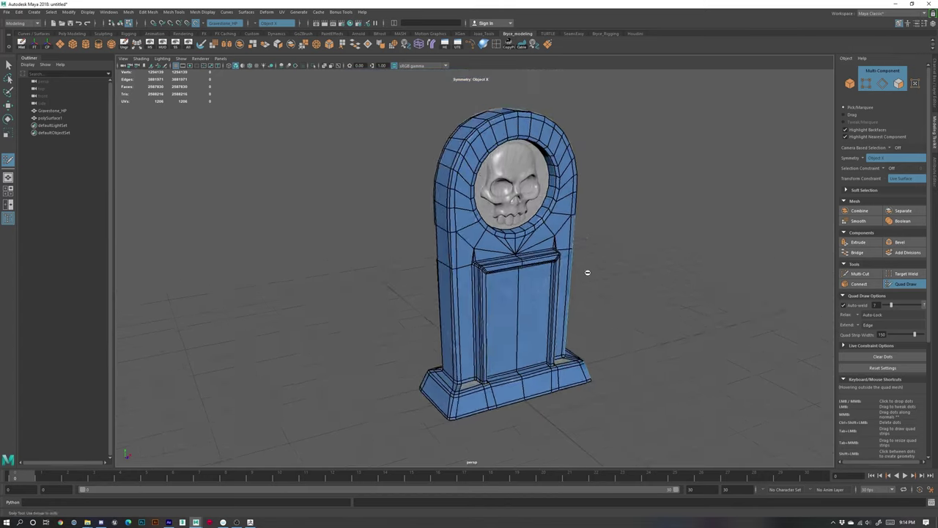
pyautogui.keyDown('alt'); pyautogui.moveTo(588, 272); pyautogui.dragTo(612, 198); pyautogui.keyUp('alt')
pyautogui.keyDown('alt'); pyautogui.moveTo(612, 293); pyautogui.dragTo(630, 191, button='middle'); pyautogui.keyUp('alt')
pyautogui.keyDown('alt'); pyautogui.moveTo(615, 242); pyautogui.dragTo(745, 284, button='right'); pyautogui.keyUp('alt')
pyautogui.keyDown('alt'); pyautogui.moveTo(577, 112); pyautogui.dragTo(551, 295, button='middle'); pyautogui.keyUp('alt')
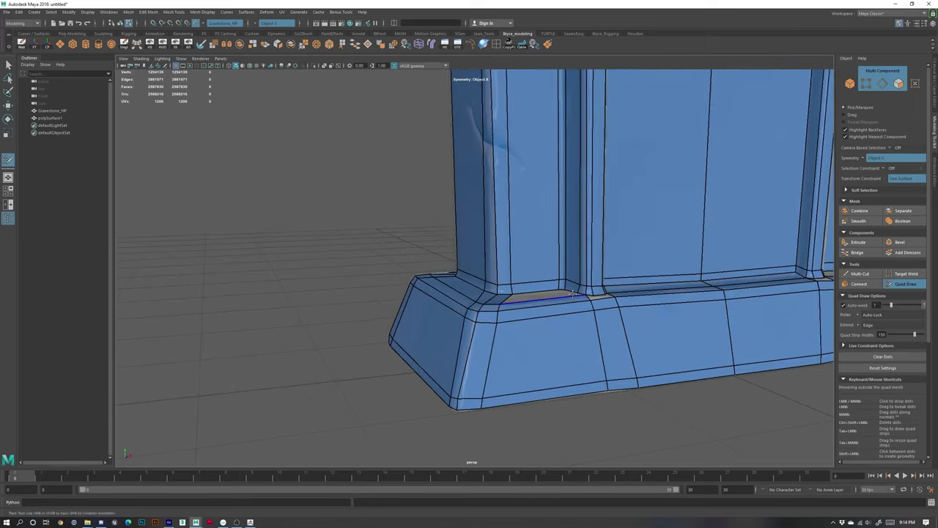
pyautogui.keyDown('alt'); pyautogui.moveTo(550, 296); pyautogui.dragTo(484, 282, button='right'); pyautogui.keyUp('alt')
pyautogui.keyDown('alt'); pyautogui.moveTo(484, 252); pyautogui.dragTo(532, 338); pyautogui.keyUp('alt')
pyautogui.keyDown('alt'); pyautogui.moveTo(528, 338); pyautogui.dragTo(525, 263, button='middle'); pyautogui.keyUp('alt')
pyautogui.keyDown('alt'); pyautogui.moveTo(526, 263); pyautogui.dragTo(632, 283, button='right'); pyautogui.keyUp('alt')
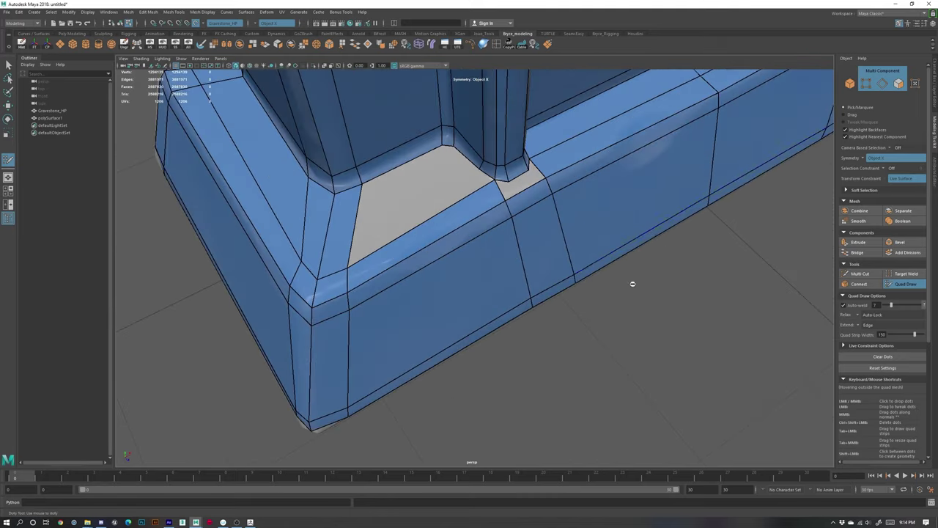
pyautogui.keyDown('alt'); pyautogui.moveTo(633, 283); pyautogui.dragTo(553, 242); pyautogui.keyUp('alt')
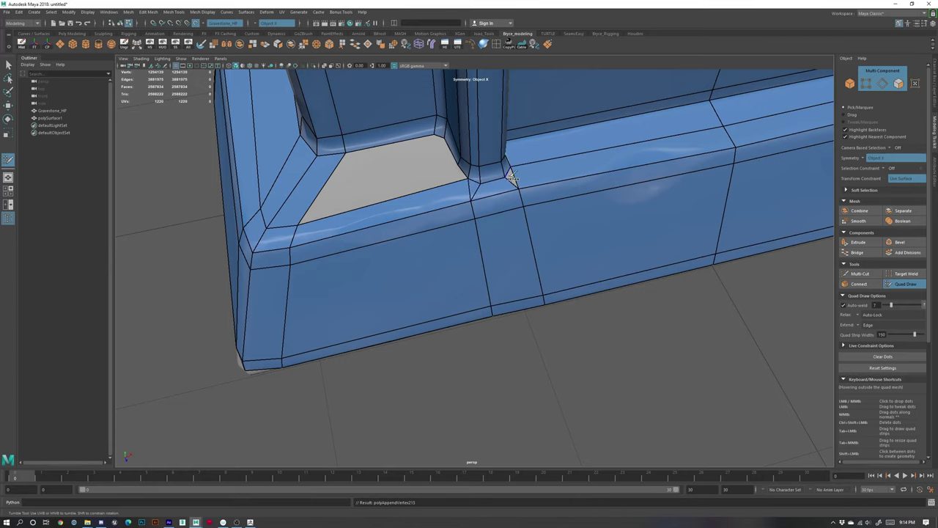
pyautogui.keyDown('alt'); pyautogui.moveTo(513, 178); pyautogui.dragTo(549, 198); pyautogui.keyUp('alt')
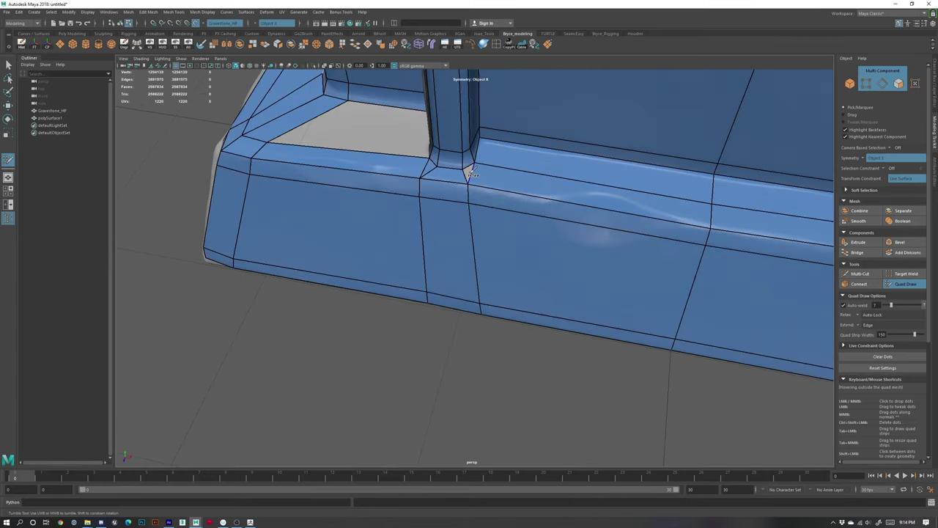
# - Weld the two neighbouring vertical edges on the base's front face below the panel frame into a single edge
pyautogui.keyDown('alt'); pyautogui.moveTo(506, 242); pyautogui.dragTo(451, 229, button='right'); pyautogui.keyUp('alt')
pyautogui.moveTo(451, 229)
pyautogui.keyDown('alt'); pyautogui.mouseDown()
pyautogui.moveTo(474, 243)
pyautogui.moveTo(467, 236)
pyautogui.moveTo(483, 236)
pyautogui.moveTo(466, 238)
pyautogui.moveTo(483, 158)
pyautogui.moveTo(462, 174)
pyautogui.moveTo(491, 208)
pyautogui.mouseUp(); pyautogui.keyUp('alt')
pyautogui.moveTo(500, 176); pyautogui.dragTo(460, 173)
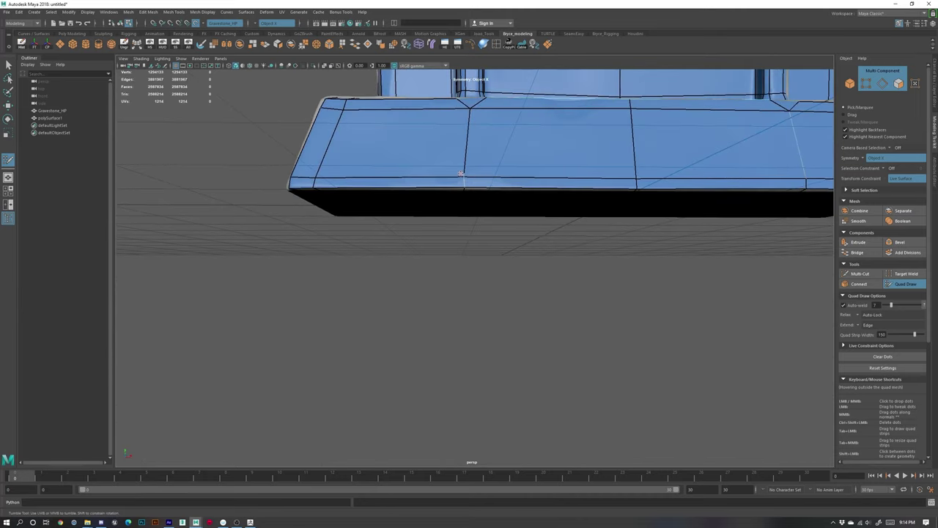
pyautogui.moveTo(503, 219)
pyautogui.keyDown('alt'); pyautogui.mouseDown()
pyautogui.moveTo(492, 184)
pyautogui.moveTo(487, 223)
pyautogui.moveTo(481, 200)
pyautogui.mouseUp(); pyautogui.keyUp('alt')
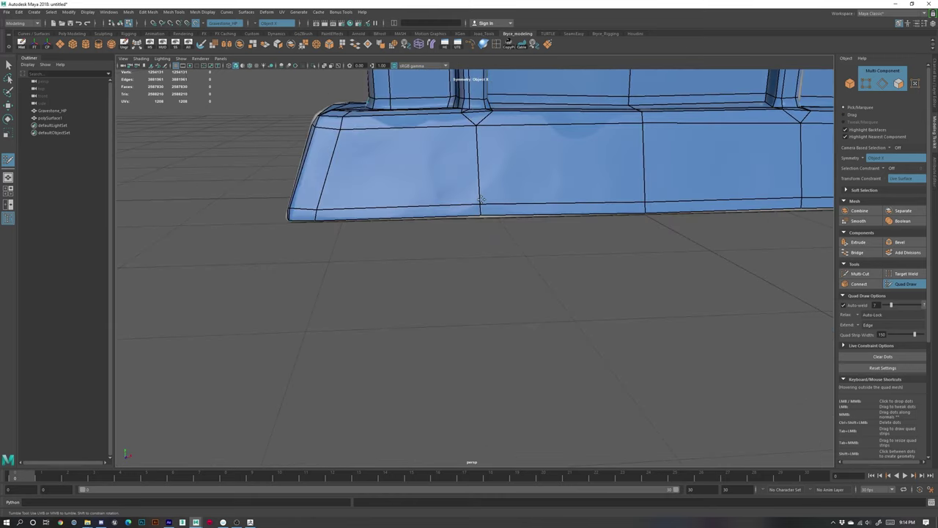
# - Try to fill the gap on the base's top beside the panel frame's foot with faces around a new central vertex
pyautogui.keyDown('alt'); pyautogui.moveTo(573, 241); pyautogui.dragTo(562, 258); pyautogui.keyUp('alt')
pyautogui.keyDown('alt'); pyautogui.moveTo(562, 258); pyautogui.dragTo(498, 242, button='right'); pyautogui.keyUp('alt')
pyautogui.keyDown('alt'); pyautogui.moveTo(433, 233); pyautogui.dragTo(485, 240); pyautogui.keyUp('alt')
pyautogui.keyDown('alt'); pyautogui.moveTo(485, 240); pyautogui.dragTo(539, 253, button='right'); pyautogui.keyUp('alt')
pyautogui.keyDown('alt'); pyautogui.moveTo(538, 253); pyautogui.dragTo(554, 254); pyautogui.keyUp('alt')
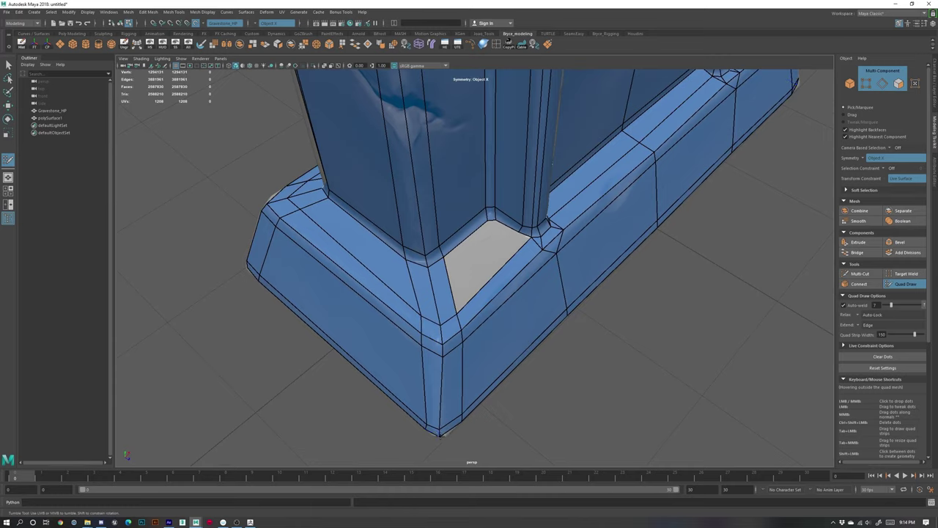
pyautogui.keyDown('alt'); pyautogui.moveTo(483, 272); pyautogui.dragTo(450, 301, button='middle'); pyautogui.keyUp('alt')
pyautogui.keyDown('alt'); pyautogui.moveTo(450, 301); pyautogui.dragTo(467, 312); pyautogui.keyUp('alt')
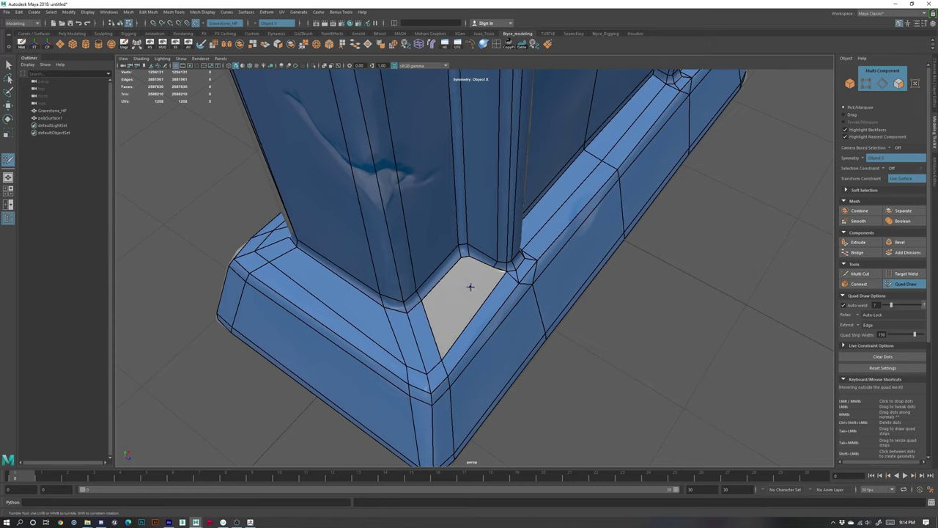
pyautogui.click(471, 288)
pyautogui.keyDown('shift'); pyautogui.click(474, 284); pyautogui.keyUp('shift')
pyautogui.moveTo(470, 288); pyautogui.dragTo(473, 288)
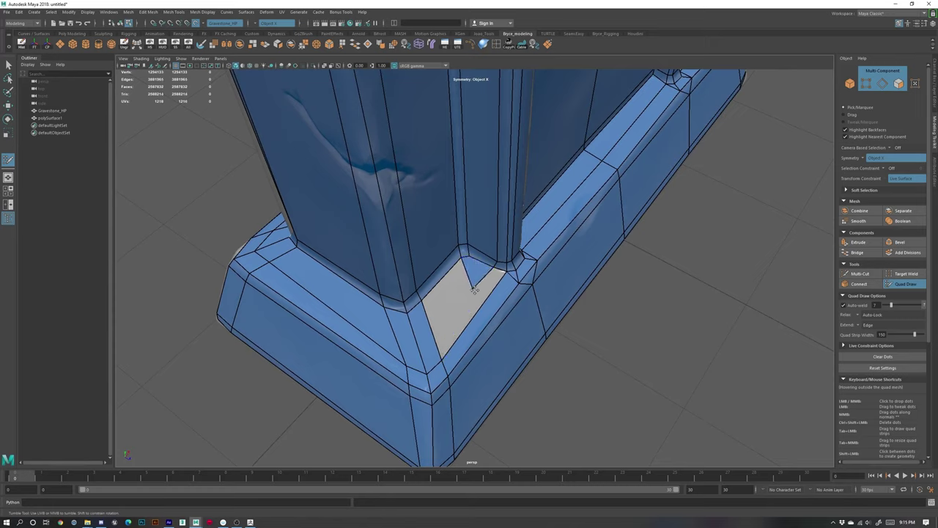
pyautogui.hotkey('ctrl', 'z')
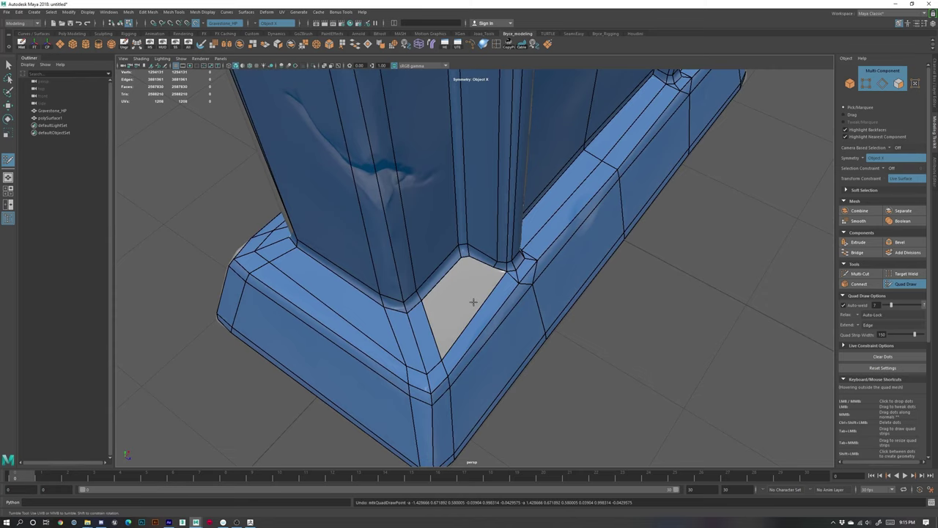
# - Try to fill the gap beside the panel frame's foot with triangles by welding a new vertex to the gap's outer corner
pyautogui.keyDown('alt'); pyautogui.moveTo(457, 312); pyautogui.dragTo(446, 315); pyautogui.keyUp('alt')
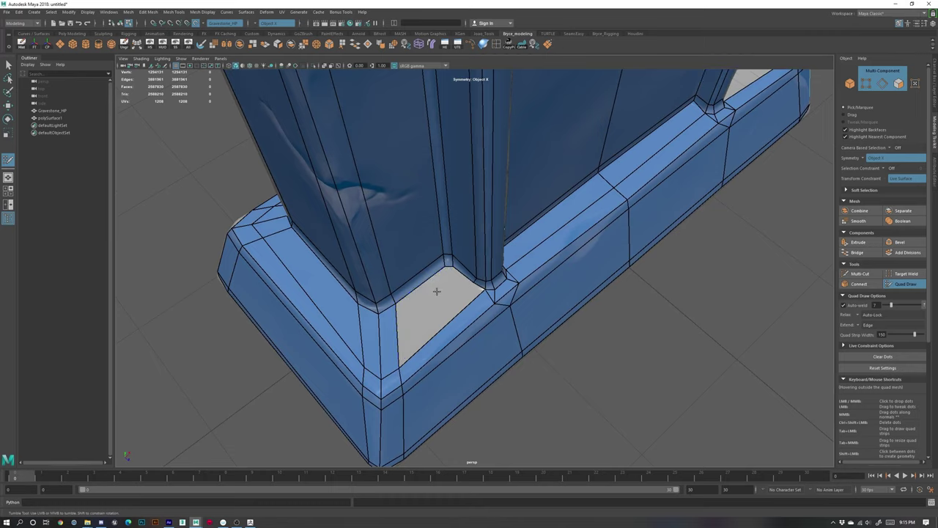
pyautogui.click(450, 296)
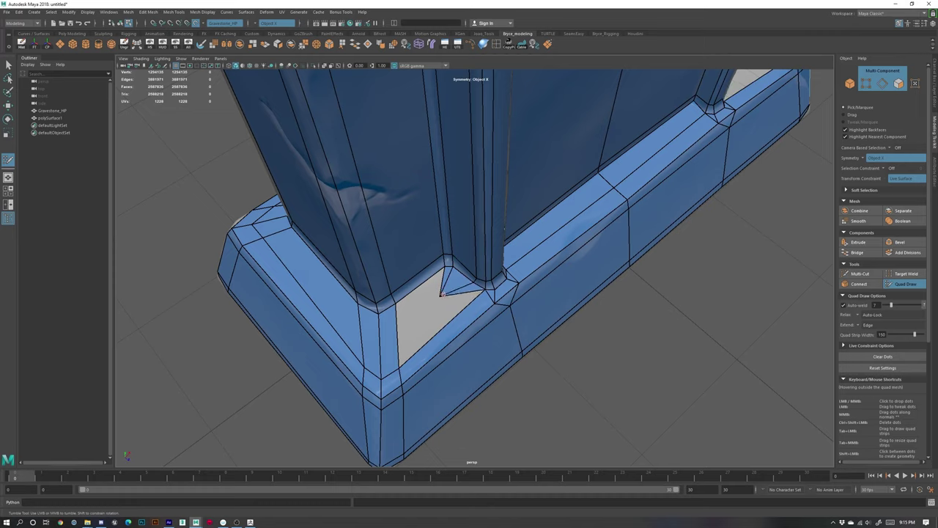
pyautogui.moveTo(441, 296)
pyautogui.mouseDown()
pyautogui.moveTo(412, 328)
pyautogui.moveTo(400, 365)
pyautogui.mouseUp()
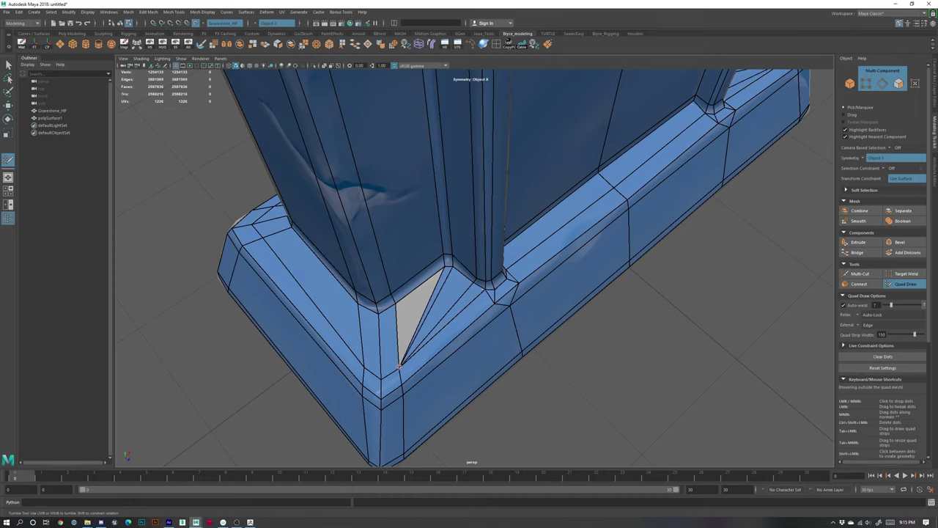
pyautogui.keyDown('shift'); pyautogui.click(411, 315); pyautogui.keyUp('shift')
pyautogui.scroll(-5, 616, 381)
pyautogui.moveTo(616, 381)
pyautogui.keyDown('alt'); pyautogui.mouseDown()
pyautogui.moveTo(599, 349)
pyautogui.moveTo(597, 377)
pyautogui.moveTo(595, 359)
pyautogui.mouseUp(); pyautogui.keyUp('alt')
pyautogui.scroll(5, 596, 359)
pyautogui.keyDown('alt'); pyautogui.moveTo(469, 359); pyautogui.dragTo(598, 343, button='middle'); pyautogui.keyUp('alt')
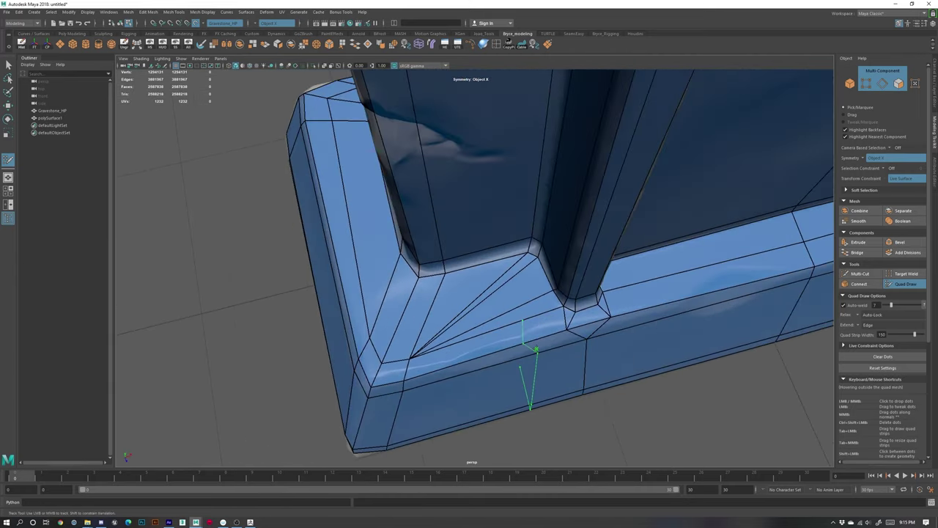
pyautogui.hotkey('ctrl', 'z')
pyautogui.hotkey('ctrl', 'z')
pyautogui.hotkey('ctrl', 'z')
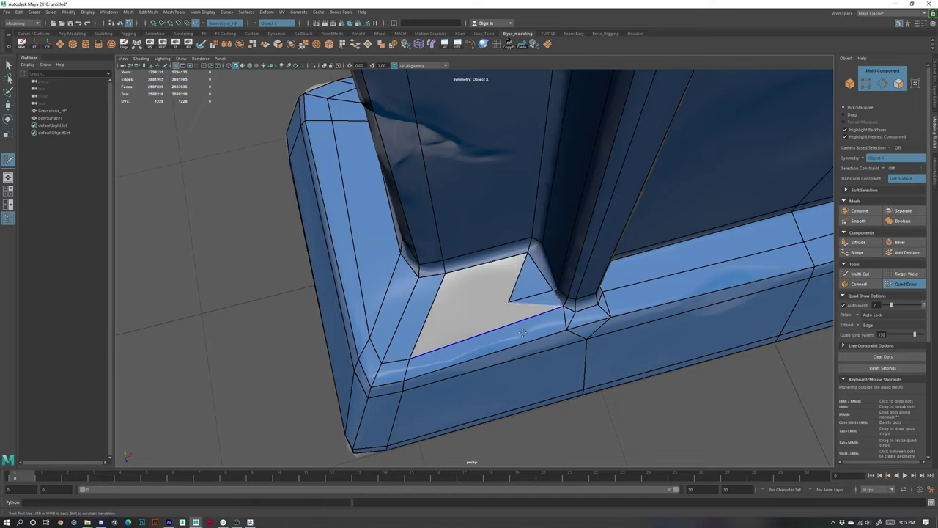
pyautogui.hotkey('ctrl', 'z')
# - Fill the gap on the base's top beside the panel frame's foot using only its existing border vertices
pyautogui.keyDown('alt'); pyautogui.moveTo(484, 320); pyautogui.dragTo(525, 312); pyautogui.keyUp('alt')
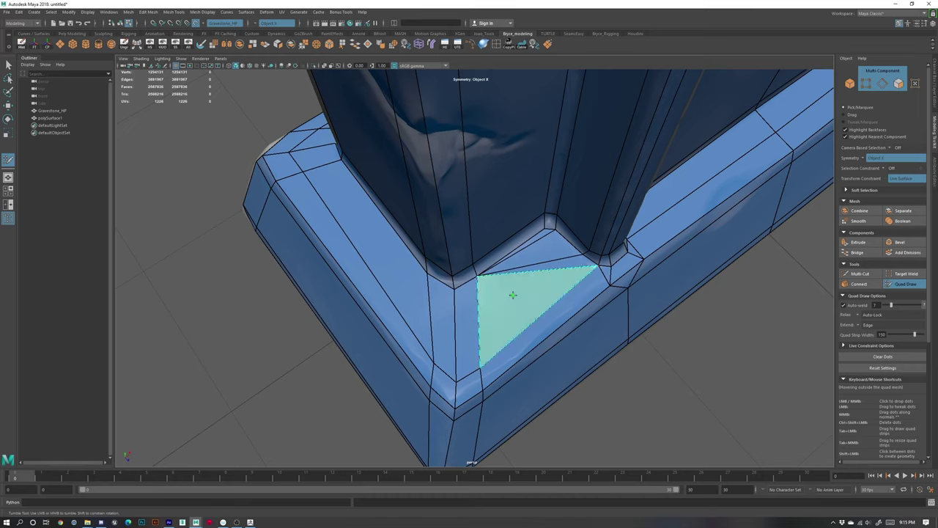
pyautogui.keyDown('shift'); pyautogui.click(513, 295); pyautogui.keyUp('shift')
pyautogui.keyDown('alt'); pyautogui.moveTo(704, 374); pyautogui.dragTo(634, 358, button='right'); pyautogui.keyUp('alt')
pyautogui.keyDown('alt'); pyautogui.moveTo(634, 358); pyautogui.dragTo(602, 332); pyautogui.keyUp('alt')
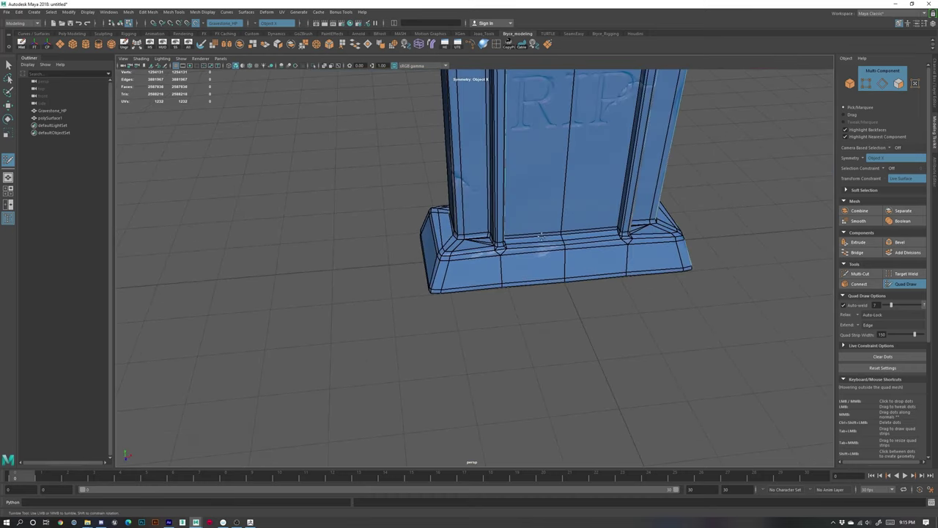
# - Examine the low-poly mesh along the gravestone's side, skull border, panel frame and base for remaining gaps
pyautogui.keyDown('alt'); pyautogui.moveTo(541, 236); pyautogui.dragTo(529, 154); pyautogui.keyUp('alt')
pyautogui.keyDown('alt'); pyautogui.moveTo(529, 150); pyautogui.dragTo(518, 307, button='middle'); pyautogui.keyUp('alt')
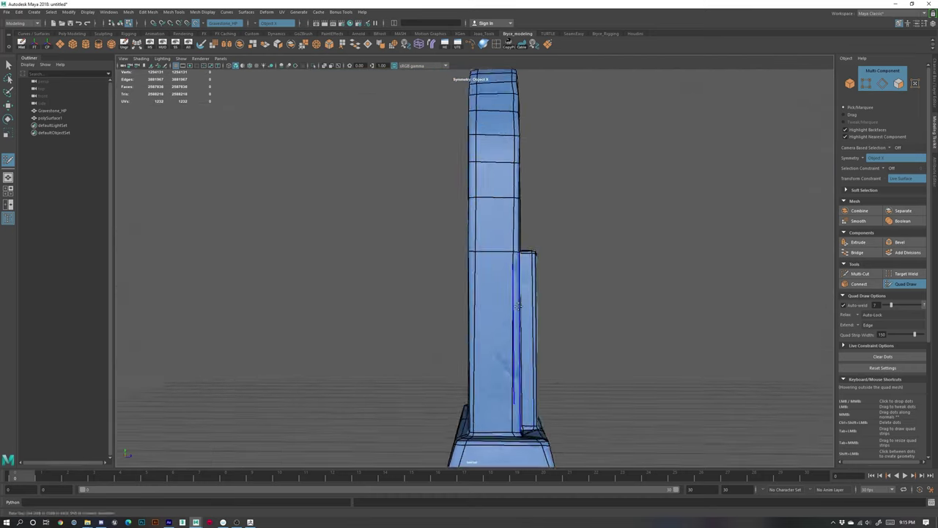
pyautogui.keyDown('alt'); pyautogui.moveTo(518, 307); pyautogui.dragTo(560, 310); pyautogui.keyUp('alt')
pyautogui.keyDown('alt'); pyautogui.moveTo(539, 235); pyautogui.dragTo(561, 314, button='middle'); pyautogui.keyUp('alt')
pyautogui.keyDown('alt'); pyautogui.moveTo(562, 314); pyautogui.dragTo(469, 316); pyautogui.keyUp('alt')
pyautogui.keyDown('alt'); pyautogui.moveTo(546, 321); pyautogui.dragTo(457, 321, button='middle'); pyautogui.keyUp('alt')
pyautogui.keyDown('alt'); pyautogui.moveTo(491, 326); pyautogui.dragTo(569, 337, button='right'); pyautogui.keyUp('alt')
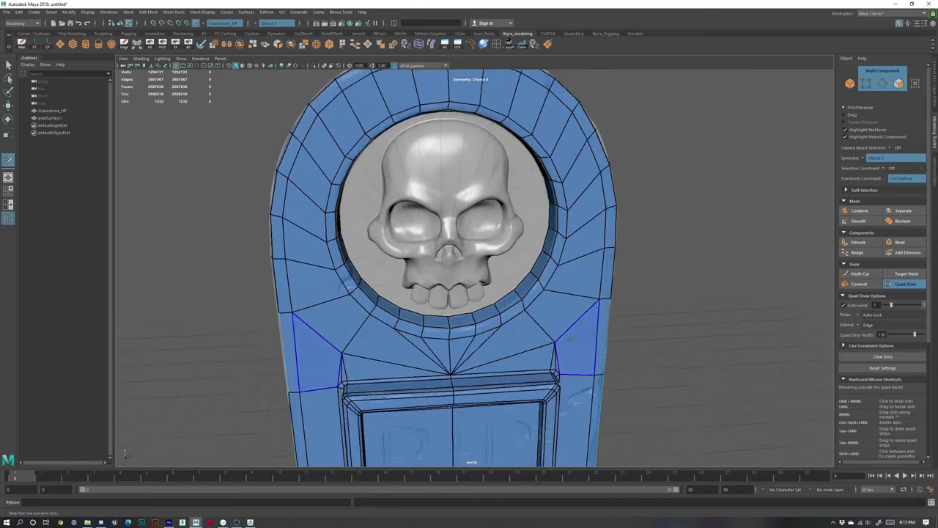
pyautogui.keyDown('alt'); pyautogui.moveTo(569, 338); pyautogui.dragTo(616, 177, button='middle'); pyautogui.keyUp('alt')
pyautogui.keyDown('alt'); pyautogui.moveTo(663, 359); pyautogui.dragTo(616, 341); pyautogui.keyUp('alt')
pyautogui.keyDown('alt'); pyautogui.moveTo(643, 336); pyautogui.dragTo(578, 293, button='middle'); pyautogui.keyUp('alt')
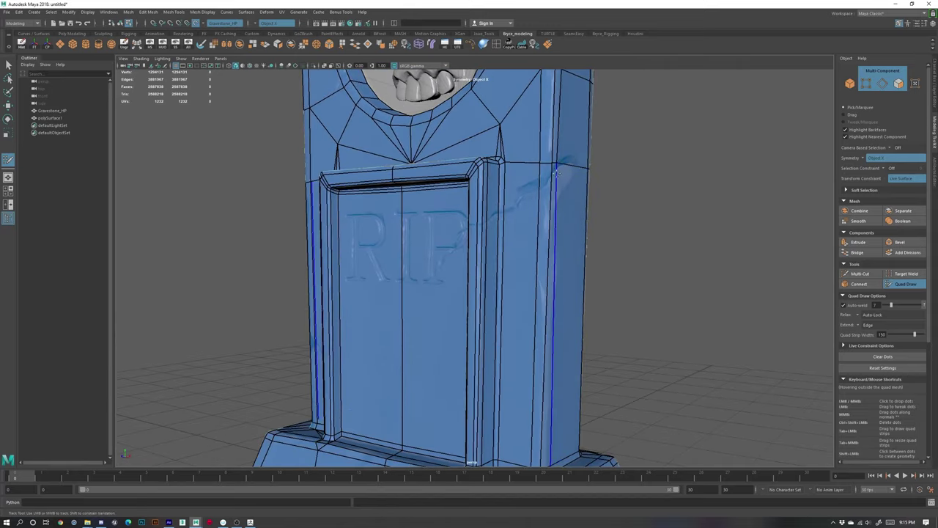
pyautogui.keyDown('alt'); pyautogui.moveTo(556, 380); pyautogui.dragTo(603, 272, button='middle'); pyautogui.keyUp('alt')
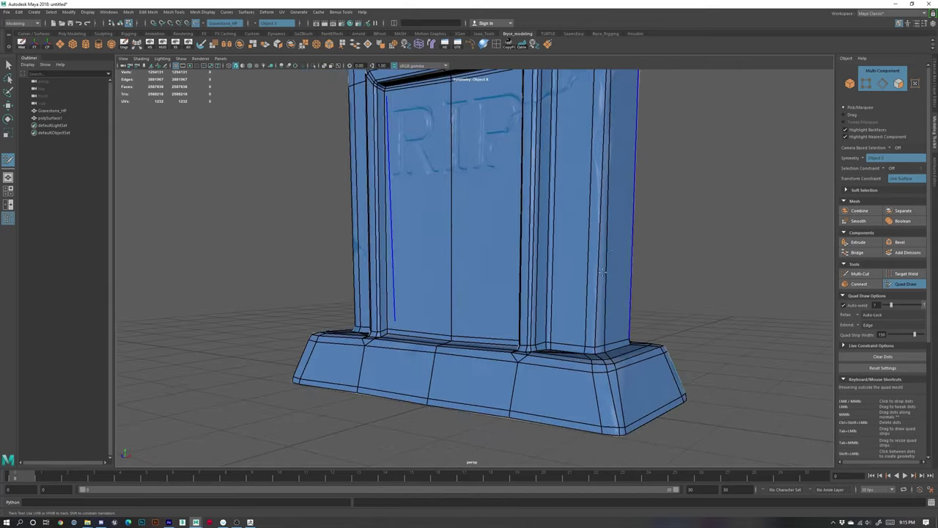
pyautogui.keyDown('alt'); pyautogui.moveTo(647, 293); pyautogui.dragTo(626, 308); pyautogui.keyUp('alt')
pyautogui.keyDown('alt'); pyautogui.moveTo(626, 308); pyautogui.dragTo(689, 337, button='right'); pyautogui.keyUp('alt')
pyautogui.keyDown('alt'); pyautogui.moveTo(689, 337); pyautogui.dragTo(492, 346, button='middle'); pyautogui.keyUp('alt')
pyautogui.keyDown('alt'); pyautogui.moveTo(492, 345); pyautogui.dragTo(503, 318); pyautogui.keyUp('alt')
pyautogui.keyDown('alt'); pyautogui.moveTo(503, 318); pyautogui.dragTo(443, 304, button='right'); pyautogui.keyUp('alt')
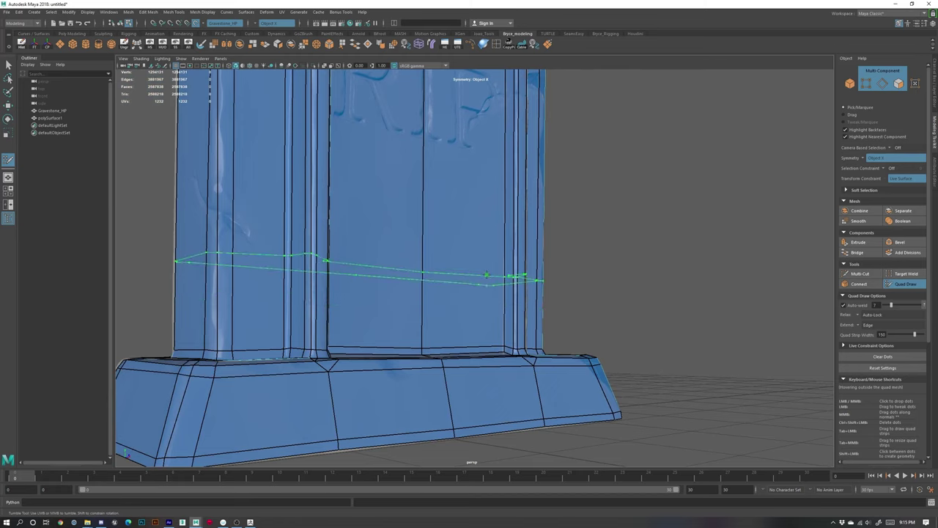
# - Try inserting a horizontal edge loop around the gravestone body at the lower part of the panel
pyautogui.keyDown('ctrl'); pyautogui.click(487, 276); pyautogui.keyUp('ctrl')
pyautogui.keyDown('alt'); pyautogui.moveTo(680, 413); pyautogui.dragTo(592, 303, button='right'); pyautogui.keyUp('alt')
pyautogui.keyDown('alt'); pyautogui.moveTo(592, 304); pyautogui.dragTo(532, 315); pyautogui.keyUp('alt')
pyautogui.keyDown('alt'); pyautogui.moveTo(533, 315); pyautogui.dragTo(640, 361, button='right'); pyautogui.keyUp('alt')
pyautogui.keyDown('alt'); pyautogui.moveTo(516, 339); pyautogui.dragTo(432, 336); pyautogui.keyUp('alt')
pyautogui.hotkey('ctrl', 'z')
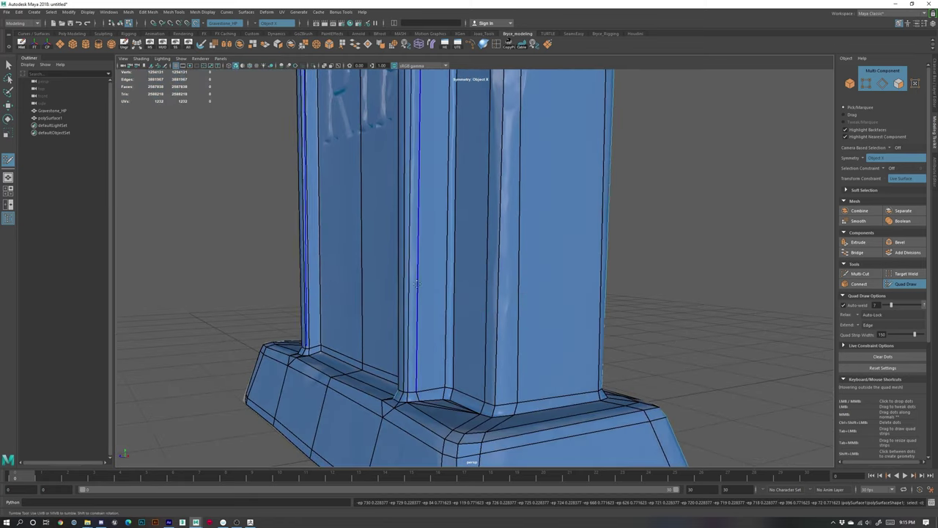
# - Draw a symmetrical strip of quads along the skull's brows above the eye sockets and join both halves at the centre line
pyautogui.keyDown('alt'); pyautogui.moveTo(417, 284); pyautogui.dragTo(366, 257, button='right'); pyautogui.keyUp('alt')
pyautogui.keyDown('alt'); pyautogui.moveTo(425, 228); pyautogui.dragTo(434, 306, button='middle'); pyautogui.keyUp('alt')
pyautogui.keyDown('alt'); pyautogui.moveTo(434, 306); pyautogui.dragTo(511, 301); pyautogui.keyUp('alt')
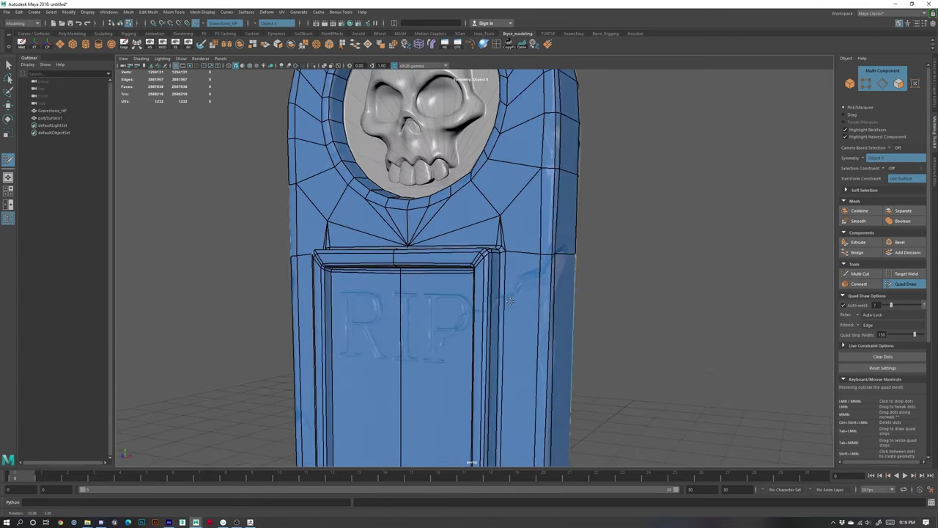
pyautogui.keyDown('alt'); pyautogui.moveTo(512, 301); pyautogui.dragTo(648, 283, button='right'); pyautogui.keyUp('alt')
pyautogui.keyDown('alt'); pyautogui.moveTo(647, 283); pyautogui.dragTo(584, 280); pyautogui.keyUp('alt')
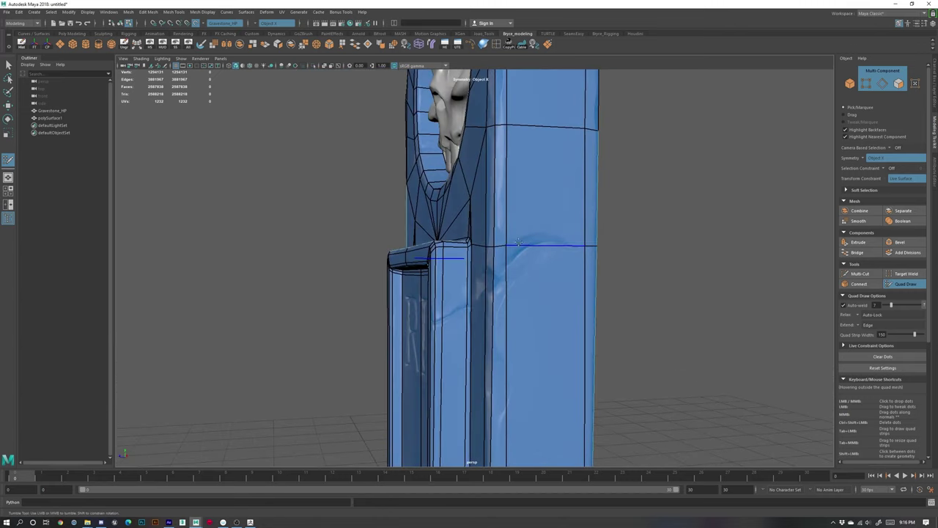
pyautogui.keyDown('alt'); pyautogui.moveTo(726, 177); pyautogui.dragTo(349, 329, button='right'); pyautogui.keyUp('alt')
pyautogui.keyDown('alt'); pyautogui.moveTo(447, 292); pyautogui.dragTo(456, 377, button='middle'); pyautogui.keyUp('alt')
pyautogui.keyDown('alt'); pyautogui.moveTo(456, 378); pyautogui.dragTo(550, 364); pyautogui.keyUp('alt')
pyautogui.keyDown('alt'); pyautogui.moveTo(421, 390); pyautogui.dragTo(529, 402, button='right'); pyautogui.keyUp('alt')
pyautogui.keyDown('alt'); pyautogui.moveTo(406, 233); pyautogui.dragTo(486, 311, button='middle'); pyautogui.keyUp('alt')
pyautogui.keyDown('alt'); pyautogui.moveTo(427, 253); pyautogui.dragTo(472, 255, button='right'); pyautogui.keyUp('alt')
pyautogui.keyDown('alt'); pyautogui.moveTo(414, 250); pyautogui.dragTo(461, 277); pyautogui.keyUp('alt')
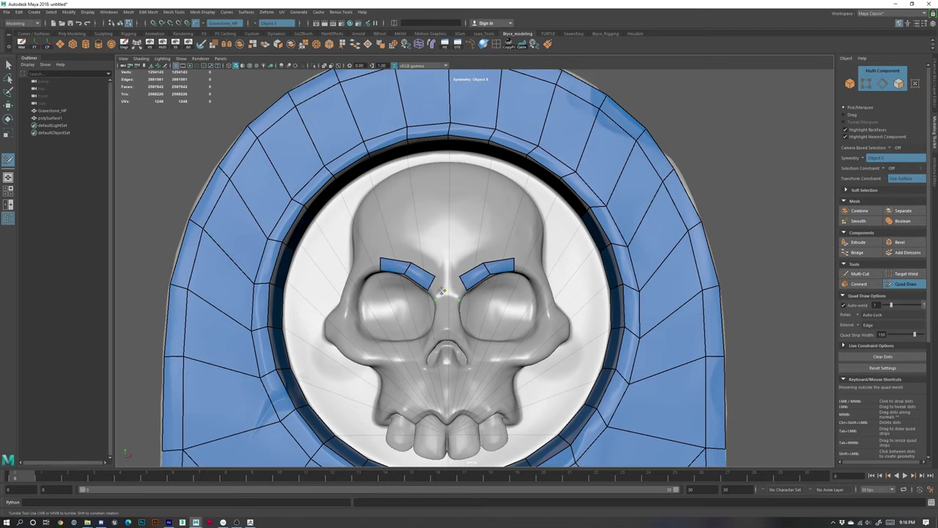
pyautogui.keyDown('shift'); pyautogui.click(436, 292); pyautogui.keyUp('shift')
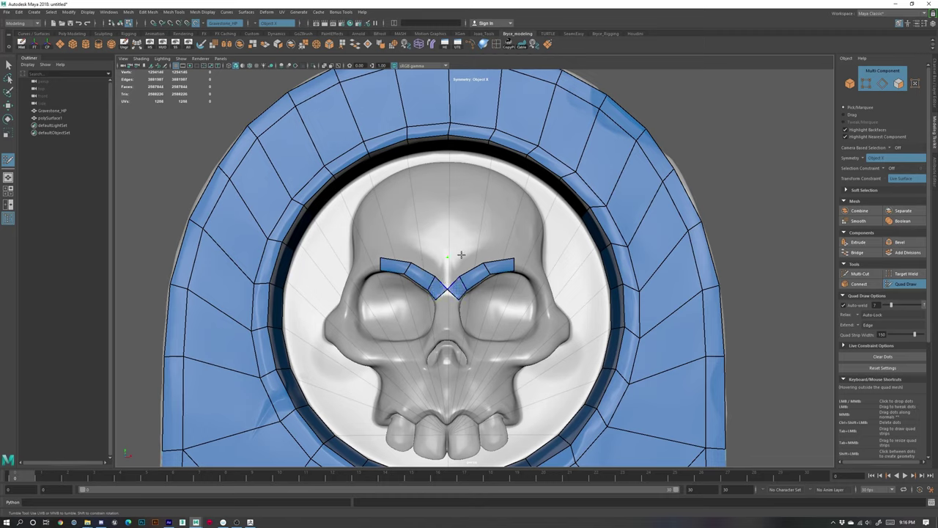
# - Add a second row of quads above the brow strip and a mirrored pair of quads rising at the forehead's centre
pyautogui.click(461, 255)
pyautogui.keyDown('shift'); pyautogui.click(454, 262); pyautogui.keyUp('shift')
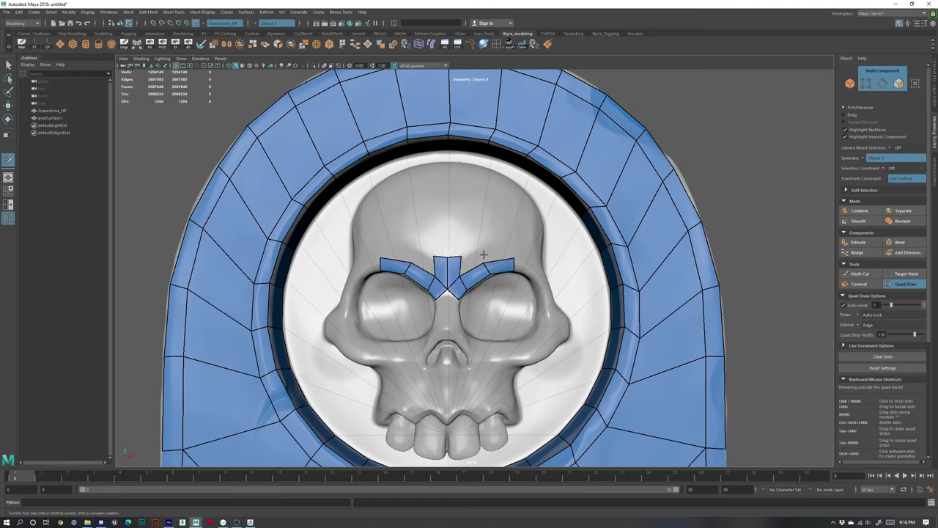
pyautogui.click(485, 245)
pyautogui.keyDown('shift'); pyautogui.click(475, 260); pyautogui.keyUp('shift')
pyautogui.moveTo(486, 245); pyautogui.dragTo(485, 249)
pyautogui.click(514, 242)
pyautogui.keyDown('shift'); pyautogui.click(503, 254); pyautogui.keyUp('shift')
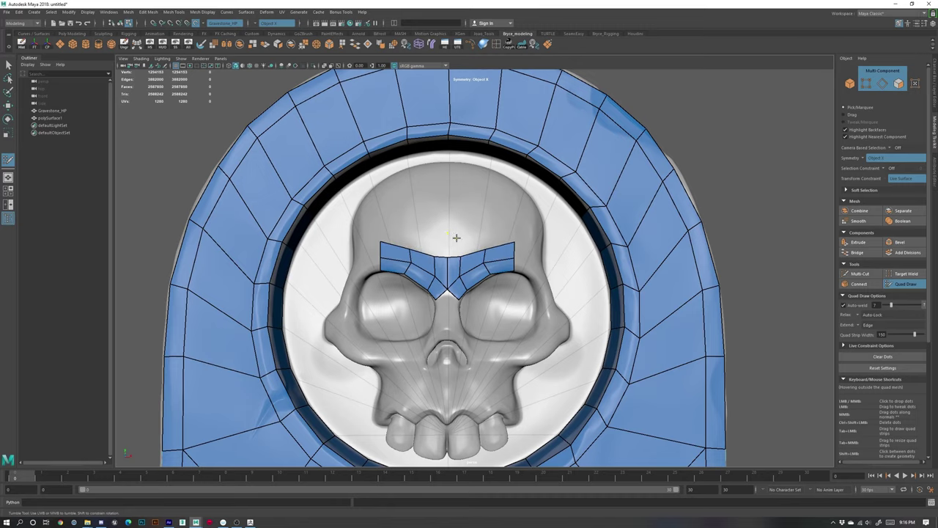
pyautogui.keyDown('shift'); pyautogui.click(448, 245); pyautogui.keyUp('shift')
pyautogui.moveTo(433, 232); pyautogui.dragTo(431, 236)
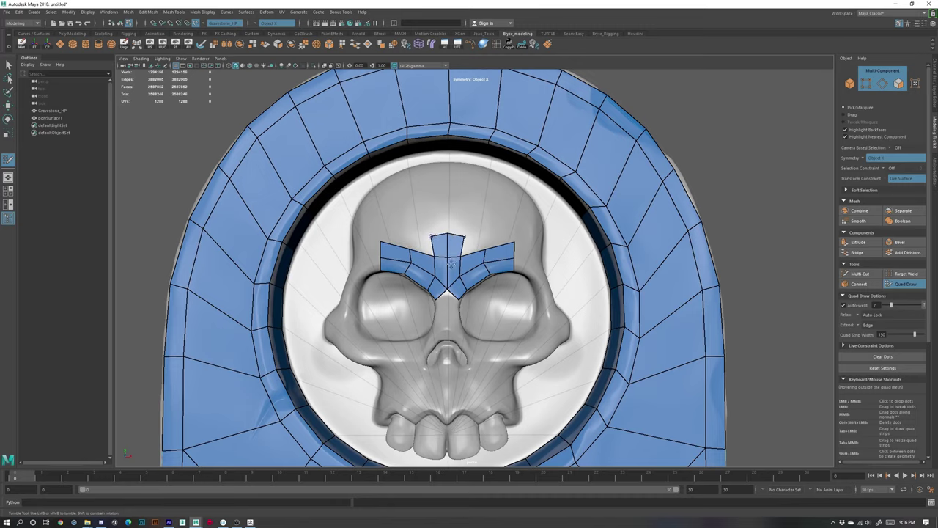
# - Extend the brow strip with quads around the outer corner of the eye socket and down its outer side
pyautogui.keyDown('alt'); pyautogui.moveTo(423, 307); pyautogui.dragTo(470, 254, button='middle'); pyautogui.keyUp('alt')
pyautogui.keyDown('alt'); pyautogui.moveTo(470, 255); pyautogui.dragTo(409, 218); pyautogui.keyUp('alt')
pyautogui.keyDown('shift'); pyautogui.click(434, 214); pyautogui.keyUp('shift')
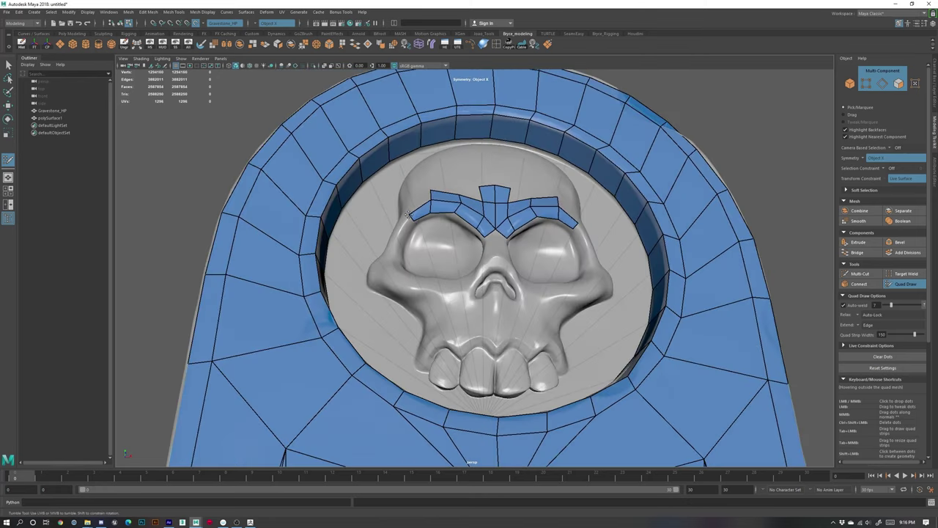
pyautogui.keyDown('alt'); pyautogui.moveTo(416, 224); pyautogui.dragTo(394, 242); pyautogui.keyUp('alt')
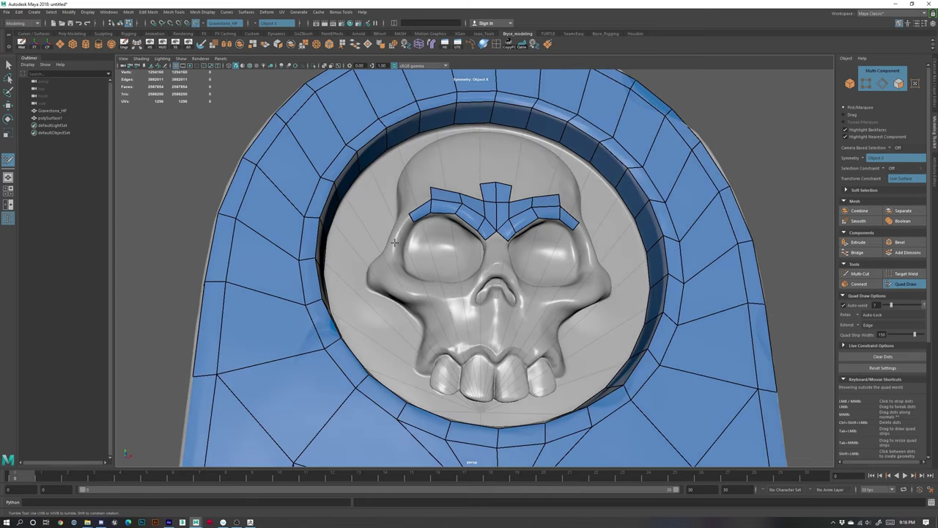
pyautogui.keyDown('shift'); pyautogui.click(401, 233); pyautogui.keyUp('shift')
pyautogui.keyDown('shift'); pyautogui.click(399, 247); pyautogui.keyUp('shift')
pyautogui.keyDown('alt'); pyautogui.moveTo(419, 256); pyautogui.dragTo(405, 283); pyautogui.keyUp('alt')
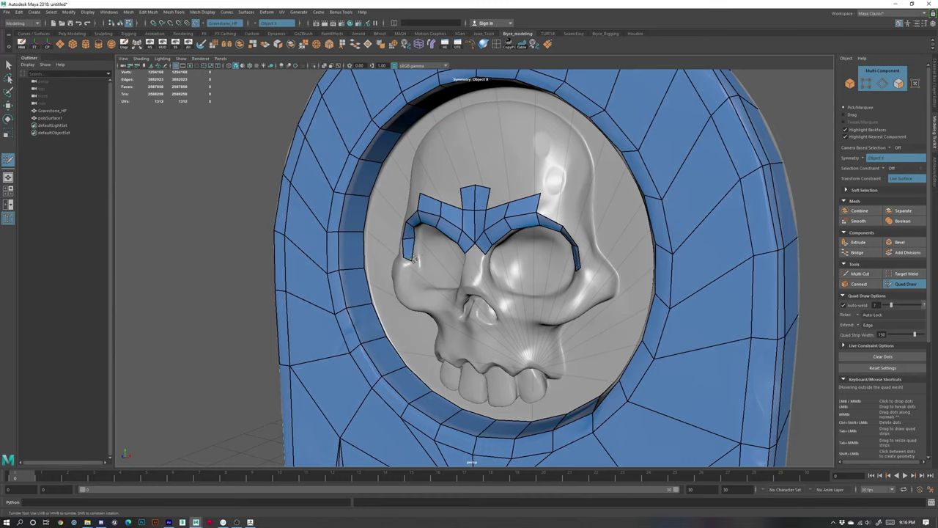
pyautogui.moveTo(414, 237); pyautogui.dragTo(543, 330)
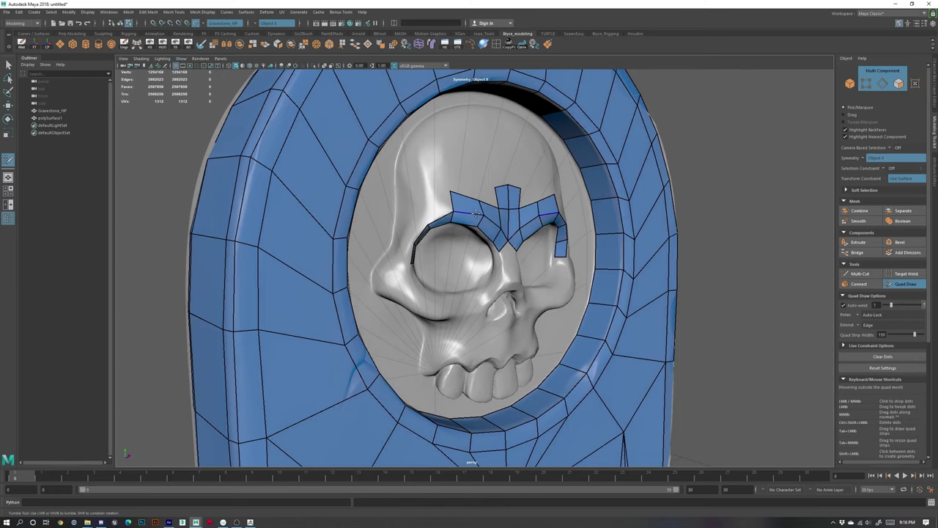
# - Delete the brow strip's inner end faces, adjust the vertex above the eye socket, and redraw a quad along the inner brow
pyautogui.keyDown('alt'); pyautogui.moveTo(509, 259); pyautogui.dragTo(502, 247); pyautogui.keyUp('alt')
pyautogui.keyDown('ctrl'); pyautogui.keyDown('shift'); pyautogui.click(496, 245); pyautogui.keyUp('shift'); pyautogui.keyUp('ctrl')
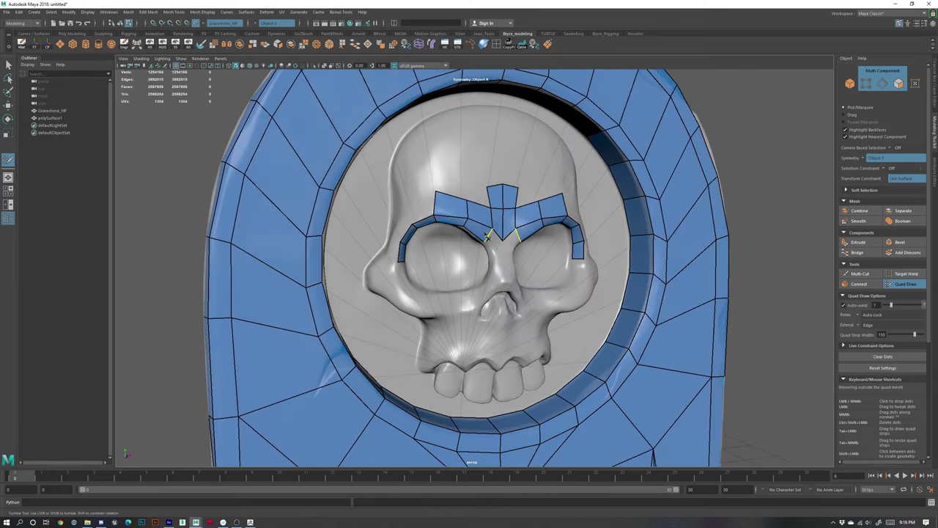
pyautogui.keyDown('ctrl'); pyautogui.keyDown('shift'); pyautogui.click(486, 236); pyautogui.keyUp('shift'); pyautogui.keyUp('ctrl')
pyautogui.hotkey('ctrl', 'z')
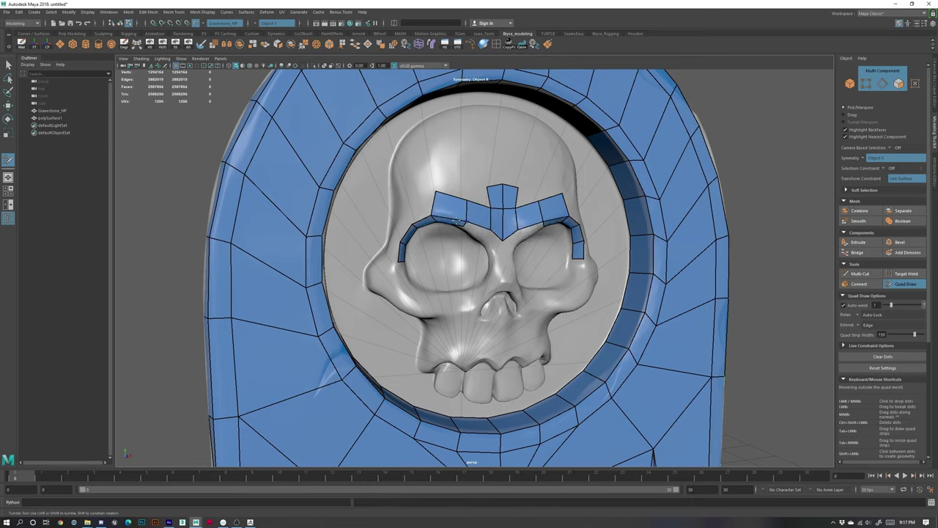
pyautogui.moveTo(431, 216); pyautogui.dragTo(436, 215)
pyautogui.click(479, 238)
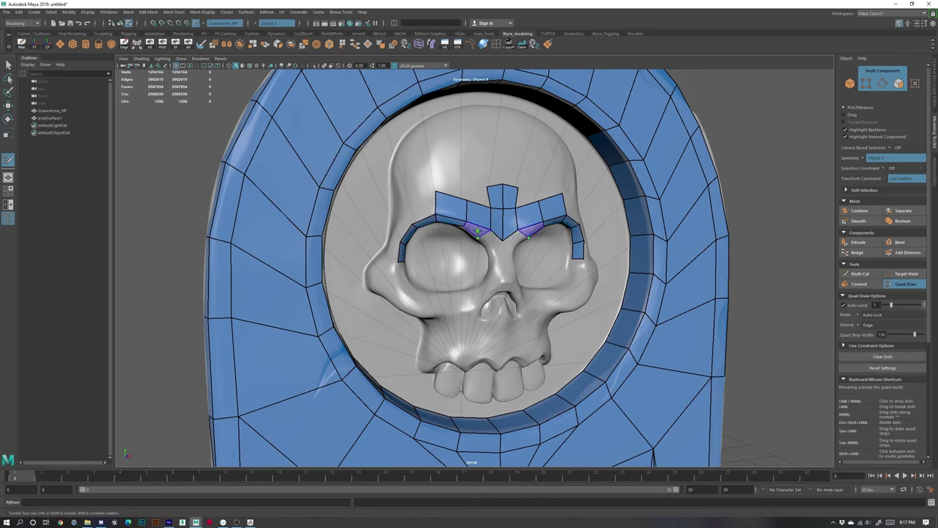
pyautogui.keyDown('shift'); pyautogui.click(479, 232); pyautogui.keyUp('shift')
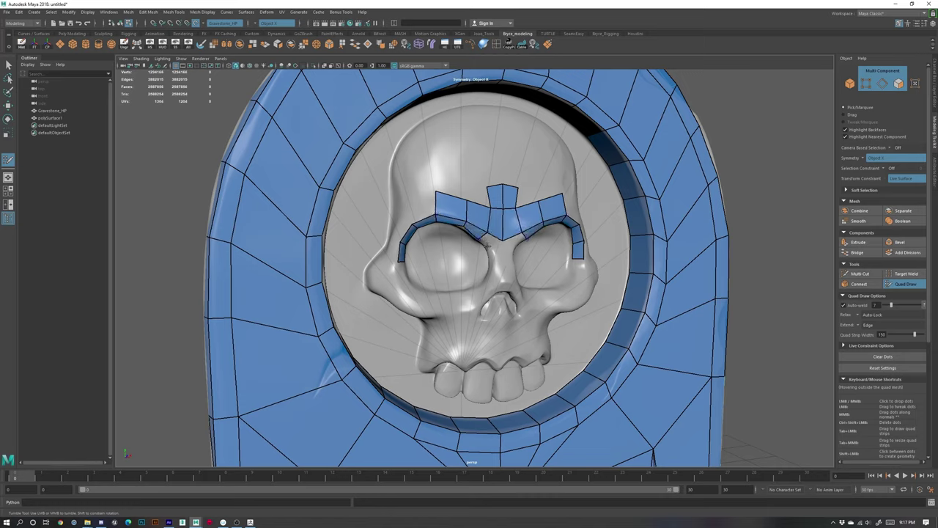
# - Extend the brow strip down the inner side of the eye socket and fill the gap at the top of the nose bridge
pyautogui.keyDown('shift'); pyautogui.click(489, 242); pyautogui.keyUp('shift')
pyautogui.moveTo(498, 248); pyautogui.dragTo(496, 248)
pyautogui.keyDown('shift'); pyautogui.click(495, 259); pyautogui.keyUp('shift')
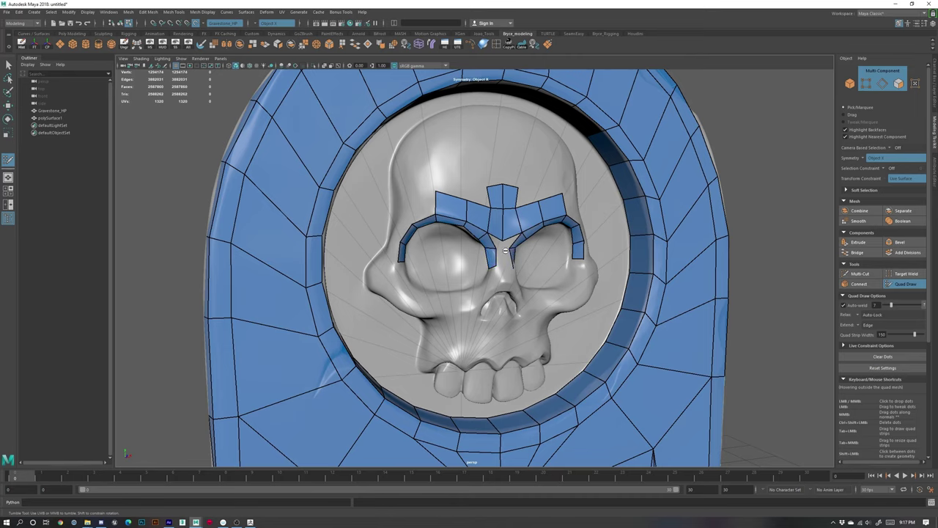
pyautogui.scroll(5, 503, 249)
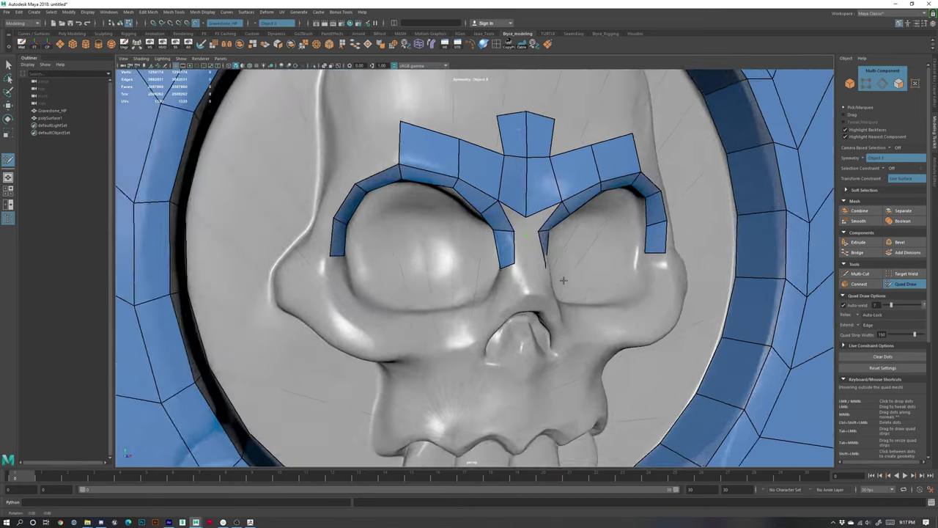
pyautogui.keyDown('shift'); pyautogui.click(511, 216); pyautogui.keyUp('shift')
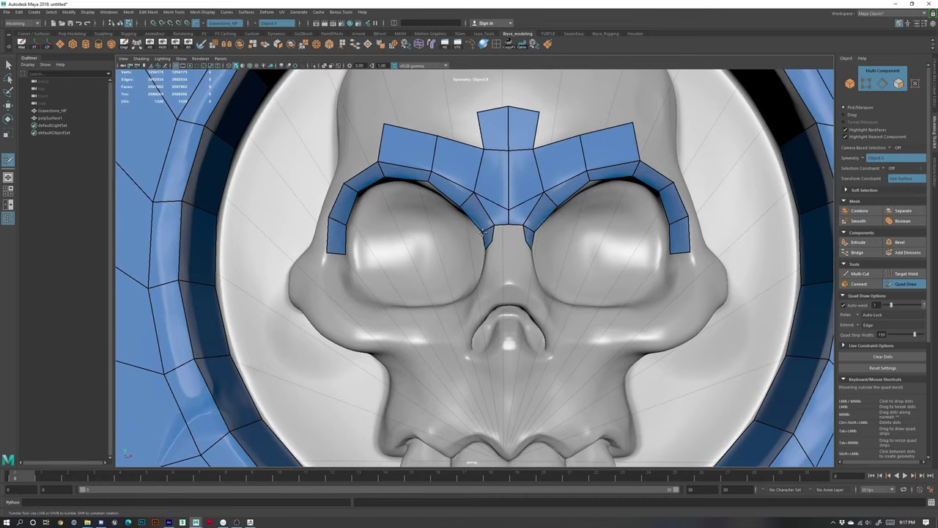
# - Raise the centre-line vertex between the brows to level the edge row above the nose bridge
pyautogui.scroll(-1, 505, 260)
pyautogui.keyDown('alt'); pyautogui.moveTo(509, 264); pyautogui.dragTo(516, 259); pyautogui.keyUp('alt')
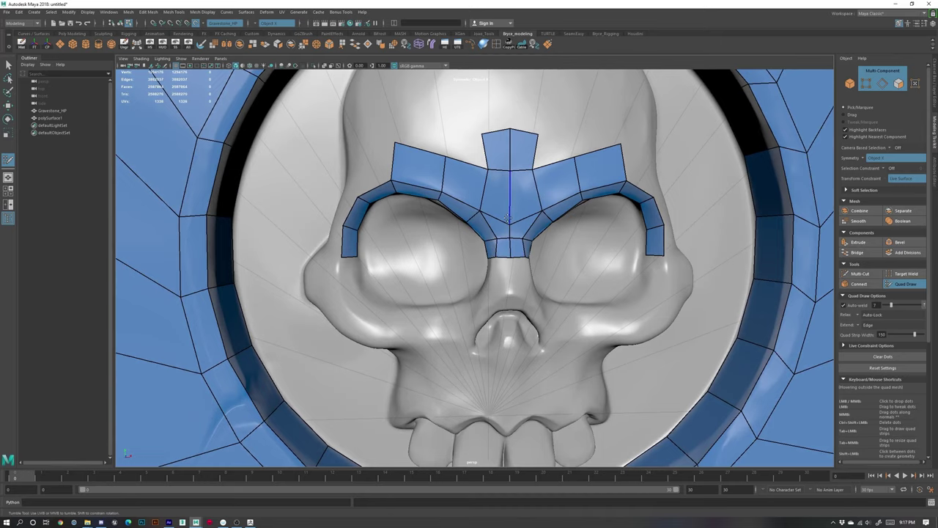
pyautogui.moveTo(509, 221); pyautogui.dragTo(509, 210)
# - Extend the strip on the inner side of the eye socket downward beside the nose with mirrored quads
pyautogui.keyDown('alt'); pyautogui.moveTo(581, 290); pyautogui.dragTo(503, 271, button='right'); pyautogui.keyUp('alt')
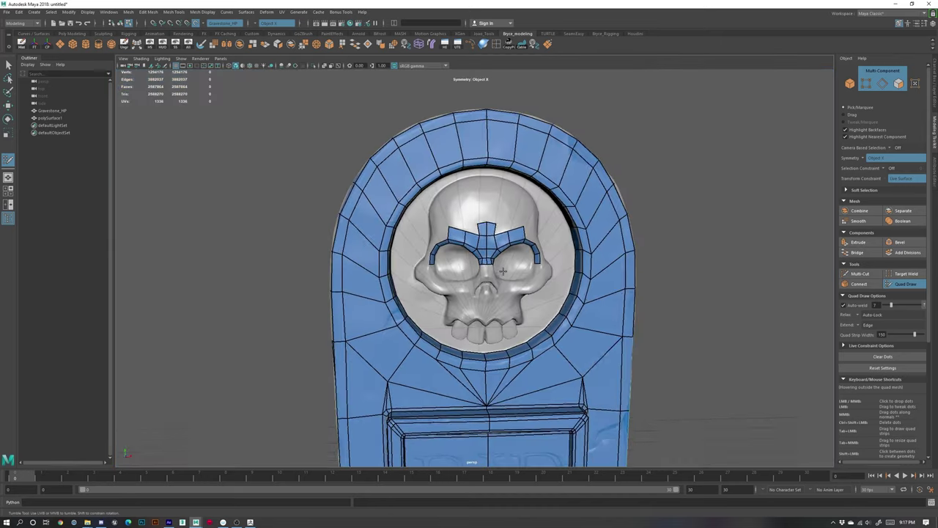
pyautogui.keyDown('alt'); pyautogui.moveTo(503, 271); pyautogui.dragTo(527, 276); pyautogui.keyUp('alt')
pyautogui.keyDown('alt'); pyautogui.moveTo(432, 305); pyautogui.dragTo(480, 324, button='right'); pyautogui.keyUp('alt')
pyautogui.keyDown('alt'); pyautogui.moveTo(480, 324); pyautogui.dragTo(503, 286); pyautogui.keyUp('alt')
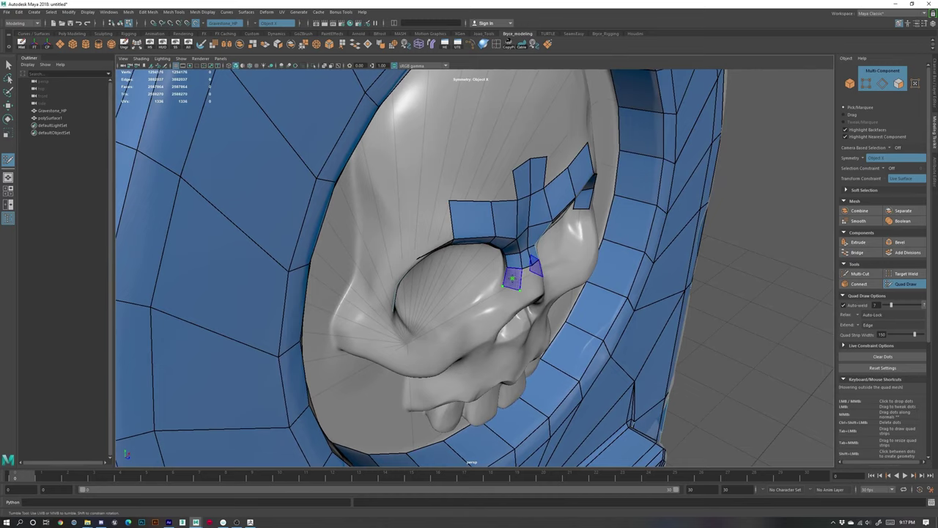
pyautogui.keyDown('shift'); pyautogui.click(515, 288); pyautogui.keyUp('shift')
pyautogui.click(502, 303)
pyautogui.keyDown('shift'); pyautogui.click(506, 296); pyautogui.keyUp('shift')
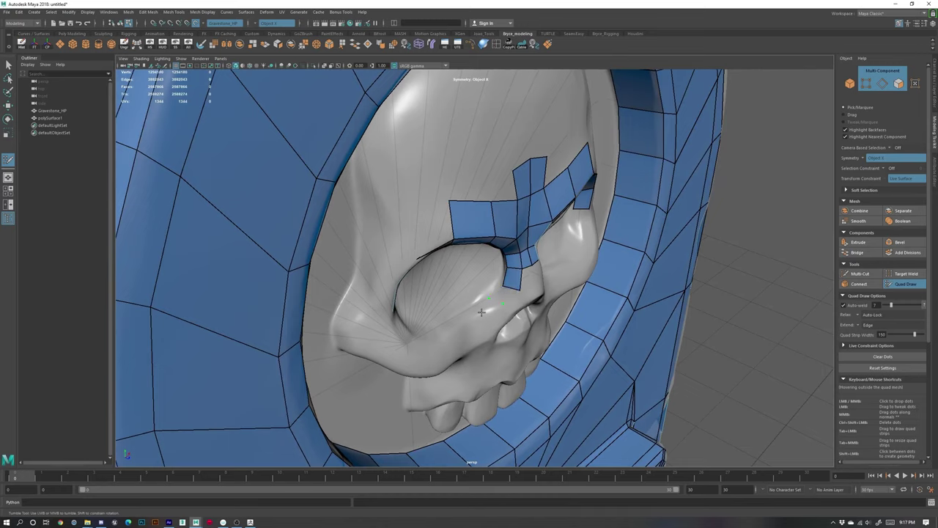
# - Continue the outer eye socket strip around the lower corner and along the lower rim to close the ring
pyautogui.keyDown('alt'); pyautogui.moveTo(483, 313); pyautogui.dragTo(405, 313); pyautogui.keyUp('alt')
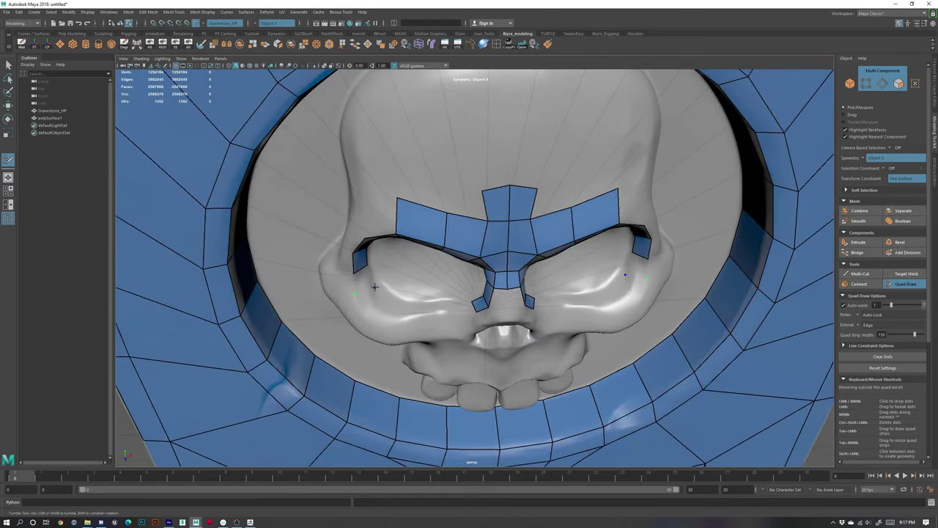
pyautogui.keyDown('shift'); pyautogui.click(375, 284); pyautogui.keyUp('shift')
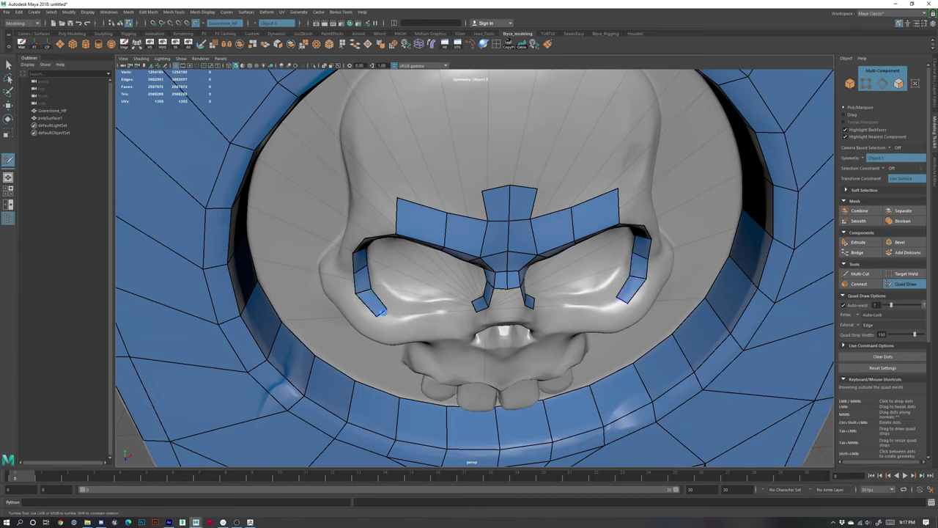
pyautogui.keyDown('shift'); pyautogui.click(391, 313); pyautogui.keyUp('shift')
pyautogui.click(437, 310)
pyautogui.keyDown('alt'); pyautogui.moveTo(434, 302); pyautogui.dragTo(434, 312); pyautogui.keyUp('alt')
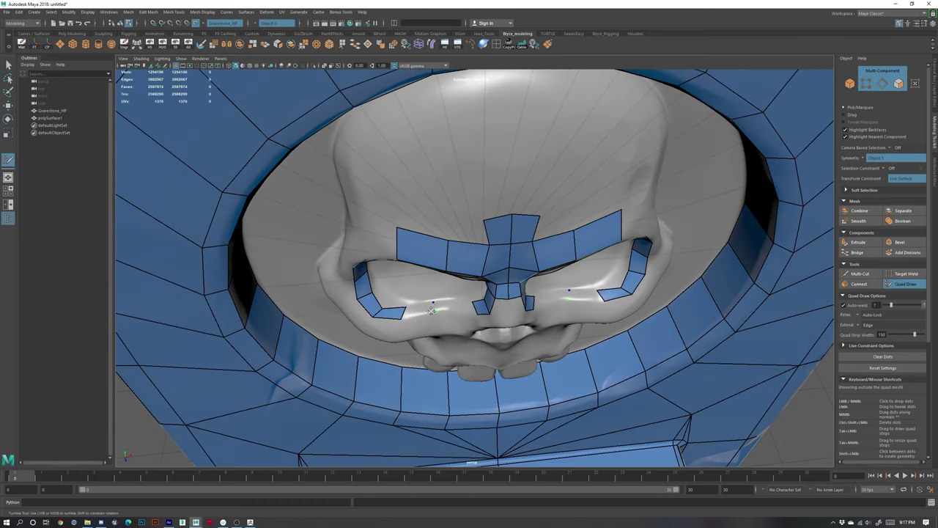
pyautogui.keyDown('shift'); pyautogui.click(432, 311); pyautogui.keyUp('shift')
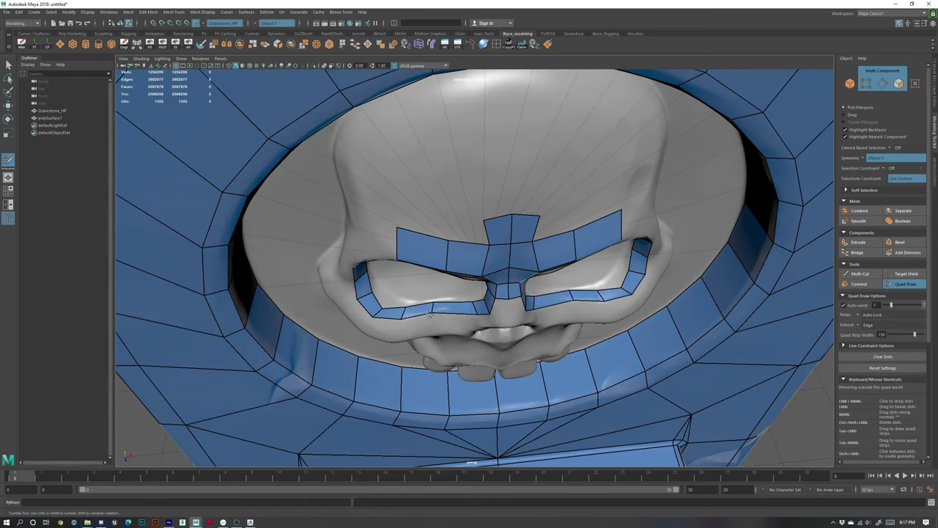
# - Insert an edge across the eye socket ring at its lower inner corner, near the nose
pyautogui.keyDown('alt'); pyautogui.moveTo(443, 322); pyautogui.dragTo(418, 253); pyautogui.keyUp('alt')
pyautogui.keyDown('alt'); pyautogui.moveTo(418, 253); pyautogui.dragTo(462, 315, button='right'); pyautogui.keyUp('alt')
pyautogui.keyDown('alt'); pyautogui.moveTo(461, 316); pyautogui.dragTo(540, 329); pyautogui.keyUp('alt')
pyautogui.scroll(4, 541, 328)
pyautogui.scroll(6, 478, 318)
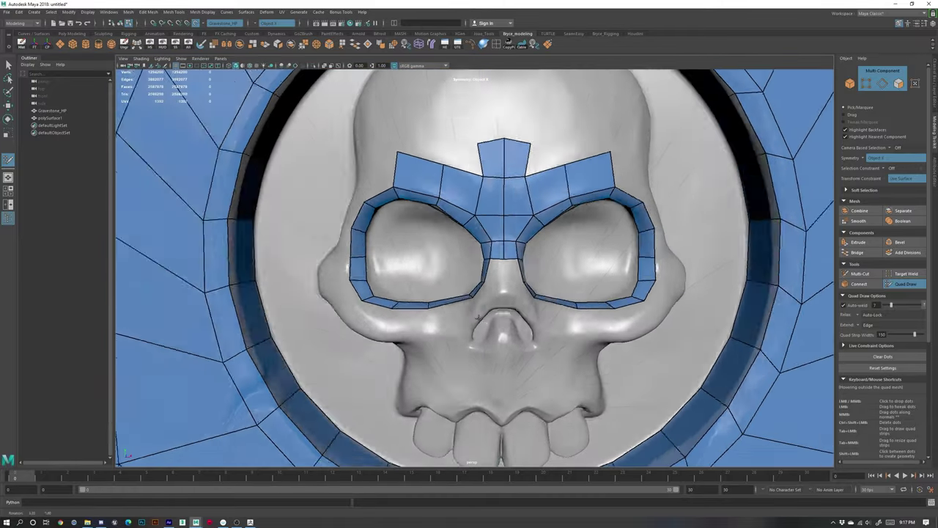
pyautogui.moveTo(479, 318)
pyautogui.keyDown('alt'); pyautogui.mouseDown()
pyautogui.moveTo(499, 329)
pyautogui.moveTo(540, 320)
pyautogui.moveTo(512, 302)
pyautogui.moveTo(470, 308)
pyautogui.mouseUp(); pyautogui.keyUp('alt')
pyautogui.keyDown('ctrl'); pyautogui.click(470, 309); pyautogui.keyUp('ctrl')
# - Add mirrored quads from the eye socket's lower inner corner along the side of the nose, undoing the misplaced face
pyautogui.keyDown('alt'); pyautogui.moveTo(519, 327); pyautogui.dragTo(506, 300); pyautogui.keyUp('alt')
pyautogui.scroll(-3, 514, 323)
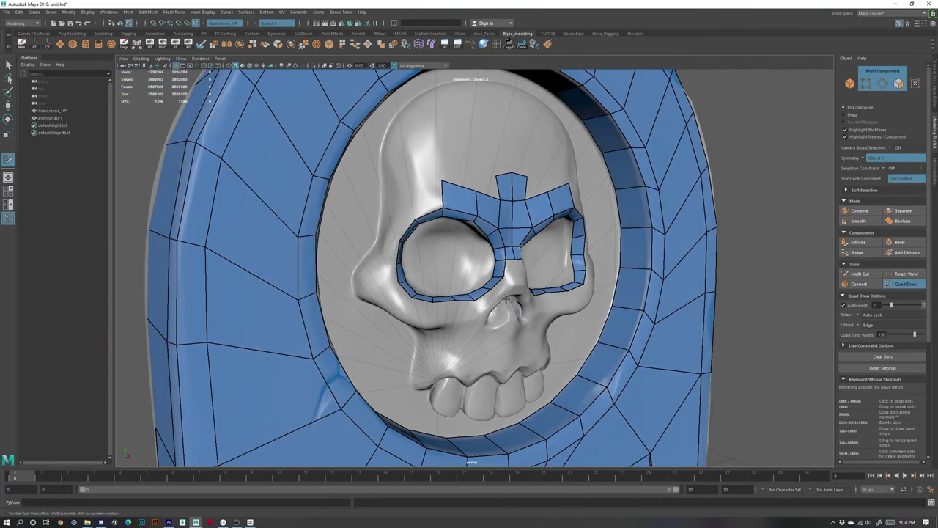
pyautogui.keyDown('shift'); pyautogui.click(497, 302); pyautogui.keyUp('shift')
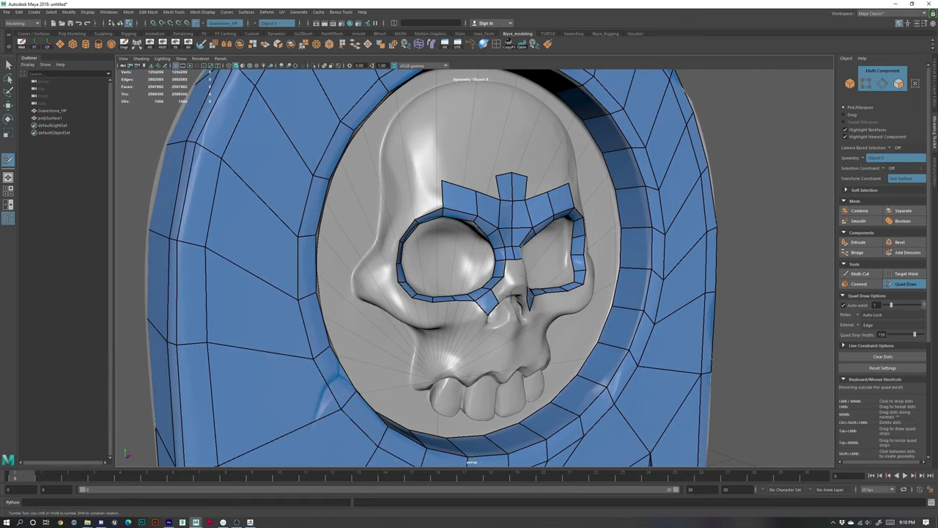
pyautogui.keyDown('shift'); pyautogui.click(510, 291); pyautogui.keyUp('shift')
pyautogui.hotkey('ctrl', 'z')
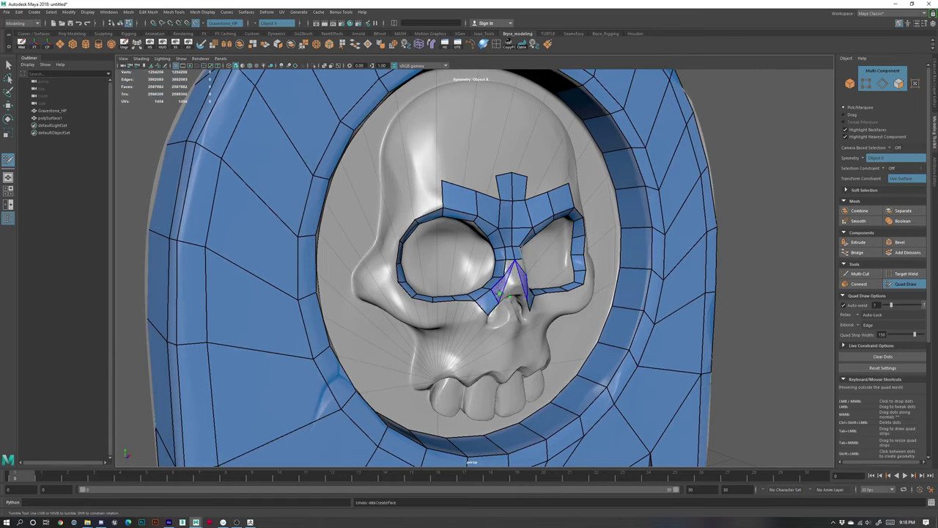
pyautogui.keyDown('alt'); pyautogui.moveTo(516, 305); pyautogui.dragTo(557, 311, button='right'); pyautogui.keyUp('alt')
pyautogui.keyDown('alt'); pyautogui.moveTo(557, 311); pyautogui.dragTo(511, 294); pyautogui.keyUp('alt')
pyautogui.hotkey('ctrl', 'z')
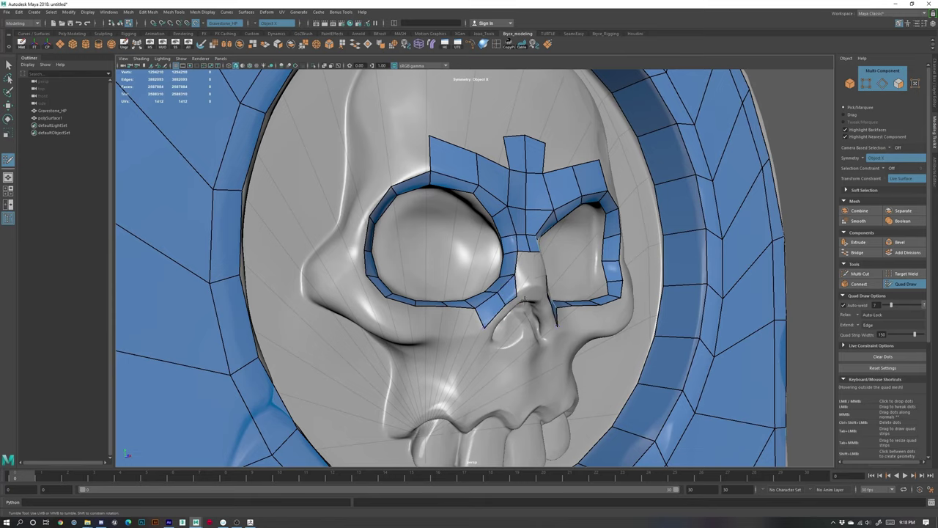
# - Fill the nose bridge with mirrored quads down to the upper edge of the nasal opening
pyautogui.keyDown('alt'); pyautogui.moveTo(486, 324); pyautogui.dragTo(515, 305); pyautogui.keyUp('alt')
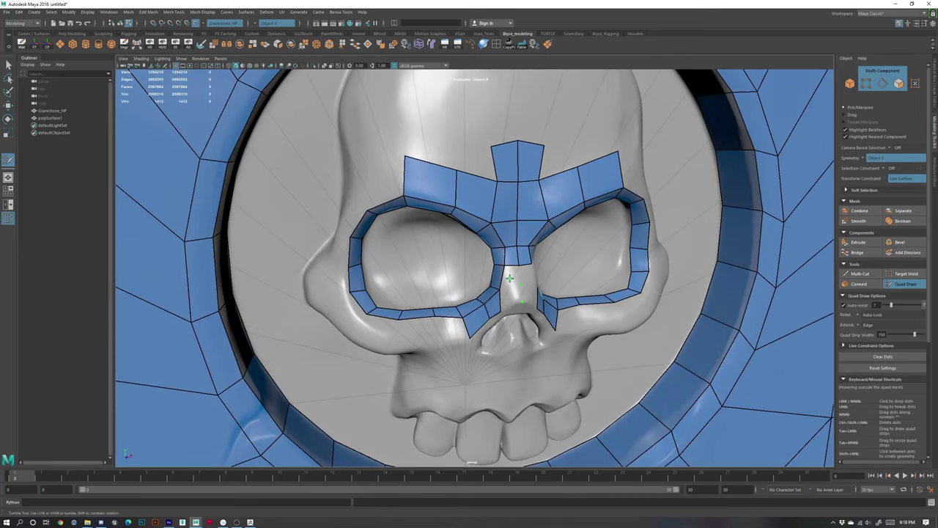
pyautogui.keyDown('shift'); pyautogui.click(515, 286); pyautogui.keyUp('shift')
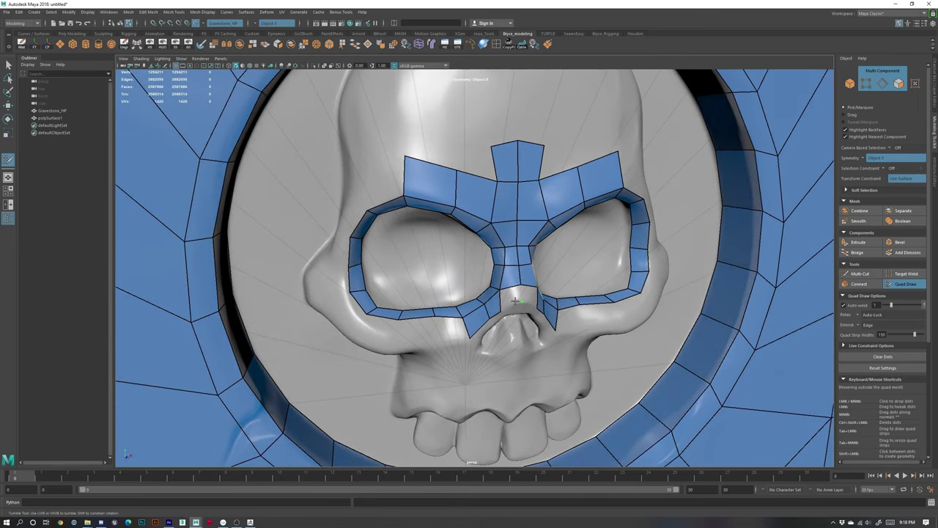
pyautogui.keyDown('alt'); pyautogui.moveTo(516, 301); pyautogui.dragTo(495, 268); pyautogui.keyUp('alt')
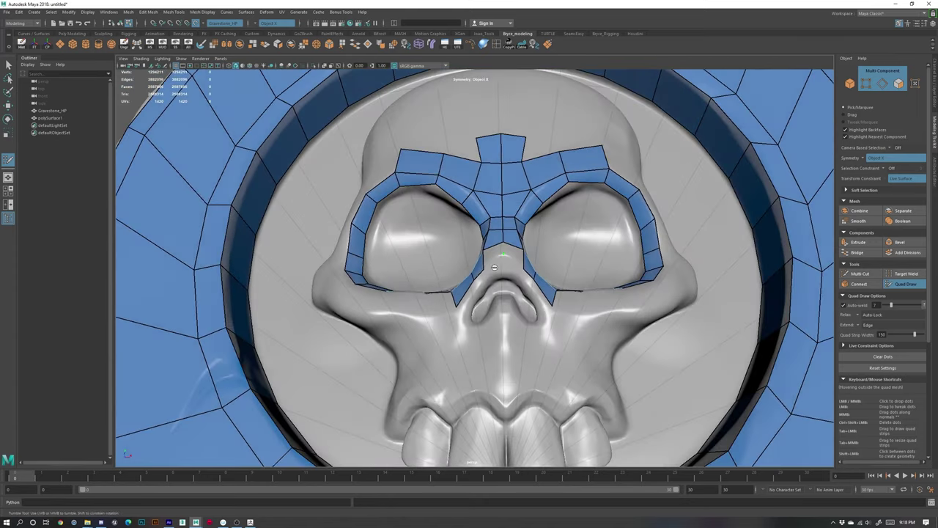
pyautogui.keyDown('shift'); pyautogui.click(495, 261); pyautogui.keyUp('shift')
# - Add two quads outward from the upper outer side of the eye socket ring
pyautogui.scroll(-5, 592, 332)
pyautogui.keyDown('alt'); pyautogui.moveTo(590, 332); pyautogui.dragTo(607, 319); pyautogui.keyUp('alt')
pyautogui.scroll(6, 475, 258)
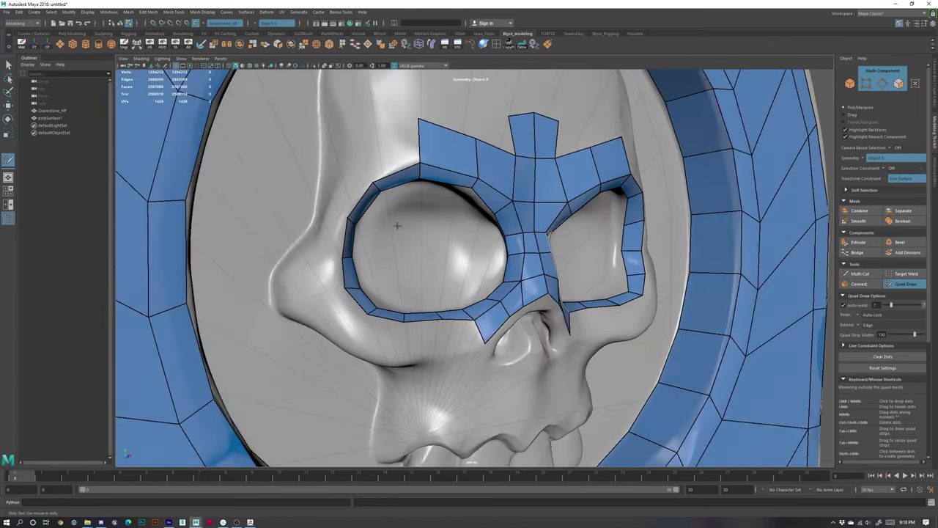
pyautogui.keyDown('alt'); pyautogui.moveTo(396, 226); pyautogui.dragTo(464, 289, button='middle'); pyautogui.keyUp('alt')
pyautogui.keyDown('alt'); pyautogui.moveTo(463, 289); pyautogui.dragTo(438, 313); pyautogui.keyUp('alt')
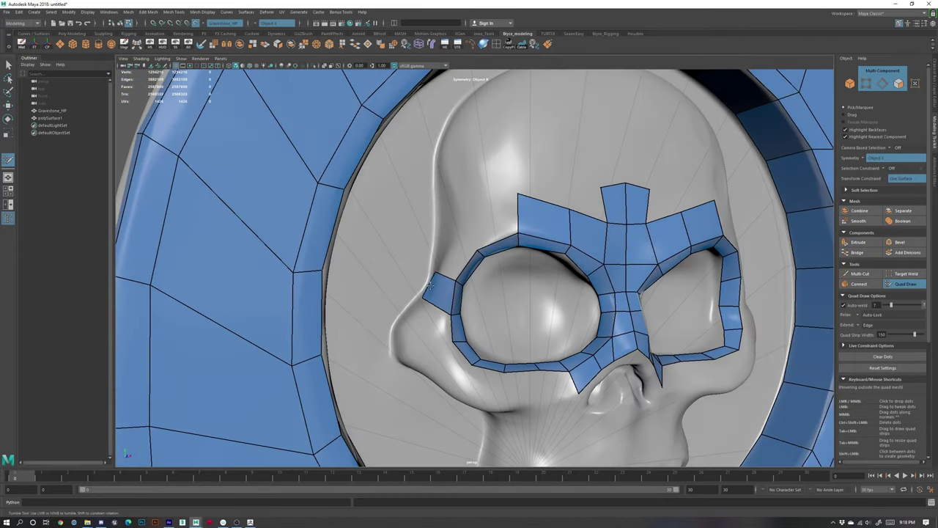
pyautogui.keyDown('shift'); pyautogui.click(436, 288); pyautogui.keyUp('shift')
pyautogui.click(453, 238)
pyautogui.keyDown('shift'); pyautogui.click(455, 258); pyautogui.keyUp('shift')
# - Add a second column of quads outside the socket's outer quads, out to the edge of the temple
pyautogui.keyDown('alt'); pyautogui.moveTo(412, 257); pyautogui.dragTo(445, 253); pyautogui.keyUp('alt')
pyautogui.click(453, 236)
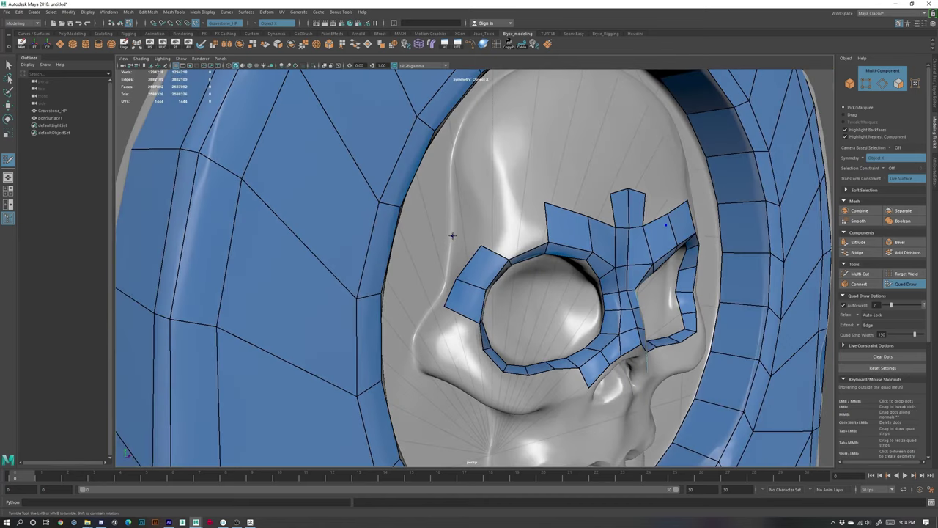
pyautogui.click(448, 272)
pyautogui.keyDown('shift'); pyautogui.click(458, 254); pyautogui.keyUp('shift')
pyautogui.click(438, 303)
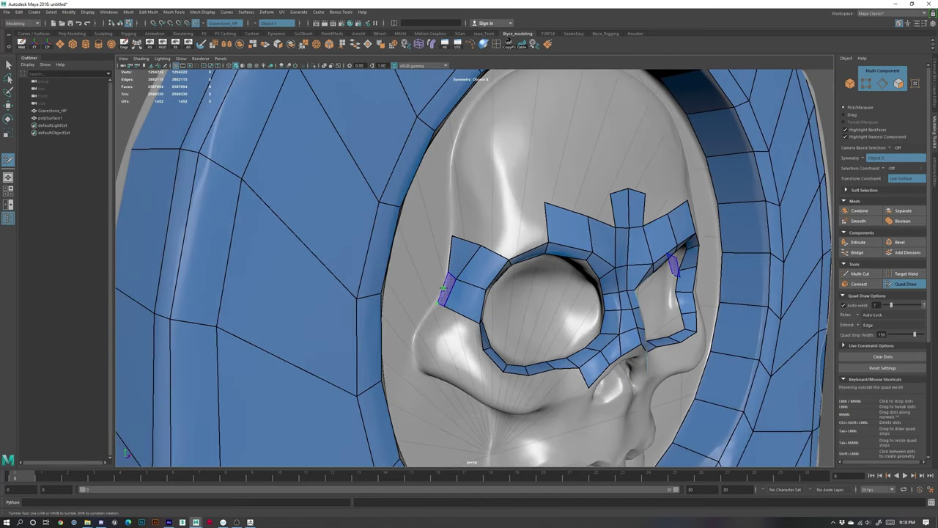
pyautogui.keyDown('shift'); pyautogui.click(448, 288); pyautogui.keyUp('shift')
# - Add a quad above the eye socket's upper outer corner, between the brow strip and the temple quads
pyautogui.keyDown('alt'); pyautogui.moveTo(588, 299); pyautogui.dragTo(514, 245, button='right'); pyautogui.keyUp('alt')
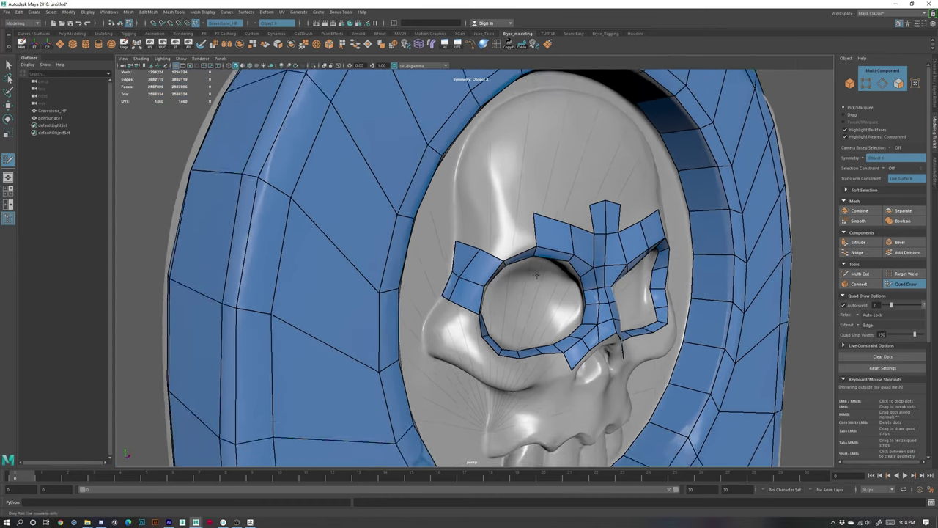
pyautogui.keyDown('alt'); pyautogui.moveTo(515, 245); pyautogui.dragTo(474, 298, button='middle'); pyautogui.keyUp('alt')
pyautogui.keyDown('alt'); pyautogui.moveTo(473, 303); pyautogui.dragTo(460, 299); pyautogui.keyUp('alt')
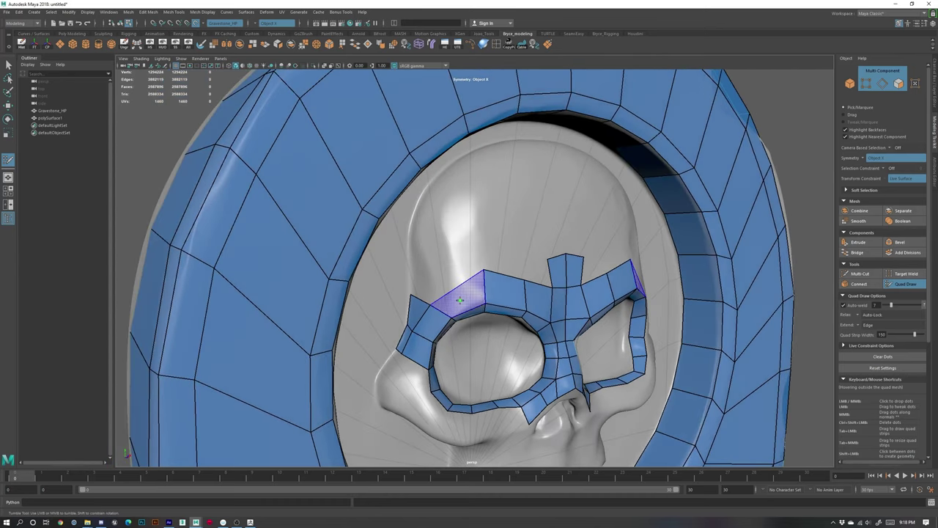
pyautogui.keyDown('shift'); pyautogui.click(465, 302); pyautogui.keyUp('shift')
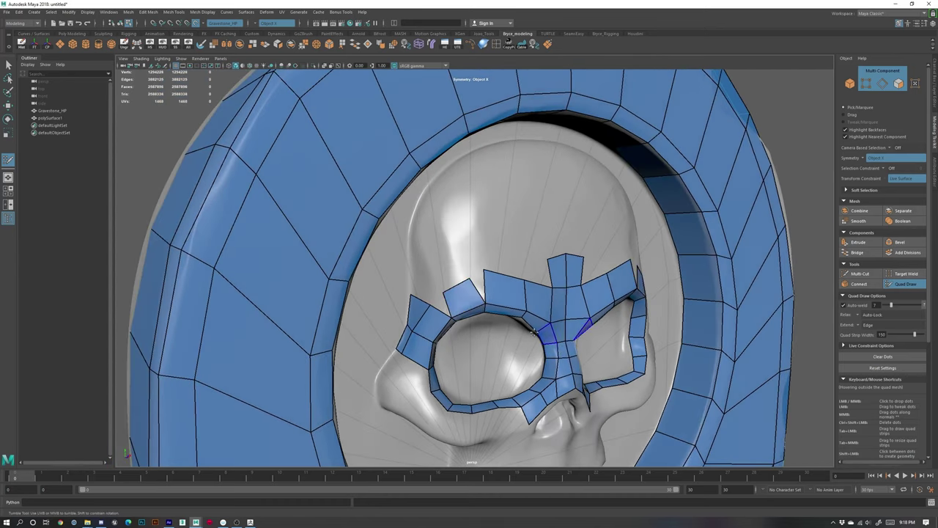
# - Weld the upper corners of the outer brow quads to close the gap and insert an edge through the brow
pyautogui.keyDown('alt'); pyautogui.moveTo(551, 323); pyautogui.dragTo(479, 318); pyautogui.keyUp('alt')
pyautogui.moveTo(465, 266); pyautogui.dragTo(448, 246)
pyautogui.moveTo(488, 274); pyautogui.dragTo(493, 281)
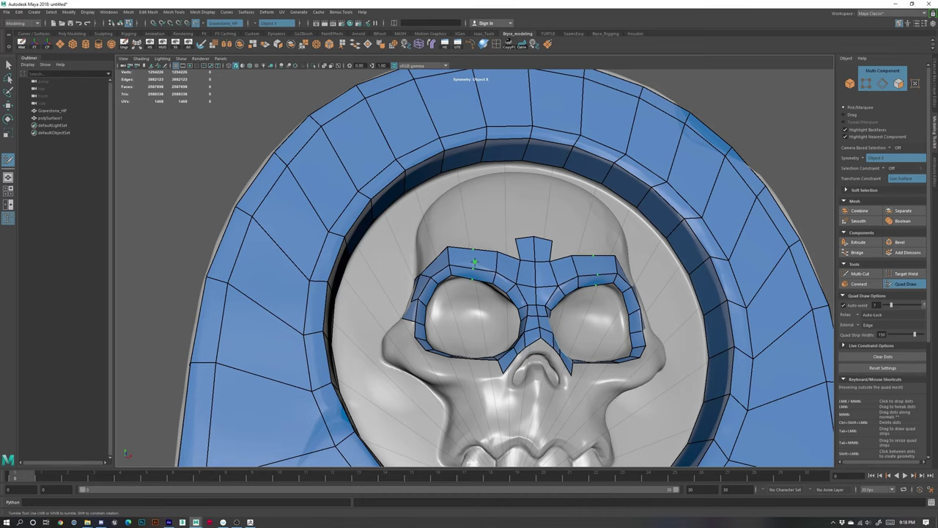
pyautogui.keyDown('ctrl'); pyautogui.click(474, 264); pyautogui.keyUp('ctrl')
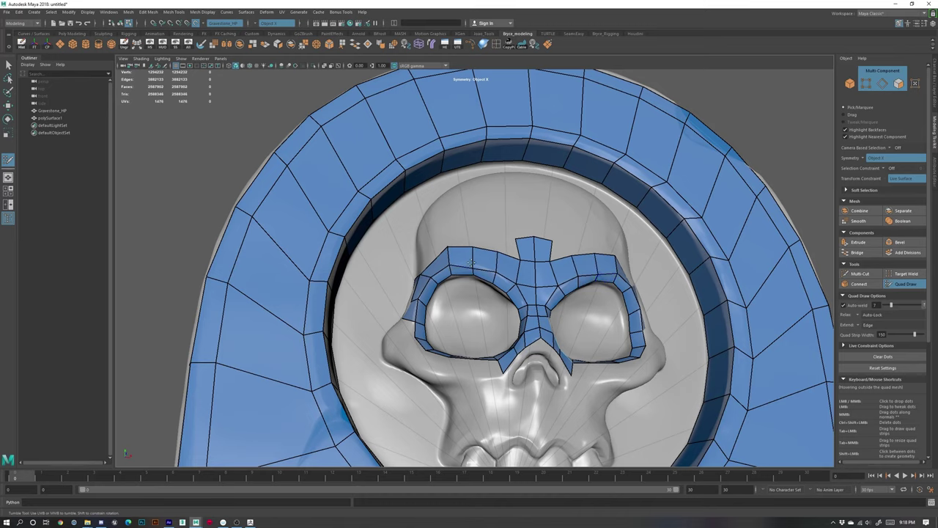
pyautogui.moveTo(471, 262); pyautogui.dragTo(471, 257)
# - Examine the skull's brow, cheekbone and forehead from several angles and distances
pyautogui.keyDown('alt'); pyautogui.moveTo(584, 309); pyautogui.dragTo(388, 381, button='right'); pyautogui.keyUp('alt')
pyautogui.keyDown('alt'); pyautogui.moveTo(440, 315); pyautogui.dragTo(497, 320); pyautogui.keyUp('alt')
pyautogui.keyDown('alt'); pyautogui.moveTo(497, 320); pyautogui.dragTo(553, 370, button='right'); pyautogui.keyUp('alt')
pyautogui.keyDown('alt'); pyautogui.moveTo(553, 371); pyautogui.dragTo(607, 331, button='middle'); pyautogui.keyUp('alt')
pyautogui.keyDown('alt'); pyautogui.moveTo(608, 331); pyautogui.dragTo(524, 337); pyautogui.keyUp('alt')
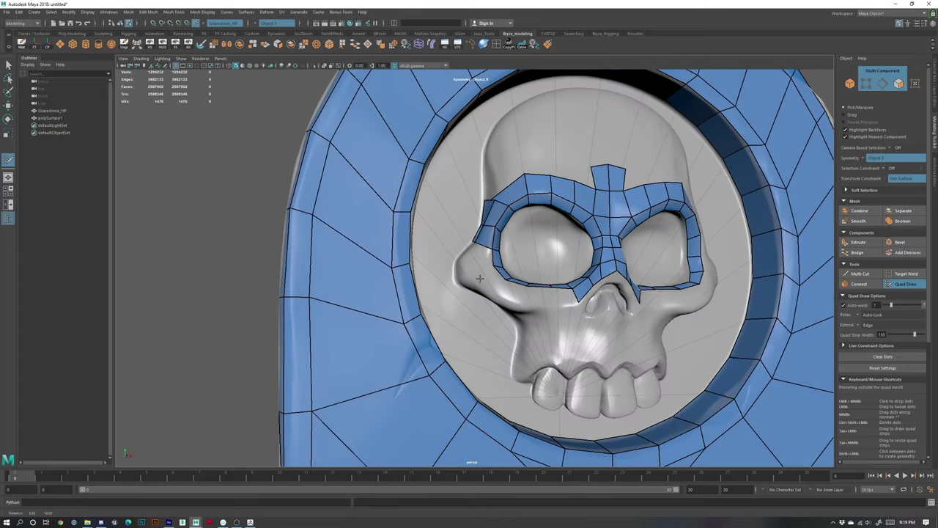
pyautogui.keyDown('alt'); pyautogui.moveTo(478, 280); pyautogui.dragTo(544, 304, button='right'); pyautogui.keyUp('alt')
pyautogui.keyDown('alt'); pyautogui.moveTo(544, 304); pyautogui.dragTo(465, 260); pyautogui.keyUp('alt')
pyautogui.keyDown('alt'); pyautogui.moveTo(471, 251); pyautogui.dragTo(442, 272, button='middle'); pyautogui.keyUp('alt')
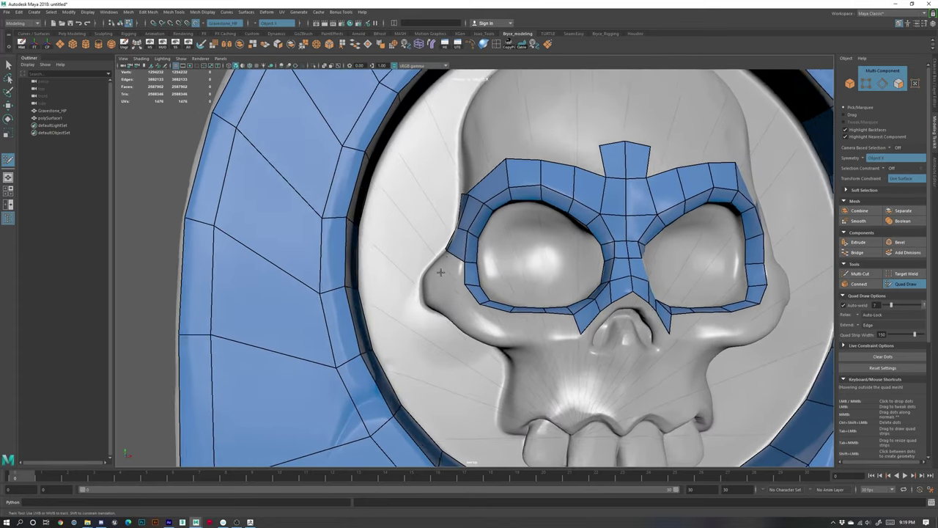
pyautogui.keyDown('alt'); pyautogui.moveTo(396, 236); pyautogui.dragTo(386, 254); pyautogui.keyUp('alt')
pyautogui.keyDown('alt'); pyautogui.moveTo(442, 214); pyautogui.dragTo(403, 208, button='right'); pyautogui.keyUp('alt')
pyautogui.keyDown('alt'); pyautogui.moveTo(437, 214); pyautogui.dragTo(447, 189); pyautogui.keyUp('alt')
pyautogui.keyDown('alt'); pyautogui.moveTo(569, 241); pyautogui.dragTo(469, 178, button='right'); pyautogui.keyUp('alt')
pyautogui.keyDown('alt'); pyautogui.moveTo(499, 187); pyautogui.dragTo(520, 193); pyautogui.keyUp('alt')
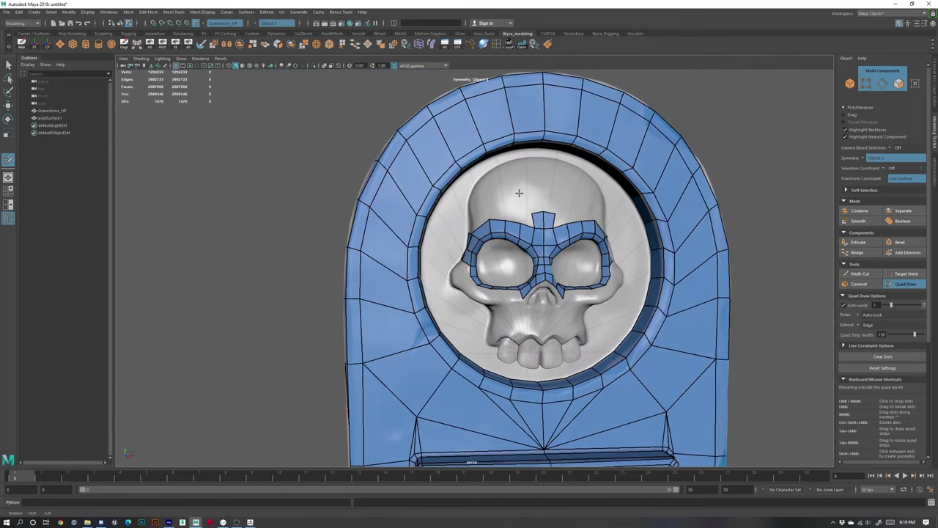
# - Delete the outer brow quad and refill it so that it joins the neighbouring temple quad
pyautogui.keyDown('alt'); pyautogui.moveTo(520, 193); pyautogui.dragTo(561, 202, button='right'); pyautogui.keyUp('alt')
pyautogui.moveTo(480, 206)
pyautogui.keyDown('alt'); pyautogui.mouseDown()
pyautogui.moveTo(529, 217)
pyautogui.moveTo(473, 242)
pyautogui.moveTo(505, 295)
pyautogui.mouseUp(); pyautogui.keyUp('alt')
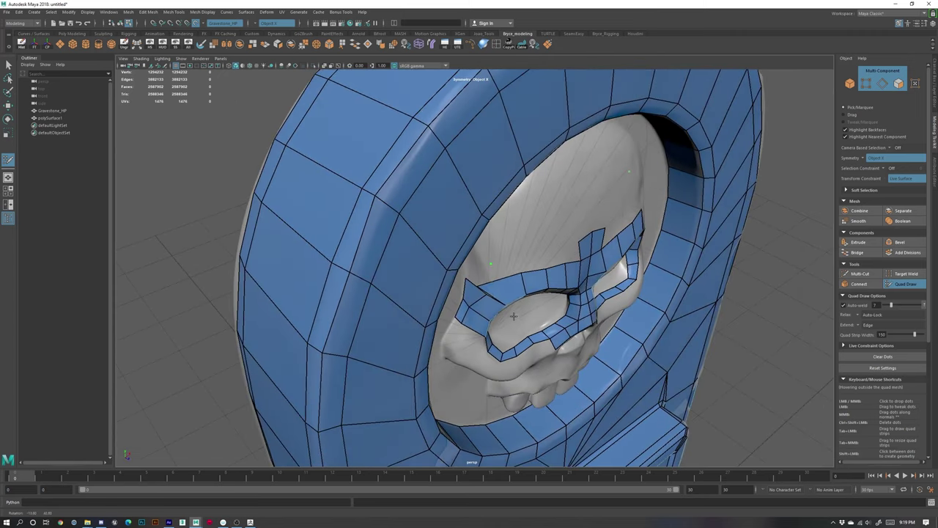
pyautogui.keyDown('shift'); pyautogui.click(504, 295); pyautogui.keyUp('shift')
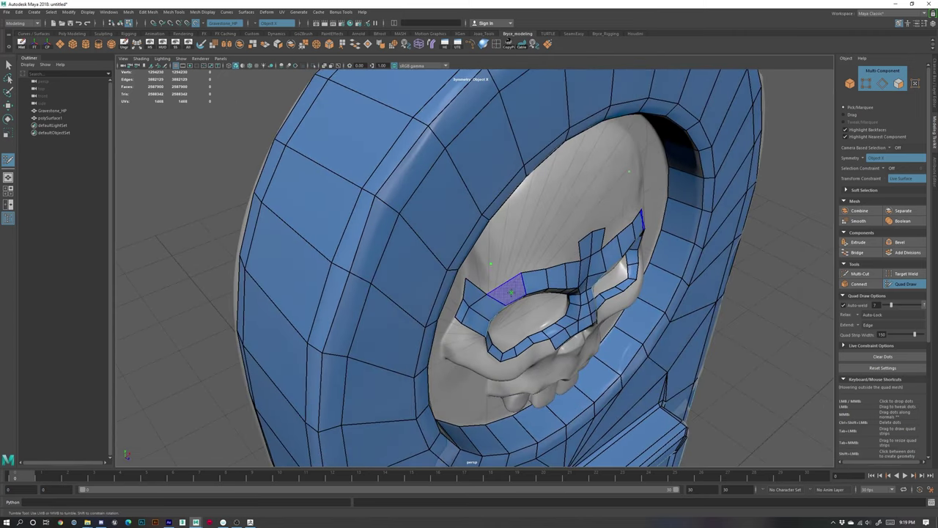
pyautogui.keyDown('shift'); pyautogui.click(510, 292); pyautogui.keyUp('shift')
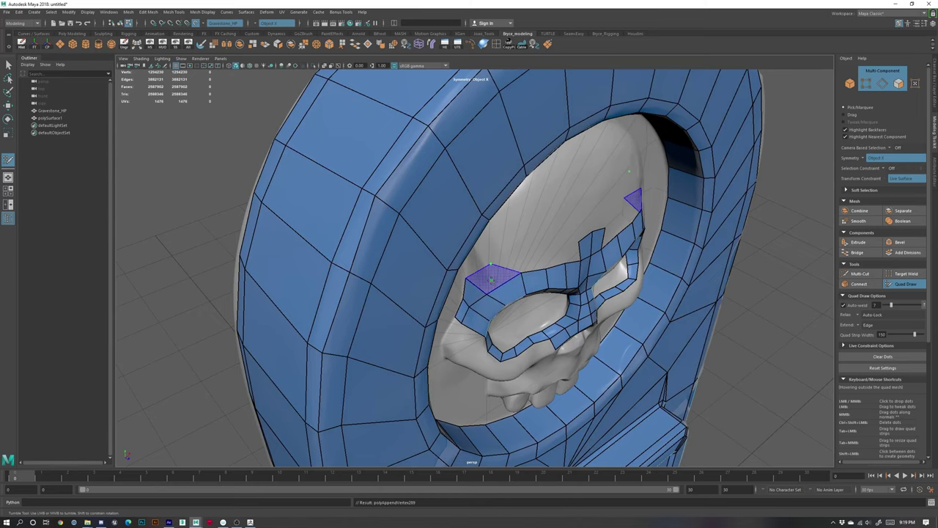
# - Extend a mirrored strip of two quads from the brow's outer corner up the side of the forehead
pyautogui.keyDown('alt'); pyautogui.moveTo(491, 280); pyautogui.dragTo(435, 262); pyautogui.keyUp('alt')
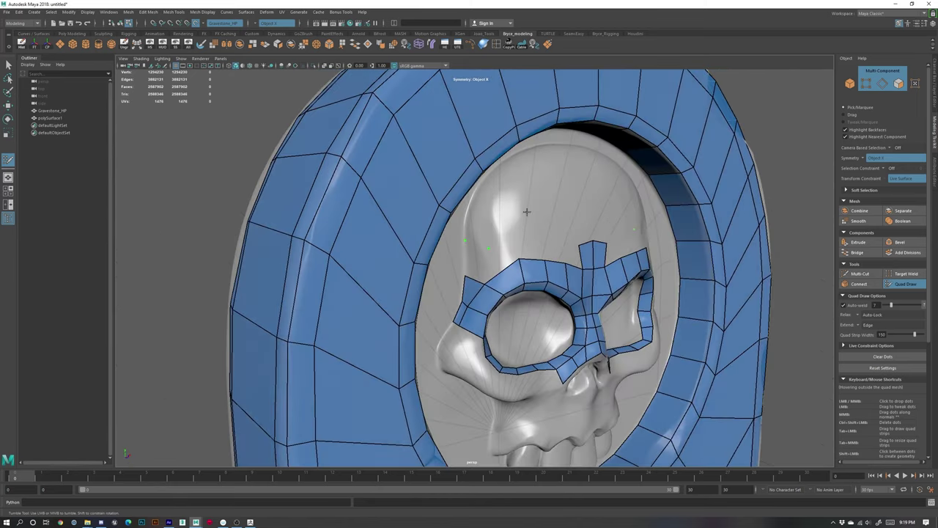
pyautogui.keyDown('alt'); pyautogui.moveTo(527, 212); pyautogui.dragTo(649, 156); pyautogui.keyUp('alt')
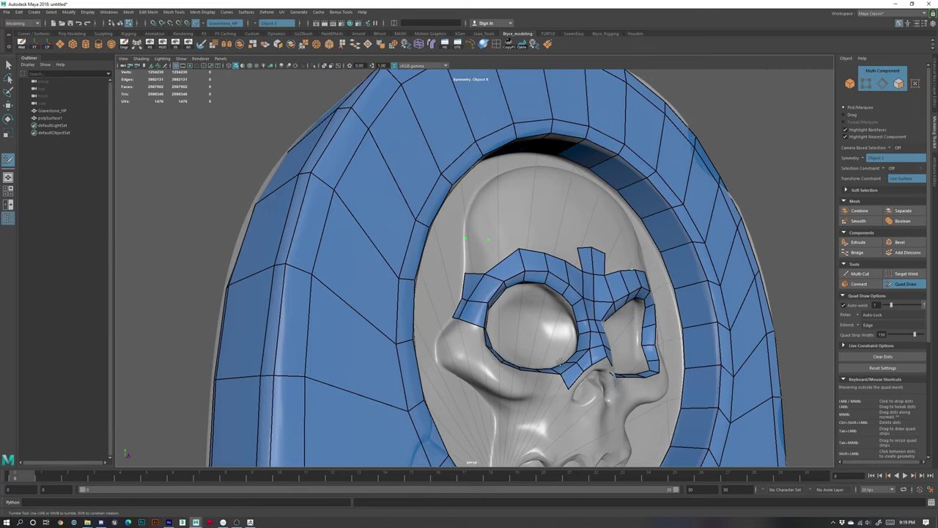
pyautogui.keyDown('alt'); pyautogui.moveTo(560, 361); pyautogui.dragTo(595, 357); pyautogui.keyUp('alt')
pyautogui.keyDown('shift'); pyautogui.click(496, 247); pyautogui.keyUp('shift')
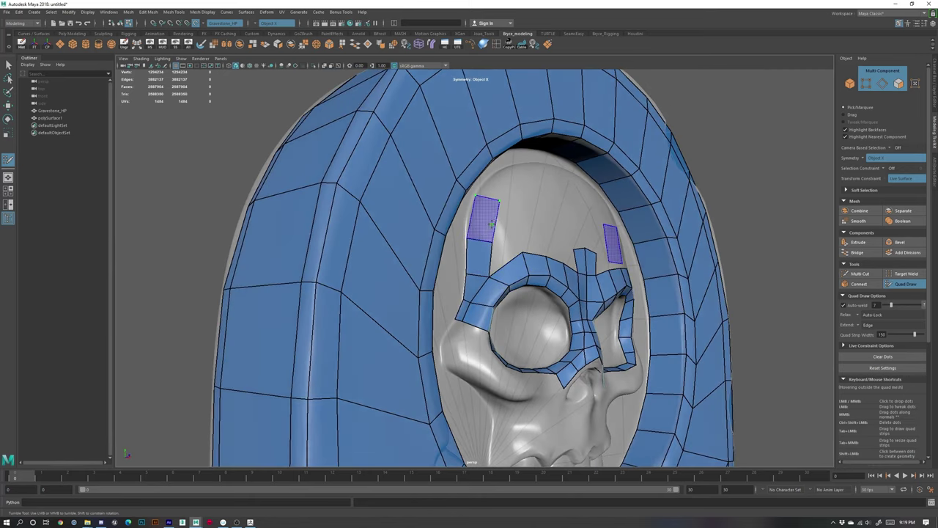
pyautogui.keyDown('shift'); pyautogui.click(475, 213); pyautogui.keyUp('shift')
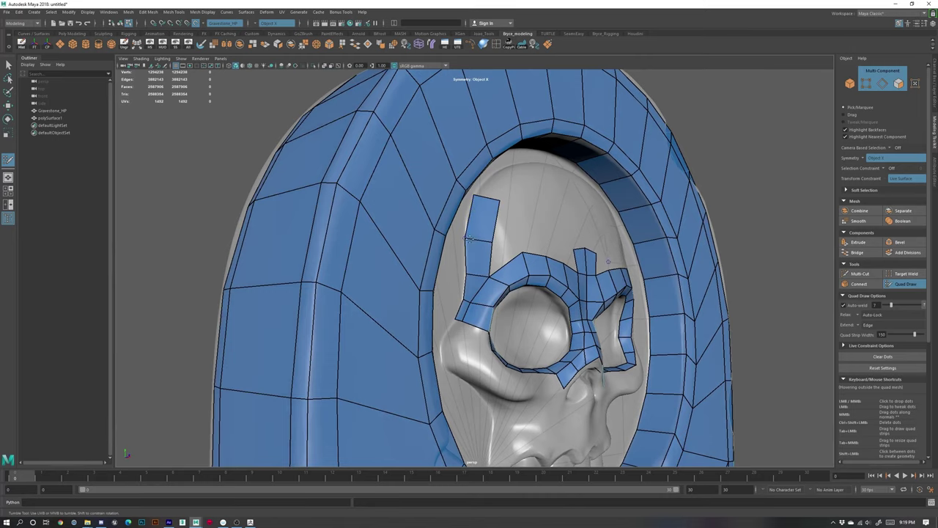
# - Fill two mirrored quads along the forehead side of the temple strip, joining the lower one to the brow
pyautogui.moveTo(475, 196); pyautogui.dragTo(474, 239)
pyautogui.keyDown('shift'); pyautogui.click(503, 257); pyautogui.keyUp('shift')
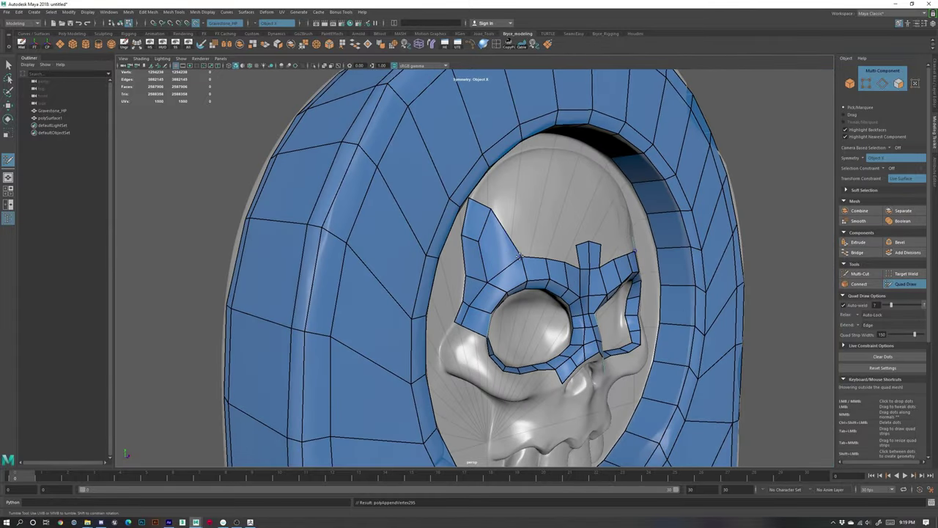
pyautogui.keyDown('alt'); pyautogui.moveTo(572, 230); pyautogui.dragTo(485, 237); pyautogui.keyUp('alt')
pyautogui.keyDown('alt'); pyautogui.moveTo(508, 243); pyautogui.dragTo(482, 219); pyautogui.keyUp('alt')
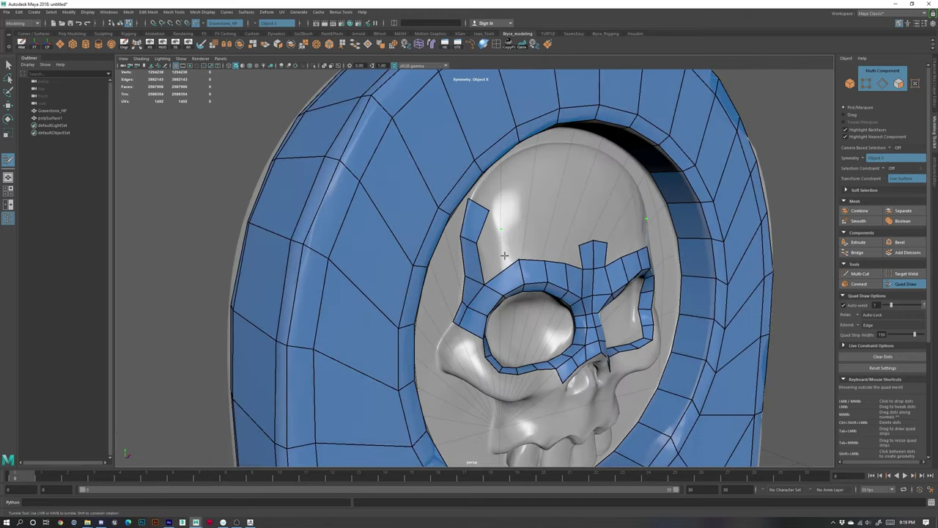
pyautogui.keyDown('shift'); pyautogui.click(502, 248); pyautogui.keyUp('shift')
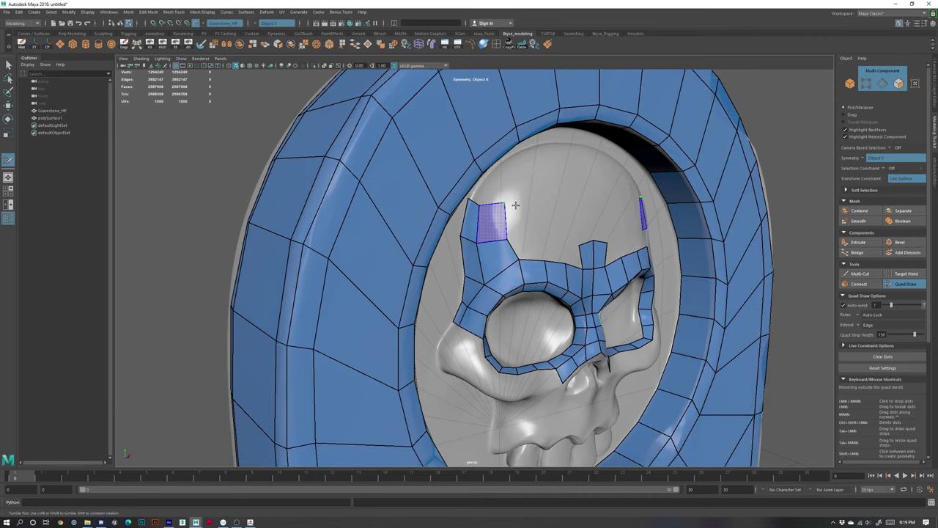
pyautogui.keyDown('shift'); pyautogui.click(500, 218); pyautogui.keyUp('shift')
# - Extend the outer temple strip with one mirrored quad that follows the skull's rim toward the crown
pyautogui.keyDown('alt'); pyautogui.moveTo(573, 243); pyautogui.dragTo(478, 265); pyautogui.keyUp('alt')
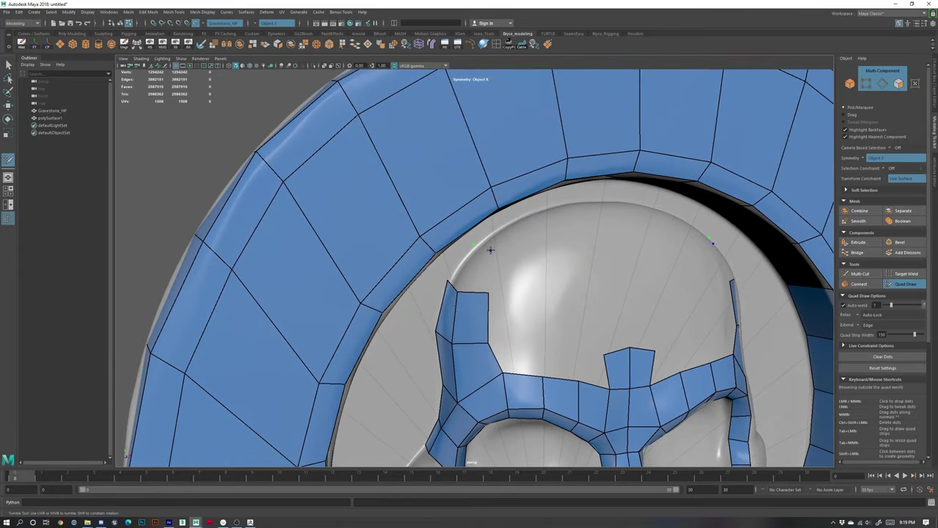
pyautogui.keyDown('shift'); pyautogui.click(465, 272); pyautogui.keyUp('shift')
pyautogui.hotkey('ctrl', 'z')
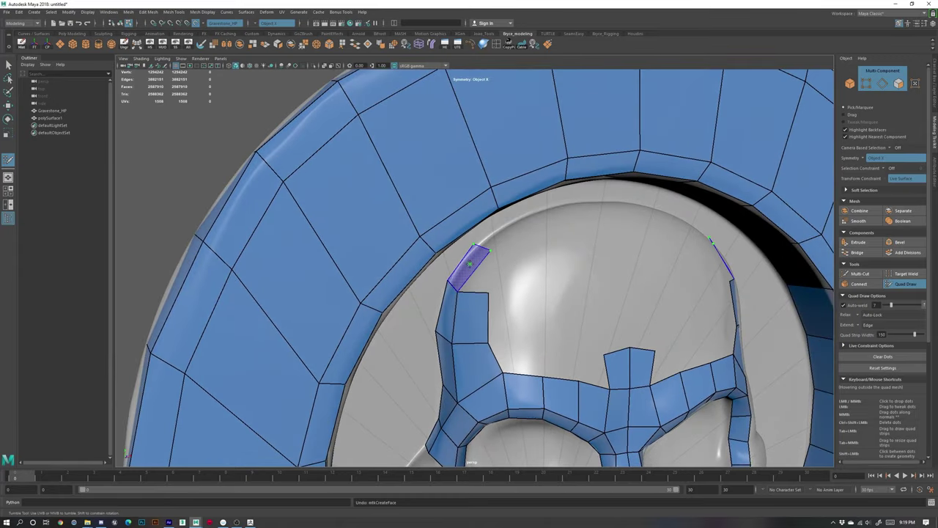
pyautogui.keyDown('shift'); pyautogui.click(485, 268); pyautogui.keyUp('shift')
# - Create a mirrored pair of quads at the crown's centre line and bridge them to the side strips along the rim
pyautogui.keyDown('alt'); pyautogui.moveTo(636, 255); pyautogui.dragTo(597, 255); pyautogui.keyUp('alt')
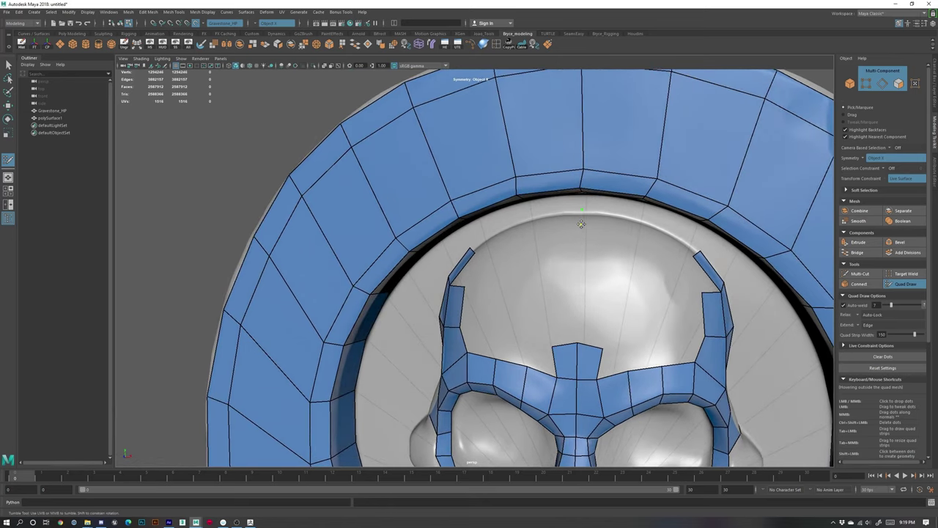
pyautogui.click(635, 230)
pyautogui.keyDown('shift'); pyautogui.click(613, 224); pyautogui.keyUp('shift')
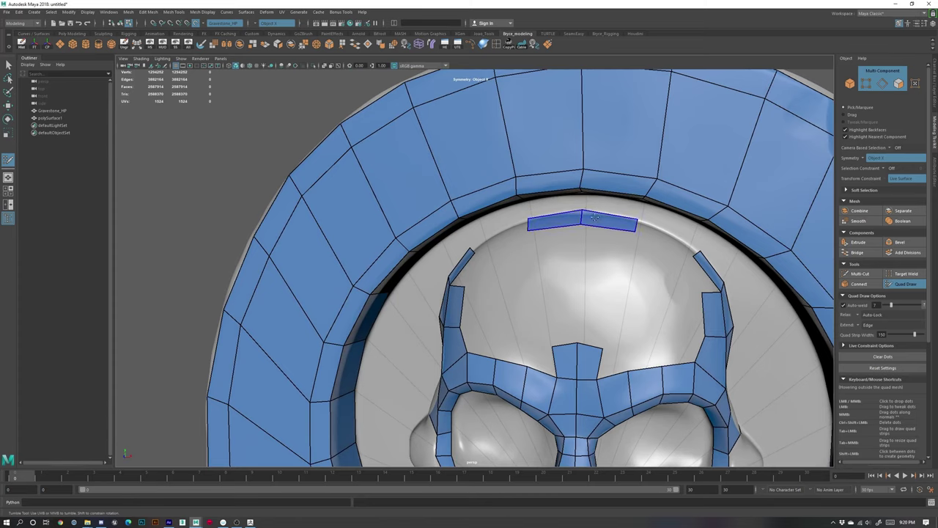
pyautogui.moveTo(515, 255)
pyautogui.keyDown('alt'); pyautogui.mouseDown()
pyautogui.moveTo(505, 266)
pyautogui.moveTo(513, 262)
pyautogui.mouseUp(); pyautogui.keyUp('alt')
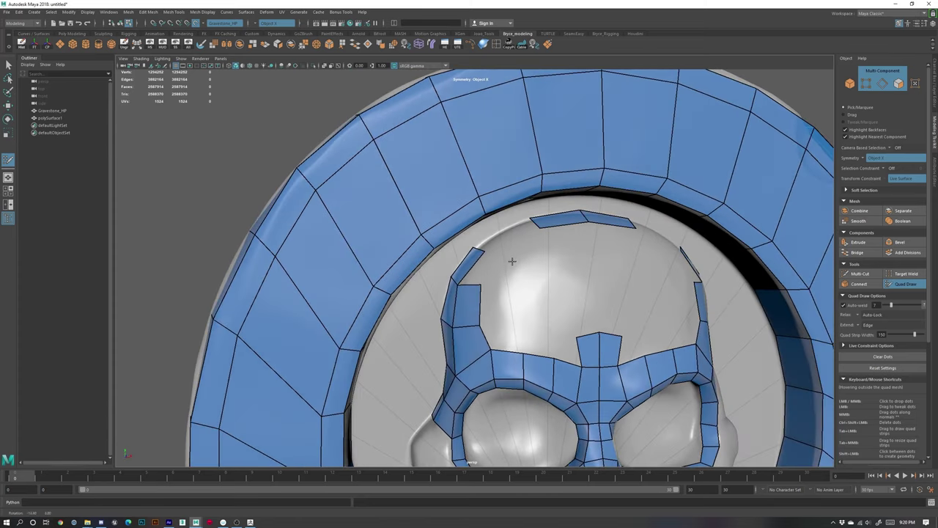
pyautogui.keyDown('shift'); pyautogui.click(514, 237); pyautogui.keyUp('shift')
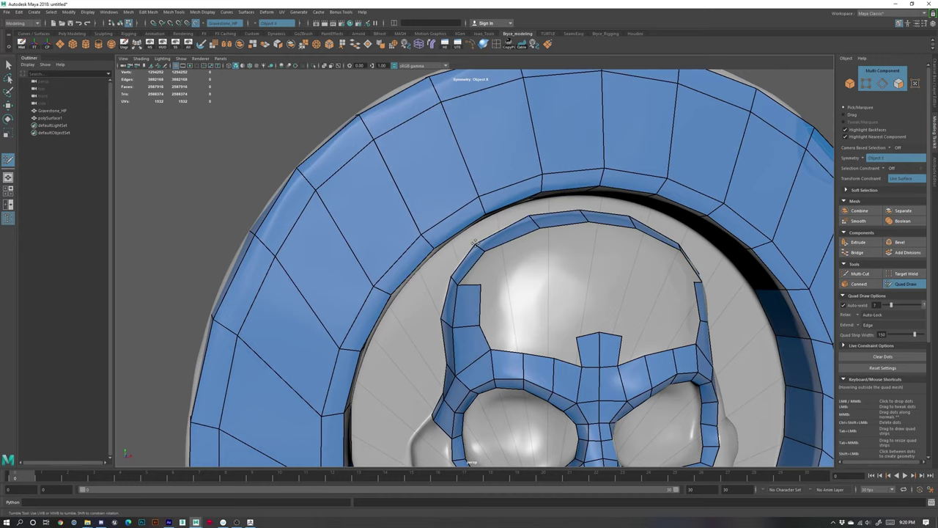
# - Insert an edge across the long rim quad between the crown's centre pair and the side strip
pyautogui.keyDown('alt'); pyautogui.moveTo(635, 293); pyautogui.dragTo(616, 299); pyautogui.keyUp('alt')
pyautogui.scroll(-5, 682, 345)
pyautogui.keyDown('alt'); pyautogui.moveTo(682, 344); pyautogui.dragTo(657, 327); pyautogui.keyUp('alt')
pyautogui.scroll(6, 605, 317)
pyautogui.keyDown('alt'); pyautogui.moveTo(587, 312); pyautogui.dragTo(693, 321); pyautogui.keyUp('alt')
pyautogui.keyDown('alt'); pyautogui.moveTo(597, 255); pyautogui.dragTo(544, 252); pyautogui.keyUp('alt')
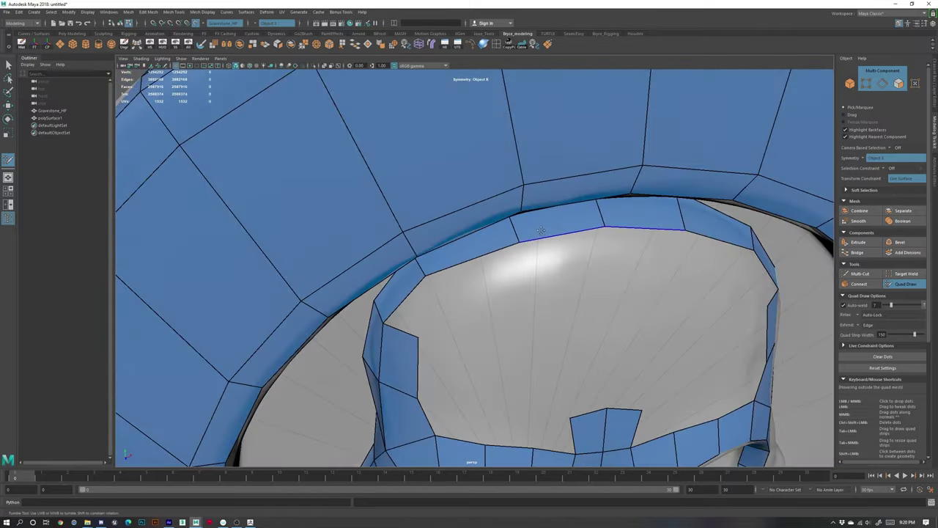
pyautogui.keyDown('alt'); pyautogui.moveTo(584, 314); pyautogui.dragTo(437, 235); pyautogui.keyUp('alt')
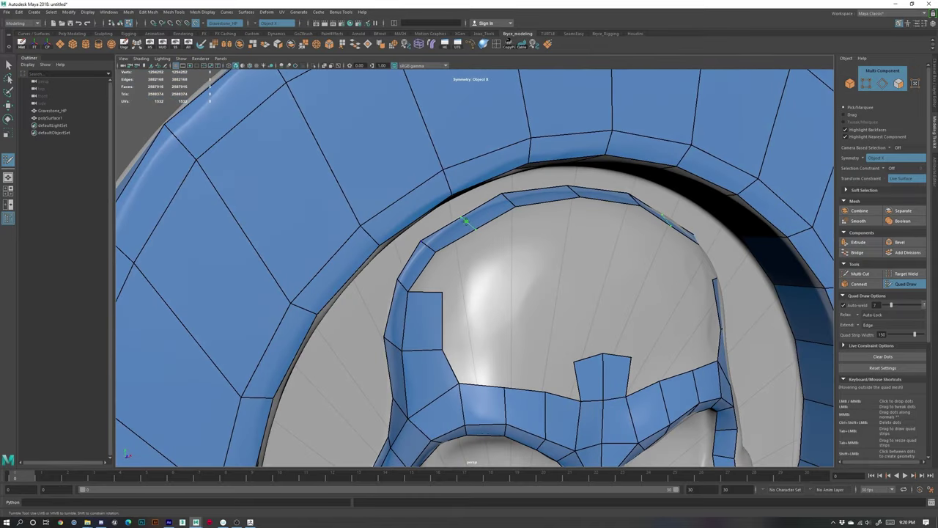
pyautogui.keyDown('ctrl'); pyautogui.click(481, 237); pyautogui.keyUp('ctrl')
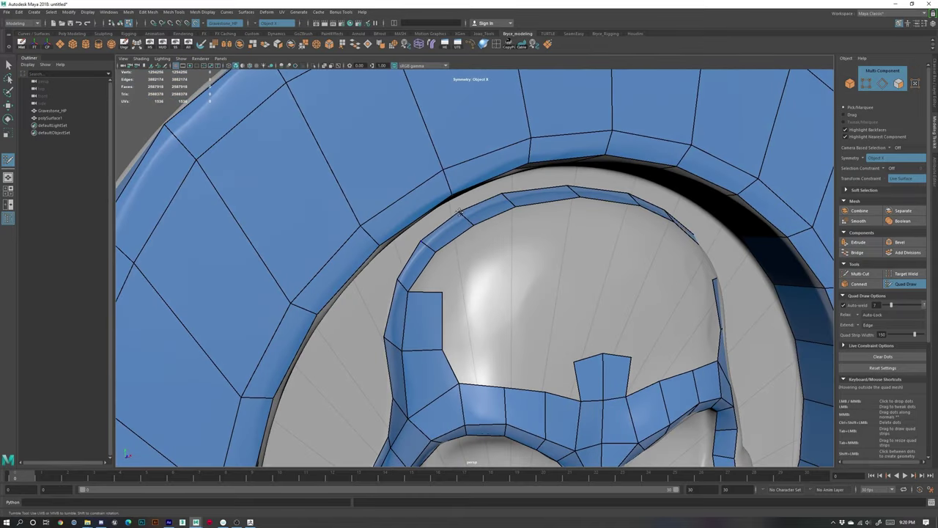
# - Bridge the crown's centre quads to the nose-bridge strip down the forehead, then try a horizontal edge across them and undo it
pyautogui.keyDown('alt'); pyautogui.moveTo(434, 256); pyautogui.dragTo(422, 267, button='right'); pyautogui.keyUp('alt')
pyautogui.keyDown('alt'); pyautogui.moveTo(572, 307); pyautogui.dragTo(531, 299); pyautogui.keyUp('alt')
pyautogui.keyDown('shift'); pyautogui.click(536, 276); pyautogui.keyUp('shift')
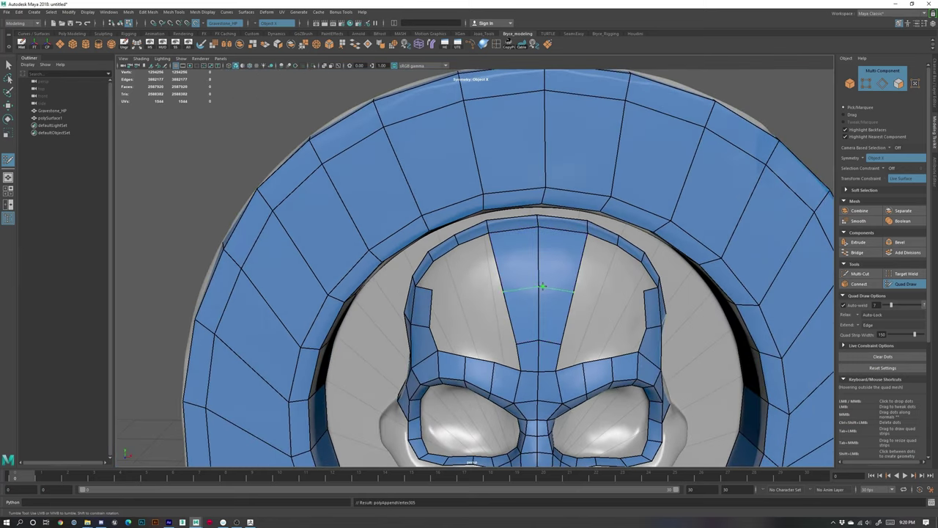
pyautogui.keyDown('ctrl'); pyautogui.click(544, 280); pyautogui.keyUp('ctrl')
pyautogui.hotkey('ctrl', 'z')
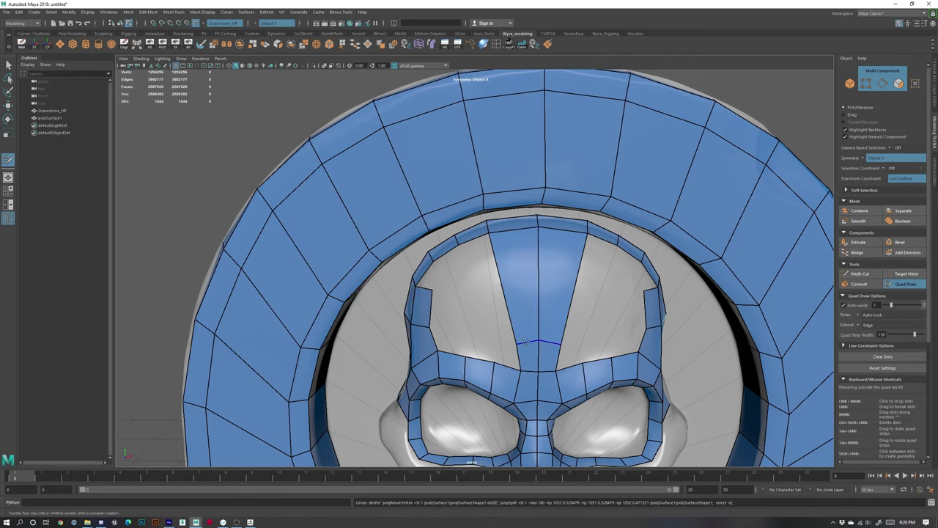
# - Fill a mirrored row of quads above the brow from the centre to the temple strip and shift its upper vertex inward
pyautogui.click(494, 338)
pyautogui.keyDown('shift'); pyautogui.click(500, 354); pyautogui.keyUp('shift')
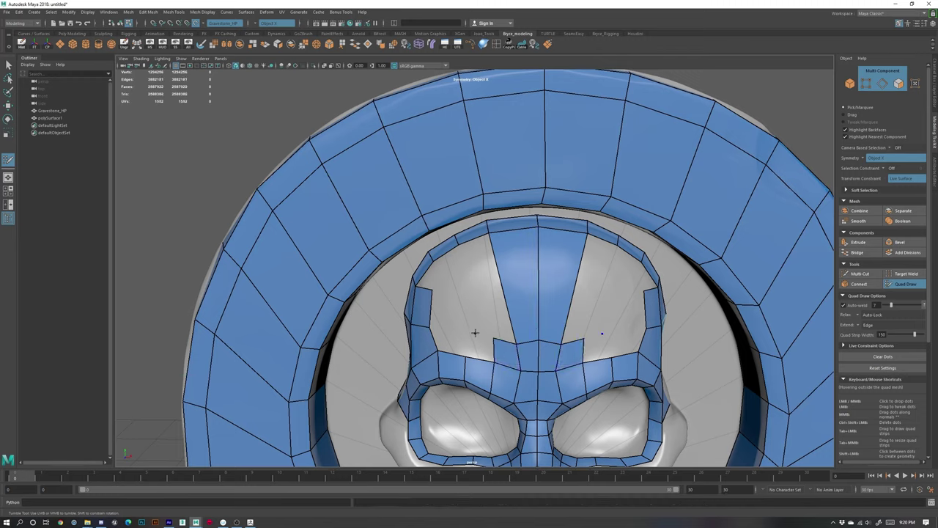
pyautogui.keyDown('shift'); pyautogui.click(478, 343); pyautogui.keyUp('shift')
pyautogui.keyDown('shift'); pyautogui.click(455, 335); pyautogui.keyUp('shift')
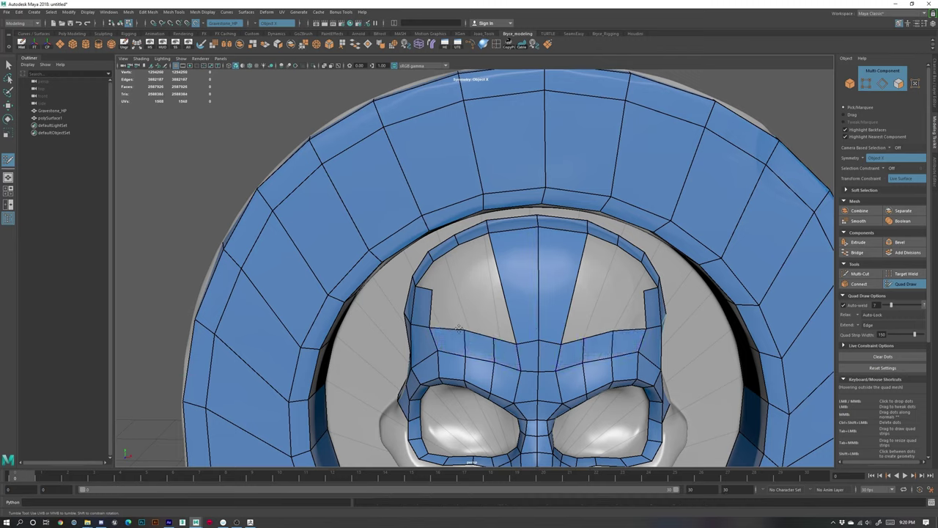
pyautogui.moveTo(463, 330); pyautogui.dragTo(479, 335)
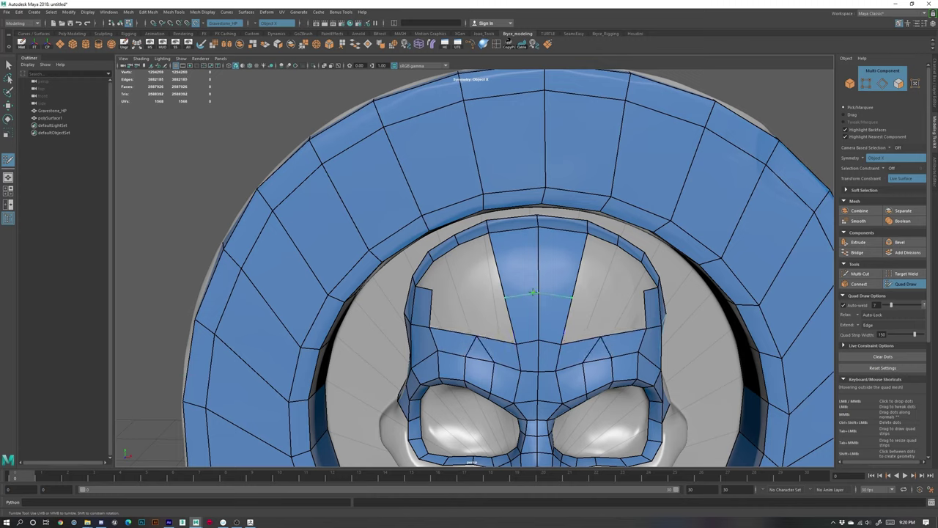
# - Insert a horizontal edge across the centre forehead quads and fill a second mirrored row out to the temple strips
pyautogui.keyDown('ctrl'); pyautogui.click(530, 297); pyautogui.keyUp('ctrl')
pyautogui.moveTo(504, 289); pyautogui.dragTo(480, 295)
pyautogui.click(478, 290)
pyautogui.keyDown('shift'); pyautogui.click(497, 311); pyautogui.keyUp('shift')
pyautogui.keyDown('shift'); pyautogui.click(452, 311); pyautogui.keyUp('shift')
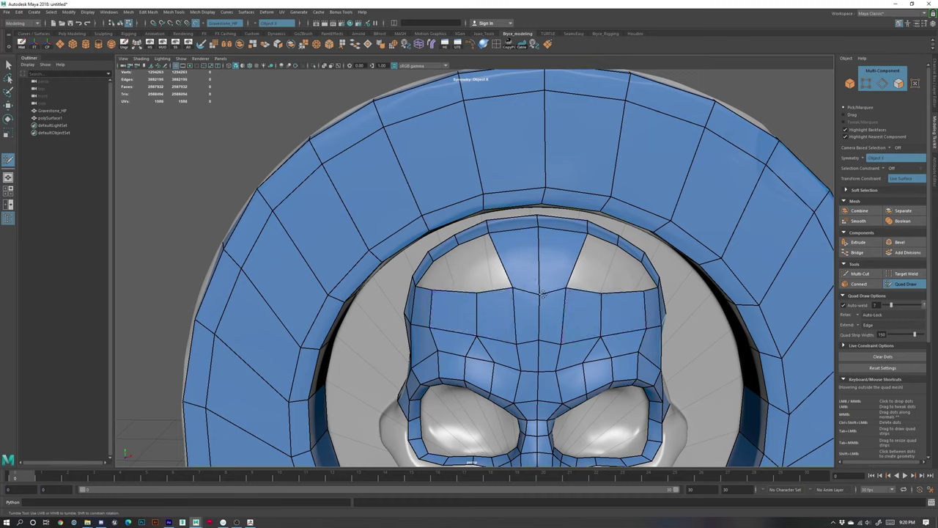
# - Insert another horizontal edge across the upper centre forehead quads and adjust the centre strip's lower corner vertex
pyautogui.keyDown('ctrl'); pyautogui.click(535, 260); pyautogui.keyUp('ctrl')
pyautogui.moveTo(512, 287); pyautogui.dragTo(505, 297)
pyautogui.keyDown('alt'); pyautogui.moveTo(620, 327); pyautogui.dragTo(574, 306, button='right'); pyautogui.keyUp('alt')
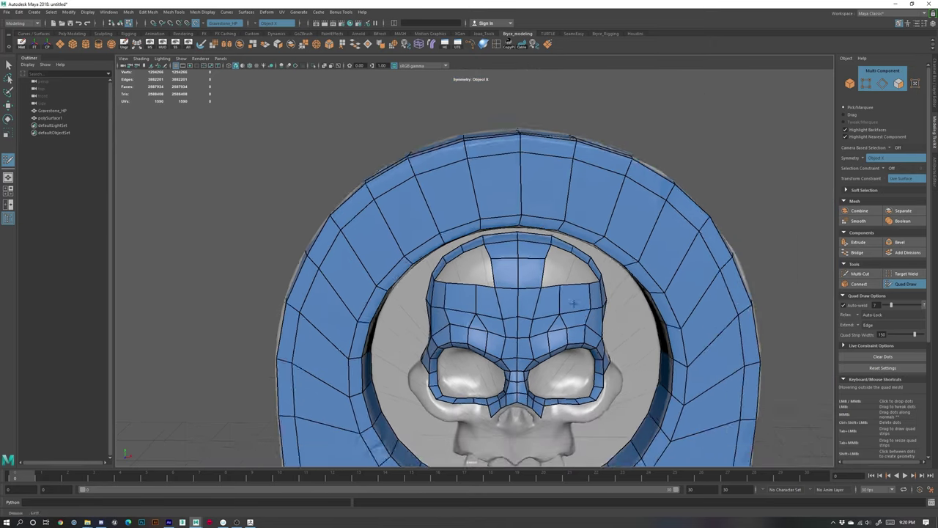
# - Examine the forehead and brow topology from several angles and distances
pyautogui.keyDown('alt'); pyautogui.moveTo(574, 306); pyautogui.dragTo(487, 327); pyautogui.keyUp('alt')
pyautogui.keyDown('alt'); pyautogui.moveTo(554, 323); pyautogui.dragTo(638, 344, button='right'); pyautogui.keyUp('alt')
pyautogui.moveTo(637, 344)
pyautogui.keyDown('alt'); pyautogui.mouseDown()
pyautogui.moveTo(666, 357)
pyautogui.moveTo(667, 339)
pyautogui.mouseUp(); pyautogui.keyUp('alt')
pyautogui.keyDown('alt'); pyautogui.moveTo(669, 342); pyautogui.dragTo(589, 342, button='right'); pyautogui.keyUp('alt')
pyautogui.keyDown('alt'); pyautogui.moveTo(589, 341); pyautogui.dragTo(645, 321); pyautogui.keyUp('alt')
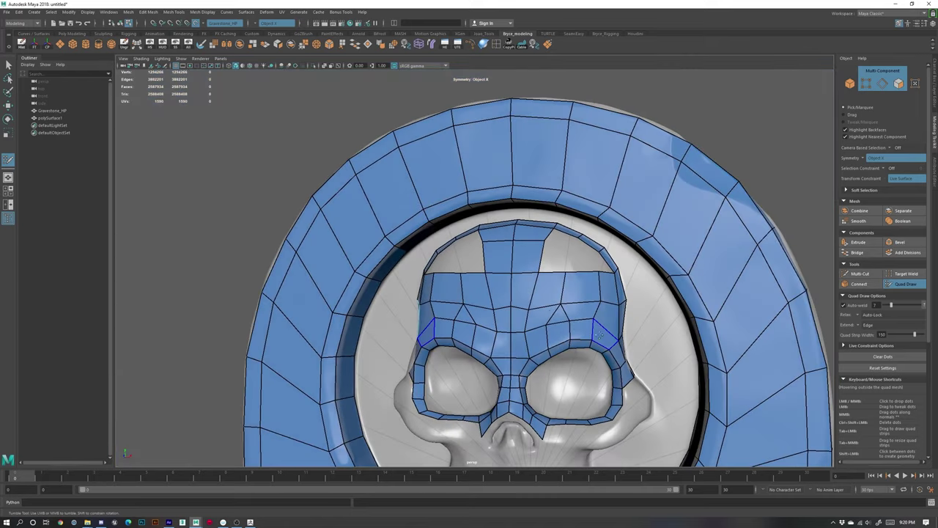
pyautogui.keyDown('alt'); pyautogui.moveTo(546, 307); pyautogui.dragTo(562, 343, button='right'); pyautogui.keyUp('alt')
pyautogui.keyDown('alt'); pyautogui.moveTo(537, 348); pyautogui.dragTo(524, 354); pyautogui.keyUp('alt')
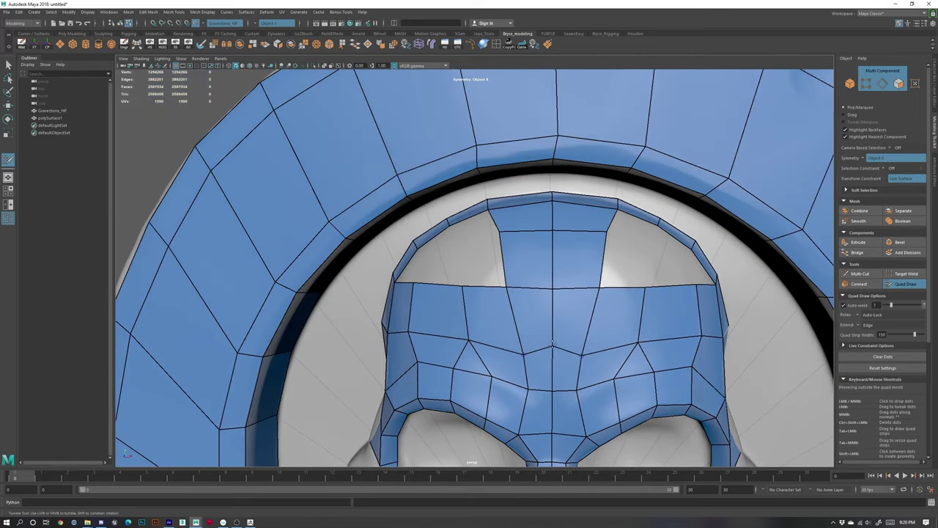
pyautogui.keyDown('alt'); pyautogui.moveTo(553, 356); pyautogui.dragTo(495, 353, button='right'); pyautogui.keyUp('alt')
pyautogui.keyDown('alt'); pyautogui.moveTo(495, 353); pyautogui.dragTo(456, 330); pyautogui.keyUp('alt')
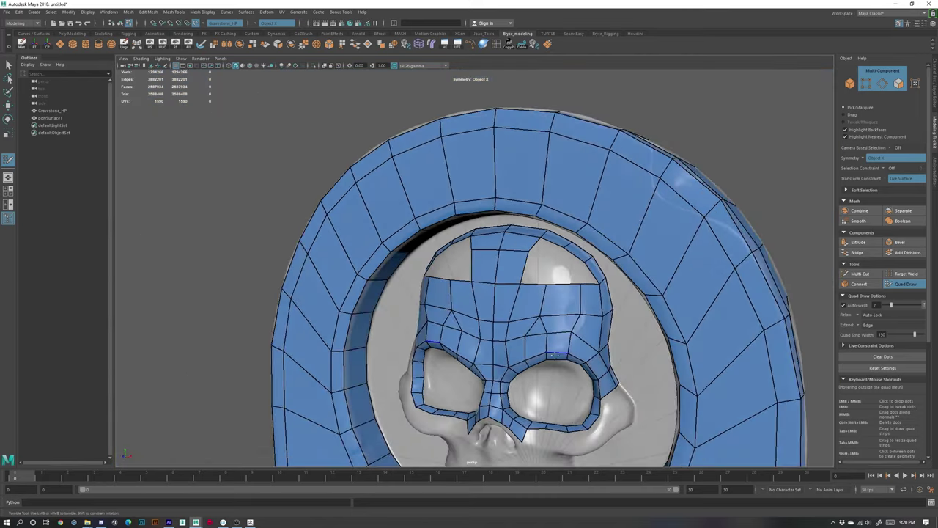
pyautogui.keyDown('alt'); pyautogui.moveTo(456, 330); pyautogui.dragTo(514, 306, button='right'); pyautogui.keyUp('alt')
pyautogui.moveTo(462, 294); pyautogui.dragTo(511, 304)
pyautogui.hotkey('ctrl', 'z')
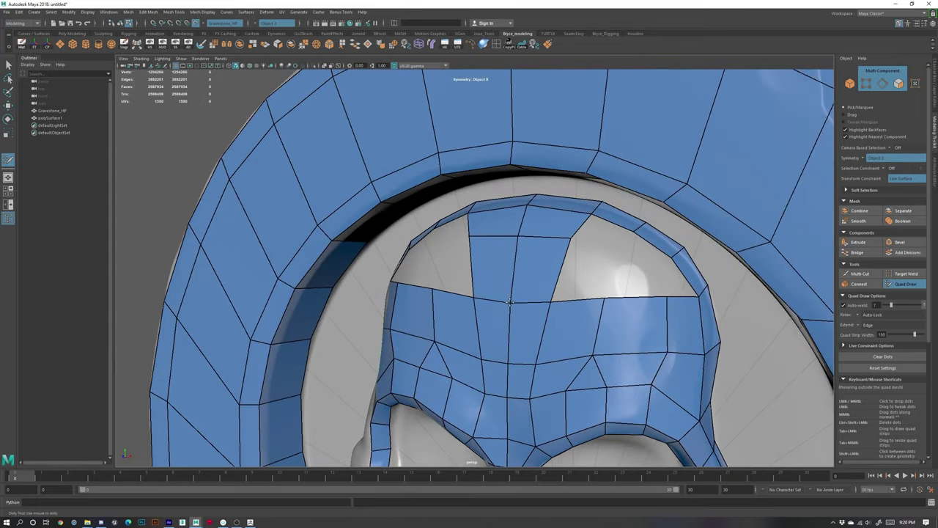
# - Fill a mirrored quad beside the upper centre forehead quads against the crown rim and lower the adjoining centre-line vertex
pyautogui.keyDown('alt'); pyautogui.moveTo(629, 318); pyautogui.dragTo(606, 321); pyautogui.keyUp('alt')
pyautogui.keyDown('alt'); pyautogui.moveTo(599, 305); pyautogui.dragTo(579, 300, button='middle'); pyautogui.keyUp('alt')
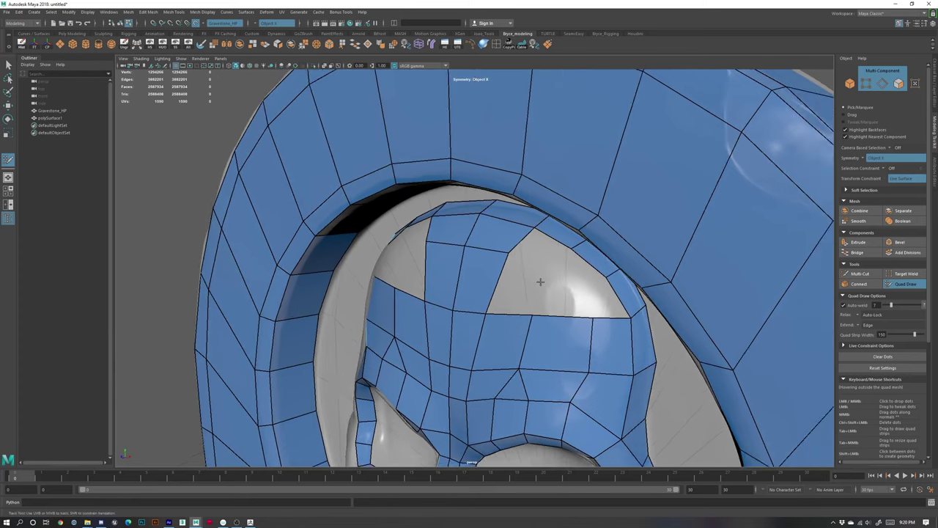
pyautogui.keyDown('alt'); pyautogui.moveTo(540, 282); pyautogui.dragTo(564, 265); pyautogui.keyUp('alt')
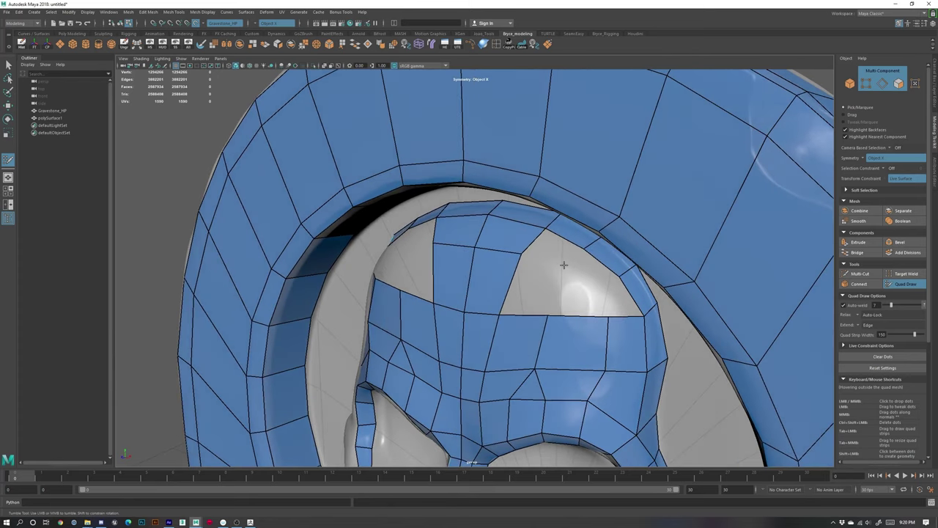
pyautogui.keyDown('shift'); pyautogui.click(525, 254); pyautogui.keyUp('shift')
pyautogui.moveTo(475, 246); pyautogui.dragTo(470, 254)
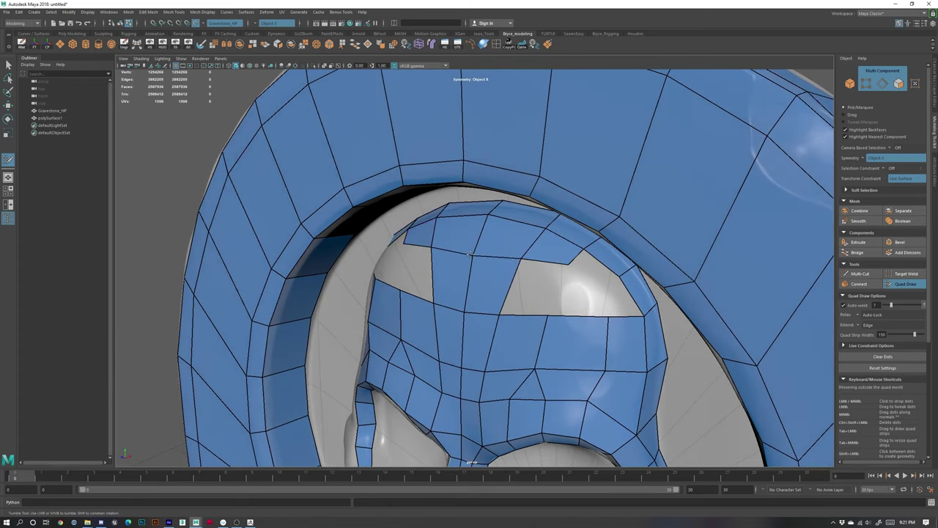
# - Fill the remaining gaps on both sides of the forehead with mirrored quads
pyautogui.keyDown('alt'); pyautogui.moveTo(612, 295); pyautogui.dragTo(612, 296); pyautogui.keyUp('alt')
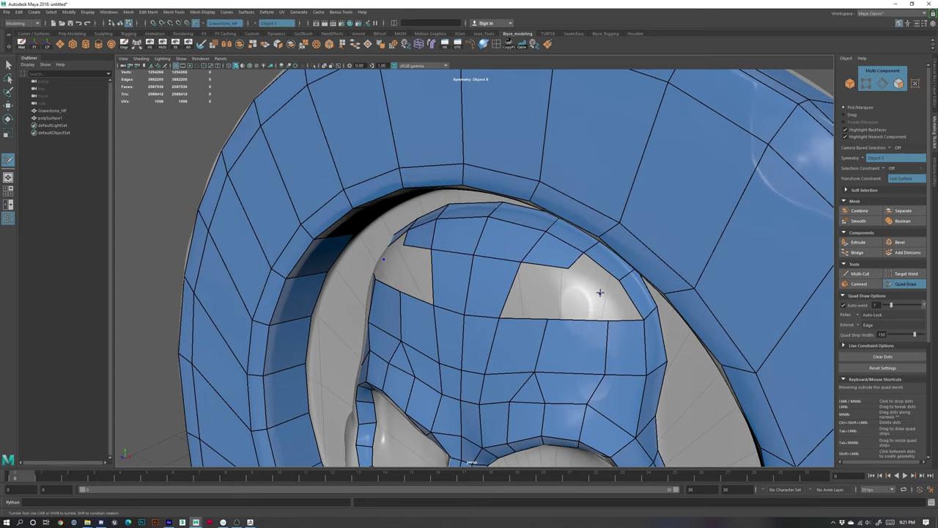
pyautogui.keyDown('shift'); pyautogui.click(615, 298); pyautogui.keyUp('shift')
pyautogui.keyDown('shift'); pyautogui.click(590, 276); pyautogui.keyUp('shift')
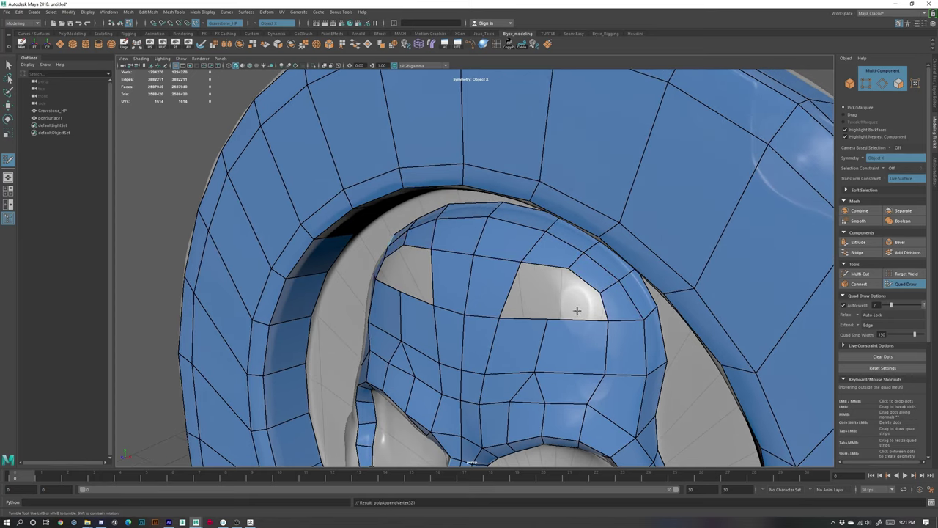
pyautogui.keyDown('shift'); pyautogui.click(531, 294); pyautogui.keyUp('shift')
# - Relax the forehead quads to even out their spacing, undoing the first pass and relaxing them again
pyautogui.moveTo(445, 279)
pyautogui.keyDown('shift'); pyautogui.mouseDown()
pyautogui.moveTo(440, 250)
pyautogui.moveTo(405, 308)
pyautogui.moveTo(402, 339)
pyautogui.mouseUp(); pyautogui.keyUp('shift')
pyautogui.keyDown('alt'); pyautogui.moveTo(454, 330); pyautogui.dragTo(417, 322, button='right'); pyautogui.keyUp('alt')
pyautogui.keyDown('alt'); pyautogui.moveTo(432, 319); pyautogui.dragTo(527, 308); pyautogui.keyUp('alt')
pyautogui.hotkey('ctrl', 'z')
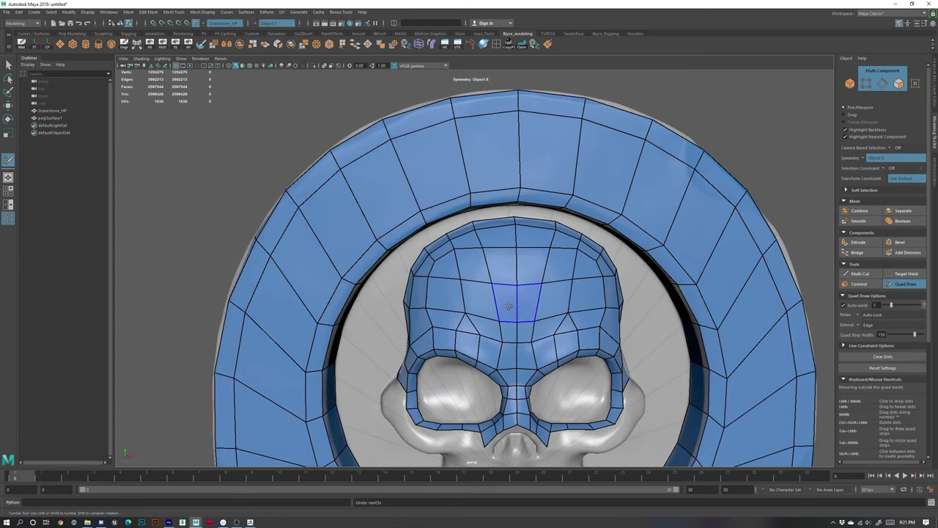
pyautogui.moveTo(507, 255)
pyautogui.keyDown('shift'); pyautogui.mouseDown()
pyautogui.moveTo(484, 258)
pyautogui.moveTo(442, 292)
pyautogui.moveTo(478, 277)
pyautogui.moveTo(455, 266)
pyautogui.moveTo(555, 266)
pyautogui.mouseUp(); pyautogui.keyUp('shift')
pyautogui.keyDown('alt'); pyautogui.moveTo(555, 266); pyautogui.dragTo(340, 193, button='right'); pyautogui.keyUp('alt')
pyautogui.moveTo(340, 193)
pyautogui.keyDown('alt'); pyautogui.mouseDown()
pyautogui.moveTo(271, 206)
pyautogui.moveTo(326, 195)
pyautogui.mouseUp(); pyautogui.keyUp('alt')
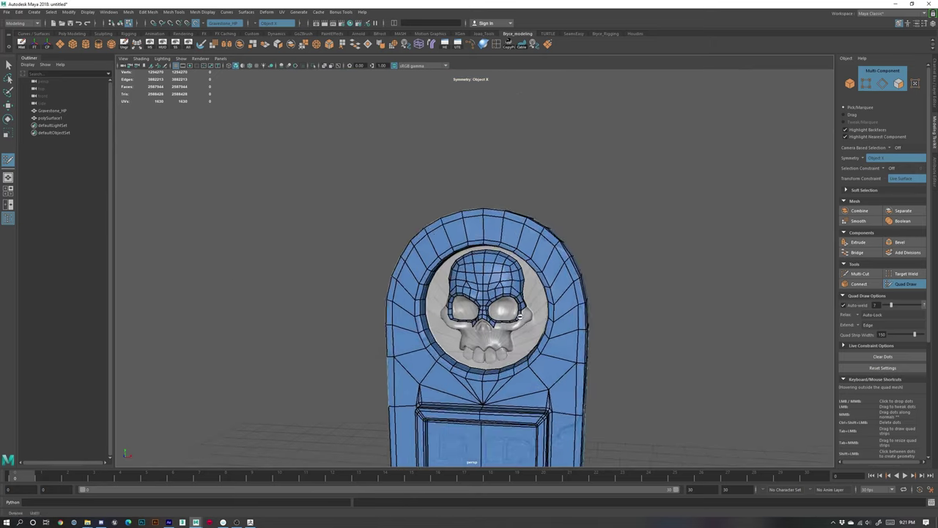
# - Add two mirrored quads inside the eye sockets, extending inward from the lower outer corner of each rim
pyautogui.keyDown('alt'); pyautogui.moveTo(327, 293); pyautogui.dragTo(532, 388, button='right'); pyautogui.keyUp('alt')
pyautogui.keyDown('alt'); pyautogui.moveTo(532, 389); pyautogui.dragTo(555, 245, button='middle'); pyautogui.keyUp('alt')
pyautogui.keyDown('alt'); pyautogui.moveTo(440, 253); pyautogui.dragTo(518, 283, button='right'); pyautogui.keyUp('alt')
pyautogui.keyDown('alt'); pyautogui.moveTo(517, 283); pyautogui.dragTo(460, 267); pyautogui.keyUp('alt')
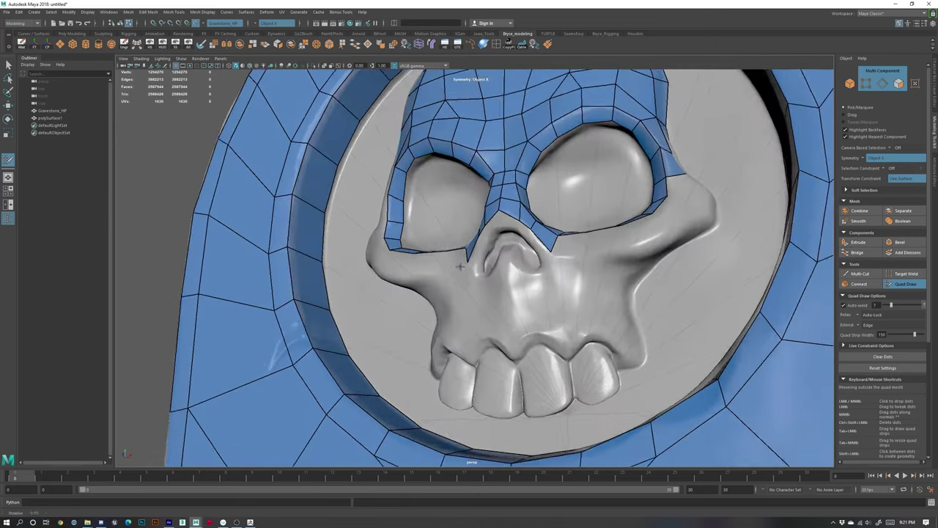
pyautogui.keyDown('alt'); pyautogui.moveTo(359, 183); pyautogui.dragTo(429, 189, button='right'); pyautogui.keyUp('alt')
pyautogui.keyDown('alt'); pyautogui.moveTo(430, 188); pyautogui.dragTo(357, 231); pyautogui.keyUp('alt')
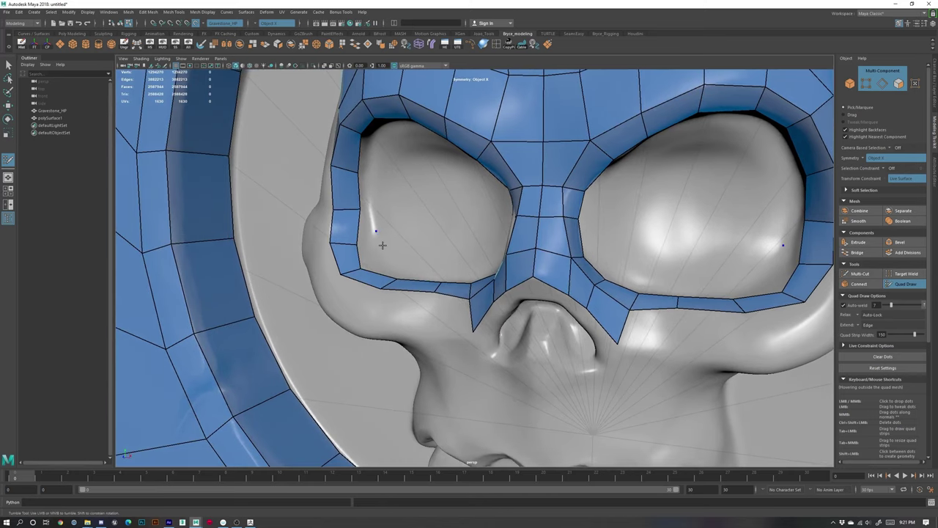
pyautogui.keyDown('shift'); pyautogui.click(373, 253); pyautogui.keyUp('shift')
pyautogui.click(373, 202)
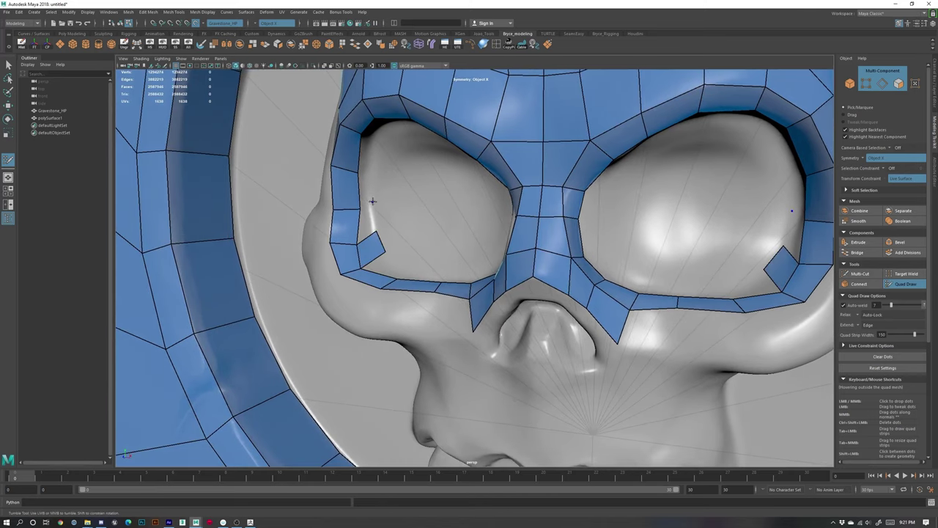
pyautogui.keyDown('shift'); pyautogui.click(370, 220); pyautogui.keyUp('shift')
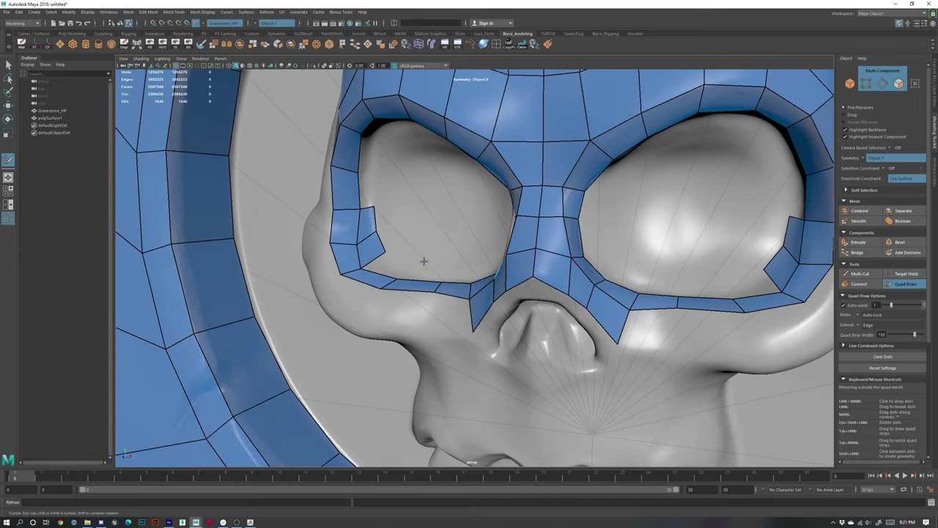
# - Add mirrored quads up the outer inside walls of the eye sockets and onto their upper rims
pyautogui.keyDown('alt'); pyautogui.moveTo(424, 261); pyautogui.dragTo(402, 213, button='right'); pyautogui.keyUp('alt')
pyautogui.moveTo(403, 214)
pyautogui.keyDown('alt'); pyautogui.mouseDown()
pyautogui.moveTo(406, 190)
pyautogui.moveTo(377, 261)
pyautogui.moveTo(380, 242)
pyautogui.mouseUp(); pyautogui.keyUp('alt')
pyautogui.click(379, 231)
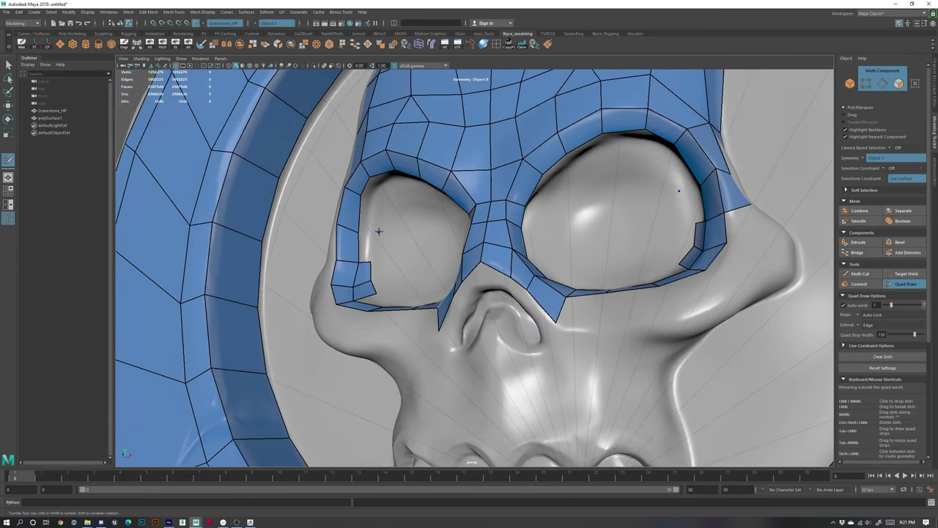
pyautogui.keyDown('shift'); pyautogui.click(375, 240); pyautogui.keyUp('shift')
pyautogui.keyDown('shift'); pyautogui.click(368, 214); pyautogui.keyUp('shift')
pyautogui.moveTo(381, 203); pyautogui.dragTo(449, 198)
pyautogui.keyDown('shift'); pyautogui.click(380, 198); pyautogui.keyUp('shift')
pyautogui.keyDown('shift'); pyautogui.click(393, 184); pyautogui.keyUp('shift')
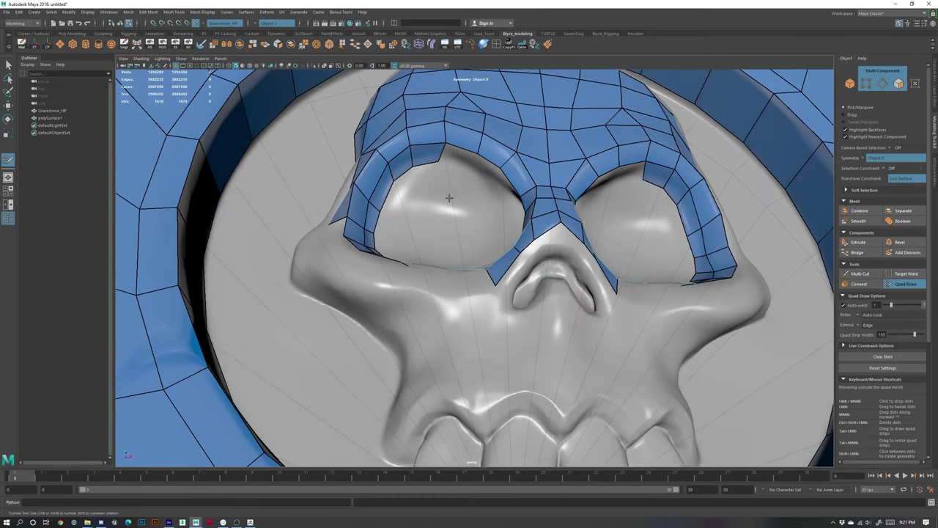
# - Continue the inner ring of mirrored quads across the upper rims and down the nose side of the eye sockets
pyautogui.keyDown('shift'); pyautogui.click(456, 172); pyautogui.keyUp('shift')
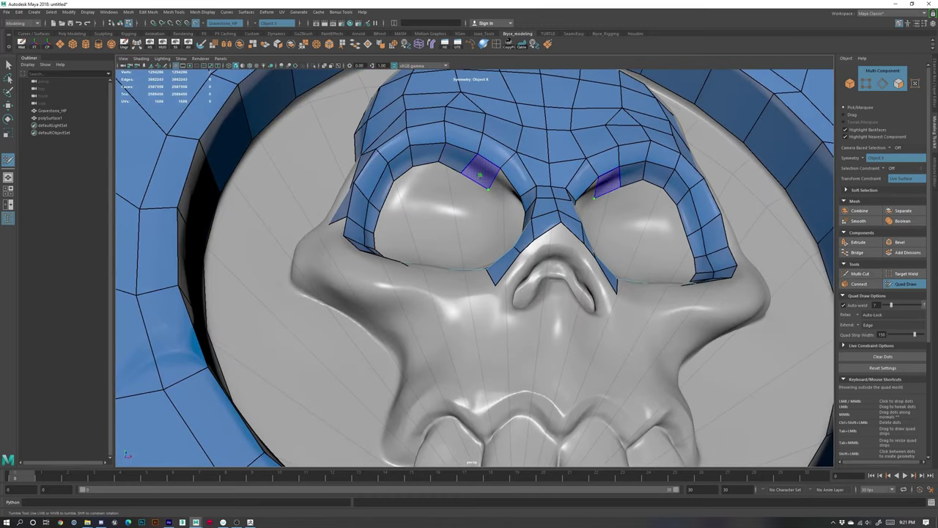
pyautogui.keyDown('shift'); pyautogui.click(481, 176); pyautogui.keyUp('shift')
pyautogui.moveTo(509, 209)
pyautogui.keyDown('alt'); pyautogui.mouseDown()
pyautogui.moveTo(549, 266)
pyautogui.moveTo(541, 300)
pyautogui.mouseUp(); pyautogui.keyUp('alt')
pyautogui.keyDown('shift'); pyautogui.click(528, 215); pyautogui.keyUp('shift')
pyautogui.keyDown('shift'); pyautogui.click(548, 261); pyautogui.keyUp('shift')
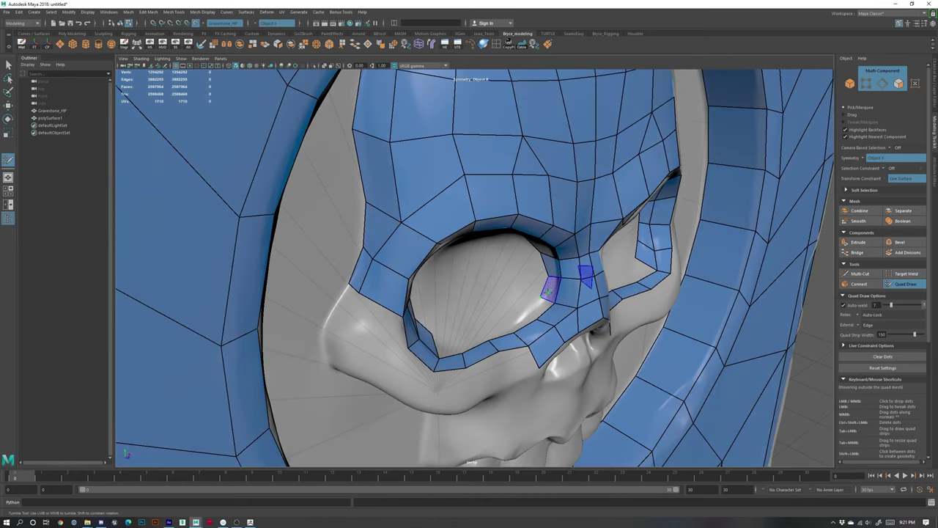
pyautogui.keyDown('shift'); pyautogui.click(549, 291); pyautogui.keyUp('shift')
# - Close the inner ring in both eye sockets with mirrored quads along the lower rims
pyautogui.click(528, 308)
pyautogui.keyDown('alt'); pyautogui.moveTo(512, 315); pyautogui.dragTo(515, 330); pyautogui.keyUp('alt')
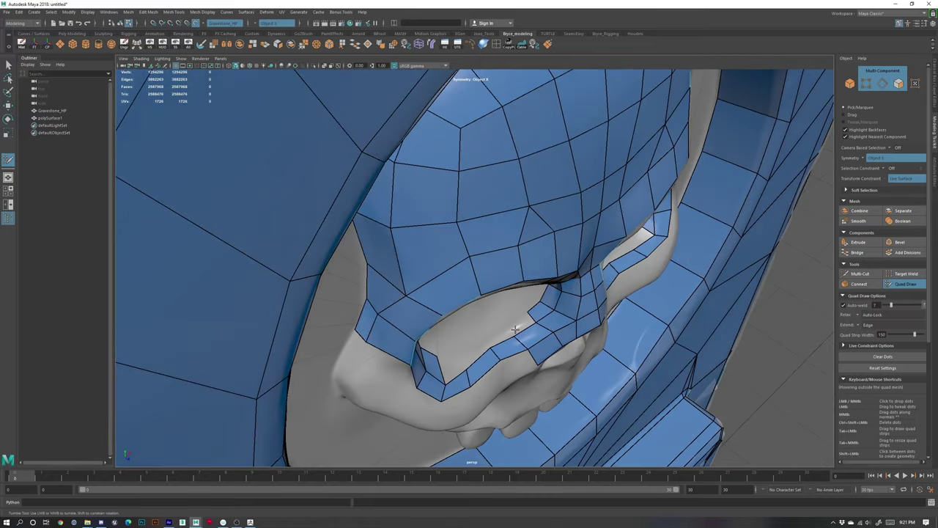
pyautogui.click(506, 326)
pyautogui.keyDown('shift'); pyautogui.click(481, 337); pyautogui.keyUp('shift')
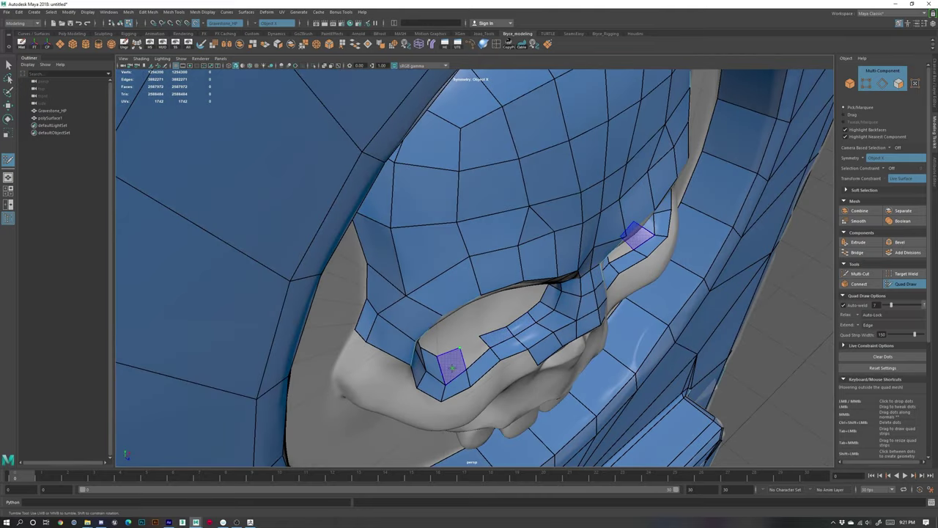
pyautogui.keyDown('shift'); pyautogui.click(452, 364); pyautogui.keyUp('shift')
pyautogui.keyDown('shift'); pyautogui.click(475, 353); pyautogui.keyUp('shift')
pyautogui.scroll(-5, 484, 352)
pyautogui.moveTo(638, 381)
pyautogui.keyDown('alt'); pyautogui.mouseDown()
pyautogui.moveTo(545, 313)
pyautogui.moveTo(563, 304)
pyautogui.moveTo(509, 282)
pyautogui.moveTo(536, 277)
pyautogui.moveTo(387, 222)
pyautogui.mouseUp(); pyautogui.keyUp('alt')
pyautogui.scroll(7, 516, 289)
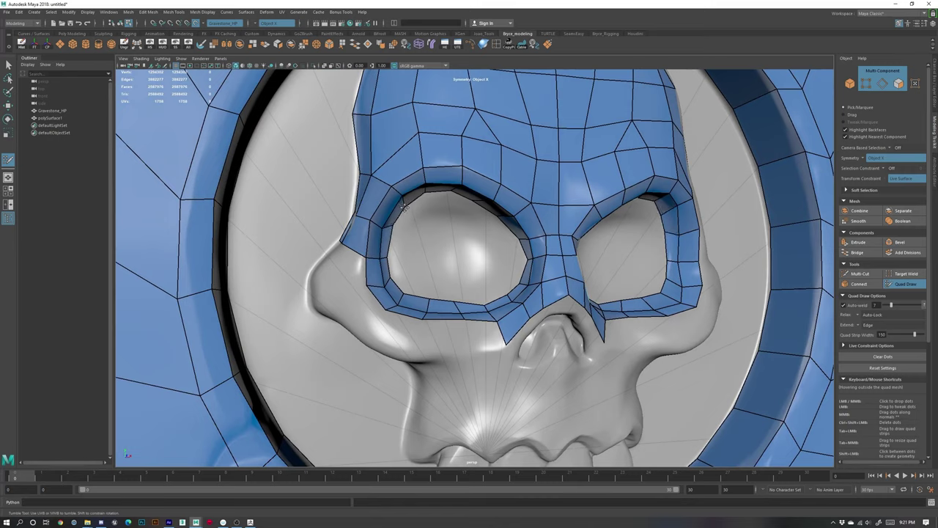
pyautogui.click(437, 242)
pyautogui.hotkey('ctrl', 'z')
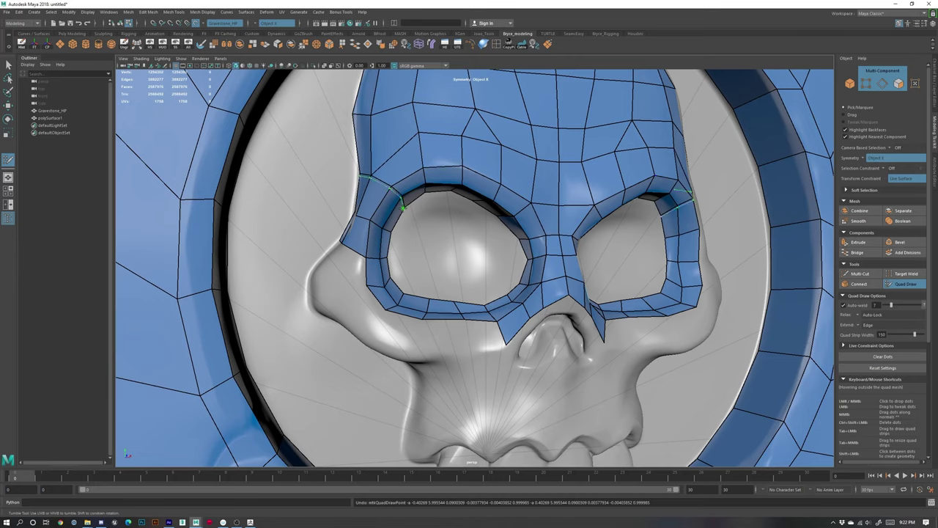
# - Select the open inner border loops of both eye sockets and extrude them inward by scaling toward each socket's centre
pyautogui.click(905, 285)
pyautogui.click(905, 285)
pyautogui.moveTo(695, 265)
pyautogui.keyDown('alt'); pyautogui.mouseDown()
pyautogui.moveTo(648, 258)
pyautogui.moveTo(664, 251)
pyautogui.moveTo(670, 265)
pyautogui.mouseUp(); pyautogui.keyUp('alt')
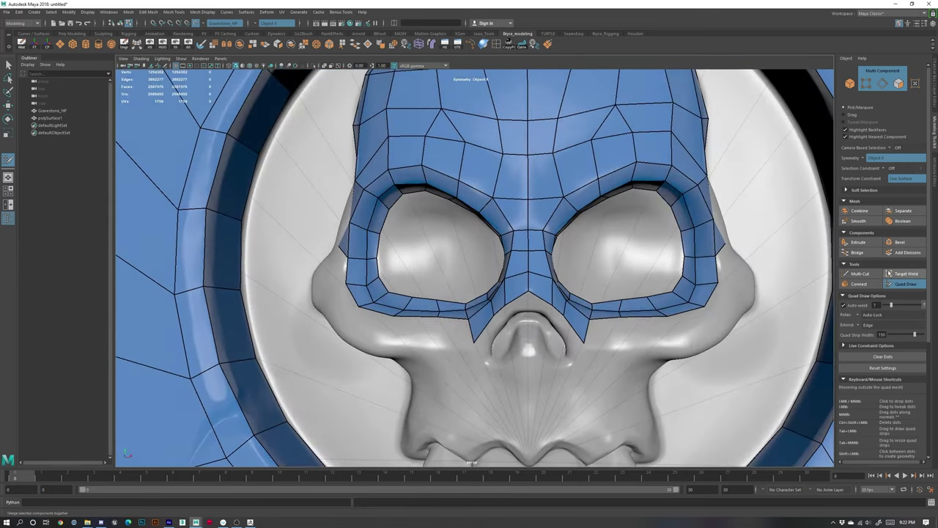
pyautogui.click(901, 286)
pyautogui.moveTo(379, 195); pyautogui.dragTo(378, 162, button='right')
pyautogui.press('w')
pyautogui.doubleClick(387, 213)
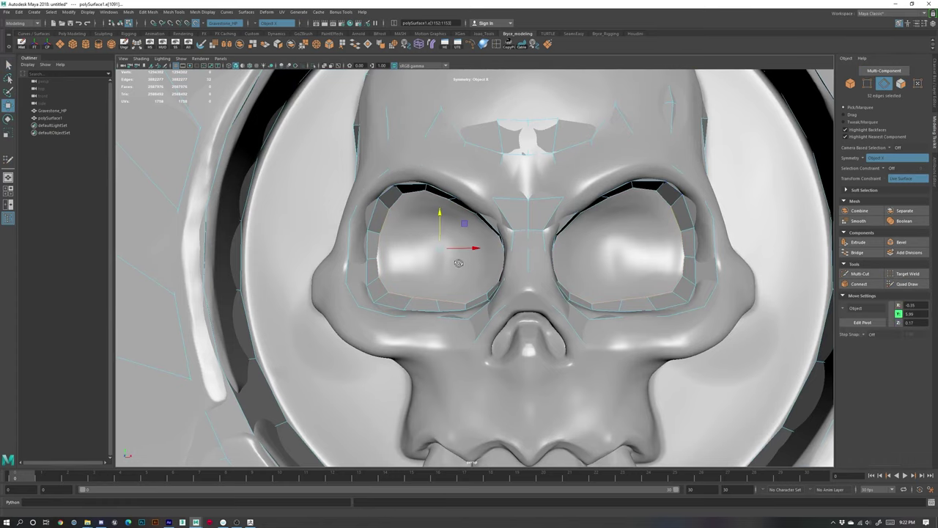
pyautogui.keyDown('alt'); pyautogui.moveTo(407, 236); pyautogui.dragTo(468, 272); pyautogui.keyUp('alt')
pyautogui.press('e')
pyautogui.press('r')
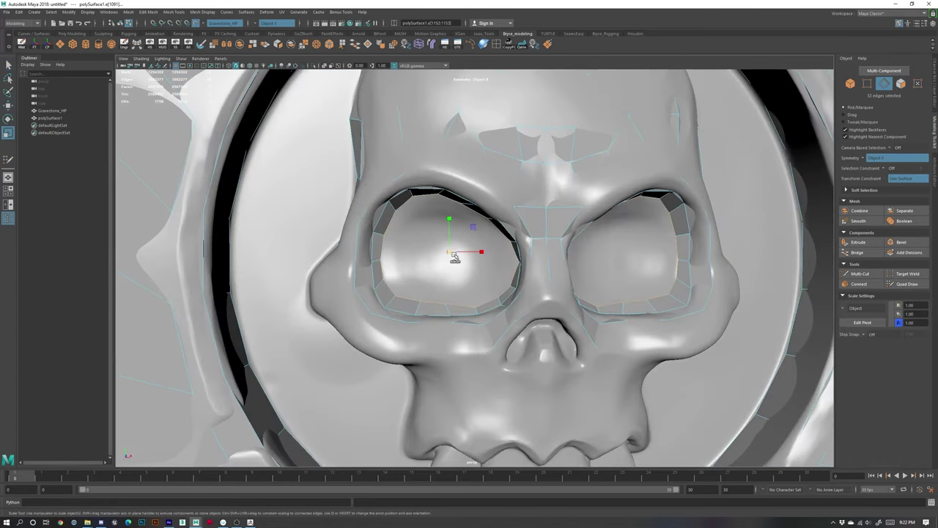
pyautogui.keyDown('shift'); pyautogui.moveTo(474, 228); pyautogui.dragTo(455, 238); pyautogui.keyUp('shift')
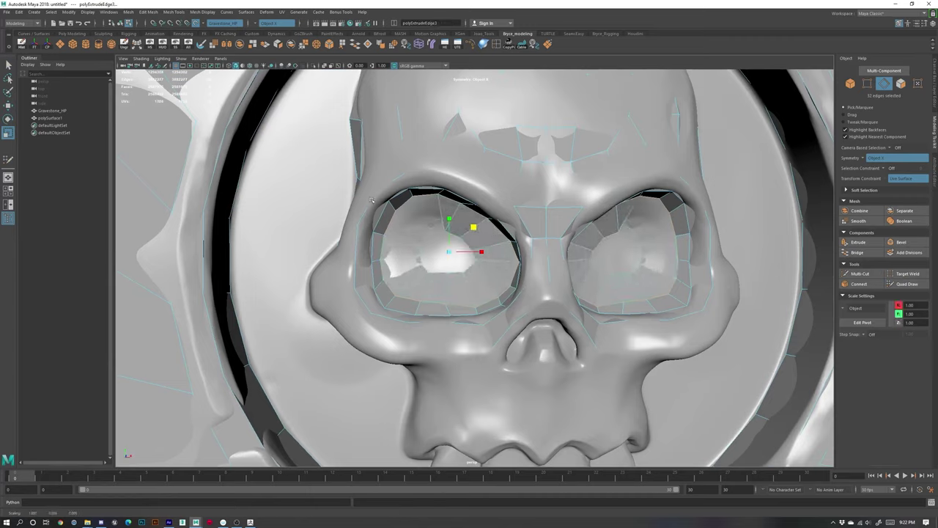
# - Merge the extruded border loop in each eye socket to its centre point, closing the sockets with triangle fans
pyautogui.moveTo(412, 234); pyautogui.dragTo(411, 211, button='right')
pyautogui.press('w')
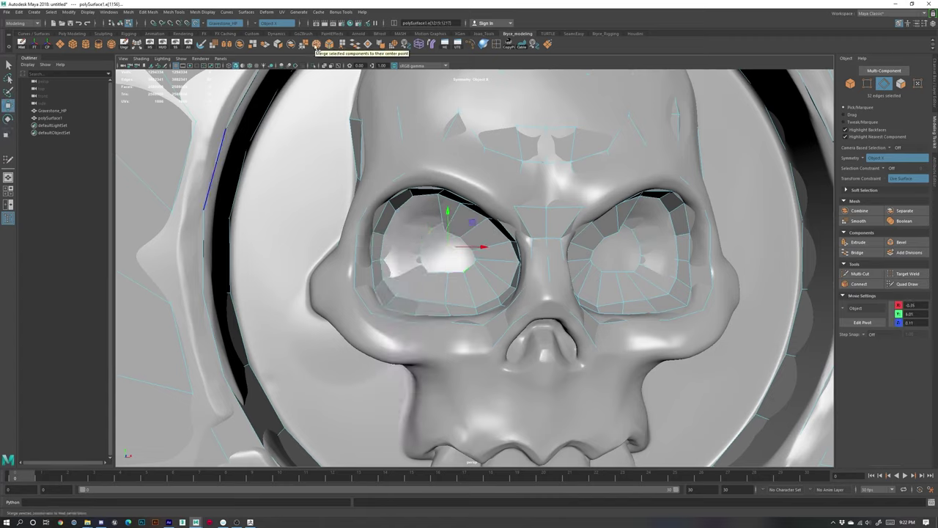
pyautogui.click(316, 44)
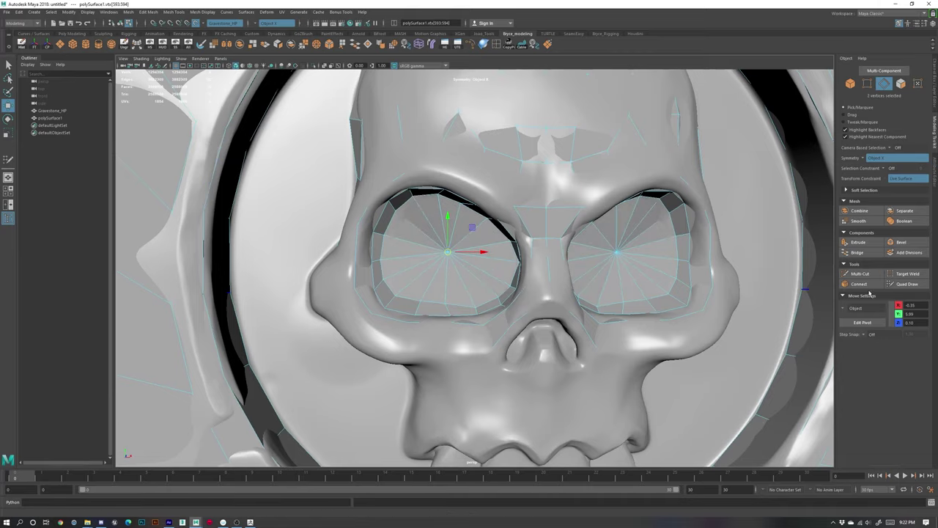
# - Return to Quad Draw and examine the closed eye sockets and the surrounding skull from several angles
pyautogui.click(903, 284)
pyautogui.moveTo(432, 248)
pyautogui.keyDown('alt'); pyautogui.mouseDown()
pyautogui.moveTo(493, 239)
pyautogui.moveTo(480, 176)
pyautogui.moveTo(439, 238)
pyautogui.moveTo(502, 258)
pyautogui.mouseUp(); pyautogui.keyUp('alt')
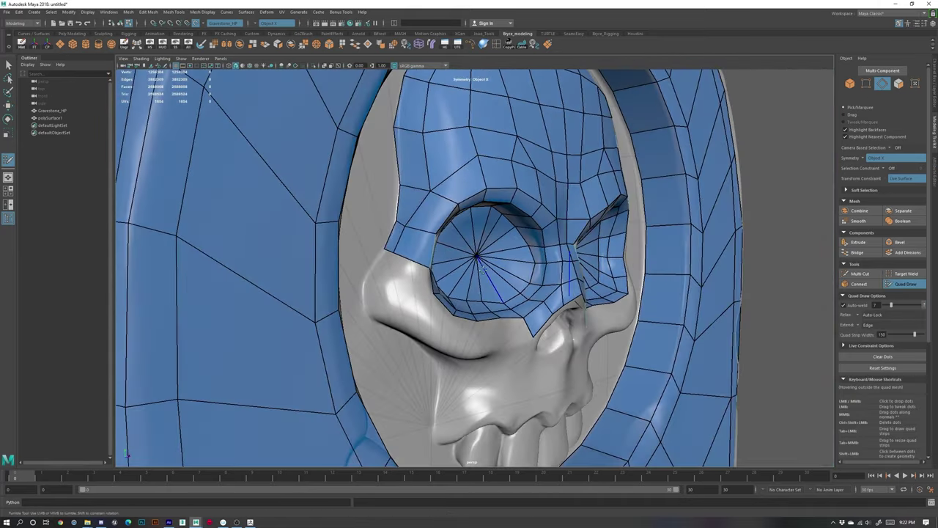
pyautogui.keyDown('alt'); pyautogui.moveTo(541, 288); pyautogui.dragTo(497, 295); pyautogui.keyUp('alt')
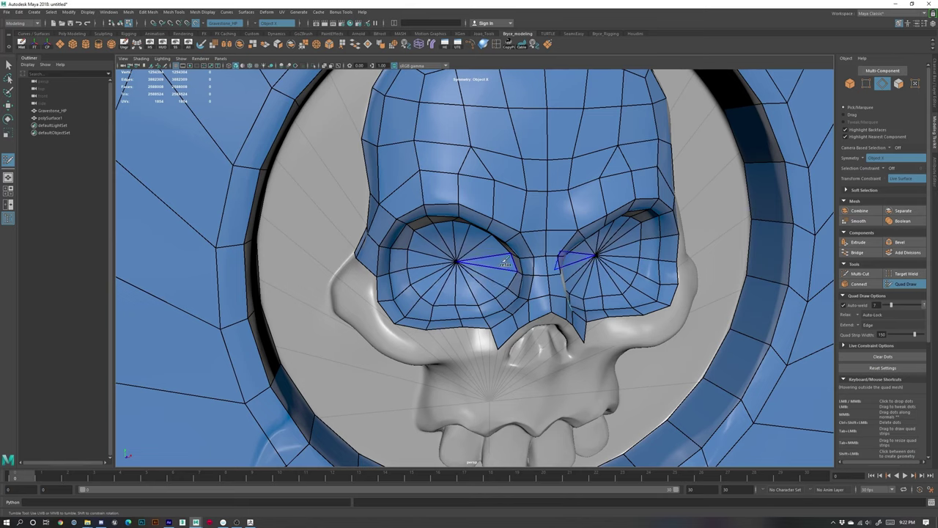
pyautogui.keyDown('alt'); pyautogui.moveTo(502, 260); pyautogui.dragTo(443, 218); pyautogui.keyUp('alt')
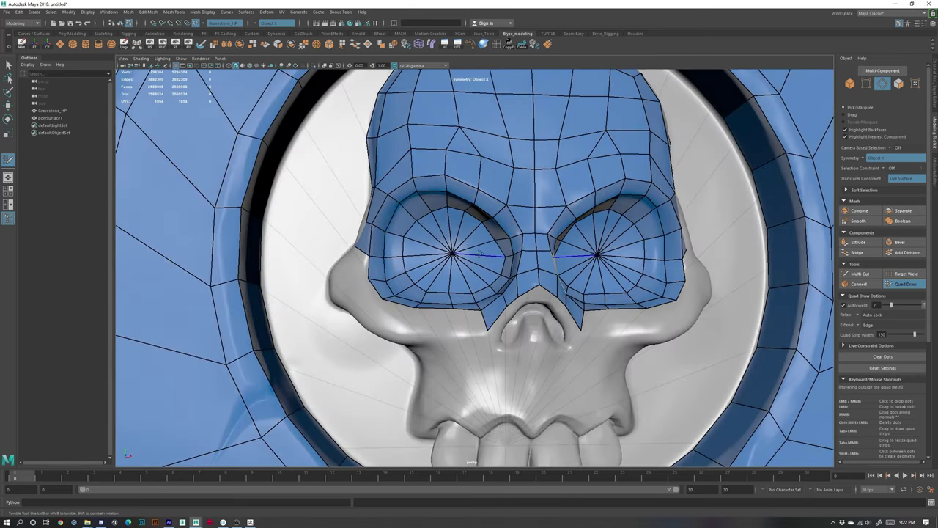
pyautogui.scroll(-4, 479, 253)
pyautogui.moveTo(484, 257)
pyautogui.keyDown('alt'); pyautogui.mouseDown()
pyautogui.moveTo(456, 269)
pyautogui.moveTo(514, 283)
pyautogui.mouseUp(); pyautogui.keyUp('alt')
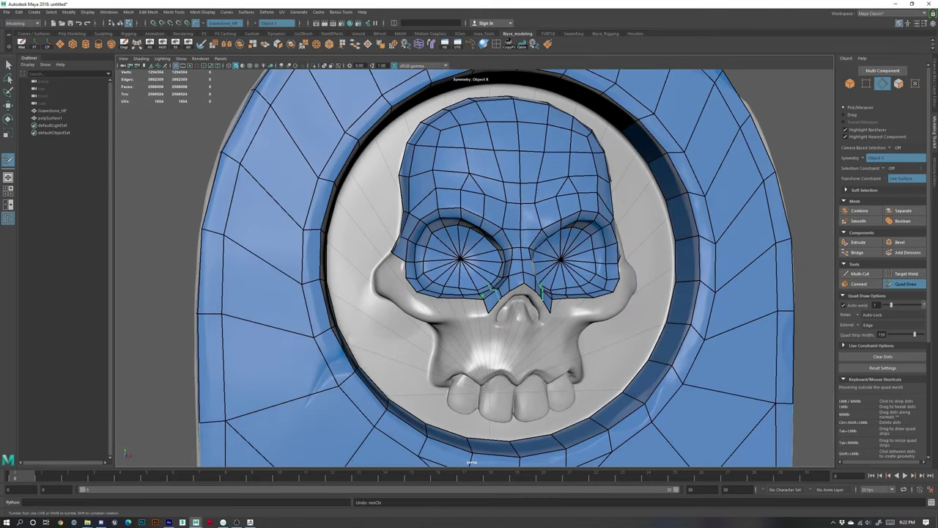
pyautogui.keyDown('alt'); pyautogui.moveTo(465, 260); pyautogui.dragTo(459, 256, button='right'); pyautogui.keyUp('alt')
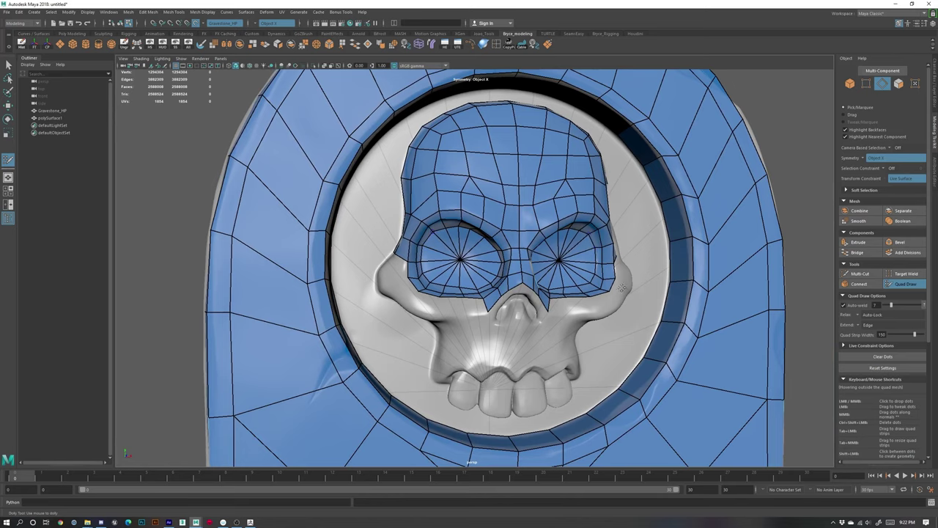
pyautogui.keyDown('alt'); pyautogui.moveTo(621, 287); pyautogui.dragTo(541, 278, button='right'); pyautogui.keyUp('alt')
pyautogui.keyDown('alt'); pyautogui.moveTo(541, 277); pyautogui.dragTo(614, 280); pyautogui.keyUp('alt')
pyautogui.keyDown('alt'); pyautogui.moveTo(256, 268); pyautogui.dragTo(362, 275, button='right'); pyautogui.keyUp('alt')
pyautogui.keyDown('alt'); pyautogui.moveTo(362, 274); pyautogui.dragTo(423, 302); pyautogui.keyUp('alt')
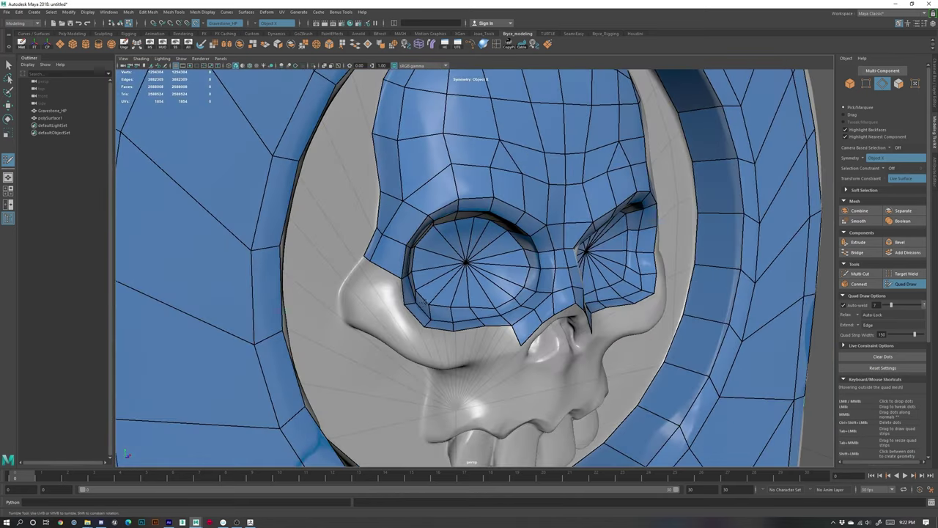
pyautogui.keyDown('alt'); pyautogui.moveTo(423, 302); pyautogui.dragTo(466, 263, button='middle'); pyautogui.keyUp('alt')
pyautogui.keyDown('alt'); pyautogui.moveTo(466, 263); pyautogui.dragTo(505, 256, button='right'); pyautogui.keyUp('alt')
# - Add two mirrored quads extending from the lower outer corner of the eye rims across the cheekbones
pyautogui.keyDown('alt'); pyautogui.moveTo(381, 227); pyautogui.dragTo(396, 257); pyautogui.keyUp('alt')
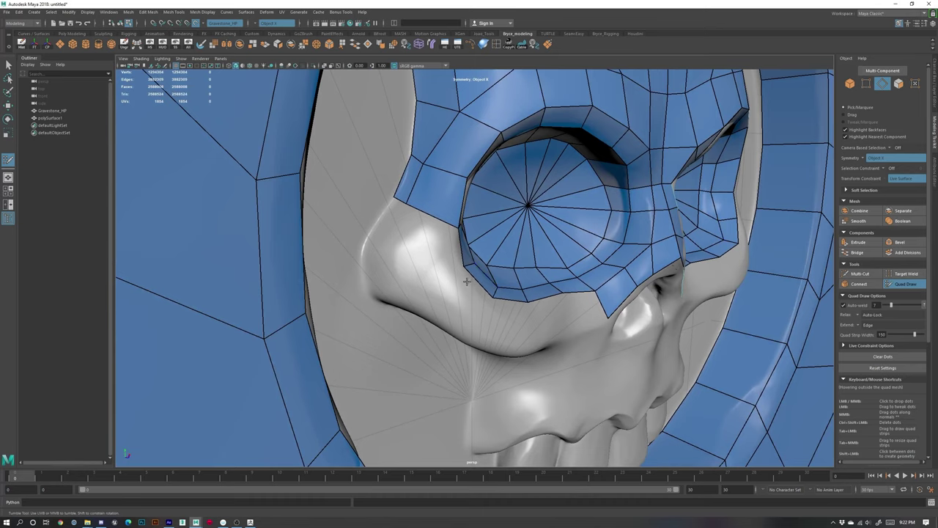
pyautogui.moveTo(451, 293)
pyautogui.keyDown('alt'); pyautogui.mouseDown()
pyautogui.moveTo(440, 277)
pyautogui.moveTo(392, 281)
pyautogui.moveTo(373, 268)
pyautogui.moveTo(391, 266)
pyautogui.moveTo(380, 279)
pyautogui.mouseUp(); pyautogui.keyUp('alt')
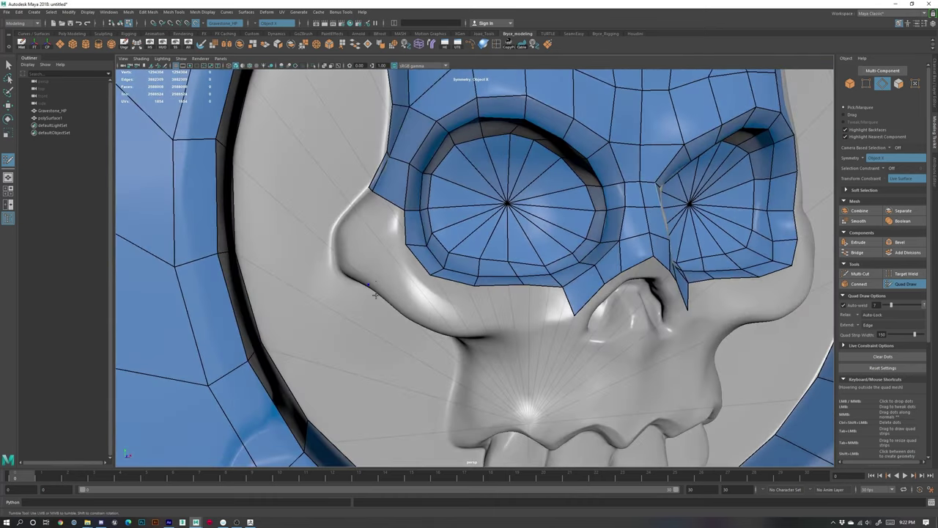
pyautogui.click(416, 281)
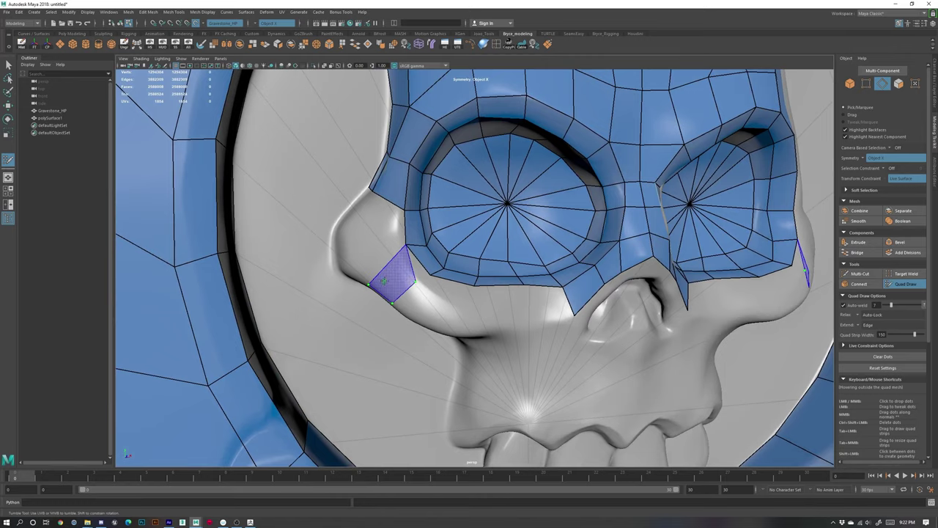
pyautogui.keyDown('shift'); pyautogui.click(384, 282); pyautogui.keyUp('shift')
pyautogui.click(395, 256)
pyautogui.keyDown('shift'); pyautogui.click(397, 275); pyautogui.keyUp('shift')
pyautogui.keyDown('shift'); pyautogui.click(409, 261); pyautogui.keyUp('shift')
# - Select all faces of the low-poly mesh to check its polygon count and return to Quad Draw
pyautogui.keyDown('alt'); pyautogui.moveTo(558, 333); pyautogui.dragTo(514, 319, button='right'); pyautogui.keyUp('alt')
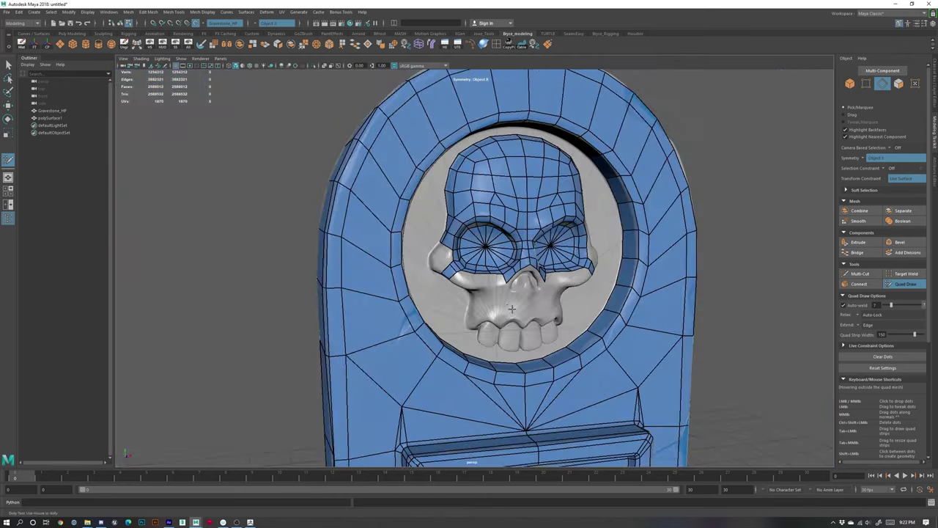
pyautogui.keyDown('alt'); pyautogui.moveTo(513, 319); pyautogui.dragTo(469, 315); pyautogui.keyUp('alt')
pyautogui.moveTo(529, 162); pyautogui.dragTo(561, 154, button='right')
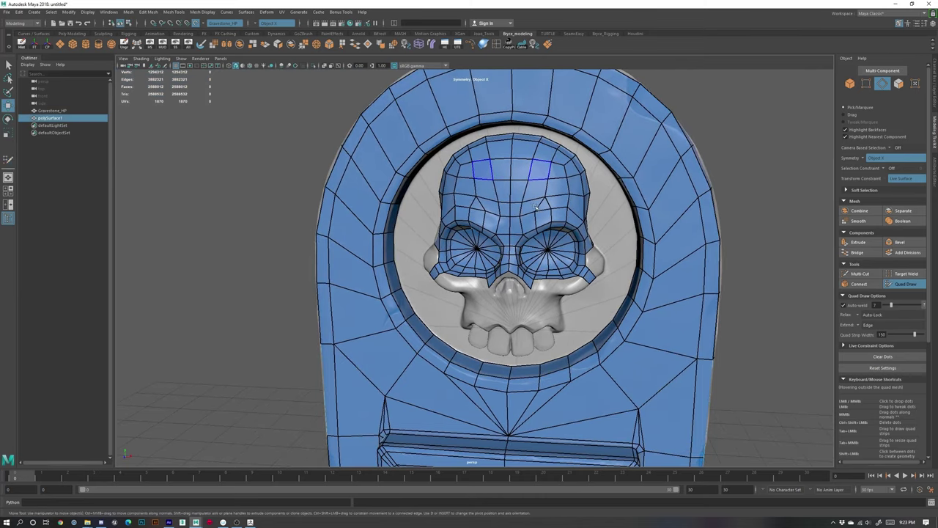
pyautogui.moveTo(527, 196); pyautogui.dragTo(397, 294, button='right')
pyautogui.doubleClick(516, 230)
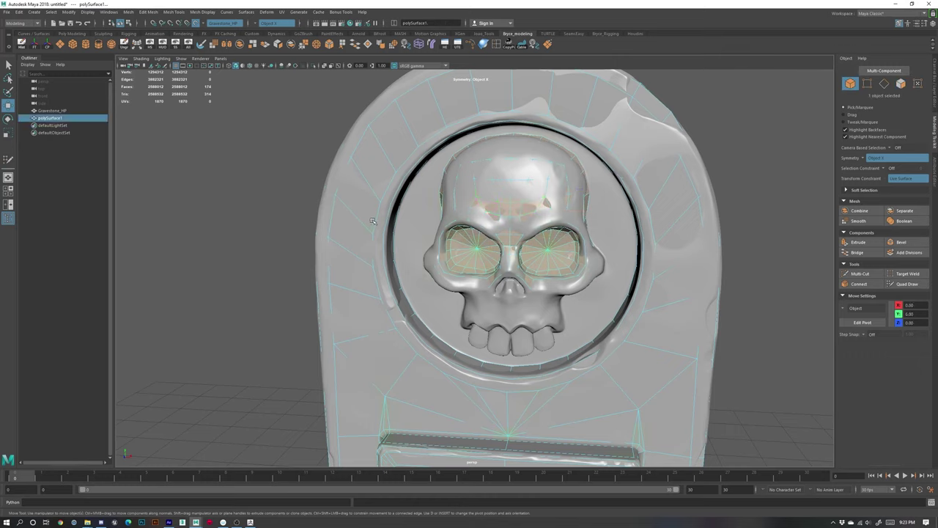
pyautogui.hotkey('ctrl', 'z')
pyautogui.moveTo(372, 211); pyautogui.dragTo(372, 233, button='right')
pyautogui.keyDown('shift'); pyautogui.click(367, 195); pyautogui.keyUp('shift')
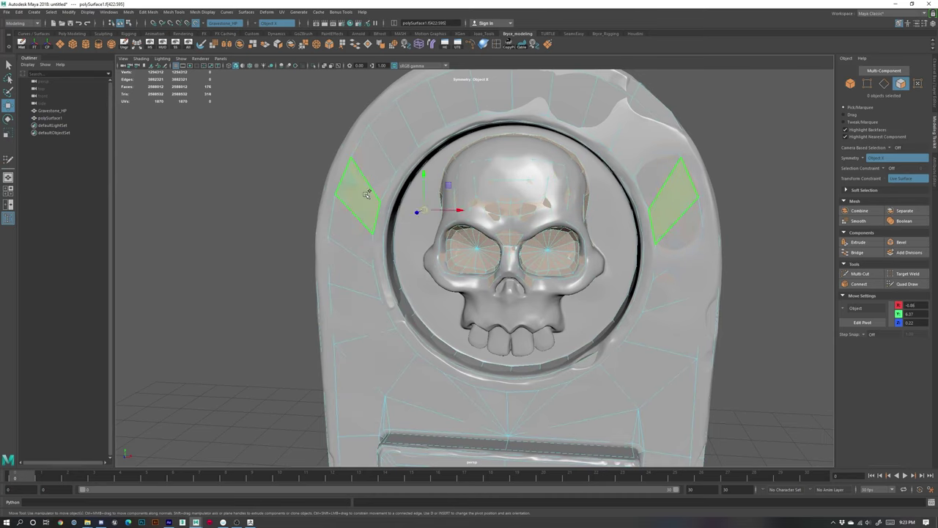
pyautogui.keyDown('shift'); pyautogui.doubleClick(366, 194); pyautogui.keyUp('shift')
pyautogui.scroll(-1, 558, 258)
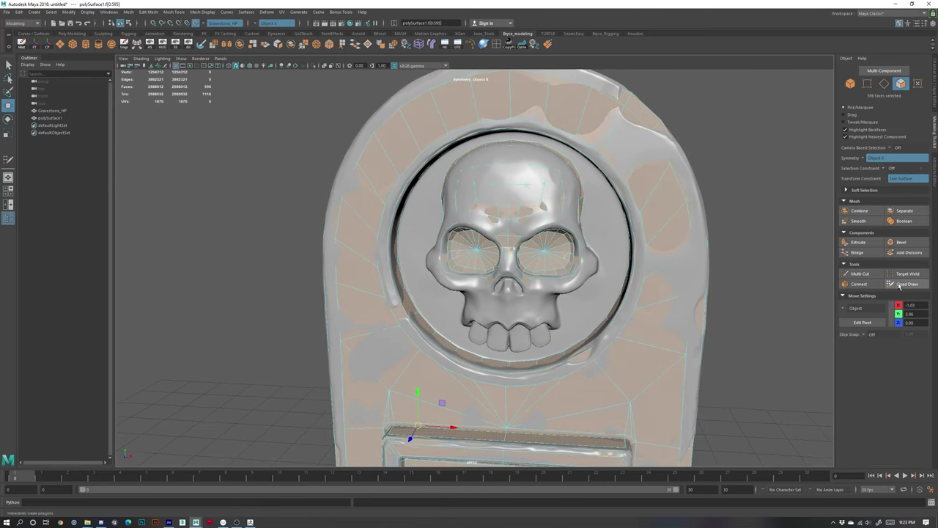
pyautogui.click(902, 284)
# - Rework the quads beneath the eye sockets so their lower edge extends down along the cheekbones
pyautogui.scroll(5, 606, 304)
pyautogui.scroll(4, 582, 290)
pyautogui.keyDown('alt'); pyautogui.moveTo(388, 292); pyautogui.dragTo(426, 270); pyautogui.keyUp('alt')
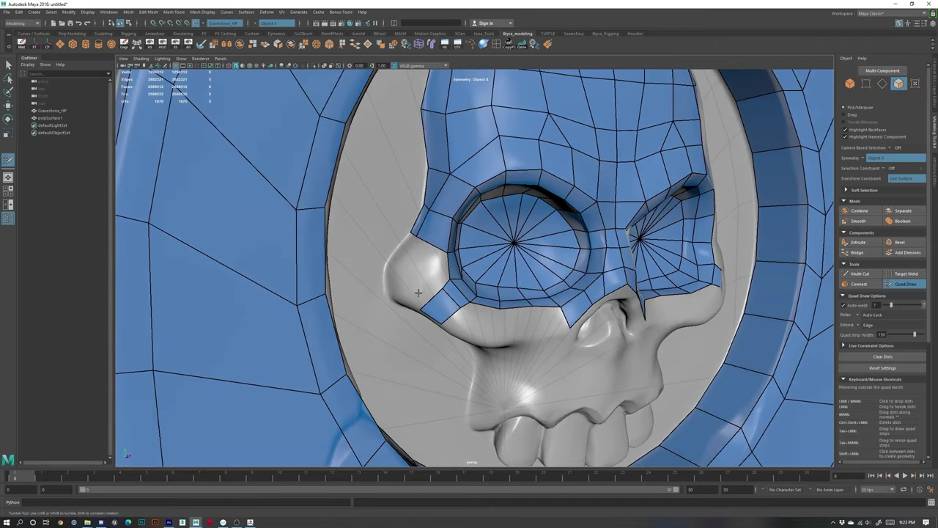
pyautogui.keyDown('alt'); pyautogui.moveTo(532, 339); pyautogui.dragTo(462, 334); pyautogui.keyUp('alt')
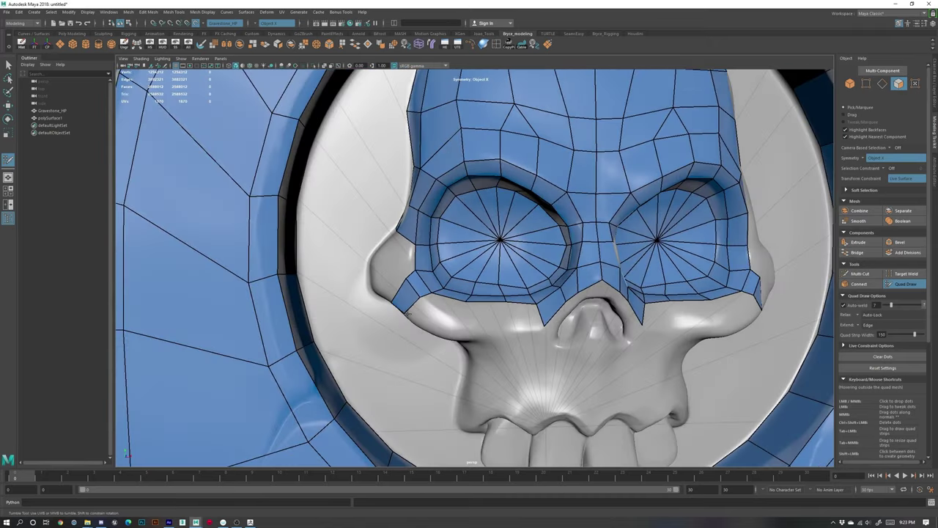
pyautogui.moveTo(424, 288)
pyautogui.keyDown('shift'); pyautogui.mouseDown()
pyautogui.moveTo(470, 317)
pyautogui.moveTo(512, 318)
pyautogui.moveTo(461, 319)
pyautogui.mouseUp(); pyautogui.keyUp('shift')
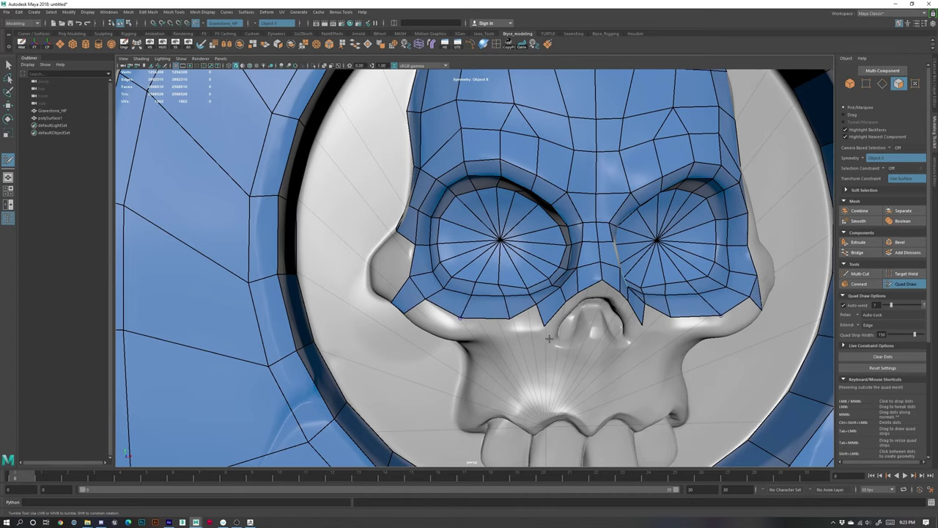
# - Fill the notch below the inner corner of each eye socket beside the nose with a mirrored quad
pyautogui.keyDown('alt'); pyautogui.moveTo(550, 338); pyautogui.dragTo(499, 323, button='right'); pyautogui.keyUp('alt')
pyautogui.moveTo(499, 324)
pyautogui.keyDown('alt'); pyautogui.mouseDown()
pyautogui.moveTo(425, 325)
pyautogui.moveTo(420, 294)
pyautogui.moveTo(517, 322)
pyautogui.mouseUp(); pyautogui.keyUp('alt')
pyautogui.click(530, 328)
pyautogui.keyDown('shift'); pyautogui.click(530, 319); pyautogui.keyUp('shift')
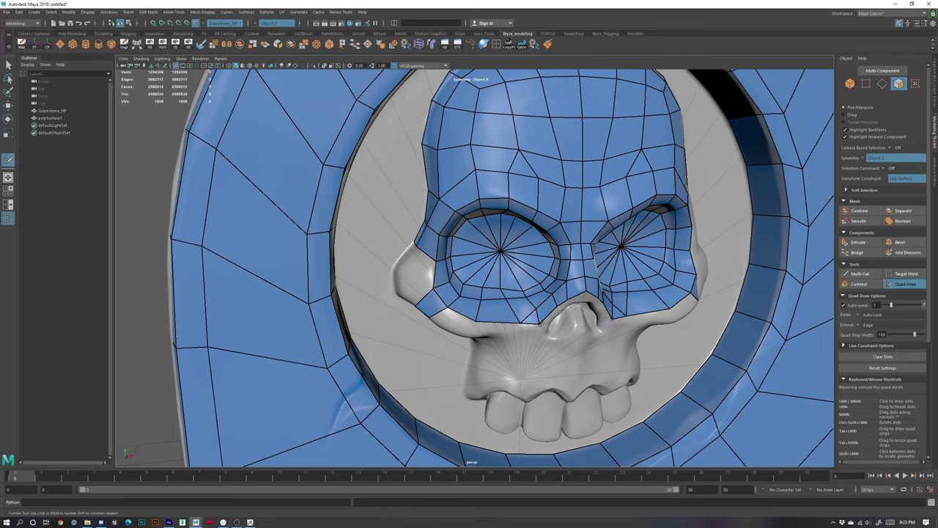
# - Add mirrored quads around the top and down both sides of the nose opening, joining them to the cheek quads
pyautogui.keyDown('alt'); pyautogui.moveTo(429, 285); pyautogui.dragTo(367, 272); pyautogui.keyUp('alt')
pyautogui.keyDown('alt'); pyautogui.moveTo(513, 292); pyautogui.dragTo(584, 296, button='right'); pyautogui.keyUp('alt')
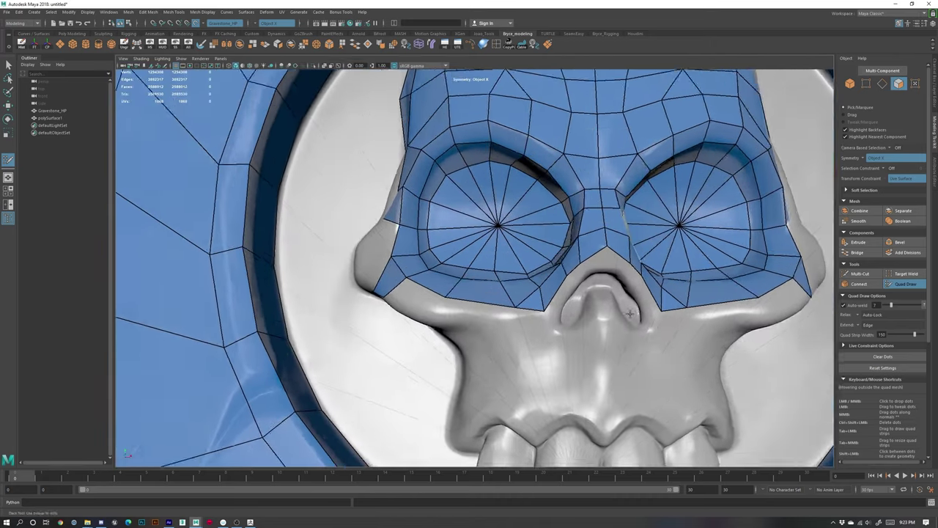
pyautogui.keyDown('alt'); pyautogui.moveTo(584, 296); pyautogui.dragTo(527, 279, button='middle'); pyautogui.keyUp('alt')
pyautogui.keyDown('alt'); pyautogui.moveTo(527, 280); pyautogui.dragTo(532, 235); pyautogui.keyUp('alt')
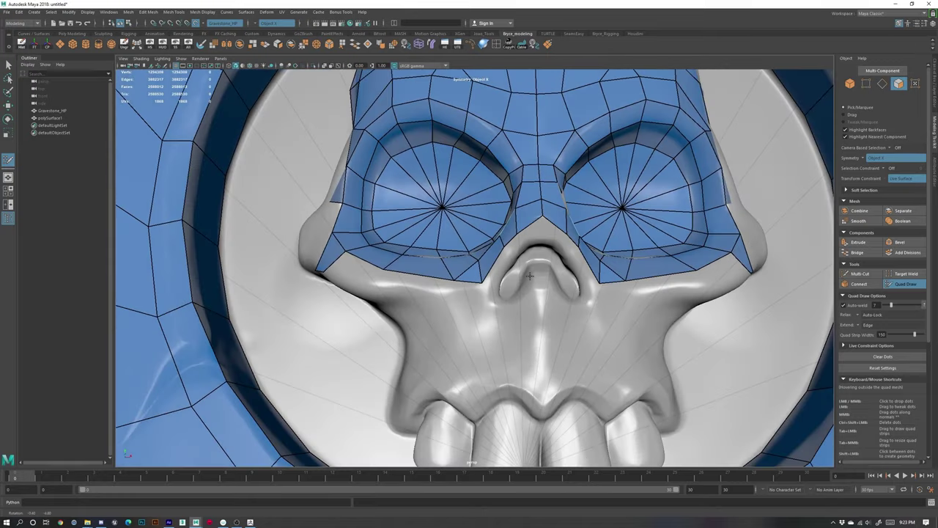
pyautogui.keyDown('shift'); pyautogui.click(542, 232); pyautogui.keyUp('shift')
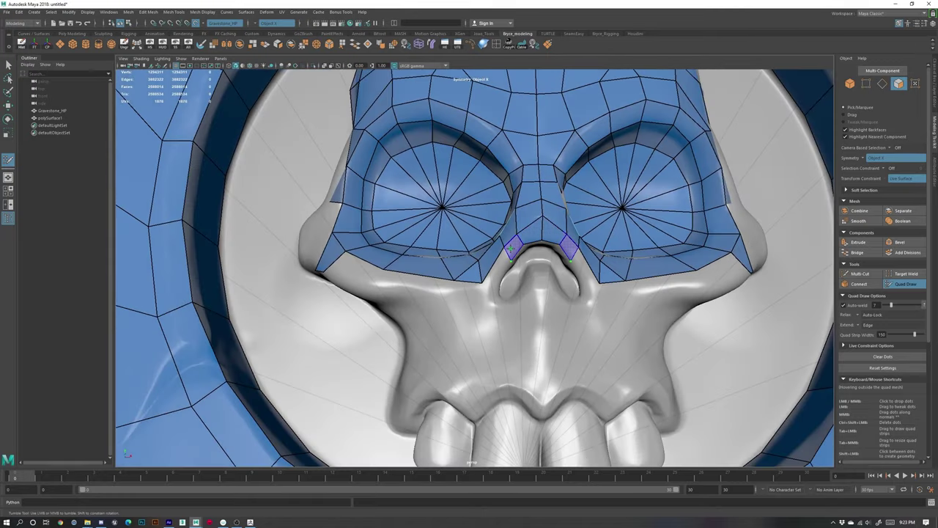
pyautogui.keyDown('shift'); pyautogui.click(512, 253); pyautogui.keyUp('shift')
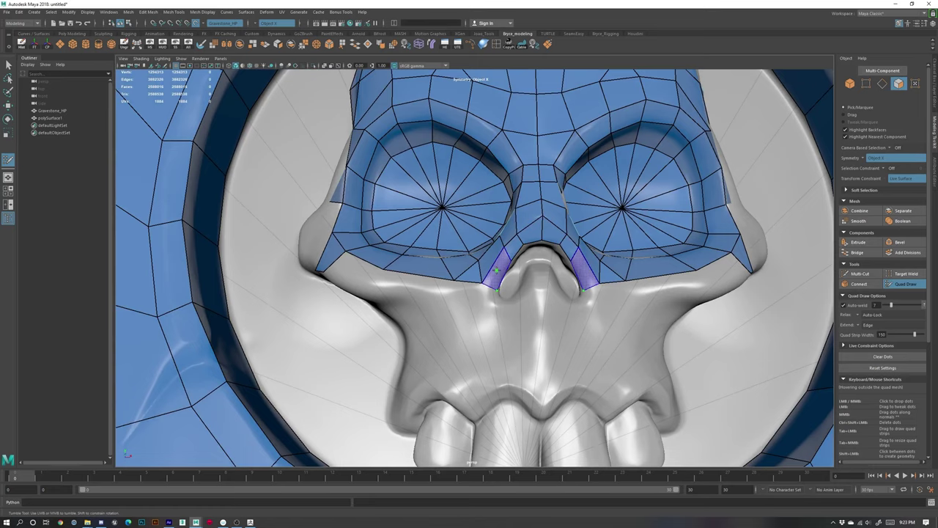
pyautogui.keyDown('shift'); pyautogui.click(497, 286); pyautogui.keyUp('shift')
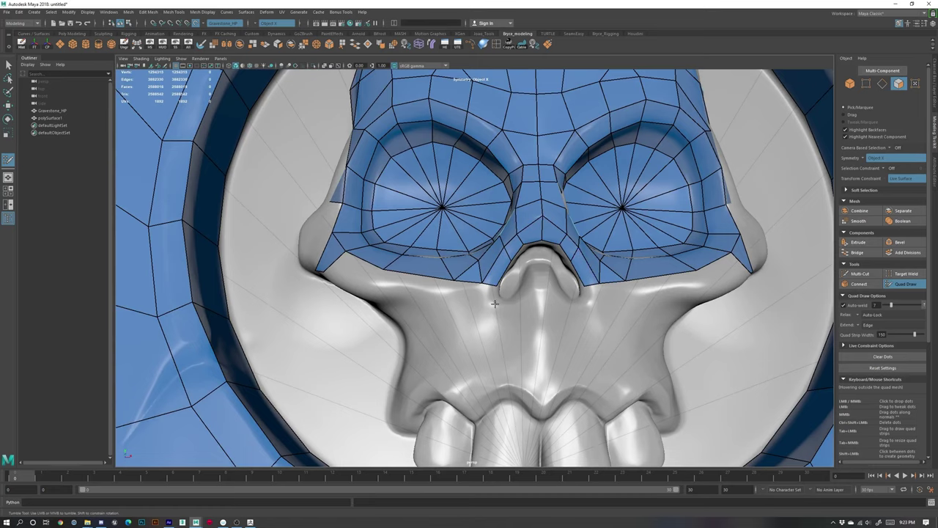
# - Close the loop beneath the nose opening with mirrored quads and weld their lower inner vertices at the centre line
pyautogui.keyDown('alt'); pyautogui.moveTo(495, 302); pyautogui.dragTo(510, 323); pyautogui.keyUp('alt')
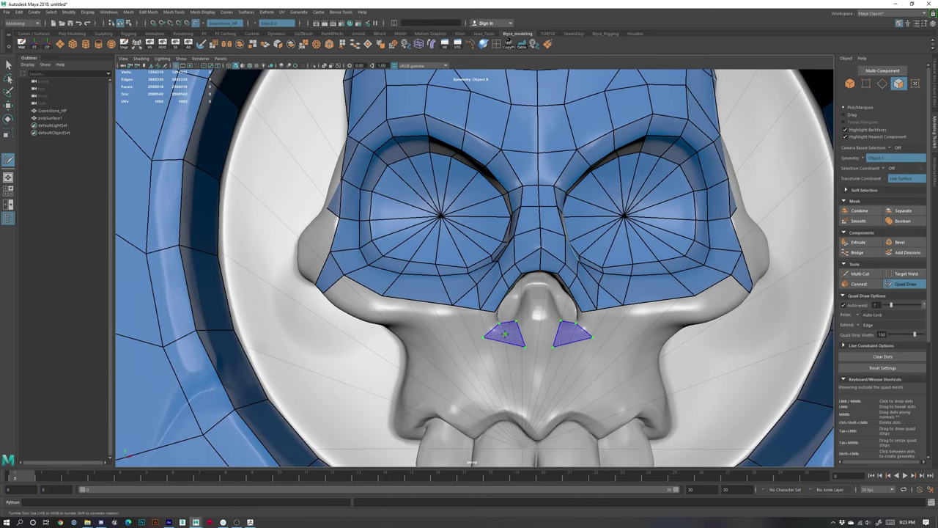
pyautogui.keyDown('shift'); pyautogui.click(526, 322); pyautogui.keyUp('shift')
pyautogui.keyDown('alt'); pyautogui.moveTo(536, 330); pyautogui.dragTo(527, 286); pyautogui.keyUp('alt')
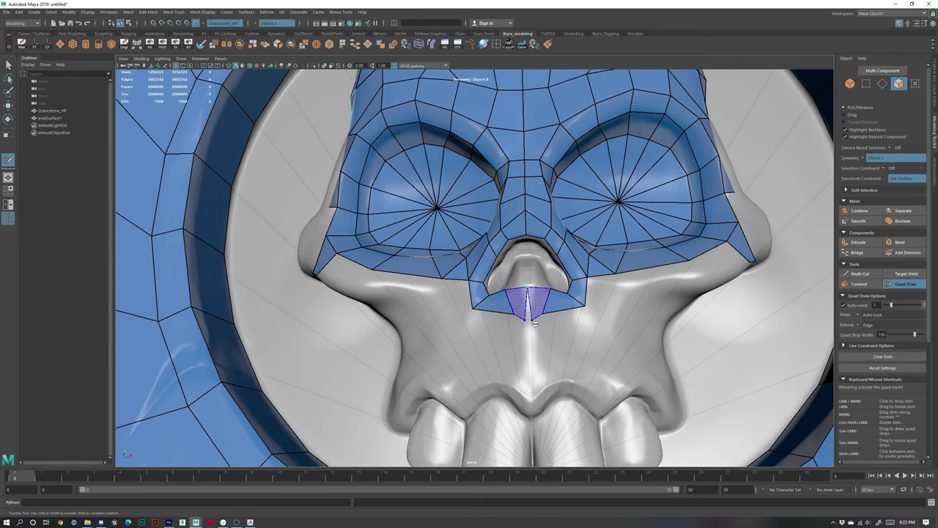
pyautogui.keyDown('shift'); pyautogui.click(538, 306); pyautogui.keyUp('shift')
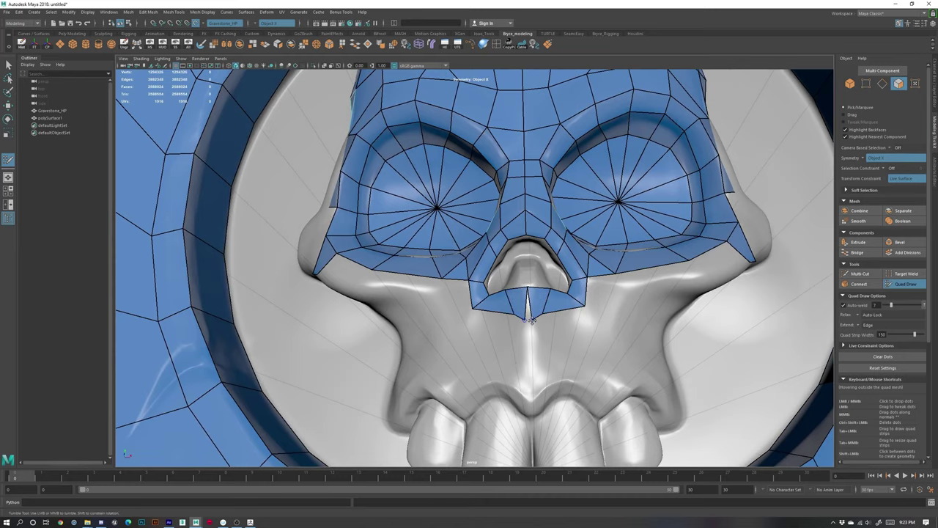
pyautogui.moveTo(532, 321); pyautogui.dragTo(528, 318)
pyautogui.keyDown('alt'); pyautogui.moveTo(534, 286); pyautogui.dragTo(543, 309); pyautogui.keyUp('alt')
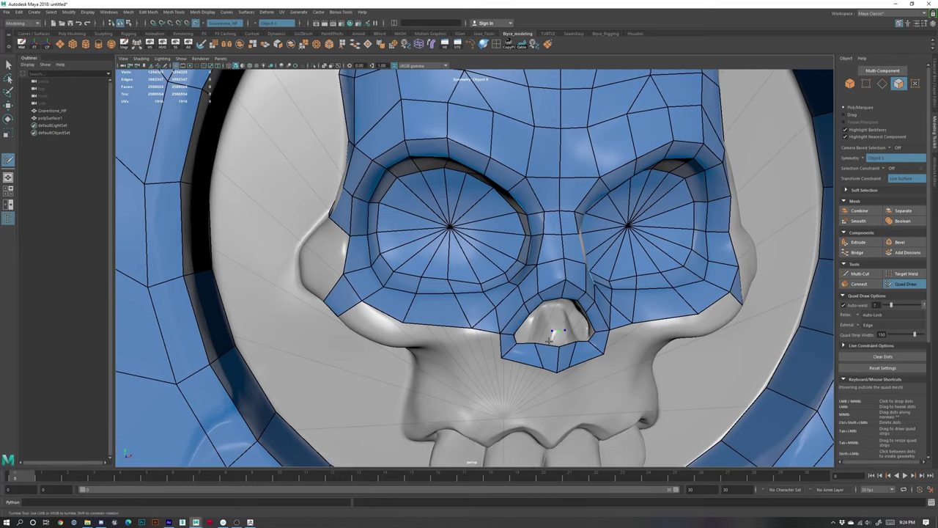
# - Build mirrored quads up the lower part of the central ridge inside the nose opening
pyautogui.keyDown('shift'); pyautogui.click(550, 340); pyautogui.keyUp('shift')
pyautogui.moveTo(536, 343); pyautogui.dragTo(544, 347)
pyautogui.click(541, 310)
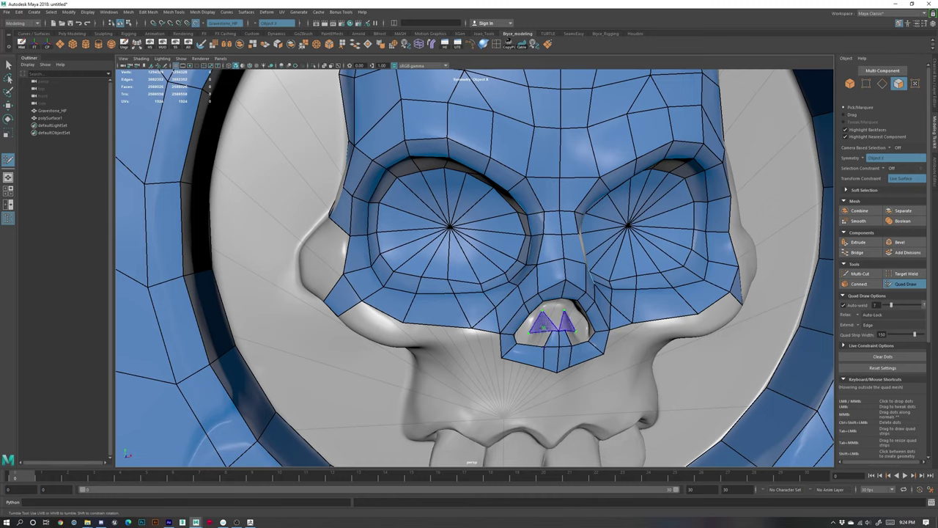
pyautogui.keyDown('shift'); pyautogui.click(548, 328); pyautogui.keyUp('shift')
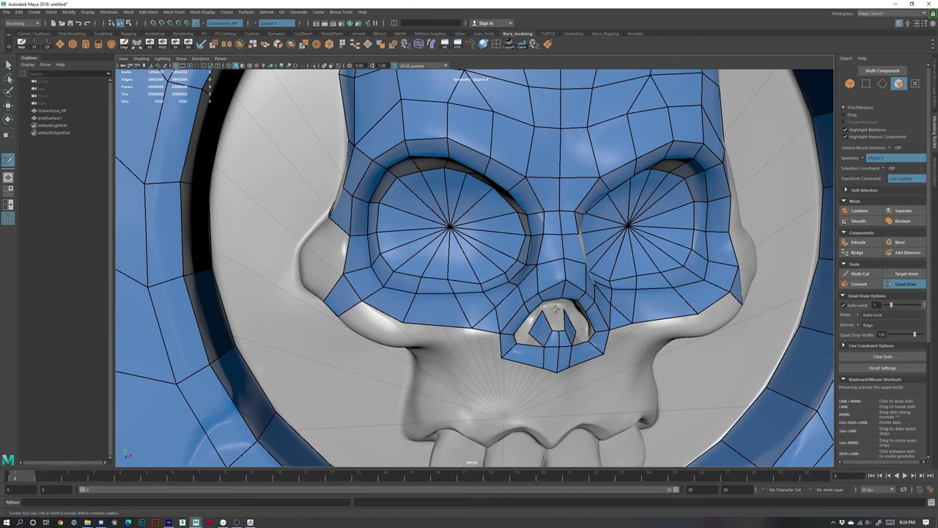
pyautogui.click(555, 310)
pyautogui.keyDown('alt'); pyautogui.moveTo(567, 334); pyautogui.dragTo(528, 215); pyautogui.keyUp('alt')
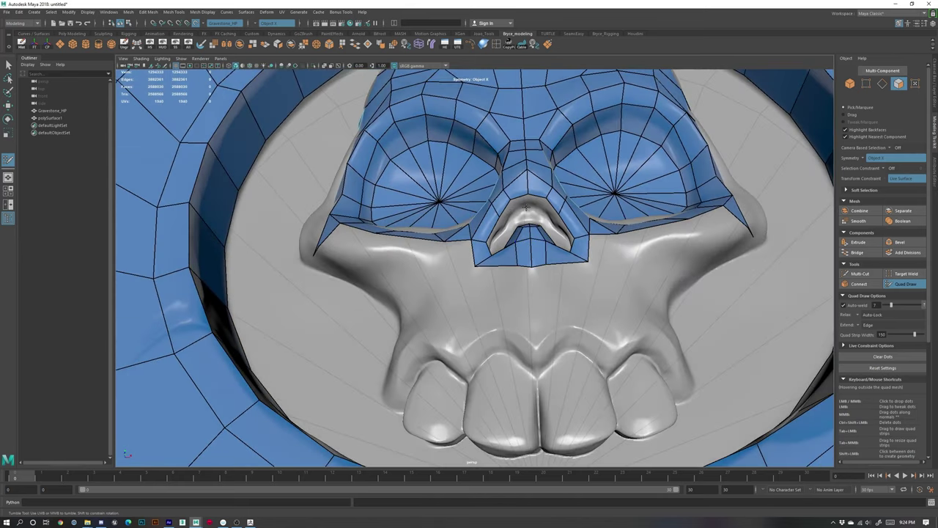
# - Extend the quads on the nose's central ridge up to the upper rim of the opening
pyautogui.click(536, 206)
pyautogui.keyDown('alt'); pyautogui.moveTo(534, 225); pyautogui.dragTo(533, 270); pyautogui.keyUp('alt')
pyautogui.keyDown('alt'); pyautogui.moveTo(532, 270); pyautogui.dragTo(544, 266, button='right'); pyautogui.keyUp('alt')
pyautogui.keyDown('alt'); pyautogui.moveTo(544, 265); pyautogui.dragTo(531, 234); pyautogui.keyUp('alt')
pyautogui.keyDown('alt'); pyautogui.moveTo(531, 235); pyautogui.dragTo(544, 234, button='right'); pyautogui.keyUp('alt')
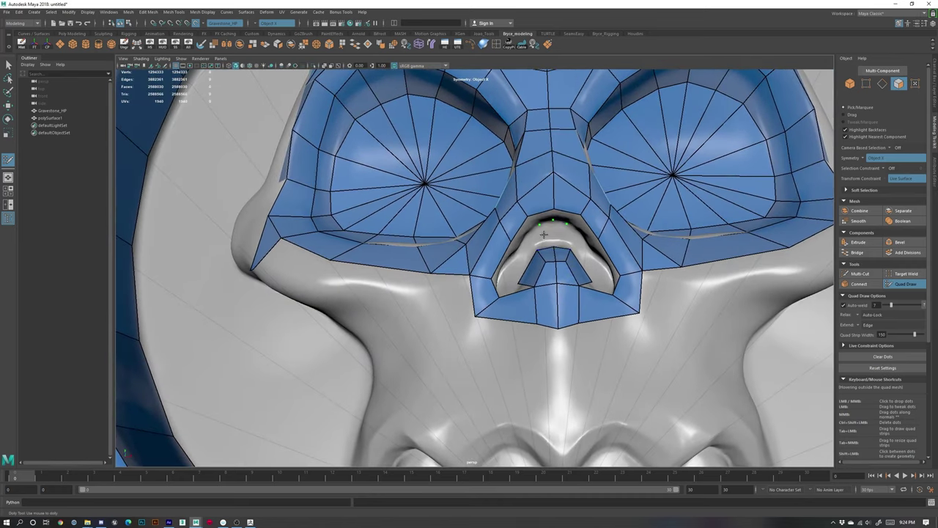
pyautogui.keyDown('shift'); pyautogui.click(547, 236); pyautogui.keyUp('shift')
pyautogui.keyDown('alt'); pyautogui.moveTo(547, 235); pyautogui.dragTo(506, 236); pyautogui.keyUp('alt')
pyautogui.keyDown('shift'); pyautogui.click(539, 137); pyautogui.keyUp('shift')
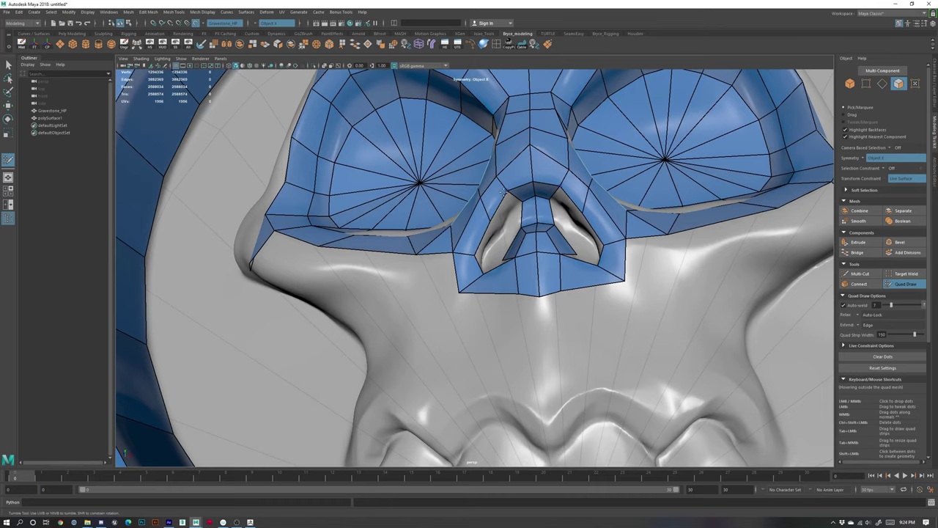
# - Fill the lower corners and outer side walls of both nostrils with mirrored quads
pyautogui.keyDown('alt'); pyautogui.moveTo(504, 194); pyautogui.dragTo(494, 322); pyautogui.keyUp('alt')
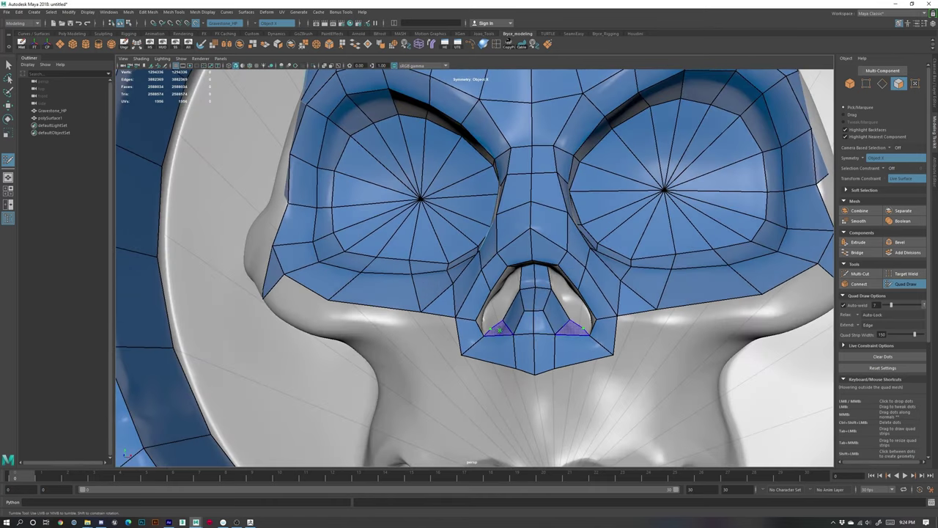
pyautogui.keyDown('shift'); pyautogui.click(501, 327); pyautogui.keyUp('shift')
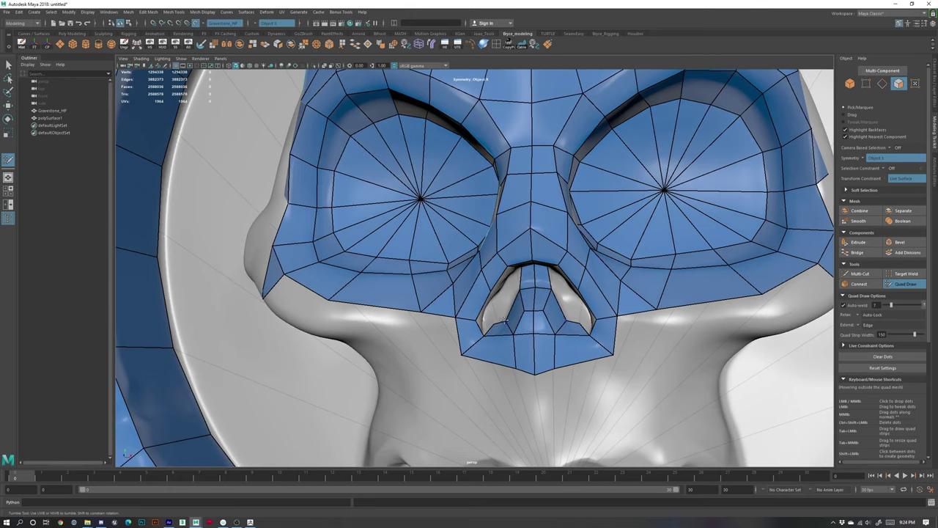
pyautogui.keyDown('alt'); pyautogui.moveTo(483, 326); pyautogui.dragTo(448, 313); pyautogui.keyUp('alt')
pyautogui.keyDown('shift'); pyautogui.click(445, 317); pyautogui.keyUp('shift')
pyautogui.keyDown('shift'); pyautogui.click(443, 302); pyautogui.keyUp('shift')
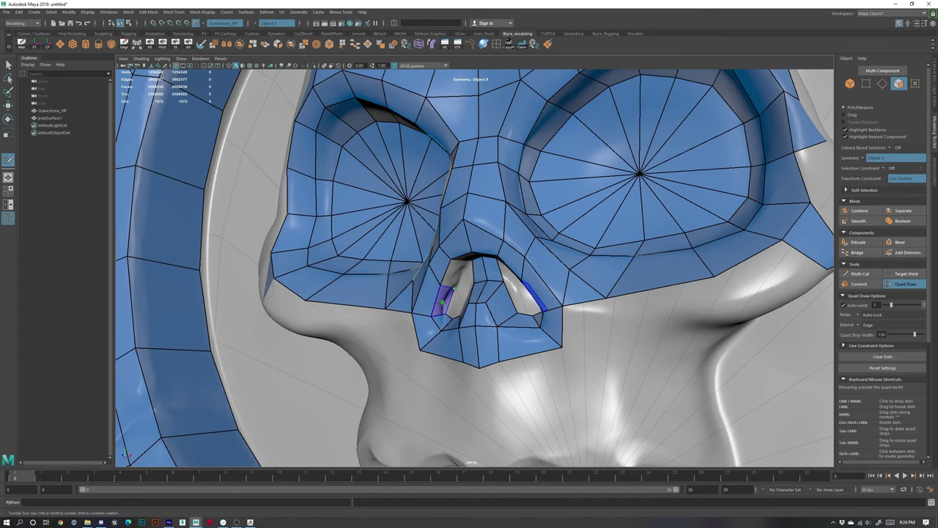
pyautogui.keyDown('shift'); pyautogui.click(453, 272); pyautogui.keyUp('shift')
pyautogui.keyDown('alt'); pyautogui.moveTo(470, 282); pyautogui.dragTo(503, 267); pyautogui.keyUp('alt')
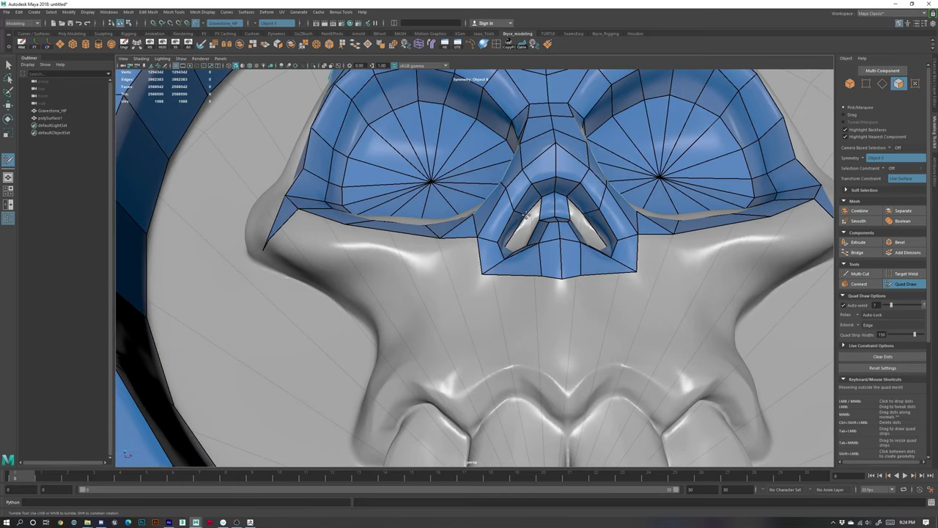
# - Fill the inner side of each nostril with a mirrored quad beside the central ridge
pyautogui.scroll(-4, 524, 221)
pyautogui.moveTo(565, 246)
pyautogui.keyDown('alt'); pyautogui.mouseDown()
pyautogui.moveTo(568, 276)
pyautogui.moveTo(539, 260)
pyautogui.mouseUp(); pyautogui.keyUp('alt')
pyautogui.scroll(6, 567, 276)
pyautogui.scroll(3, 545, 263)
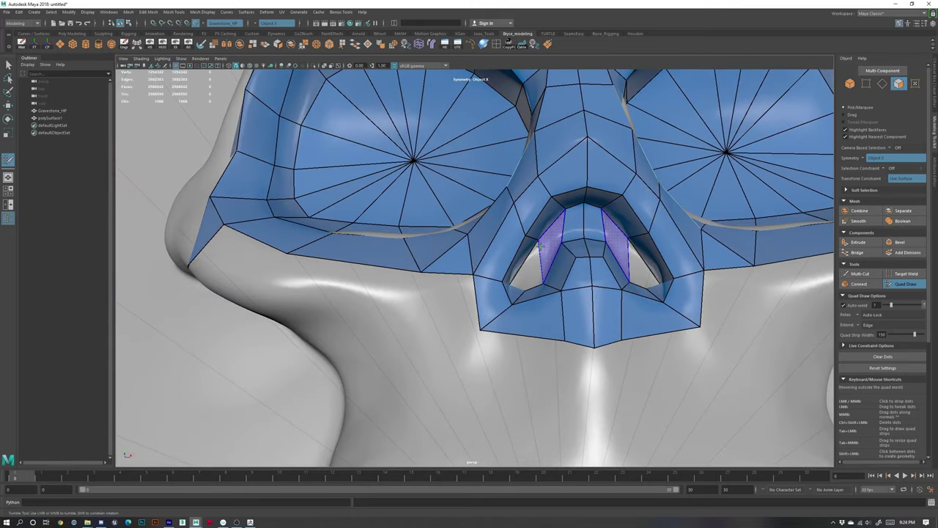
pyautogui.keyDown('shift'); pyautogui.click(543, 246); pyautogui.keyUp('shift')
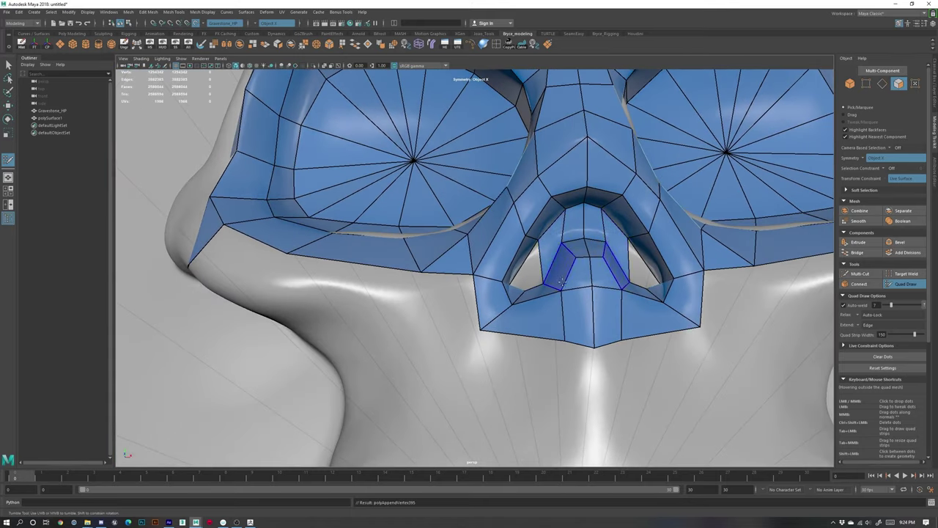
# - Close the remaining gap in each nostril with a mirrored quad joining the inner and outer walls
pyautogui.keyDown('alt'); pyautogui.moveTo(562, 282); pyautogui.dragTo(444, 374); pyautogui.keyUp('alt')
pyautogui.keyDown('alt'); pyautogui.moveTo(442, 381); pyautogui.dragTo(492, 299, button='middle'); pyautogui.keyUp('alt')
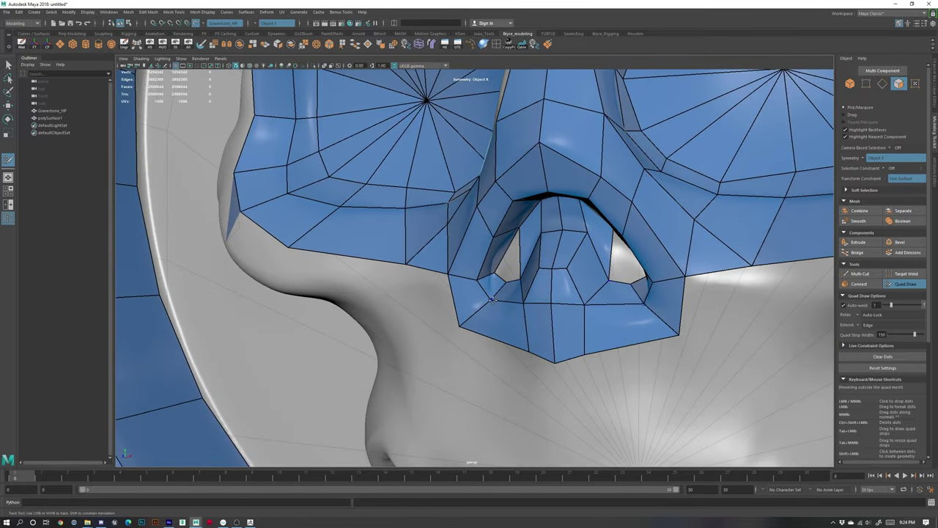
pyautogui.moveTo(493, 300)
pyautogui.mouseDown()
pyautogui.moveTo(505, 288)
pyautogui.moveTo(502, 295)
pyautogui.moveTo(494, 276)
pyautogui.moveTo(530, 287)
pyautogui.mouseUp()
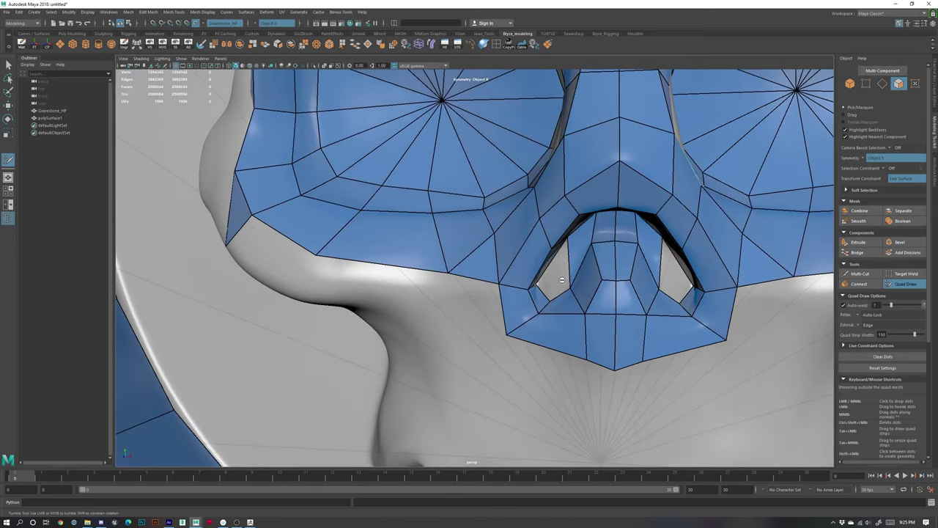
pyautogui.keyDown('alt'); pyautogui.moveTo(678, 274); pyautogui.dragTo(684, 253); pyautogui.keyUp('alt')
pyautogui.keyDown('alt'); pyautogui.moveTo(685, 253); pyautogui.dragTo(551, 293, button='middle'); pyautogui.keyUp('alt')
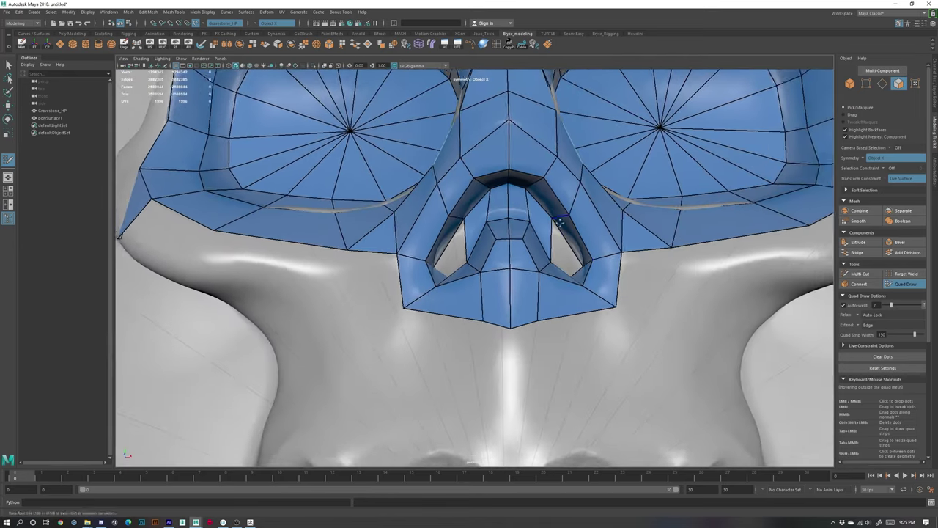
pyautogui.keyDown('alt'); pyautogui.moveTo(551, 294); pyautogui.dragTo(597, 242, button='right'); pyautogui.keyUp('alt')
pyautogui.moveTo(594, 197)
pyautogui.mouseDown()
pyautogui.moveTo(629, 367)
pyautogui.moveTo(623, 403)
pyautogui.moveTo(579, 315)
pyautogui.mouseUp()
pyautogui.keyDown('alt'); pyautogui.moveTo(579, 315); pyautogui.dragTo(547, 282, button='middle'); pyautogui.keyUp('alt')
pyautogui.moveTo(547, 281)
pyautogui.keyDown('alt'); pyautogui.mouseDown()
pyautogui.moveTo(605, 311)
pyautogui.moveTo(623, 275)
pyautogui.moveTo(576, 271)
pyautogui.mouseUp(); pyautogui.keyUp('alt')
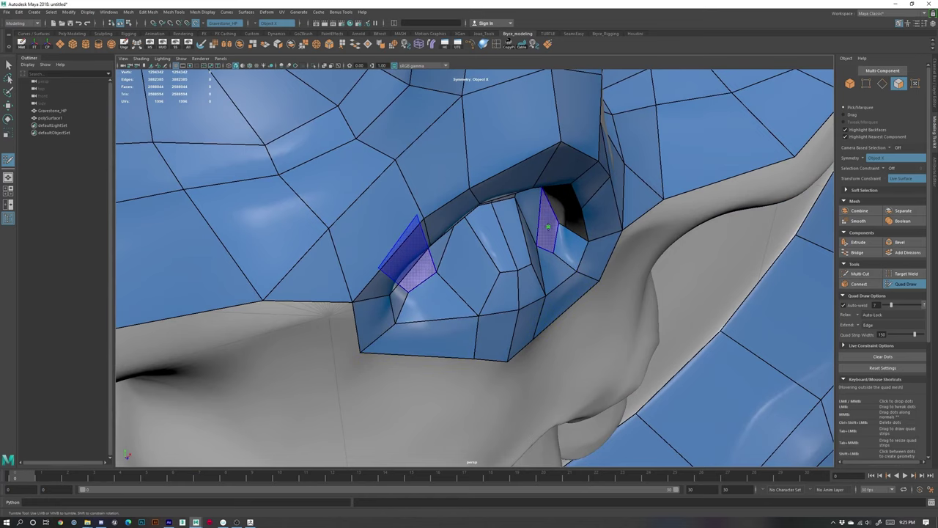
pyautogui.keyDown('shift'); pyautogui.click(550, 226); pyautogui.keyUp('shift')
# - Add mirrored quads from the lower edge of the nose down to the gum line above the front teeth
pyautogui.scroll(-10, 668, 329)
pyautogui.keyDown('alt'); pyautogui.moveTo(669, 329); pyautogui.dragTo(554, 284); pyautogui.keyUp('alt')
pyautogui.scroll(3, 553, 283)
pyautogui.scroll(2, 554, 284)
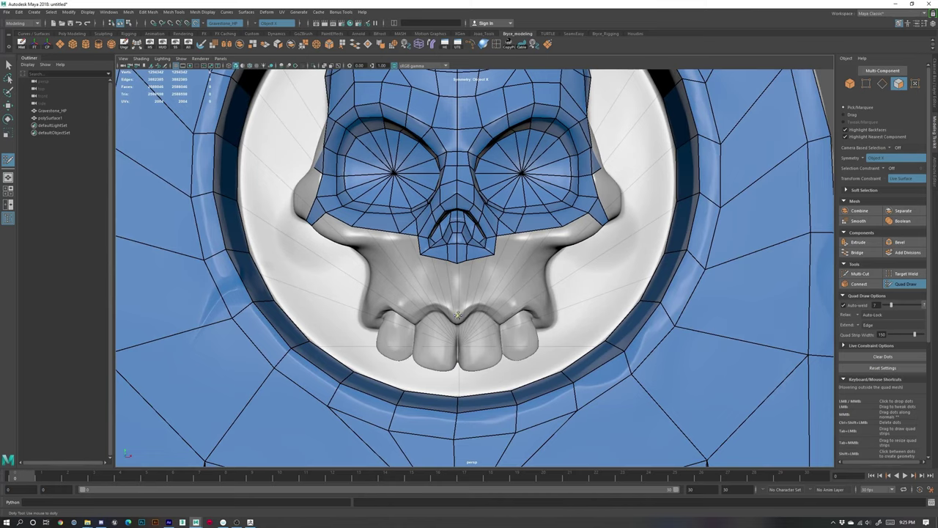
pyautogui.keyDown('shift'); pyautogui.click(463, 294); pyautogui.keyUp('shift')
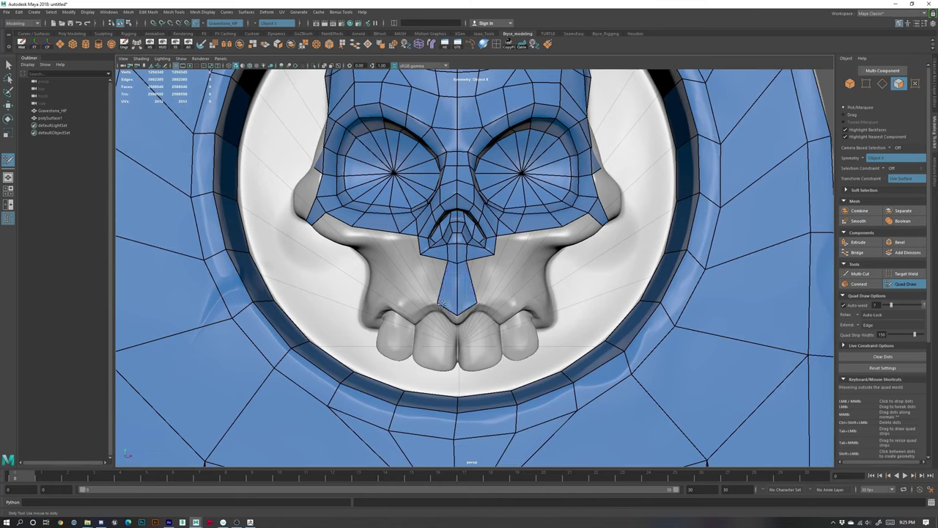
pyautogui.moveTo(439, 302); pyautogui.dragTo(442, 301)
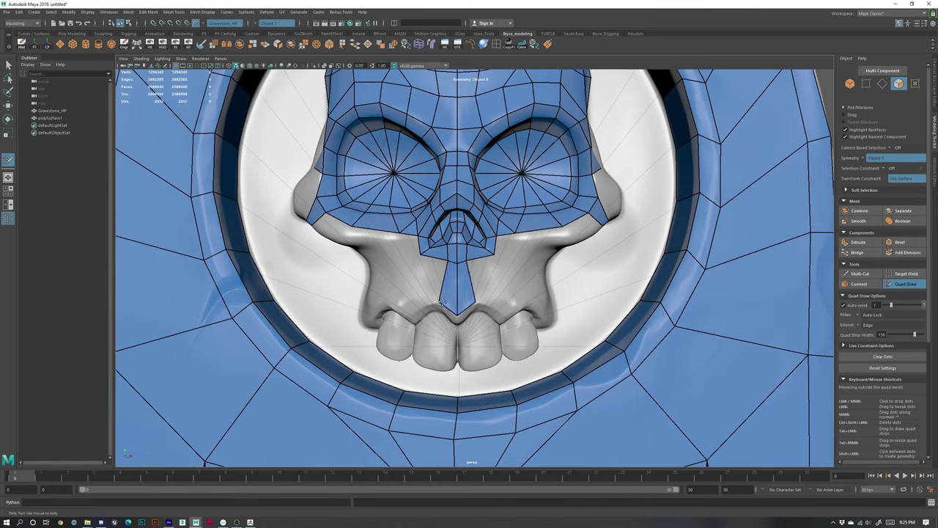
pyautogui.keyDown('shift'); pyautogui.click(482, 282); pyautogui.keyUp('shift')
# - Extend the upper jaw quads outward along the gum line and around both sides of the jaw
pyautogui.keyDown('alt'); pyautogui.moveTo(512, 290); pyautogui.dragTo(521, 314); pyautogui.keyUp('alt')
pyautogui.click(504, 269)
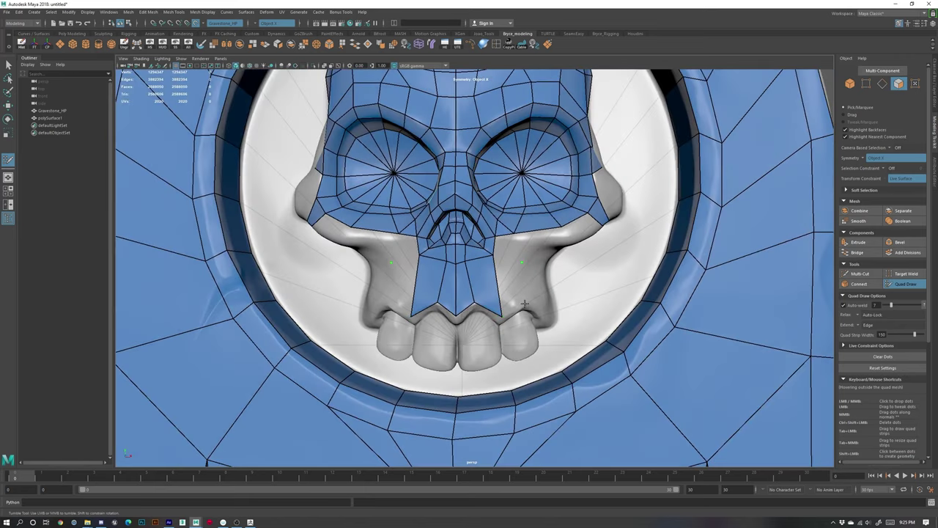
pyautogui.keyDown('shift'); pyautogui.click(522, 293); pyautogui.keyUp('shift')
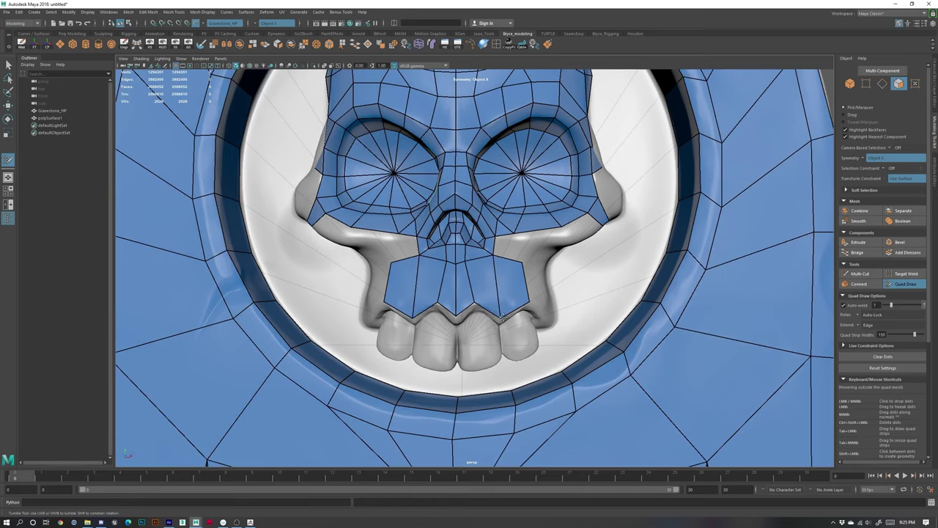
pyautogui.keyDown('alt'); pyautogui.moveTo(504, 316); pyautogui.dragTo(502, 283); pyautogui.keyUp('alt')
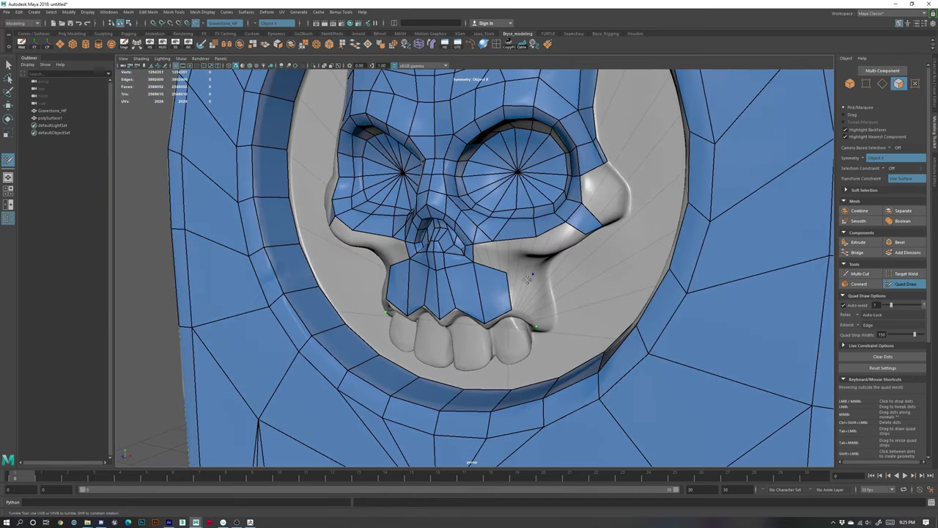
pyautogui.keyDown('shift'); pyautogui.click(529, 289); pyautogui.keyUp('shift')
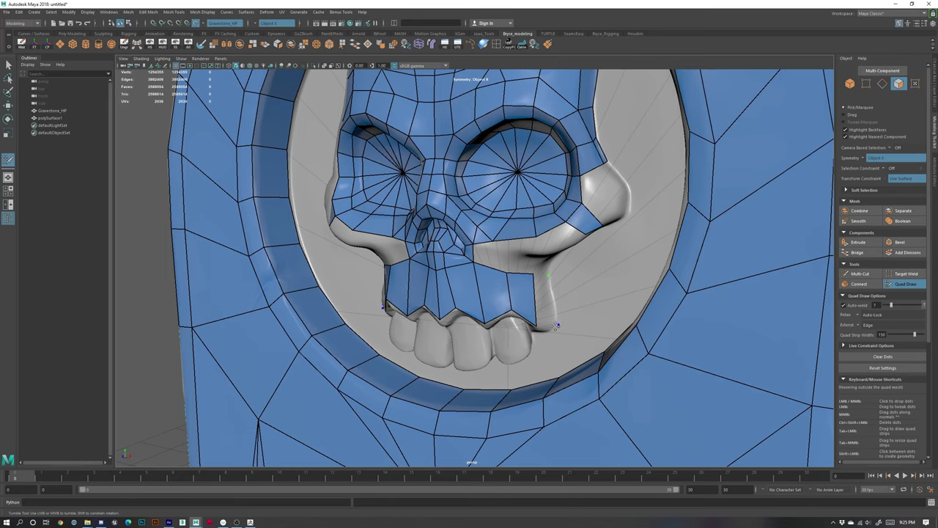
pyautogui.keyDown('shift'); pyautogui.click(545, 301); pyautogui.keyUp('shift')
pyautogui.keyDown('alt'); pyautogui.moveTo(574, 305); pyautogui.dragTo(481, 308); pyautogui.keyUp('alt')
pyautogui.keyDown('ctrl'); pyautogui.click(442, 291); pyautogui.keyUp('ctrl')
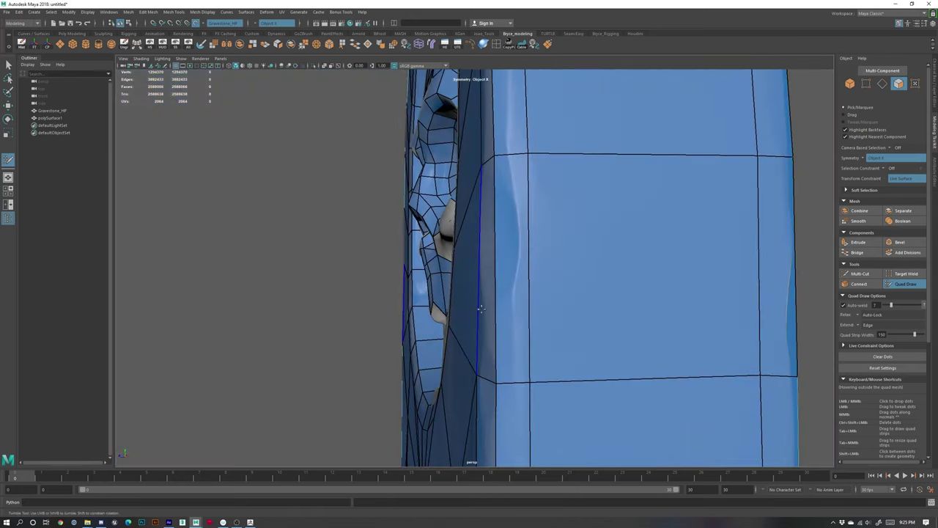
pyautogui.hotkey('ctrl', 'z')
# - Add a mirrored quad rising from the upper outer corner of the jaw toward the cheekbone and adjust its outer vertex
pyautogui.keyDown('alt'); pyautogui.moveTo(381, 325); pyautogui.dragTo(490, 321); pyautogui.keyUp('alt')
pyautogui.keyDown('alt'); pyautogui.moveTo(359, 283); pyautogui.dragTo(412, 278, button='right'); pyautogui.keyUp('alt')
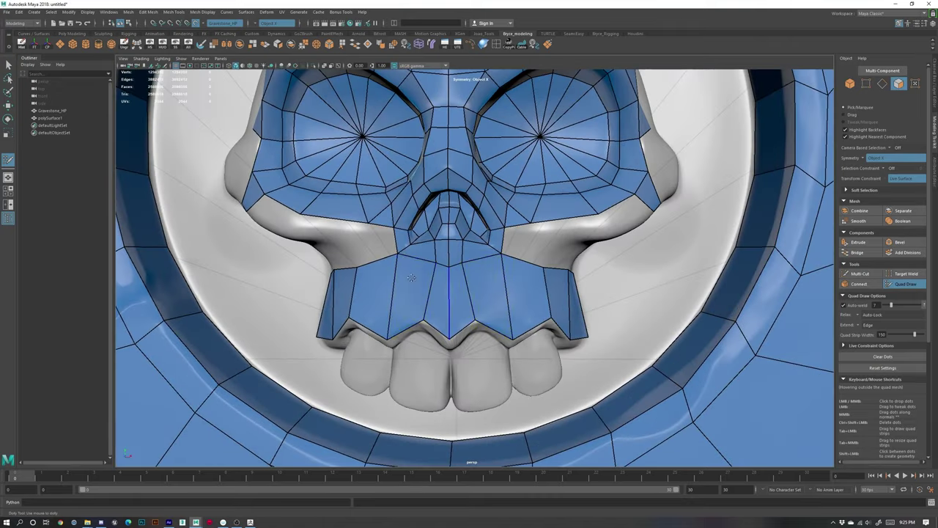
pyautogui.moveTo(411, 277)
pyautogui.keyDown('alt'); pyautogui.mouseDown()
pyautogui.moveTo(453, 262)
pyautogui.moveTo(456, 286)
pyautogui.mouseUp(); pyautogui.keyUp('alt')
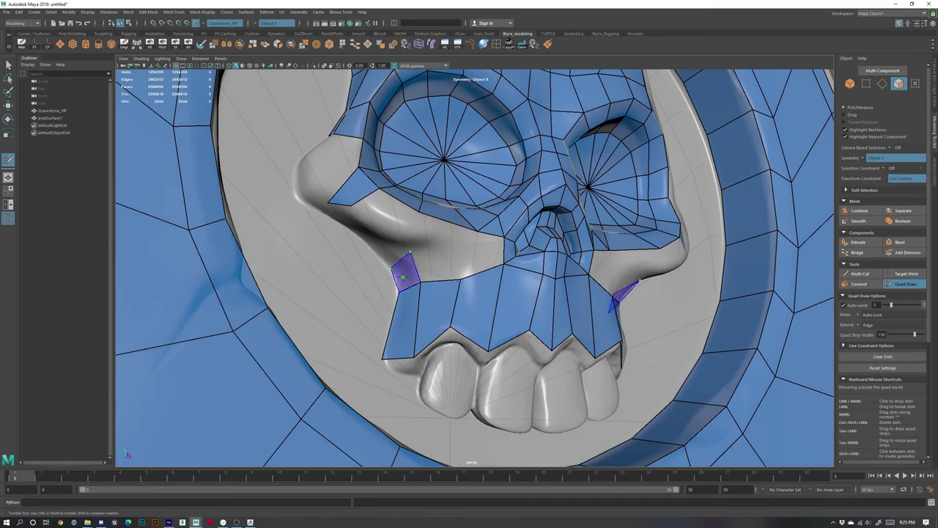
pyautogui.keyDown('shift'); pyautogui.click(407, 272); pyautogui.keyUp('shift')
pyautogui.moveTo(389, 268); pyautogui.dragTo(386, 267)
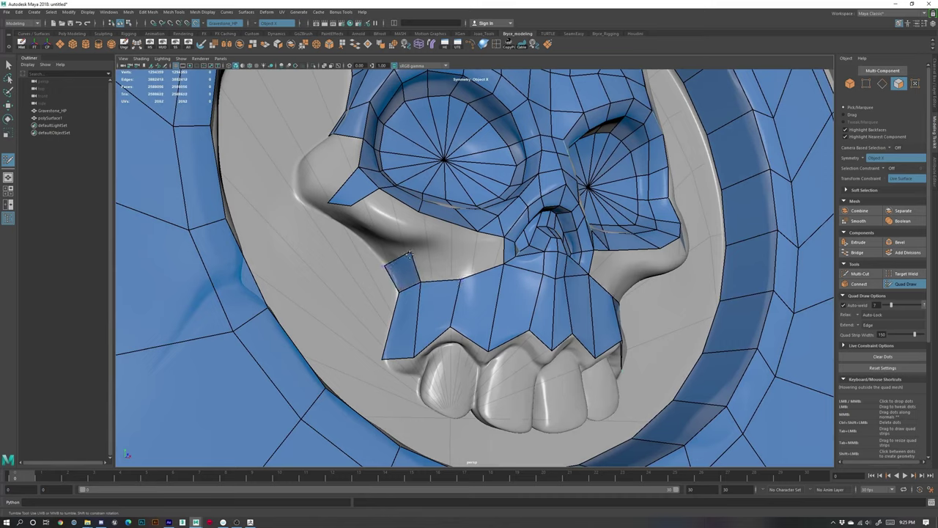
# - Add mirrored quads along the top edge of the upper jaw and fill the gap beside the nose up to the eye area
pyautogui.keyDown('shift'); pyautogui.click(434, 262); pyautogui.keyUp('shift')
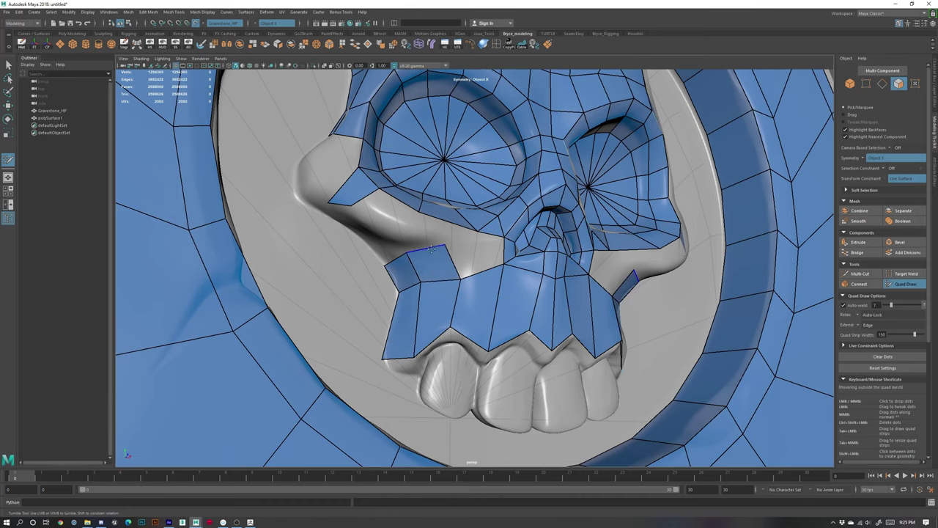
pyautogui.moveTo(444, 245); pyautogui.dragTo(464, 272)
pyautogui.click(459, 252)
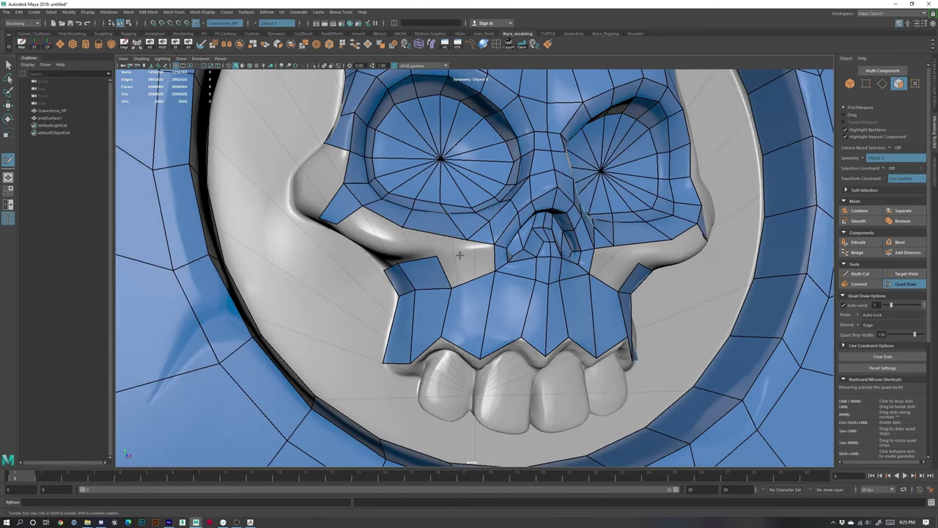
pyautogui.keyDown('shift'); pyautogui.click(481, 272); pyautogui.keyUp('shift')
pyautogui.hotkey('ctrl', 'z')
pyautogui.keyDown('shift'); pyautogui.click(480, 272); pyautogui.keyUp('shift')
pyautogui.moveTo(460, 254); pyautogui.dragTo(463, 253)
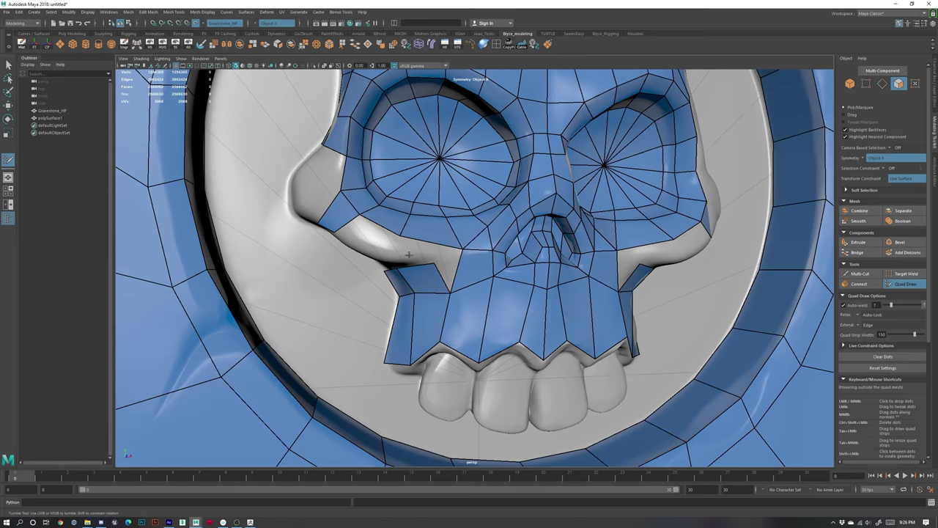
# - Extend mirrored quads along the cheekbone below the eye socket, fill in beside the jaw, and shift the gap's corner vertex toward the nose
pyautogui.keyDown('alt'); pyautogui.moveTo(317, 288); pyautogui.dragTo(358, 257); pyautogui.keyUp('alt')
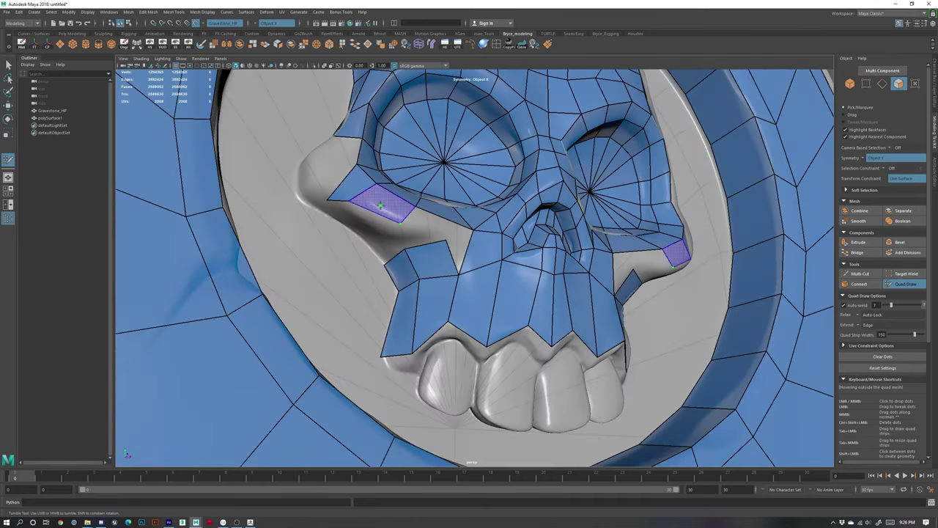
pyautogui.keyDown('shift'); pyautogui.click(380, 205); pyautogui.keyUp('shift')
pyautogui.keyDown('alt'); pyautogui.moveTo(432, 224); pyautogui.dragTo(413, 238); pyautogui.keyUp('alt')
pyautogui.keyDown('shift'); pyautogui.click(392, 249); pyautogui.keyUp('shift')
pyautogui.keyDown('ctrl'); pyautogui.keyDown('shift'); pyautogui.click(413, 238); pyautogui.keyUp('shift'); pyautogui.keyUp('ctrl')
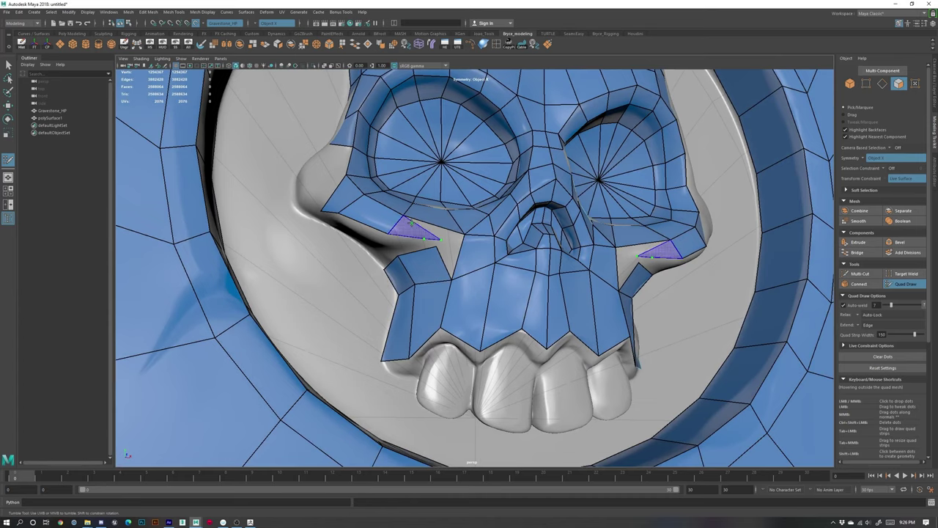
pyautogui.keyDown('alt'); pyautogui.moveTo(421, 238); pyautogui.dragTo(443, 261, button='right'); pyautogui.keyUp('alt')
pyautogui.keyDown('alt'); pyautogui.moveTo(442, 261); pyautogui.dragTo(456, 292); pyautogui.keyUp('alt')
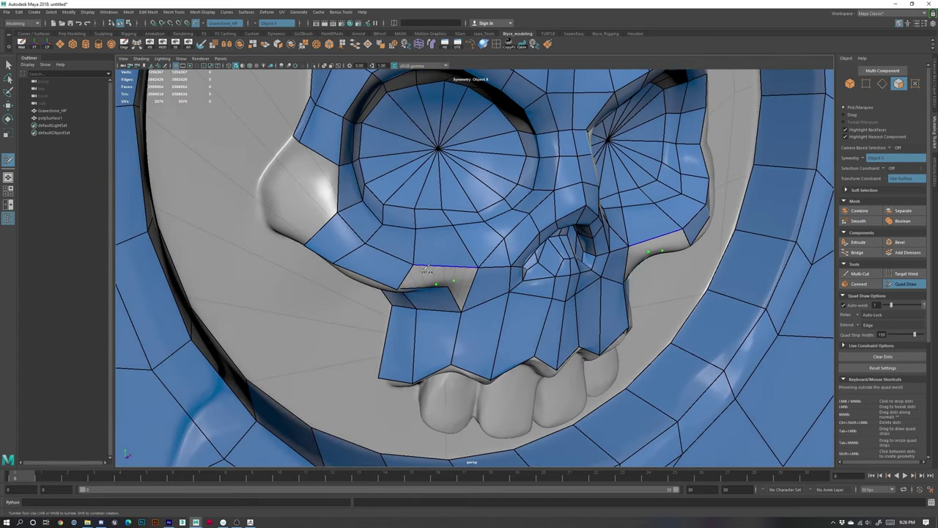
pyautogui.keyDown('alt'); pyautogui.moveTo(480, 290); pyautogui.dragTo(422, 254); pyautogui.keyUp('alt')
pyautogui.keyDown('shift'); pyautogui.click(422, 250); pyautogui.keyUp('shift')
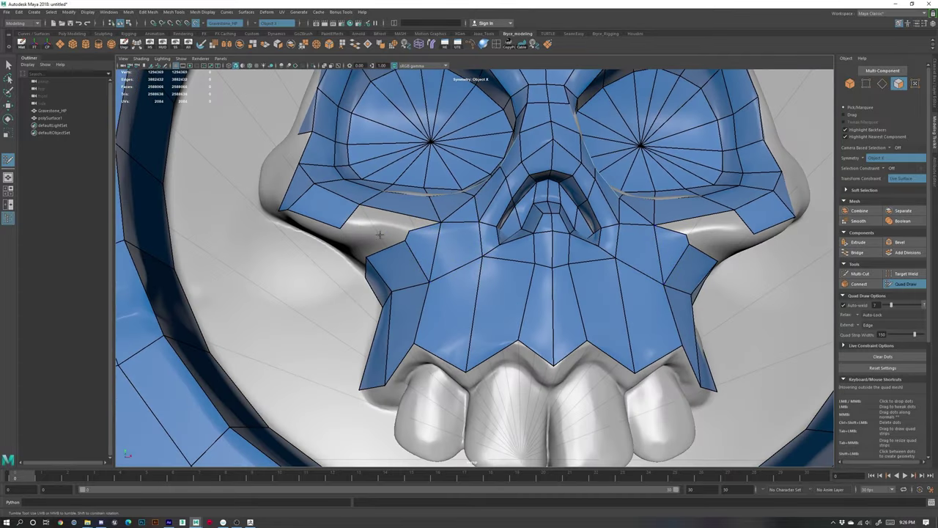
pyautogui.keyDown('alt'); pyautogui.moveTo(420, 230); pyautogui.dragTo(404, 243); pyautogui.keyUp('alt')
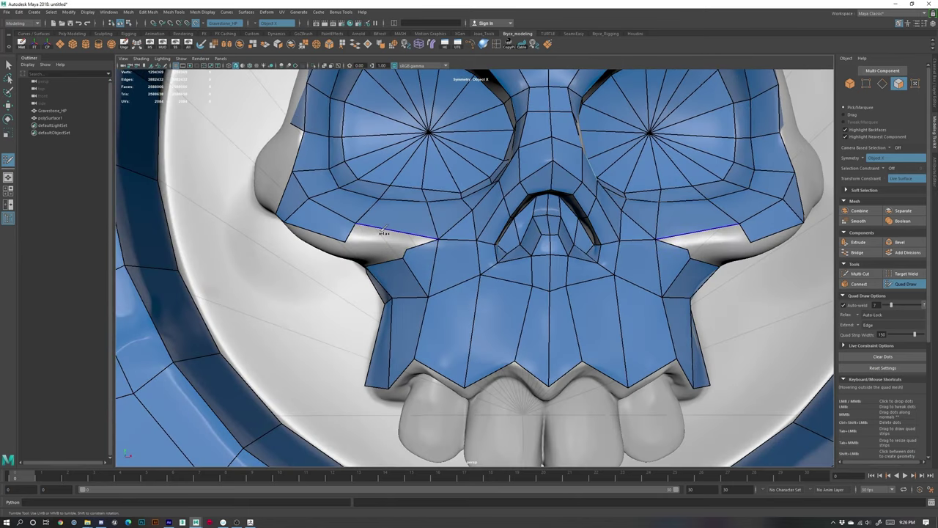
pyautogui.moveTo(357, 227); pyautogui.dragTo(375, 228)
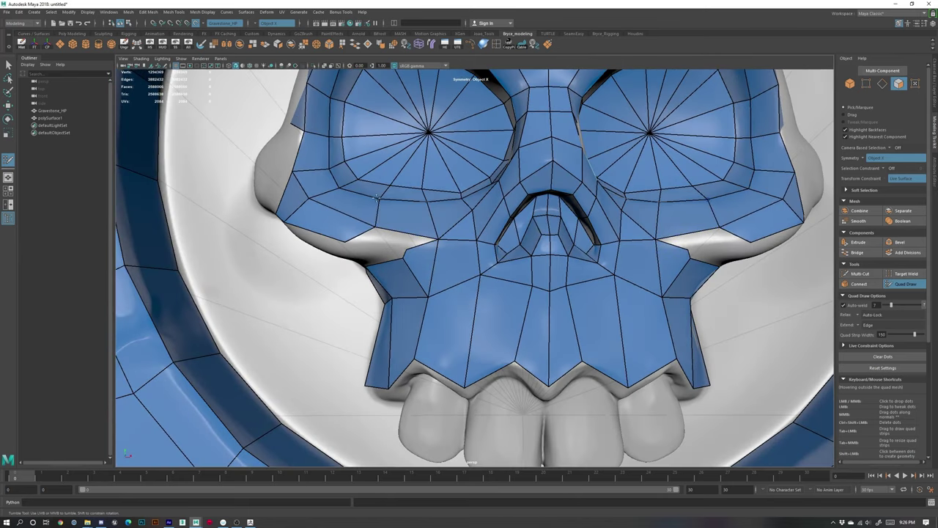
# - Delete the lower cheekbone faces below the eye and rebuild them as a row of mirrored quads following the socket
pyautogui.keyDown('alt'); pyautogui.moveTo(431, 265); pyautogui.dragTo(352, 246); pyautogui.keyUp('alt')
pyautogui.keyDown('ctrl'); pyautogui.keyDown('shift'); pyautogui.click(350, 251); pyautogui.keyUp('shift'); pyautogui.keyUp('ctrl')
pyautogui.keyDown('ctrl'); pyautogui.keyDown('shift'); pyautogui.click(344, 265); pyautogui.keyUp('shift'); pyautogui.keyUp('ctrl')
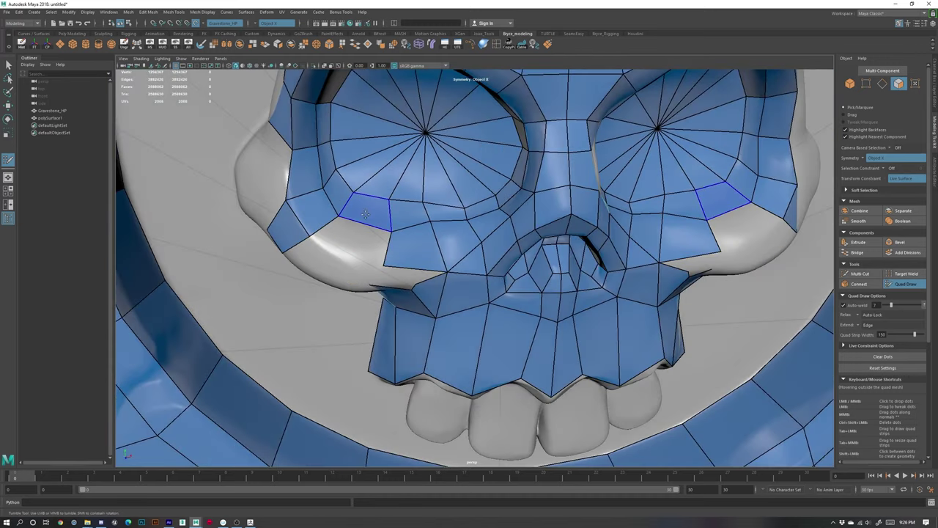
pyautogui.keyDown('ctrl'); pyautogui.keyDown('shift'); pyautogui.click(368, 216); pyautogui.keyUp('shift'); pyautogui.keyUp('ctrl')
pyautogui.hotkey('ctrl', 'z')
pyautogui.click(350, 252)
pyautogui.keyDown('shift'); pyautogui.click(367, 242); pyautogui.keyUp('shift')
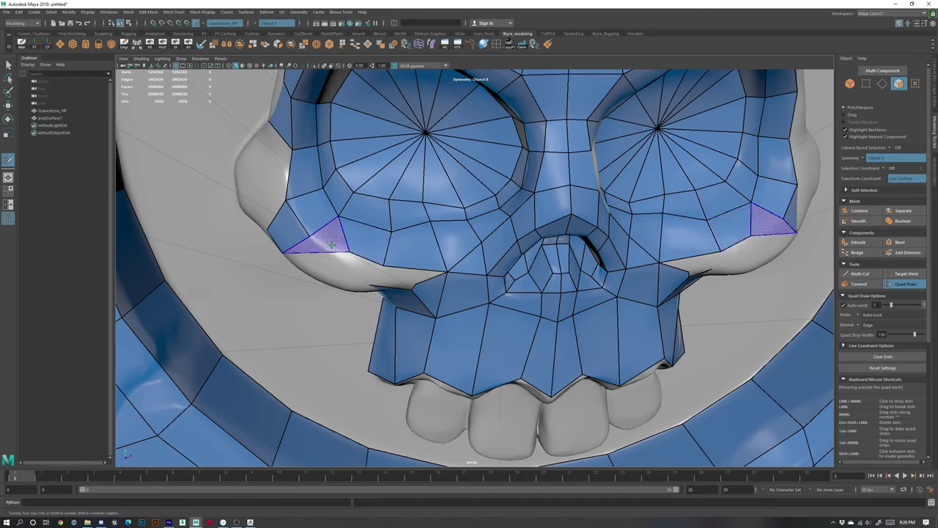
pyautogui.click(334, 250)
pyautogui.keyDown('shift'); pyautogui.click(333, 237); pyautogui.keyUp('shift')
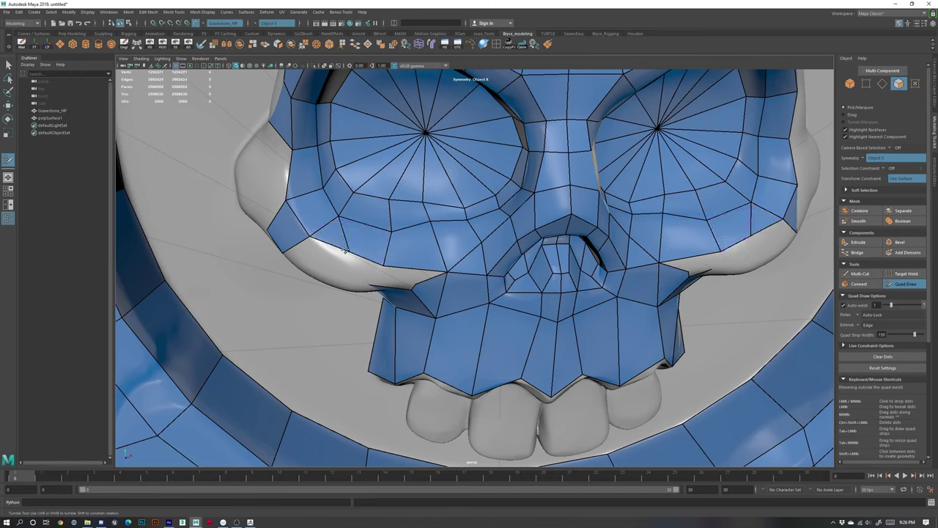
# - Add a second row of mirrored quads along the cheekbone's lower edge and adjust the vertices at its outer corner
pyautogui.moveTo(348, 252); pyautogui.dragTo(383, 250)
pyautogui.keyDown('shift'); pyautogui.click(320, 224); pyautogui.keyUp('shift')
pyautogui.click(383, 247)
pyautogui.hotkey('ctrl', 'z')
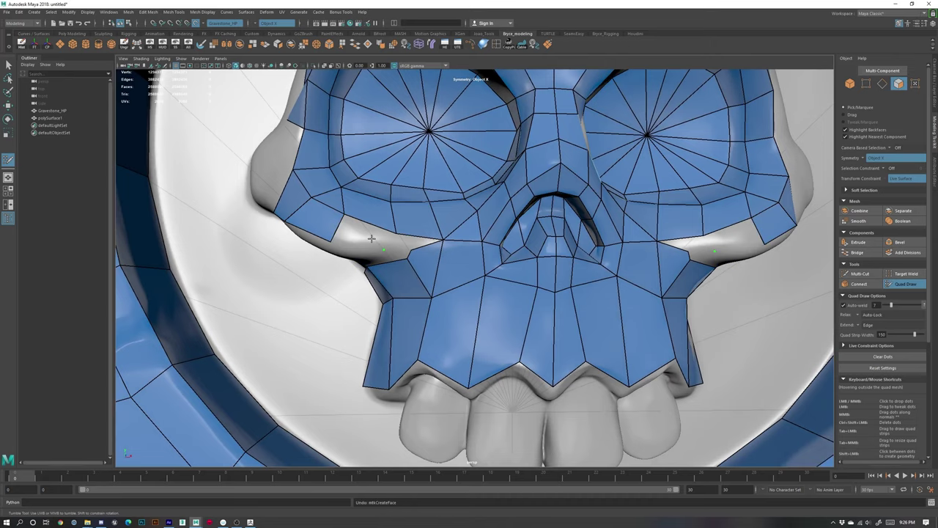
pyautogui.keyDown('alt'); pyautogui.moveTo(409, 230); pyautogui.dragTo(436, 256); pyautogui.keyUp('alt')
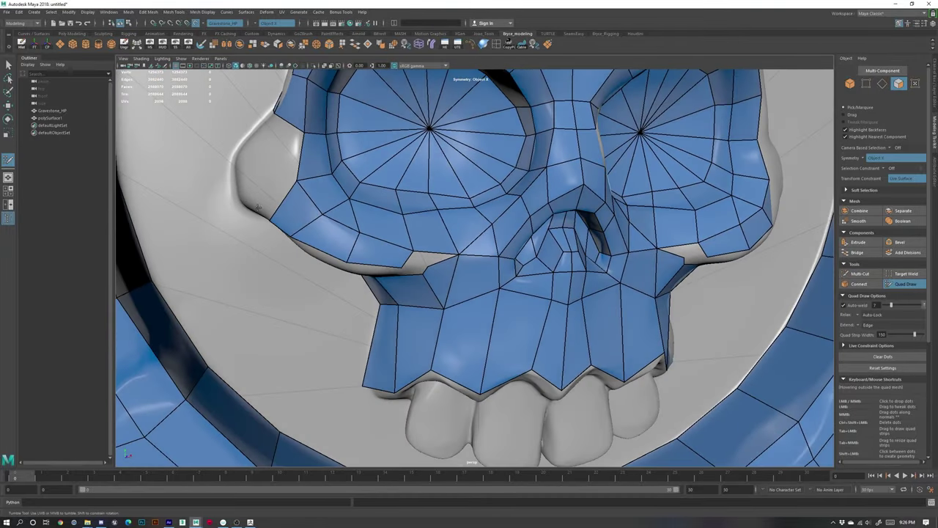
pyautogui.hotkey('ctrl', 'z')
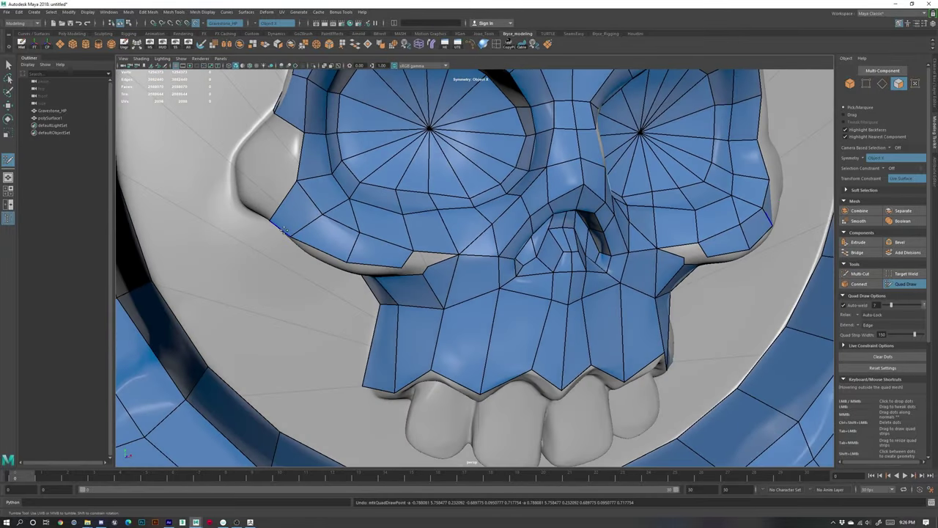
pyautogui.moveTo(282, 231)
pyautogui.mouseDown()
pyautogui.moveTo(290, 217)
pyautogui.moveTo(278, 205)
pyautogui.moveTo(305, 233)
pyautogui.mouseUp()
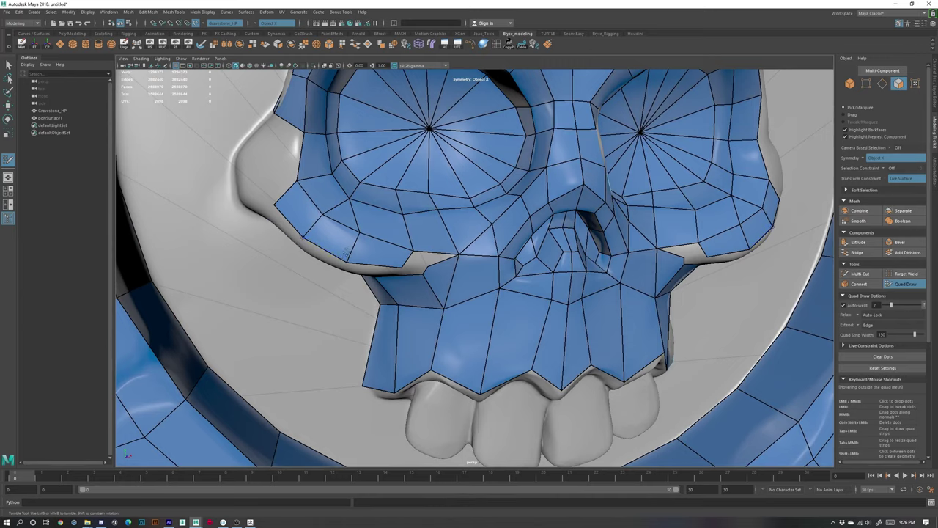
# - Close the gap between the cheekbone and the upper jaw with mirrored faces and adjust the vertex at their junction
pyautogui.keyDown('alt'); pyautogui.moveTo(346, 252); pyautogui.dragTo(64, 104, button='right'); pyautogui.keyUp('alt')
pyautogui.keyDown('alt'); pyautogui.moveTo(634, 307); pyautogui.dragTo(568, 295); pyautogui.keyUp('alt')
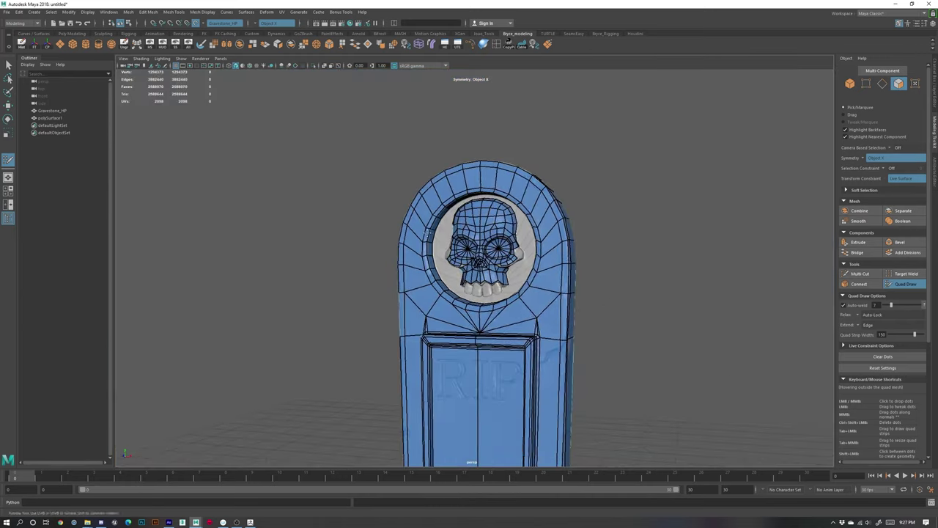
pyautogui.keyDown('alt'); pyautogui.moveTo(480, 280); pyautogui.dragTo(711, 329, button='right'); pyautogui.keyUp('alt')
pyautogui.keyDown('alt'); pyautogui.moveTo(506, 319); pyautogui.dragTo(493, 296, button='middle'); pyautogui.keyUp('alt')
pyautogui.keyDown('alt'); pyautogui.moveTo(476, 290); pyautogui.dragTo(597, 306, button='right'); pyautogui.keyUp('alt')
pyautogui.scroll(3, 597, 305)
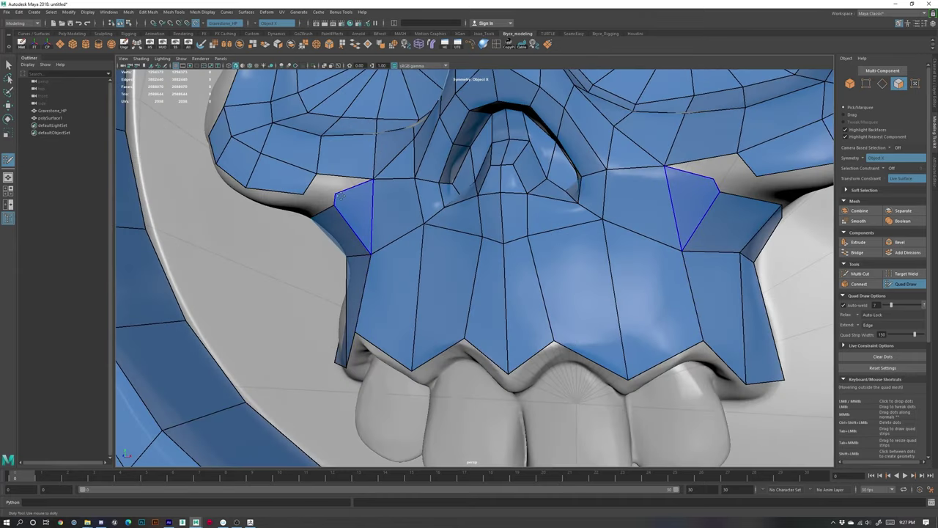
pyautogui.hotkey('ctrl', 'z')
pyautogui.moveTo(335, 193); pyautogui.dragTo(333, 198)
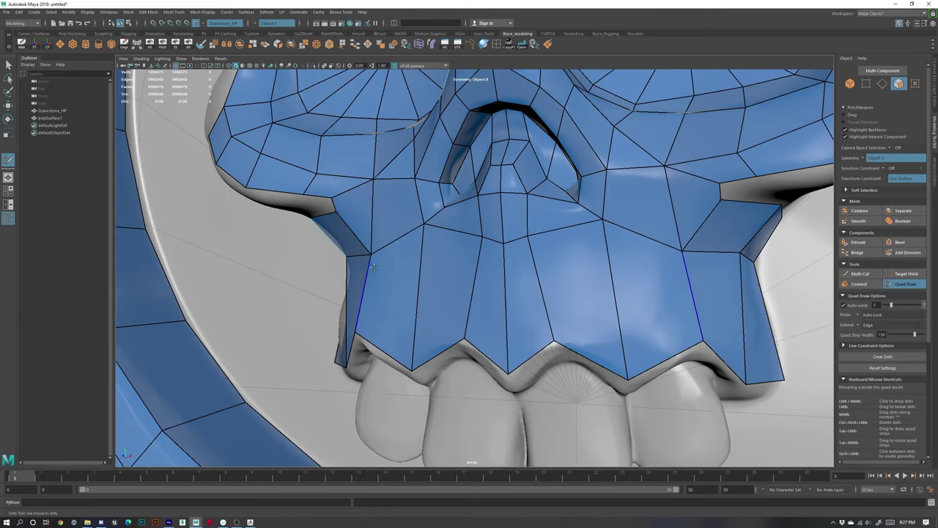
# - Extend the cheekbone outward with two mirrored quads around its outer end and adjust their upper vertices
pyautogui.keyDown('alt'); pyautogui.moveTo(374, 268); pyautogui.dragTo(342, 239, button='right'); pyautogui.keyUp('alt')
pyautogui.keyDown('alt'); pyautogui.moveTo(341, 239); pyautogui.dragTo(297, 340); pyautogui.keyUp('alt')
pyautogui.keyDown('alt'); pyautogui.moveTo(411, 294); pyautogui.dragTo(344, 271, button='right'); pyautogui.keyUp('alt')
pyautogui.keyDown('alt'); pyautogui.moveTo(344, 271); pyautogui.dragTo(317, 270); pyautogui.keyUp('alt')
pyautogui.moveTo(359, 258)
pyautogui.keyDown('alt'); pyautogui.mouseDown(button='right')
pyautogui.moveTo(426, 268)
pyautogui.moveTo(370, 256)
pyautogui.mouseUp(button='right'); pyautogui.keyUp('alt')
pyautogui.keyDown('alt'); pyautogui.moveTo(371, 256); pyautogui.dragTo(433, 276); pyautogui.keyUp('alt')
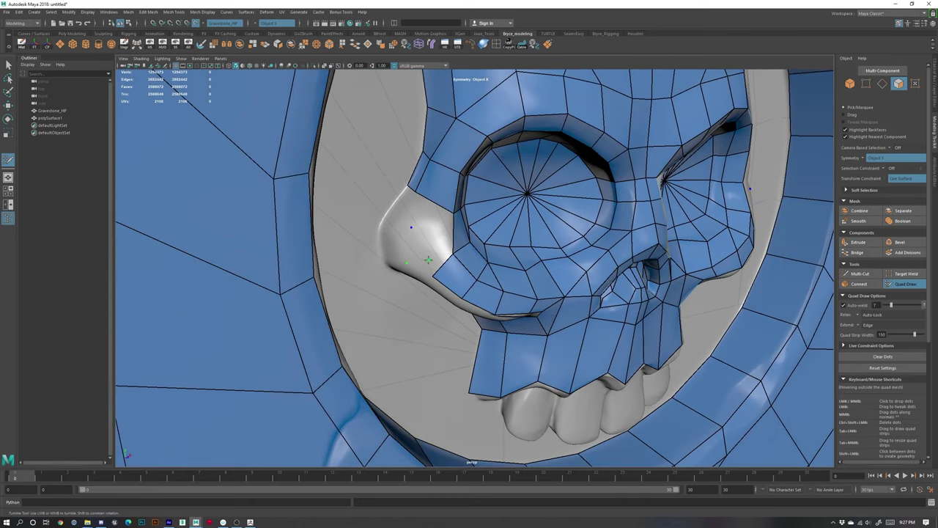
pyautogui.keyDown('shift'); pyautogui.click(428, 258); pyautogui.keyUp('shift')
pyautogui.moveTo(412, 228); pyautogui.dragTo(412, 242)
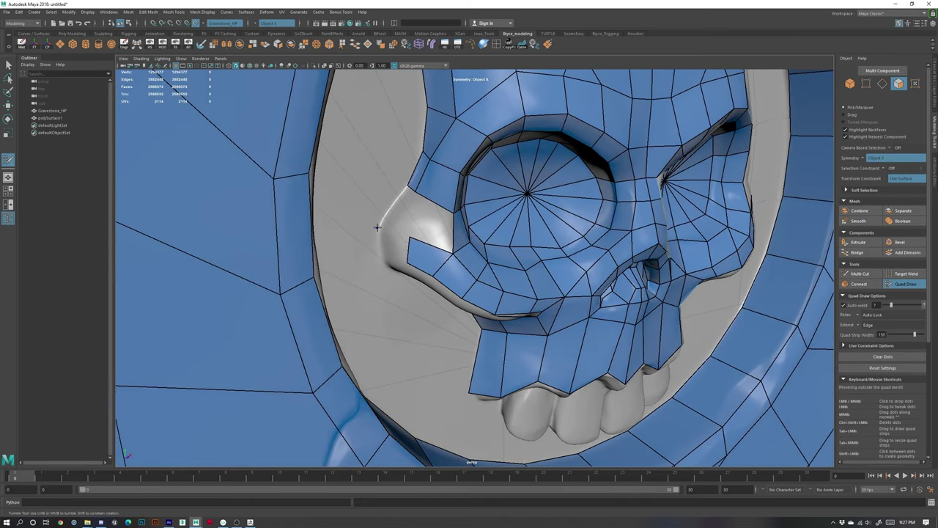
pyautogui.keyDown('shift'); pyautogui.click(389, 247); pyautogui.keyUp('shift')
pyautogui.moveTo(378, 225); pyautogui.dragTo(378, 230)
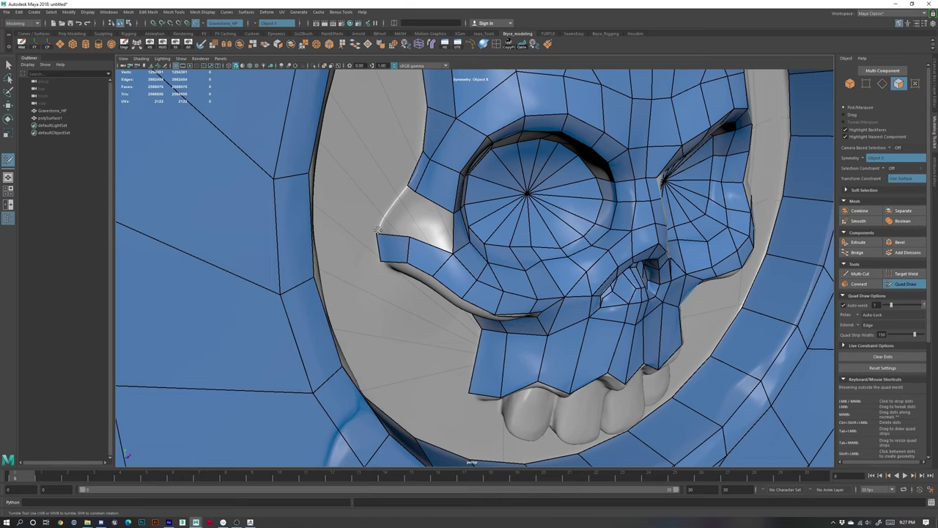
# - Insert a mirrored edge loop through the brow faces above and around the outside of the eye sockets
pyautogui.keyDown('alt'); pyautogui.moveTo(494, 257); pyautogui.dragTo(460, 189); pyautogui.keyUp('alt')
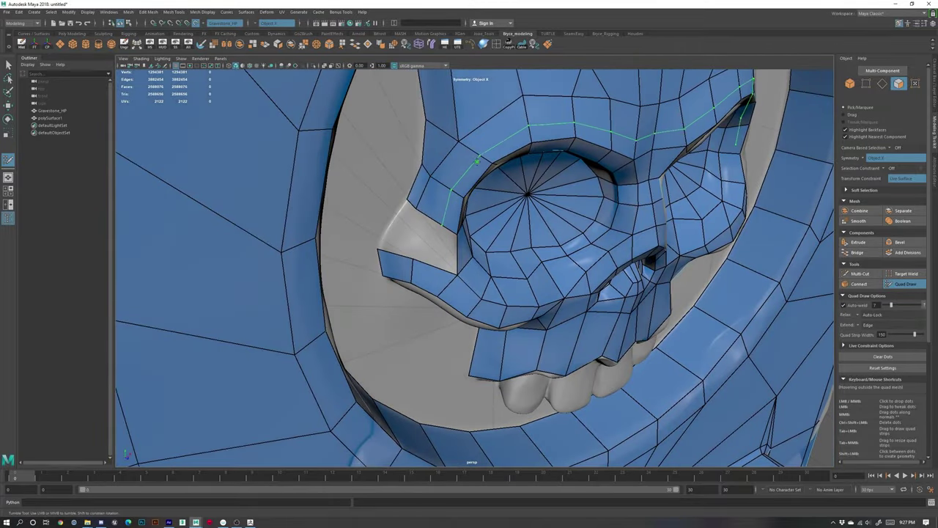
pyautogui.keyDown('ctrl'); pyautogui.click(479, 150); pyautogui.keyUp('ctrl')
pyautogui.keyDown('alt'); pyautogui.moveTo(606, 242); pyautogui.dragTo(551, 241, button='right'); pyautogui.keyUp('alt')
pyautogui.moveTo(551, 240)
pyautogui.keyDown('alt'); pyautogui.mouseDown()
pyautogui.moveTo(415, 243)
pyautogui.moveTo(477, 226)
pyautogui.moveTo(564, 226)
pyautogui.mouseUp(); pyautogui.keyUp('alt')
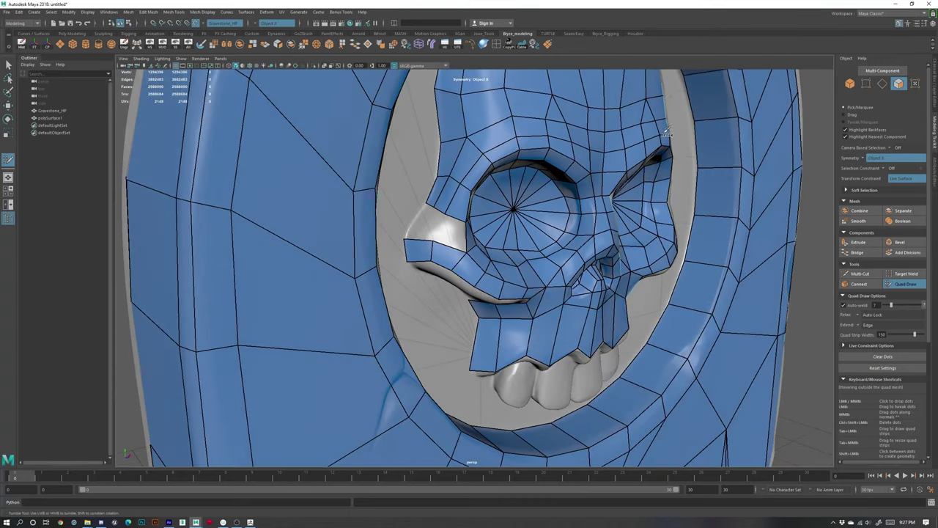
pyautogui.keyDown('alt'); pyautogui.moveTo(628, 172); pyautogui.dragTo(733, 140); pyautogui.keyUp('alt')
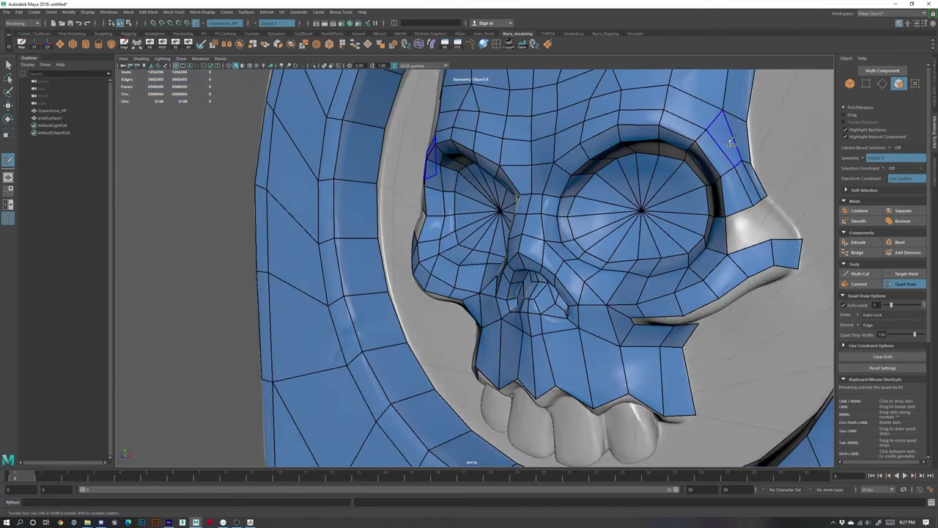
pyautogui.keyDown('alt'); pyautogui.moveTo(396, 182); pyautogui.dragTo(555, 187); pyautogui.keyUp('alt')
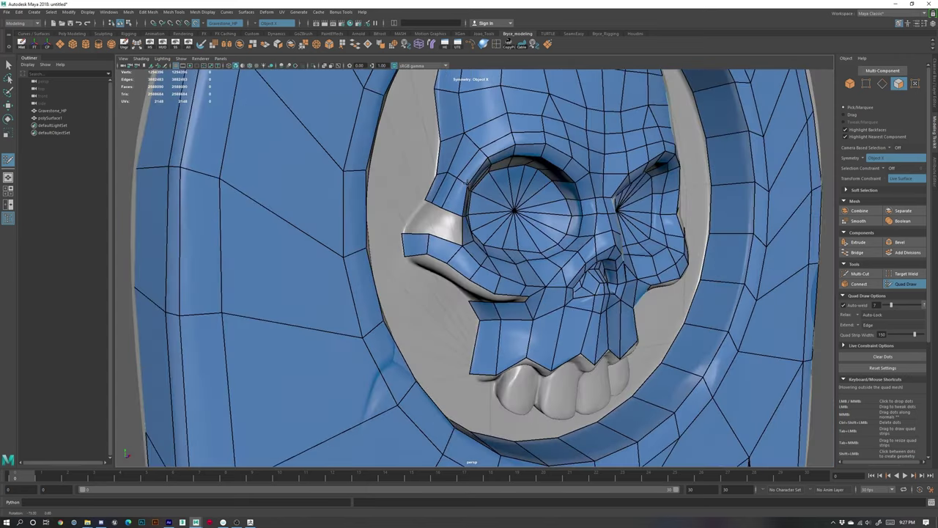
# - Insert edges at the cheekbone's outer end and fill the opening between cheekbone and brow with mirrored quads
pyautogui.keyDown('alt'); pyautogui.moveTo(366, 213); pyautogui.dragTo(419, 217, button='right'); pyautogui.keyUp('alt')
pyautogui.keyDown('alt'); pyautogui.moveTo(419, 217); pyautogui.dragTo(409, 243); pyautogui.keyUp('alt')
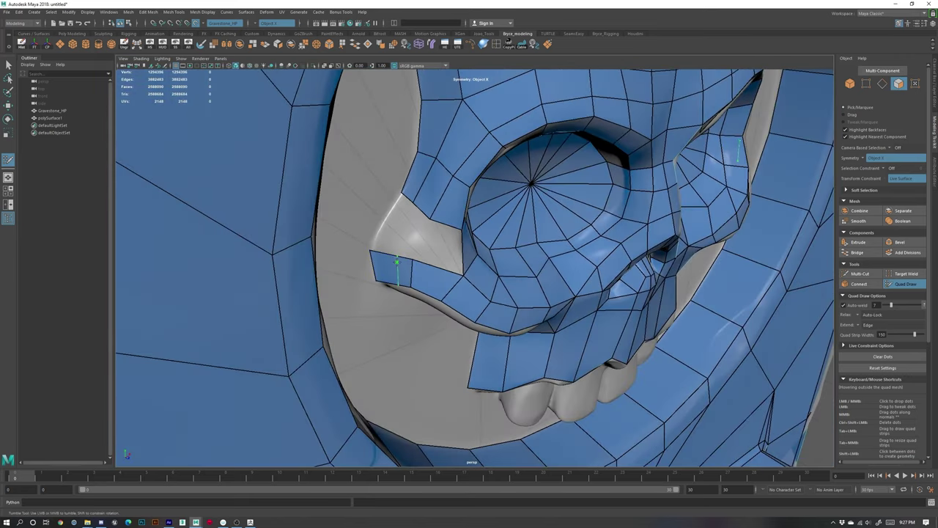
pyautogui.keyDown('ctrl'); pyautogui.click(394, 261); pyautogui.keyUp('ctrl')
pyautogui.keyDown('shift'); pyautogui.click(391, 222); pyautogui.keyUp('shift')
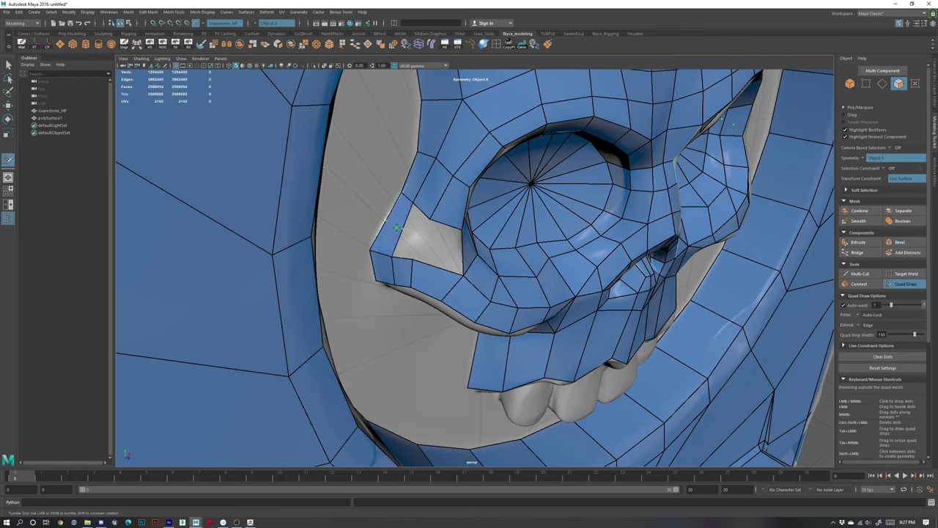
pyautogui.keyDown('ctrl'); pyautogui.click(397, 227); pyautogui.keyUp('ctrl')
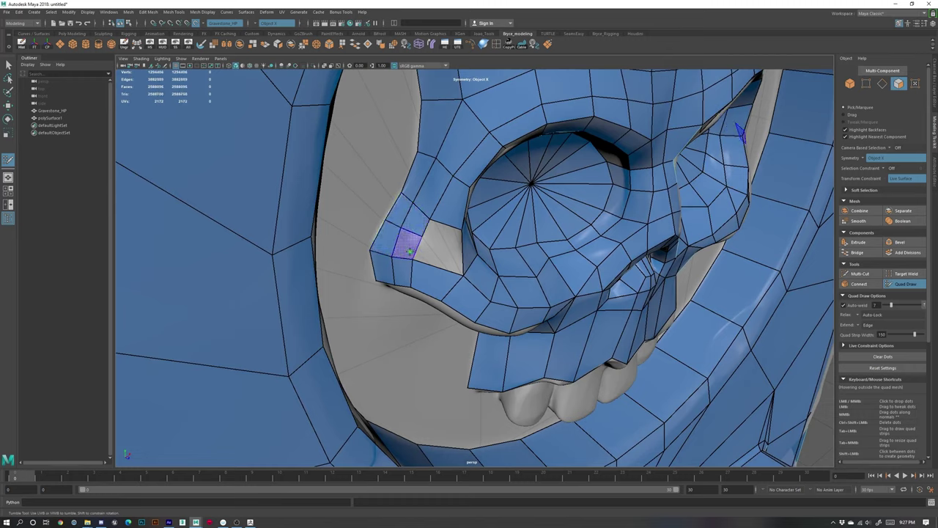
pyautogui.keyDown('shift'); pyautogui.click(445, 242); pyautogui.keyUp('shift')
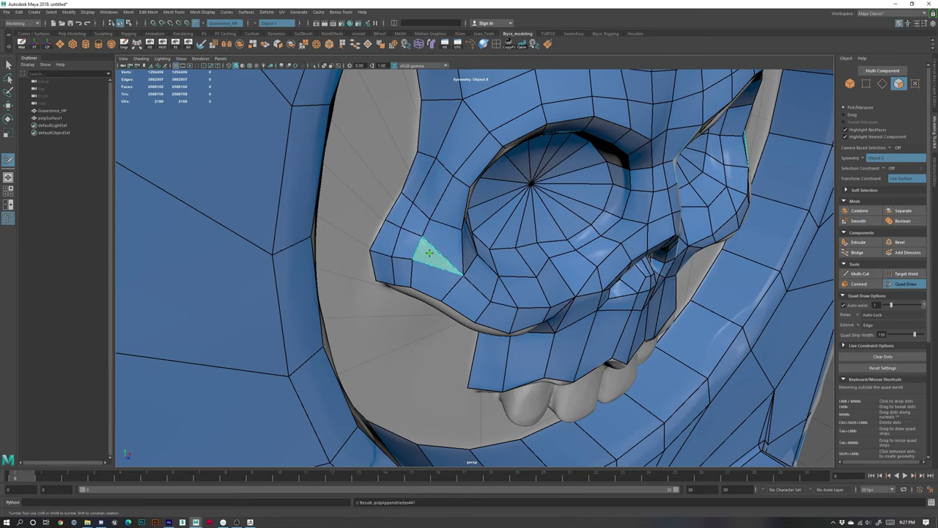
pyautogui.keyDown('shift'); pyautogui.click(430, 253); pyautogui.keyUp('shift')
# - Adjust the vertices along the outer edge of the cheekbone to follow the sculpt
pyautogui.keyDown('alt'); pyautogui.moveTo(453, 212); pyautogui.dragTo(371, 201); pyautogui.keyUp('alt')
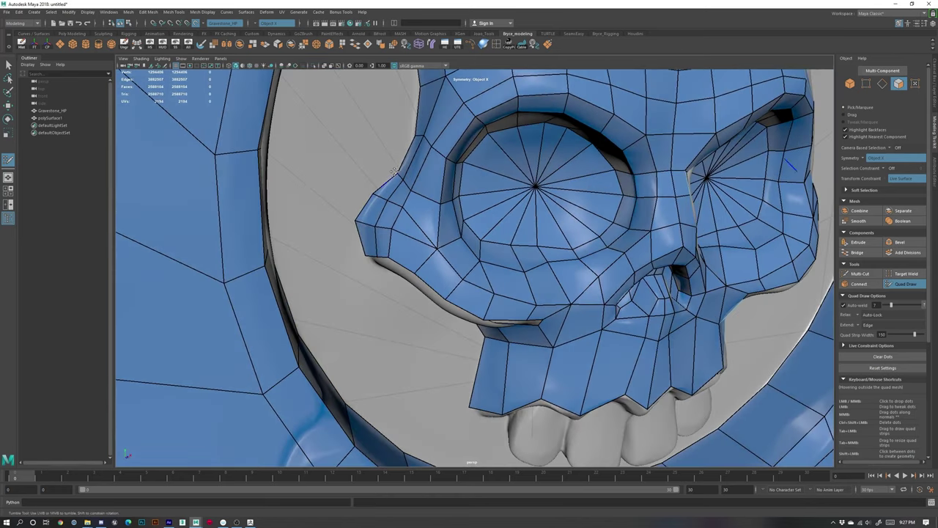
pyautogui.moveTo(399, 174); pyautogui.dragTo(395, 172)
pyautogui.moveTo(378, 229); pyautogui.dragTo(395, 255)
# - Examine the overall gravestone mesh and the uncovered teeth below the upper jaw
pyautogui.keyDown('alt'); pyautogui.moveTo(452, 284); pyautogui.dragTo(315, 253, button='right'); pyautogui.keyUp('alt')
pyautogui.keyDown('alt'); pyautogui.moveTo(367, 257); pyautogui.dragTo(419, 247); pyautogui.keyUp('alt')
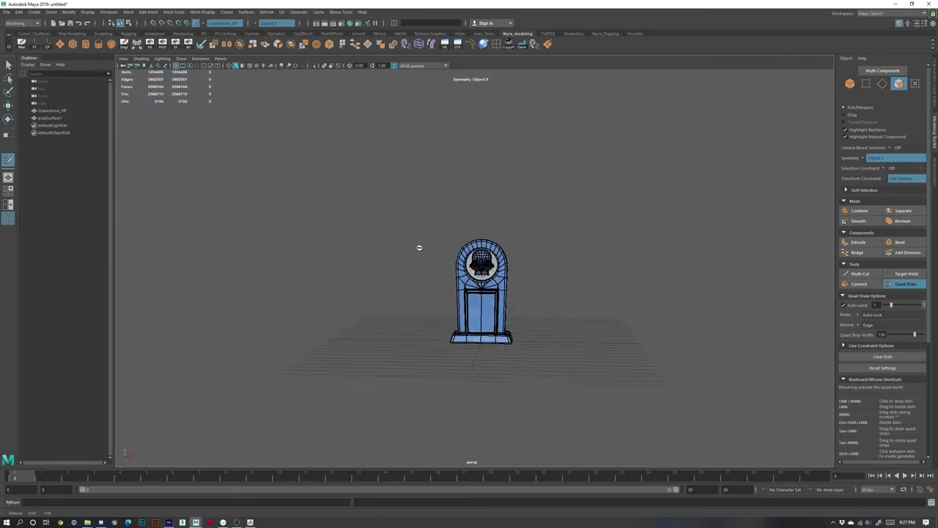
pyautogui.keyDown('alt'); pyautogui.moveTo(505, 308); pyautogui.dragTo(699, 371, button='right'); pyautogui.keyUp('alt')
pyautogui.keyDown('alt'); pyautogui.moveTo(699, 371); pyautogui.dragTo(572, 396); pyautogui.keyUp('alt')
pyautogui.keyDown('alt'); pyautogui.moveTo(352, 242); pyautogui.dragTo(462, 249, button='right'); pyautogui.keyUp('alt')
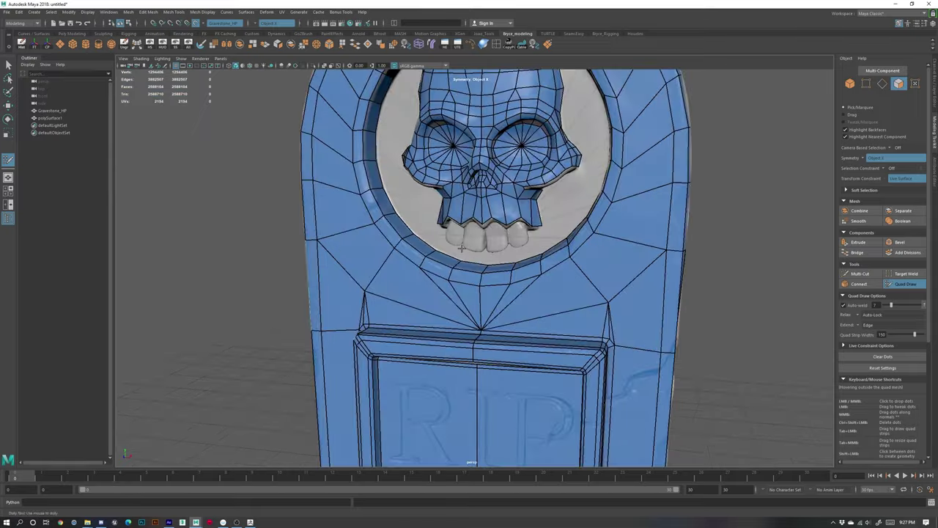
pyautogui.keyDown('alt'); pyautogui.moveTo(462, 249); pyautogui.dragTo(466, 243); pyautogui.keyUp('alt')
pyautogui.keyDown('alt'); pyautogui.moveTo(467, 243); pyautogui.dragTo(513, 275, button='right'); pyautogui.keyUp('alt')
pyautogui.keyDown('alt'); pyautogui.moveTo(506, 275); pyautogui.dragTo(523, 252); pyautogui.keyUp('alt')
pyautogui.keyDown('alt'); pyautogui.moveTo(455, 244); pyautogui.dragTo(484, 247, button='right'); pyautogui.keyUp('alt')
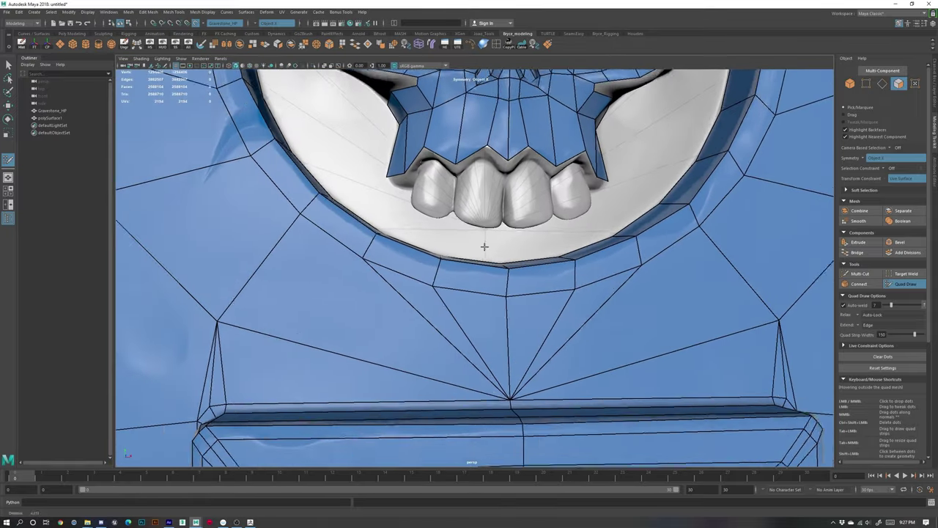
pyautogui.keyDown('alt'); pyautogui.moveTo(483, 247); pyautogui.dragTo(476, 291, button='middle'); pyautogui.keyUp('alt')
pyautogui.keyDown('alt'); pyautogui.moveTo(394, 219); pyautogui.dragTo(414, 204); pyautogui.keyUp('alt')
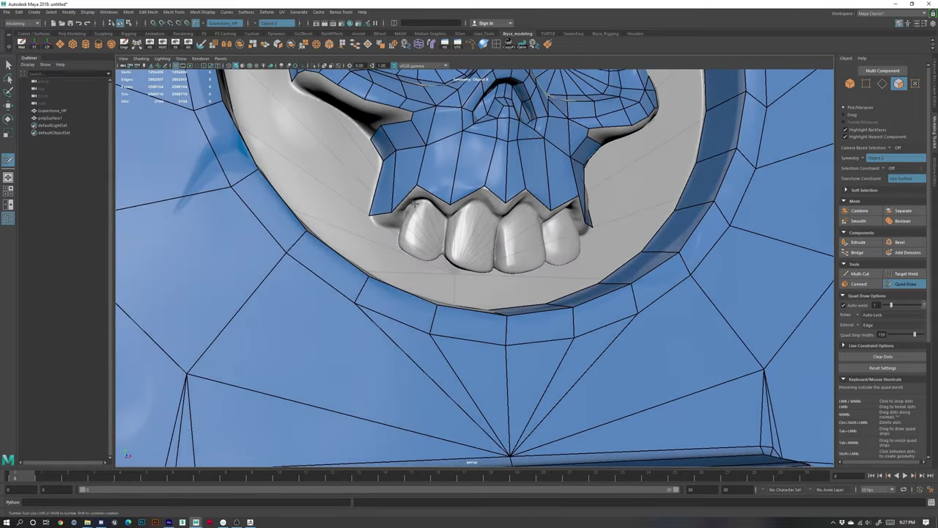
# - Start a row of mirrored quads along the cheekbone's lower edge, joining it to the inner corner of the upper jaw
pyautogui.keyDown('alt'); pyautogui.moveTo(481, 226); pyautogui.dragTo(473, 211); pyautogui.keyUp('alt')
pyautogui.keyDown('alt'); pyautogui.moveTo(455, 214); pyautogui.dragTo(474, 218, button='right'); pyautogui.keyUp('alt')
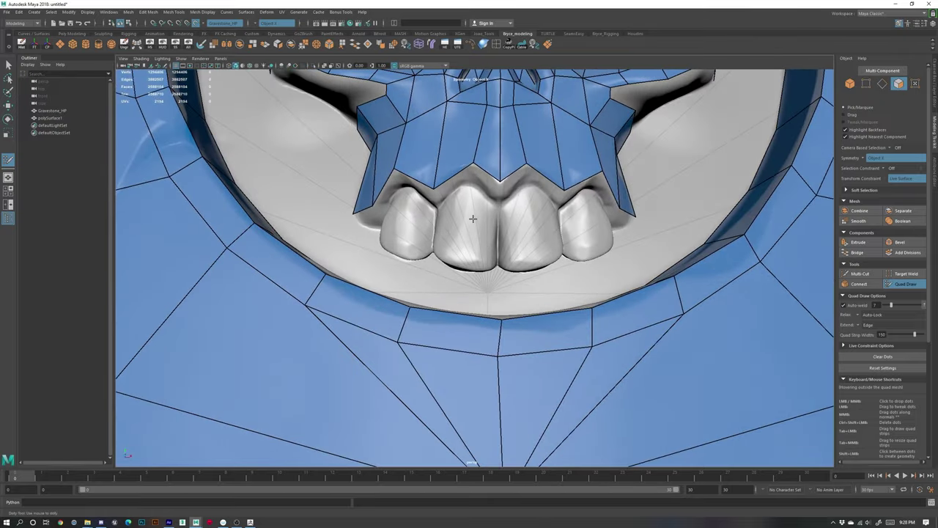
pyautogui.keyDown('alt'); pyautogui.moveTo(473, 218); pyautogui.dragTo(445, 202); pyautogui.keyUp('alt')
pyautogui.keyDown('alt'); pyautogui.moveTo(370, 99); pyautogui.dragTo(417, 181, button='middle'); pyautogui.keyUp('alt')
pyautogui.keyDown('alt'); pyautogui.moveTo(417, 181); pyautogui.dragTo(449, 169); pyautogui.keyUp('alt')
pyautogui.keyDown('alt'); pyautogui.moveTo(449, 168); pyautogui.dragTo(479, 174, button='right'); pyautogui.keyUp('alt')
pyautogui.keyDown('alt'); pyautogui.moveTo(374, 139); pyautogui.dragTo(464, 213, button='middle'); pyautogui.keyUp('alt')
pyautogui.keyDown('alt'); pyautogui.moveTo(463, 212); pyautogui.dragTo(451, 236); pyautogui.keyUp('alt')
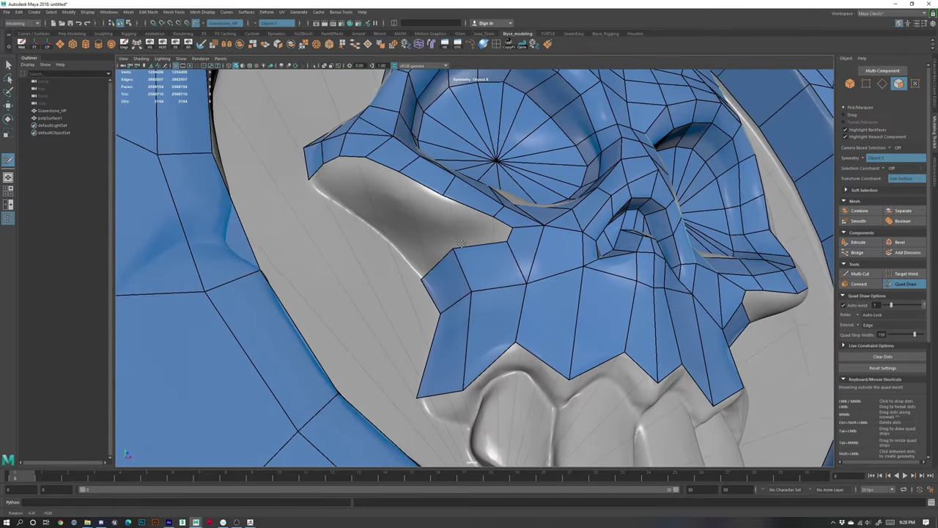
pyautogui.keyDown('shift'); pyautogui.click(500, 235); pyautogui.keyUp('shift')
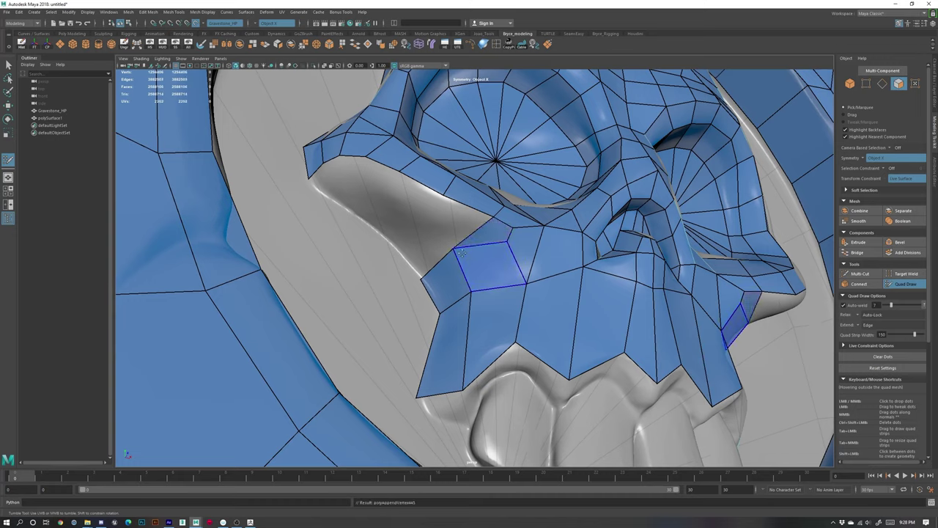
pyautogui.hotkey('ctrl', 'z')
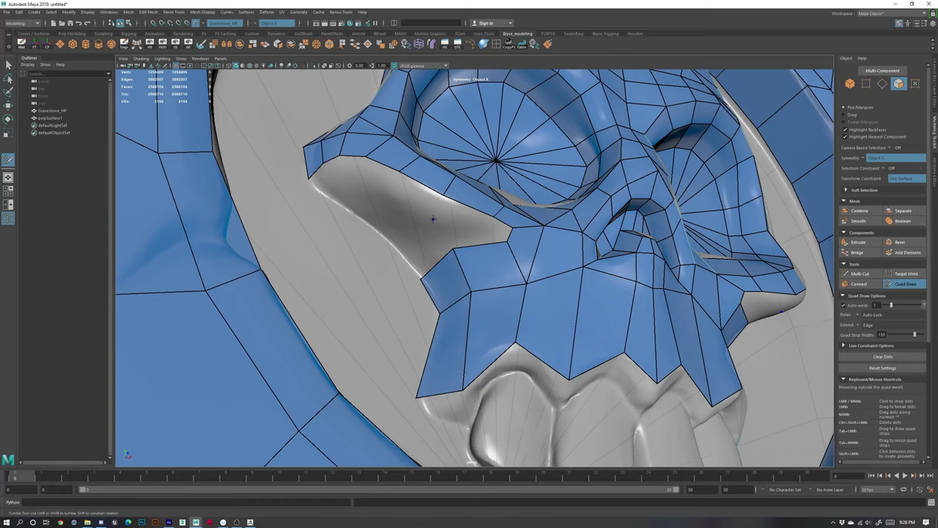
pyautogui.keyDown('shift'); pyautogui.click(476, 226); pyautogui.keyUp('shift')
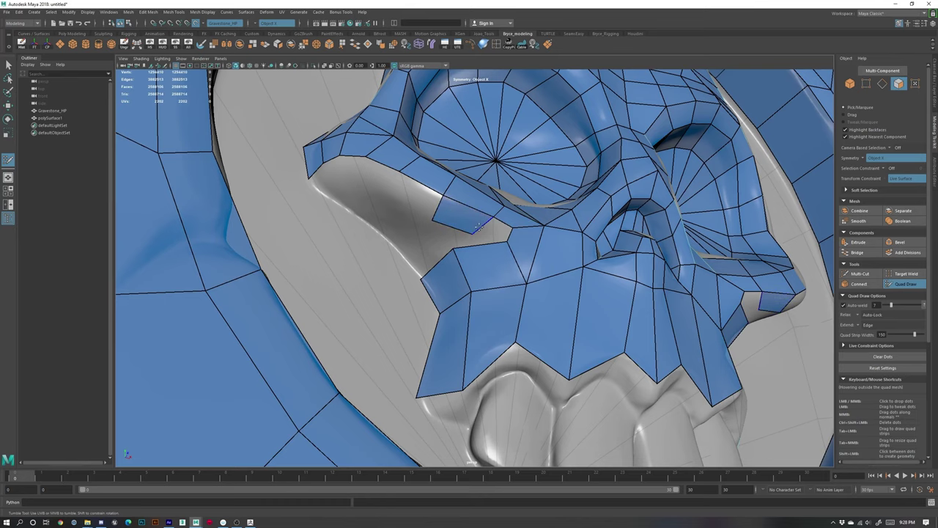
pyautogui.keyDown('shift'); pyautogui.click(498, 230); pyautogui.keyUp('shift')
pyautogui.moveTo(474, 233); pyautogui.dragTo(467, 236)
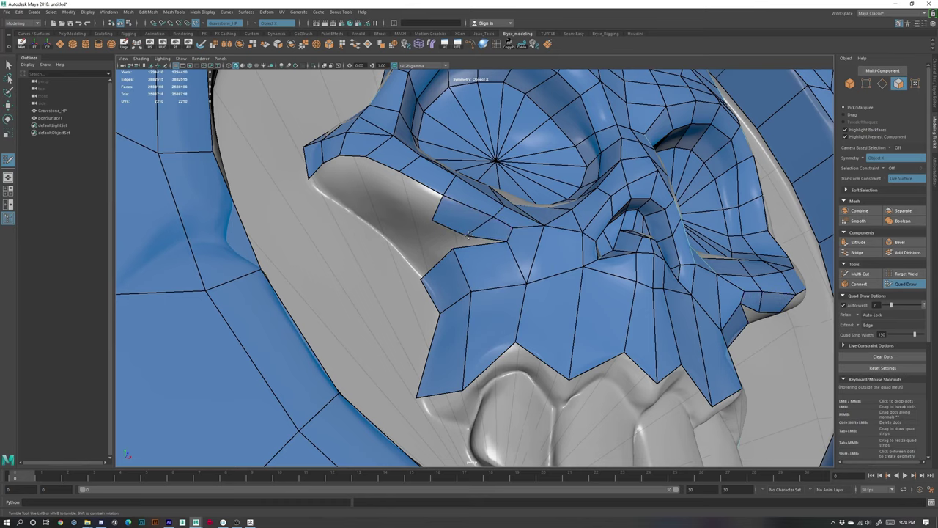
# - Continue the mirrored quad row along the cheekbone's underside to its outer end, adjusting its vertices to the sculpt
pyautogui.keyDown('alt'); pyautogui.moveTo(434, 234); pyautogui.dragTo(440, 235, button='right'); pyautogui.keyUp('alt')
pyautogui.keyDown('alt'); pyautogui.moveTo(439, 235); pyautogui.dragTo(424, 234); pyautogui.keyUp('alt')
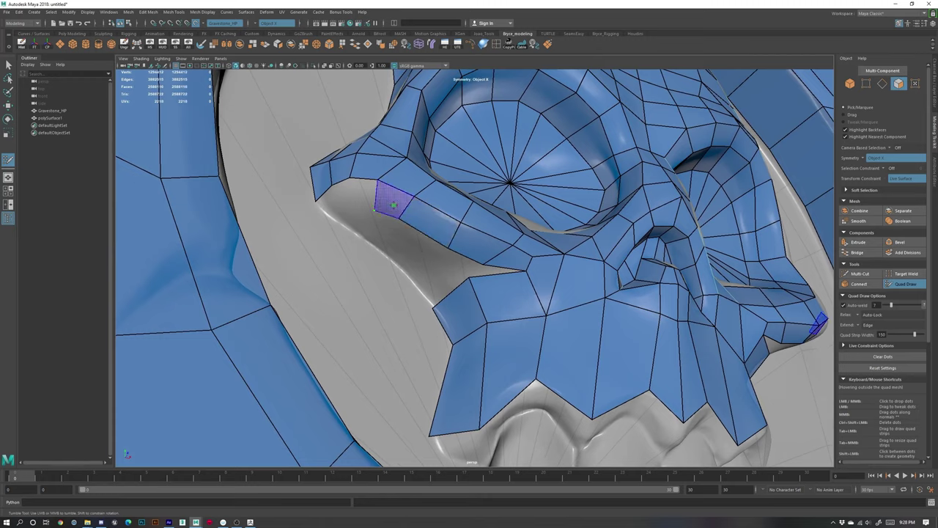
pyautogui.keyDown('shift'); pyautogui.click(393, 205); pyautogui.keyUp('shift')
pyautogui.moveTo(375, 210); pyautogui.dragTo(368, 209)
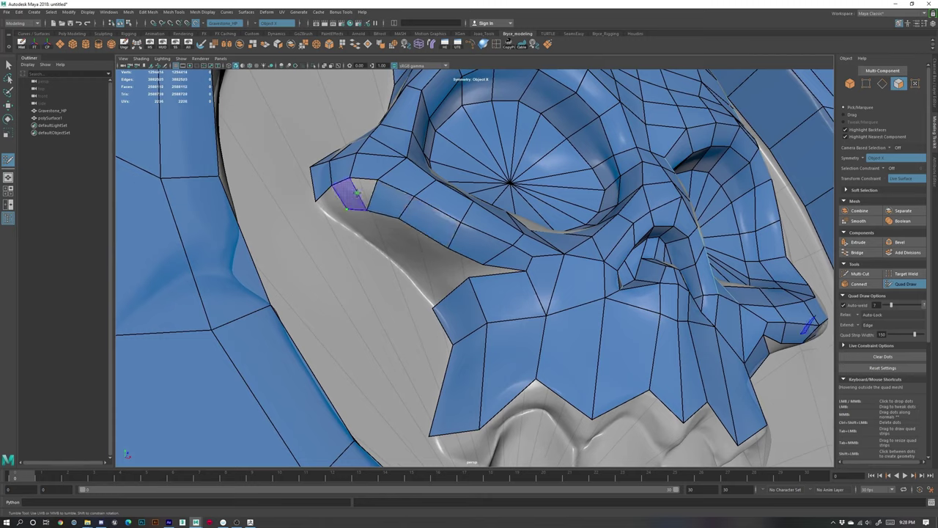
pyautogui.keyDown('shift'); pyautogui.click(343, 208); pyautogui.keyUp('shift')
pyautogui.moveTo(370, 211); pyautogui.dragTo(412, 224)
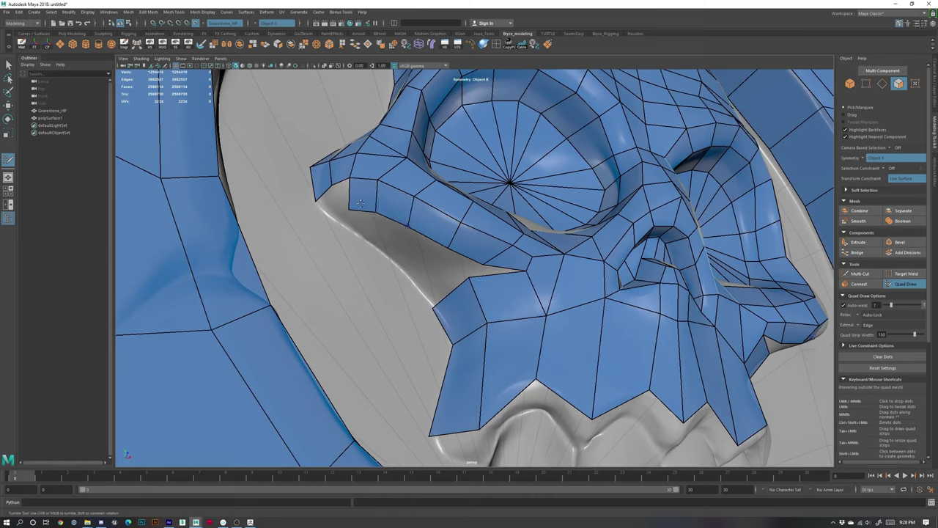
pyautogui.click(338, 211)
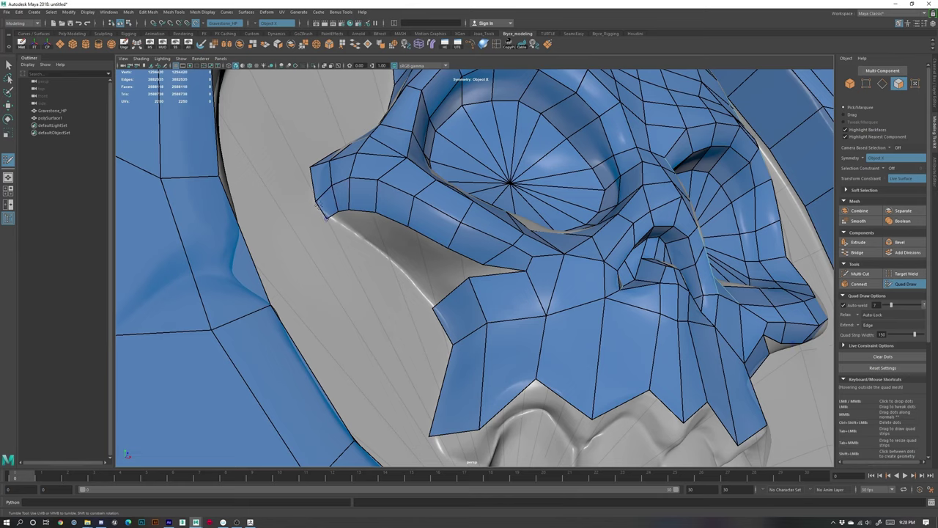
# - Add a second row of mirrored quads beneath the outer part of the cheekbone, down to the background plane
pyautogui.keyDown('alt'); pyautogui.moveTo(353, 221); pyautogui.dragTo(378, 220); pyautogui.keyUp('alt')
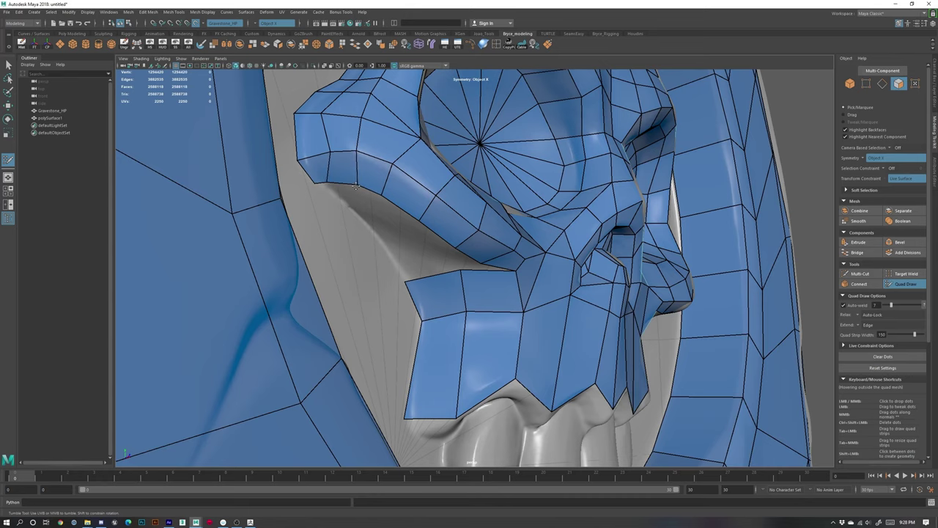
pyautogui.scroll(-1, 434, 253)
pyautogui.keyDown('alt'); pyautogui.moveTo(433, 254); pyautogui.dragTo(375, 248); pyautogui.keyUp('alt')
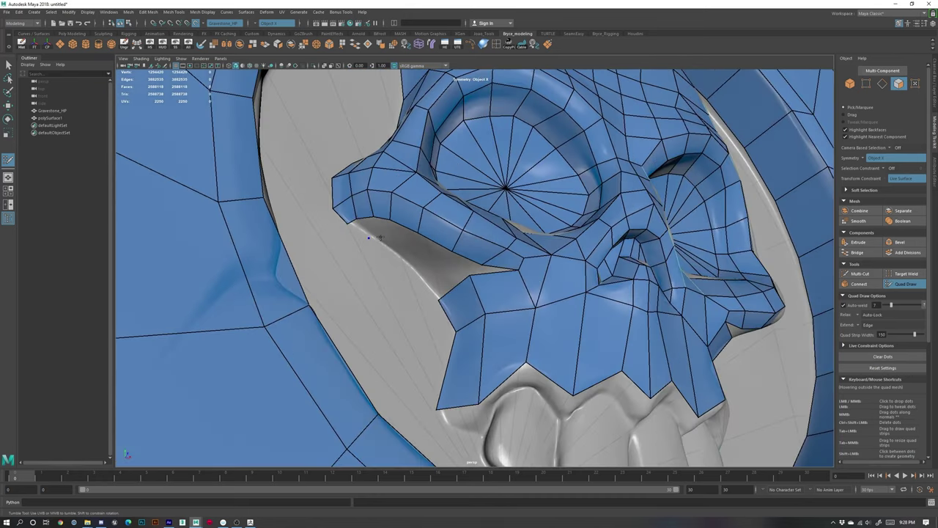
pyautogui.click(381, 237)
pyautogui.keyDown('shift'); pyautogui.click(368, 227); pyautogui.keyUp('shift')
pyautogui.moveTo(370, 237); pyautogui.dragTo(357, 234)
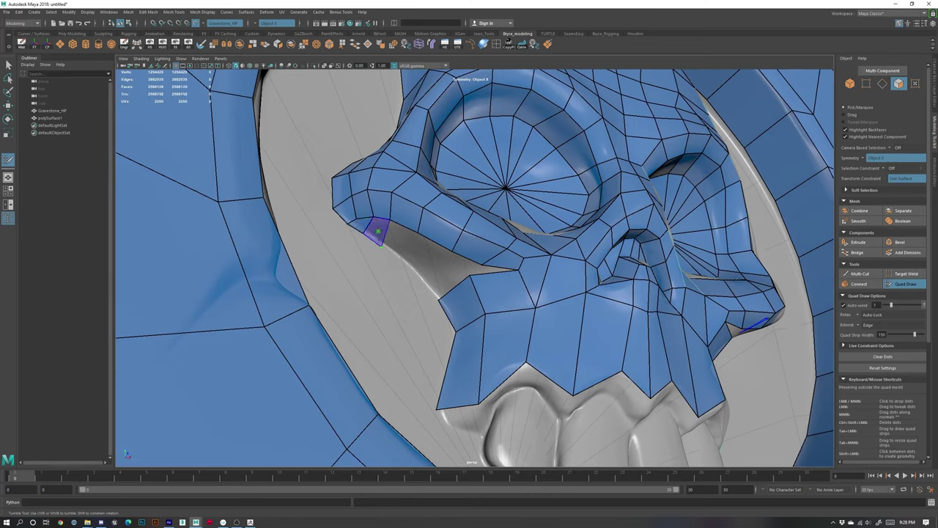
pyautogui.keyDown('shift'); pyautogui.click(378, 232); pyautogui.keyUp('shift')
pyautogui.click(401, 256)
pyautogui.keyDown('shift'); pyautogui.click(399, 253); pyautogui.keyUp('shift')
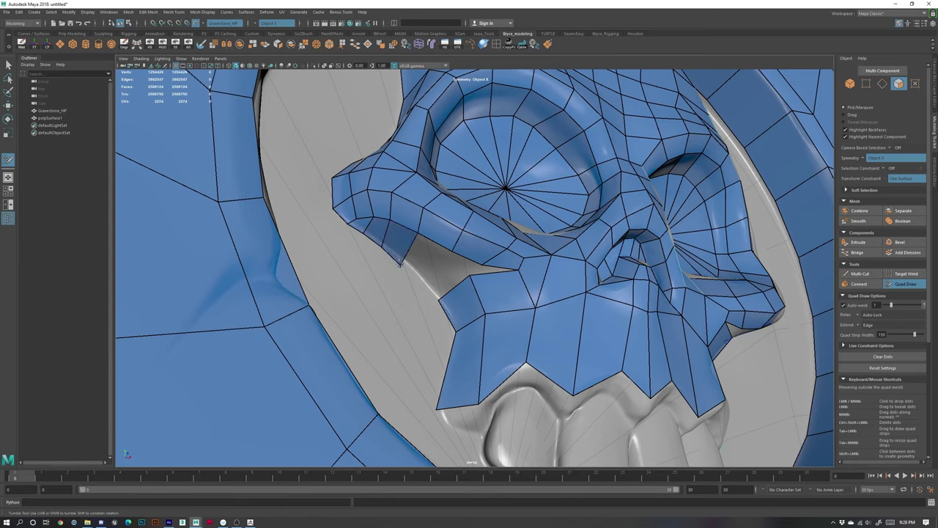
# - Extend quads from the upper jaw's outer corner and bridge them to the second row under the cheekbone
pyautogui.moveTo(456, 281)
pyautogui.keyDown('alt'); pyautogui.mouseDown()
pyautogui.moveTo(415, 289)
pyautogui.moveTo(438, 294)
pyautogui.mouseUp(); pyautogui.keyUp('alt')
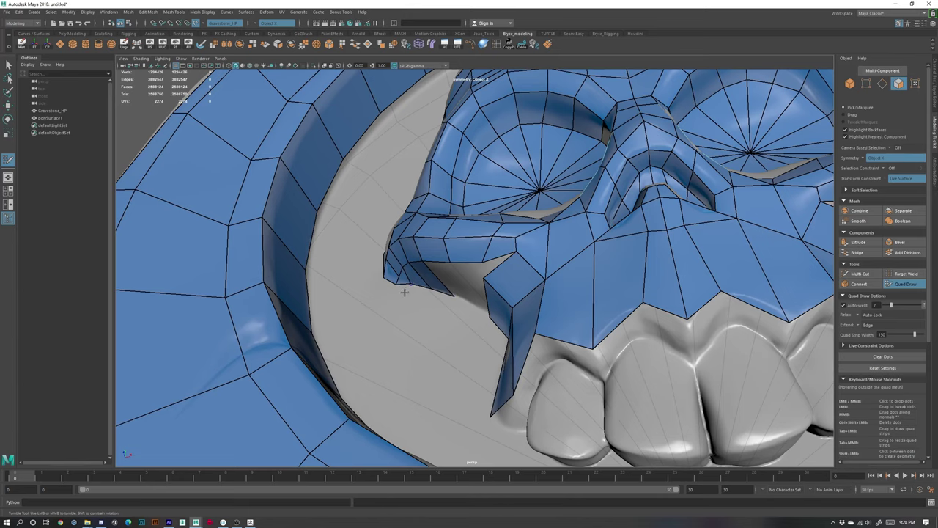
pyautogui.keyDown('alt'); pyautogui.moveTo(404, 293); pyautogui.dragTo(364, 250); pyautogui.keyUp('alt')
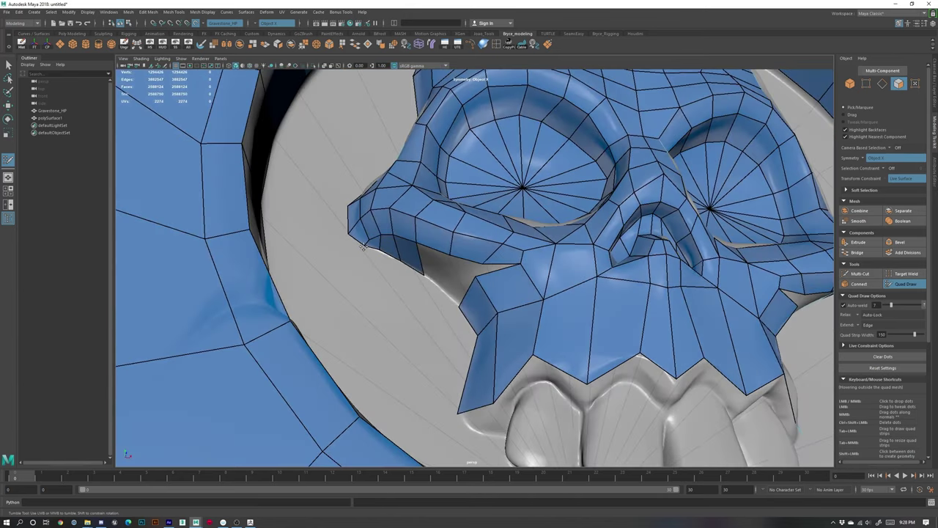
pyautogui.keyDown('alt'); pyautogui.moveTo(453, 286); pyautogui.dragTo(435, 283); pyautogui.keyUp('alt')
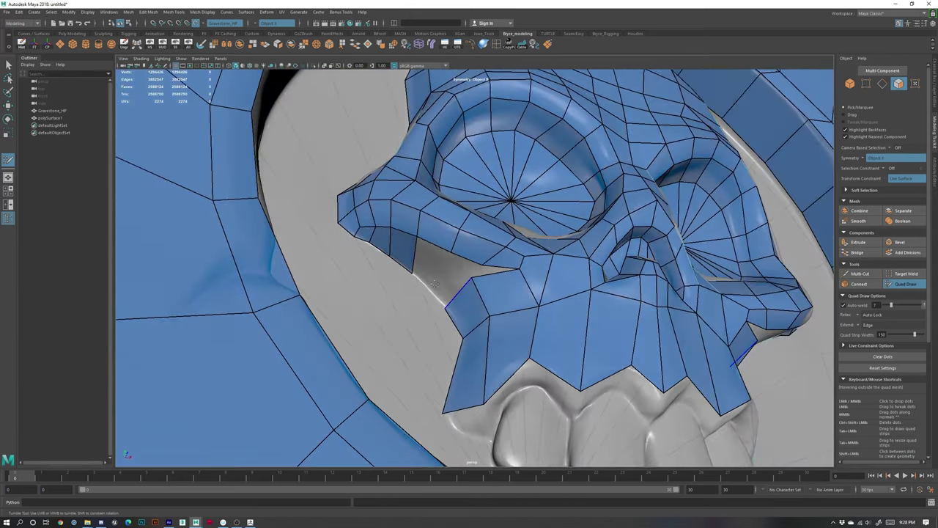
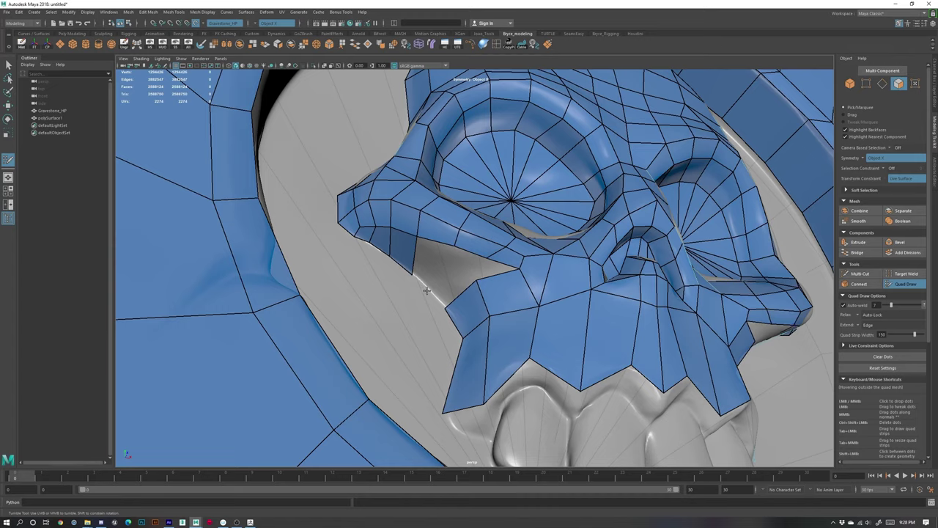
pyautogui.click(452, 260)
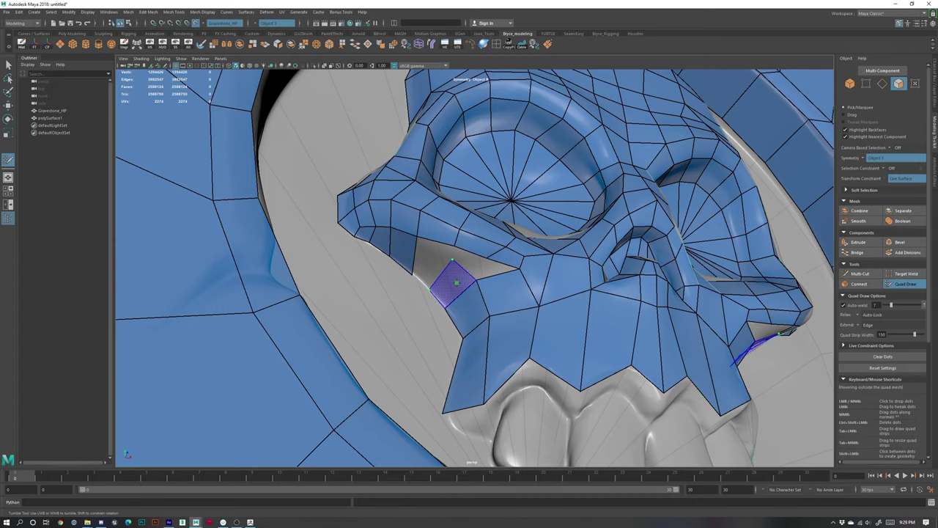
pyautogui.keyDown('shift'); pyautogui.click(446, 283); pyautogui.keyUp('shift')
pyautogui.keyDown('shift'); pyautogui.click(427, 264); pyautogui.keyUp('shift')
pyautogui.moveTo(504, 289)
pyautogui.keyDown('alt'); pyautogui.mouseDown()
pyautogui.moveTo(493, 300)
pyautogui.moveTo(453, 298)
pyautogui.moveTo(461, 304)
pyautogui.moveTo(448, 283)
pyautogui.moveTo(507, 288)
pyautogui.mouseUp(); pyautogui.keyUp('alt')
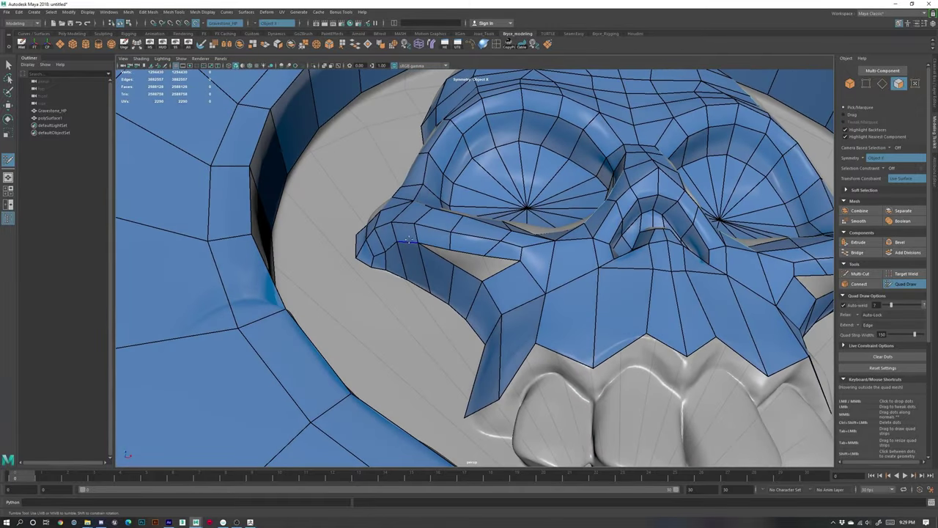
# - Delete the two bridging quads under the cheekbone and build a narrower one beside the jaw from a new point
pyautogui.keyDown('ctrl'); pyautogui.keyDown('shift'); pyautogui.click(436, 272); pyautogui.keyUp('shift'); pyautogui.keyUp('ctrl')
pyautogui.keyDown('ctrl'); pyautogui.keyDown('shift'); pyautogui.click(419, 268); pyautogui.keyUp('shift'); pyautogui.keyUp('ctrl')
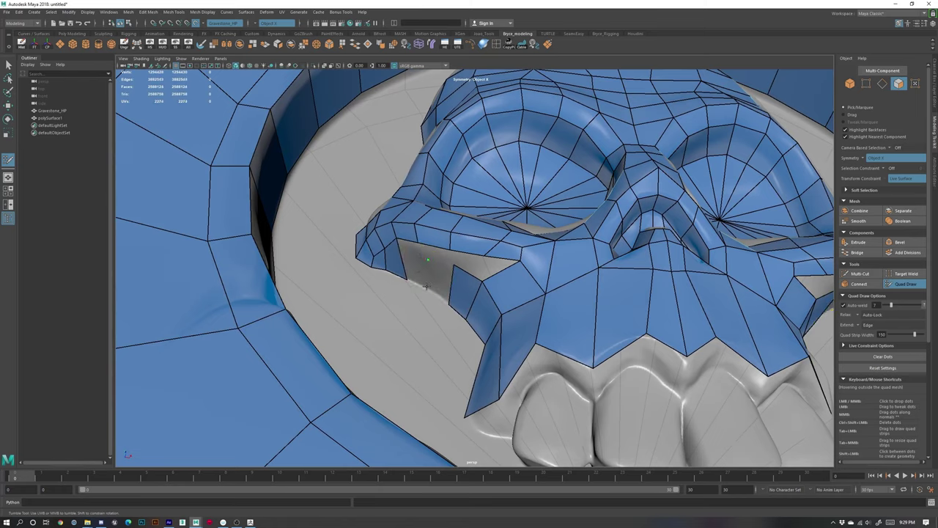
pyautogui.click(426, 288)
pyautogui.keyDown('shift'); pyautogui.click(438, 278); pyautogui.keyUp('shift')
pyautogui.click(409, 272)
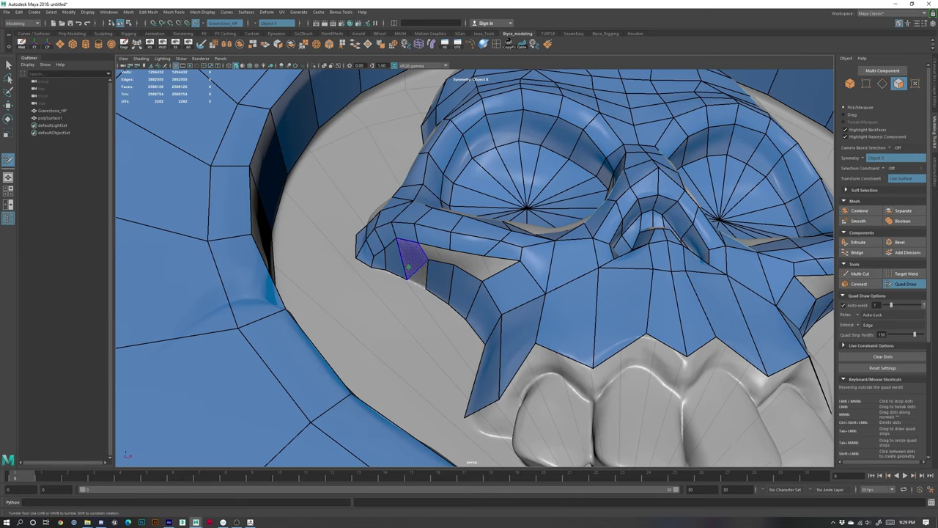
# - Fill the remaining openings between the cheekbone's underside and the upper jaw with mirrored faces
pyautogui.keyDown('alt'); pyautogui.moveTo(409, 267); pyautogui.dragTo(437, 259); pyautogui.keyUp('alt')
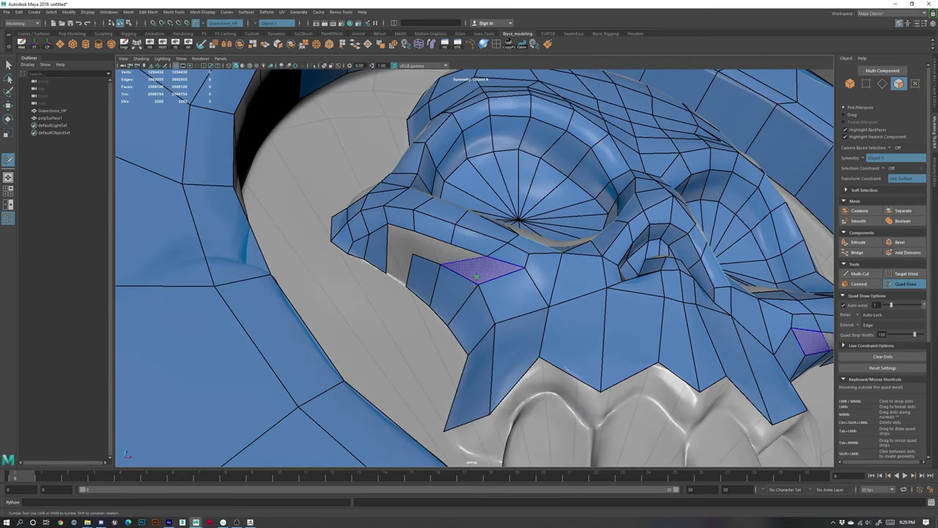
pyautogui.keyDown('shift'); pyautogui.click(473, 278); pyautogui.keyUp('shift')
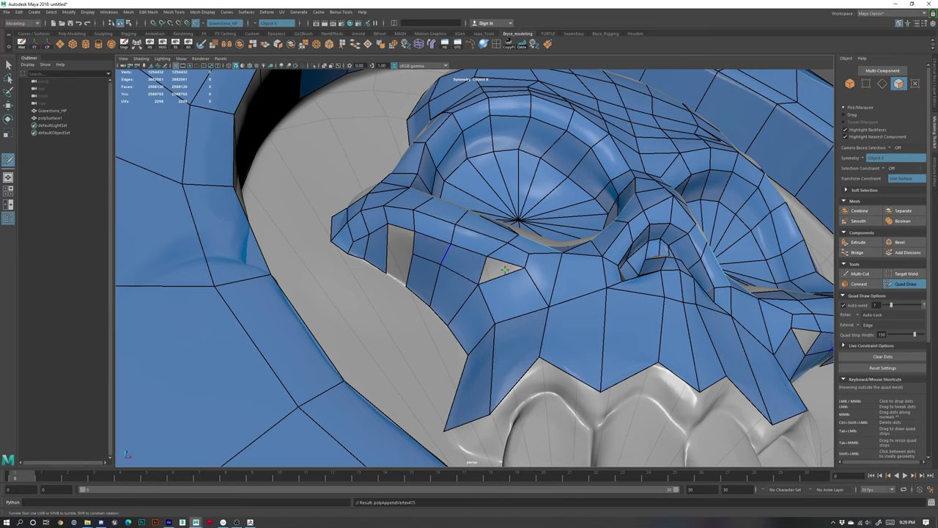
pyautogui.keyDown('shift'); pyautogui.click(504, 271); pyautogui.keyUp('shift')
pyautogui.moveTo(512, 297)
pyautogui.keyDown('alt'); pyautogui.mouseDown()
pyautogui.moveTo(475, 298)
pyautogui.moveTo(404, 220)
pyautogui.mouseUp(); pyautogui.keyUp('alt')
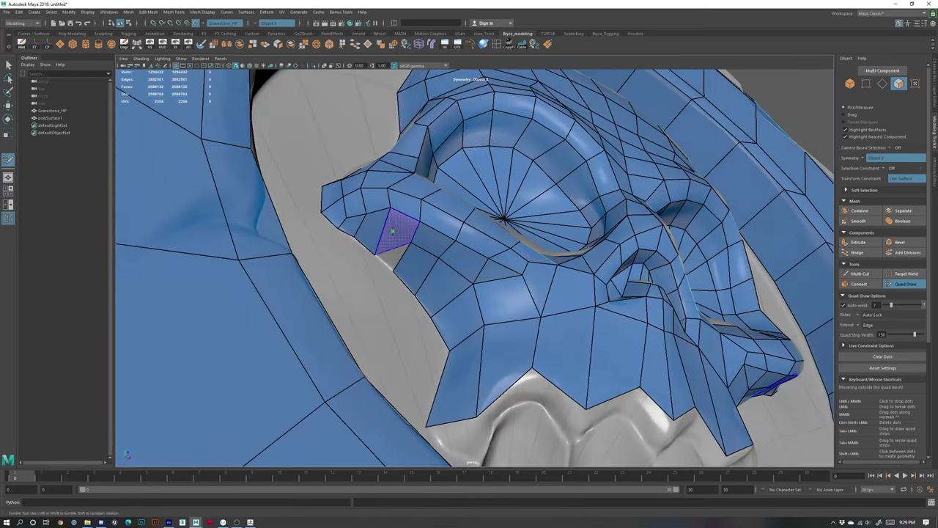
# - Replace the stretched face near the cheekbone's outer end with smaller mirrored quads around a new inner point
pyautogui.keyDown('ctrl'); pyautogui.keyDown('shift'); pyautogui.click(393, 233); pyautogui.keyUp('shift'); pyautogui.keyUp('ctrl')
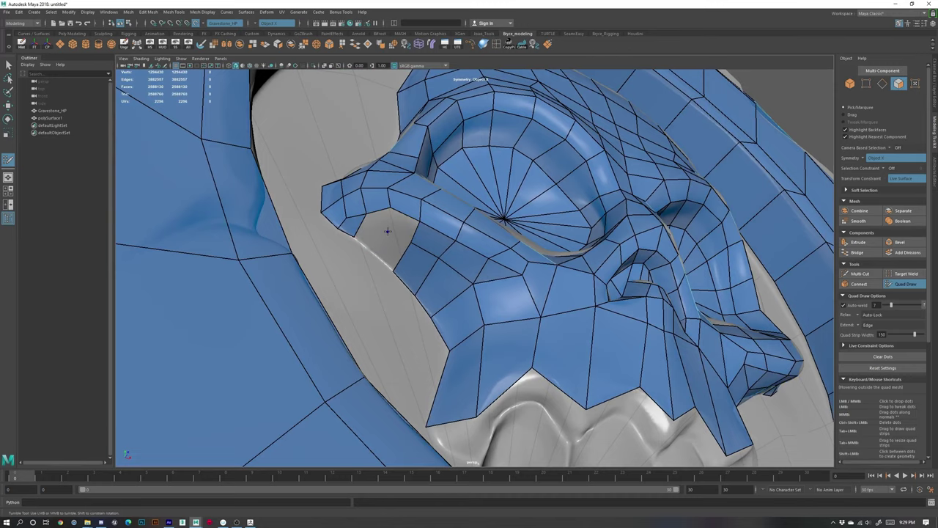
pyautogui.click(388, 231)
pyautogui.keyDown('shift'); pyautogui.click(390, 250); pyautogui.keyUp('shift')
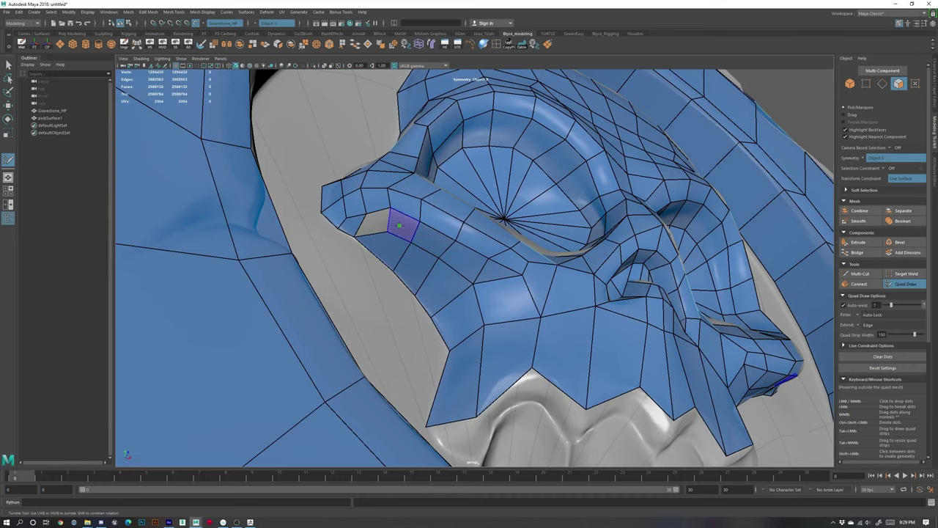
pyautogui.keyDown('shift'); pyautogui.click(377, 226); pyautogui.keyUp('shift')
pyautogui.keyDown('alt'); pyautogui.moveTo(412, 271); pyautogui.dragTo(428, 266); pyautogui.keyUp('alt')
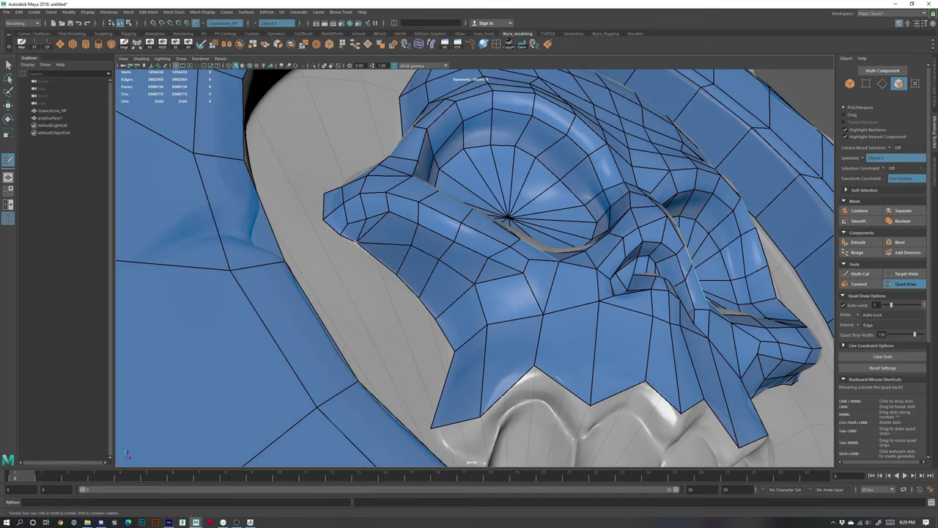
pyautogui.keyDown('alt'); pyautogui.moveTo(355, 242); pyautogui.dragTo(425, 302); pyautogui.keyUp('alt')
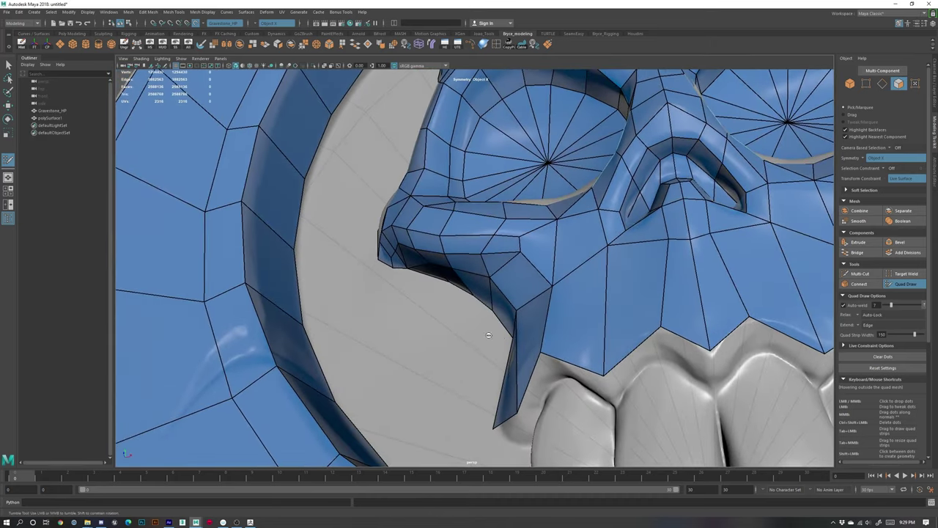
pyautogui.hotkey('ctrl', 'z')
# - Extend the upper jaw's zigzag edge with mirrored quads down to the gum line above the two front teeth
pyautogui.keyDown('alt'); pyautogui.moveTo(505, 341); pyautogui.dragTo(367, 330, button='right'); pyautogui.keyUp('alt')
pyautogui.keyDown('alt'); pyautogui.moveTo(367, 330); pyautogui.dragTo(429, 341); pyautogui.keyUp('alt')
pyautogui.keyDown('alt'); pyautogui.moveTo(429, 341); pyautogui.dragTo(462, 337, button='right'); pyautogui.keyUp('alt')
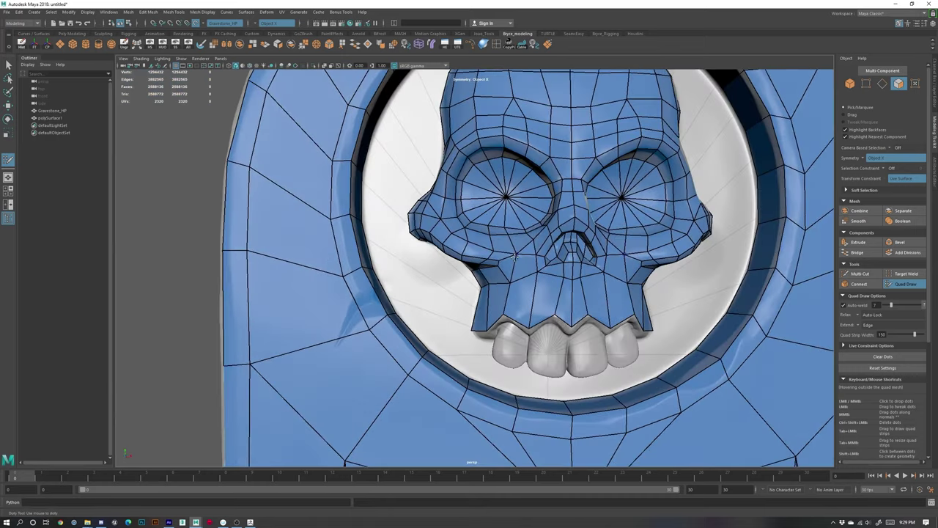
pyautogui.moveTo(462, 337)
pyautogui.keyDown('alt'); pyautogui.mouseDown()
pyautogui.moveTo(478, 308)
pyautogui.moveTo(470, 335)
pyautogui.mouseUp(); pyautogui.keyUp('alt')
pyautogui.keyDown('alt'); pyautogui.moveTo(476, 245); pyautogui.dragTo(403, 256); pyautogui.keyUp('alt')
pyautogui.keyDown('alt'); pyautogui.moveTo(403, 257); pyautogui.dragTo(450, 271, button='right'); pyautogui.keyUp('alt')
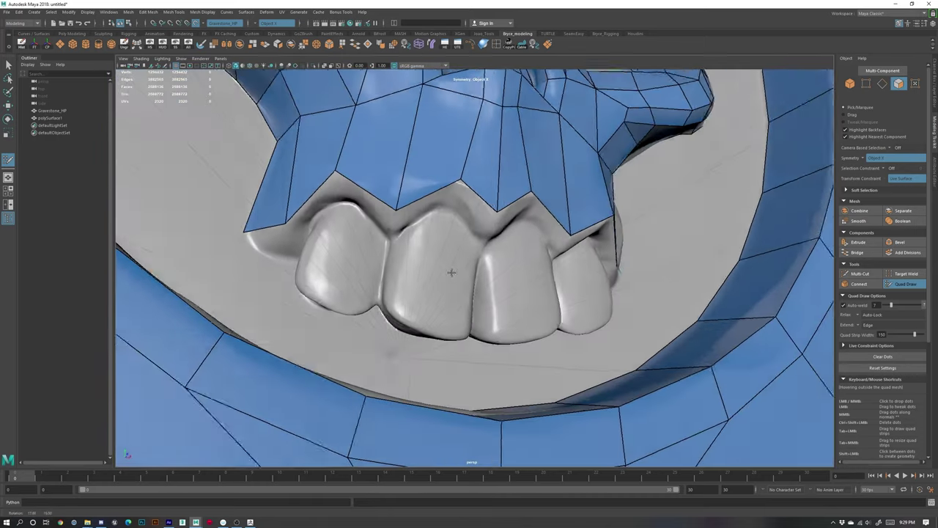
pyautogui.keyDown('alt'); pyautogui.moveTo(330, 239); pyautogui.dragTo(418, 246, button='middle'); pyautogui.keyUp('alt')
pyautogui.keyDown('alt'); pyautogui.moveTo(418, 246); pyautogui.dragTo(362, 243); pyautogui.keyUp('alt')
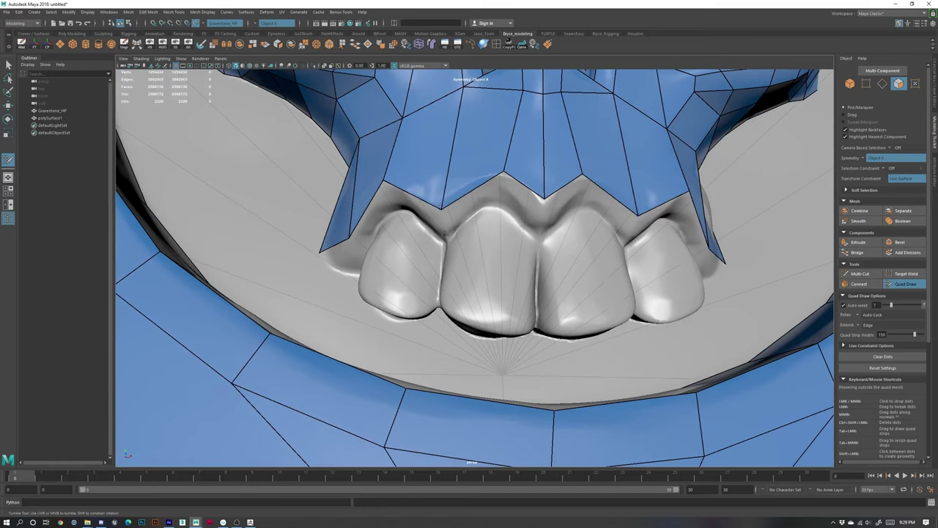
pyautogui.click(497, 203)
pyautogui.keyDown('shift'); pyautogui.click(484, 203); pyautogui.keyUp('shift')
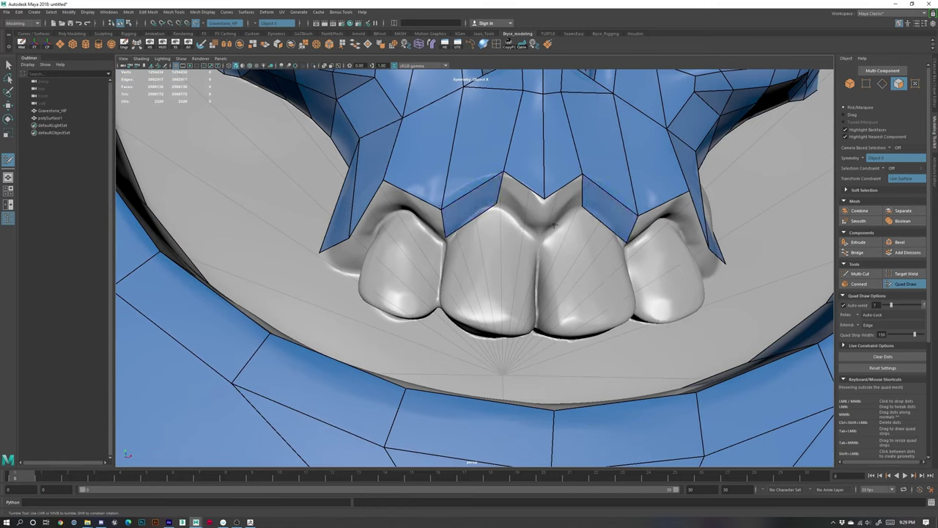
pyautogui.keyDown('shift'); pyautogui.click(524, 204); pyautogui.keyUp('shift')
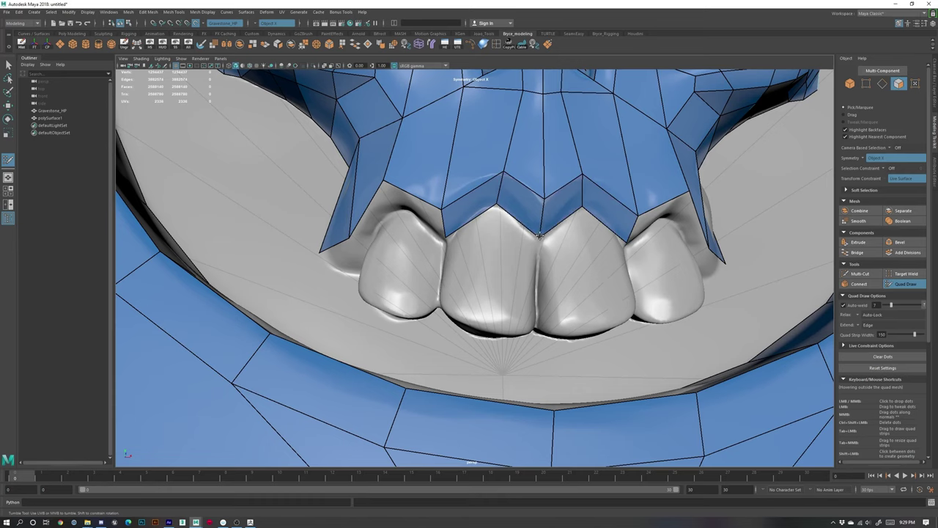
pyautogui.keyDown('alt'); pyautogui.moveTo(480, 234); pyautogui.dragTo(522, 232); pyautogui.keyUp('alt')
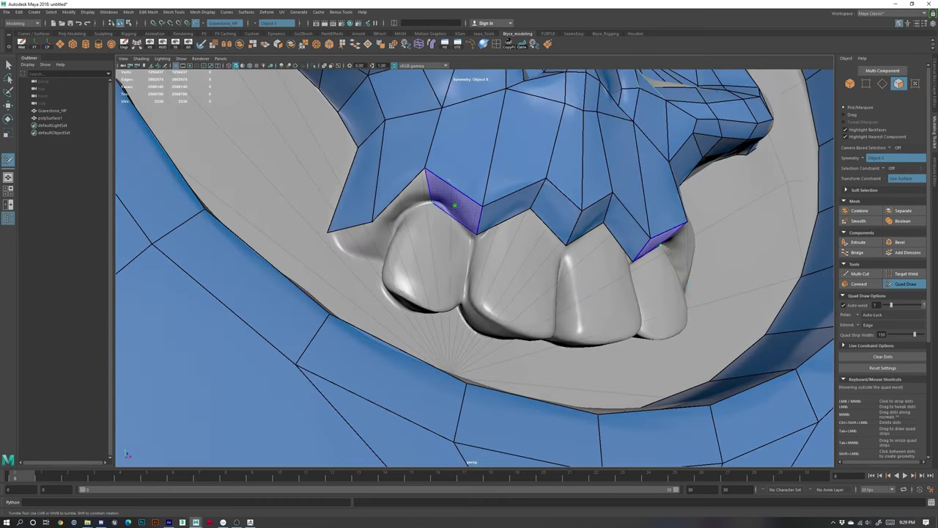
# - Continue the mirrored gum-line quads around the teeth beside the two front ones and nudge a gum-line point into place
pyautogui.keyDown('shift'); pyautogui.click(432, 202); pyautogui.keyUp('shift')
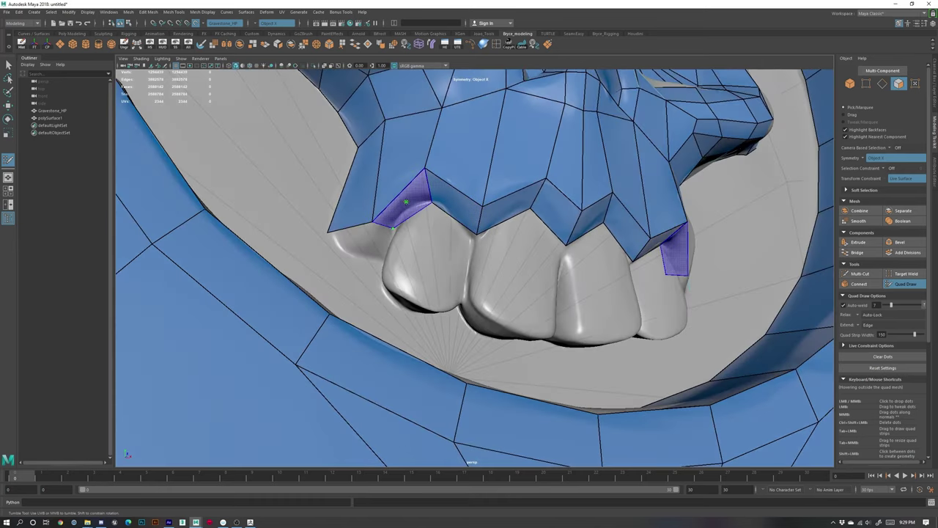
pyautogui.keyDown('shift'); pyautogui.click(407, 205); pyautogui.keyUp('shift')
pyautogui.keyDown('alt'); pyautogui.moveTo(462, 228); pyautogui.dragTo(418, 239); pyautogui.keyUp('alt')
pyautogui.moveTo(456, 265)
pyautogui.keyDown('alt'); pyautogui.mouseDown(button='right')
pyautogui.moveTo(389, 271)
pyautogui.moveTo(479, 274)
pyautogui.mouseUp(button='right'); pyautogui.keyUp('alt')
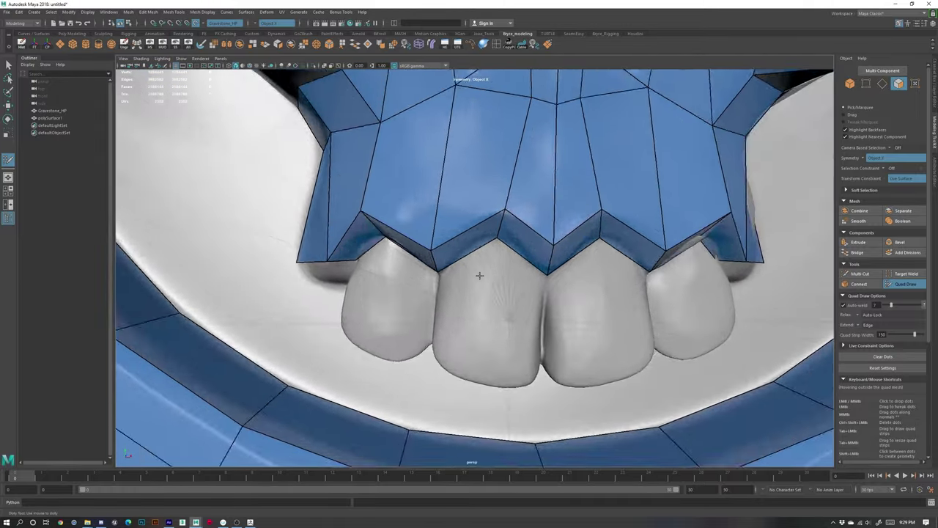
pyautogui.keyDown('alt'); pyautogui.moveTo(479, 274); pyautogui.dragTo(522, 247); pyautogui.keyUp('alt')
pyautogui.moveTo(401, 200); pyautogui.dragTo(397, 199)
# - Build a mirrored quad down the inner half of each upper front tooth and reposition its lower corners near the biting edge
pyautogui.keyDown('alt'); pyautogui.moveTo(540, 279); pyautogui.dragTo(487, 319); pyautogui.keyUp('alt')
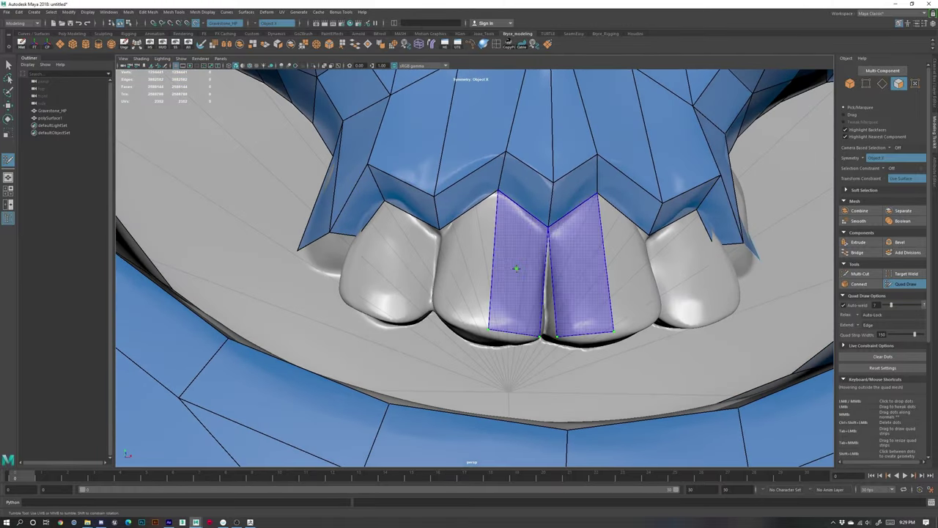
pyautogui.keyDown('shift'); pyautogui.click(513, 277); pyautogui.keyUp('shift')
pyautogui.hotkey('ctrl', 'z')
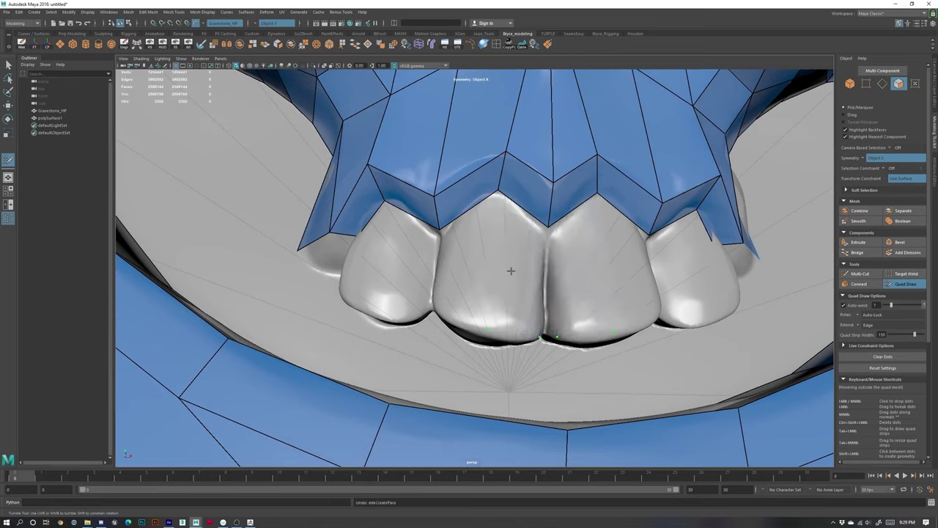
pyautogui.keyDown('shift'); pyautogui.click(519, 267); pyautogui.keyUp('shift')
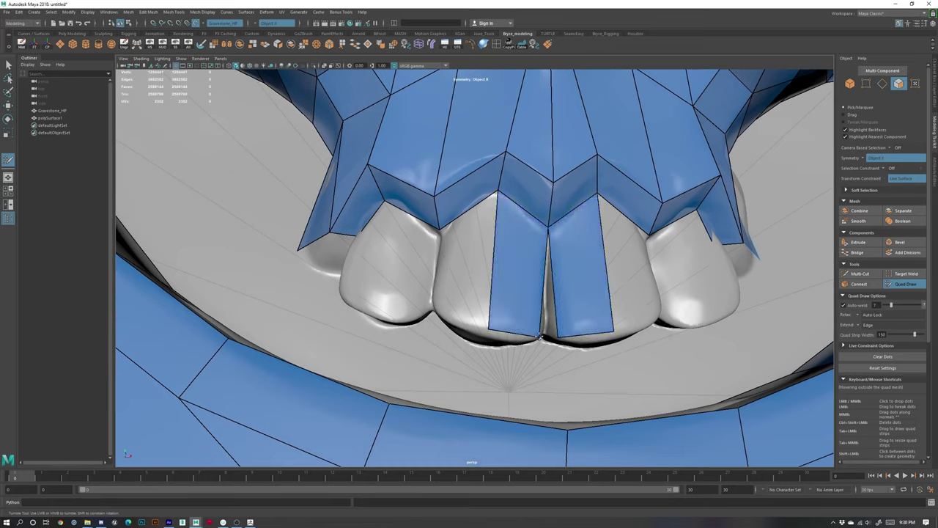
pyautogui.moveTo(545, 320); pyautogui.dragTo(474, 326)
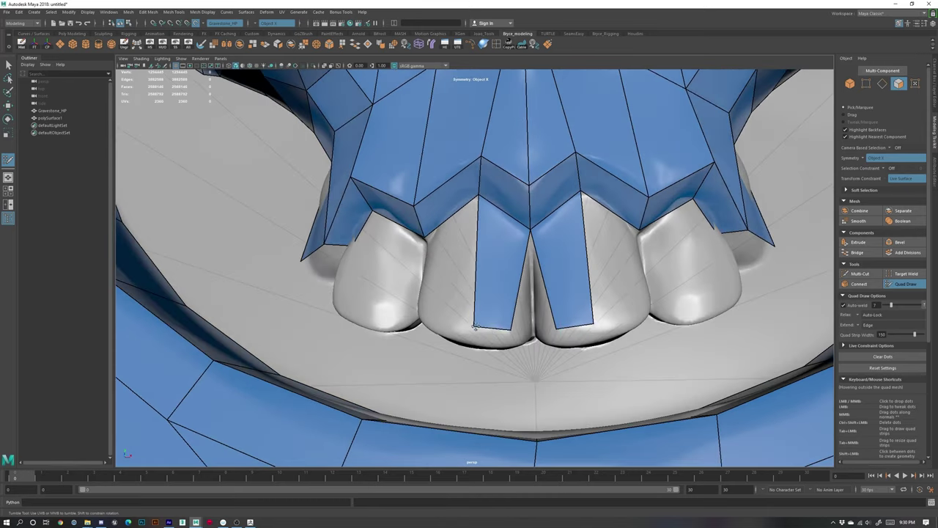
# - Extend the central front tooth's mesh down to its biting edge with a new quad using Quad Draw
pyautogui.click(471, 344)
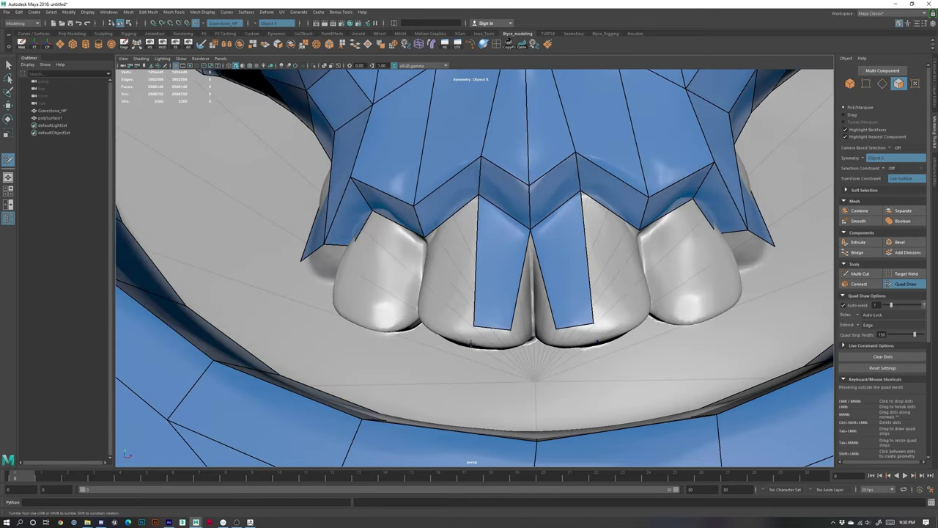
pyautogui.keyDown('shift'); pyautogui.click(489, 333); pyautogui.keyUp('shift')
pyautogui.moveTo(494, 329); pyautogui.dragTo(496, 332)
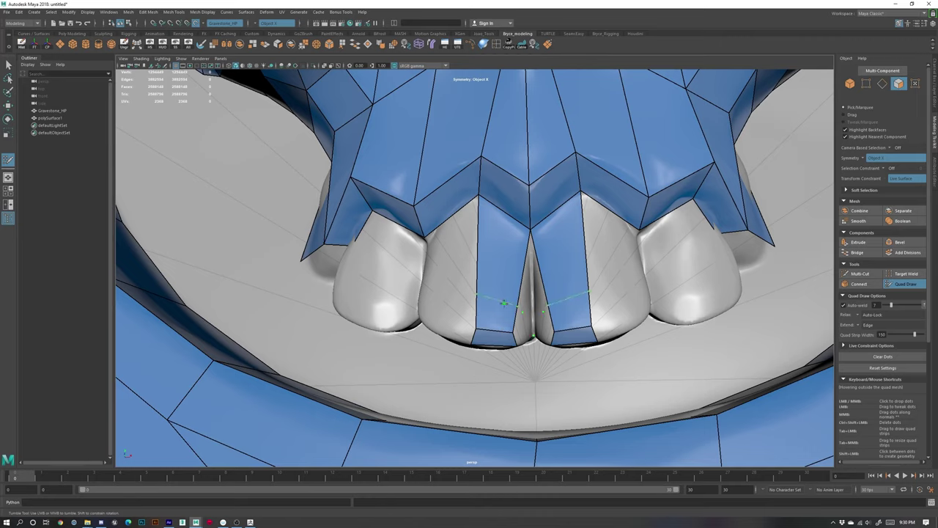
# - Insert an edge loop across the lower part of the front tooth and fill the faces along its inner side
pyautogui.keyDown('shift'); pyautogui.click(521, 323); pyautogui.keyUp('shift')
pyautogui.keyDown('shift'); pyautogui.click(522, 321); pyautogui.keyUp('shift')
pyautogui.moveTo(523, 313); pyautogui.dragTo(521, 310)
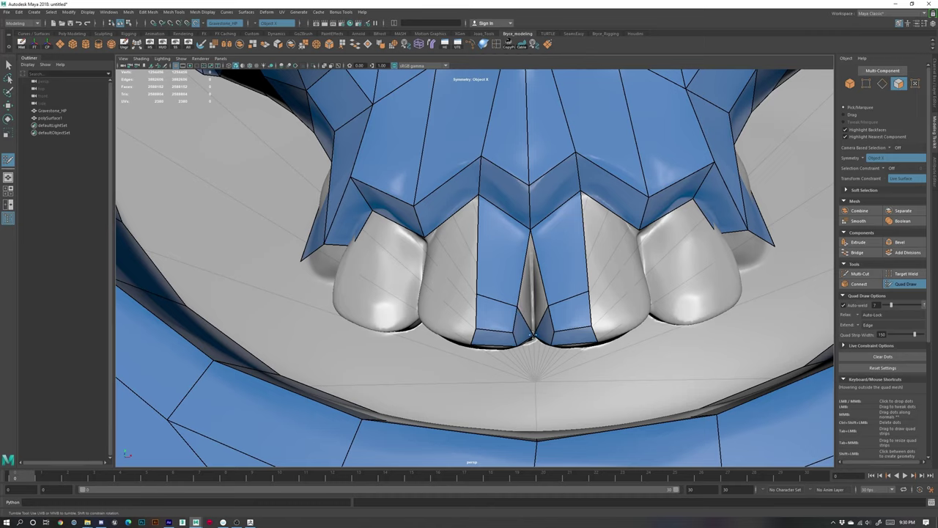
pyautogui.click(531, 268)
pyautogui.keyDown('shift'); pyautogui.click(530, 289); pyautogui.keyUp('shift')
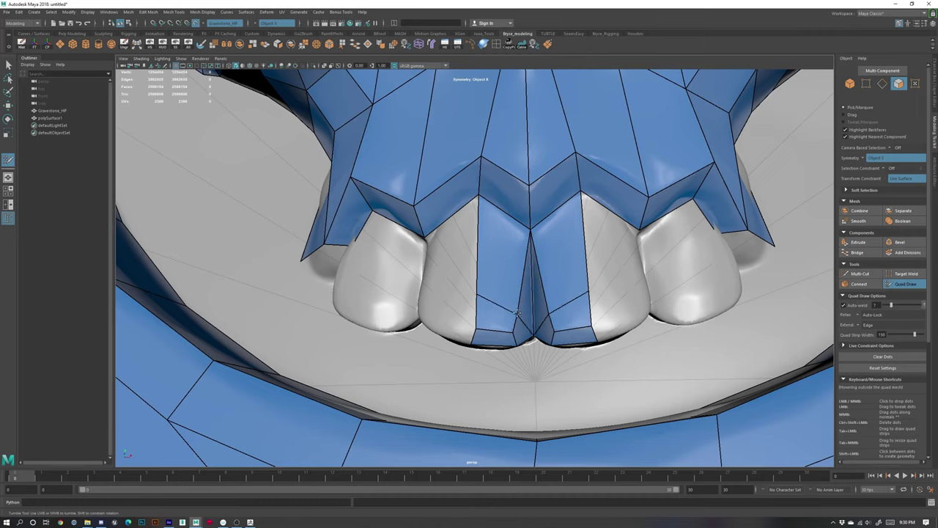
pyautogui.moveTo(477, 294); pyautogui.dragTo(480, 196)
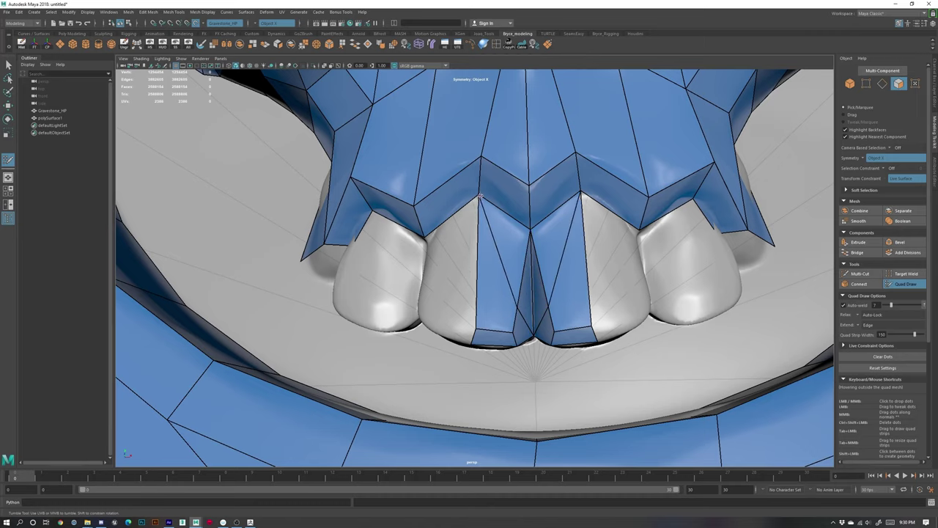
pyautogui.scroll(-3, 565, 304)
pyautogui.keyDown('alt'); pyautogui.moveTo(583, 343); pyautogui.dragTo(505, 342); pyautogui.keyUp('alt')
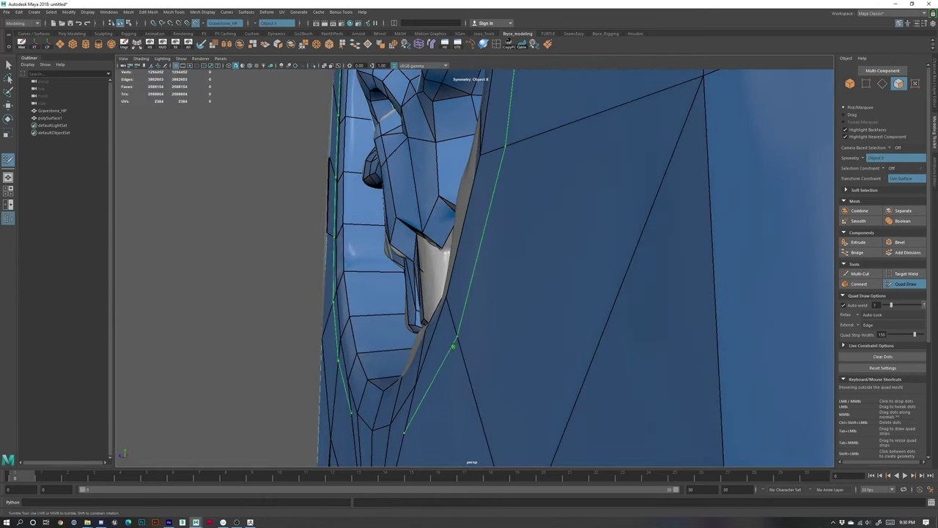
pyautogui.hotkey('ctrl', 'z')
# - Add quads along the biting edge and around the outer lower corner of the front tooth
pyautogui.keyDown('alt'); pyautogui.moveTo(437, 303); pyautogui.dragTo(484, 285); pyautogui.keyUp('alt')
pyautogui.keyDown('alt'); pyautogui.moveTo(490, 322); pyautogui.dragTo(528, 334, button='right'); pyautogui.keyUp('alt')
pyautogui.keyDown('alt'); pyautogui.moveTo(526, 332); pyautogui.dragTo(488, 321); pyautogui.keyUp('alt')
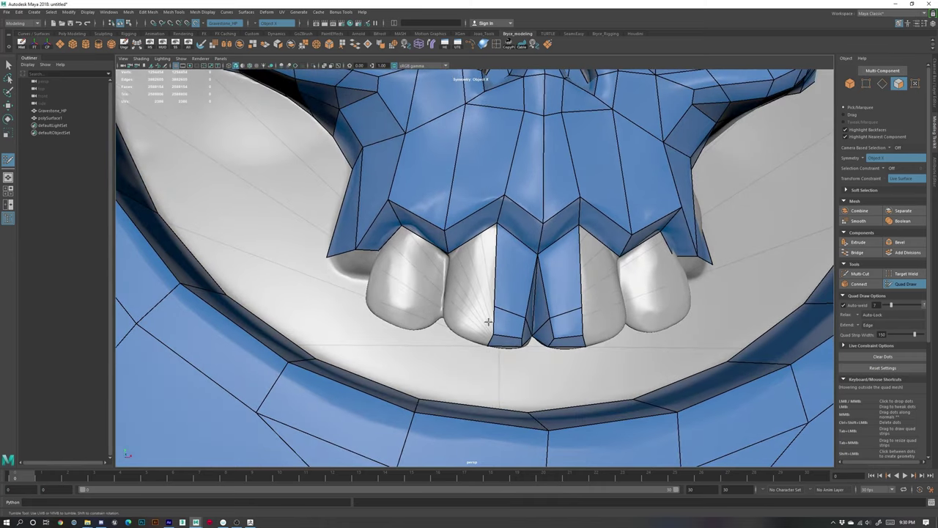
pyautogui.click(450, 327)
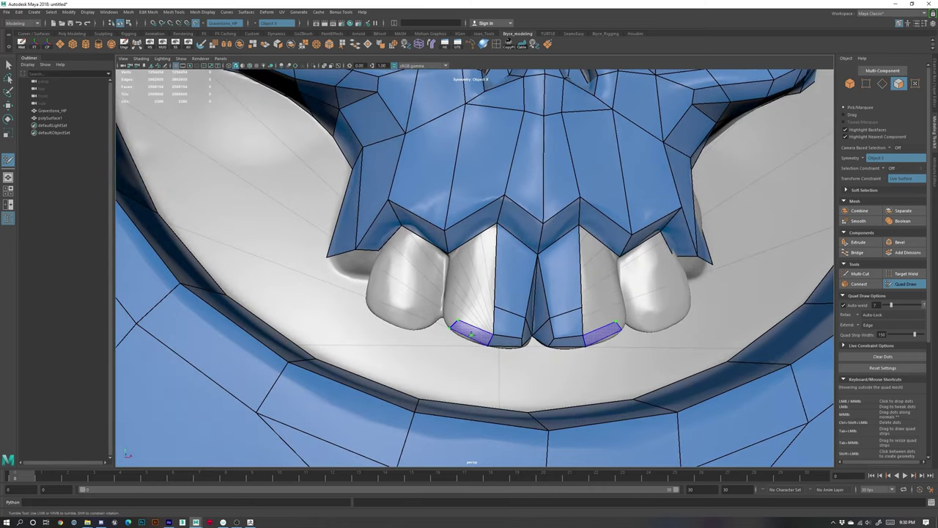
pyautogui.moveTo(472, 334); pyautogui.dragTo(472, 335)
pyautogui.keyDown('shift'); pyautogui.click(451, 313); pyautogui.keyUp('shift')
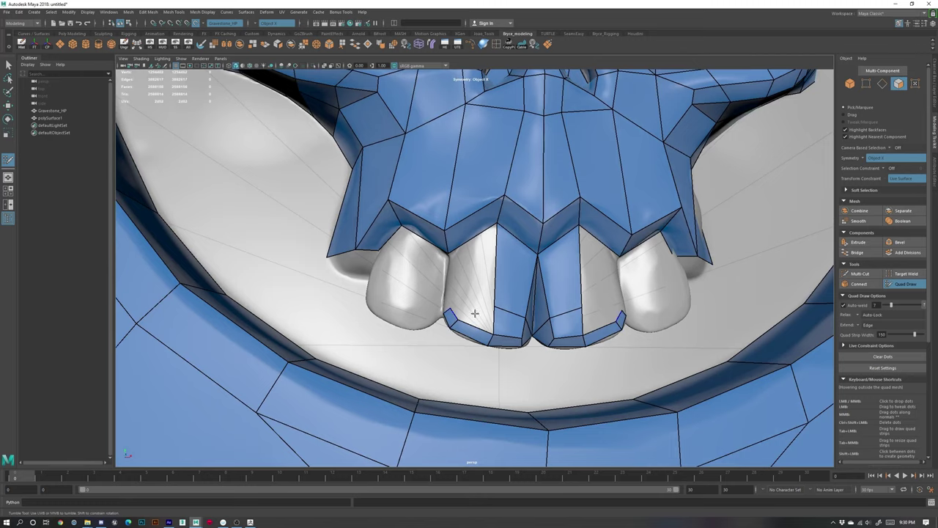
# - Fill the remaining lower and upper faces on the outer half of the front tooth
pyautogui.keyDown('shift'); pyautogui.click(482, 316); pyautogui.keyUp('shift')
pyautogui.keyDown('alt'); pyautogui.moveTo(464, 288); pyautogui.dragTo(469, 291); pyautogui.keyUp('alt')
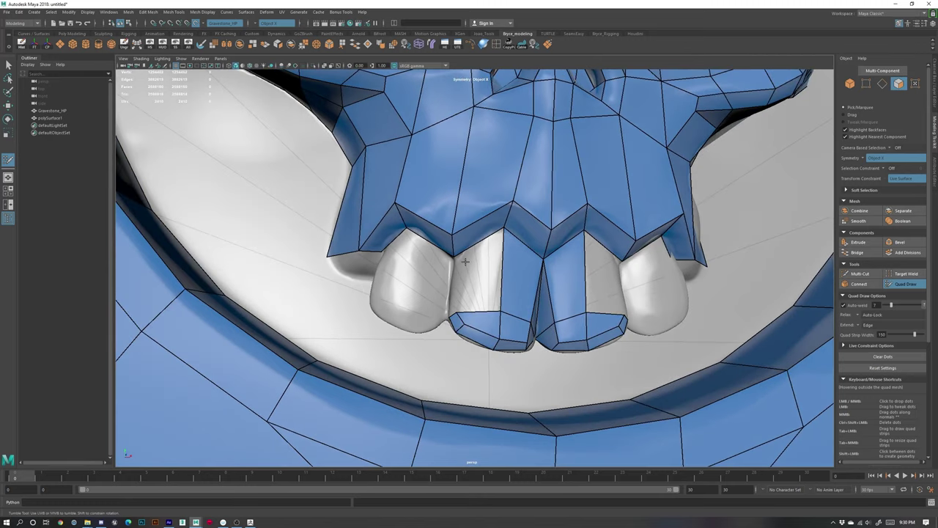
pyautogui.keyDown('shift'); pyautogui.click(487, 272); pyautogui.keyUp('shift')
# - Add a small quad at the lower inner corner of the neighbouring side tooth, touching the front tooth
pyautogui.keyDown('alt'); pyautogui.moveTo(452, 321); pyautogui.dragTo(426, 319); pyautogui.keyUp('alt')
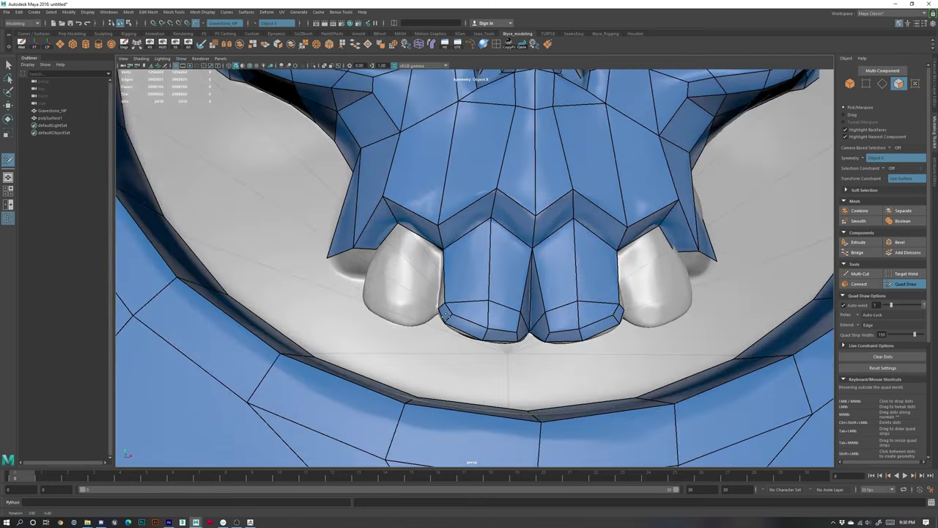
pyautogui.click(430, 300)
pyautogui.click(423, 322)
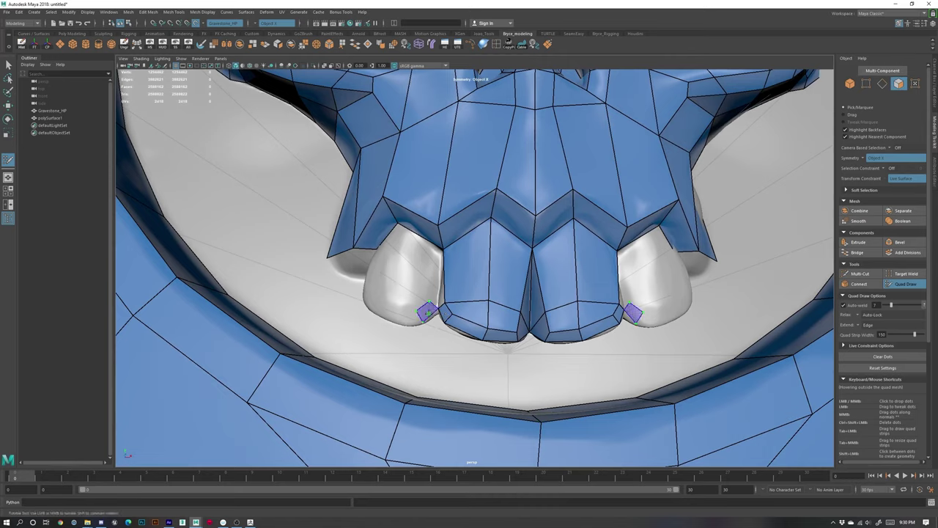
pyautogui.keyDown('shift'); pyautogui.click(429, 313); pyautogui.keyUp('shift')
# - Fill two adjoining quads across the upper part of the side tooth, below the gum edge
pyautogui.keyDown('alt'); pyautogui.moveTo(436, 296); pyautogui.dragTo(430, 297); pyautogui.keyUp('alt')
pyautogui.keyDown('alt'); pyautogui.moveTo(429, 297); pyautogui.dragTo(500, 293, button='middle'); pyautogui.keyUp('alt')
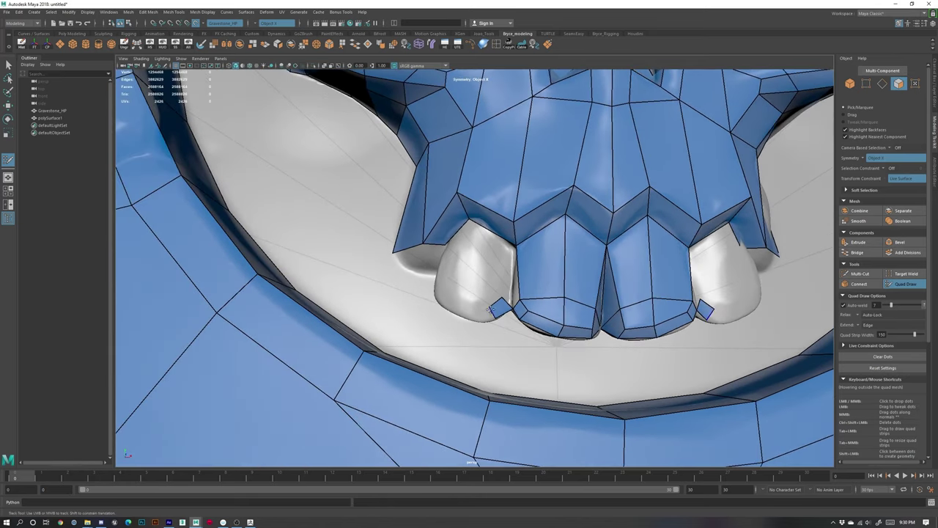
pyautogui.keyDown('alt'); pyautogui.moveTo(473, 303); pyautogui.dragTo(461, 323); pyautogui.keyUp('alt')
pyautogui.keyDown('alt'); pyautogui.moveTo(506, 301); pyautogui.dragTo(564, 302, button='right'); pyautogui.keyUp('alt')
pyautogui.moveTo(426, 277)
pyautogui.keyDown('alt'); pyautogui.mouseDown()
pyautogui.moveTo(455, 268)
pyautogui.moveTo(490, 284)
pyautogui.mouseUp(); pyautogui.keyUp('alt')
pyautogui.click(483, 288)
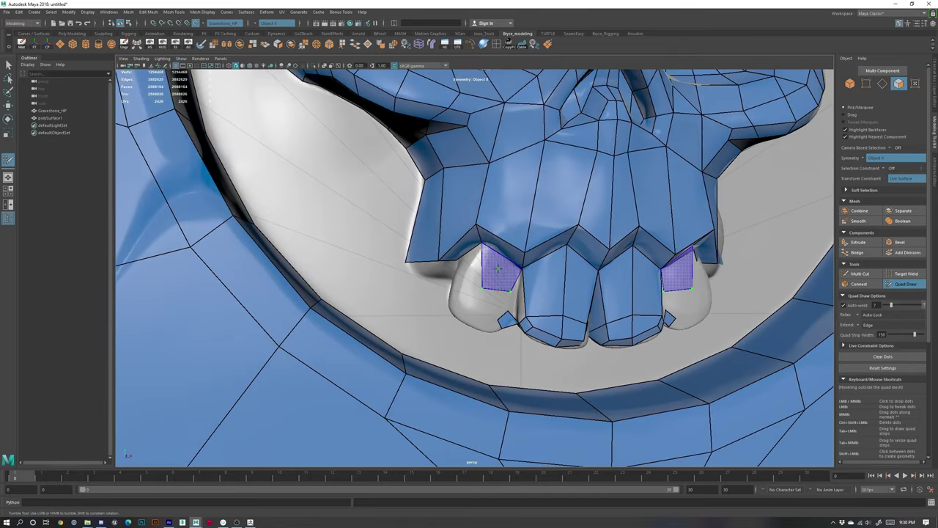
pyautogui.keyDown('shift'); pyautogui.click(500, 268); pyautogui.keyUp('shift')
pyautogui.click(462, 285)
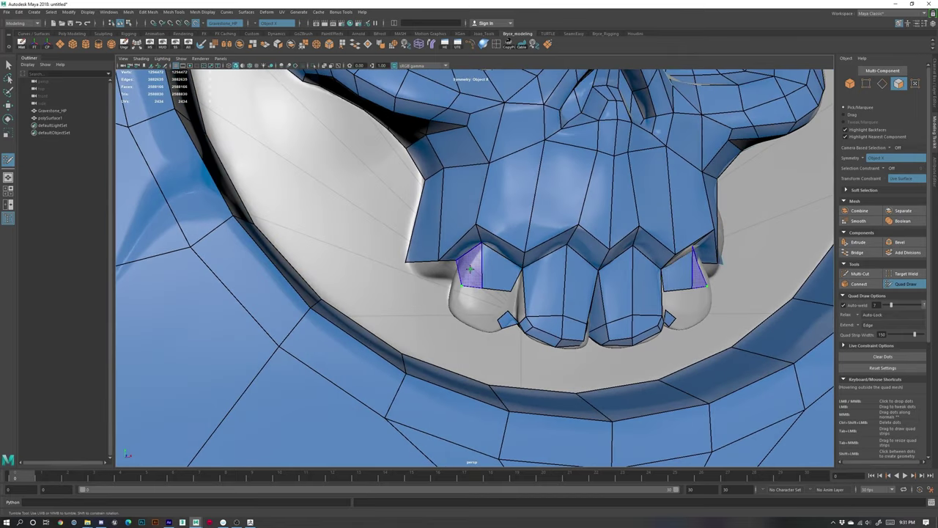
pyautogui.keyDown('shift'); pyautogui.click(466, 273); pyautogui.keyUp('shift')
# - Pull the lower inner vertex of the side tooth's upper faces down to the small corner quad
pyautogui.keyDown('alt'); pyautogui.moveTo(515, 299); pyautogui.dragTo(496, 311); pyautogui.keyUp('alt')
pyautogui.keyDown('alt'); pyautogui.moveTo(496, 311); pyautogui.dragTo(509, 323, button='right'); pyautogui.keyUp('alt')
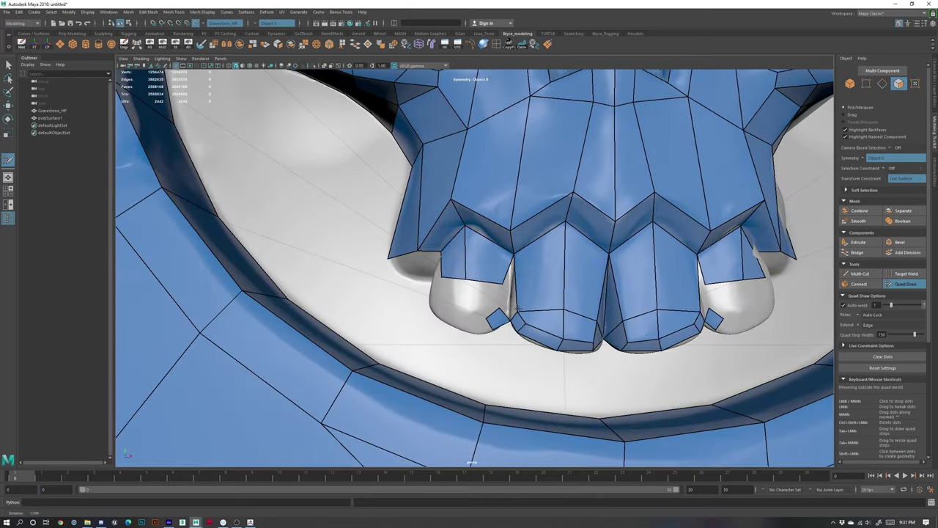
pyautogui.keyDown('alt'); pyautogui.moveTo(509, 323); pyautogui.dragTo(506, 315); pyautogui.keyUp('alt')
pyautogui.moveTo(500, 275); pyautogui.dragTo(500, 290)
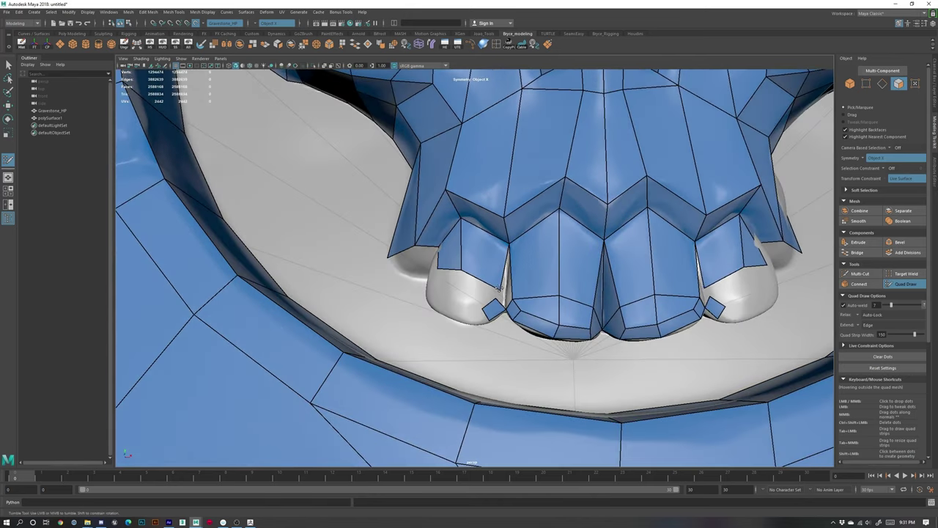
# - Fill the narrow gap between the side tooth and the front tooth with two side faces, and adjust their shared bottom vertex
pyautogui.keyDown('alt'); pyautogui.moveTo(519, 320); pyautogui.dragTo(544, 347, button='right'); pyautogui.keyUp('alt')
pyautogui.moveTo(545, 346)
pyautogui.keyDown('alt'); pyautogui.mouseDown()
pyautogui.moveTo(550, 318)
pyautogui.moveTo(489, 319)
pyautogui.mouseUp(); pyautogui.keyUp('alt')
pyautogui.moveTo(550, 343)
pyautogui.keyDown('alt'); pyautogui.mouseDown(button='right')
pyautogui.moveTo(529, 305)
pyautogui.moveTo(548, 341)
pyautogui.mouseUp(button='right'); pyautogui.keyUp('alt')
pyautogui.keyDown('alt'); pyautogui.moveTo(548, 341); pyautogui.dragTo(563, 327); pyautogui.keyUp('alt')
pyautogui.keyDown('alt'); pyautogui.moveTo(499, 316); pyautogui.dragTo(528, 314); pyautogui.keyUp('alt')
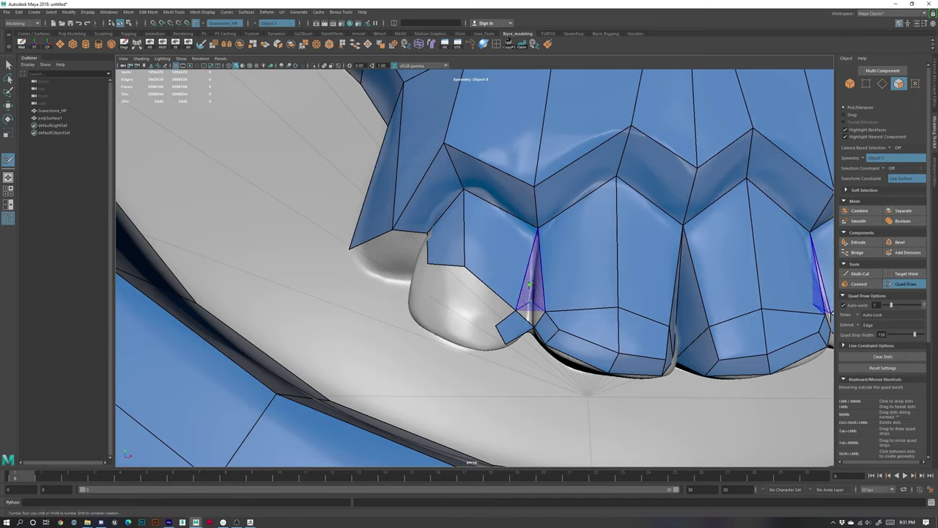
pyautogui.keyDown('shift'); pyautogui.click(531, 293); pyautogui.keyUp('shift')
pyautogui.hotkey('ctrl', 'z')
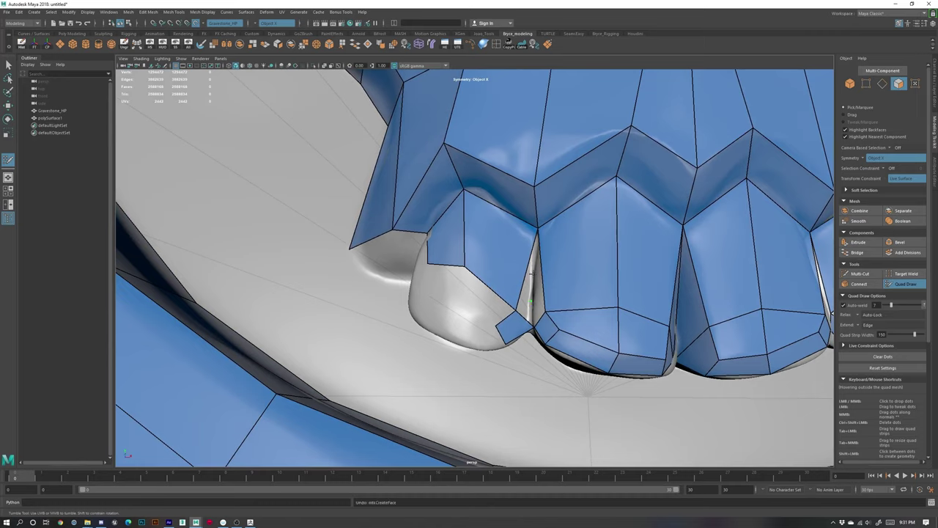
pyautogui.keyDown('alt'); pyautogui.moveTo(532, 274); pyautogui.dragTo(532, 306); pyautogui.keyUp('alt')
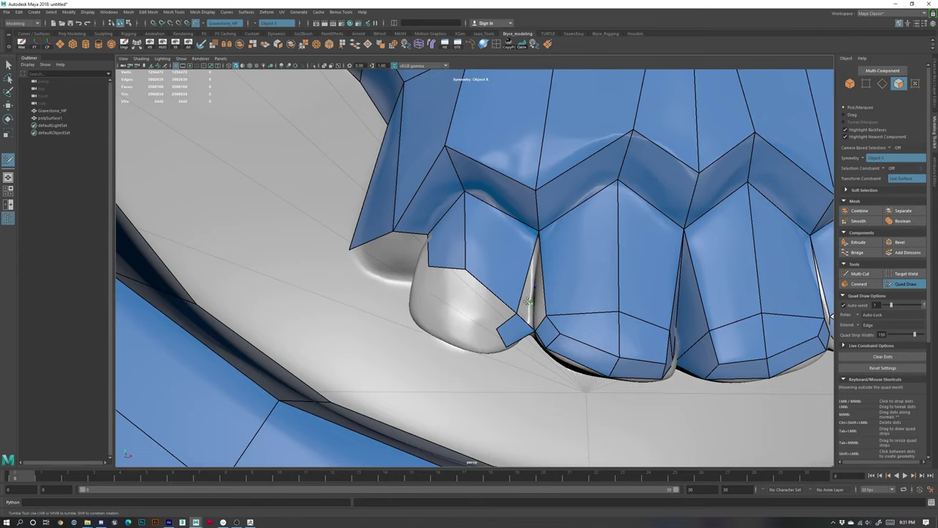
pyautogui.keyDown('shift'); pyautogui.click(531, 301); pyautogui.keyUp('shift')
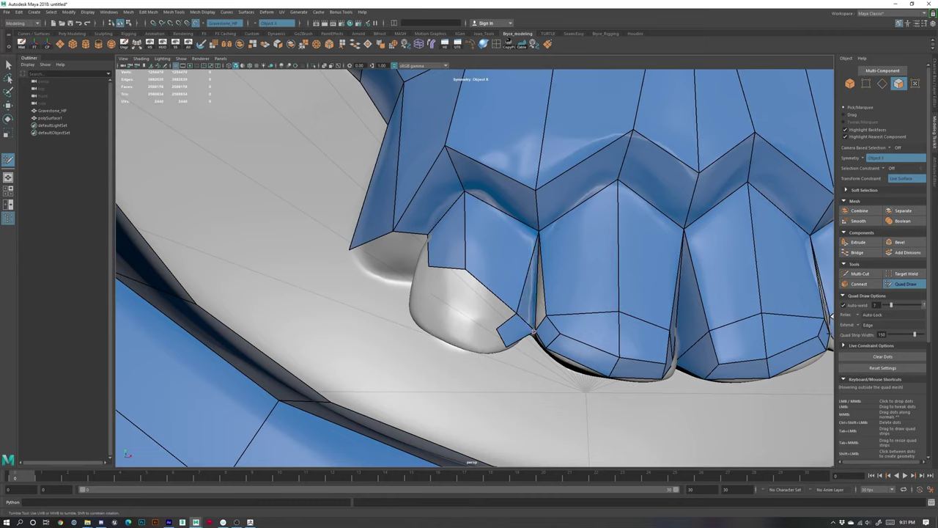
pyautogui.keyDown('shift'); pyautogui.click(540, 304); pyautogui.keyUp('shift')
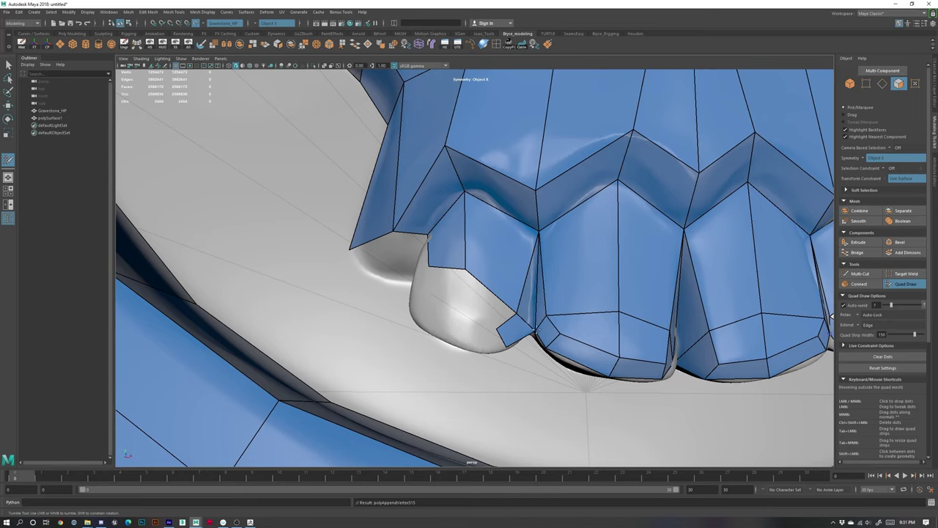
pyautogui.moveTo(535, 333); pyautogui.dragTo(531, 326)
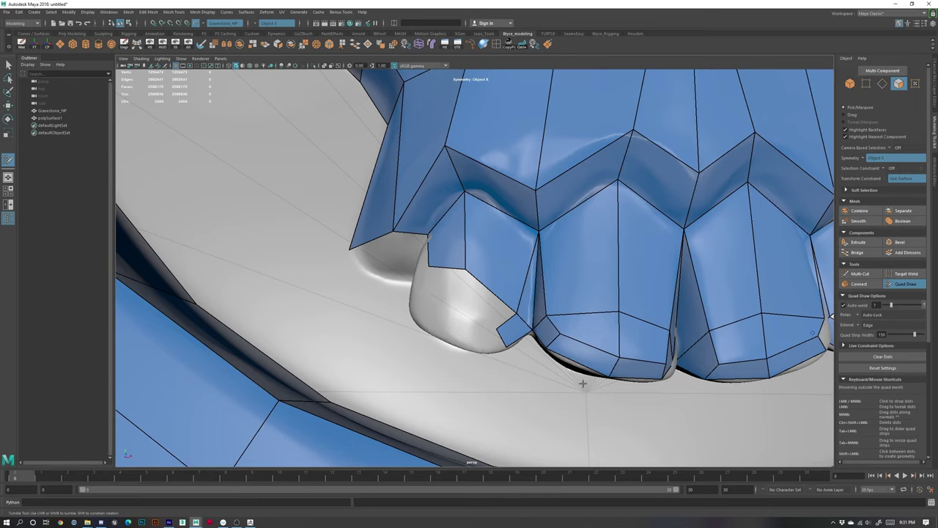
# - Examine the skull and teeth topology from a distance and up close from several angles
pyautogui.keyDown('alt'); pyautogui.moveTo(583, 383); pyautogui.dragTo(547, 399); pyautogui.keyUp('alt')
pyautogui.keyDown('alt'); pyautogui.moveTo(547, 399); pyautogui.dragTo(523, 375, button='right'); pyautogui.keyUp('alt')
pyautogui.keyDown('alt'); pyautogui.moveTo(524, 376); pyautogui.dragTo(553, 339); pyautogui.keyUp('alt')
pyautogui.keyDown('alt'); pyautogui.moveTo(591, 394); pyautogui.dragTo(618, 409); pyautogui.keyUp('alt')
pyautogui.keyDown('alt'); pyautogui.moveTo(618, 408); pyautogui.dragTo(544, 352, button='right'); pyautogui.keyUp('alt')
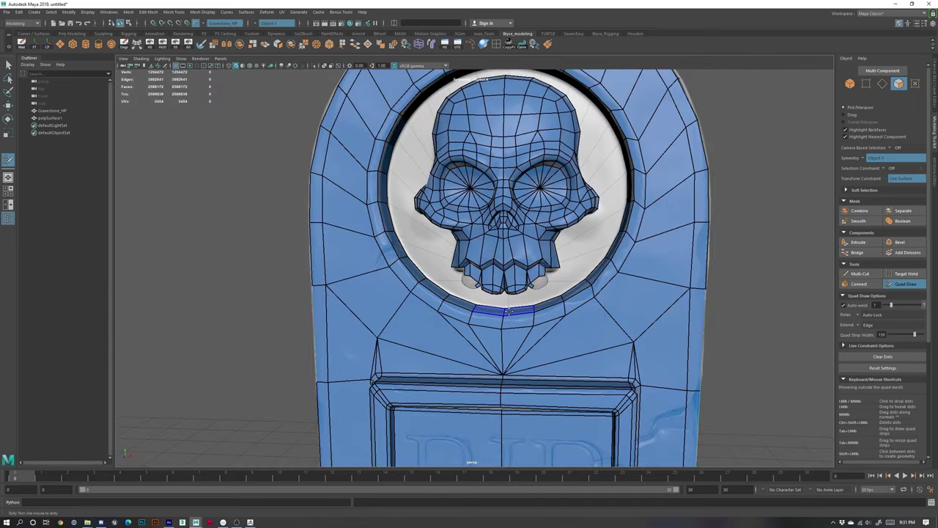
pyautogui.keyDown('alt'); pyautogui.moveTo(509, 312); pyautogui.dragTo(463, 327); pyautogui.keyUp('alt')
pyautogui.keyDown('alt'); pyautogui.moveTo(463, 327); pyautogui.dragTo(432, 324, button='right'); pyautogui.keyUp('alt')
pyautogui.keyDown('alt'); pyautogui.moveTo(432, 324); pyautogui.dragTo(517, 327); pyautogui.keyUp('alt')
pyautogui.keyDown('alt'); pyautogui.moveTo(517, 327); pyautogui.dragTo(622, 352, button='right'); pyautogui.keyUp('alt')
pyautogui.keyDown('alt'); pyautogui.moveTo(565, 367); pyautogui.dragTo(485, 285, button='middle'); pyautogui.keyUp('alt')
pyautogui.keyDown('alt'); pyautogui.moveTo(485, 285); pyautogui.dragTo(506, 298, button='right'); pyautogui.keyUp('alt')
pyautogui.keyDown('alt'); pyautogui.moveTo(506, 298); pyautogui.dragTo(521, 297); pyautogui.keyUp('alt')
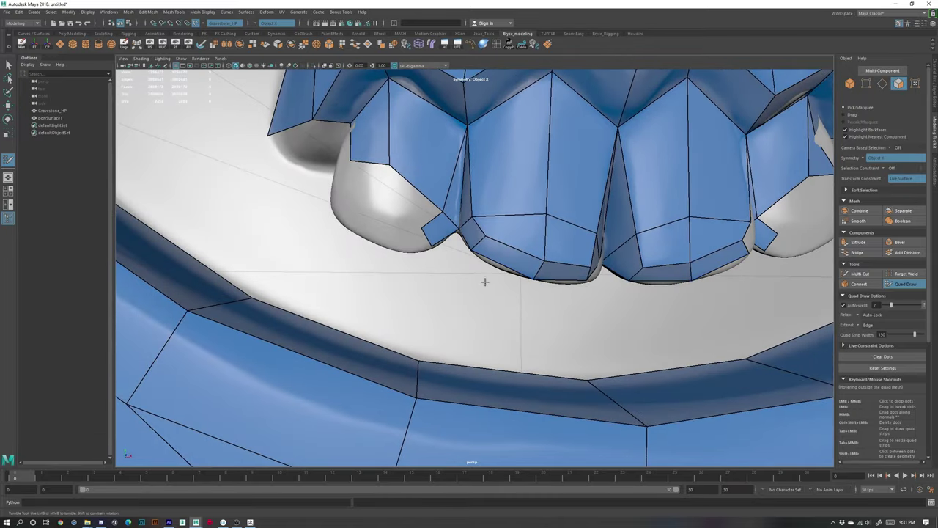
# - Reposition the vertices where the front tooth's outer corner meets the side tooth's small corner quad
pyautogui.keyDown('alt'); pyautogui.moveTo(485, 281); pyautogui.dragTo(585, 339, button='middle'); pyautogui.keyUp('alt')
pyautogui.keyDown('alt'); pyautogui.moveTo(585, 339); pyautogui.dragTo(546, 327); pyautogui.keyUp('alt')
pyautogui.keyDown('alt'); pyautogui.moveTo(546, 327); pyautogui.dragTo(574, 324, button='middle'); pyautogui.keyUp('alt')
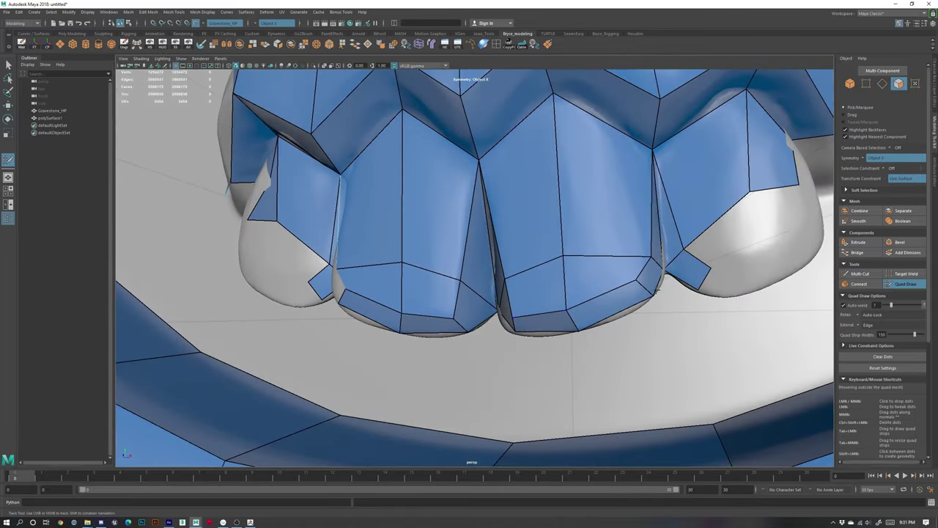
pyautogui.keyDown('alt'); pyautogui.moveTo(657, 292); pyautogui.dragTo(572, 293); pyautogui.keyUp('alt')
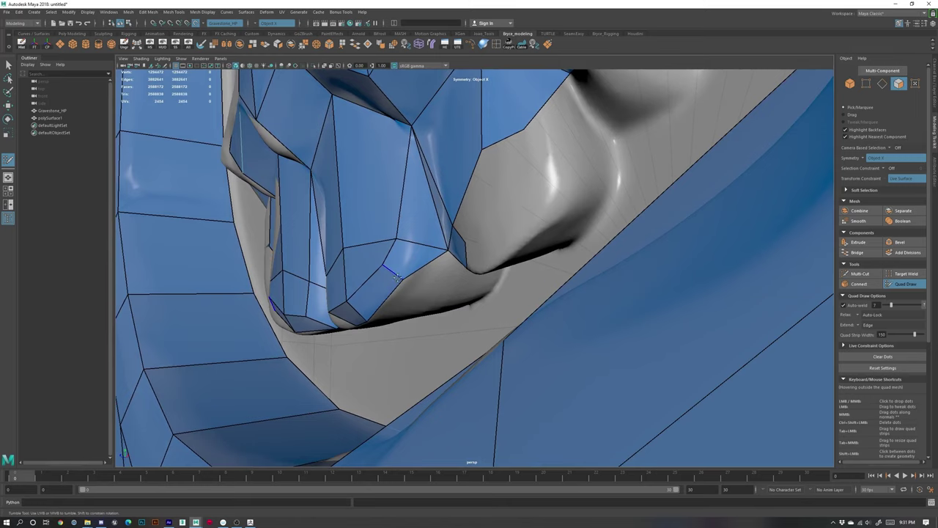
pyautogui.keyDown('alt'); pyautogui.moveTo(464, 285); pyautogui.dragTo(447, 309); pyautogui.keyUp('alt')
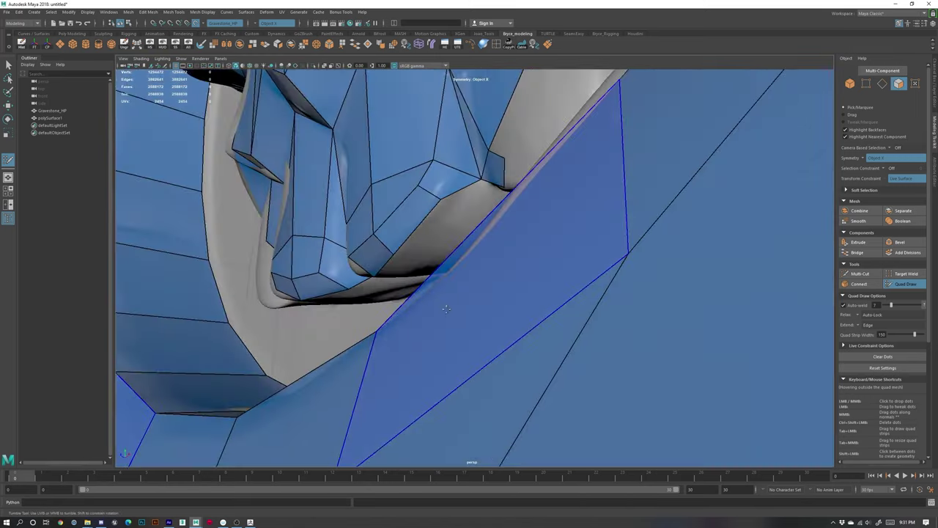
pyautogui.moveTo(481, 178); pyautogui.dragTo(467, 166)
pyautogui.keyDown('alt'); pyautogui.moveTo(475, 201); pyautogui.dragTo(499, 212); pyautogui.keyUp('alt')
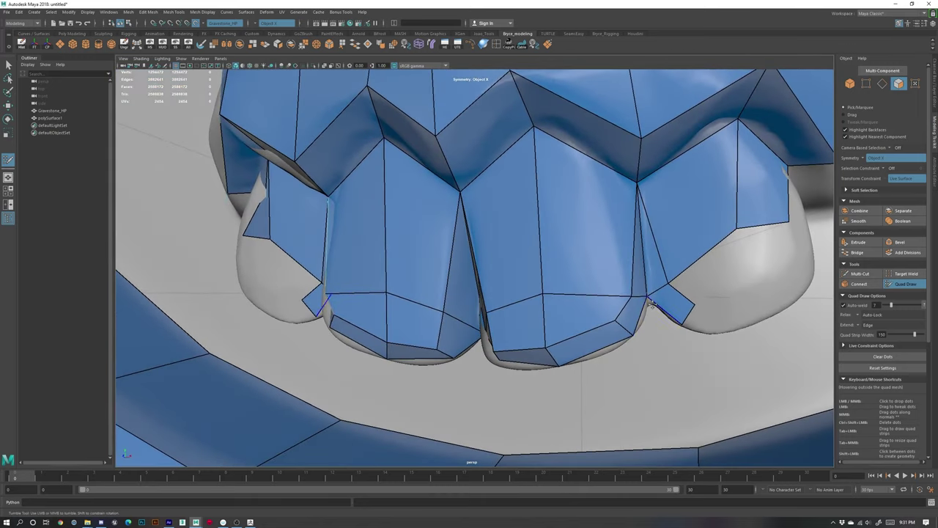
pyautogui.moveTo(647, 298); pyautogui.dragTo(649, 301)
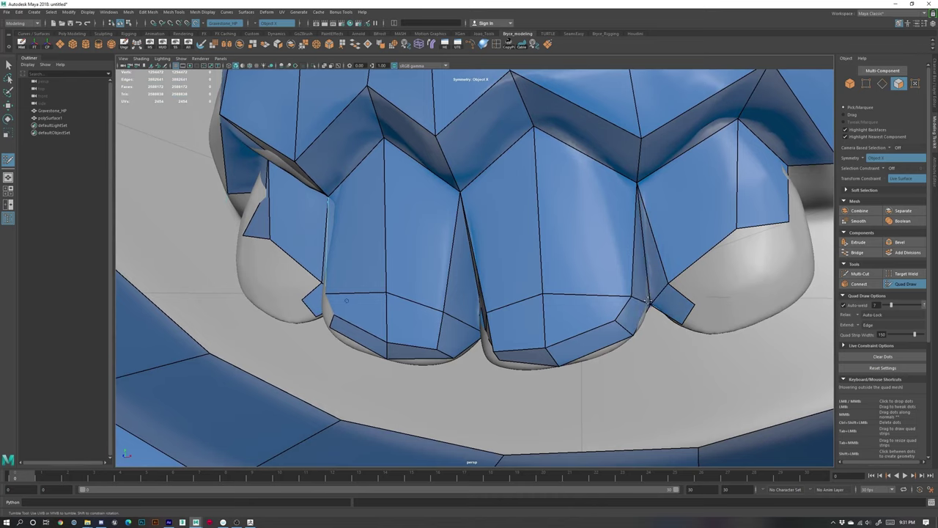
pyautogui.keyDown('alt'); pyautogui.moveTo(432, 301); pyautogui.dragTo(450, 253); pyautogui.keyUp('alt')
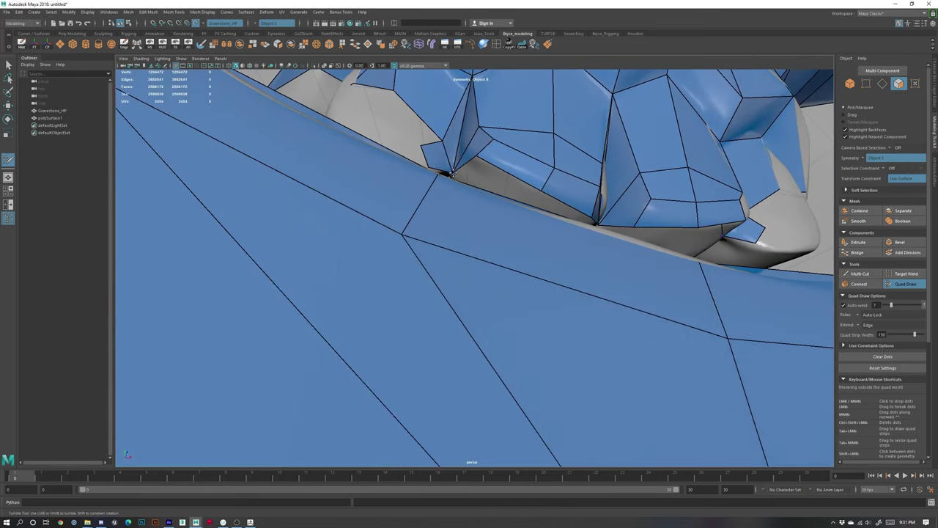
pyautogui.moveTo(453, 173)
pyautogui.mouseDown()
pyautogui.moveTo(459, 151)
pyautogui.moveTo(458, 238)
pyautogui.mouseUp()
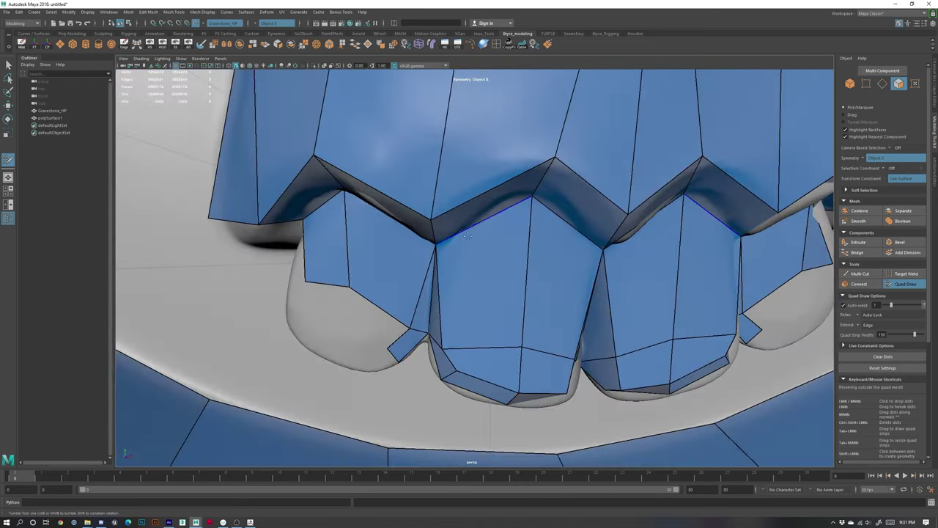
# - Shift the outer and middle vertices on the side tooth's top edge inward to follow the sculpted gum line
pyautogui.keyDown('alt'); pyautogui.moveTo(431, 331); pyautogui.dragTo(520, 342, button='middle'); pyautogui.keyUp('alt')
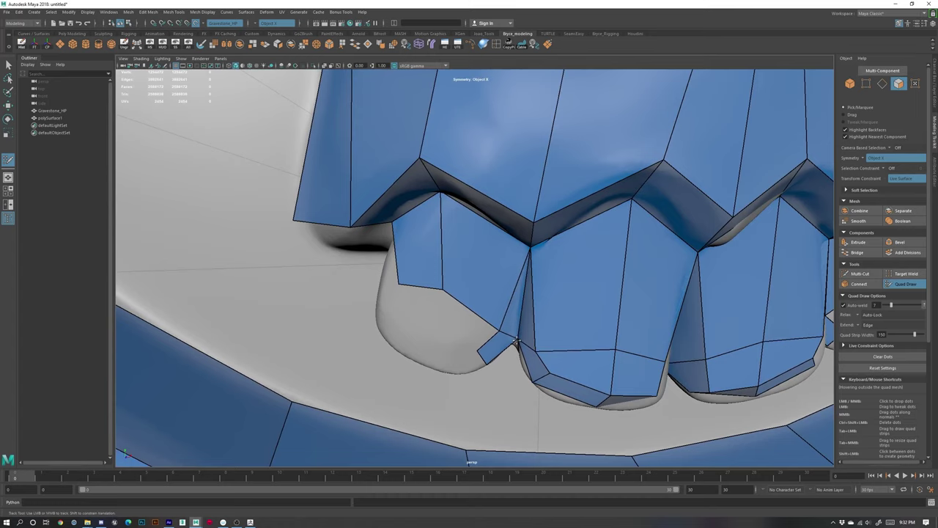
pyautogui.keyDown('alt'); pyautogui.moveTo(429, 330); pyautogui.dragTo(431, 270); pyautogui.keyUp('alt')
pyautogui.moveTo(426, 210); pyautogui.dragTo(438, 205)
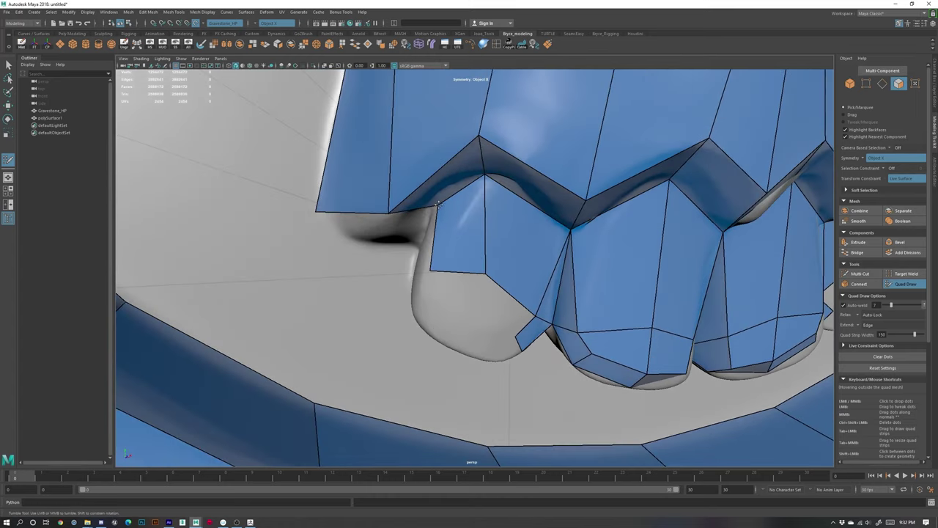
pyautogui.moveTo(484, 183); pyautogui.dragTo(499, 176)
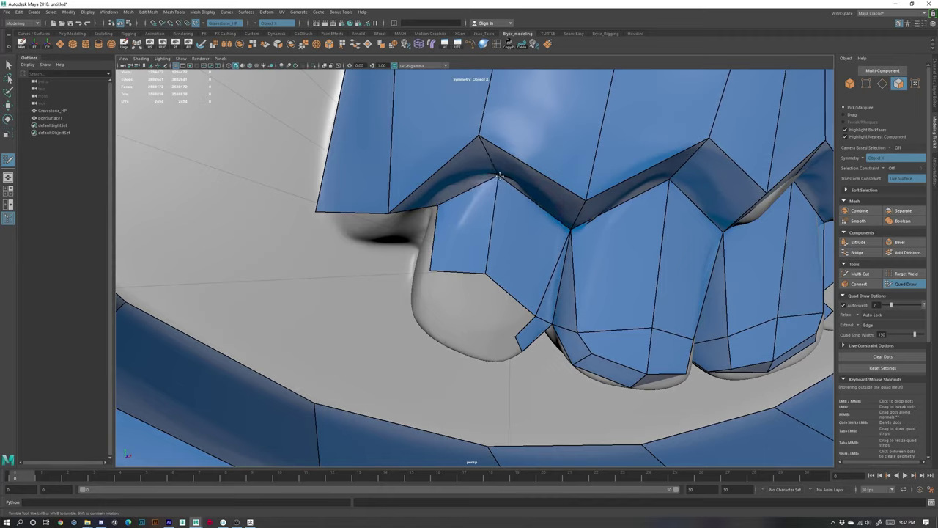
# - Fill the lower part of the side tooth with quads and add a row of narrow quads along its rounded bottom edge
pyautogui.keyDown('shift'); pyautogui.click(500, 310); pyautogui.keyUp('shift')
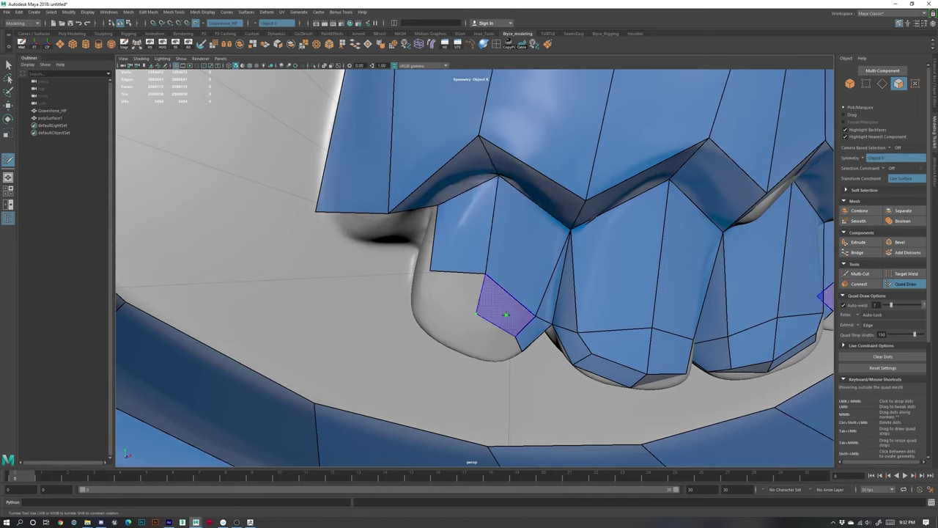
pyautogui.click(428, 304)
pyautogui.keyDown('shift'); pyautogui.click(455, 291); pyautogui.keyUp('shift')
pyautogui.moveTo(475, 316); pyautogui.dragTo(472, 333)
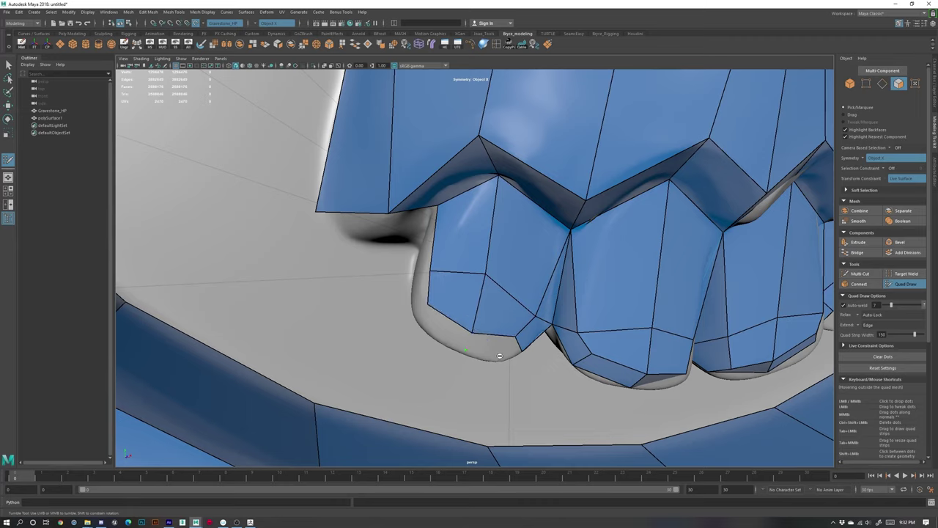
pyautogui.keyDown('shift'); pyautogui.click(495, 346); pyautogui.keyUp('shift')
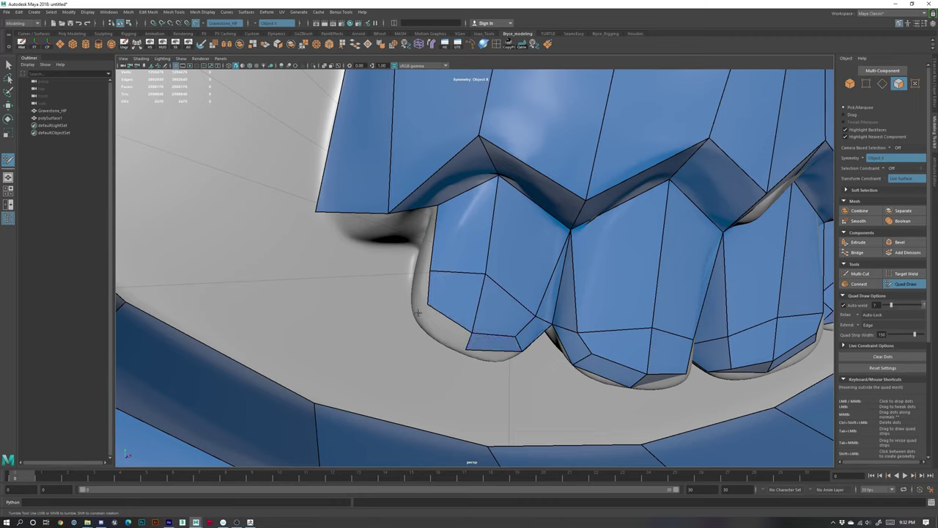
pyautogui.keyDown('shift'); pyautogui.click(438, 327); pyautogui.keyUp('shift')
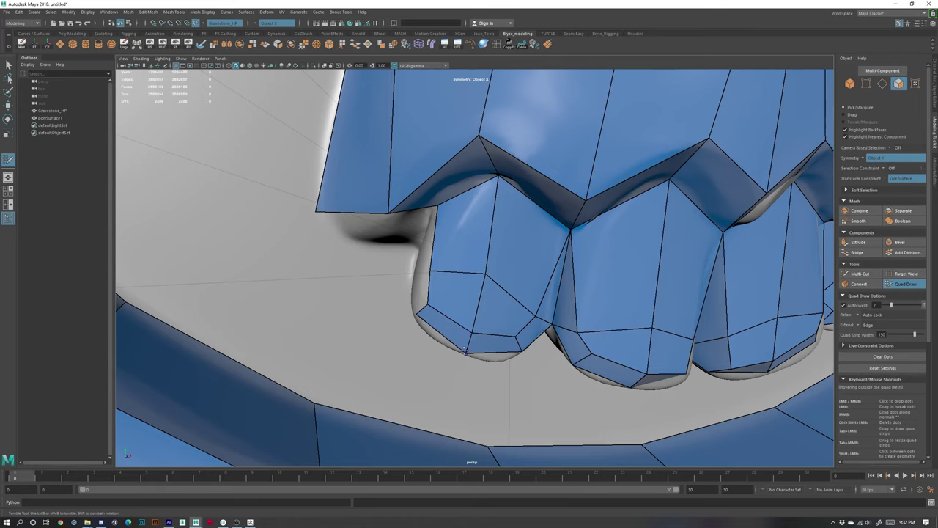
# - Extend the side tooth's mesh around its outer side with quads from the lower corner up to the gum
pyautogui.keyDown('alt'); pyautogui.moveTo(421, 327); pyautogui.dragTo(455, 331); pyautogui.keyUp('alt')
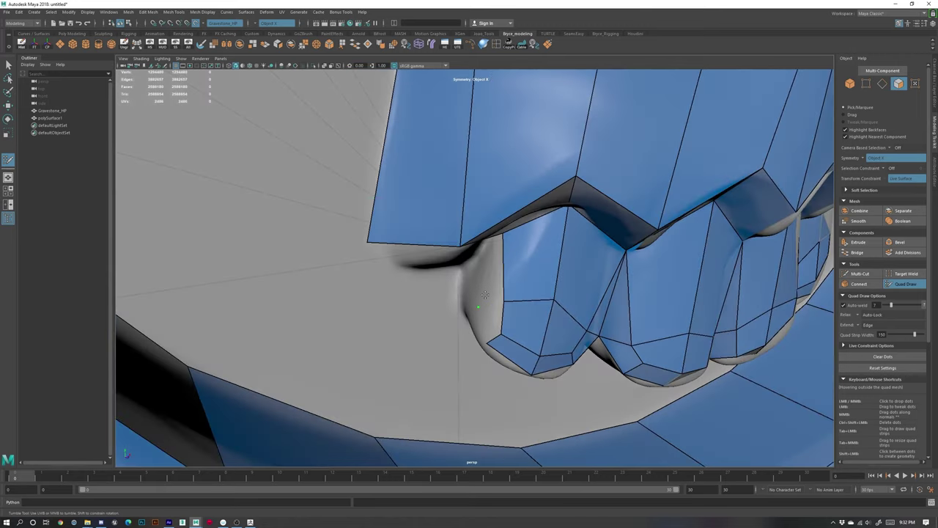
pyautogui.keyDown('alt'); pyautogui.moveTo(487, 267); pyautogui.dragTo(474, 251); pyautogui.keyUp('alt')
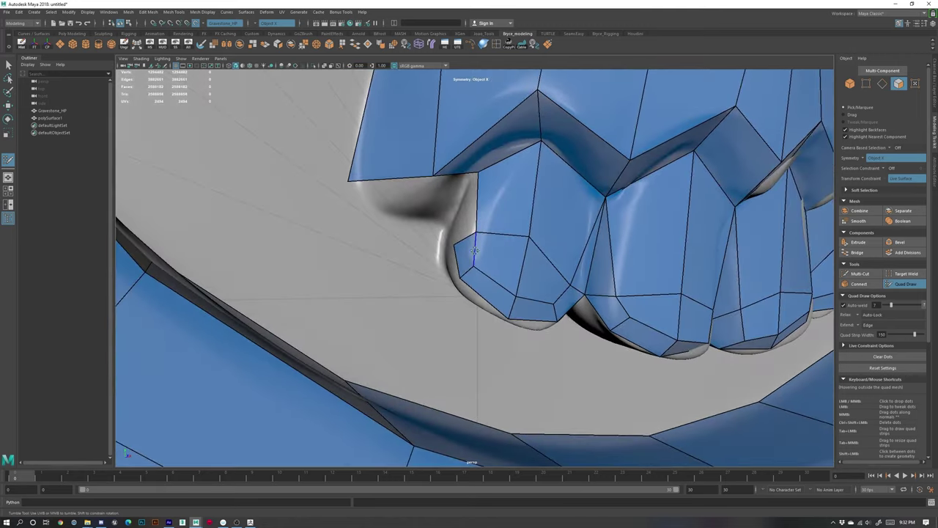
pyautogui.click(451, 216)
pyautogui.keyDown('shift'); pyautogui.click(463, 216); pyautogui.keyUp('shift')
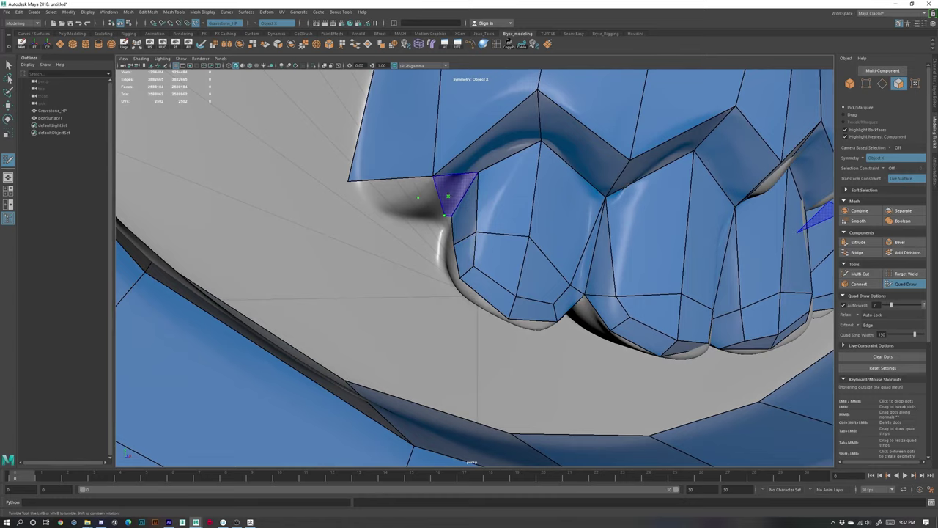
# - Bridge the side tooth's outer edge to the gum corner with quads, and close the underside of the outer jaw corner
pyautogui.keyDown('shift'); pyautogui.click(449, 196); pyautogui.keyUp('shift')
pyautogui.keyDown('alt'); pyautogui.moveTo(448, 196); pyautogui.dragTo(415, 201); pyautogui.keyUp('alt')
pyautogui.keyDown('ctrl'); pyautogui.keyDown('shift'); pyautogui.click(408, 194); pyautogui.keyUp('shift'); pyautogui.keyUp('ctrl')
pyautogui.click(455, 185)
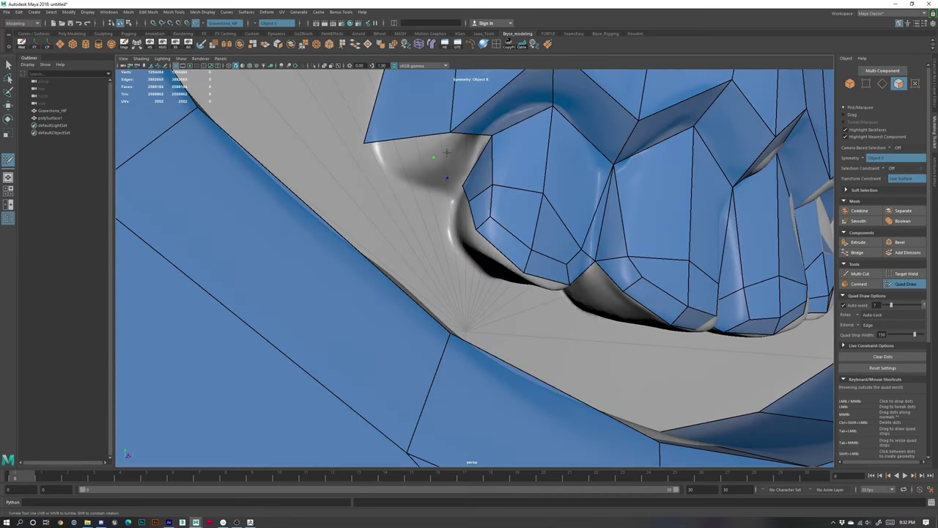
pyautogui.keyDown('shift'); pyautogui.click(450, 169); pyautogui.keyUp('shift')
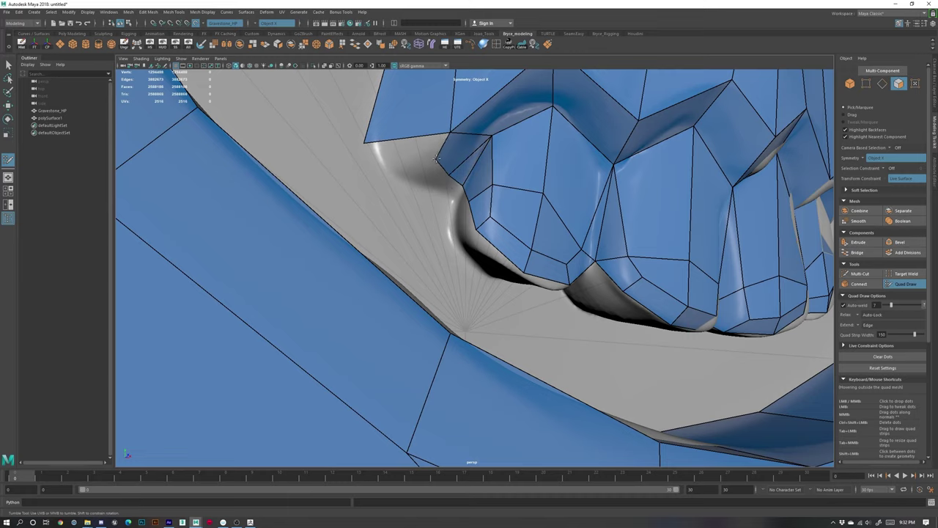
pyautogui.scroll(-4, 454, 215)
pyautogui.keyDown('alt'); pyautogui.moveTo(454, 215); pyautogui.dragTo(366, 226); pyautogui.keyUp('alt')
pyautogui.keyDown('shift'); pyautogui.click(364, 213); pyautogui.keyUp('shift')
# - Try to insert a horizontal edge loop across the upper part of the side teeth
pyautogui.keyDown('alt'); pyautogui.moveTo(441, 274); pyautogui.dragTo(473, 273); pyautogui.keyUp('alt')
pyautogui.keyDown('ctrl'); pyautogui.click(466, 232); pyautogui.keyUp('ctrl')
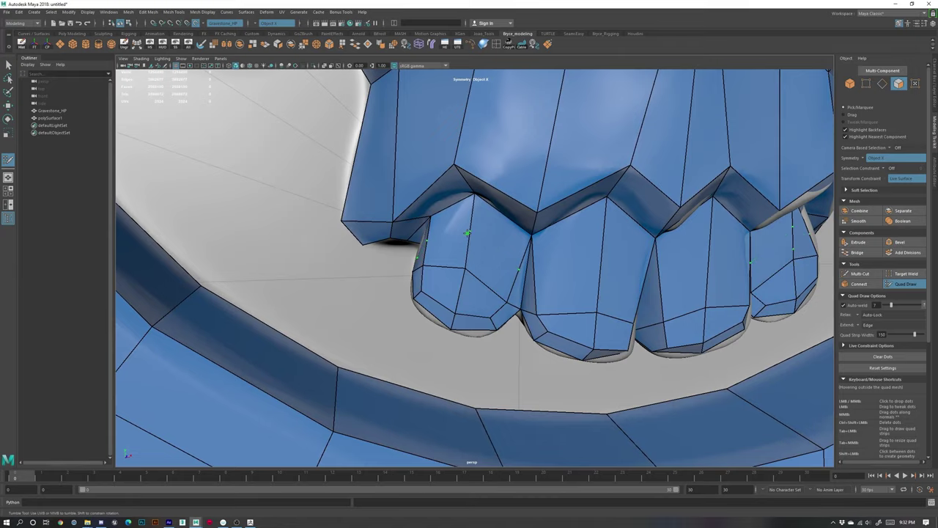
pyautogui.keyDown('alt'); pyautogui.moveTo(605, 337); pyautogui.dragTo(406, 264, button='right'); pyautogui.keyUp('alt')
pyautogui.moveTo(540, 329)
pyautogui.keyDown('alt'); pyautogui.mouseDown()
pyautogui.moveTo(487, 320)
pyautogui.moveTo(530, 296)
pyautogui.moveTo(551, 318)
pyautogui.mouseUp(); pyautogui.keyUp('alt')
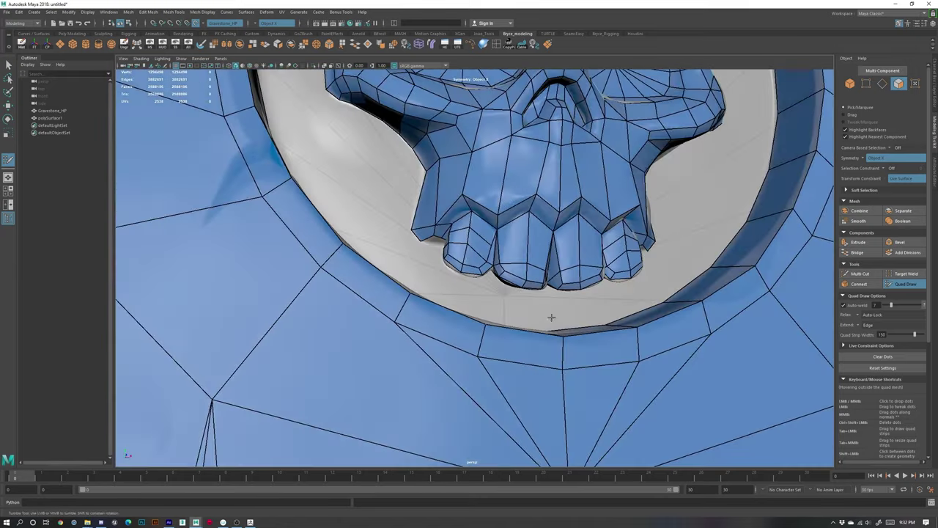
pyautogui.keyDown('alt'); pyautogui.moveTo(425, 282); pyautogui.dragTo(496, 269, button='right'); pyautogui.keyUp('alt')
pyautogui.hotkey('ctrl', 'z')
# - Delete the row of upper jaw faces between the zigzag gum strip and the faces below the nose
pyautogui.moveTo(496, 269)
pyautogui.keyDown('alt'); pyautogui.mouseDown()
pyautogui.moveTo(487, 266)
pyautogui.moveTo(501, 277)
pyautogui.mouseUp(); pyautogui.keyUp('alt')
pyautogui.keyDown('alt'); pyautogui.moveTo(501, 256); pyautogui.dragTo(482, 246, button='right'); pyautogui.keyUp('alt')
pyautogui.keyDown('alt'); pyautogui.moveTo(482, 245); pyautogui.dragTo(479, 272, button='middle'); pyautogui.keyUp('alt')
pyautogui.keyDown('alt'); pyautogui.moveTo(478, 272); pyautogui.dragTo(485, 275); pyautogui.keyUp('alt')
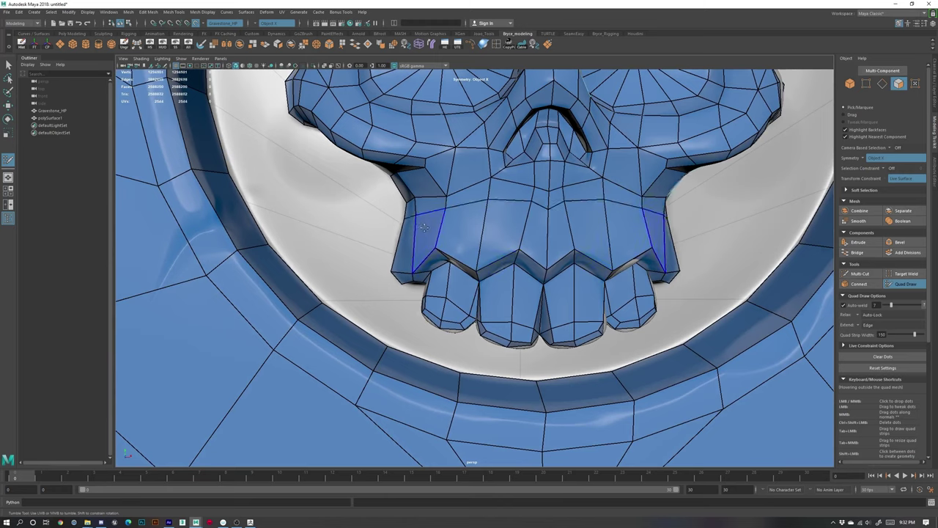
pyautogui.keyDown('alt'); pyautogui.moveTo(426, 236); pyautogui.dragTo(434, 235); pyautogui.keyUp('alt')
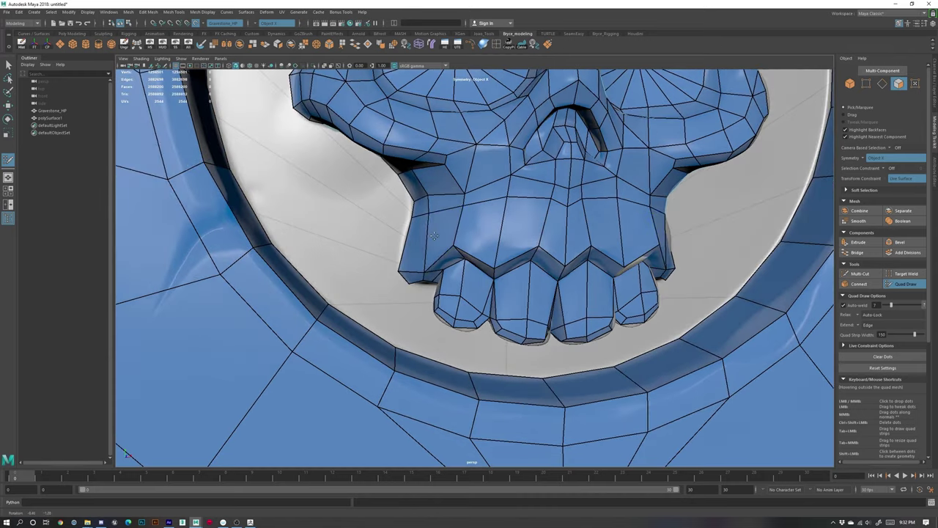
pyautogui.keyDown('ctrl'); pyautogui.keyDown('shift'); pyautogui.click(444, 234); pyautogui.keyUp('shift'); pyautogui.keyUp('ctrl')
pyautogui.keyDown('ctrl'); pyautogui.keyDown('shift'); pyautogui.click(484, 237); pyautogui.keyUp('shift'); pyautogui.keyUp('ctrl')
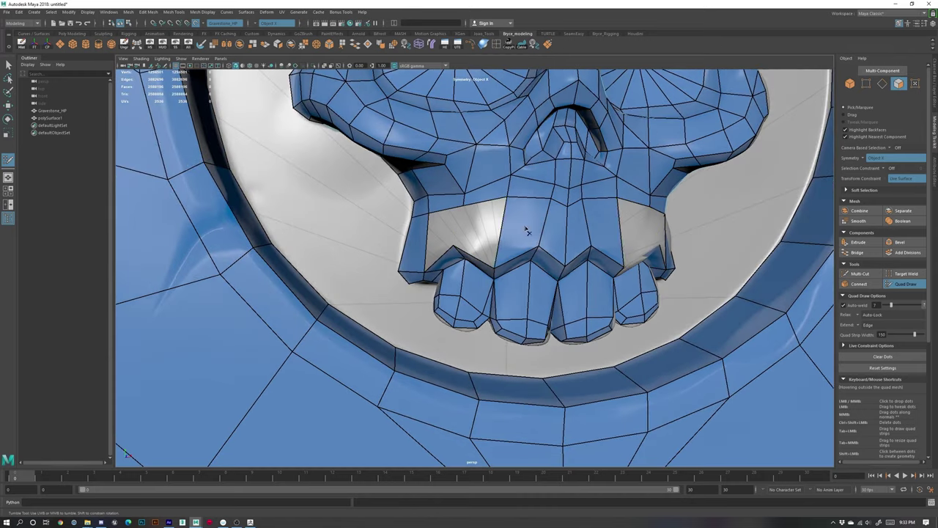
pyautogui.keyDown('ctrl'); pyautogui.keyDown('shift'); pyautogui.click(526, 232); pyautogui.keyUp('shift'); pyautogui.keyUp('ctrl')
pyautogui.keyDown('ctrl'); pyautogui.keyDown('shift'); pyautogui.moveTo(547, 235); pyautogui.dragTo(563, 232); pyautogui.keyUp('shift'); pyautogui.keyUp('ctrl')
# - Insert vertical edge loops through both halves of the front tooth and the side tooth, continuing up through the gum strip
pyautogui.keyDown('alt'); pyautogui.moveTo(503, 283); pyautogui.dragTo(499, 268); pyautogui.keyUp('alt')
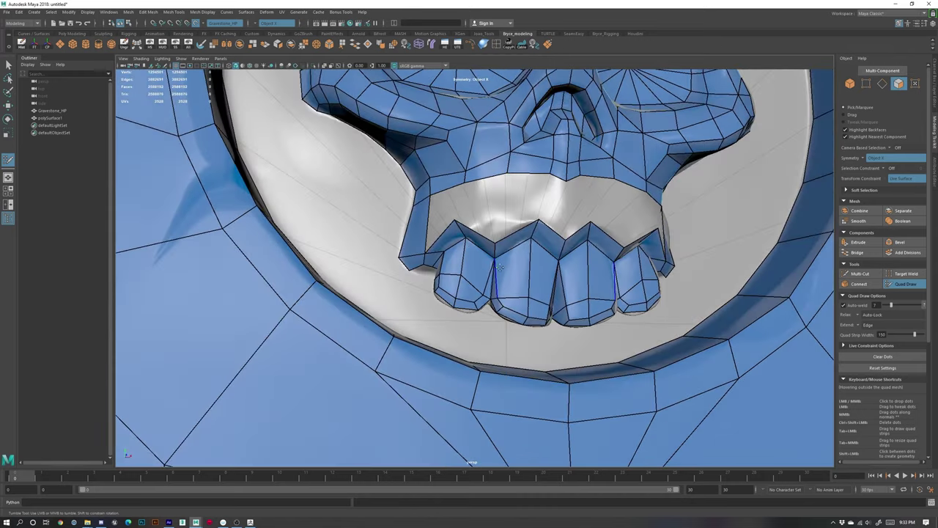
pyautogui.keyDown('ctrl'); pyautogui.click(515, 247); pyautogui.keyUp('ctrl')
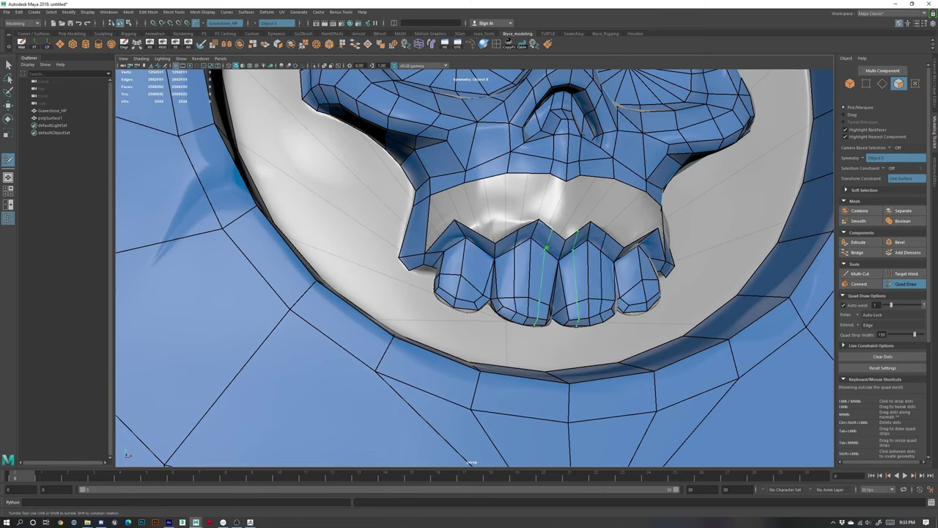
pyautogui.keyDown('ctrl'); pyautogui.click(545, 247); pyautogui.keyUp('ctrl')
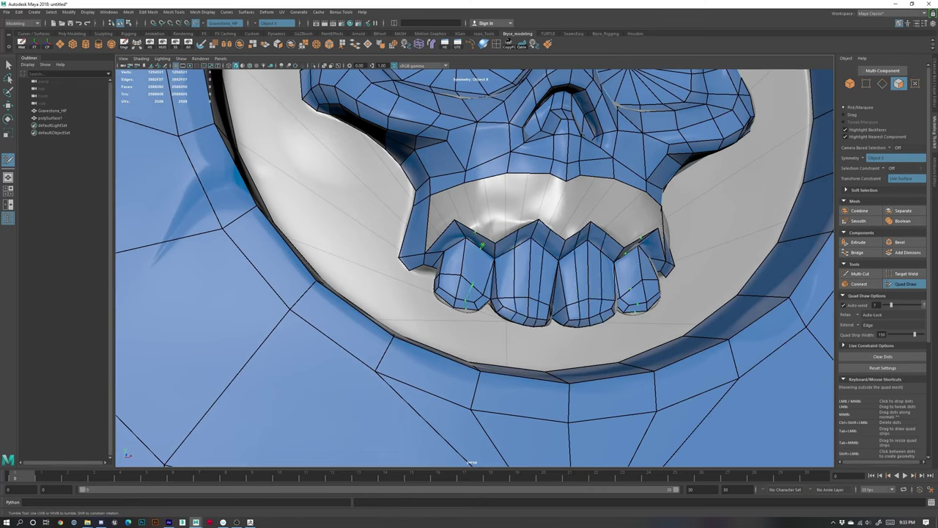
pyautogui.keyDown('ctrl'); pyautogui.click(480, 248); pyautogui.keyUp('ctrl')
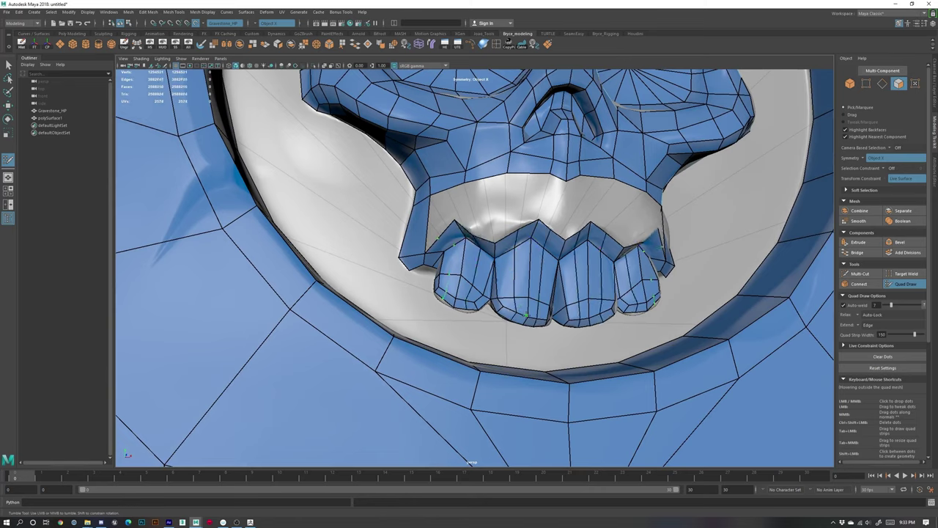
# - Adjust the vertices on the front tooth's lower edge to follow the rounded sculpt
pyautogui.keyDown('alt'); pyautogui.moveTo(577, 336); pyautogui.dragTo(548, 317, button='right'); pyautogui.keyUp('alt')
pyautogui.keyDown('alt'); pyautogui.moveTo(548, 316); pyautogui.dragTo(519, 308); pyautogui.keyUp('alt')
pyautogui.keyDown('alt'); pyautogui.moveTo(520, 308); pyautogui.dragTo(536, 303, button='right'); pyautogui.keyUp('alt')
pyautogui.keyDown('alt'); pyautogui.moveTo(535, 303); pyautogui.dragTo(531, 307); pyautogui.keyUp('alt')
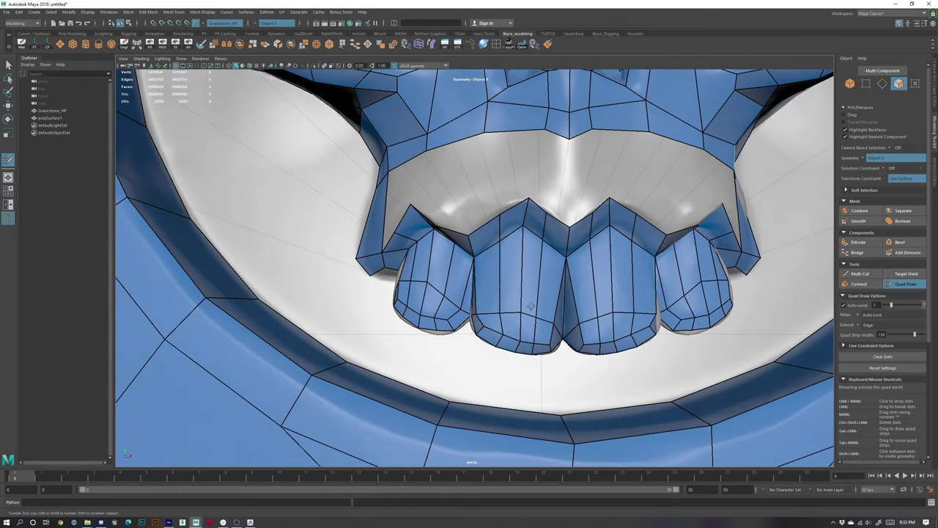
pyautogui.scroll(3, 480, 361)
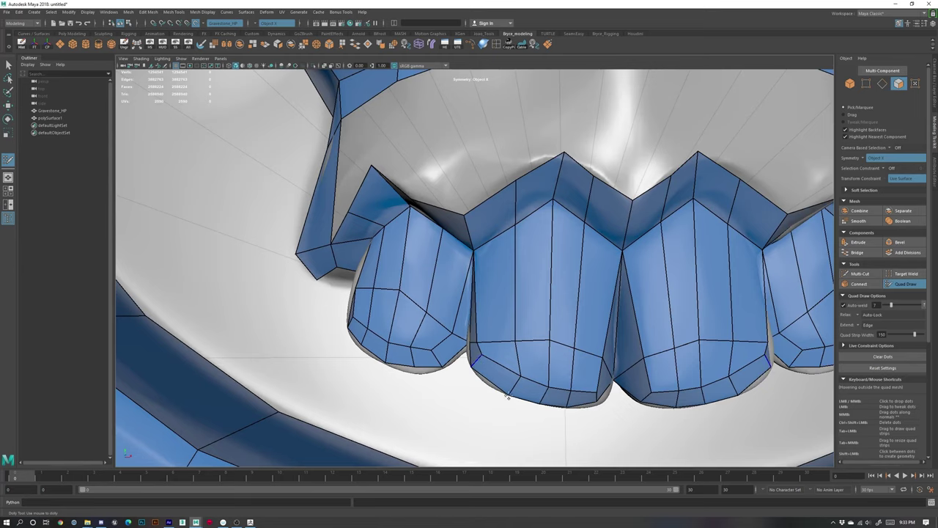
pyautogui.keyDown('alt'); pyautogui.moveTo(508, 397); pyautogui.dragTo(504, 367); pyautogui.keyUp('alt')
pyautogui.moveTo(476, 313); pyautogui.dragTo(579, 352)
# - Examine the subdivided teeth and gum strip against the sculpt from below, from the side and from the front
pyautogui.moveTo(401, 282)
pyautogui.keyDown('alt'); pyautogui.mouseDown()
pyautogui.moveTo(409, 284)
pyautogui.moveTo(418, 265)
pyautogui.mouseUp(); pyautogui.keyUp('alt')
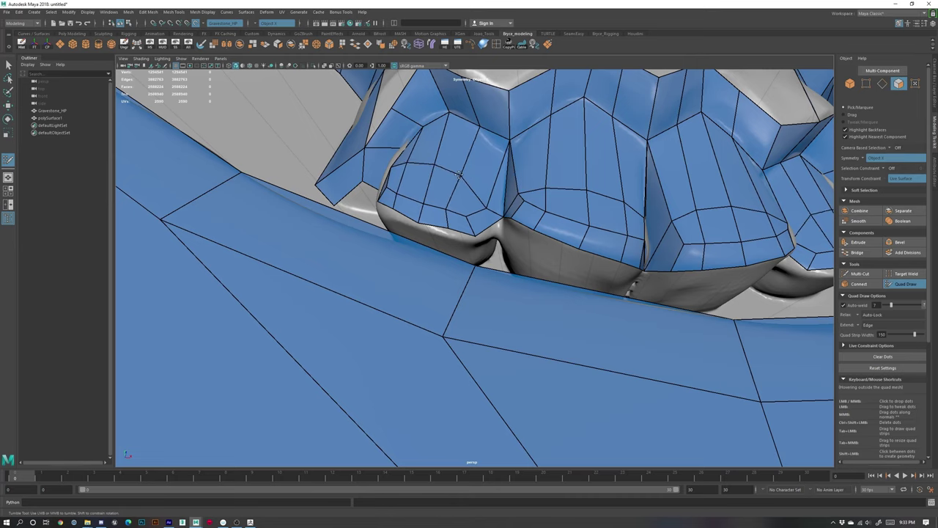
pyautogui.scroll(-5, 462, 184)
pyautogui.keyDown('alt'); pyautogui.moveTo(462, 184); pyautogui.dragTo(431, 207); pyautogui.keyUp('alt')
pyautogui.scroll(5, 459, 237)
pyautogui.keyDown('alt'); pyautogui.moveTo(431, 207); pyautogui.dragTo(430, 241, button='right'); pyautogui.keyUp('alt')
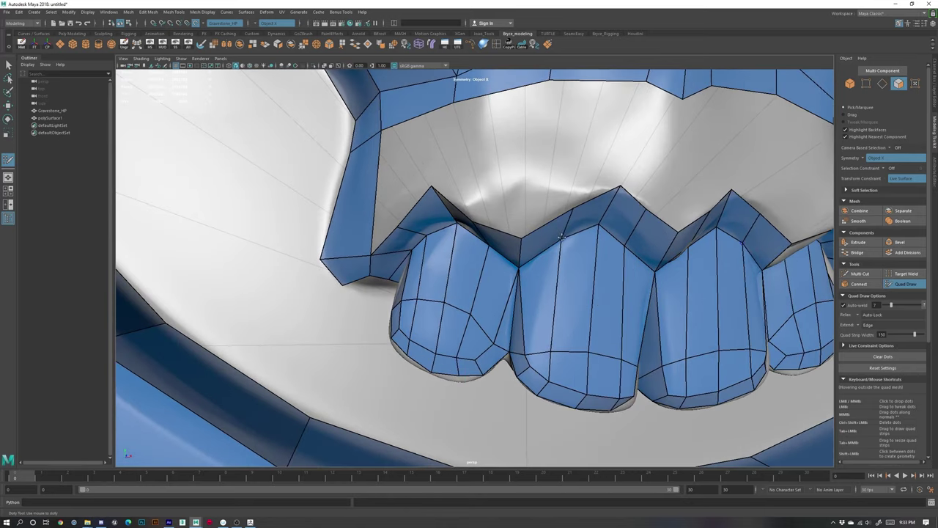
pyautogui.moveTo(563, 245)
pyautogui.keyDown('alt'); pyautogui.mouseDown()
pyautogui.moveTo(597, 250)
pyautogui.moveTo(564, 255)
pyautogui.mouseUp(); pyautogui.keyUp('alt')
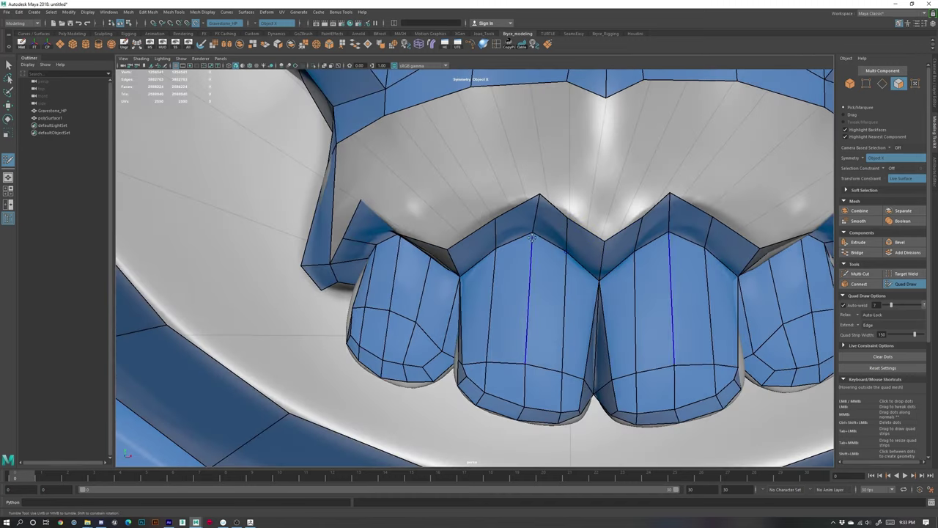
pyautogui.keyDown('alt'); pyautogui.moveTo(740, 283); pyautogui.dragTo(711, 280); pyautogui.keyUp('alt')
pyautogui.keyDown('alt'); pyautogui.moveTo(660, 267); pyautogui.dragTo(642, 297, button='middle'); pyautogui.keyUp('alt')
pyautogui.keyDown('alt'); pyautogui.moveTo(641, 297); pyautogui.dragTo(575, 275, button='right'); pyautogui.keyUp('alt')
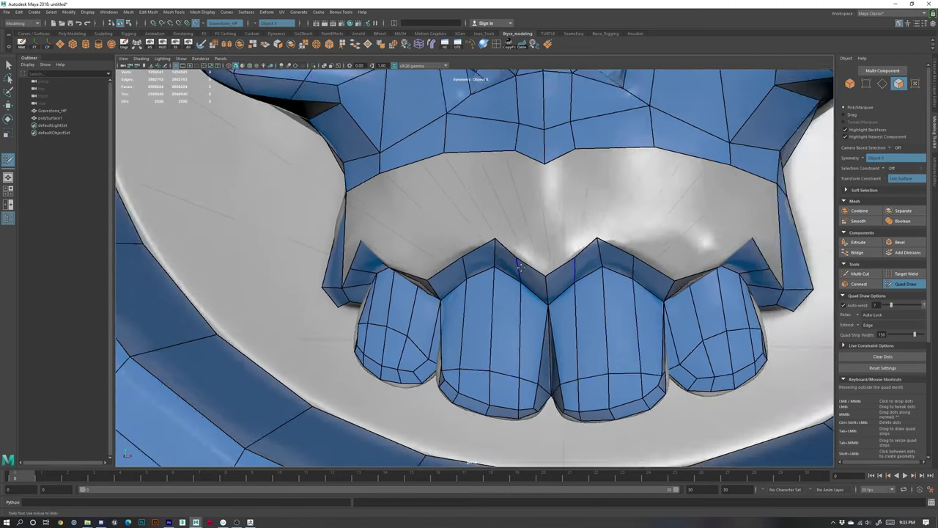
# - Try to bridge the open jaw area with quads at its outer side and centre, and undo the added faces
pyautogui.keyDown('alt'); pyautogui.moveTo(370, 176); pyautogui.dragTo(427, 179); pyautogui.keyUp('alt')
pyautogui.keyDown('alt'); pyautogui.moveTo(427, 179); pyautogui.dragTo(427, 252, button='middle'); pyautogui.keyUp('alt')
pyautogui.keyDown('alt'); pyautogui.moveTo(427, 251); pyautogui.dragTo(438, 264); pyautogui.keyUp('alt')
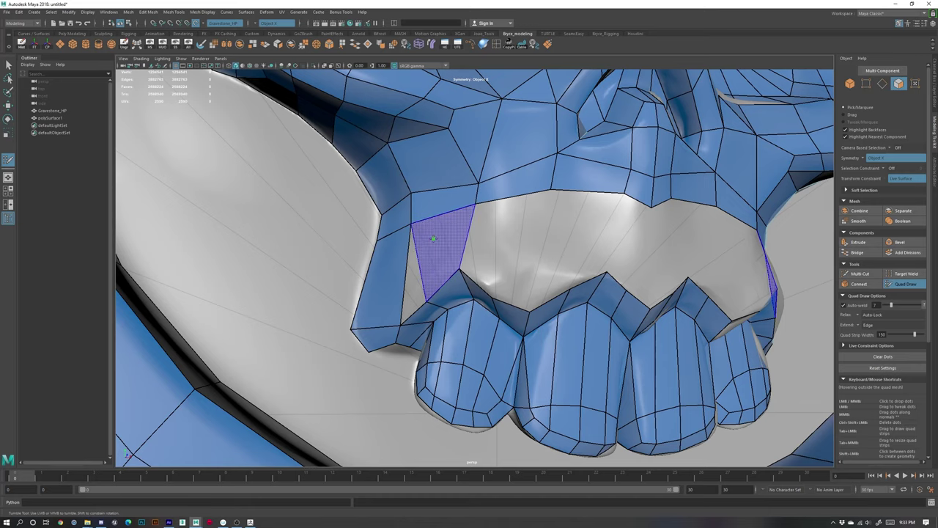
pyautogui.keyDown('shift'); pyautogui.click(435, 244); pyautogui.keyUp('shift')
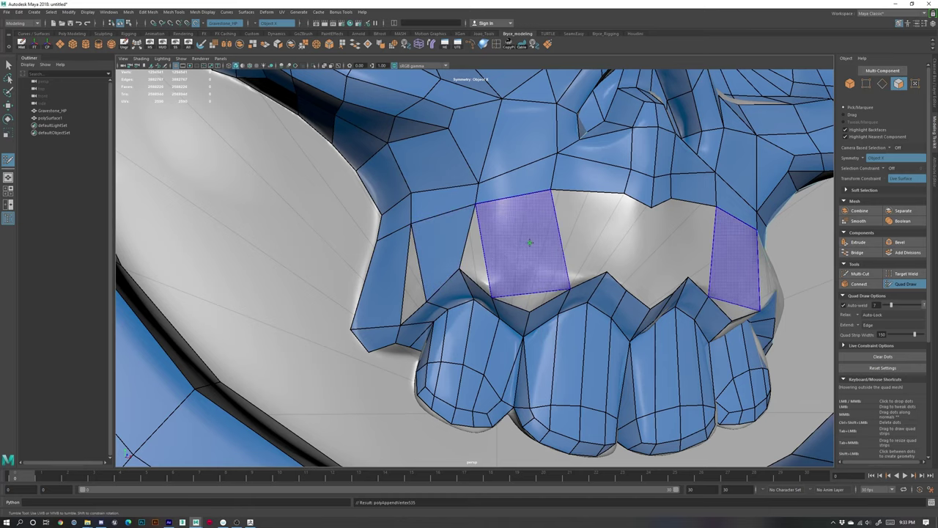
pyautogui.moveTo(516, 259)
pyautogui.keyDown('alt'); pyautogui.mouseDown()
pyautogui.moveTo(576, 244)
pyautogui.moveTo(577, 260)
pyautogui.mouseUp(); pyautogui.keyUp('alt')
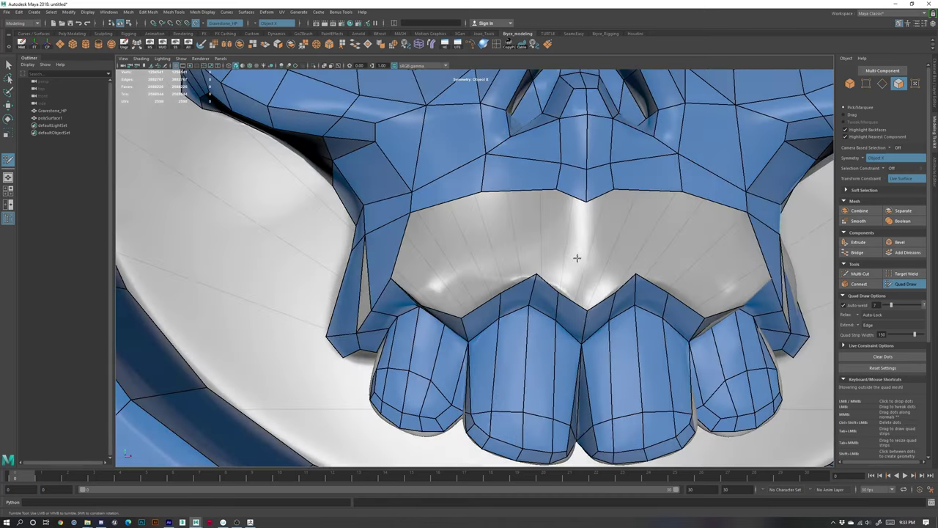
pyautogui.keyDown('shift'); pyautogui.click(577, 234); pyautogui.keyUp('shift')
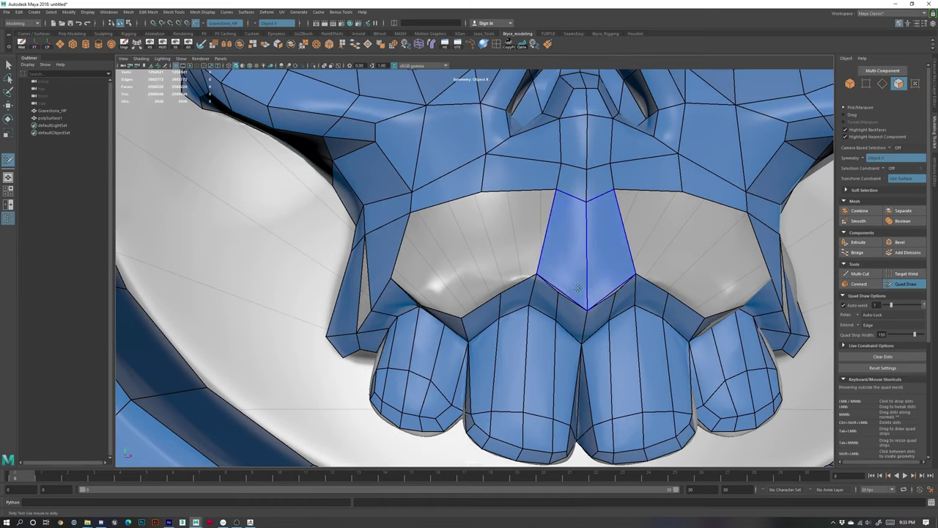
pyautogui.click(561, 272)
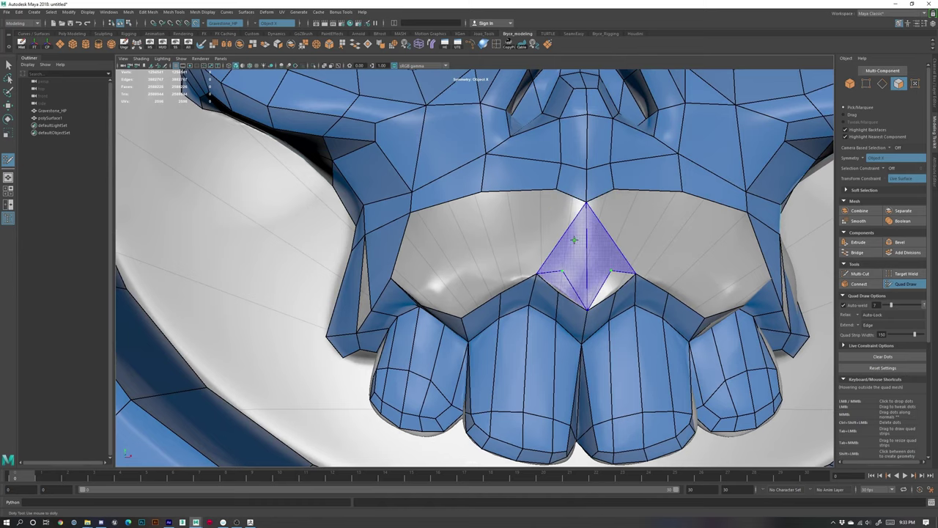
pyautogui.keyDown('shift'); pyautogui.click(575, 233); pyautogui.keyUp('shift')
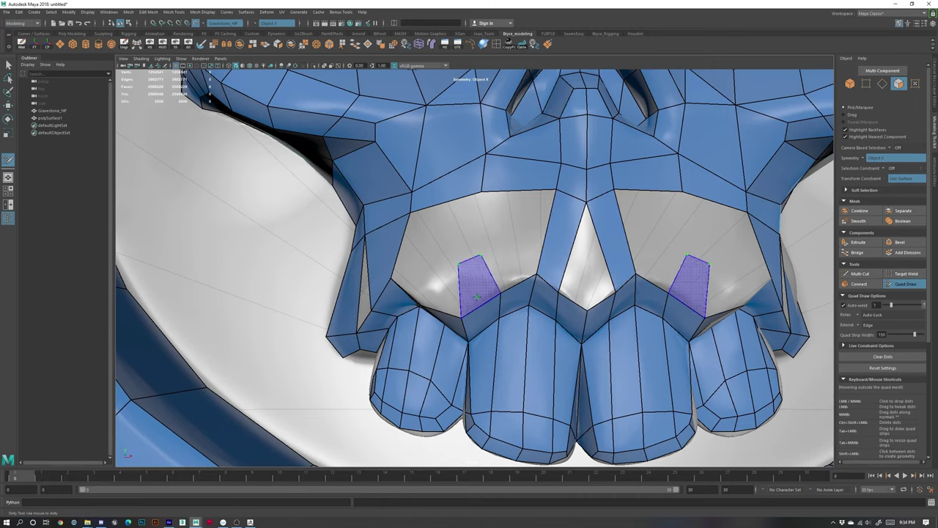
pyautogui.hotkey('ctrl', 'z')
pyautogui.hotkey('ctrl', 'z')
pyautogui.hotkey('ctrl', 'z')
pyautogui.hotkey('ctrl', 'z')
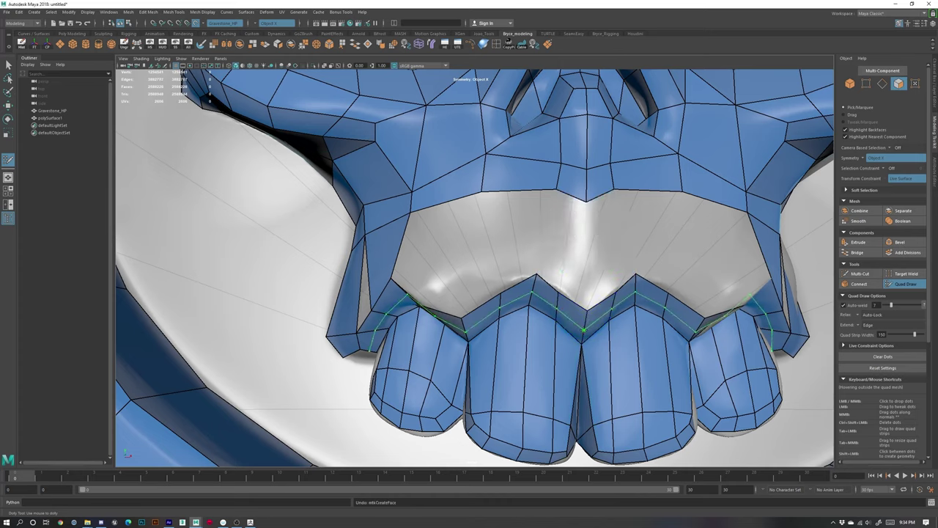
# - Bridge the jaw opening above the front teeth with two centre quads and a wider quad on each side of them
pyautogui.keyDown('shift'); pyautogui.click(587, 239); pyautogui.keyUp('shift')
pyautogui.moveTo(586, 240); pyautogui.dragTo(585, 310)
pyautogui.moveTo(614, 240); pyautogui.dragTo(615, 291)
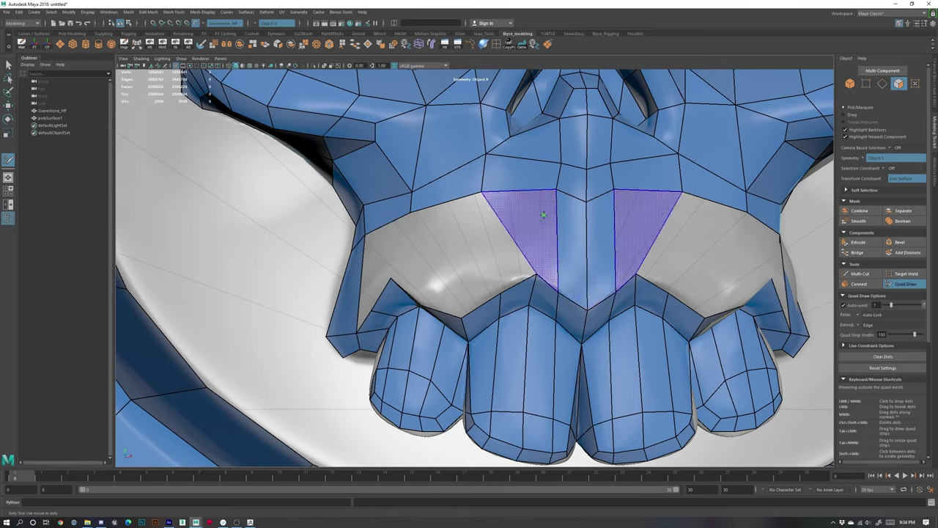
pyautogui.keyDown('shift'); pyautogui.click(517, 231); pyautogui.keyUp('shift')
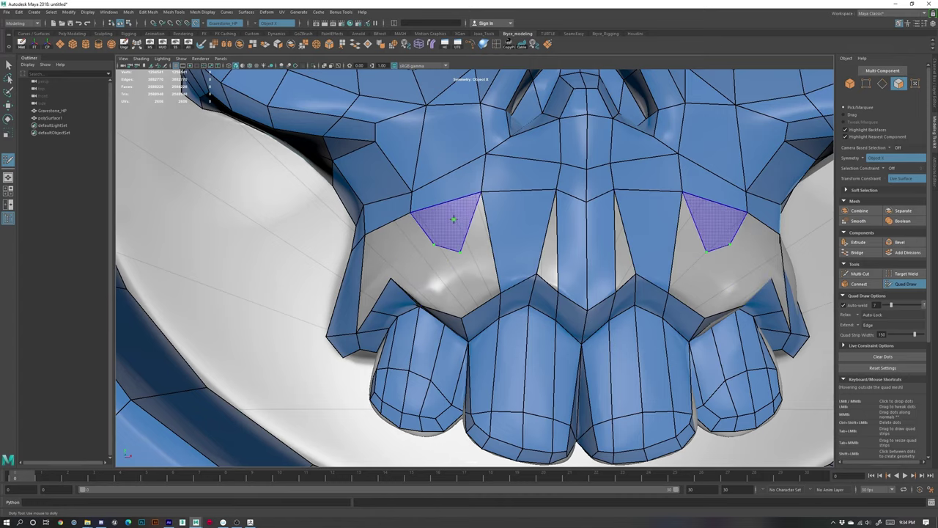
# - Bridge the rest of the jaw opening above the side tooth with an inner quad and a quad near the jaw's outer side
pyautogui.keyDown('shift'); pyautogui.click(453, 221); pyautogui.keyUp('shift')
pyautogui.moveTo(449, 249); pyautogui.dragTo(443, 312)
pyautogui.keyDown('alt'); pyautogui.moveTo(499, 272); pyautogui.dragTo(484, 287); pyautogui.keyUp('alt')
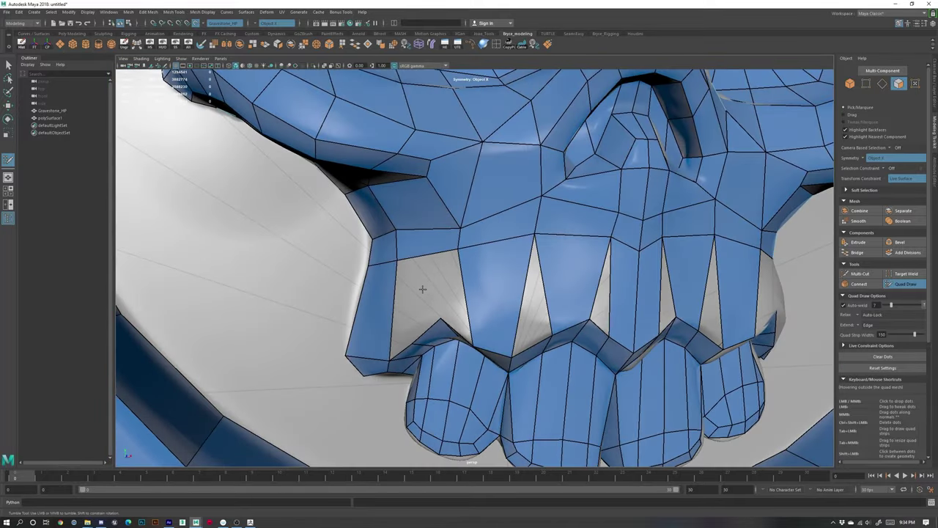
pyautogui.keyDown('alt'); pyautogui.moveTo(422, 289); pyautogui.dragTo(432, 283); pyautogui.keyUp('alt')
pyautogui.moveTo(525, 245)
pyautogui.keyDown('alt'); pyautogui.mouseDown()
pyautogui.moveTo(509, 272)
pyautogui.moveTo(516, 299)
pyautogui.moveTo(556, 286)
pyautogui.mouseUp(); pyautogui.keyUp('alt')
pyautogui.keyDown('shift'); pyautogui.click(457, 274); pyautogui.keyUp('shift')
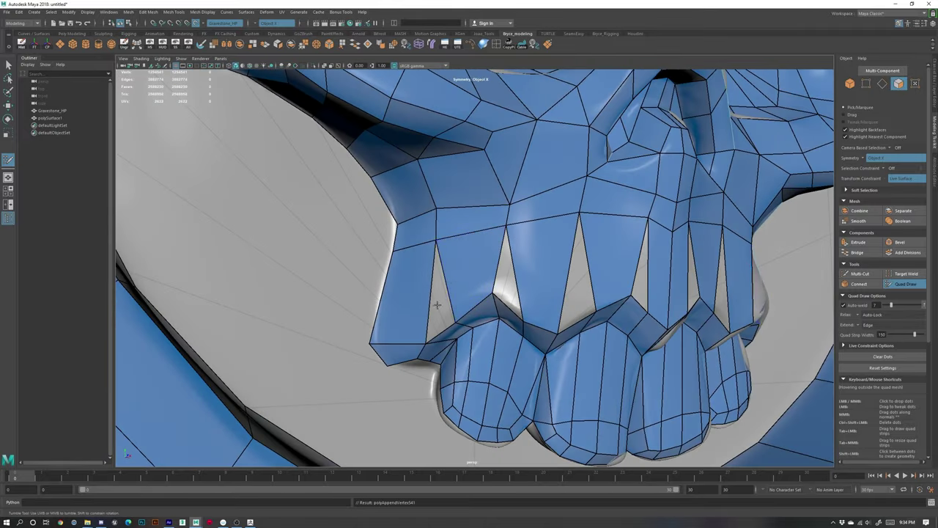
# - Fill the remaining triangular gaps between the quads above the front teeth
pyautogui.keyDown('shift'); pyautogui.click(578, 290); pyautogui.keyUp('shift')
pyautogui.keyDown('shift'); pyautogui.click(640, 279); pyautogui.keyUp('shift')
pyautogui.scroll(-2, 687, 325)
pyautogui.keyDown('alt'); pyautogui.moveTo(687, 325); pyautogui.dragTo(586, 329, button='right'); pyautogui.keyUp('alt')
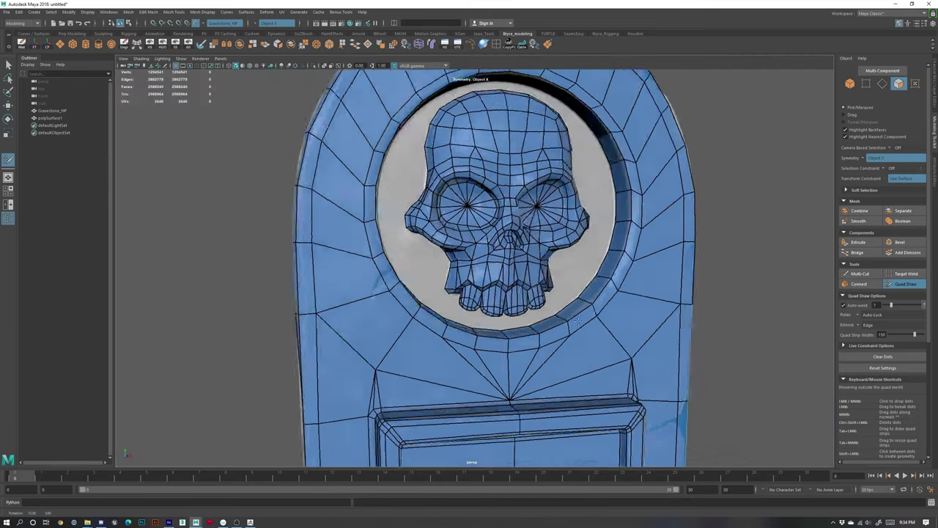
# - Examine the filled upper jaw and teeth against the sculpt from the front, side and below
pyautogui.moveTo(586, 328)
pyautogui.keyDown('alt'); pyautogui.mouseDown()
pyautogui.moveTo(476, 328)
pyautogui.moveTo(590, 330)
pyautogui.mouseUp(); pyautogui.keyUp('alt')
pyautogui.keyDown('alt'); pyautogui.moveTo(590, 330); pyautogui.dragTo(693, 334, button='right'); pyautogui.keyUp('alt')
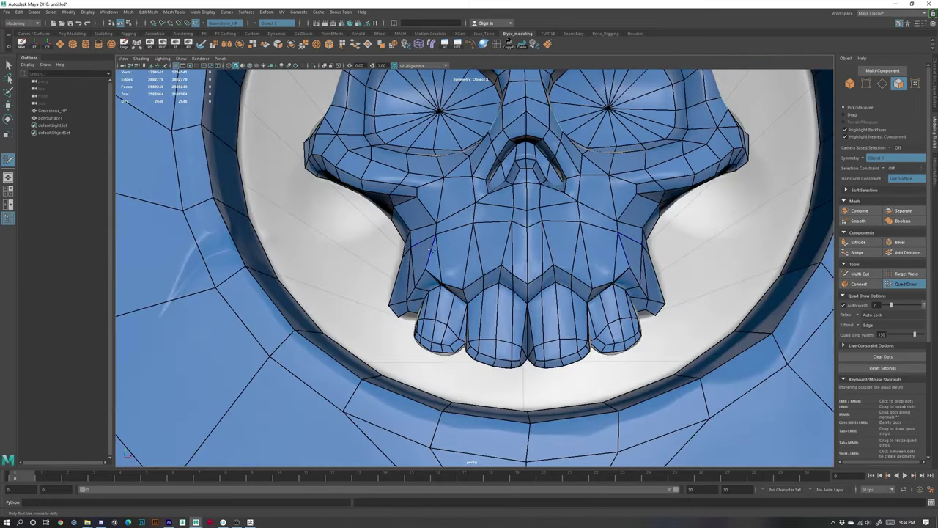
pyautogui.keyDown('alt'); pyautogui.moveTo(431, 250); pyautogui.dragTo(506, 281); pyautogui.keyUp('alt')
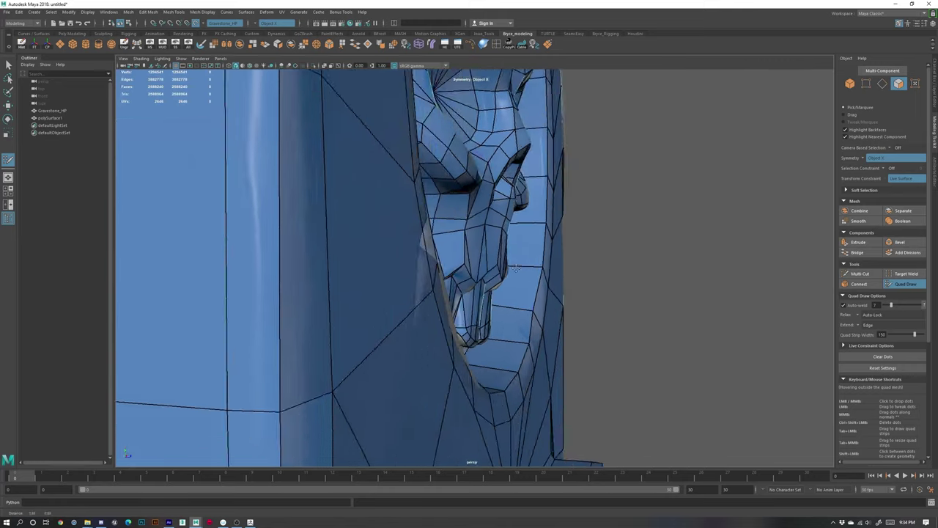
pyautogui.keyDown('alt'); pyautogui.moveTo(506, 281); pyautogui.dragTo(610, 270, button='right'); pyautogui.keyUp('alt')
pyautogui.keyDown('alt'); pyautogui.moveTo(610, 269); pyautogui.dragTo(566, 252); pyautogui.keyUp('alt')
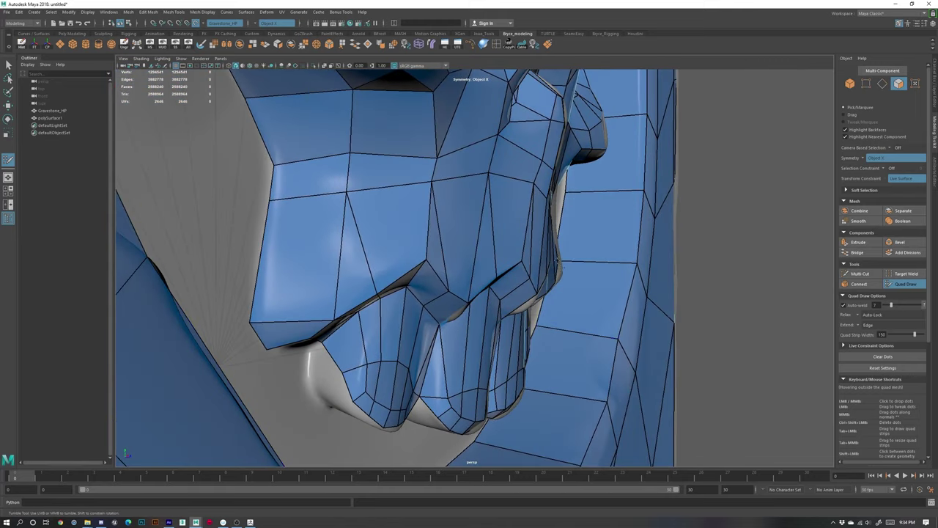
pyautogui.keyDown('alt'); pyautogui.moveTo(566, 273); pyautogui.dragTo(517, 253, button='right'); pyautogui.keyUp('alt')
pyautogui.moveTo(516, 253)
pyautogui.keyDown('alt'); pyautogui.mouseDown()
pyautogui.moveTo(462, 222)
pyautogui.moveTo(446, 253)
pyautogui.mouseUp(); pyautogui.keyUp('alt')
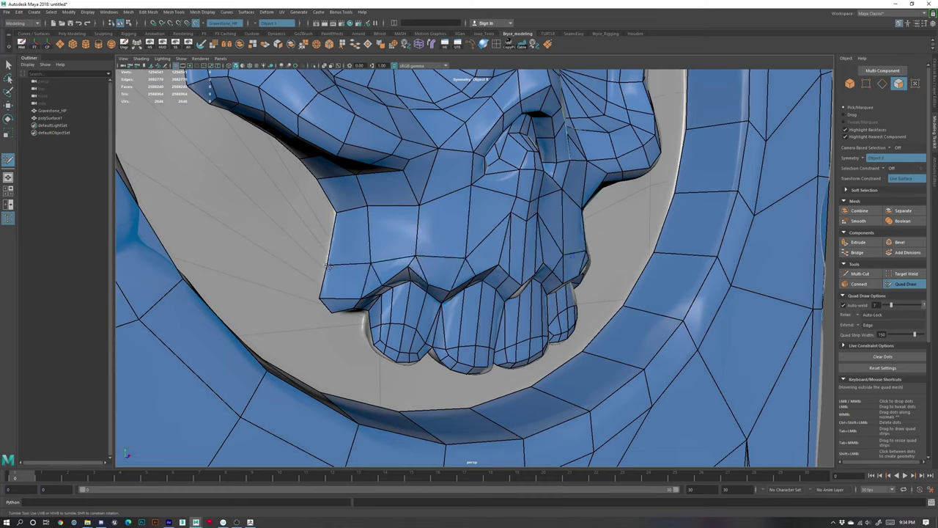
pyautogui.keyDown('alt'); pyautogui.moveTo(328, 266); pyautogui.dragTo(478, 281); pyautogui.keyUp('alt')
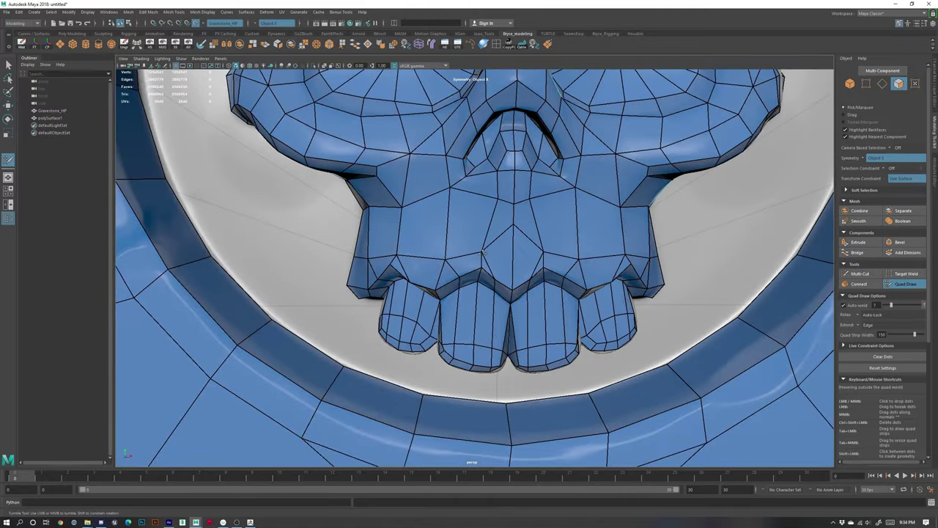
pyautogui.moveTo(513, 262)
pyautogui.keyDown('alt'); pyautogui.mouseDown()
pyautogui.moveTo(374, 266)
pyautogui.moveTo(505, 249)
pyautogui.mouseUp(); pyautogui.keyUp('alt')
pyautogui.keyDown('alt'); pyautogui.moveTo(506, 250); pyautogui.dragTo(407, 235, button='right'); pyautogui.keyUp('alt')
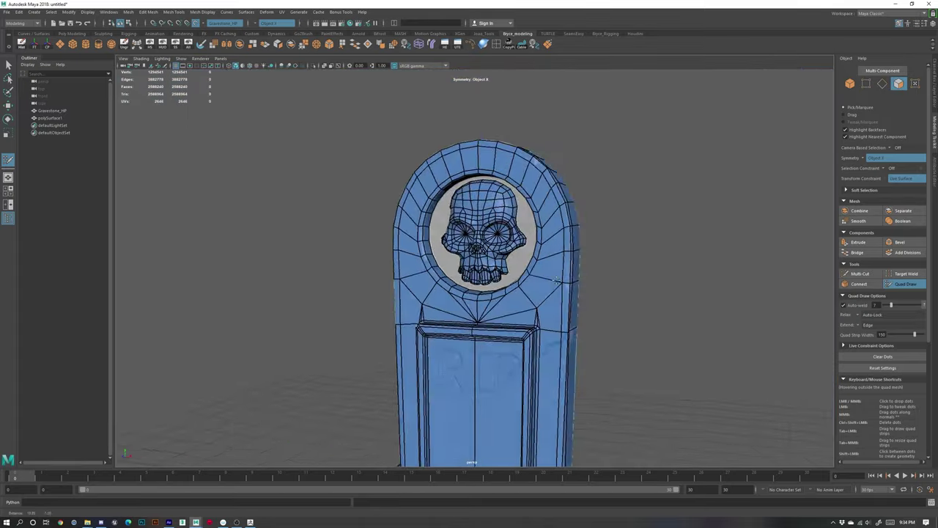
pyautogui.keyDown('alt'); pyautogui.moveTo(407, 234); pyautogui.dragTo(444, 245); pyautogui.keyUp('alt')
pyautogui.keyDown('alt'); pyautogui.moveTo(443, 246); pyautogui.dragTo(525, 282, button='right'); pyautogui.keyUp('alt')
pyautogui.keyDown('alt'); pyautogui.moveTo(525, 282); pyautogui.dragTo(585, 297); pyautogui.keyUp('alt')
pyautogui.keyDown('alt'); pyautogui.moveTo(542, 293); pyautogui.dragTo(560, 311, button='right'); pyautogui.keyUp('alt')
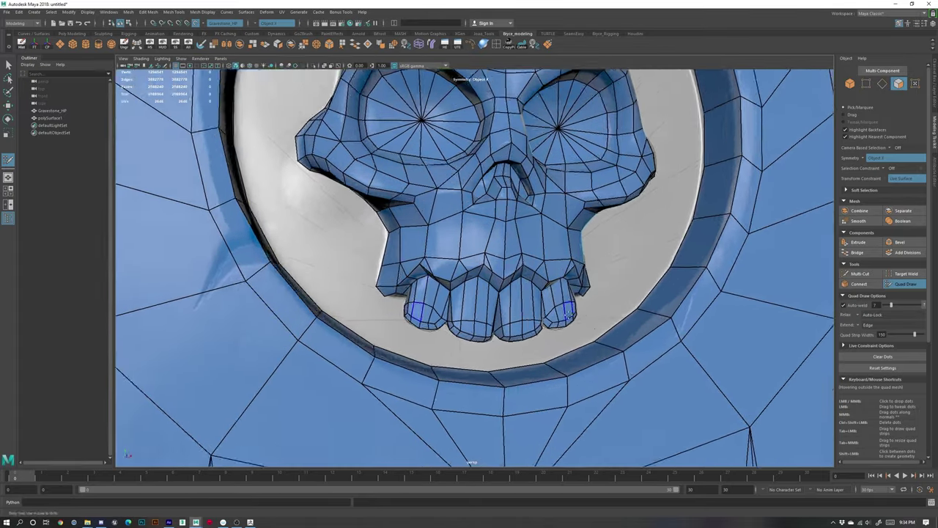
pyautogui.keyDown('alt'); pyautogui.moveTo(560, 311); pyautogui.dragTo(517, 216); pyautogui.keyUp('alt')
pyautogui.keyDown('alt'); pyautogui.moveTo(410, 300); pyautogui.dragTo(433, 335, button='right'); pyautogui.keyUp('alt')
pyautogui.keyDown('alt'); pyautogui.moveTo(433, 335); pyautogui.dragTo(528, 365); pyautogui.keyUp('alt')
pyautogui.keyDown('alt'); pyautogui.moveTo(527, 364); pyautogui.dragTo(417, 312, button='right'); pyautogui.keyUp('alt')
# - Bridge the centre of the skull's crown to the inner edge of the surrounding ring with a symmetrical pair of quads
pyautogui.keyDown('alt'); pyautogui.moveTo(470, 198); pyautogui.dragTo(476, 323, button='middle'); pyautogui.keyUp('alt')
pyautogui.keyDown('alt'); pyautogui.moveTo(477, 323); pyautogui.dragTo(433, 293); pyautogui.keyUp('alt')
pyautogui.keyDown('alt'); pyautogui.moveTo(447, 230); pyautogui.dragTo(505, 254, button='right'); pyautogui.keyUp('alt')
pyautogui.moveTo(505, 254)
pyautogui.keyDown('alt'); pyautogui.mouseDown()
pyautogui.moveTo(484, 190)
pyautogui.moveTo(473, 219)
pyautogui.mouseUp(); pyautogui.keyUp('alt')
pyautogui.keyDown('alt'); pyautogui.moveTo(472, 176); pyautogui.dragTo(469, 227, button='middle'); pyautogui.keyUp('alt')
pyautogui.keyDown('alt'); pyautogui.moveTo(469, 227); pyautogui.dragTo(462, 216); pyautogui.keyUp('alt')
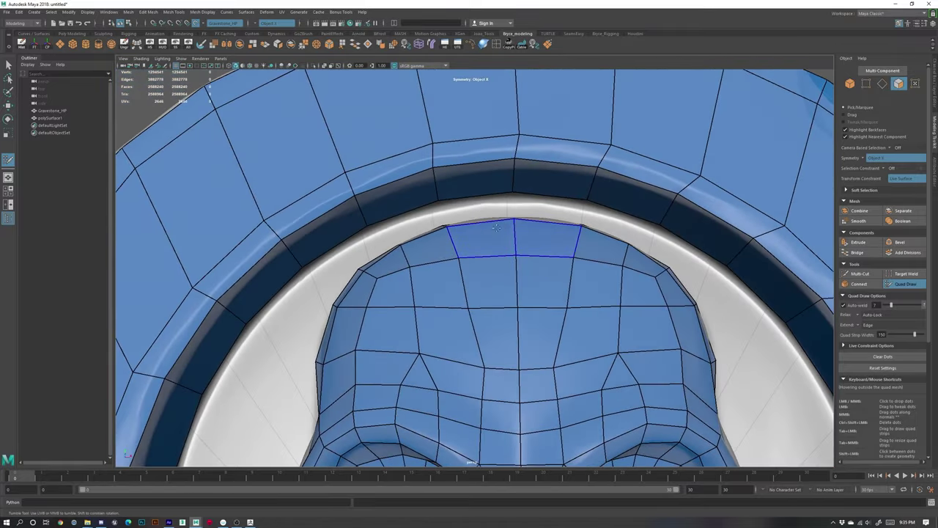
pyautogui.keyDown('alt'); pyautogui.moveTo(497, 228); pyautogui.dragTo(481, 289, button='middle'); pyautogui.keyUp('alt')
pyautogui.keyDown('alt'); pyautogui.moveTo(481, 351); pyautogui.dragTo(492, 321); pyautogui.keyUp('alt')
pyautogui.keyDown('alt'); pyautogui.moveTo(492, 320); pyautogui.dragTo(556, 293, button='right'); pyautogui.keyUp('alt')
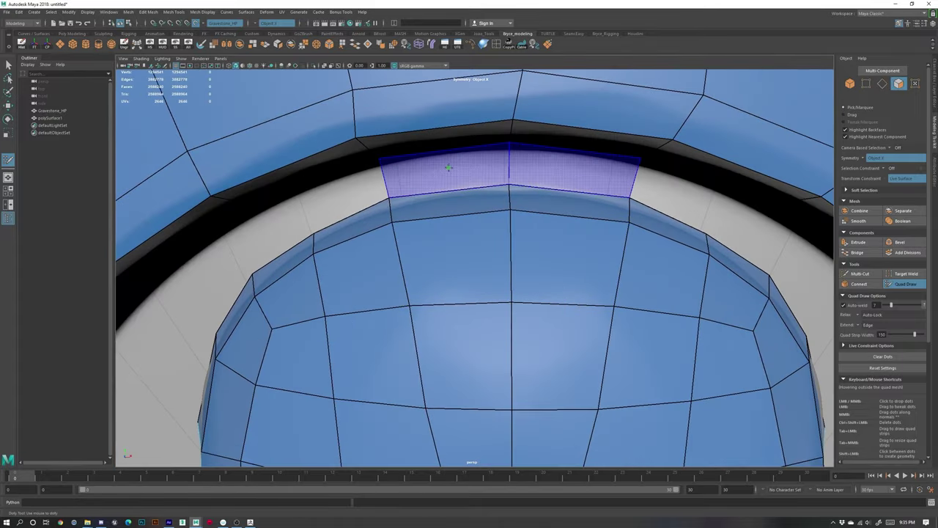
pyautogui.keyDown('alt'); pyautogui.moveTo(648, 288); pyautogui.dragTo(480, 269, button='right'); pyautogui.keyUp('alt')
pyautogui.moveTo(481, 268)
pyautogui.keyDown('alt'); pyautogui.mouseDown()
pyautogui.moveTo(440, 252)
pyautogui.moveTo(475, 268)
pyautogui.mouseUp(); pyautogui.keyUp('alt')
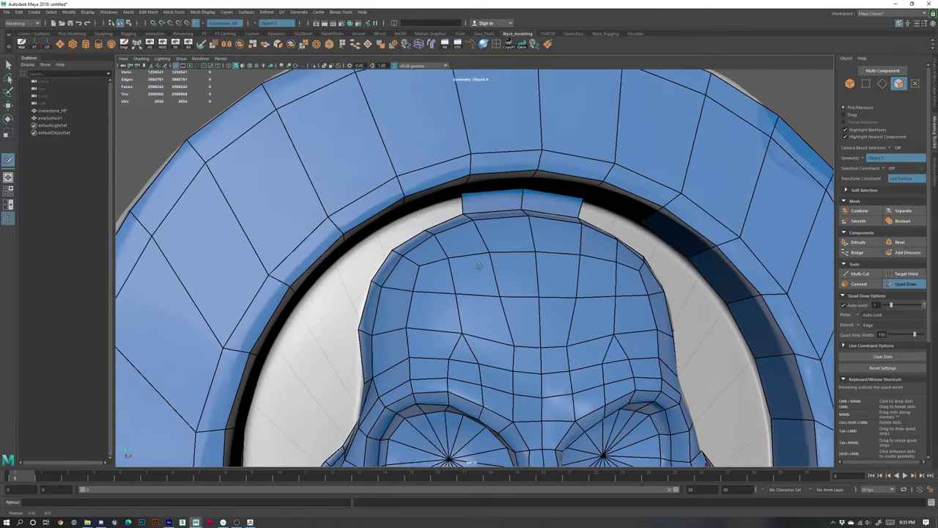
# - Extend the strip between crown and ring with further quads along the rounded sides of the forehead
pyautogui.keyDown('alt'); pyautogui.moveTo(449, 269); pyautogui.dragTo(479, 241, button='middle'); pyautogui.keyUp('alt')
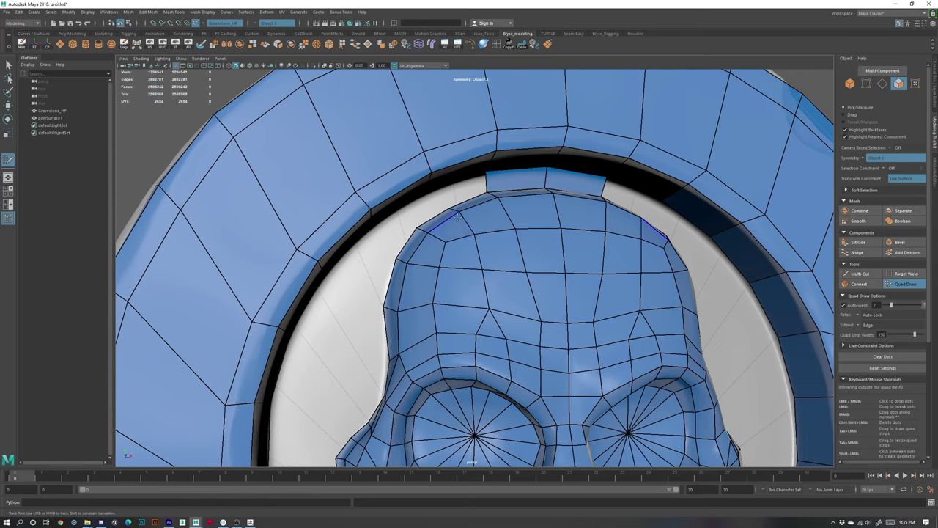
pyautogui.keyDown('alt'); pyautogui.moveTo(457, 217); pyautogui.dragTo(504, 206, button='right'); pyautogui.keyUp('alt')
pyautogui.keyDown('shift'); pyautogui.click(454, 173); pyautogui.keyUp('shift')
pyautogui.keyDown('alt'); pyautogui.moveTo(469, 181); pyautogui.dragTo(490, 198); pyautogui.keyUp('alt')
pyautogui.keyDown('alt'); pyautogui.moveTo(513, 209); pyautogui.dragTo(470, 218, button='right'); pyautogui.keyUp('alt')
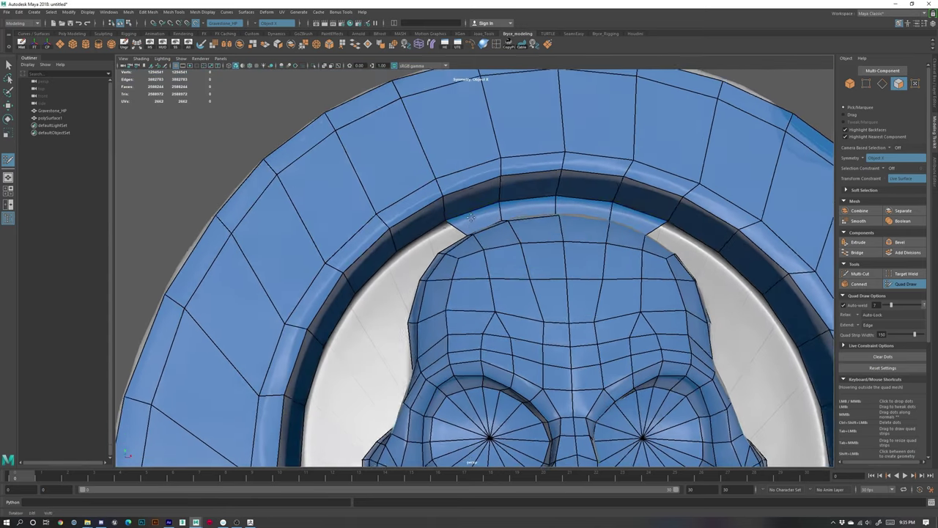
pyautogui.keyDown('alt'); pyautogui.moveTo(471, 217); pyautogui.dragTo(475, 221); pyautogui.keyUp('alt')
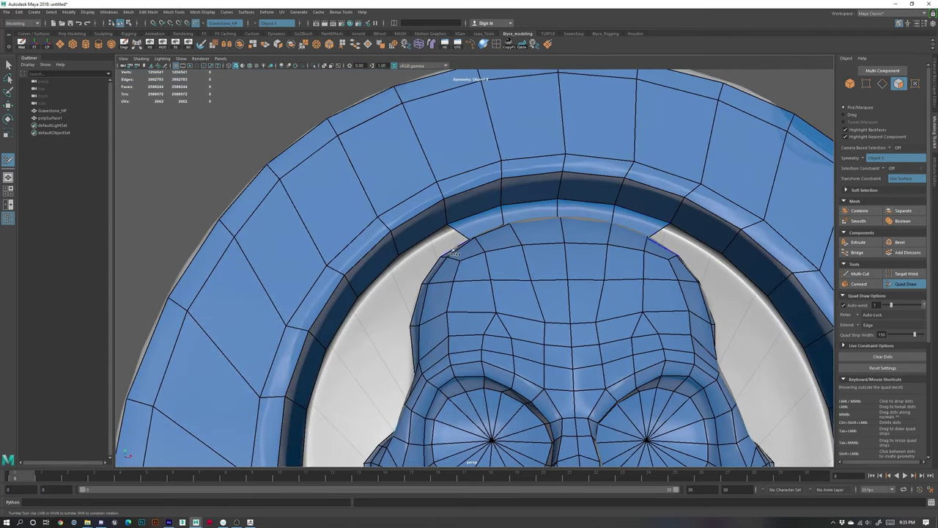
pyautogui.keyDown('shift'); pyautogui.click(399, 272); pyautogui.keyUp('shift')
pyautogui.keyDown('alt'); pyautogui.moveTo(385, 345); pyautogui.dragTo(402, 299, button='middle'); pyautogui.keyUp('alt')
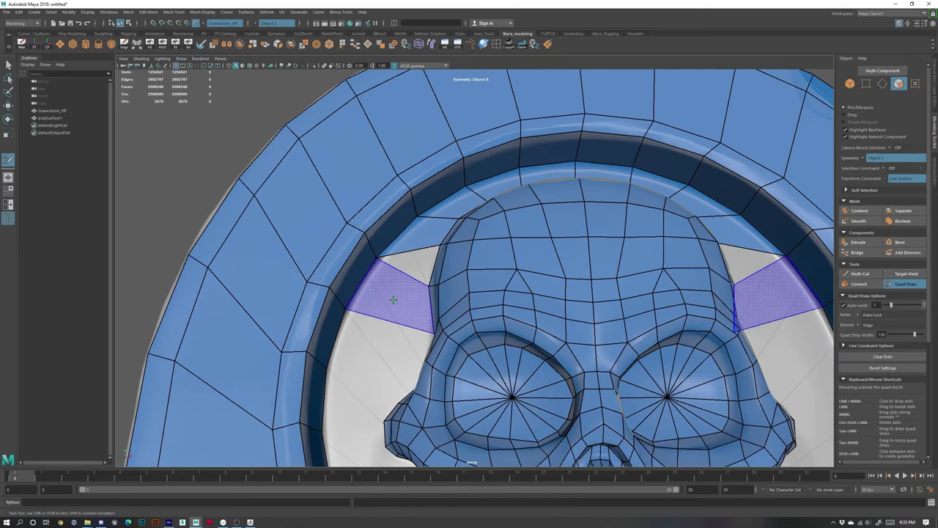
# - Bridge the ring to the skull's temple and the outer side of the eye socket with two quads
pyautogui.keyDown('shift'); pyautogui.click(392, 300); pyautogui.keyUp('shift')
pyautogui.keyDown('alt'); pyautogui.moveTo(386, 348); pyautogui.dragTo(423, 262, button='middle'); pyautogui.keyUp('alt')
pyautogui.keyDown('alt'); pyautogui.moveTo(420, 277); pyautogui.dragTo(409, 272); pyautogui.keyUp('alt')
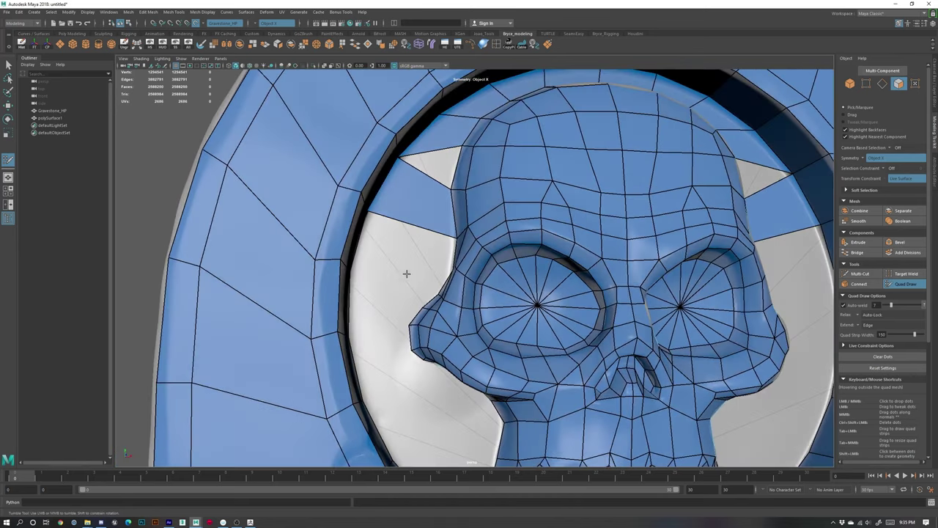
pyautogui.keyDown('shift'); pyautogui.click(397, 251); pyautogui.keyUp('shift')
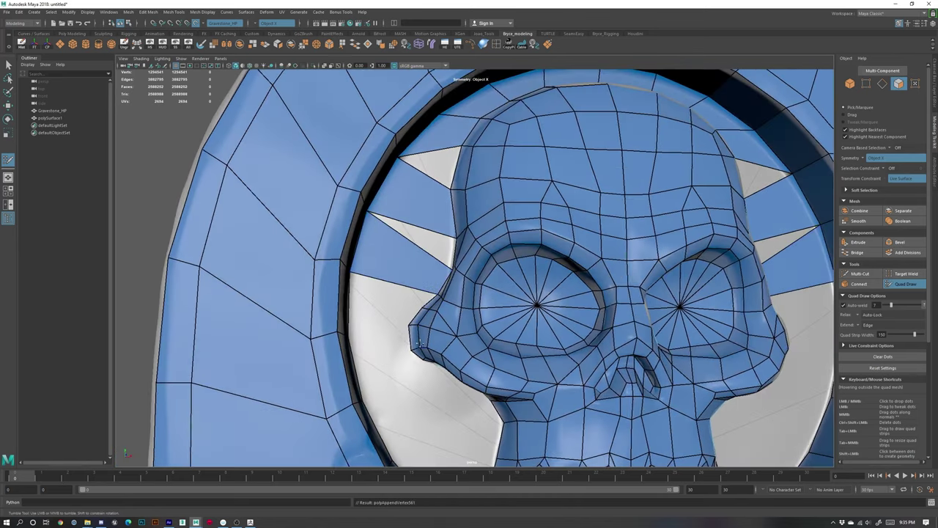
pyautogui.keyDown('alt'); pyautogui.moveTo(396, 348); pyautogui.dragTo(417, 303, button='middle'); pyautogui.keyUp('alt')
pyautogui.keyDown('alt'); pyautogui.moveTo(418, 303); pyautogui.dragTo(410, 306); pyautogui.keyUp('alt')
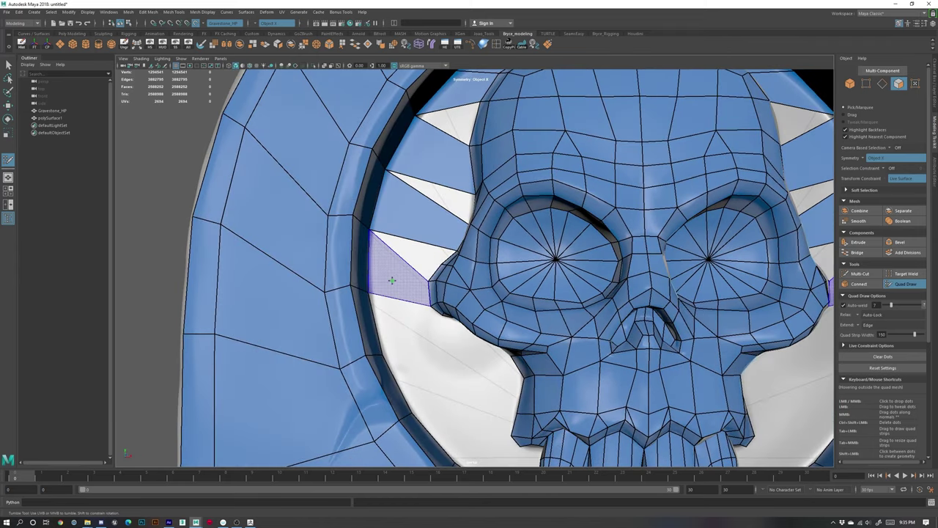
# - Bridge the ring to the cheekbone with two quads and fill the triangular gap between them
pyautogui.keyDown('shift'); pyautogui.click(394, 270); pyautogui.keyUp('shift')
pyautogui.keyDown('alt'); pyautogui.moveTo(394, 271); pyautogui.dragTo(448, 291); pyautogui.keyUp('alt')
pyautogui.keyDown('shift'); pyautogui.click(399, 307); pyautogui.keyUp('shift')
pyautogui.keyDown('alt'); pyautogui.moveTo(559, 320); pyautogui.dragTo(526, 241, button='right'); pyautogui.keyUp('alt')
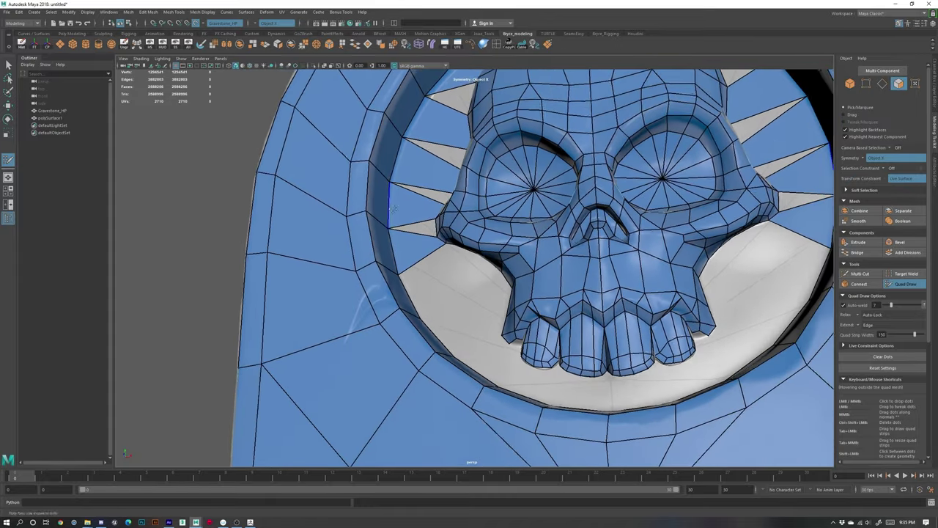
pyautogui.keyDown('alt'); pyautogui.moveTo(526, 220); pyautogui.dragTo(524, 181); pyautogui.keyUp('alt')
pyautogui.keyDown('alt'); pyautogui.moveTo(524, 181); pyautogui.dragTo(561, 275, button='middle'); pyautogui.keyUp('alt')
pyautogui.keyDown('shift'); pyautogui.click(451, 311); pyautogui.keyUp('shift')
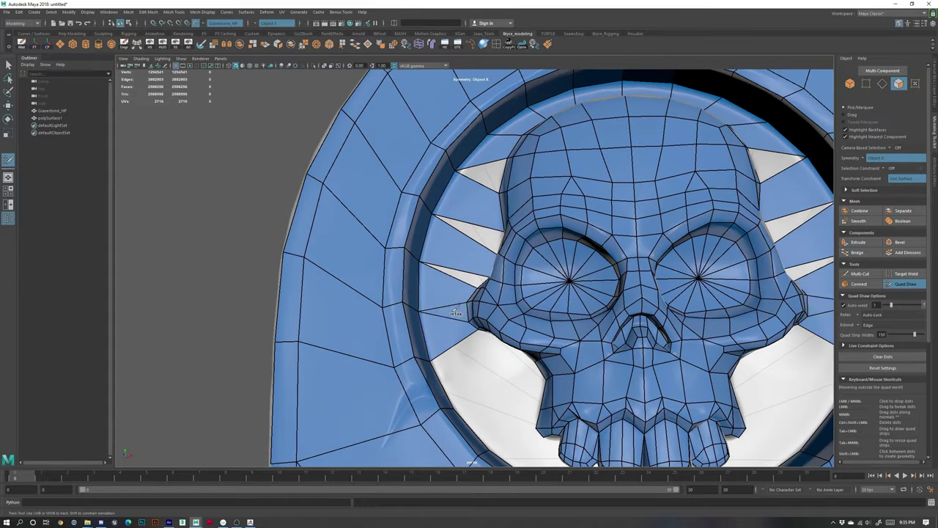
# - Try to fill the triangular gap above the cheekbone and move a vertex on the skull's outline, and undo both edits
pyautogui.keyDown('shift'); pyautogui.click(470, 278); pyautogui.keyUp('shift')
pyautogui.keyDown('alt'); pyautogui.moveTo(477, 278); pyautogui.dragTo(541, 306, button='right'); pyautogui.keyUp('alt')
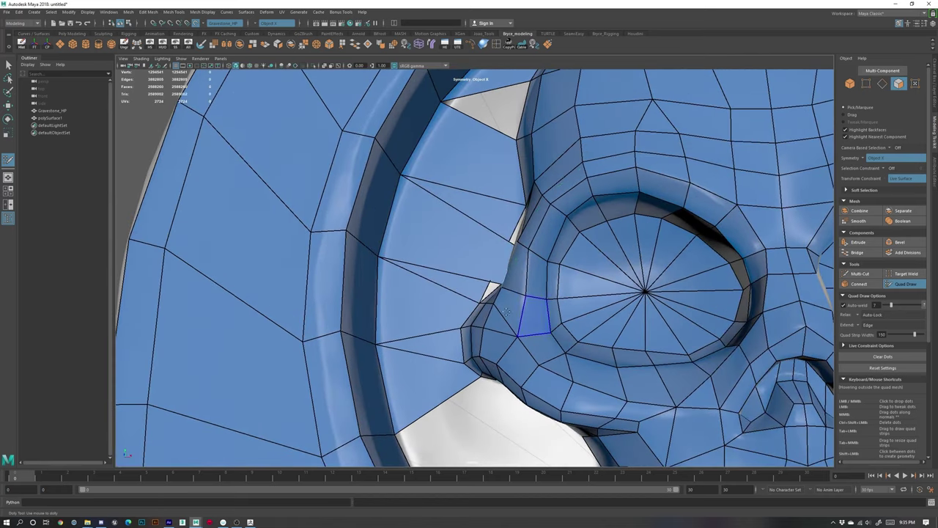
pyautogui.hotkey('ctrl', 'z')
pyautogui.keyDown('alt'); pyautogui.moveTo(482, 242); pyautogui.dragTo(499, 253); pyautogui.keyUp('alt')
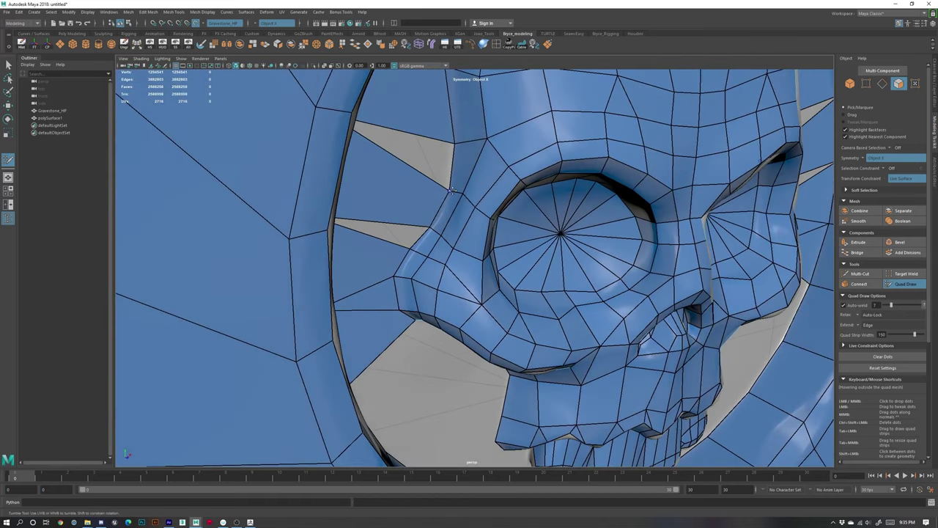
pyautogui.moveTo(451, 190); pyautogui.dragTo(453, 189)
pyautogui.hotkey('ctrl', 'z')
# - Close the triangular gap beside the temple by welding the corners of a small quad to the surrounding ring and skull vertices
pyautogui.keyDown('alt'); pyautogui.moveTo(444, 227); pyautogui.dragTo(456, 262); pyautogui.keyUp('alt')
pyautogui.keyDown('alt'); pyautogui.moveTo(446, 280); pyautogui.dragTo(472, 289, button='right'); pyautogui.keyUp('alt')
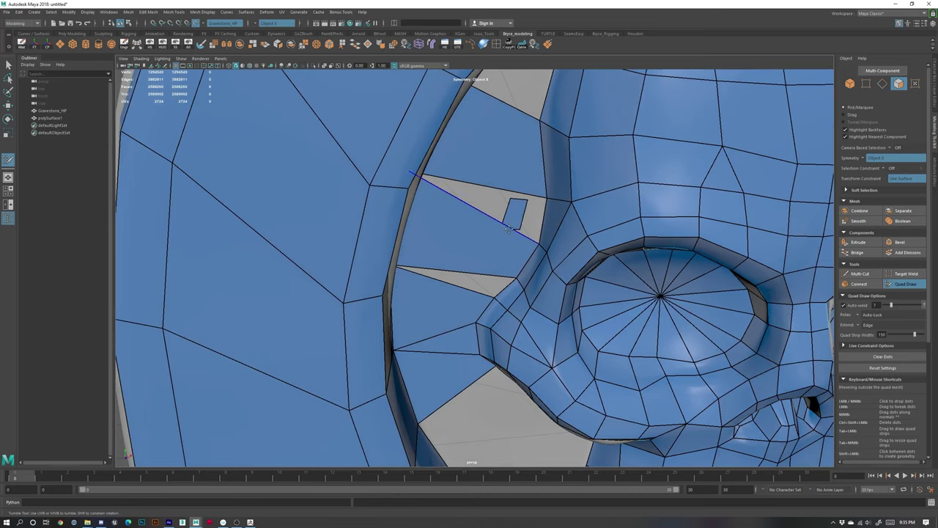
pyautogui.moveTo(508, 228); pyautogui.dragTo(537, 241)
pyautogui.hotkey('ctrl', 'z')
pyautogui.moveTo(504, 199); pyautogui.dragTo(510, 204)
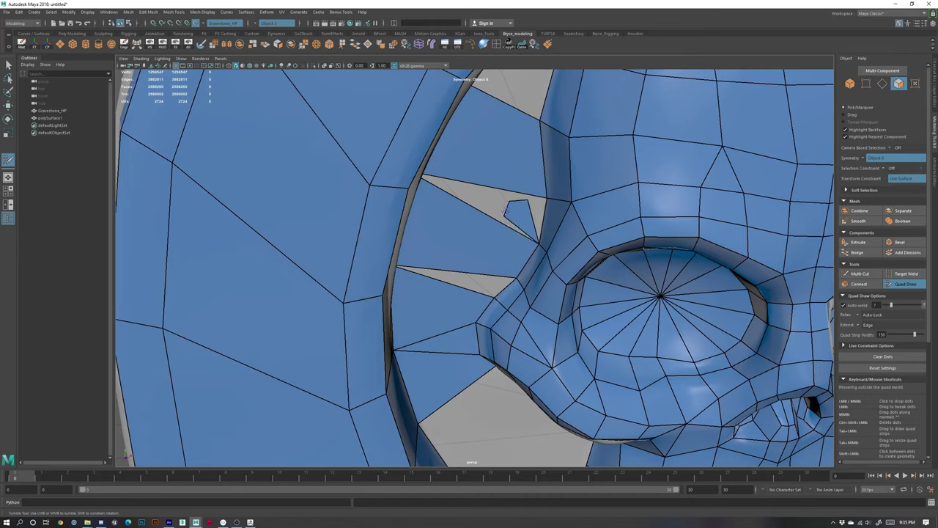
pyautogui.moveTo(510, 203); pyautogui.dragTo(440, 179)
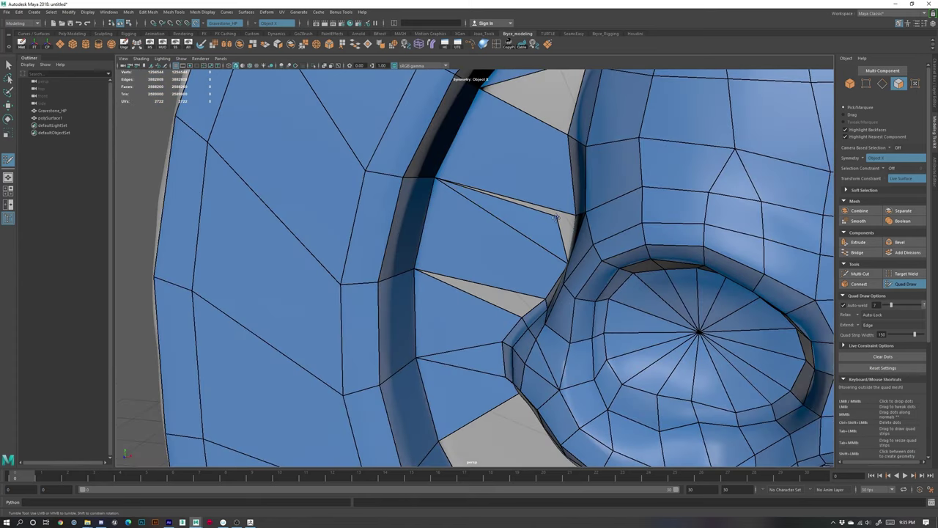
pyautogui.moveTo(557, 216)
pyautogui.mouseDown()
pyautogui.moveTo(585, 229)
pyautogui.moveTo(552, 222)
pyautogui.mouseUp()
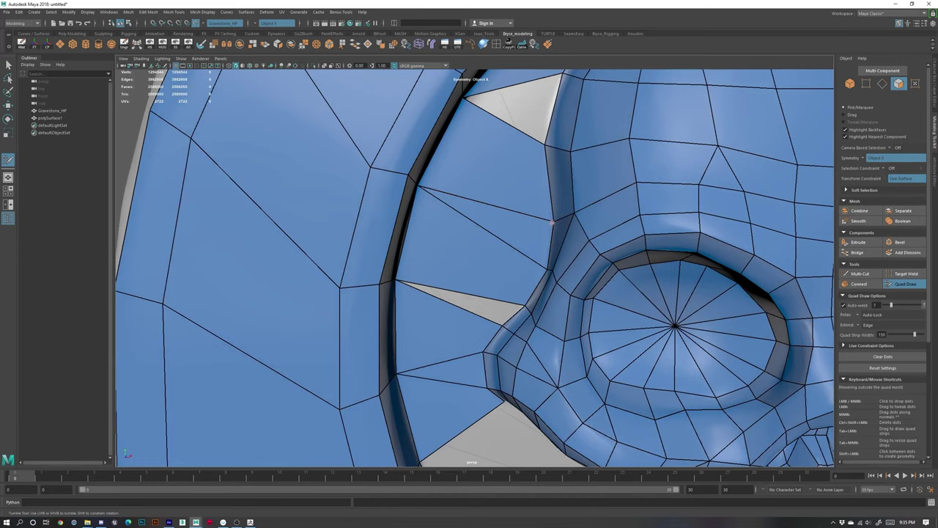
# - Fill the remaining triangular gaps above the cheekbone and beside the upper forehead
pyautogui.keyDown('shift'); pyautogui.click(488, 309); pyautogui.keyUp('shift')
pyautogui.keyDown('alt'); pyautogui.moveTo(491, 143); pyautogui.dragTo(492, 168); pyautogui.keyUp('alt')
pyautogui.keyDown('alt'); pyautogui.moveTo(492, 168); pyautogui.dragTo(444, 245, button='middle'); pyautogui.keyUp('alt')
pyautogui.keyDown('shift'); pyautogui.click(477, 231); pyautogui.keyUp('shift')
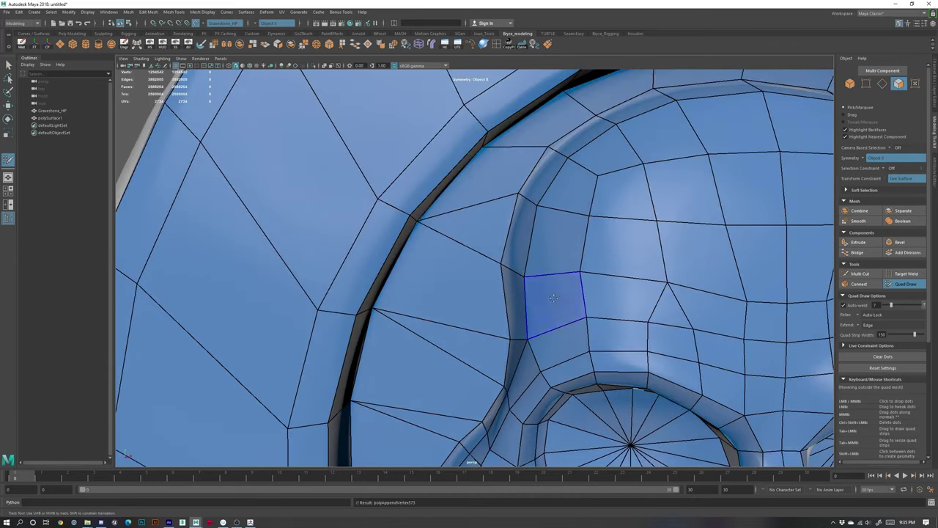
# - Examine the filled ring around the skull and the lettered panel below it
pyautogui.keyDown('alt'); pyautogui.moveTo(647, 354); pyautogui.dragTo(384, 201, button='right'); pyautogui.keyUp('alt')
pyautogui.keyDown('alt'); pyautogui.moveTo(656, 334); pyautogui.dragTo(560, 334); pyautogui.keyUp('alt')
pyautogui.keyDown('alt'); pyautogui.moveTo(561, 334); pyautogui.dragTo(500, 193, button='middle'); pyautogui.keyUp('alt')
pyautogui.keyDown('alt'); pyautogui.moveTo(500, 193); pyautogui.dragTo(538, 200, button='right'); pyautogui.keyUp('alt')
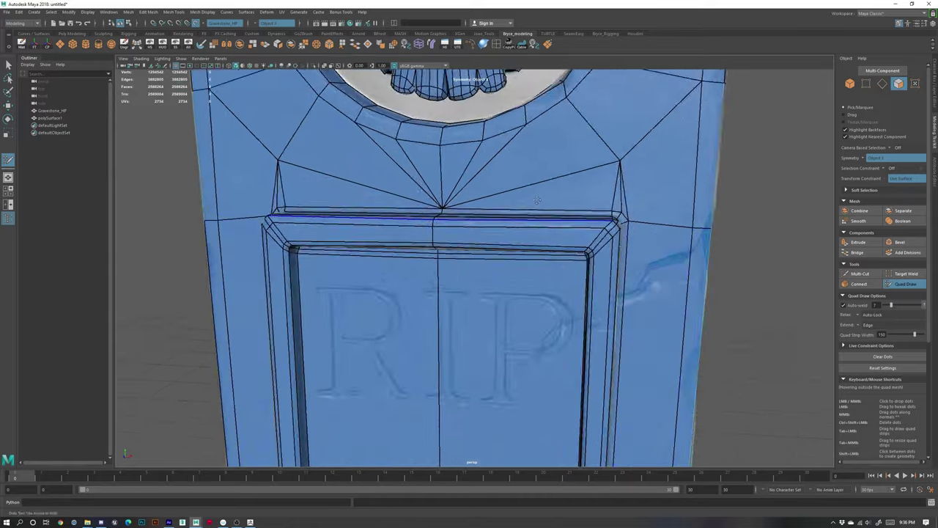
pyautogui.keyDown('alt'); pyautogui.moveTo(537, 200); pyautogui.dragTo(531, 453, button='middle'); pyautogui.keyUp('alt')
pyautogui.keyDown('alt'); pyautogui.moveTo(530, 453); pyautogui.dragTo(481, 374); pyautogui.keyUp('alt')
pyautogui.keyDown('alt'); pyautogui.moveTo(480, 374); pyautogui.dragTo(469, 339, button='middle'); pyautogui.keyUp('alt')
pyautogui.keyDown('alt'); pyautogui.moveTo(454, 337); pyautogui.dragTo(494, 330, button='right'); pyautogui.keyUp('alt')
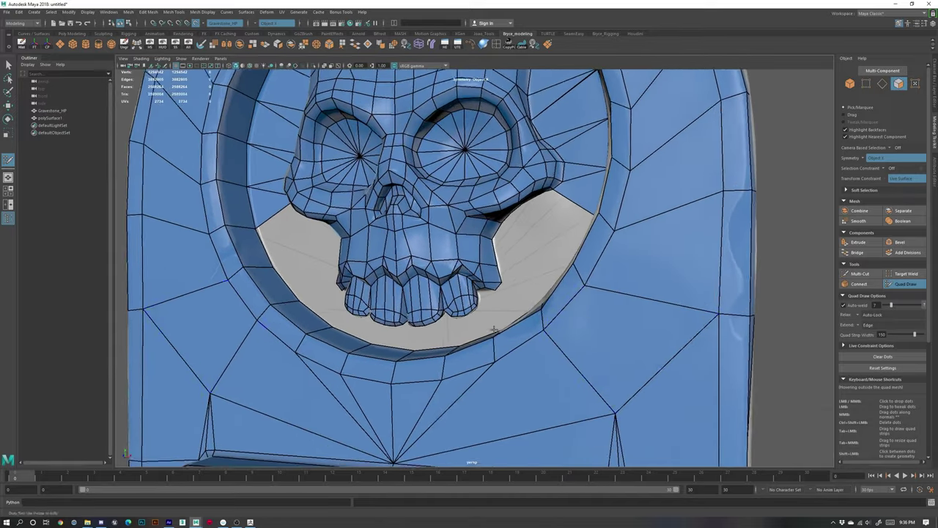
# - Place dots in the open recess beside the upper jaw and fill a quad between them and the ring's edge
pyautogui.keyDown('alt'); pyautogui.moveTo(494, 329); pyautogui.dragTo(533, 335); pyautogui.keyUp('alt')
pyautogui.keyDown('alt'); pyautogui.moveTo(534, 336); pyautogui.dragTo(586, 302, button='right'); pyautogui.keyUp('alt')
pyautogui.keyDown('alt'); pyautogui.moveTo(586, 302); pyautogui.dragTo(589, 295); pyautogui.keyUp('alt')
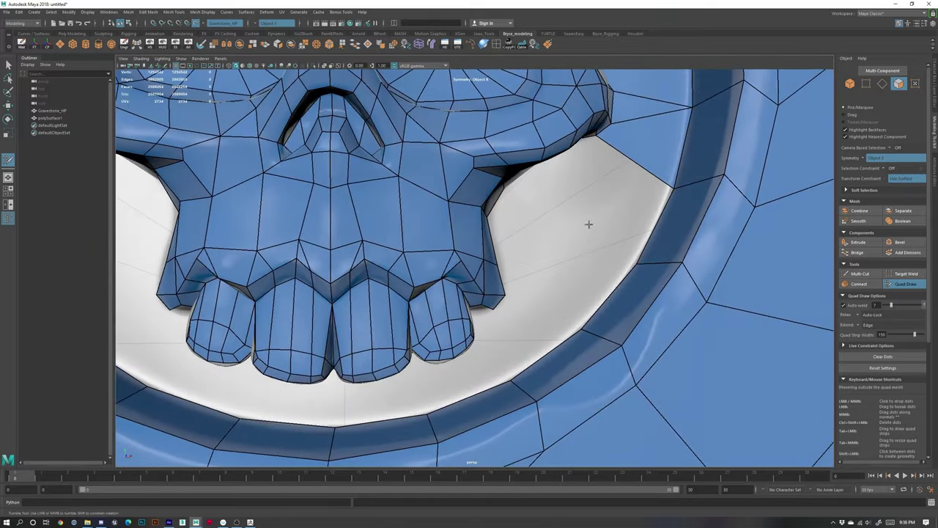
pyautogui.click(537, 298)
pyautogui.keyDown('shift'); pyautogui.click(604, 275); pyautogui.keyUp('shift')
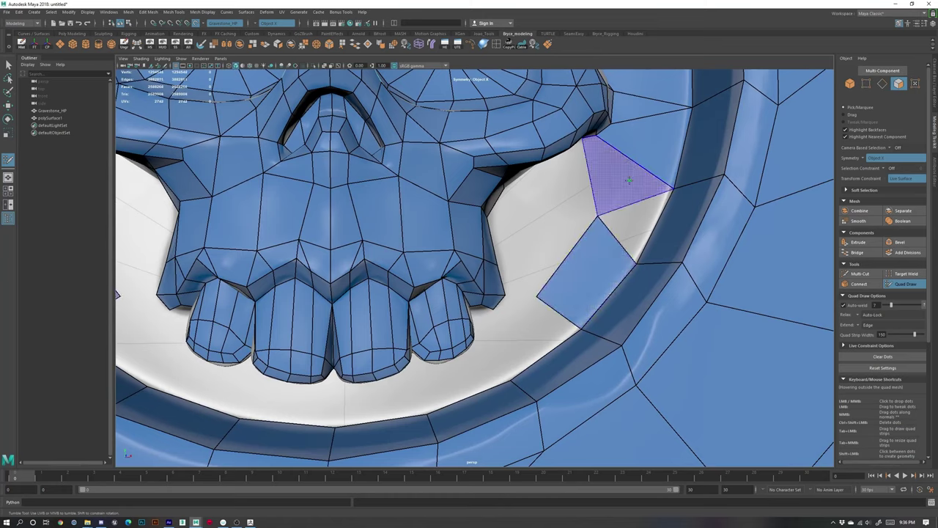
# - Bridge the cheekbone to the new quad along the ring and adjust the shared inner vertex in the recess
pyautogui.keyDown('shift'); pyautogui.click(628, 180); pyautogui.keyUp('shift')
pyautogui.hotkey('ctrl', 'z')
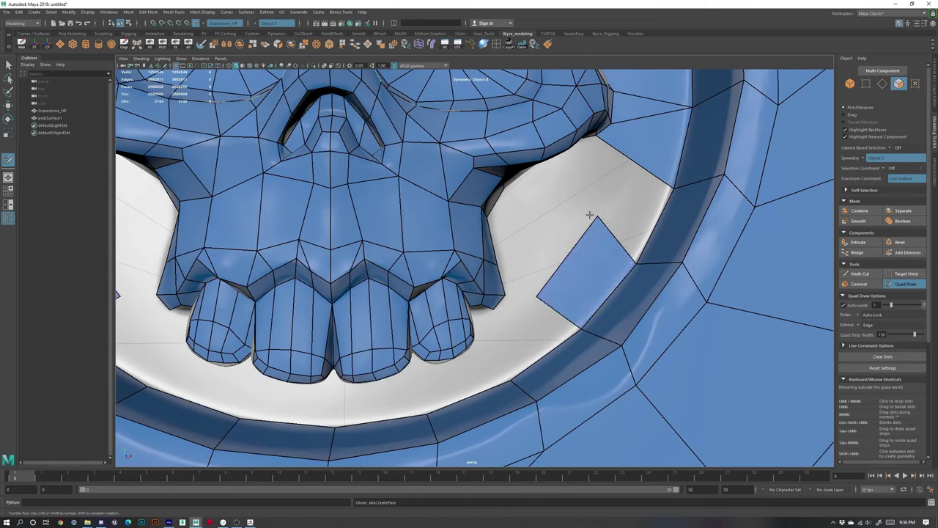
pyautogui.keyDown('shift'); pyautogui.click(602, 217); pyautogui.keyUp('shift')
pyautogui.moveTo(599, 215); pyautogui.dragTo(584, 219)
pyautogui.keyDown('alt'); pyautogui.moveTo(561, 257); pyautogui.dragTo(536, 223); pyautogui.keyUp('alt')
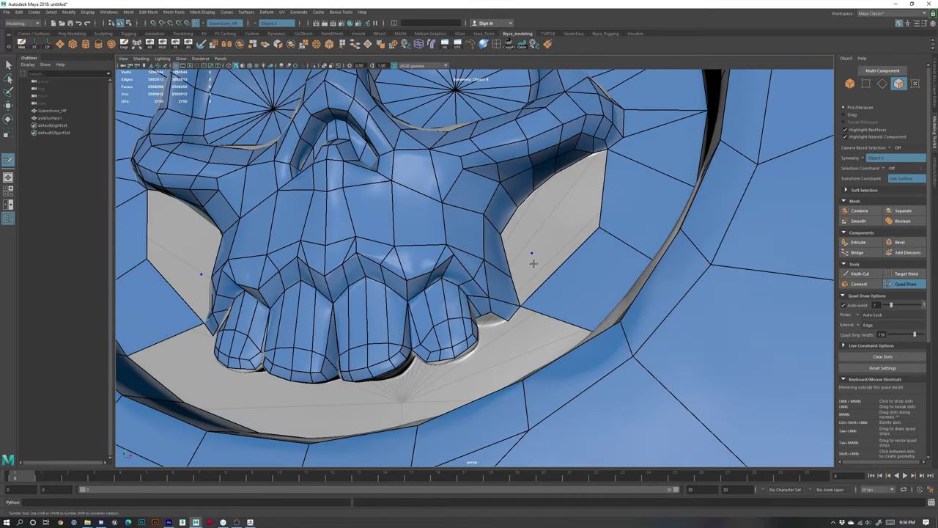
pyautogui.keyDown('alt'); pyautogui.moveTo(540, 233); pyautogui.dragTo(523, 241, button='right'); pyautogui.keyUp('alt')
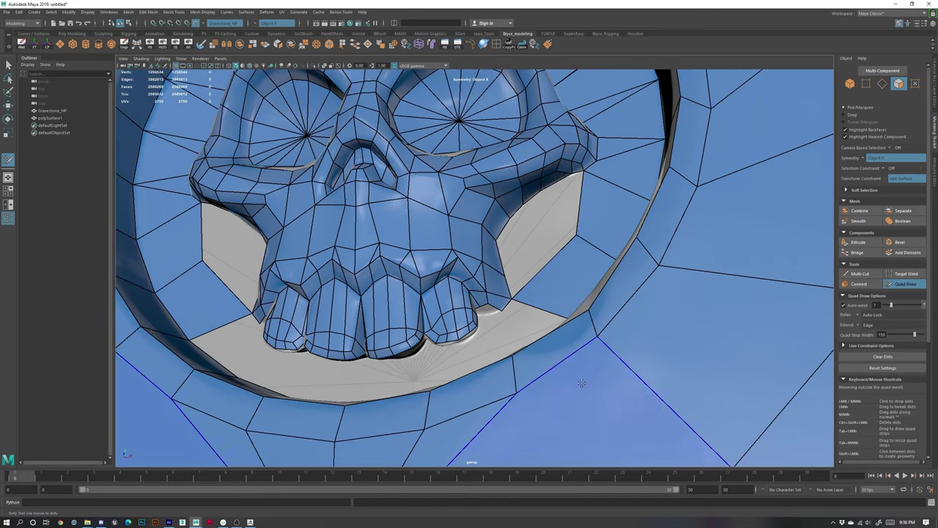
pyautogui.keyDown('alt'); pyautogui.moveTo(586, 381); pyautogui.dragTo(459, 238, button='right'); pyautogui.keyUp('alt')
pyautogui.keyDown('alt'); pyautogui.moveTo(458, 238); pyautogui.dragTo(486, 307); pyautogui.keyUp('alt')
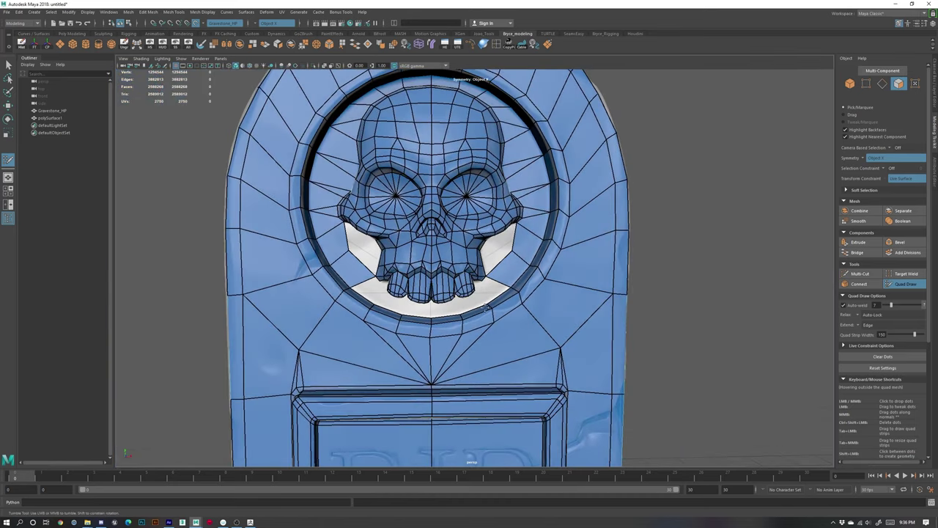
# - Leave Quad Draw, select polySurface1 and save the scene to the Desktop as Retopo
pyautogui.click(912, 285)
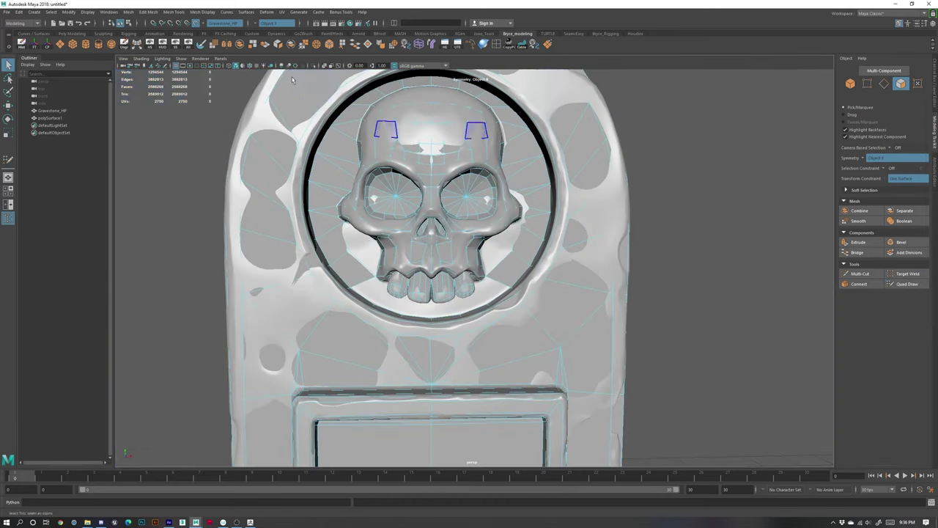
pyautogui.rightClick(383, 157)
pyautogui.moveTo(423, 143); pyautogui.dragTo(424, 145, button='right')
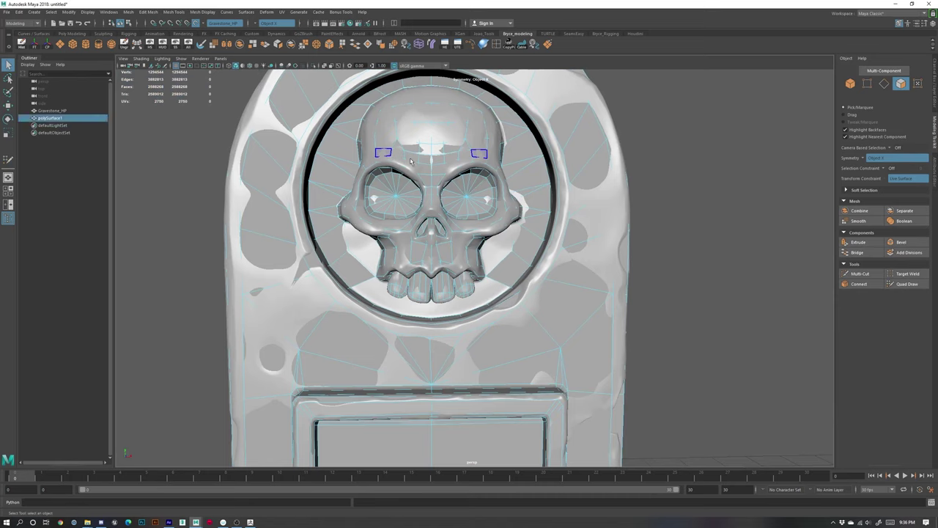
pyautogui.press('w')
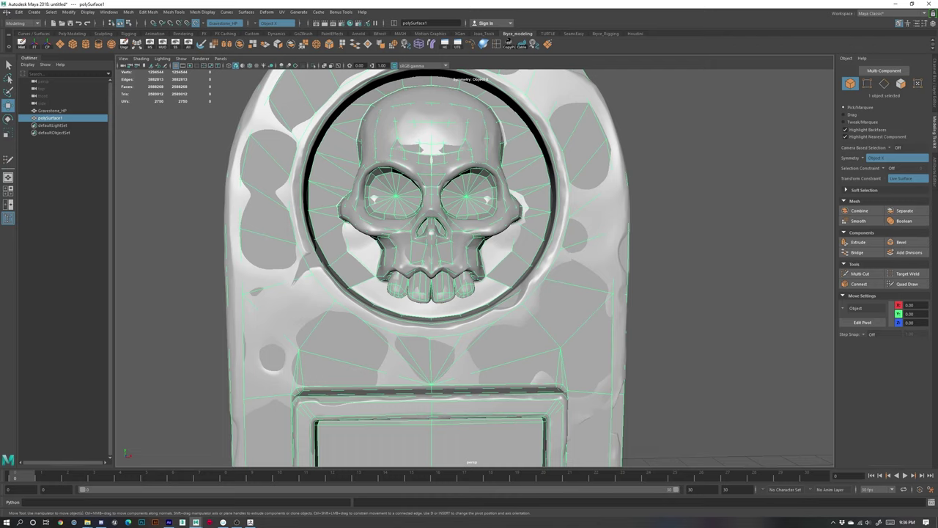
pyautogui.click(6, 12)
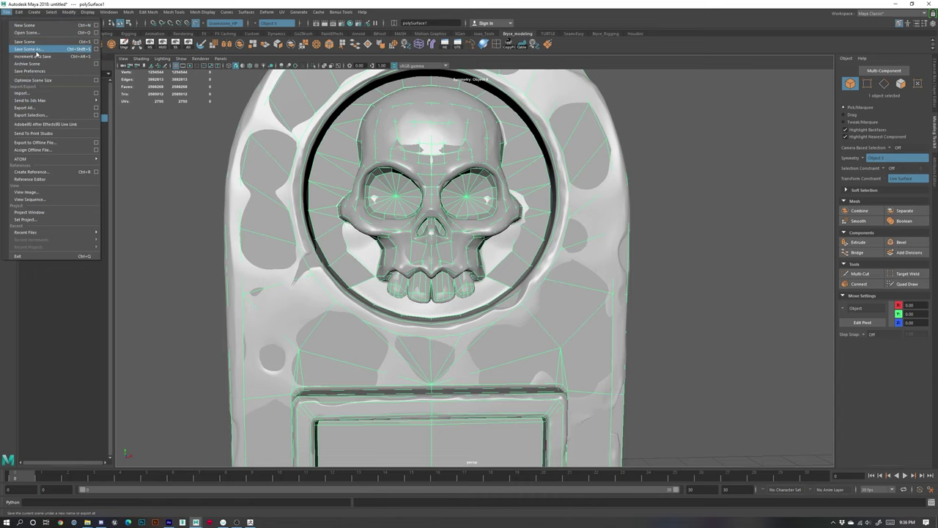
pyautogui.click(29, 49)
pyautogui.click(64, 154)
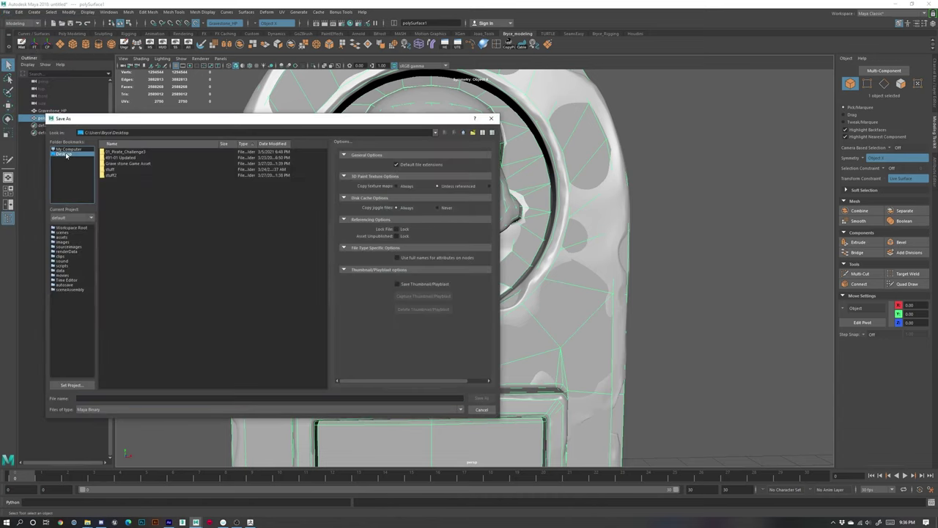
pyautogui.click(103, 397)
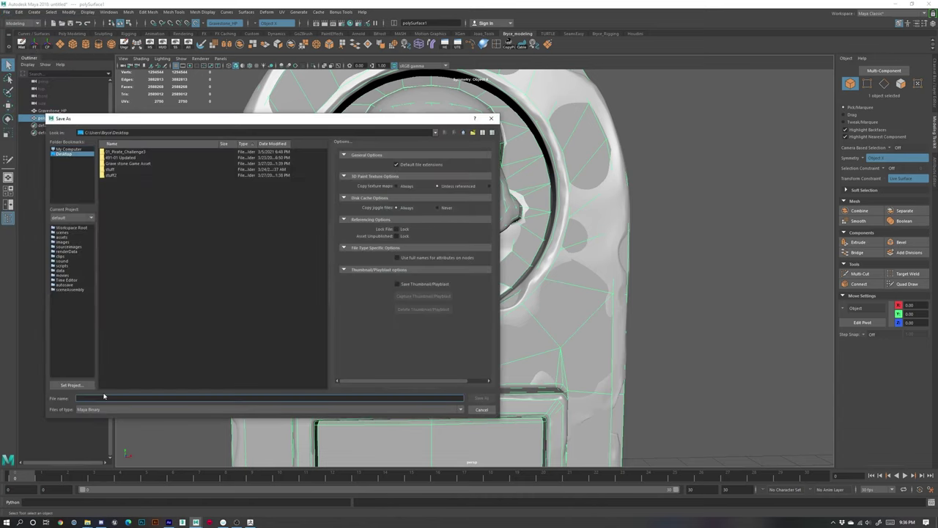
pyautogui.write('Retopo')
pyautogui.click(69, 156)
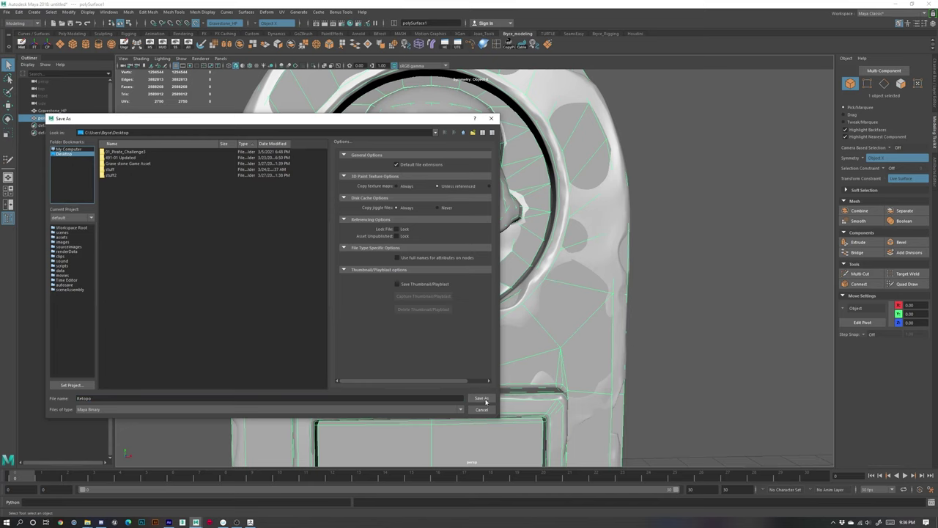
pyautogui.click(484, 399)
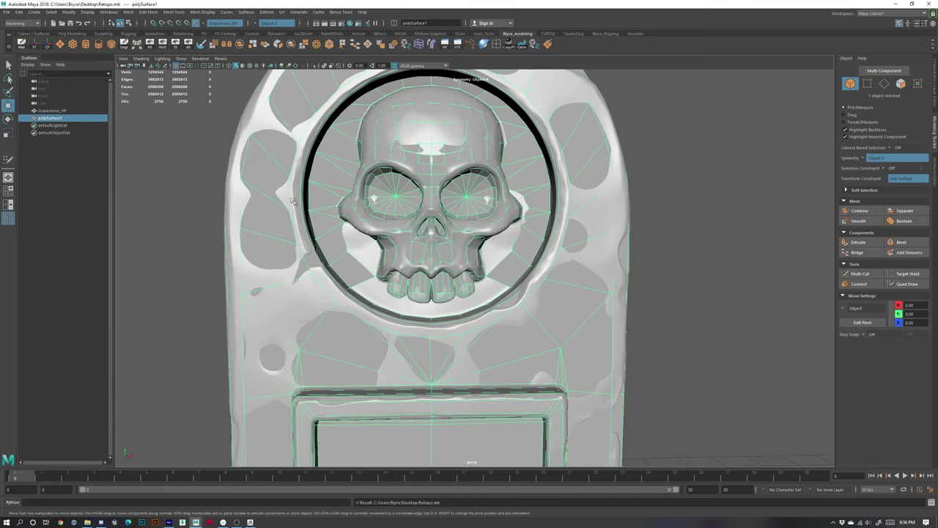
# - Resume Quad Draw on polySurface1, fill the narrow face below the cheekbone and weld its loose corner to the recess's shared vertex
pyautogui.click(46, 121)
pyautogui.click(55, 112)
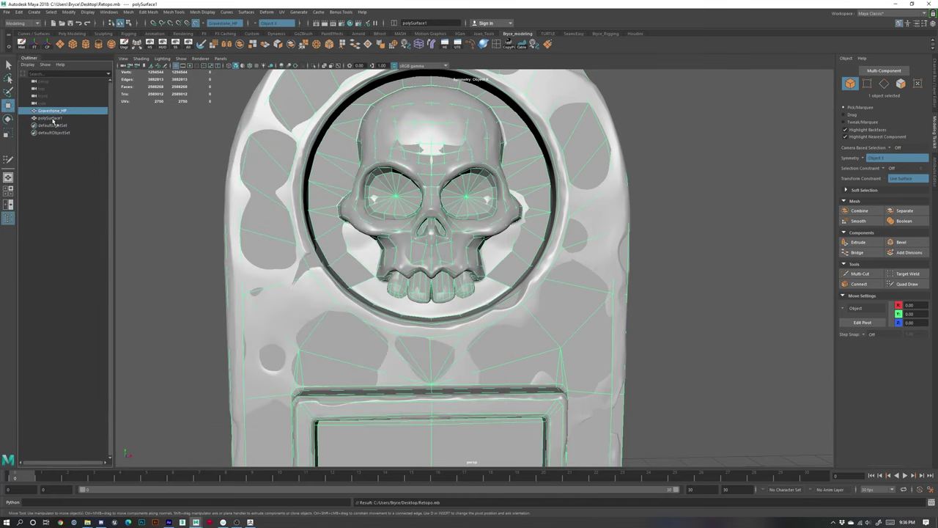
pyautogui.click(57, 117)
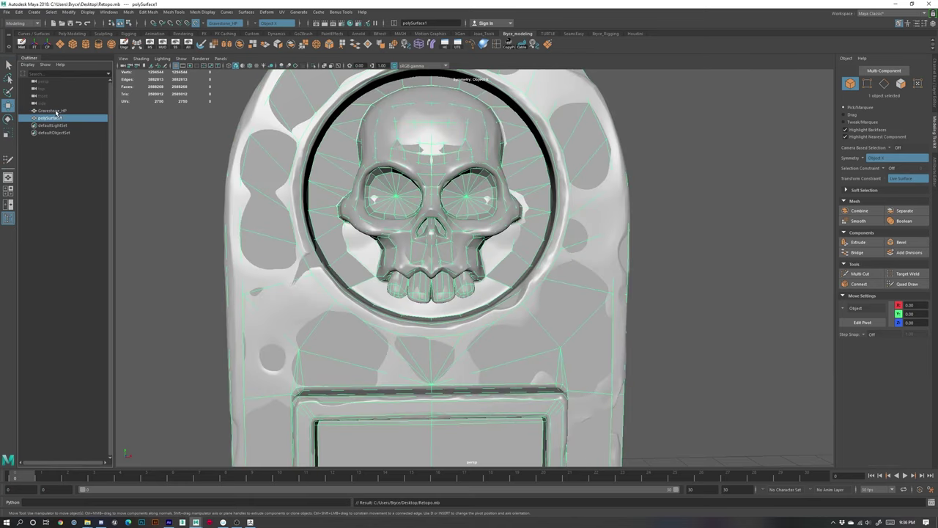
pyautogui.click(914, 286)
pyautogui.moveTo(440, 284)
pyautogui.keyDown('alt'); pyautogui.mouseDown(button='right')
pyautogui.moveTo(551, 287)
pyautogui.moveTo(535, 256)
pyautogui.mouseUp(button='right'); pyautogui.keyUp('alt')
pyautogui.keyDown('alt'); pyautogui.moveTo(534, 256); pyautogui.dragTo(523, 279); pyautogui.keyUp('alt')
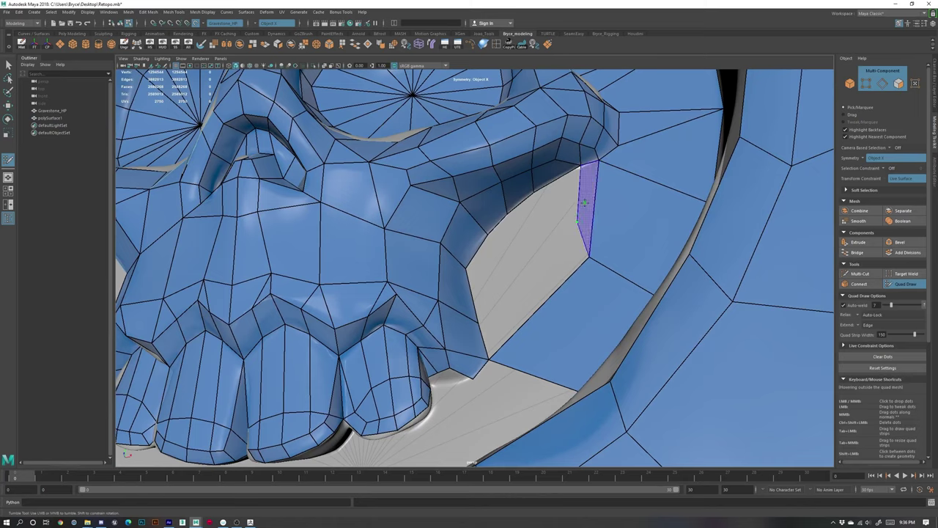
pyautogui.keyDown('shift'); pyautogui.click(585, 207); pyautogui.keyUp('shift')
pyautogui.moveTo(577, 222); pyautogui.dragTo(588, 259)
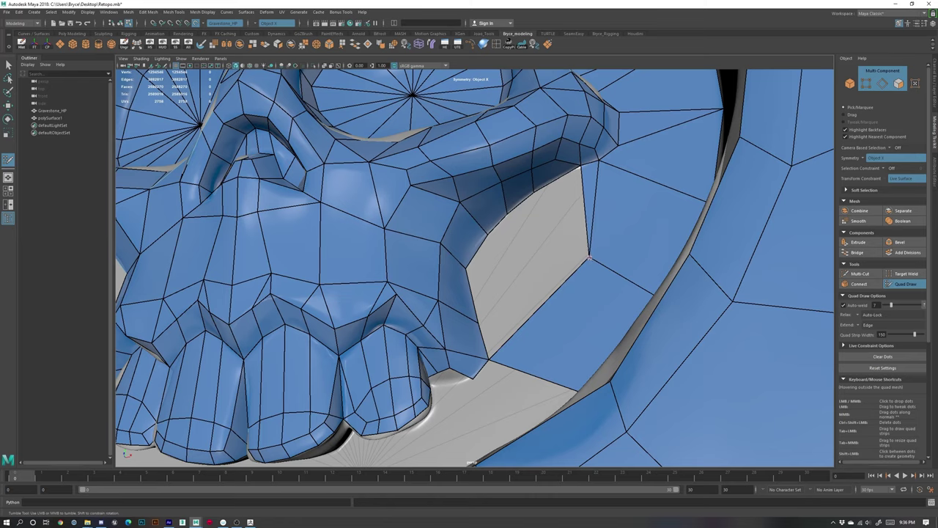
pyautogui.click(547, 239)
pyautogui.keyDown('shift'); pyautogui.click(555, 226); pyautogui.keyUp('shift')
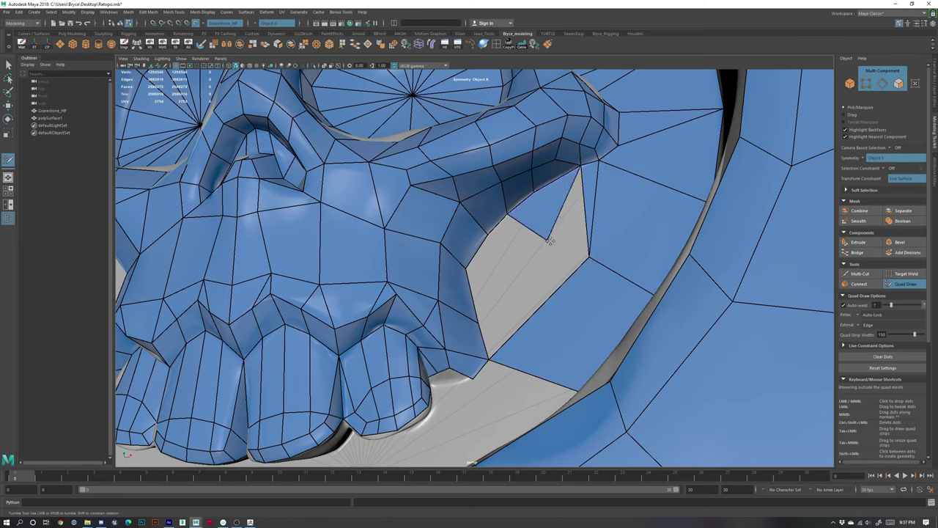
pyautogui.hotkey('ctrl', 'z')
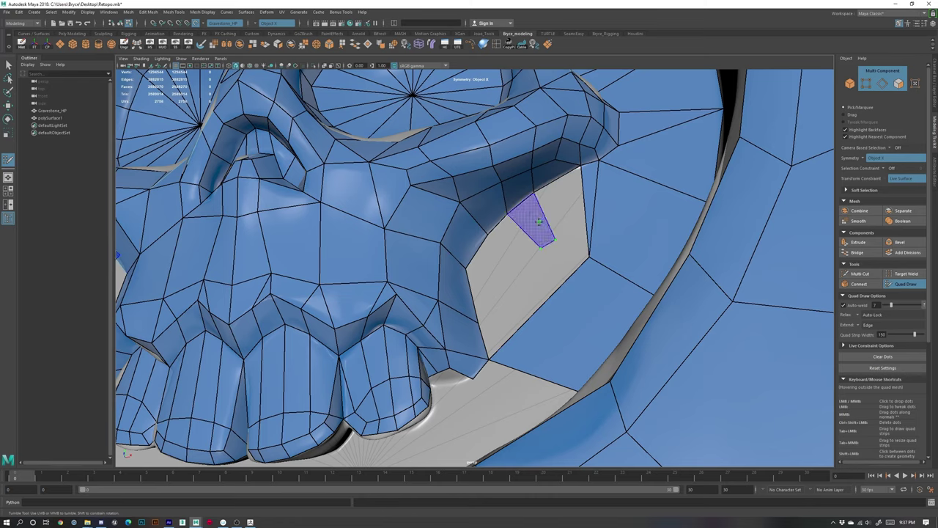
# - Fill three faces fanning out from the cheekbone and jaw edges, welding their loose corners to the recess's shared vertex
pyautogui.keyDown('shift'); pyautogui.click(555, 238); pyautogui.keyUp('shift')
pyautogui.moveTo(555, 238); pyautogui.dragTo(588, 257)
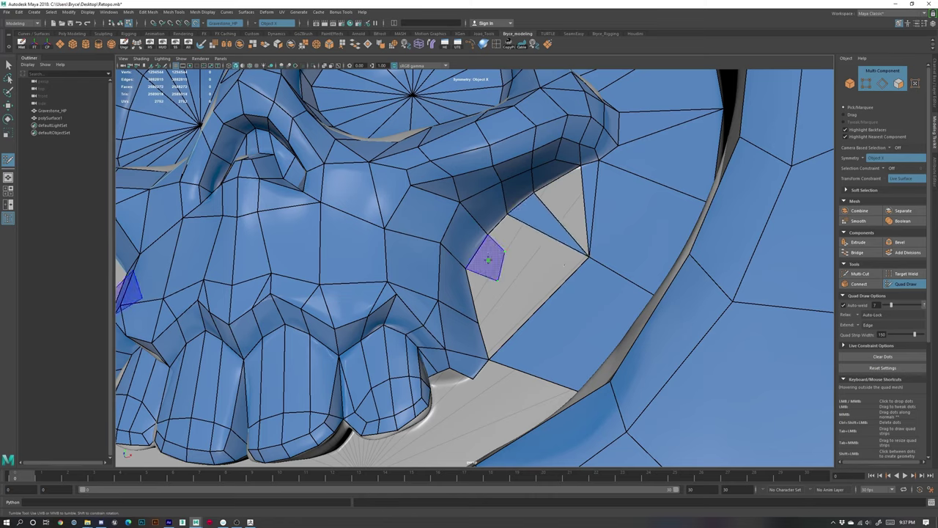
pyautogui.keyDown('shift'); pyautogui.click(499, 283); pyautogui.keyUp('shift')
pyautogui.moveTo(498, 285)
pyautogui.mouseDown()
pyautogui.moveTo(504, 253)
pyautogui.moveTo(526, 266)
pyautogui.moveTo(521, 259)
pyautogui.moveTo(588, 255)
pyautogui.mouseUp()
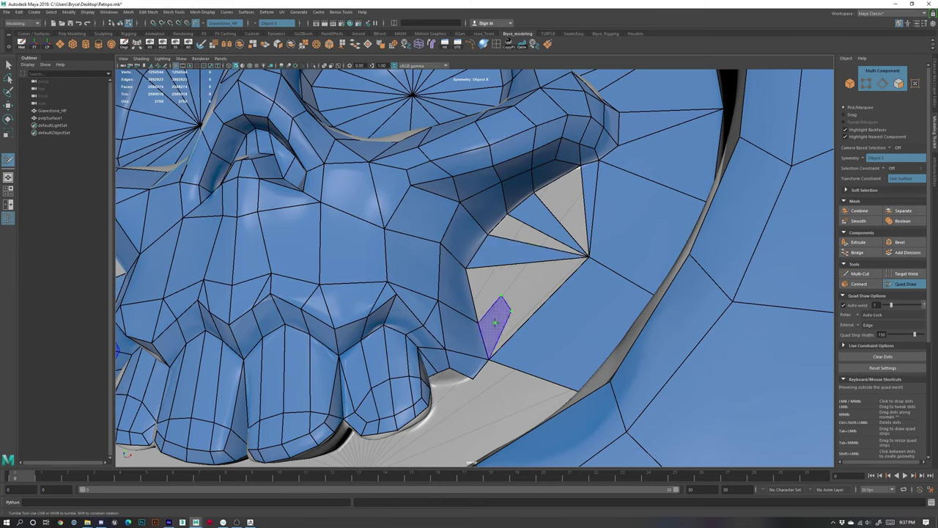
pyautogui.keyDown('shift'); pyautogui.click(511, 310); pyautogui.keyUp('shift')
pyautogui.moveTo(513, 312)
pyautogui.mouseDown()
pyautogui.moveTo(503, 299)
pyautogui.moveTo(589, 255)
pyautogui.mouseUp()
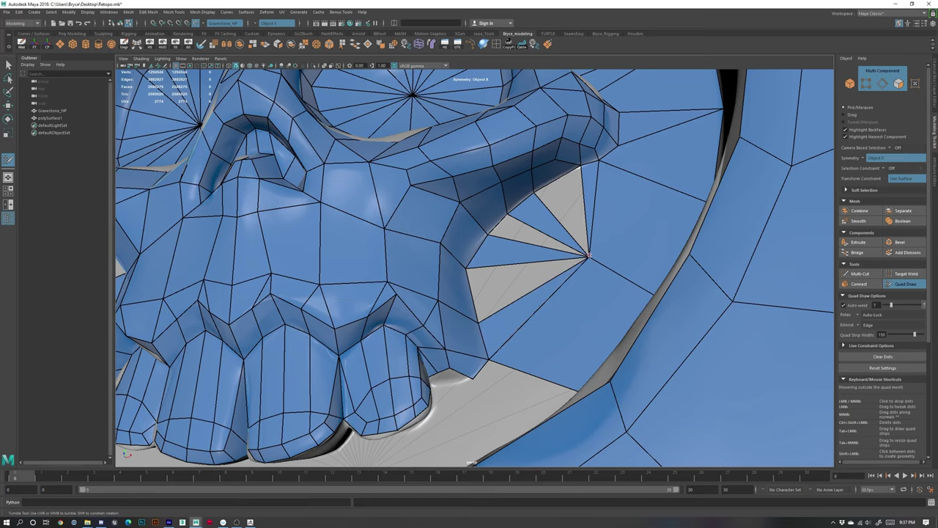
# - Fill the three remaining triangular gaps between the fanned faces beside the jaw
pyautogui.keyDown('shift'); pyautogui.click(503, 283); pyautogui.keyUp('shift')
pyautogui.keyDown('shift'); pyautogui.click(510, 232); pyautogui.keyUp('shift')
pyautogui.keyDown('shift'); pyautogui.click(561, 200); pyautogui.keyUp('shift')
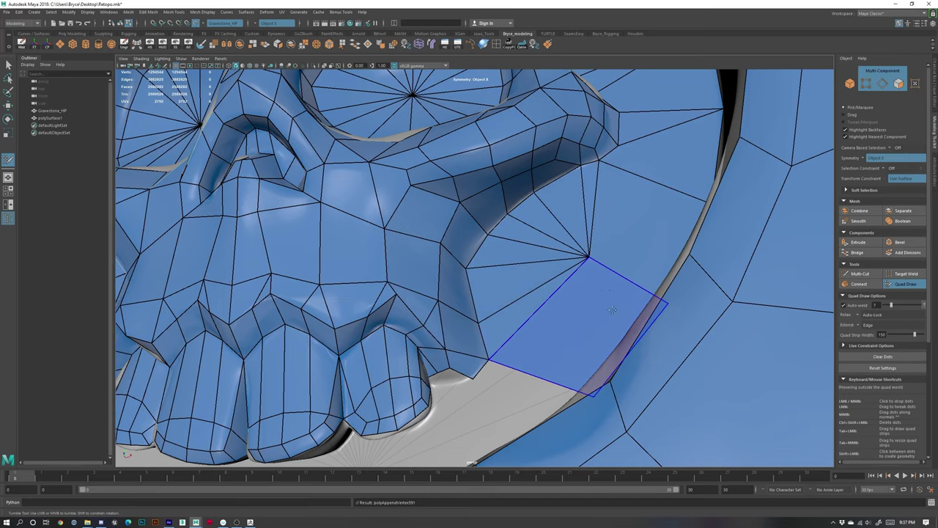
# - Examine the open recess below the teeth and the undersides of the teeth from several angles
pyautogui.keyDown('alt'); pyautogui.moveTo(615, 310); pyautogui.dragTo(440, 311, button='right'); pyautogui.keyUp('alt')
pyautogui.keyDown('alt'); pyautogui.moveTo(469, 293); pyautogui.dragTo(447, 321); pyautogui.keyUp('alt')
pyautogui.keyDown('alt'); pyautogui.moveTo(631, 320); pyautogui.dragTo(856, 320, button='right'); pyautogui.keyUp('alt')
pyautogui.keyDown('alt'); pyautogui.moveTo(484, 242); pyautogui.dragTo(553, 272); pyautogui.keyUp('alt')
pyautogui.keyDown('alt'); pyautogui.moveTo(685, 300); pyautogui.dragTo(359, 309, button='right'); pyautogui.keyUp('alt')
pyautogui.keyDown('alt'); pyautogui.moveTo(391, 276); pyautogui.dragTo(434, 232, button='middle'); pyautogui.keyUp('alt')
pyautogui.keyDown('alt'); pyautogui.moveTo(477, 265); pyautogui.dragTo(827, 351, button='right'); pyautogui.keyUp('alt')
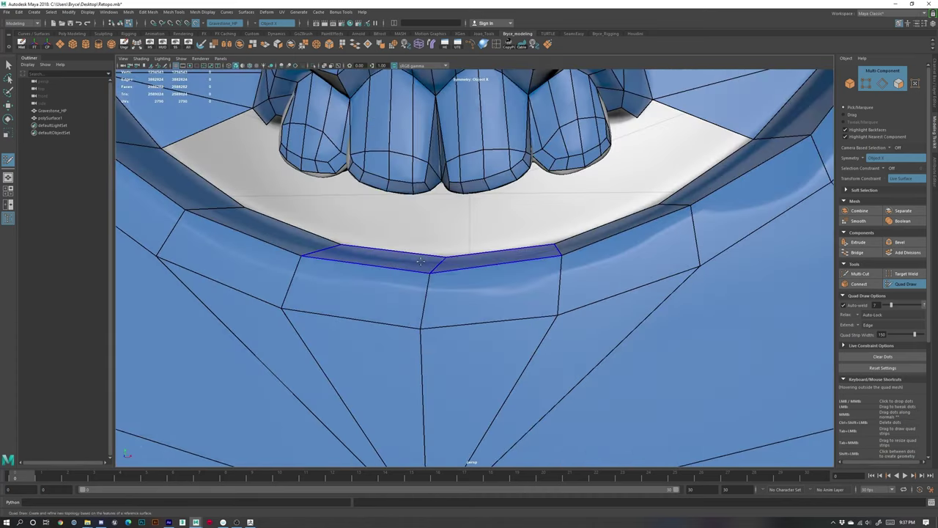
pyautogui.keyDown('alt'); pyautogui.moveTo(351, 222); pyautogui.dragTo(467, 295, button='middle'); pyautogui.keyUp('alt')
pyautogui.keyDown('alt'); pyautogui.moveTo(467, 296); pyautogui.dragTo(523, 318); pyautogui.keyUp('alt')
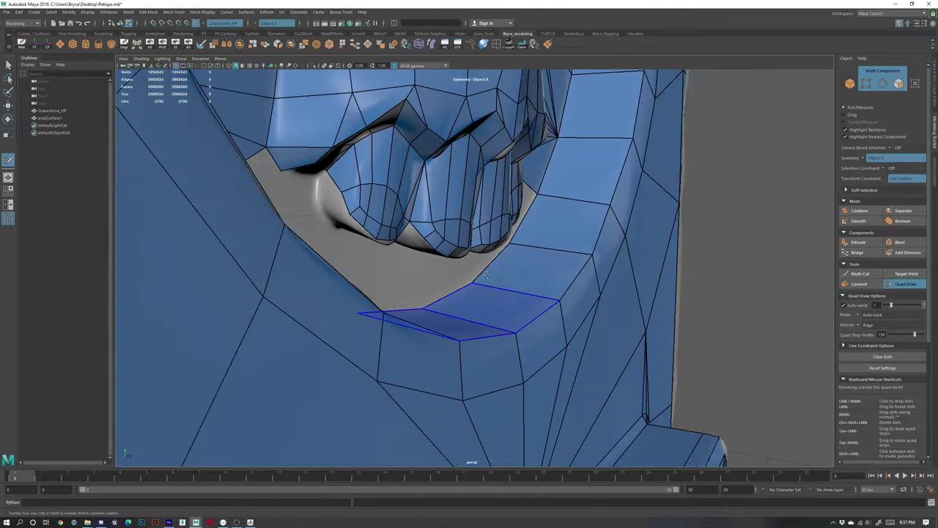
pyautogui.keyDown('alt'); pyautogui.moveTo(444, 314); pyautogui.dragTo(499, 297, button='right'); pyautogui.keyUp('alt')
pyautogui.keyDown('alt'); pyautogui.moveTo(493, 293); pyautogui.dragTo(571, 296); pyautogui.keyUp('alt')
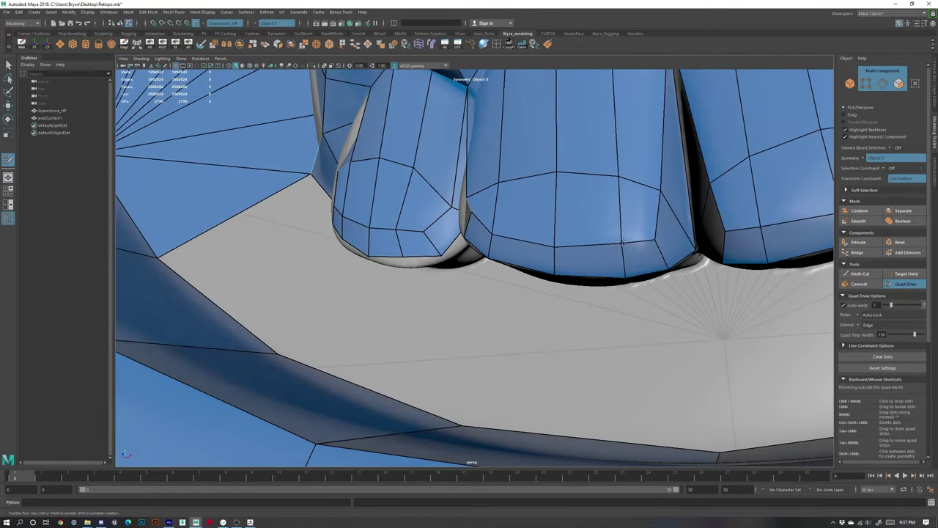
pyautogui.keyDown('alt'); pyautogui.moveTo(655, 265); pyautogui.dragTo(569, 279); pyautogui.keyUp('alt')
pyautogui.keyDown('alt'); pyautogui.moveTo(659, 191); pyautogui.dragTo(577, 287); pyautogui.keyUp('alt')
pyautogui.keyDown('alt'); pyautogui.moveTo(576, 287); pyautogui.dragTo(387, 258, button='right'); pyautogui.keyUp('alt')
pyautogui.keyDown('alt'); pyautogui.moveTo(402, 270); pyautogui.dragTo(382, 233); pyautogui.keyUp('alt')
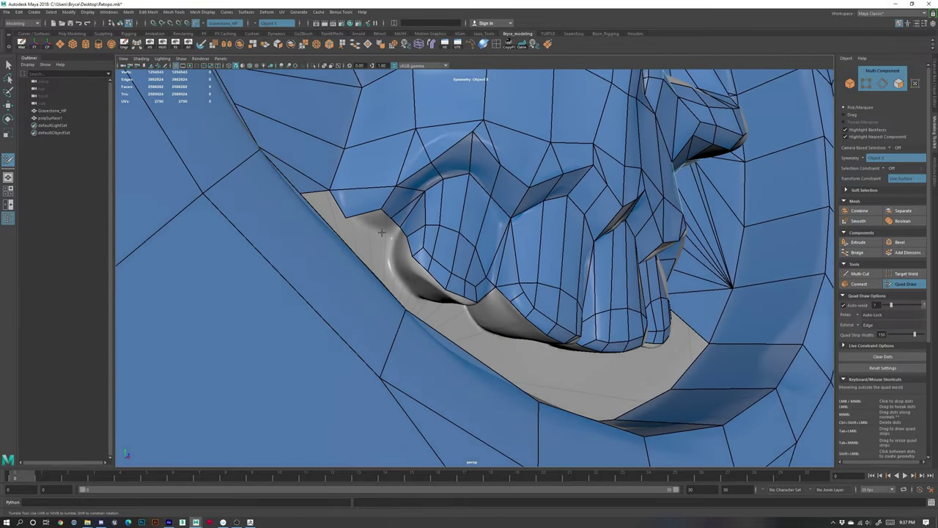
# - Place dots along the outer side of the outermost tooth and fill the faces joining them to the tooth
pyautogui.click(382, 233)
pyautogui.keyDown('shift'); pyautogui.click(382, 231); pyautogui.keyUp('shift')
pyautogui.hotkey('ctrl', 'z')
pyautogui.keyDown('alt'); pyautogui.moveTo(393, 256); pyautogui.dragTo(389, 250); pyautogui.keyUp('alt')
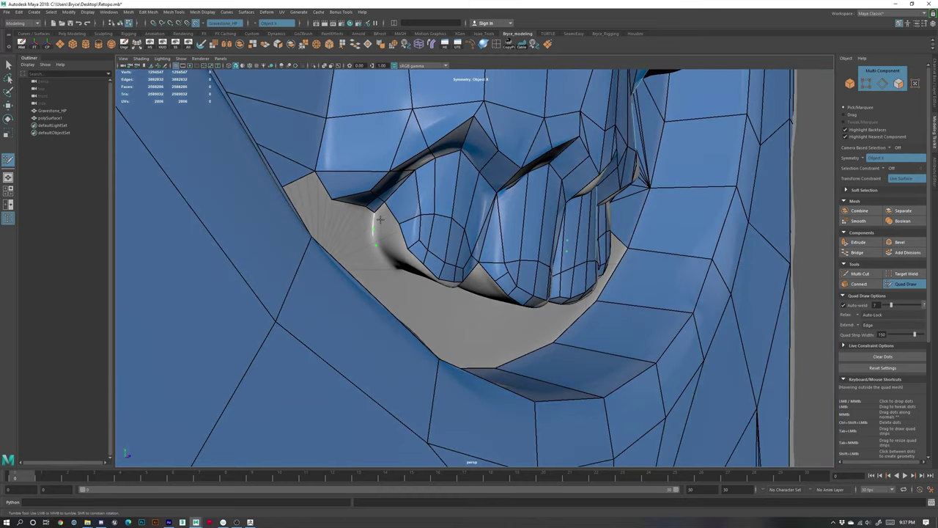
pyautogui.keyDown('shift'); pyautogui.click(375, 230); pyautogui.keyUp('shift')
pyautogui.keyDown('shift'); pyautogui.click(375, 231); pyautogui.keyUp('shift')
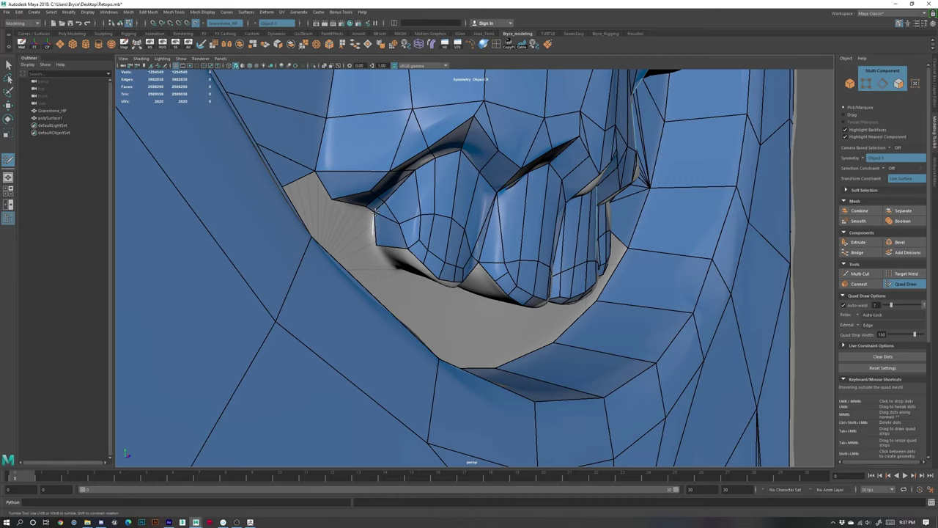
# - Fill the next quad around the lower outer corner of the outermost tooth
pyautogui.moveTo(437, 274)
pyautogui.keyDown('alt'); pyautogui.mouseDown()
pyautogui.moveTo(412, 259)
pyautogui.moveTo(426, 265)
pyautogui.mouseUp(); pyautogui.keyUp('alt')
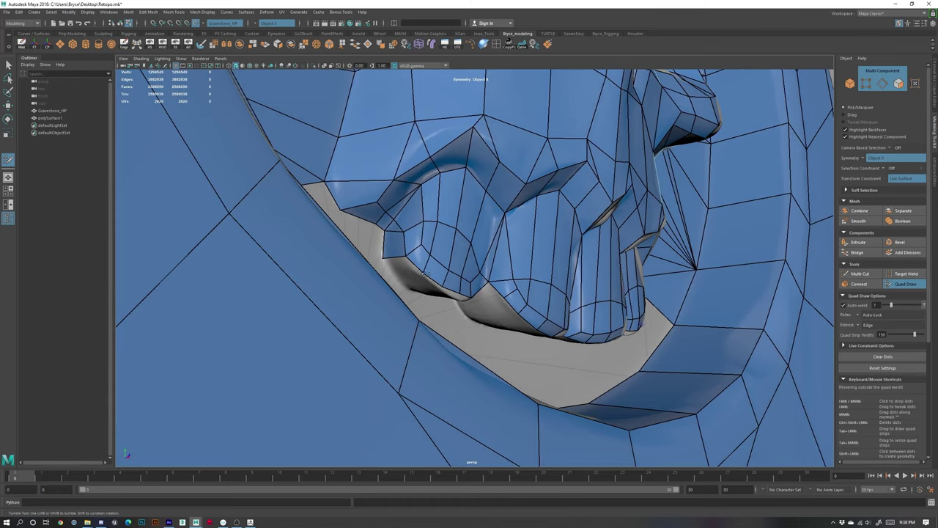
pyautogui.keyDown('alt'); pyautogui.moveTo(449, 293); pyautogui.dragTo(450, 287); pyautogui.keyUp('alt')
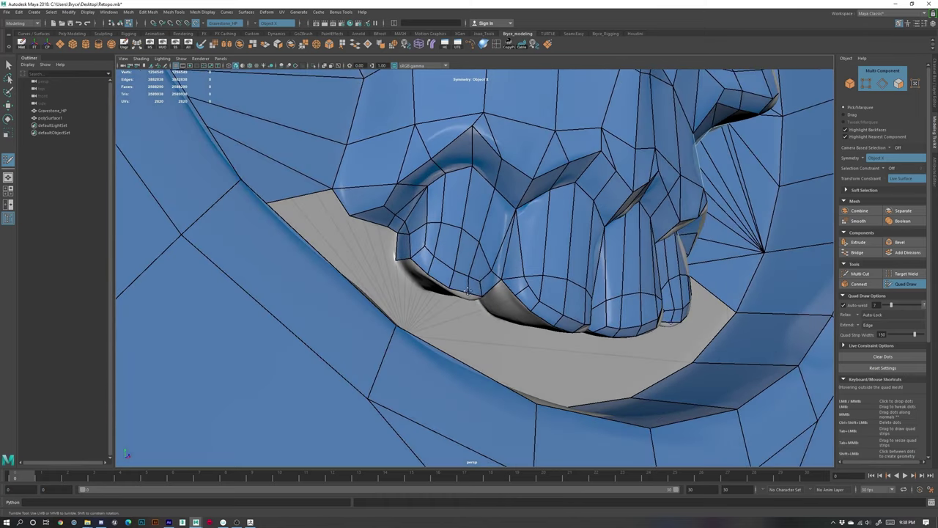
pyautogui.keyDown('alt'); pyautogui.moveTo(493, 308); pyautogui.dragTo(413, 289); pyautogui.keyUp('alt')
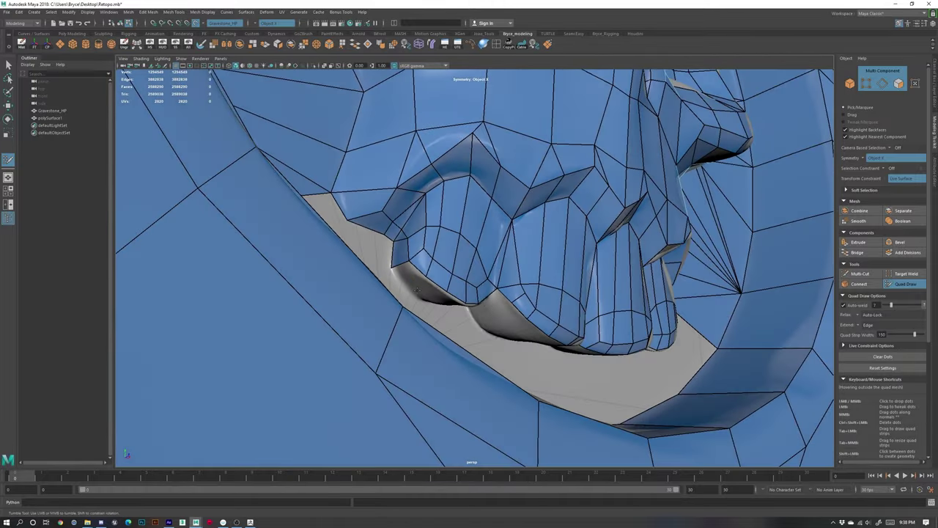
pyautogui.keyDown('shift'); pyautogui.click(406, 279); pyautogui.keyUp('shift')
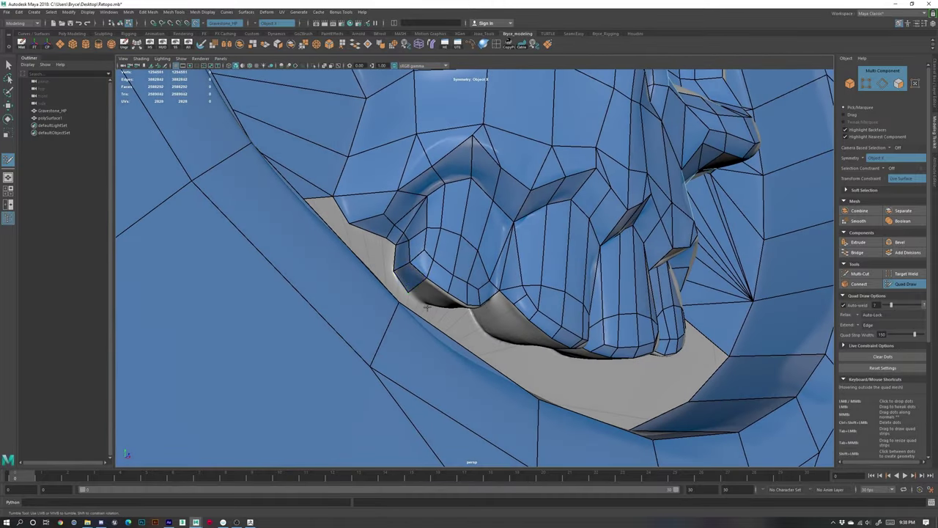
# - Place a dot beneath the outermost tooth and extend its side faces with quads along the underside
pyautogui.keyDown('alt'); pyautogui.moveTo(448, 312); pyautogui.dragTo(416, 304); pyautogui.keyUp('alt')
pyautogui.click(462, 318)
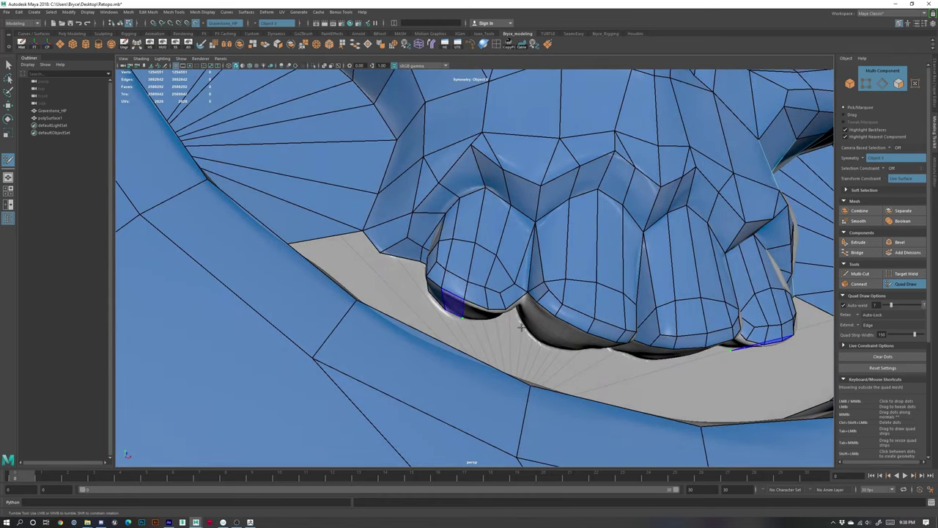
pyautogui.keyDown('alt'); pyautogui.moveTo(521, 328); pyautogui.dragTo(448, 319); pyautogui.keyUp('alt')
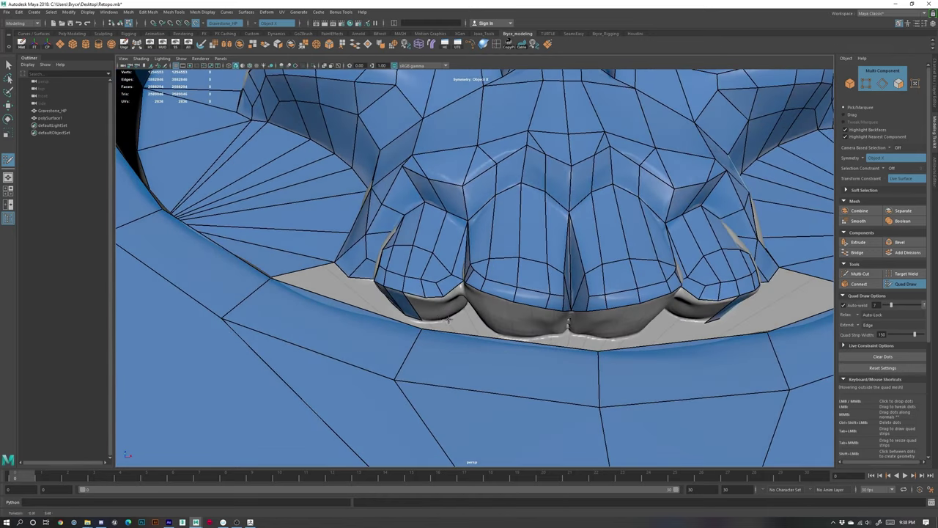
pyautogui.keyDown('shift'); pyautogui.click(422, 307); pyautogui.keyUp('shift')
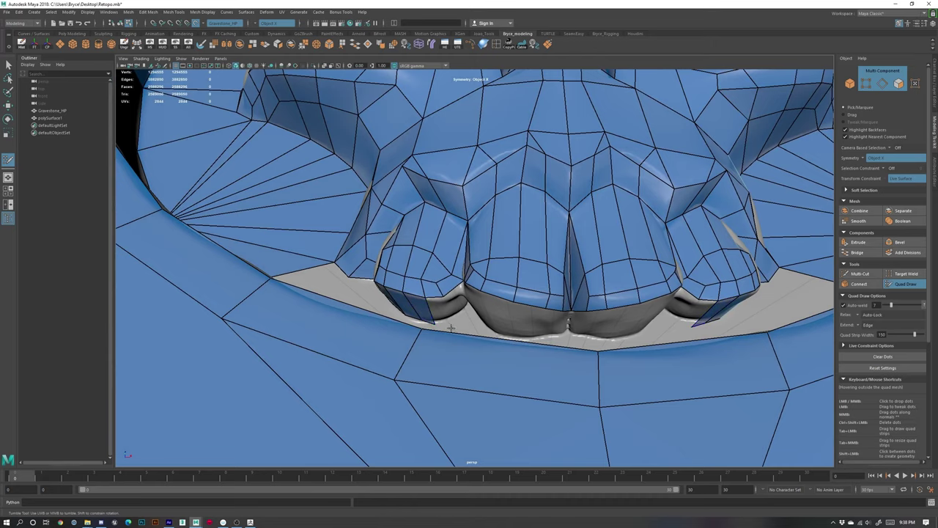
# - Delete the surplus vertex at the base of the outermost tooth and move the neighbouring vertex into its place
pyautogui.moveTo(436, 322)
pyautogui.mouseDown()
pyautogui.moveTo(420, 318)
pyautogui.moveTo(488, 313)
pyautogui.moveTo(477, 308)
pyautogui.mouseUp()
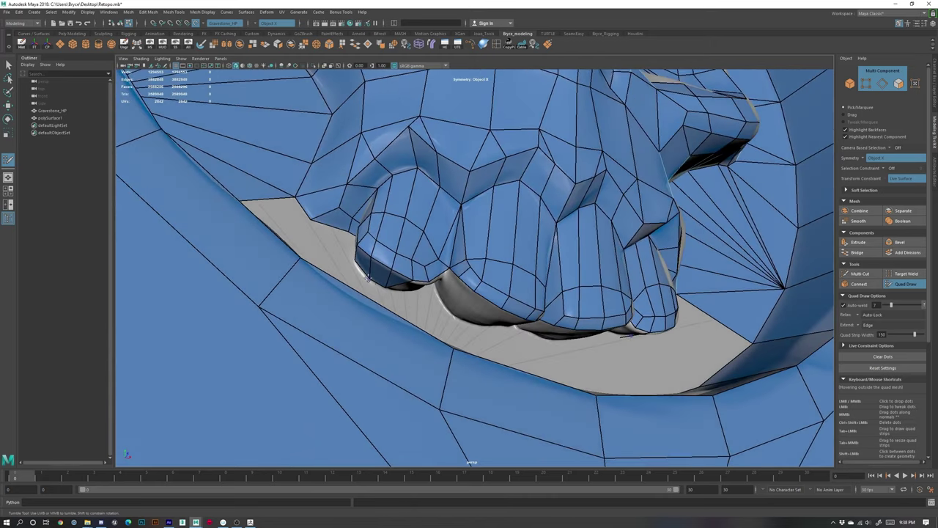
pyautogui.keyDown('ctrl'); pyautogui.keyDown('shift'); pyautogui.click(369, 279); pyautogui.keyUp('shift'); pyautogui.keyUp('ctrl')
pyautogui.moveTo(385, 292); pyautogui.dragTo(365, 279)
pyautogui.keyDown('alt'); pyautogui.moveTo(465, 316); pyautogui.dragTo(431, 311); pyautogui.keyUp('alt')
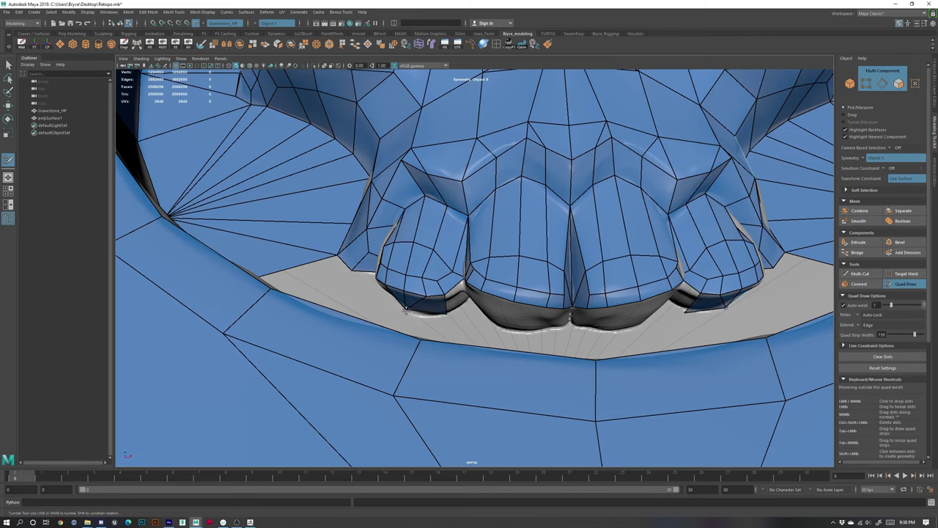
# - Place a dot beneath the gap between the outermost tooth and its neighbour, and fill the quads joining the two teeth
pyautogui.moveTo(448, 314)
pyautogui.keyDown('alt'); pyautogui.mouseDown()
pyautogui.moveTo(471, 315)
pyautogui.moveTo(464, 301)
pyautogui.moveTo(449, 307)
pyautogui.moveTo(456, 299)
pyautogui.mouseUp(); pyautogui.keyUp('alt')
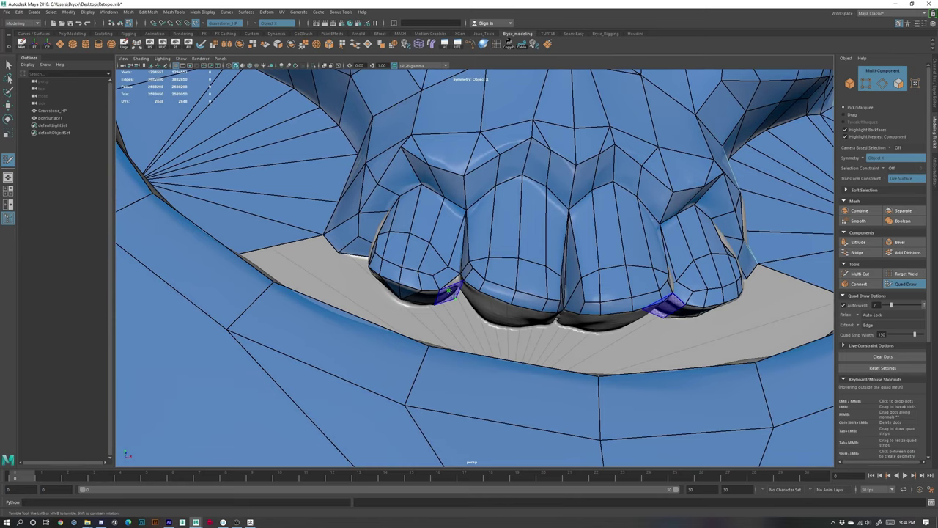
pyautogui.scroll(3, 449, 290)
pyautogui.keyDown('alt'); pyautogui.moveTo(449, 292); pyautogui.dragTo(469, 288); pyautogui.keyUp('alt')
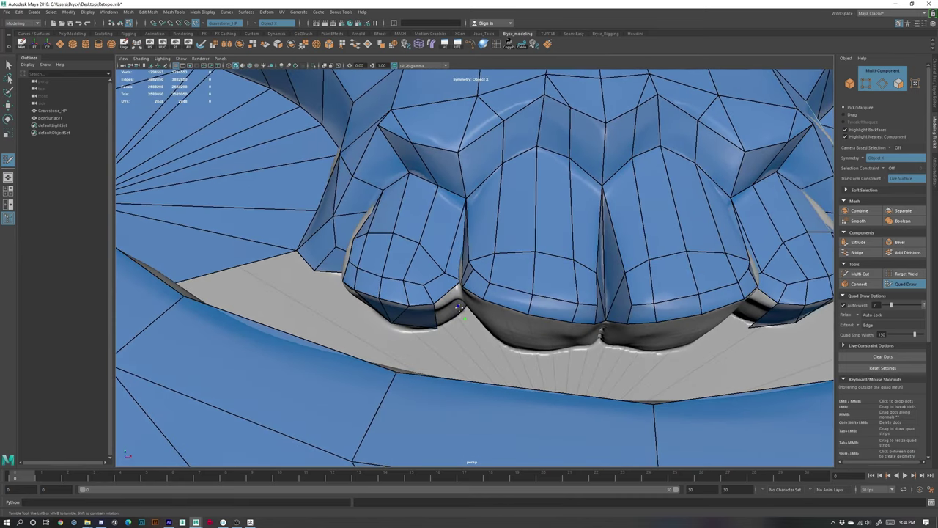
pyautogui.moveTo(461, 314)
pyautogui.keyDown('alt'); pyautogui.mouseDown()
pyautogui.moveTo(431, 295)
pyautogui.moveTo(474, 341)
pyautogui.moveTo(458, 320)
pyautogui.moveTo(443, 321)
pyautogui.mouseUp(); pyautogui.keyUp('alt')
pyautogui.click(441, 321)
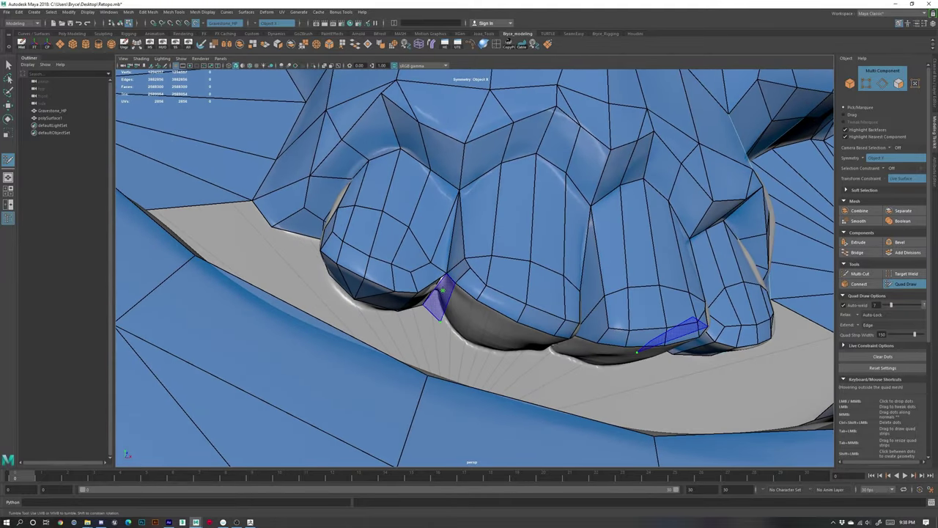
pyautogui.keyDown('shift'); pyautogui.click(442, 311); pyautogui.keyUp('shift')
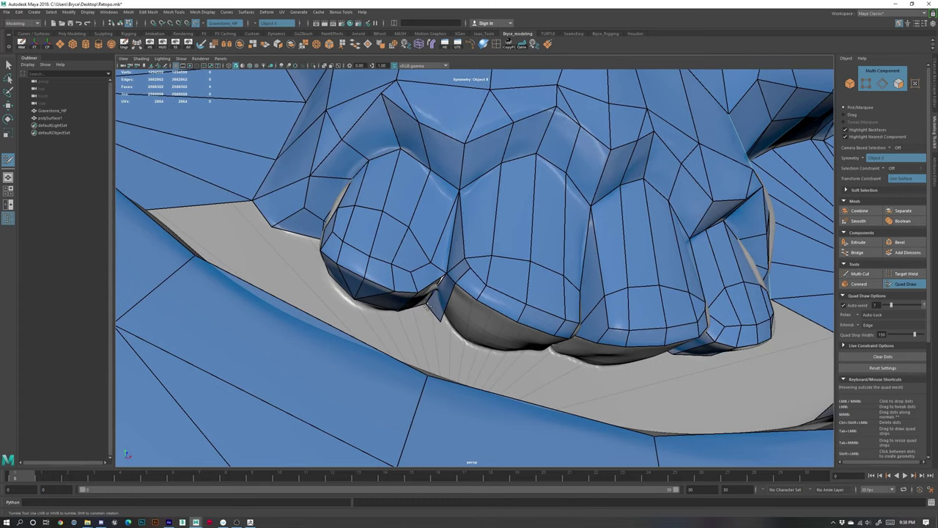
pyautogui.moveTo(446, 275); pyautogui.dragTo(445, 272)
# - Extend quads from the tooth gap along the underside of the front tooth, adjusting the vertex at its base
pyautogui.moveTo(445, 312)
pyautogui.keyDown('alt'); pyautogui.mouseDown()
pyautogui.moveTo(444, 342)
pyautogui.moveTo(460, 315)
pyautogui.mouseUp(); pyautogui.keyUp('alt')
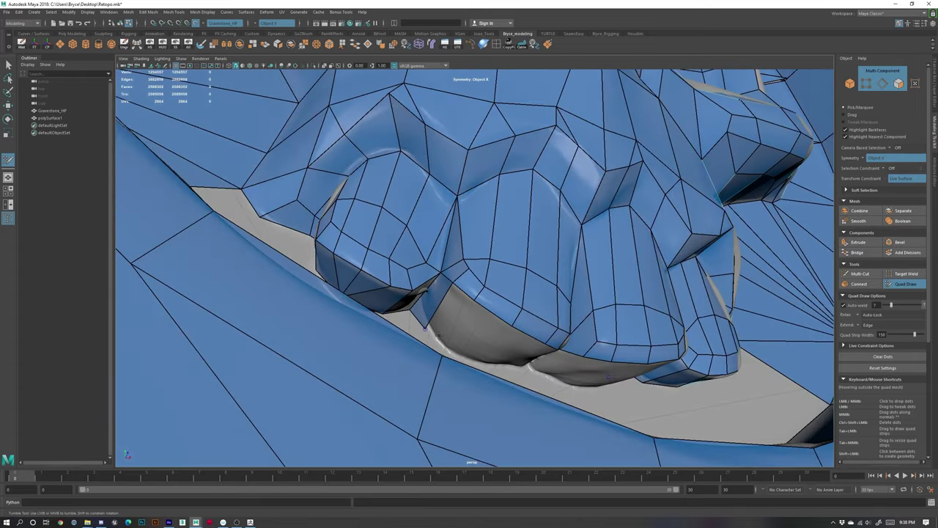
pyautogui.keyDown('shift'); pyautogui.click(449, 306); pyautogui.keyUp('shift')
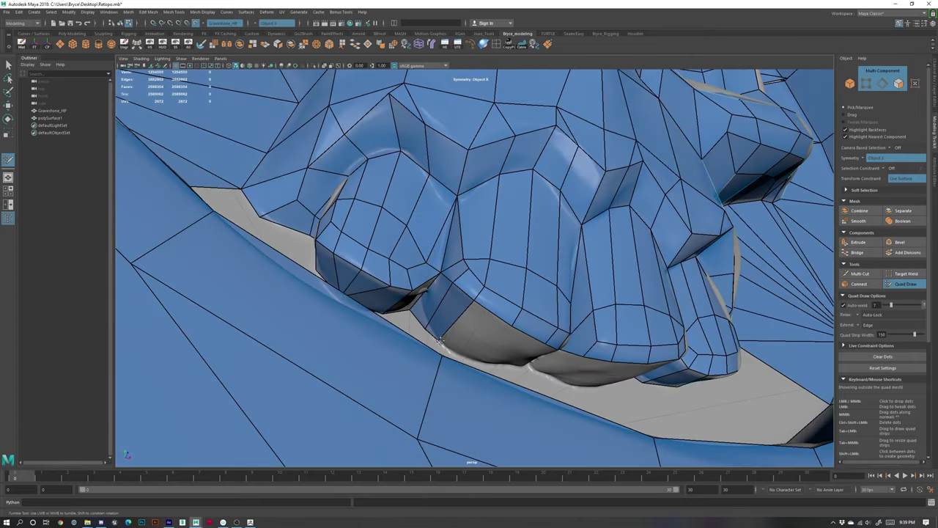
pyautogui.moveTo(439, 340)
pyautogui.mouseDown()
pyautogui.moveTo(427, 328)
pyautogui.moveTo(449, 335)
pyautogui.mouseUp()
pyautogui.keyDown('shift'); pyautogui.click(503, 355); pyautogui.keyUp('shift')
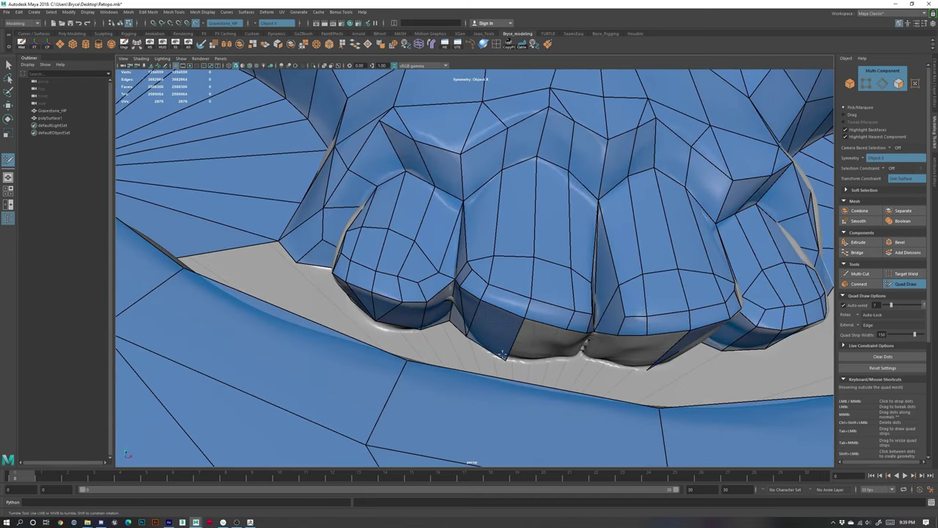
# - Fill quads beneath the centre seam, tighten their base vertices, and close the remaining underside of the front teeth
pyautogui.keyDown('alt'); pyautogui.moveTo(506, 359); pyautogui.dragTo(504, 339); pyautogui.keyUp('alt')
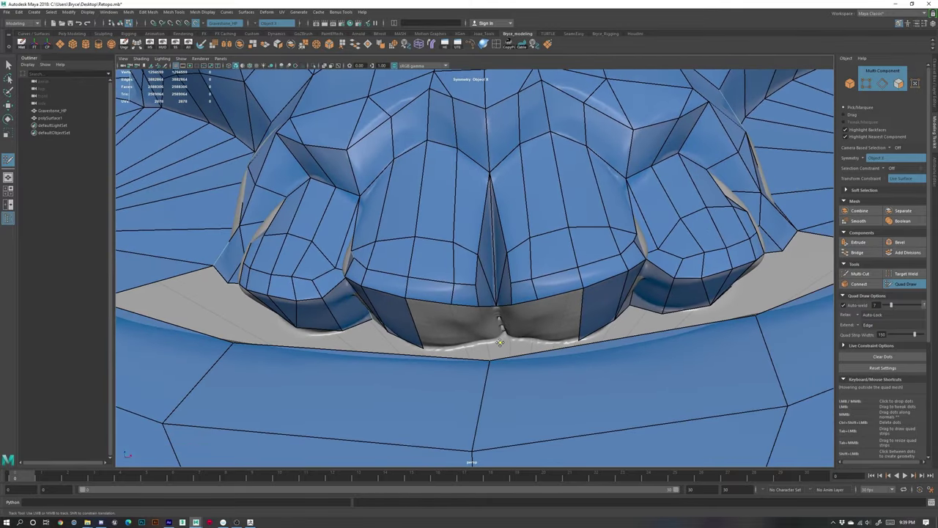
pyautogui.keyDown('shift'); pyautogui.click(506, 332); pyautogui.keyUp('shift')
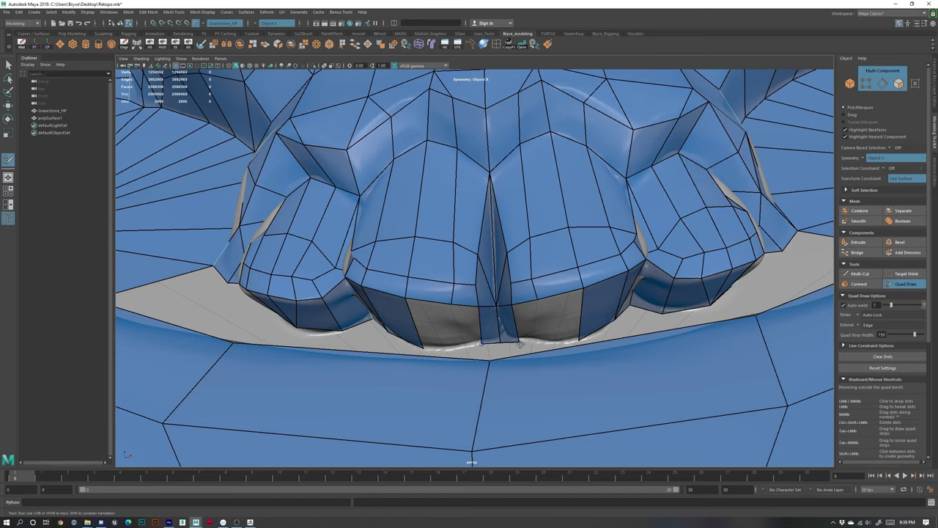
pyautogui.moveTo(519, 342)
pyautogui.mouseDown()
pyautogui.moveTo(520, 356)
pyautogui.moveTo(498, 335)
pyautogui.moveTo(506, 343)
pyautogui.mouseUp()
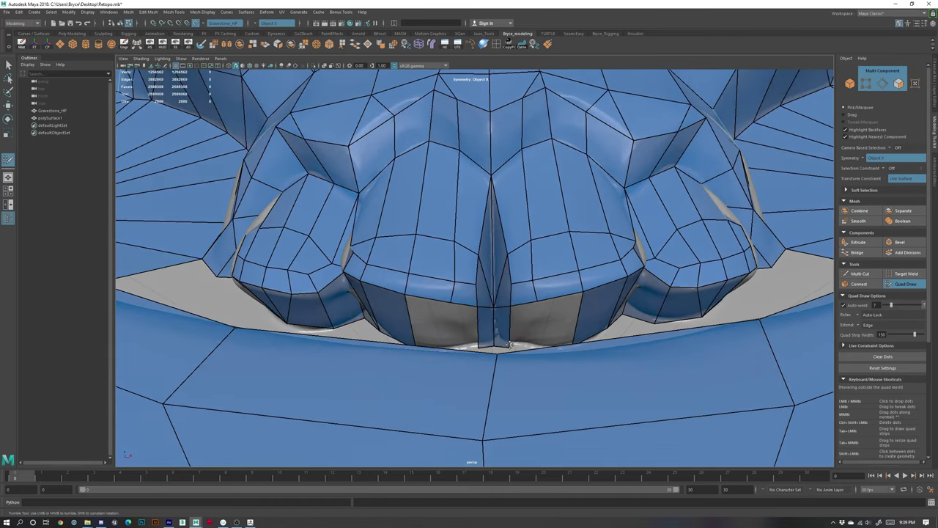
pyautogui.keyDown('alt'); pyautogui.moveTo(533, 345); pyautogui.dragTo(534, 357); pyautogui.keyUp('alt')
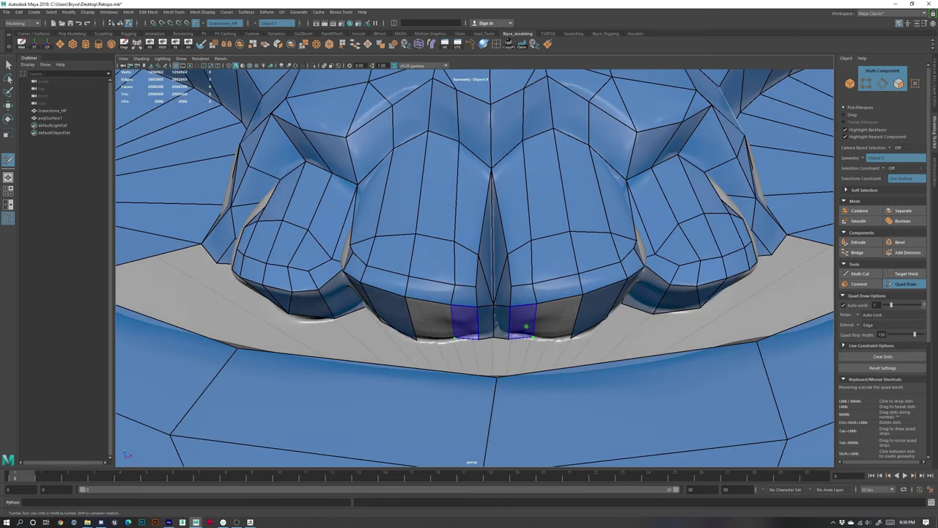
pyautogui.keyDown('shift'); pyautogui.click(550, 325); pyautogui.keyUp('shift')
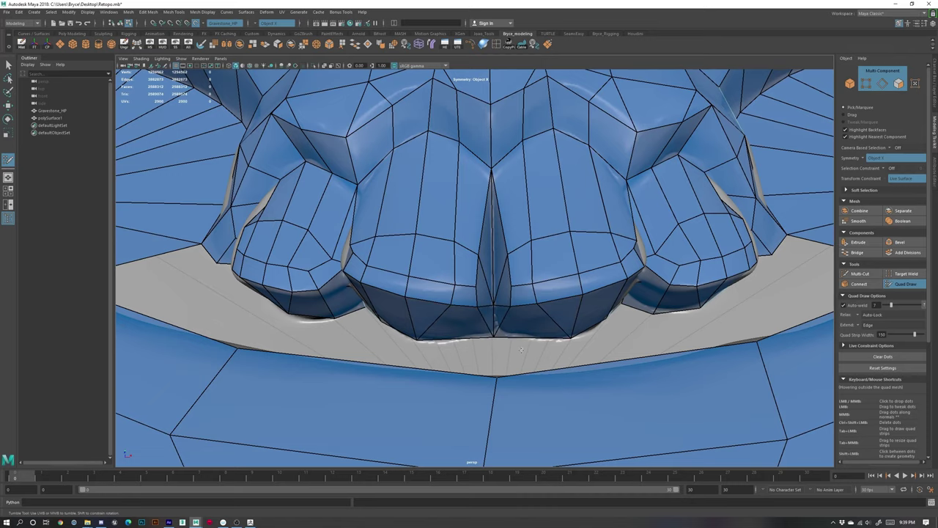
# - Fill the central quads between the front teeth and the recess rim, and weld their upper vertices to the tooth bases
pyautogui.moveTo(495, 337)
pyautogui.mouseDown()
pyautogui.moveTo(486, 351)
pyautogui.moveTo(465, 343)
pyautogui.moveTo(528, 359)
pyautogui.moveTo(542, 341)
pyautogui.moveTo(456, 344)
pyautogui.moveTo(489, 325)
pyautogui.moveTo(491, 343)
pyautogui.mouseUp()
pyautogui.keyDown('shift'); pyautogui.click(412, 346); pyautogui.keyUp('shift')
pyautogui.moveTo(475, 374); pyautogui.dragTo(473, 309)
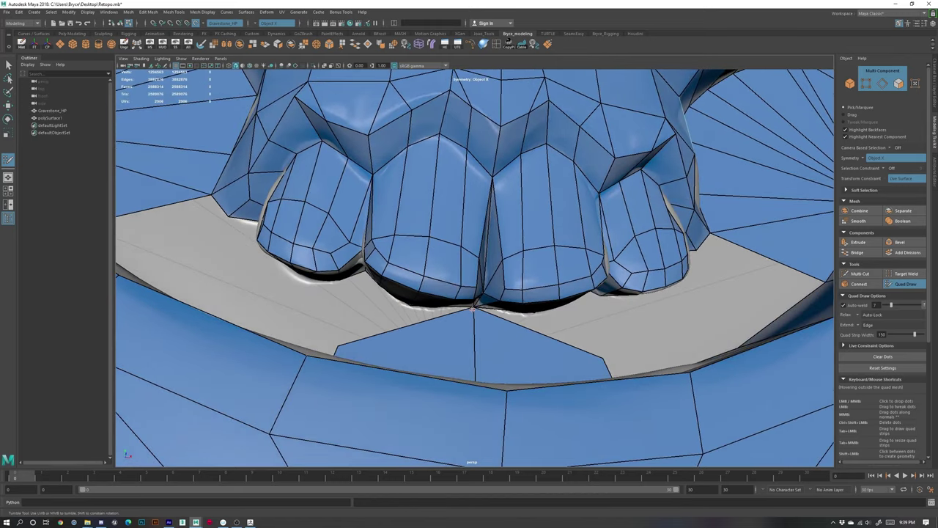
pyautogui.moveTo(559, 344)
pyautogui.keyDown('alt'); pyautogui.mouseDown()
pyautogui.moveTo(587, 331)
pyautogui.moveTo(580, 345)
pyautogui.moveTo(551, 324)
pyautogui.mouseUp(); pyautogui.keyUp('alt')
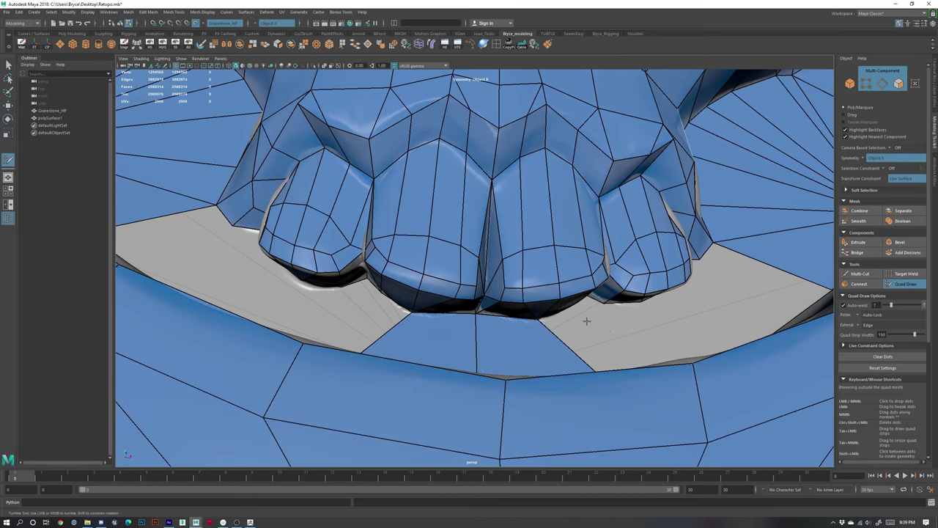
# - Fill a quad inward from the recess rim in the open area between the jaw corner and the outermost tooth
pyautogui.keyDown('alt'); pyautogui.moveTo(586, 321); pyautogui.dragTo(433, 315, button='right'); pyautogui.keyUp('alt')
pyautogui.keyDown('alt'); pyautogui.moveTo(434, 315); pyautogui.dragTo(490, 316); pyautogui.keyUp('alt')
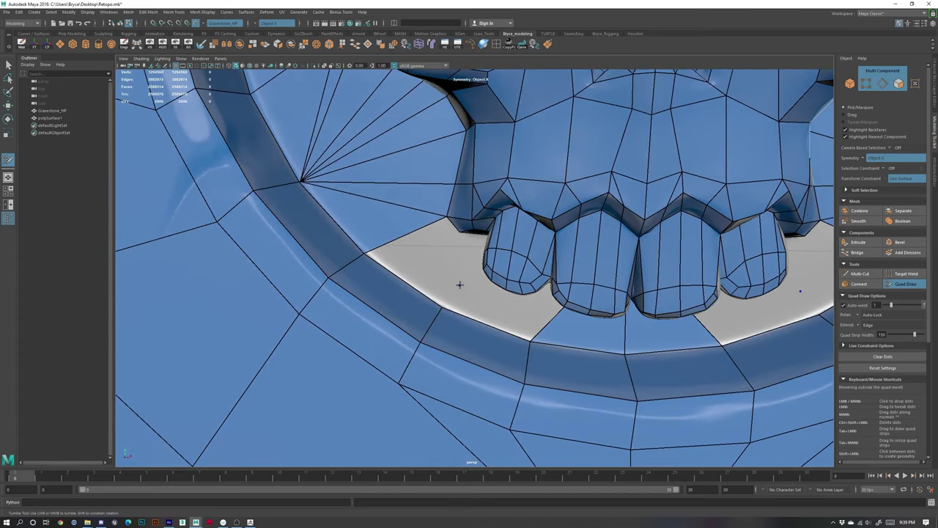
pyautogui.keyDown('shift'); pyautogui.click(429, 281); pyautogui.keyUp('shift')
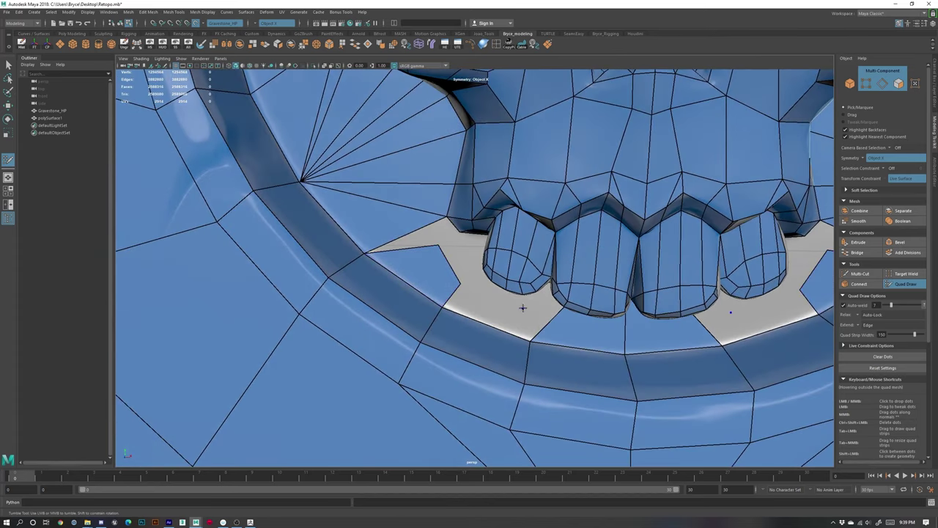
# - Add another quad along the rim beneath the outermost tooth, redoing it with its own inner vertices apart from the first
pyautogui.keyDown('shift'); pyautogui.click(523, 308); pyautogui.keyUp('shift')
pyautogui.keyDown('alt'); pyautogui.moveTo(473, 279); pyautogui.dragTo(509, 322, button='right'); pyautogui.keyUp('alt')
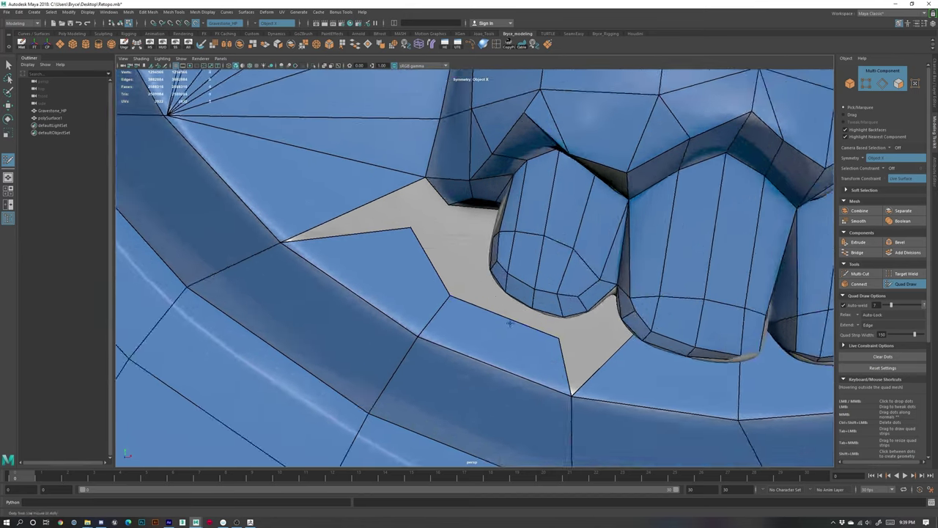
pyautogui.keyDown('alt'); pyautogui.moveTo(509, 323); pyautogui.dragTo(551, 342); pyautogui.keyUp('alt')
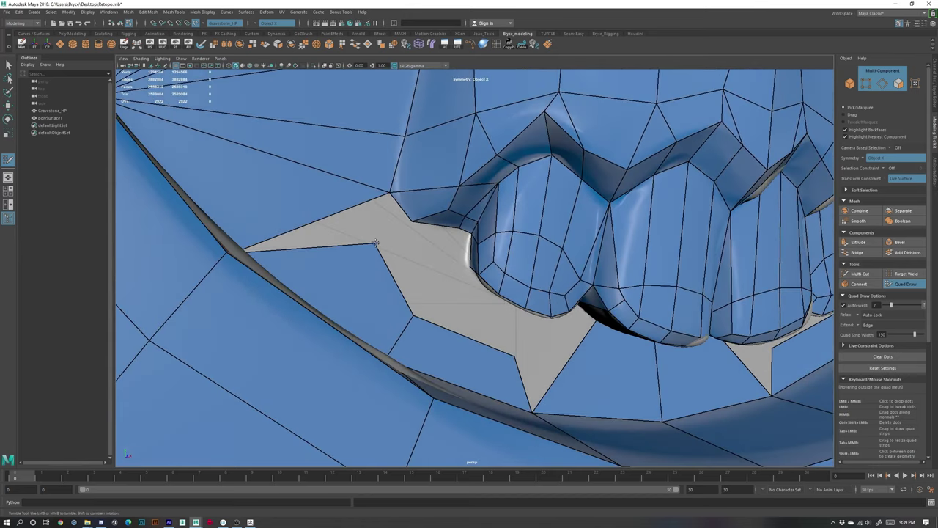
pyautogui.keyDown('ctrl'); pyautogui.keyDown('shift'); pyautogui.click(448, 332); pyautogui.keyUp('shift'); pyautogui.keyUp('ctrl')
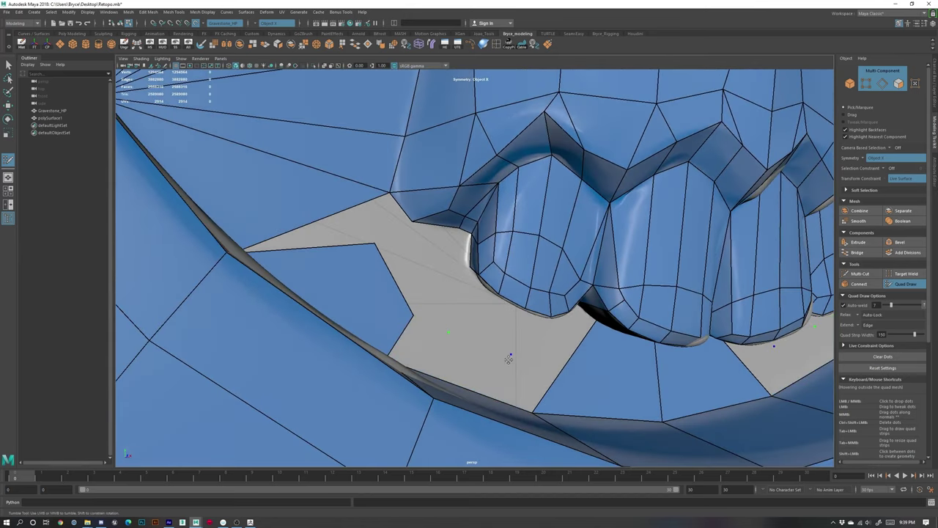
pyautogui.keyDown('alt'); pyautogui.moveTo(508, 359); pyautogui.dragTo(483, 360); pyautogui.keyUp('alt')
pyautogui.keyDown('shift'); pyautogui.click(482, 359); pyautogui.keyUp('shift')
# - Weld the first rim quad's inner vertices to the jaw's lower corner and fill the narrow gap above it
pyautogui.moveTo(381, 234); pyautogui.dragTo(424, 205)
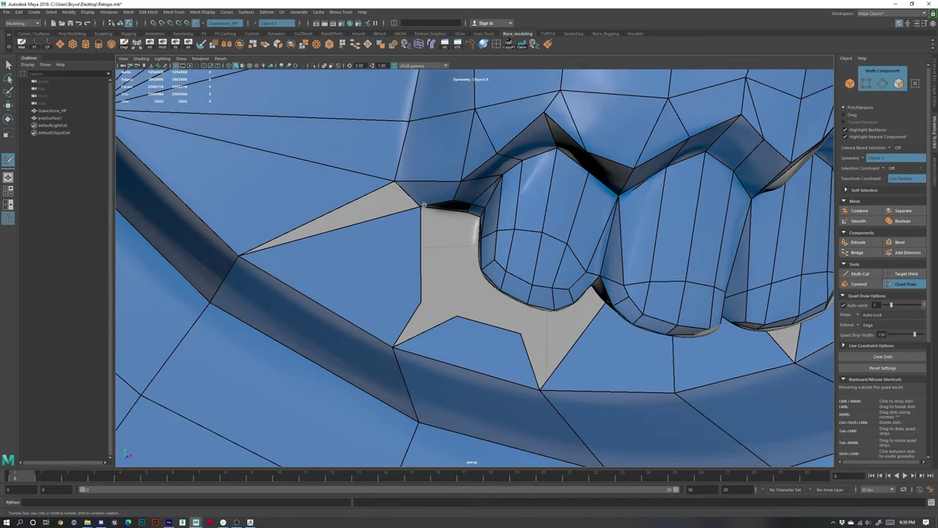
pyautogui.moveTo(424, 301); pyautogui.dragTo(421, 205)
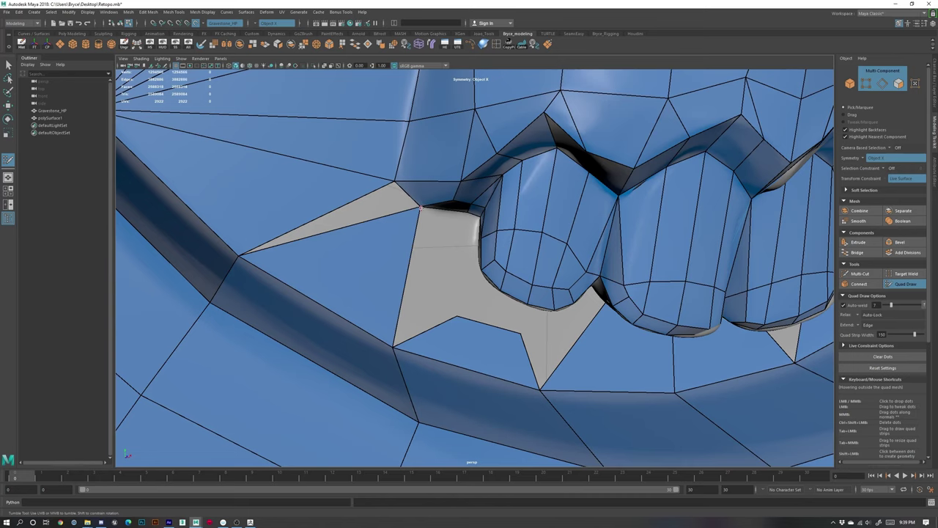
pyautogui.keyDown('shift'); pyautogui.click(396, 204); pyautogui.keyUp('shift')
# - Pull the inner vertices of the rim quad beneath the outermost tooth together onto the tooth's base
pyautogui.keyDown('alt'); pyautogui.moveTo(488, 318); pyautogui.dragTo(516, 316); pyautogui.keyUp('alt')
pyautogui.moveTo(544, 382); pyautogui.dragTo(557, 329)
pyautogui.hotkey('ctrl', 'z')
pyautogui.keyDown('alt'); pyautogui.moveTo(604, 379); pyautogui.dragTo(591, 369); pyautogui.keyUp('alt')
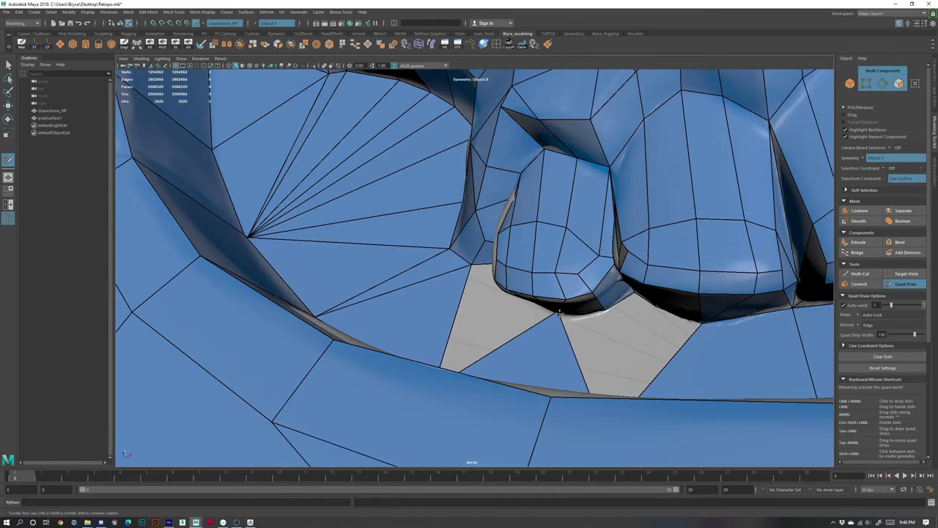
pyautogui.moveTo(557, 312); pyautogui.dragTo(557, 312)
# - Fill faces below the gap between the outermost and front teeth, and weld their lower vertices to the rim vertex
pyautogui.moveTo(597, 331)
pyautogui.keyDown('alt'); pyautogui.mouseDown()
pyautogui.moveTo(614, 331)
pyautogui.moveTo(603, 329)
pyautogui.moveTo(609, 323)
pyautogui.mouseUp(); pyautogui.keyUp('alt')
pyautogui.keyDown('alt'); pyautogui.moveTo(609, 322); pyautogui.dragTo(554, 273, button='middle'); pyautogui.keyUp('alt')
pyautogui.keyDown('alt'); pyautogui.moveTo(554, 272); pyautogui.dragTo(538, 259); pyautogui.keyUp('alt')
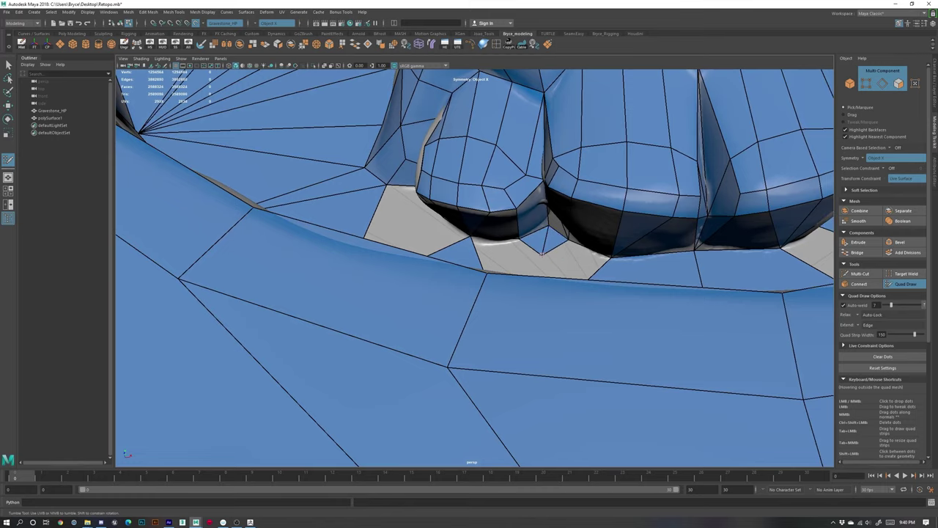
pyautogui.keyDown('alt'); pyautogui.moveTo(541, 253); pyautogui.dragTo(515, 353); pyautogui.keyUp('alt')
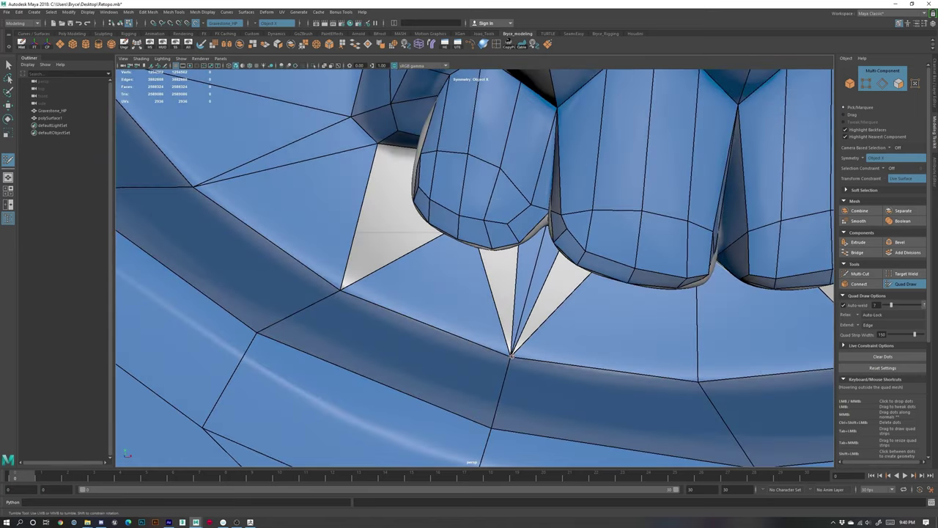
# - Try to fit a small quad into the narrow gap beneath the outermost tooth
pyautogui.keyDown('alt'); pyautogui.moveTo(501, 278); pyautogui.dragTo(565, 347, button='right'); pyautogui.keyUp('alt')
pyautogui.keyDown('alt'); pyautogui.moveTo(565, 348); pyautogui.dragTo(524, 262); pyautogui.keyUp('alt')
pyautogui.keyDown('alt'); pyautogui.moveTo(526, 228); pyautogui.dragTo(624, 270, button='right'); pyautogui.keyUp('alt')
pyautogui.keyDown('alt'); pyautogui.moveTo(624, 271); pyautogui.dragTo(609, 252); pyautogui.keyUp('alt')
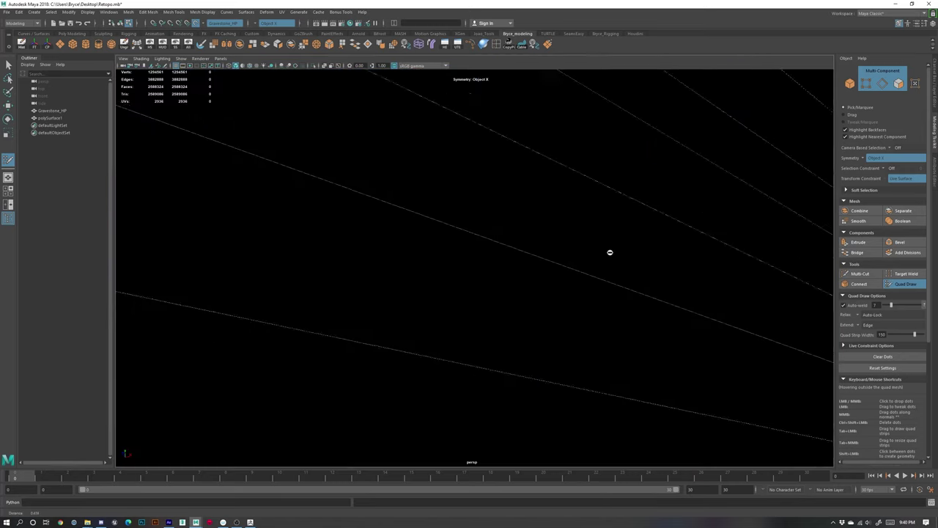
pyautogui.keyDown('alt'); pyautogui.moveTo(609, 251); pyautogui.dragTo(577, 243, button='right'); pyautogui.keyUp('alt')
pyautogui.keyDown('alt'); pyautogui.moveTo(576, 242); pyautogui.dragTo(618, 264); pyautogui.keyUp('alt')
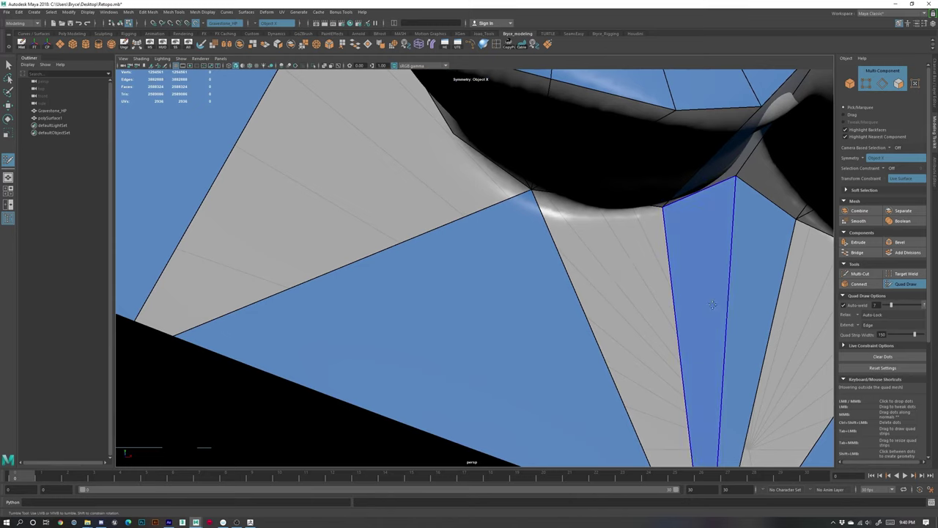
pyautogui.keyDown('alt'); pyautogui.moveTo(713, 305); pyautogui.dragTo(650, 308, button='right'); pyautogui.keyUp('alt')
pyautogui.keyDown('alt'); pyautogui.moveTo(649, 308); pyautogui.dragTo(673, 296); pyautogui.keyUp('alt')
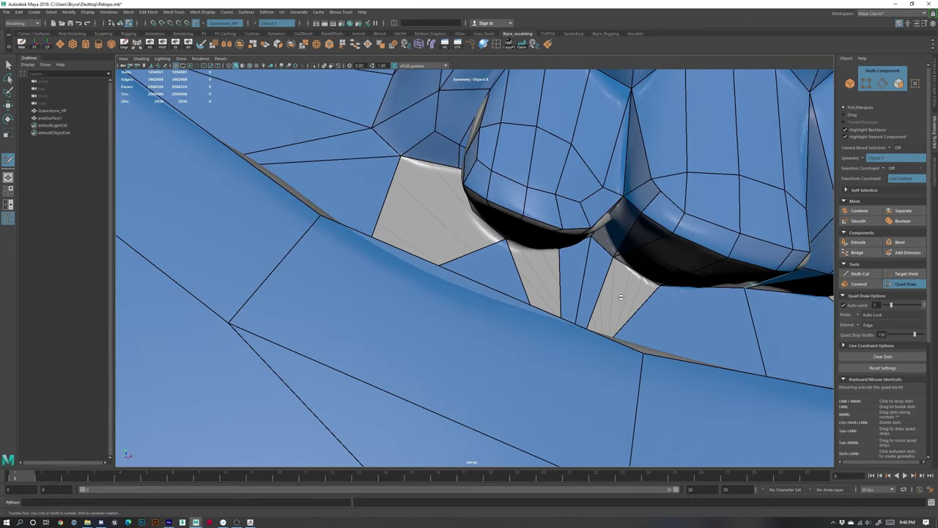
pyautogui.keyDown('alt'); pyautogui.moveTo(624, 275); pyautogui.dragTo(587, 287); pyautogui.keyUp('alt')
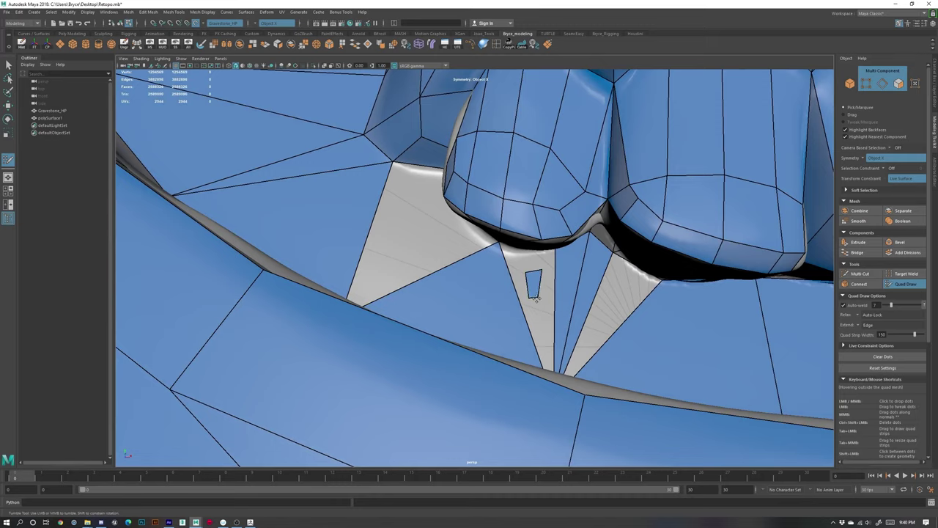
pyautogui.moveTo(537, 286); pyautogui.dragTo(571, 293)
pyautogui.keyDown('alt'); pyautogui.moveTo(572, 293); pyautogui.dragTo(513, 284, button='right'); pyautogui.keyUp('alt')
pyautogui.keyDown('alt'); pyautogui.moveTo(513, 284); pyautogui.dragTo(493, 249); pyautogui.keyUp('alt')
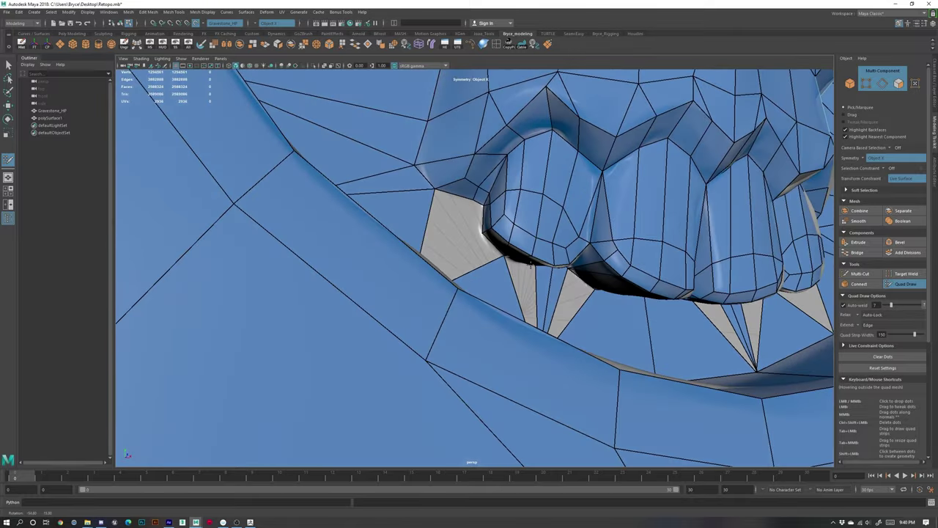
# - Fill the face between the outer side of the outermost tooth and the rim, welding its outer vertex to the rim
pyautogui.keyDown('alt'); pyautogui.moveTo(454, 233); pyautogui.dragTo(478, 228, button='right'); pyautogui.keyUp('alt')
pyautogui.keyDown('alt'); pyautogui.moveTo(473, 224); pyautogui.dragTo(463, 247); pyautogui.keyUp('alt')
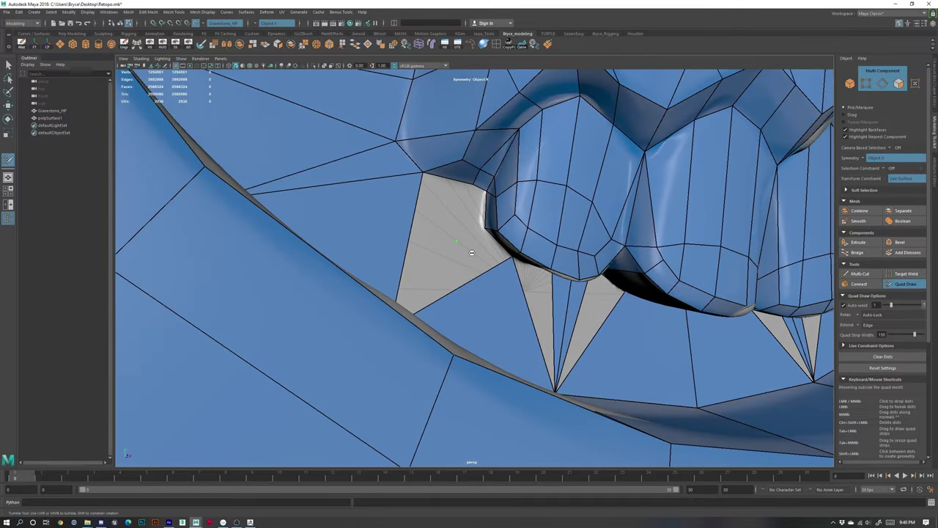
pyautogui.moveTo(457, 269); pyautogui.dragTo(403, 313)
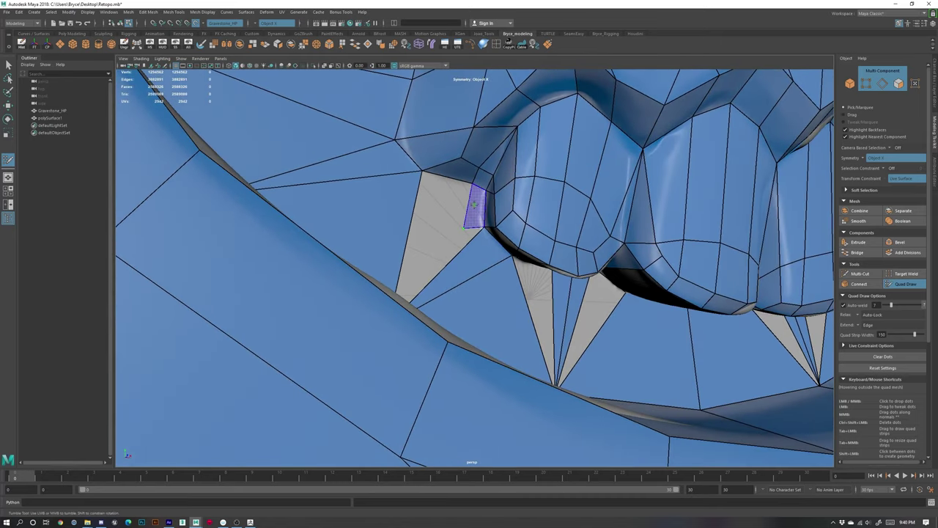
# - Try to collapse the small quad beside the outermost tooth onto the jaw's lower edge, and undo the vertex move
pyautogui.moveTo(466, 228); pyautogui.dragTo(468, 192)
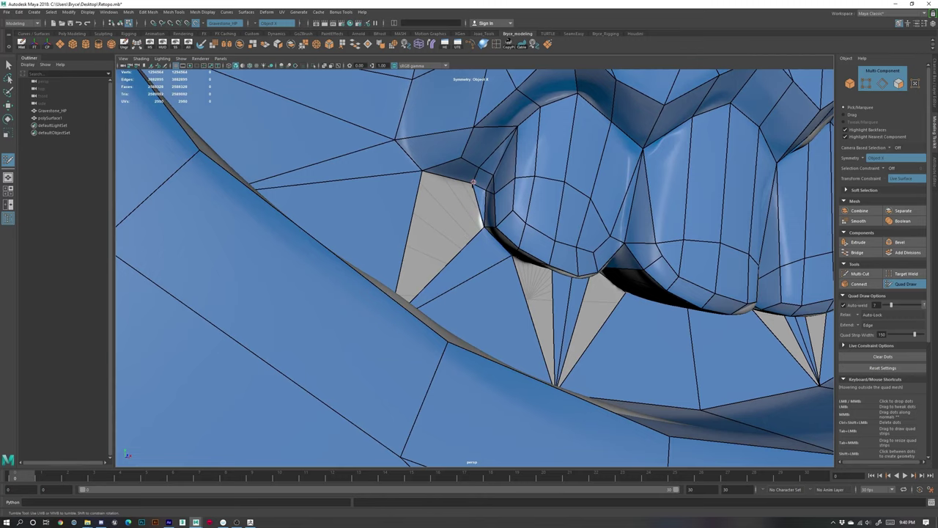
pyautogui.moveTo(463, 234)
pyautogui.keyDown('alt'); pyautogui.mouseDown()
pyautogui.moveTo(455, 235)
pyautogui.moveTo(460, 248)
pyautogui.mouseUp(); pyautogui.keyUp('alt')
pyautogui.hotkey('ctrl', 'z')
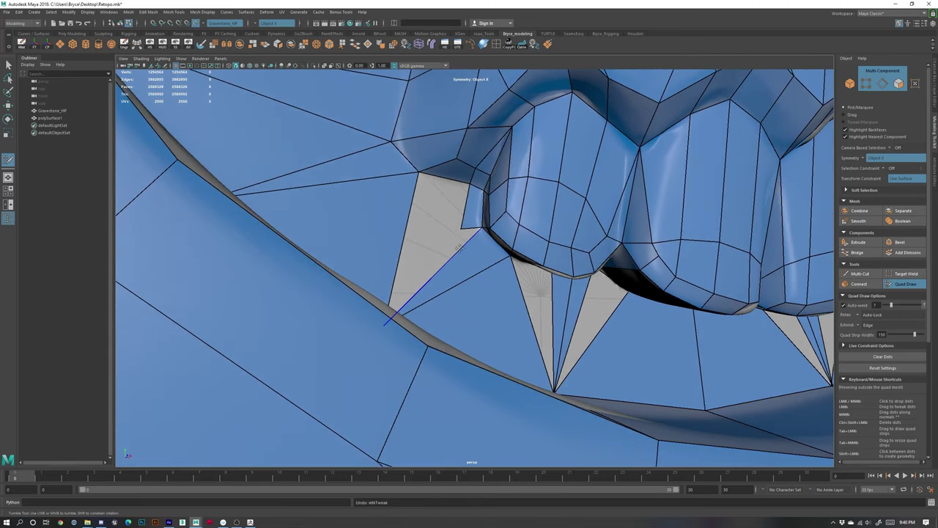
# - Fill the recess floor gap beside the outermost tooth with Quad Draw faces, welding the loose vertex to the rim vertex
pyautogui.keyDown('shift'); pyautogui.click(463, 229); pyautogui.keyUp('shift')
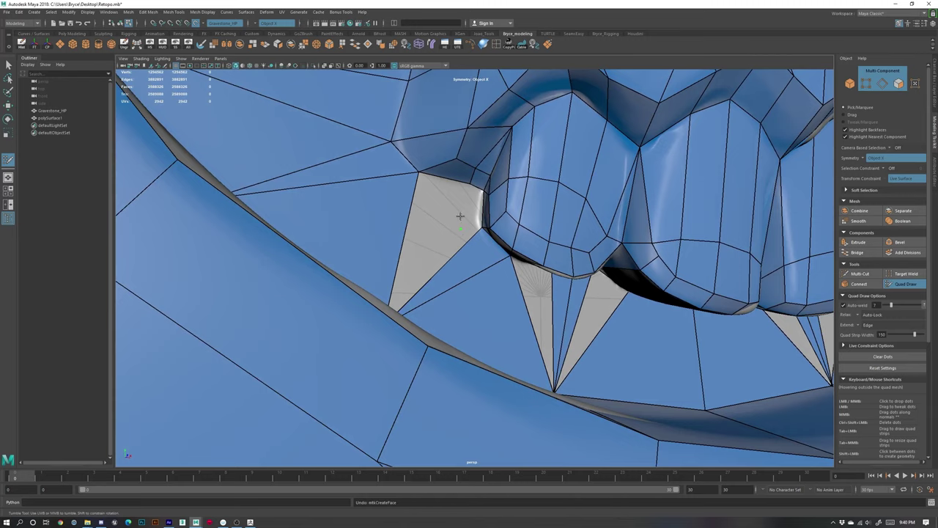
pyautogui.keyDown('shift'); pyautogui.click(463, 206); pyautogui.keyUp('shift')
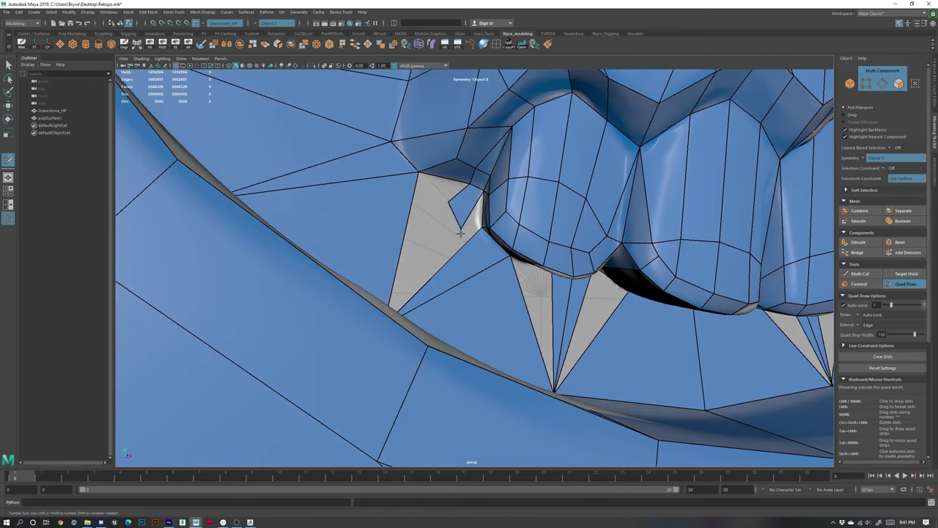
pyautogui.keyDown('alt'); pyautogui.moveTo(448, 203); pyautogui.dragTo(380, 346); pyautogui.keyUp('alt')
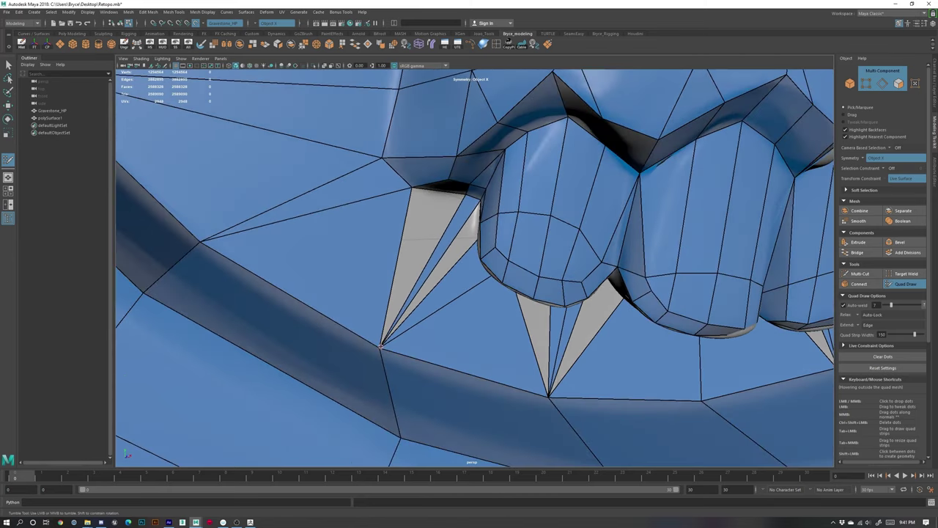
pyautogui.keyDown('shift'); pyautogui.click(427, 218); pyautogui.keyUp('shift')
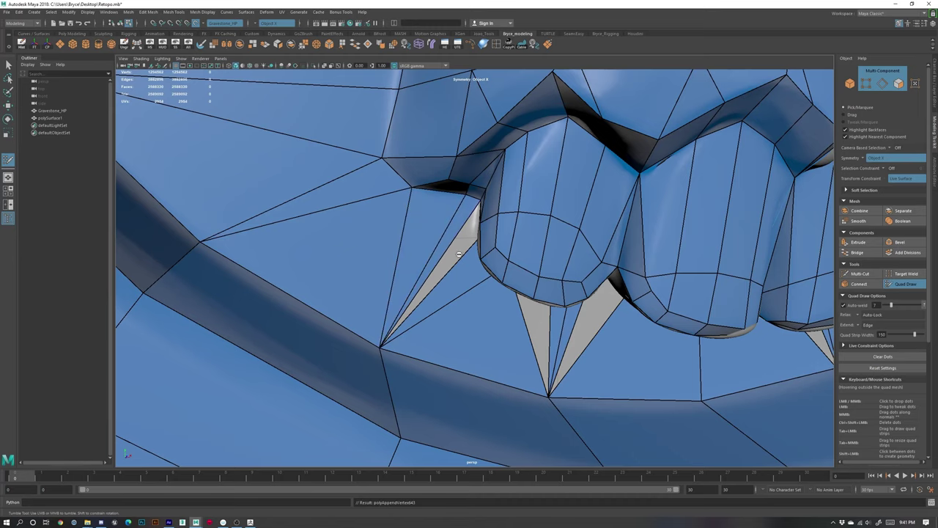
pyautogui.moveTo(496, 303)
pyautogui.keyDown('alt'); pyautogui.mouseDown()
pyautogui.moveTo(513, 266)
pyautogui.moveTo(507, 290)
pyautogui.moveTo(553, 275)
pyautogui.moveTo(476, 269)
pyautogui.mouseUp(); pyautogui.keyUp('alt')
pyautogui.keyDown('shift'); pyautogui.click(486, 236); pyautogui.keyUp('shift')
pyautogui.scroll(-8, 563, 350)
pyautogui.keyDown('alt'); pyautogui.moveTo(496, 271); pyautogui.dragTo(635, 329, button='right'); pyautogui.keyUp('alt')
pyautogui.keyDown('alt'); pyautogui.moveTo(519, 327); pyautogui.dragTo(513, 274); pyautogui.keyUp('alt')
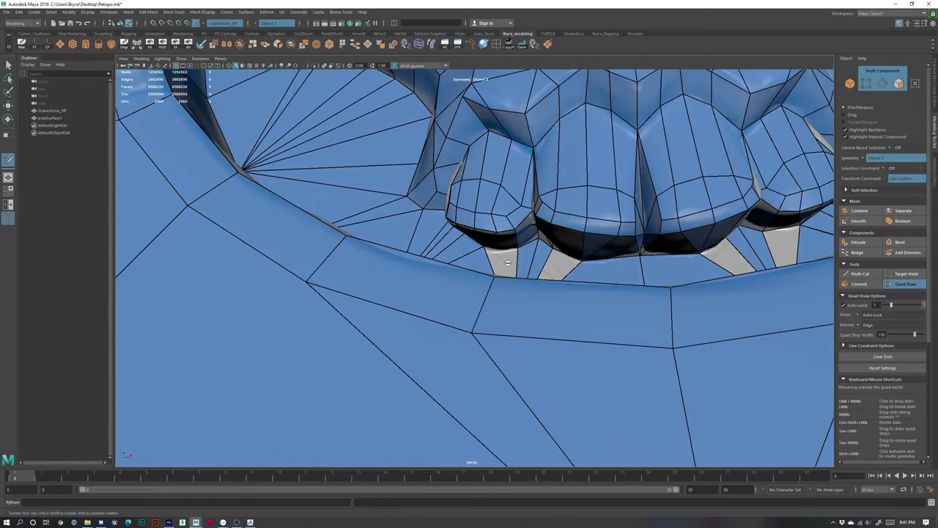
# - Leave Quad Draw and select the whole retopology mesh as an object
pyautogui.scroll(-5, 634, 271)
pyautogui.keyDown('alt'); pyautogui.moveTo(635, 273); pyautogui.dragTo(639, 316); pyautogui.keyUp('alt')
pyautogui.click(906, 284)
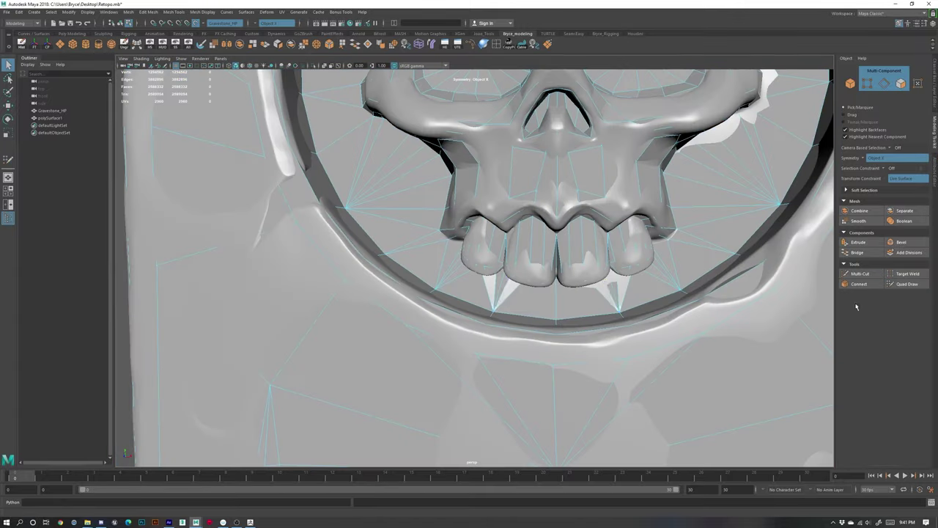
pyautogui.scroll(5, 512, 288)
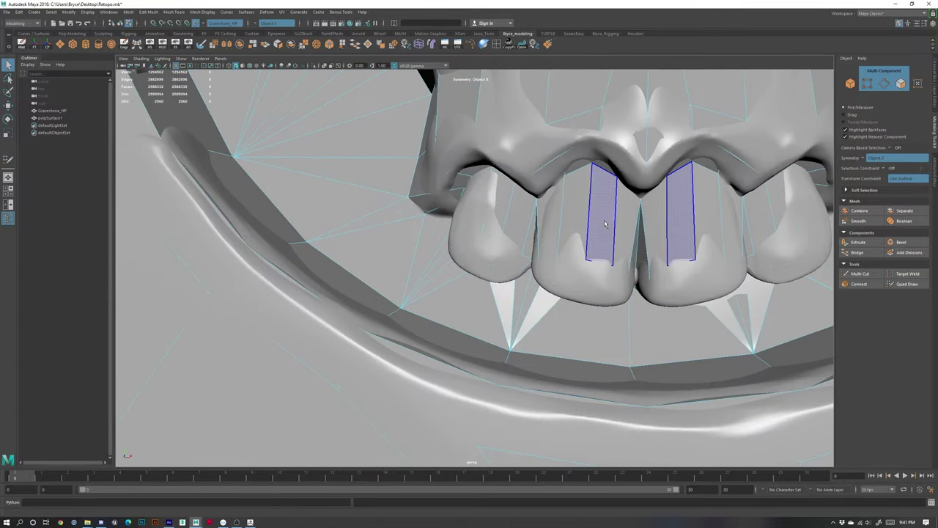
pyautogui.moveTo(606, 220); pyautogui.dragTo(640, 212, button='right')
pyautogui.press('w')
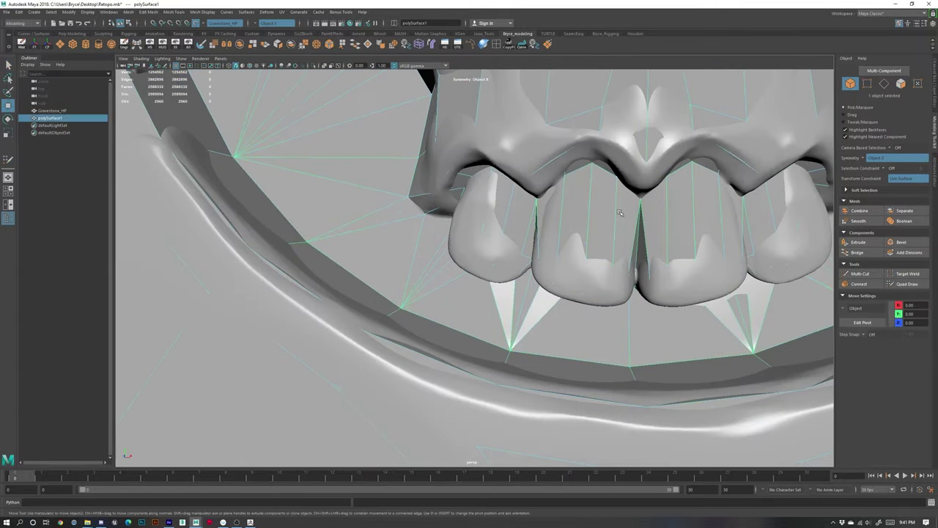
# - Examine the retopology mesh around the skull and teeth, both isolated and together with the high-poly gravestone
pyautogui.hotkey('ctrl', '1')
pyautogui.scroll(-4, 620, 213)
pyautogui.moveTo(678, 256)
pyautogui.keyDown('alt'); pyautogui.mouseDown()
pyautogui.moveTo(592, 266)
pyautogui.moveTo(679, 253)
pyautogui.mouseUp(); pyautogui.keyUp('alt')
pyautogui.scroll(-4, 623, 245)
pyautogui.hotkey('ctrl', '1')
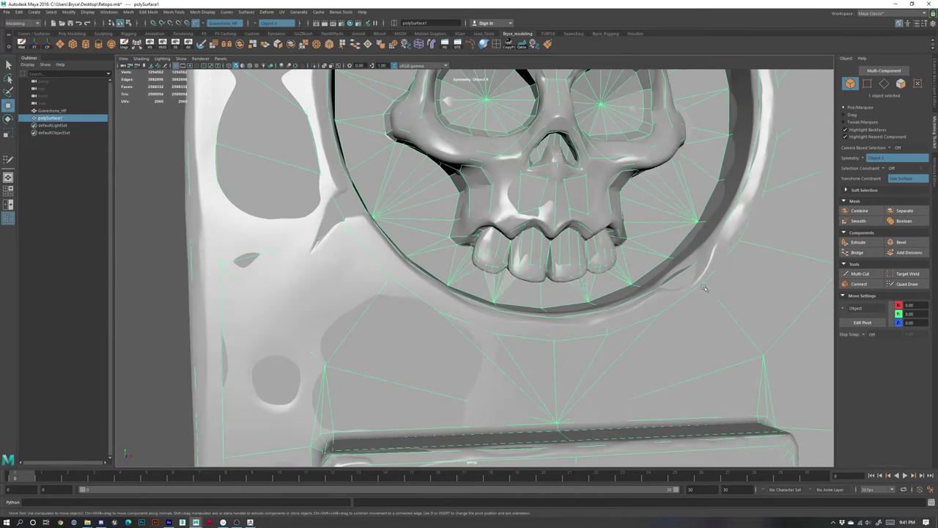
pyautogui.scroll(4, 546, 258)
pyautogui.keyDown('alt'); pyautogui.moveTo(555, 265); pyautogui.dragTo(548, 293); pyautogui.keyUp('alt')
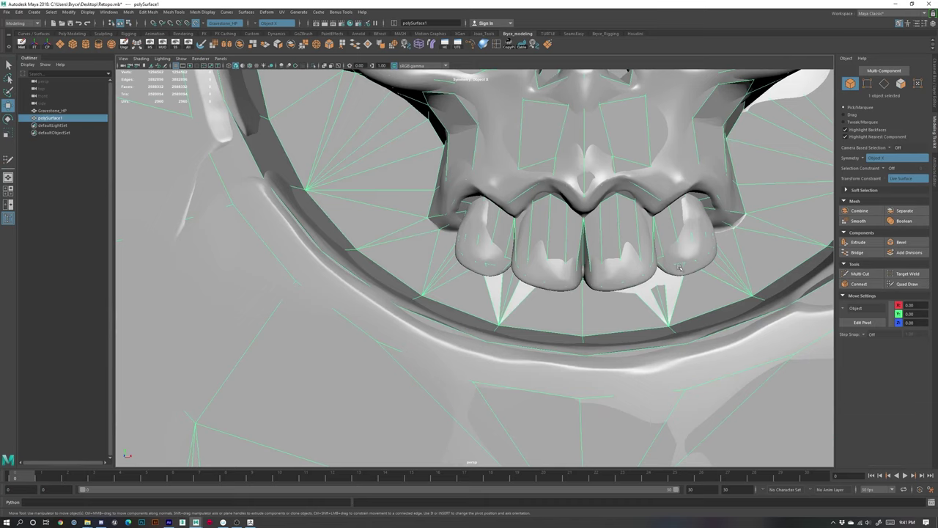
pyautogui.scroll(-4, 680, 268)
pyautogui.keyDown('alt'); pyautogui.moveTo(671, 265); pyautogui.dragTo(521, 269); pyautogui.keyUp('alt')
pyautogui.scroll(-3, 518, 270)
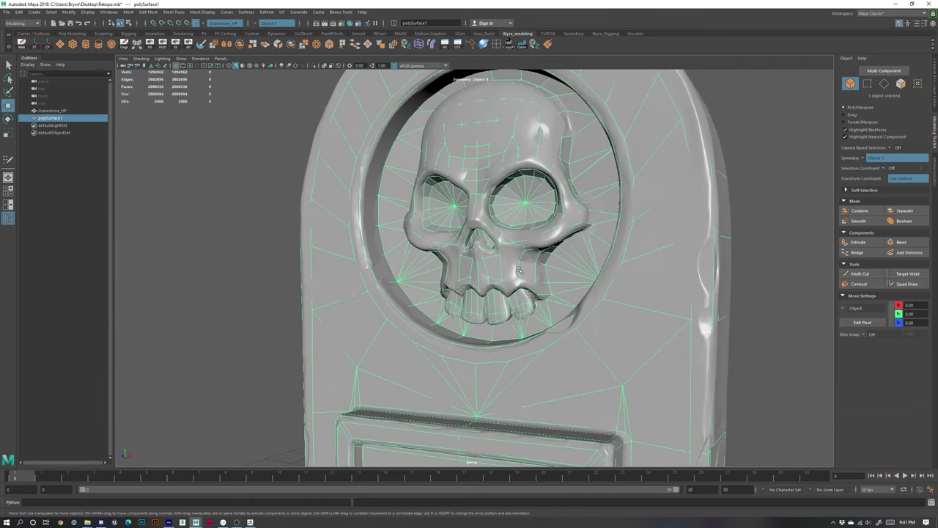
pyautogui.scroll(6, 535, 348)
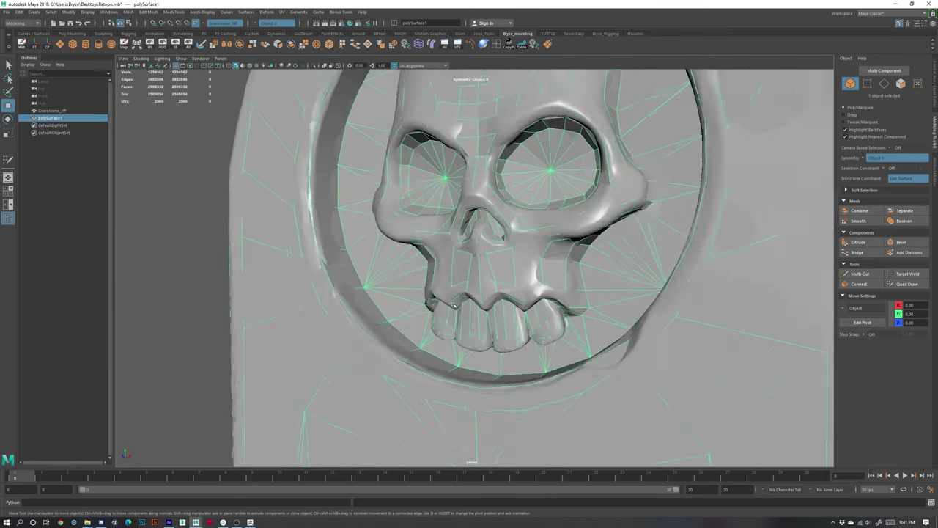
pyautogui.keyDown('alt'); pyautogui.moveTo(535, 348); pyautogui.dragTo(586, 344); pyautogui.keyUp('alt')
# - Isolate the retopology mesh and check which border edges belong to the open gaps beneath the teeth
pyautogui.hotkey('ctrl', '1')
pyautogui.keyDown('alt'); pyautogui.moveTo(569, 362); pyautogui.dragTo(603, 374, button='right'); pyautogui.keyUp('alt')
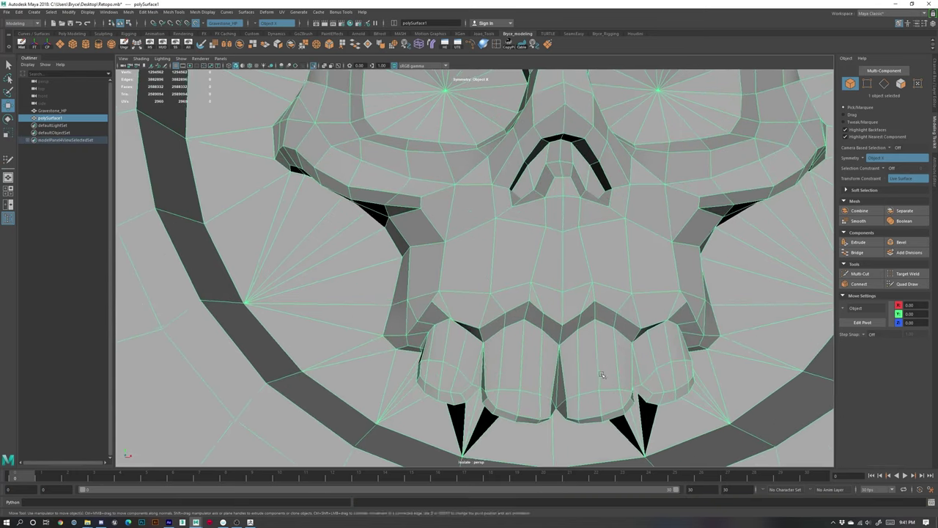
pyautogui.keyDown('alt'); pyautogui.moveTo(604, 375); pyautogui.dragTo(467, 299, button='middle'); pyautogui.keyUp('alt')
pyautogui.keyDown('alt'); pyautogui.moveTo(467, 366); pyautogui.dragTo(513, 322); pyautogui.keyUp('alt')
pyautogui.keyDown('alt'); pyautogui.moveTo(513, 322); pyautogui.dragTo(691, 371, button='right'); pyautogui.keyUp('alt')
pyautogui.keyDown('alt'); pyautogui.moveTo(691, 370); pyautogui.dragTo(590, 321); pyautogui.keyUp('alt')
pyautogui.moveTo(530, 317); pyautogui.dragTo(529, 293, button='right')
pyautogui.doubleClick(459, 347)
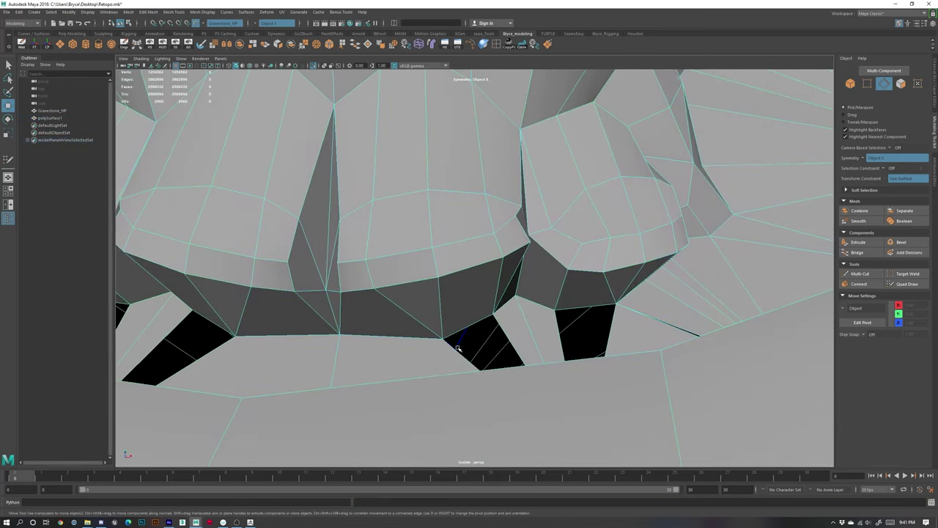
pyautogui.keyDown('alt'); pyautogui.moveTo(504, 322); pyautogui.dragTo(492, 348); pyautogui.keyUp('alt')
pyautogui.hotkey('ctrl', 'z')
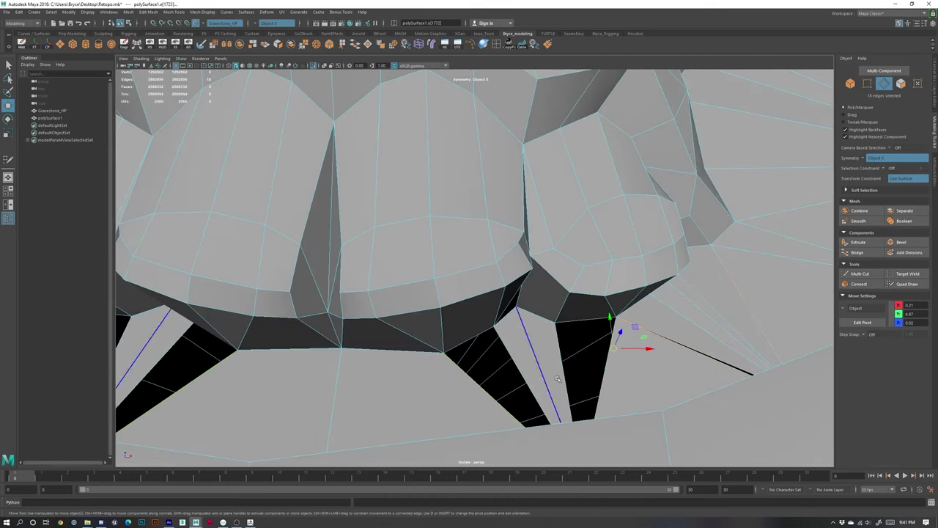
# - Try moving the rim vertex beside the outermost tooth to test its weld, and undo the move
pyautogui.keyDown('alt'); pyautogui.moveTo(709, 346); pyautogui.dragTo(726, 408); pyautogui.keyUp('alt')
pyautogui.keyDown('alt'); pyautogui.moveTo(726, 408); pyautogui.dragTo(636, 334, button='middle'); pyautogui.keyUp('alt')
pyautogui.keyDown('alt'); pyautogui.moveTo(636, 333); pyautogui.dragTo(645, 358); pyautogui.keyUp('alt')
pyautogui.keyDown('alt'); pyautogui.moveTo(687, 383); pyautogui.dragTo(666, 370); pyautogui.keyUp('alt')
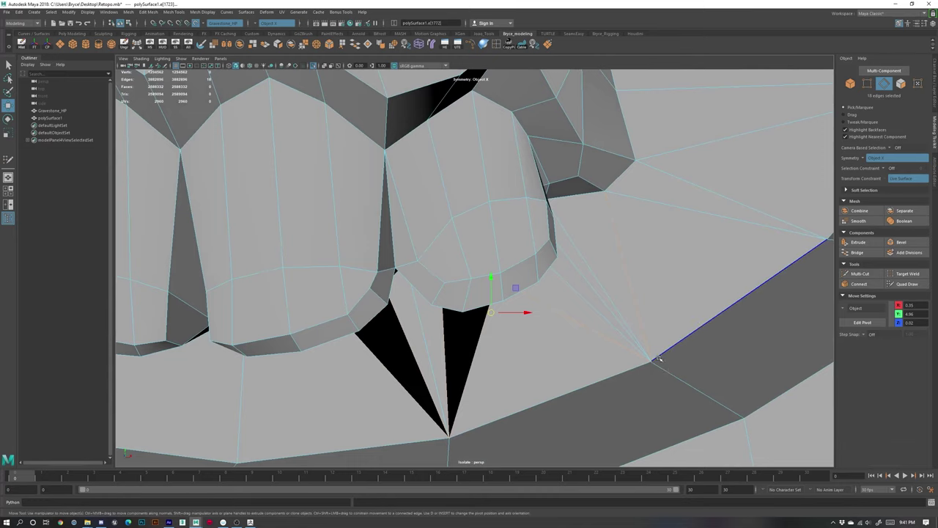
pyautogui.moveTo(659, 358); pyautogui.dragTo(625, 319, button='right')
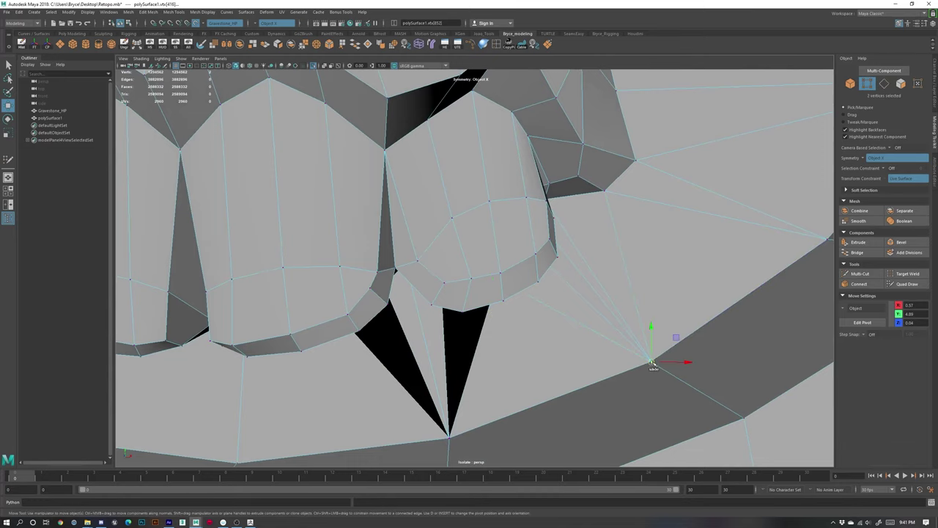
pyautogui.moveTo(652, 362); pyautogui.dragTo(628, 321)
pyautogui.keyDown('alt'); pyautogui.moveTo(657, 366); pyautogui.dragTo(497, 300, button='right'); pyautogui.keyUp('alt')
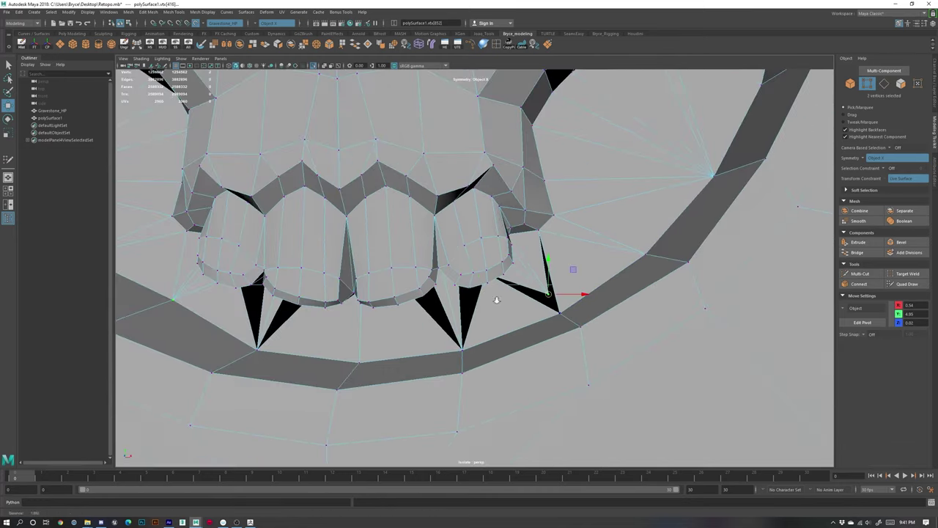
pyautogui.keyDown('alt'); pyautogui.moveTo(511, 309); pyautogui.dragTo(517, 309); pyautogui.keyUp('alt')
pyautogui.hotkey('ctrl', 'z')
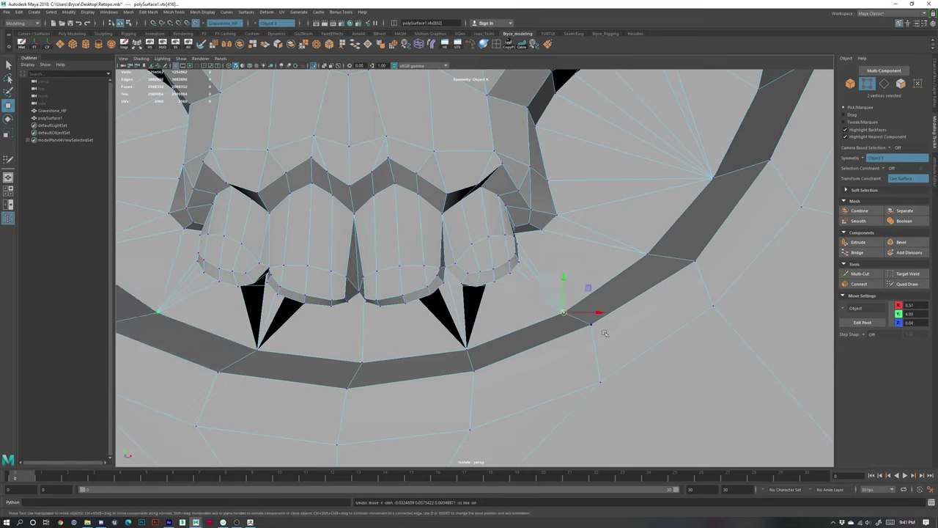
# - Turn symmetry off and merge the overlapping vertices at the rim corner beside the outermost tooth
pyautogui.moveTo(551, 304); pyautogui.dragTo(584, 326)
pyautogui.click(869, 159)
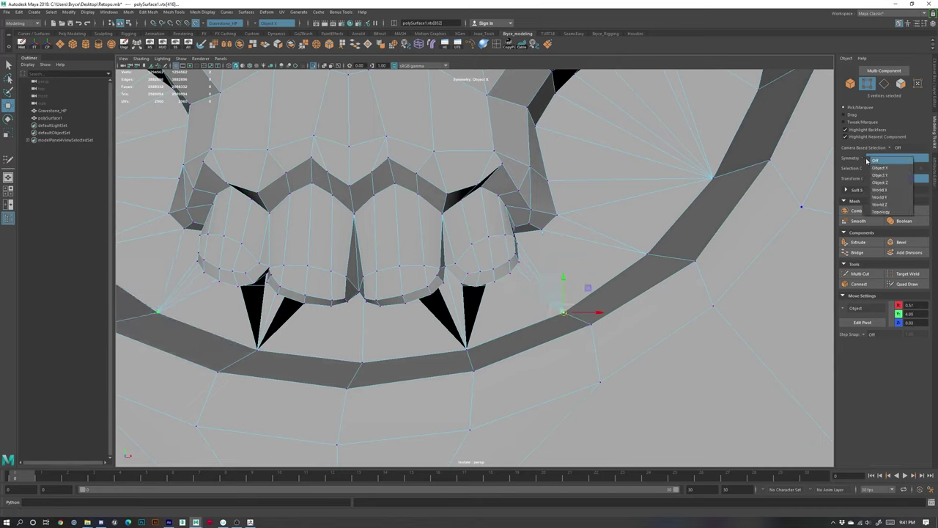
pyautogui.click(870, 161)
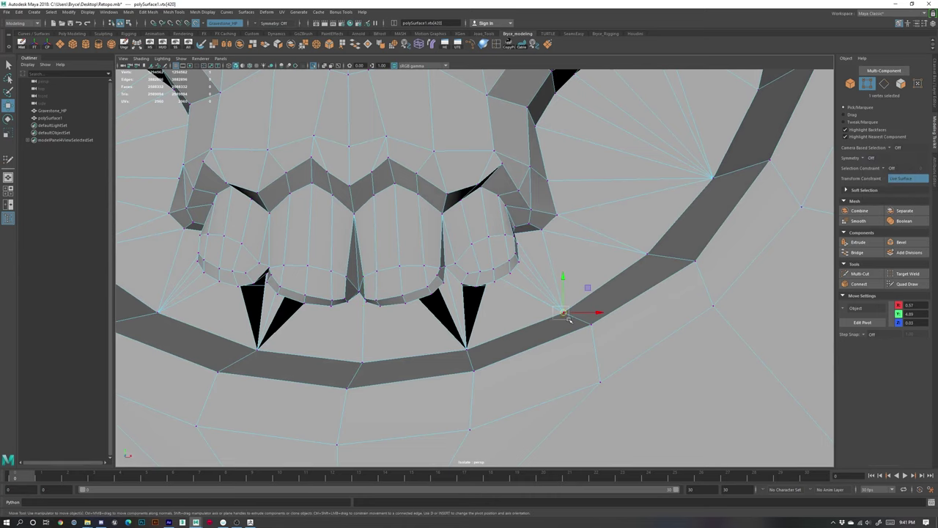
pyautogui.scroll(-5, 577, 295)
pyautogui.keyDown('alt'); pyautogui.moveTo(578, 327); pyautogui.dragTo(530, 347); pyautogui.keyUp('alt')
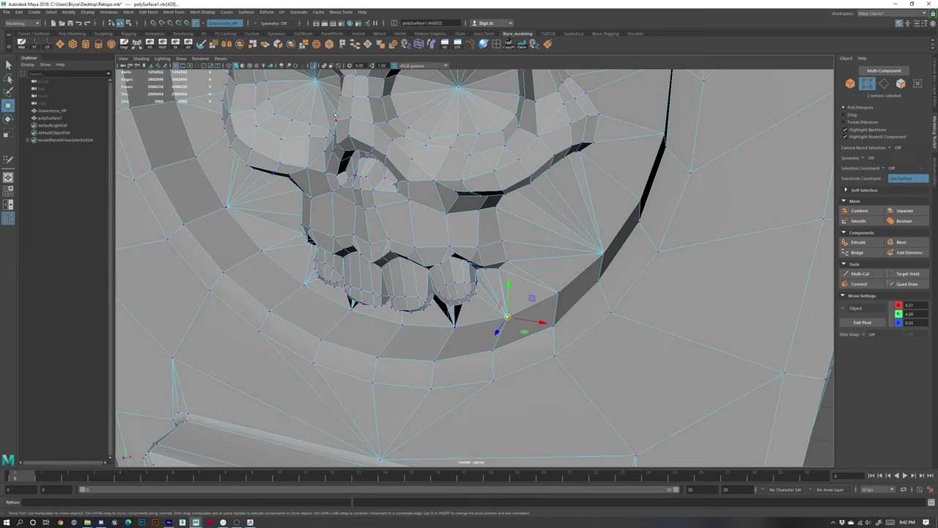
pyautogui.click(316, 45)
pyautogui.keyDown('alt'); pyautogui.moveTo(343, 277); pyautogui.dragTo(365, 286); pyautogui.keyUp('alt')
pyautogui.moveTo(323, 176)
pyautogui.keyDown('alt'); pyautogui.mouseDown()
pyautogui.moveTo(302, 189)
pyautogui.moveTo(311, 176)
pyautogui.mouseUp(); pyautogui.keyUp('alt')
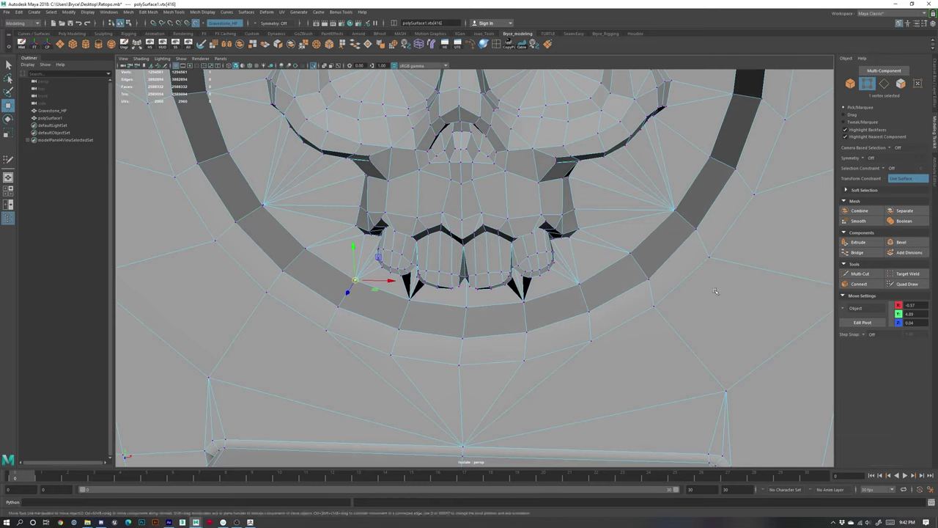
# - Check the border edge loop of the open gap between the front tooth and the rim
pyautogui.scroll(3, 505, 324)
pyautogui.keyDown('alt'); pyautogui.moveTo(506, 325); pyautogui.dragTo(529, 299); pyautogui.keyUp('alt')
pyautogui.moveTo(415, 294); pyautogui.dragTo(416, 273, button='right')
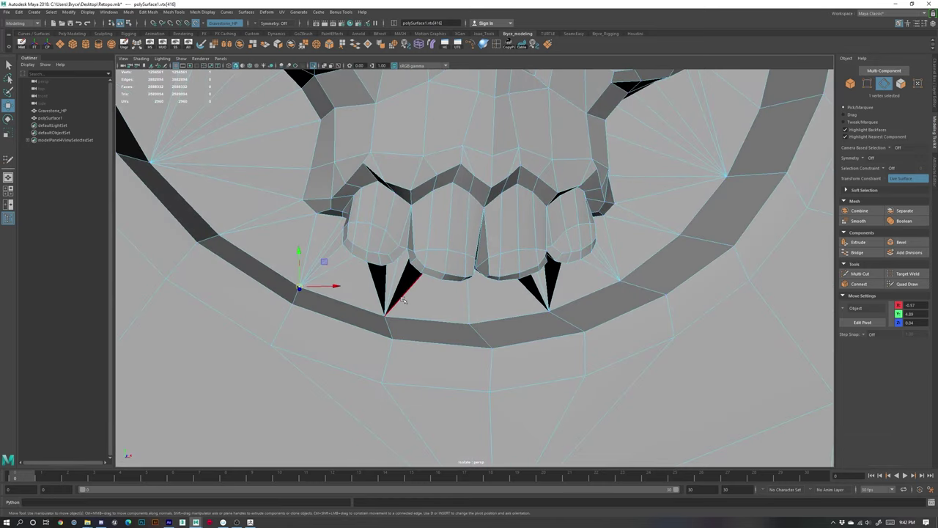
pyautogui.click(405, 300)
pyautogui.doubleClick(405, 299)
pyautogui.scroll(5, 358, 326)
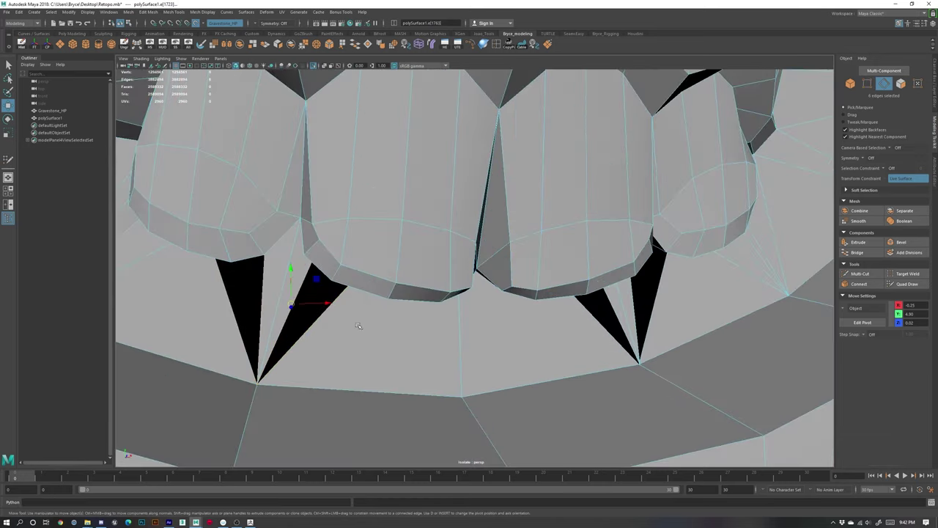
# - Try moving the rim vertex where the gaps below the teeth converge, and undo the move
pyautogui.moveTo(248, 368); pyautogui.dragTo(206, 305, button='right')
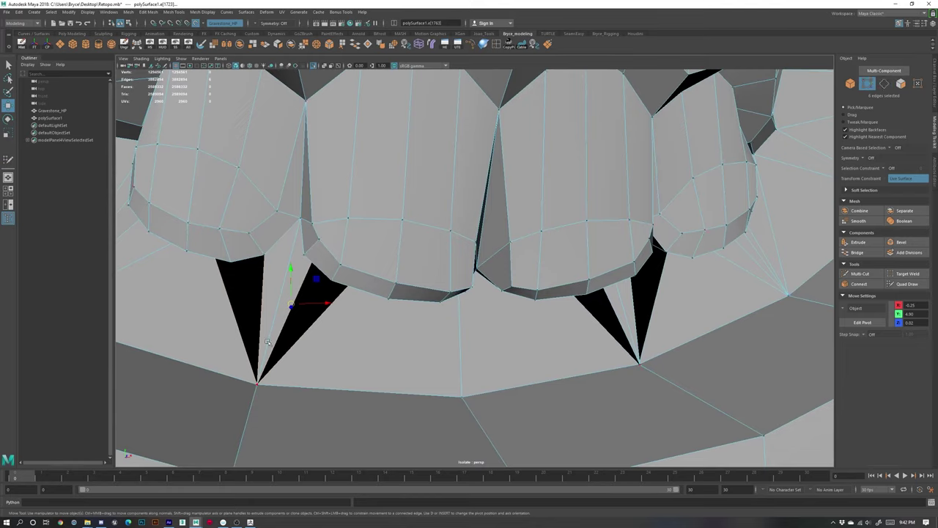
pyautogui.moveTo(268, 340); pyautogui.dragTo(229, 316, button='right')
pyautogui.click(259, 384)
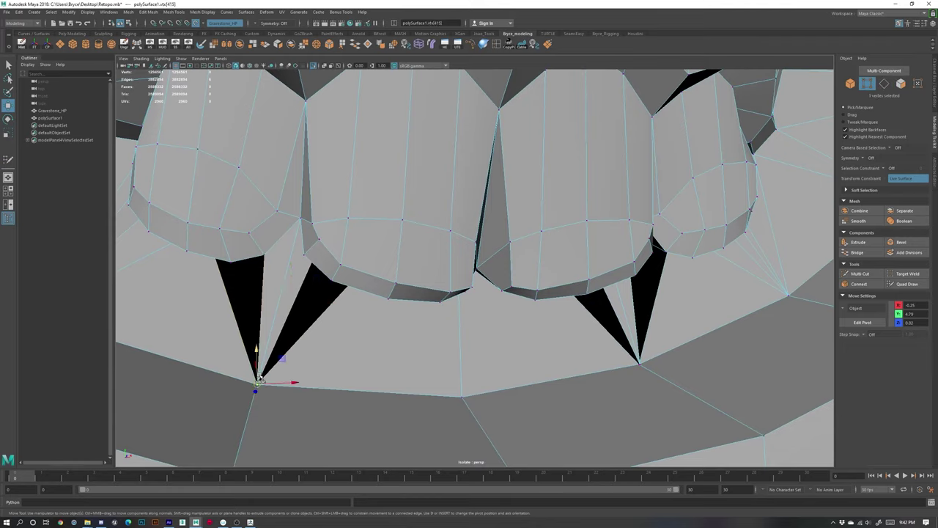
pyautogui.moveTo(257, 357); pyautogui.dragTo(261, 340)
pyautogui.hotkey('ctrl', 'z')
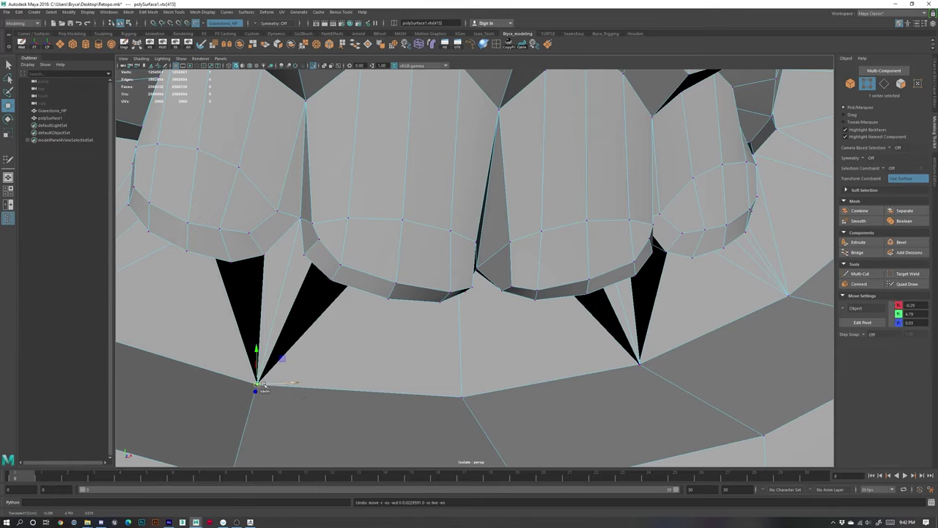
# - Set symmetry back to Object X
pyautogui.click(871, 158)
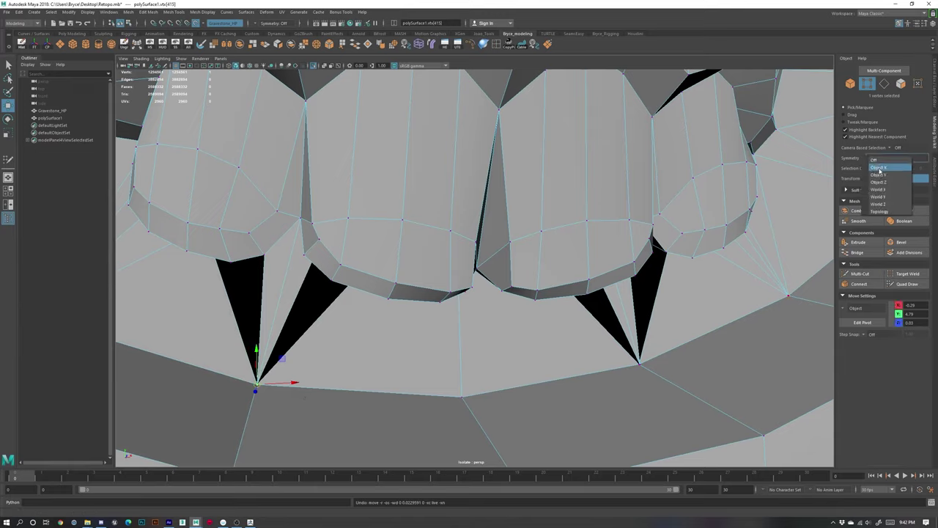
pyautogui.click(880, 168)
# - Try to fill the hole beneath the outermost tooth from its selected border edges, and undo the fill
pyautogui.moveTo(236, 288); pyautogui.dragTo(232, 256, button='right')
pyautogui.click(228, 302)
pyautogui.keyDown('alt'); pyautogui.moveTo(252, 294); pyautogui.dragTo(271, 218); pyautogui.keyUp('alt')
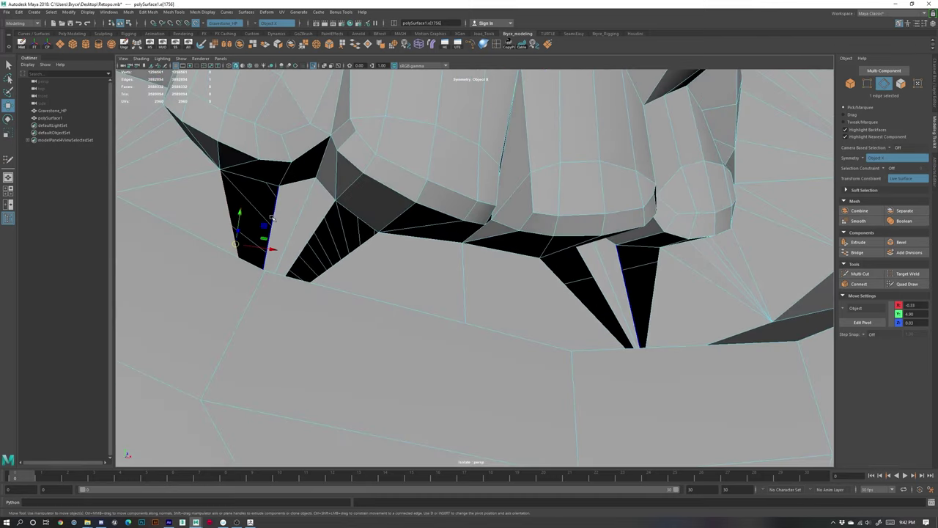
pyautogui.keyDown('shift'); pyautogui.doubleClick(276, 205); pyautogui.keyUp('shift')
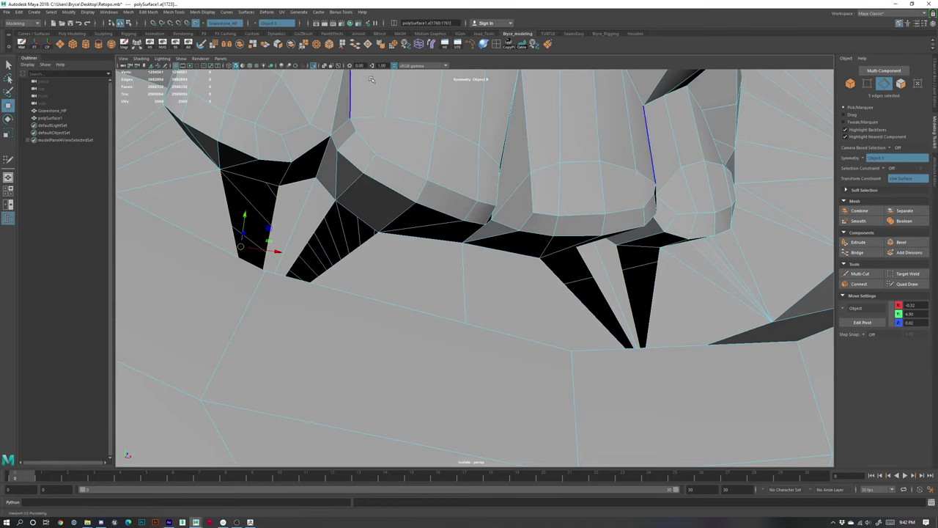
pyautogui.press('Left')
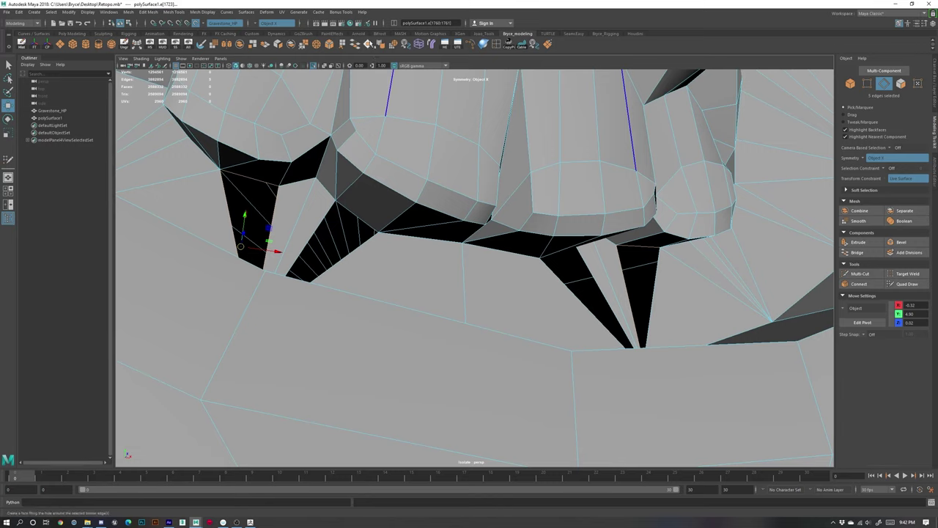
pyautogui.click(369, 45)
pyautogui.keyDown('alt'); pyautogui.moveTo(330, 227); pyautogui.dragTo(538, 333); pyautogui.keyUp('alt')
pyautogui.hotkey('ctrl', 'z')
# - Fill the outer gap below the outermost tooth with Quad Draw and weld the new face's loose vertex to the rim vertex
pyautogui.scroll(-5, 434, 282)
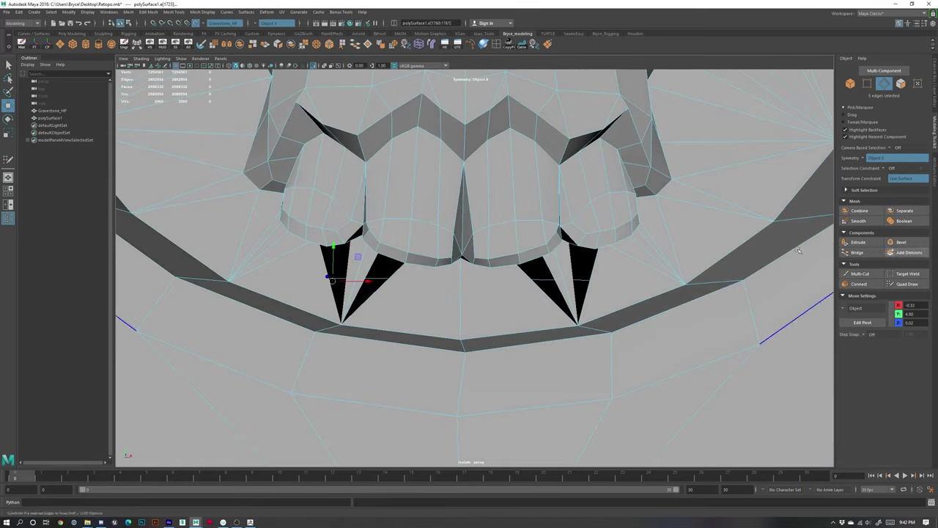
pyautogui.scroll(-4, 511, 282)
pyautogui.scroll(5, 512, 272)
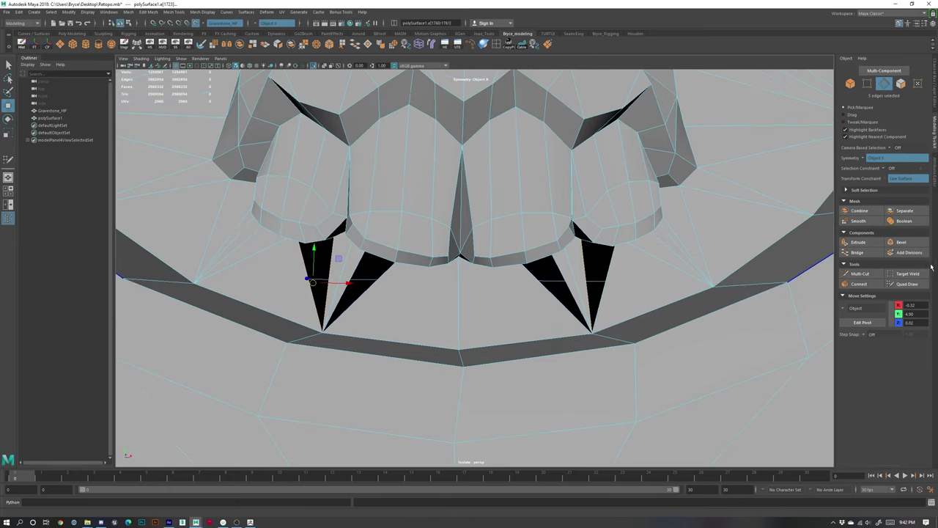
pyautogui.click(913, 283)
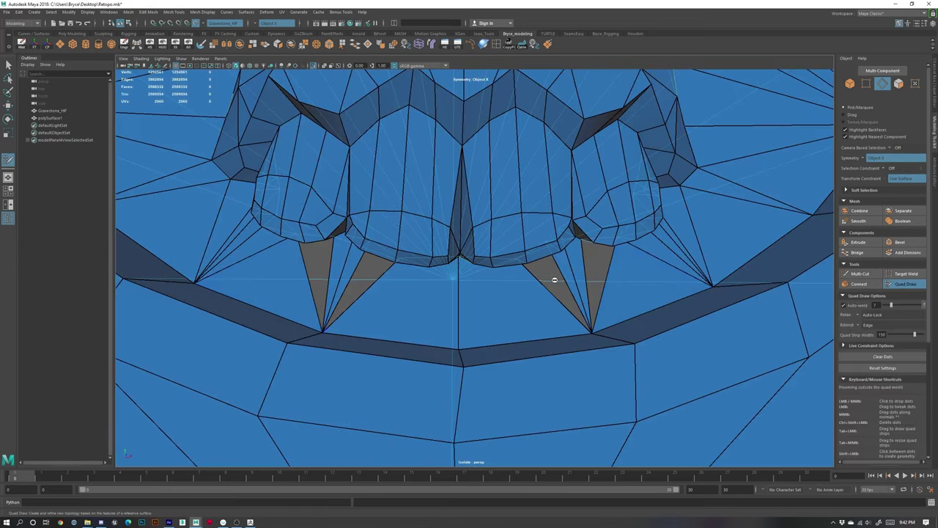
pyautogui.keyDown('alt'); pyautogui.moveTo(555, 280); pyautogui.dragTo(605, 277, button='right'); pyautogui.keyUp('alt')
pyautogui.moveTo(469, 253)
pyautogui.keyDown('alt'); pyautogui.mouseDown(button='middle')
pyautogui.moveTo(576, 239)
pyautogui.moveTo(505, 237)
pyautogui.moveTo(399, 287)
pyautogui.mouseUp(button='middle'); pyautogui.keyUp('alt')
pyautogui.keyDown('alt'); pyautogui.moveTo(399, 288); pyautogui.dragTo(384, 320); pyautogui.keyUp('alt')
pyautogui.keyDown('shift'); pyautogui.click(370, 295); pyautogui.keyUp('shift')
pyautogui.keyDown('alt'); pyautogui.moveTo(449, 329); pyautogui.dragTo(465, 276); pyautogui.keyUp('alt')
pyautogui.keyDown('alt'); pyautogui.moveTo(465, 276); pyautogui.dragTo(434, 236, button='right'); pyautogui.keyUp('alt')
pyautogui.keyDown('alt'); pyautogui.moveTo(434, 236); pyautogui.dragTo(464, 253); pyautogui.keyUp('alt')
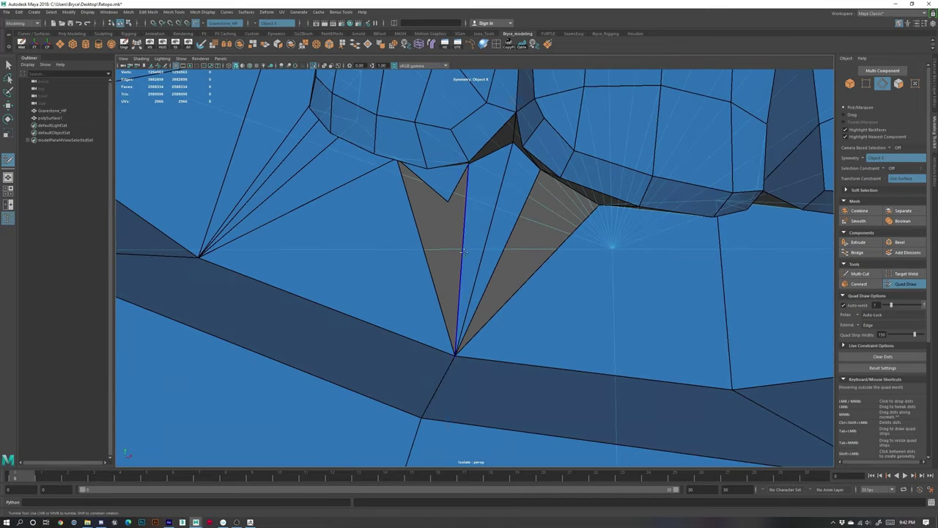
pyautogui.moveTo(447, 205); pyautogui.dragTo(455, 355)
# - Fill the remaining wedge gap between the teeth and the rim, weld its loose vertex to the rim vertex, and leave Quad Draw
pyautogui.keyDown('alt'); pyautogui.moveTo(544, 246); pyautogui.dragTo(544, 180); pyautogui.keyUp('alt')
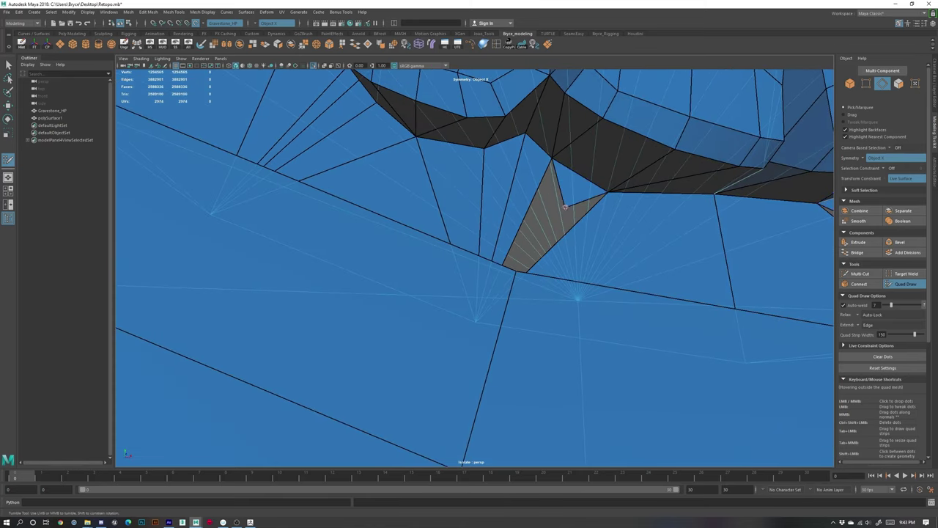
pyautogui.scroll(-3, 561, 230)
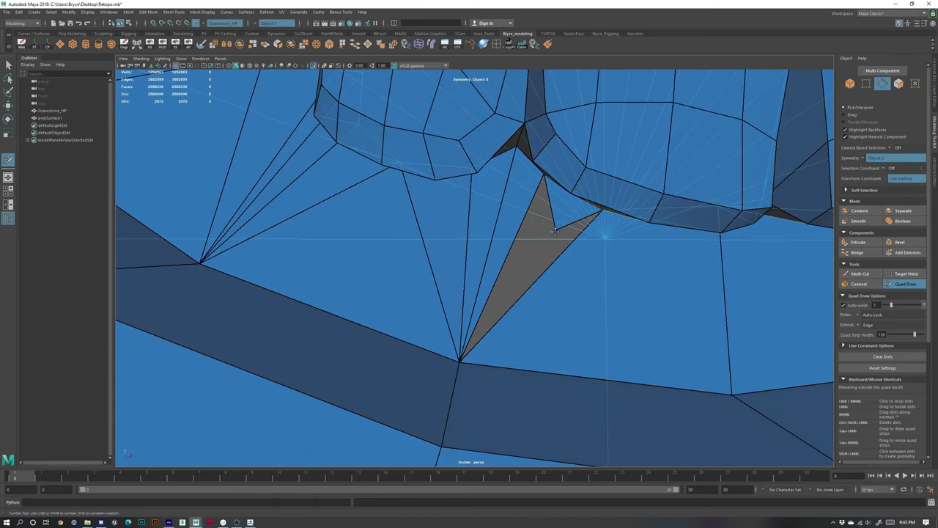
pyautogui.moveTo(493, 308); pyautogui.dragTo(457, 362)
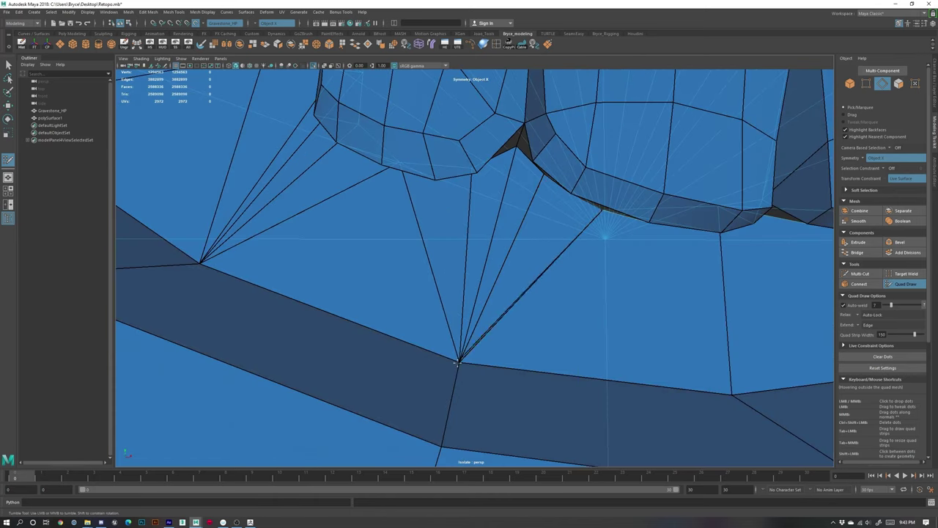
pyautogui.keyDown('shift'); pyautogui.click(684, 354); pyautogui.keyUp('shift')
pyautogui.scroll(-10, 684, 353)
pyautogui.keyDown('alt'); pyautogui.moveTo(684, 354); pyautogui.dragTo(693, 370); pyautogui.keyUp('alt')
pyautogui.scroll(2, 718, 324)
pyautogui.keyDown('alt'); pyautogui.moveTo(718, 325); pyautogui.dragTo(722, 341); pyautogui.keyUp('alt')
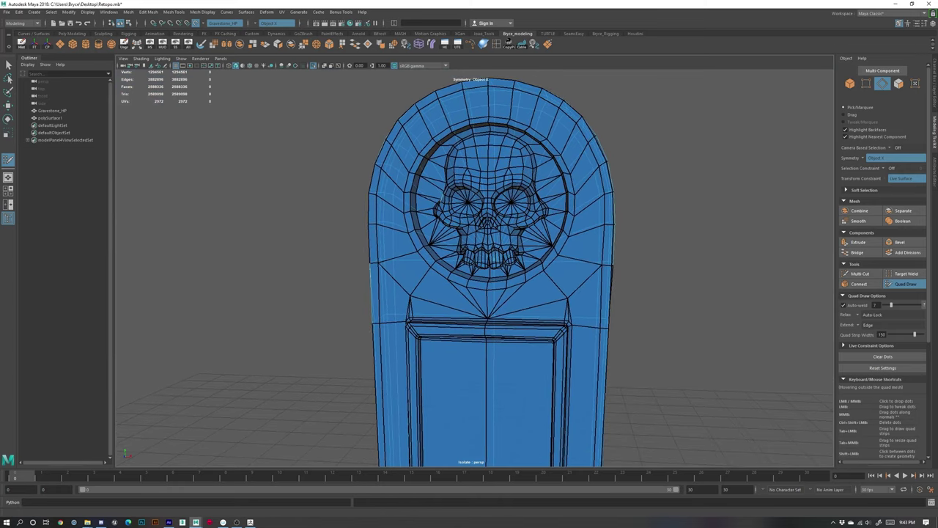
pyautogui.click(909, 285)
pyautogui.press('w')
# - Select all connected faces of the low-poly gravestone and examine the finished mesh from the front and side
pyautogui.scroll(-2, 595, 294)
pyautogui.keyDown('alt'); pyautogui.moveTo(478, 268); pyautogui.dragTo(490, 269); pyautogui.keyUp('alt')
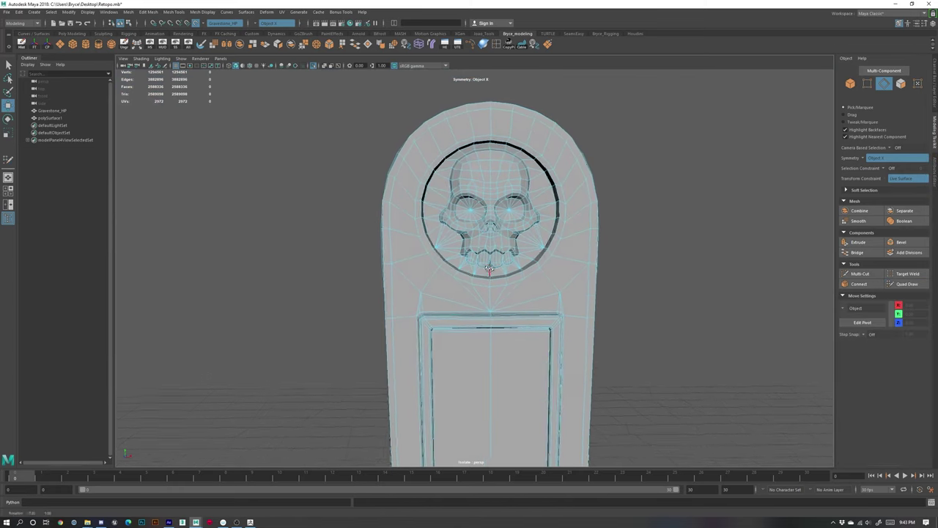
pyautogui.moveTo(515, 222); pyautogui.dragTo(550, 209, button='right')
pyautogui.click(625, 217)
pyautogui.scroll(-3, 572, 253)
pyautogui.keyDown('alt'); pyautogui.moveTo(544, 267); pyautogui.dragTo(582, 273); pyautogui.keyUp('alt')
pyautogui.hotkey('alt', '5')
pyautogui.moveTo(671, 345)
pyautogui.keyDown('alt'); pyautogui.mouseDown()
pyautogui.moveTo(602, 348)
pyautogui.moveTo(596, 332)
pyautogui.mouseUp(); pyautogui.keyUp('alt')
pyautogui.keyDown('alt'); pyautogui.moveTo(595, 333); pyautogui.dragTo(578, 257, button='middle'); pyautogui.keyUp('alt')
pyautogui.scroll(3, 546, 323)
pyautogui.moveTo(521, 310)
pyautogui.keyDown('alt'); pyautogui.mouseDown()
pyautogui.moveTo(457, 314)
pyautogui.moveTo(407, 299)
pyautogui.moveTo(509, 316)
pyautogui.mouseUp(); pyautogui.keyUp('alt')
pyautogui.click(485, 242)
pyautogui.moveTo(476, 222); pyautogui.dragTo(484, 238, button='right')
pyautogui.doubleClick(481, 239)
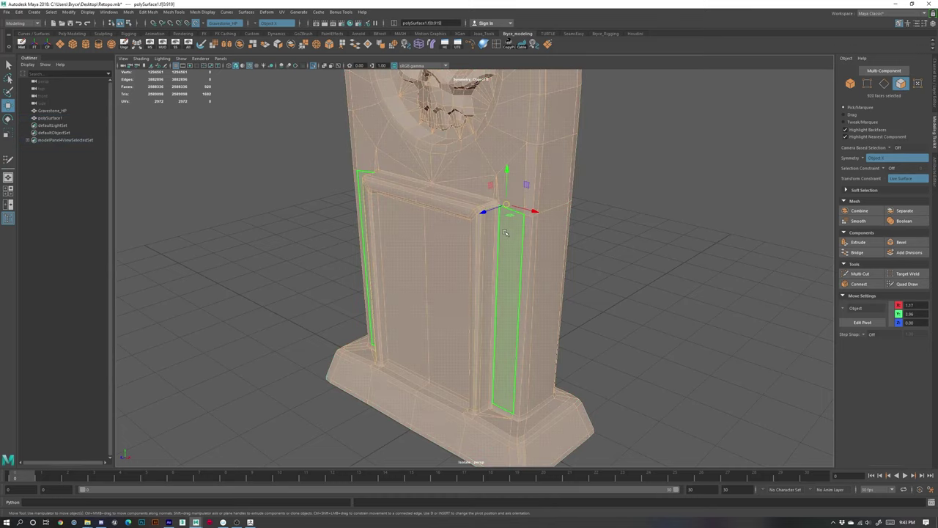
pyautogui.scroll(-3, 492, 257)
pyautogui.keyDown('alt'); pyautogui.moveTo(491, 259); pyautogui.dragTo(528, 259); pyautogui.keyUp('alt')
pyautogui.keyDown('alt'); pyautogui.moveTo(506, 227); pyautogui.dragTo(494, 271, button='middle'); pyautogui.keyUp('alt')
pyautogui.keyDown('alt'); pyautogui.moveTo(495, 319); pyautogui.dragTo(465, 303); pyautogui.keyUp('alt')
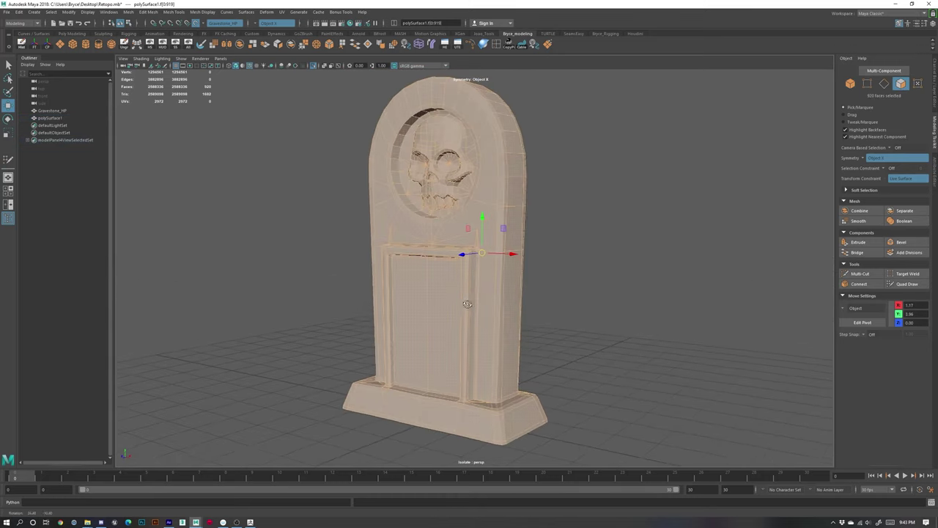
# - Return to object selection and select the whole low-poly gravestone mesh
pyautogui.keyDown('alt'); pyautogui.moveTo(448, 280); pyautogui.dragTo(465, 289, button='right'); pyautogui.keyUp('alt')
pyautogui.keyDown('alt'); pyautogui.moveTo(465, 288); pyautogui.dragTo(492, 310); pyautogui.keyUp('alt')
pyautogui.moveTo(532, 249); pyautogui.dragTo(557, 242, button='right')
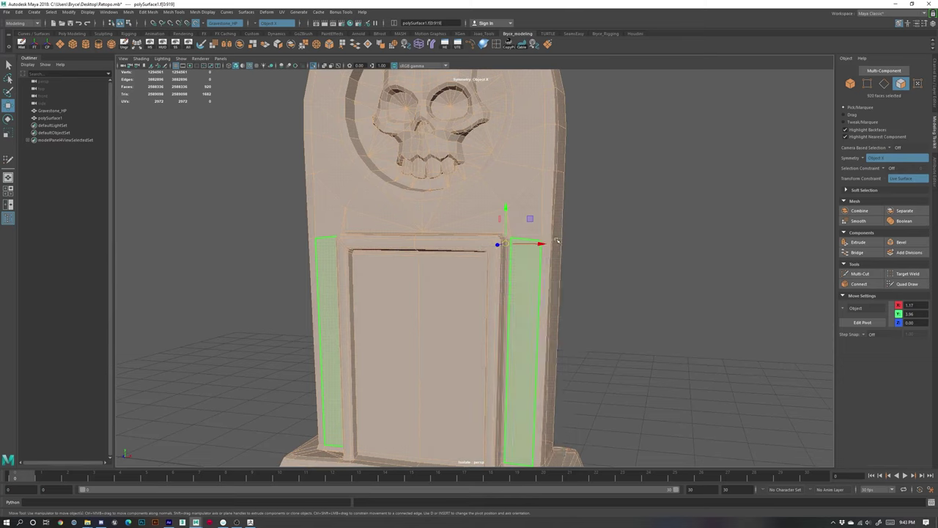
pyautogui.click(590, 255)
pyautogui.scroll(-3, 532, 269)
pyautogui.keyDown('alt'); pyautogui.moveTo(525, 268); pyautogui.dragTo(538, 257); pyautogui.keyUp('alt')
pyautogui.click(531, 267)
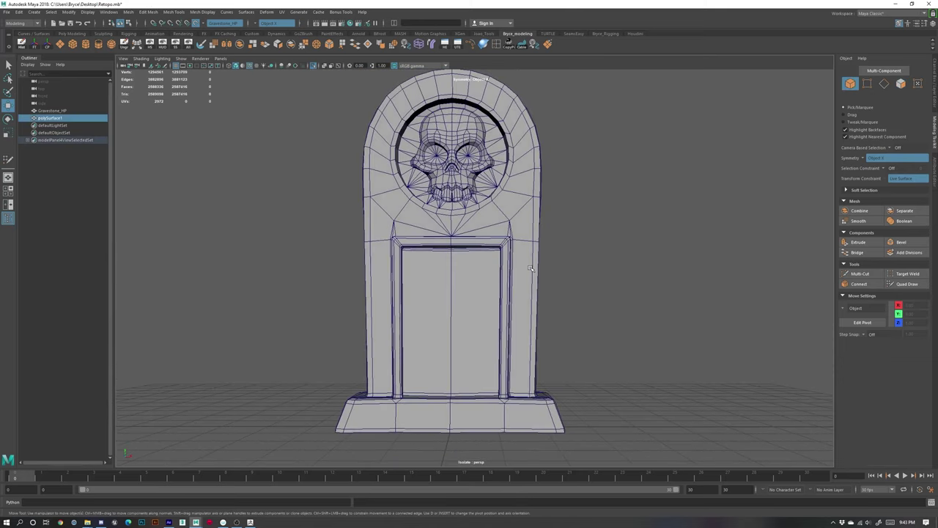
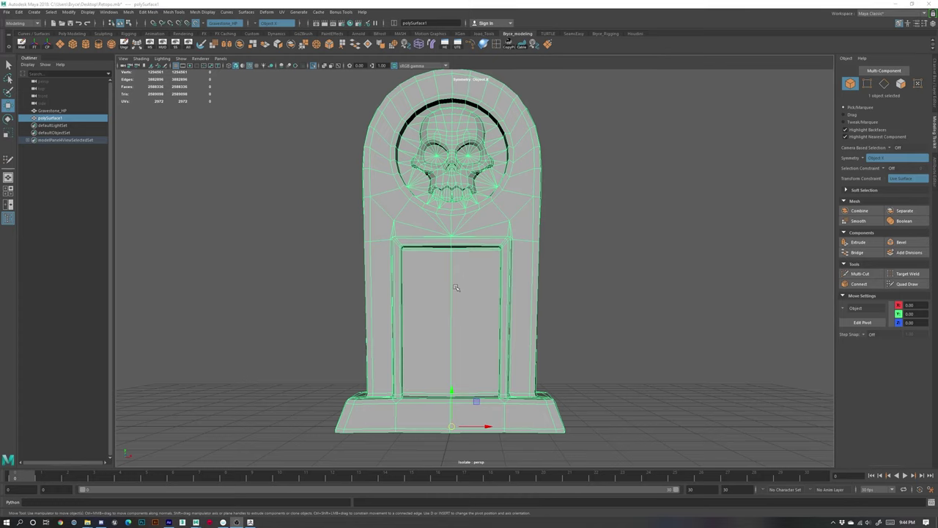
# - Turn symmetry off and end the isolated view to bring back the high-poly gravestone
pyautogui.keyDown('alt'); pyautogui.moveTo(456, 286); pyautogui.dragTo(476, 356, button='right'); pyautogui.keyUp('alt')
pyautogui.moveTo(476, 356)
pyautogui.keyDown('alt'); pyautogui.mouseDown()
pyautogui.moveTo(387, 330)
pyautogui.moveTo(377, 346)
pyautogui.moveTo(473, 359)
pyautogui.mouseUp(); pyautogui.keyUp('alt')
pyautogui.keyDown('alt'); pyautogui.moveTo(473, 359); pyautogui.dragTo(505, 291, button='middle'); pyautogui.keyUp('alt')
pyautogui.keyDown('alt'); pyautogui.moveTo(488, 328); pyautogui.dragTo(548, 309); pyautogui.keyUp('alt')
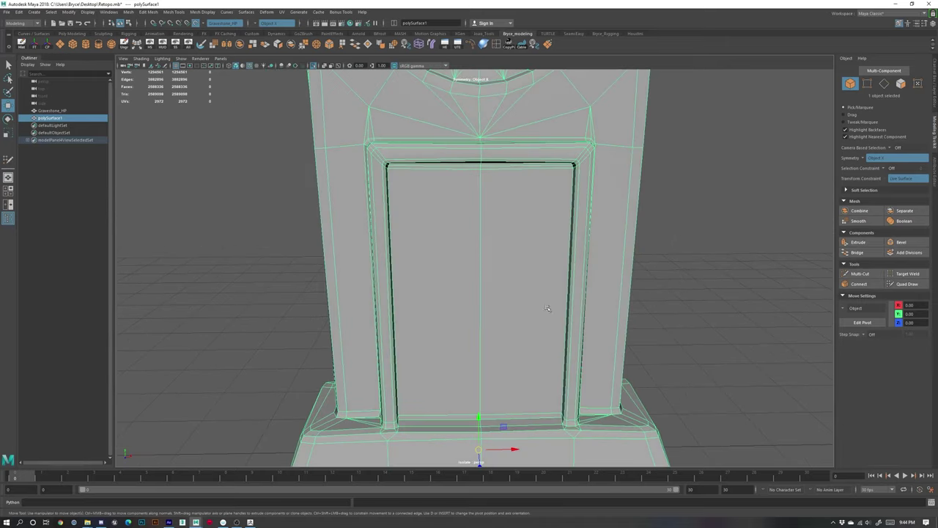
pyautogui.click(865, 159)
pyautogui.click(874, 163)
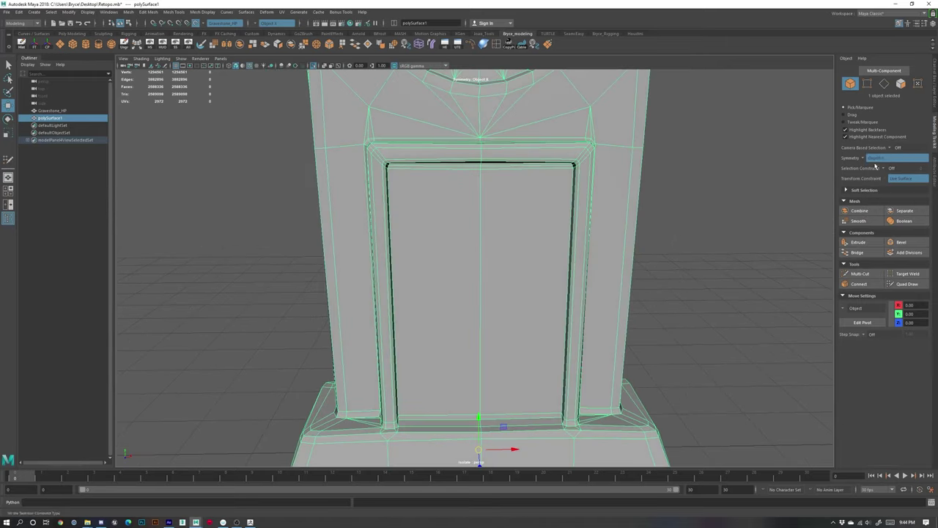
pyautogui.hotkey('ctrl', '1')
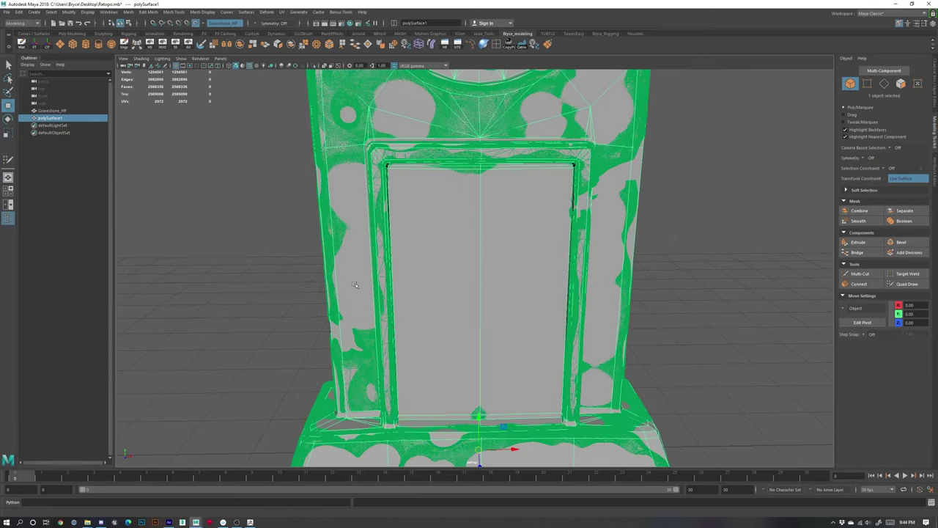
pyautogui.scroll(-3, 356, 285)
pyautogui.keyDown('alt'); pyautogui.moveTo(517, 249); pyautogui.dragTo(577, 230); pyautogui.keyUp('alt')
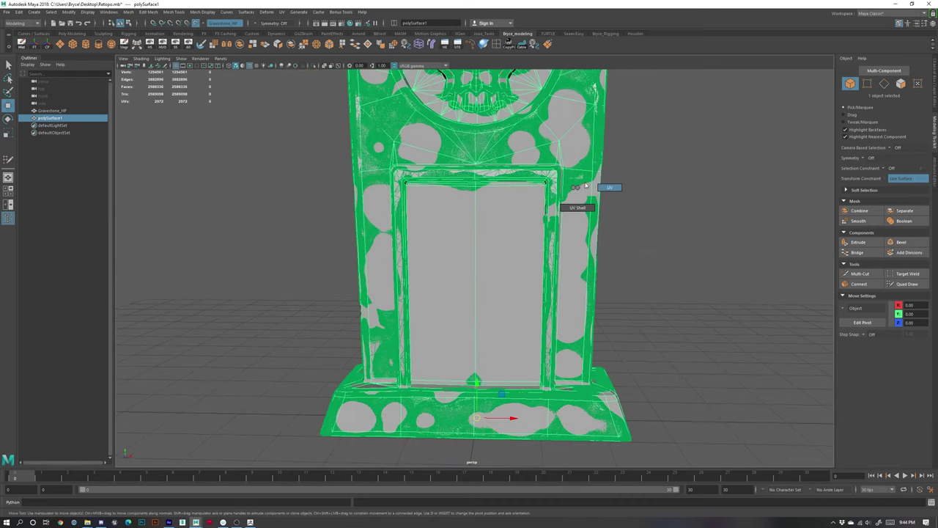
pyautogui.moveTo(586, 186)
pyautogui.mouseDown(button='right')
pyautogui.moveTo(574, 190)
pyautogui.moveTo(592, 176)
pyautogui.mouseUp(button='right')
pyautogui.click(658, 223)
pyautogui.keyDown('alt'); pyautogui.moveTo(658, 222); pyautogui.dragTo(641, 224, button='right'); pyautogui.keyUp('alt')
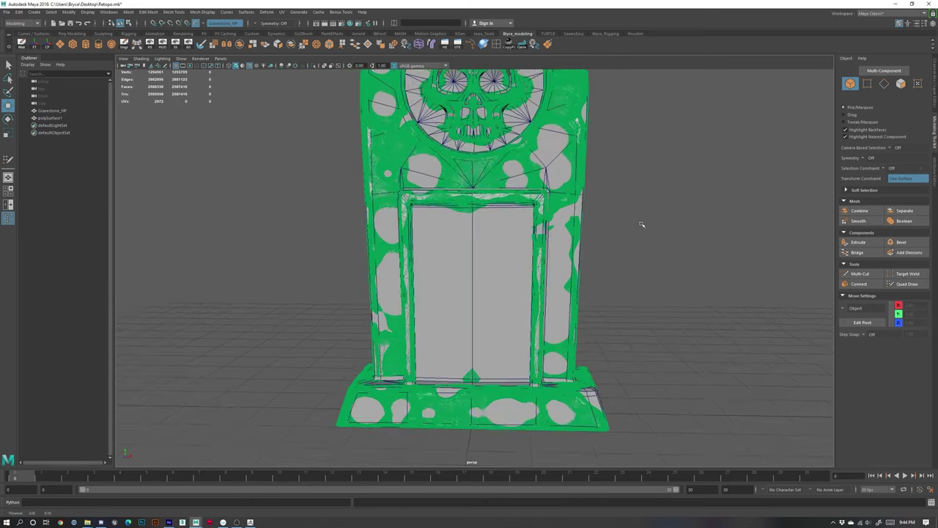
pyautogui.keyDown('alt'); pyautogui.moveTo(642, 224); pyautogui.dragTo(608, 285, button='middle'); pyautogui.keyUp('alt')
pyautogui.click(537, 230)
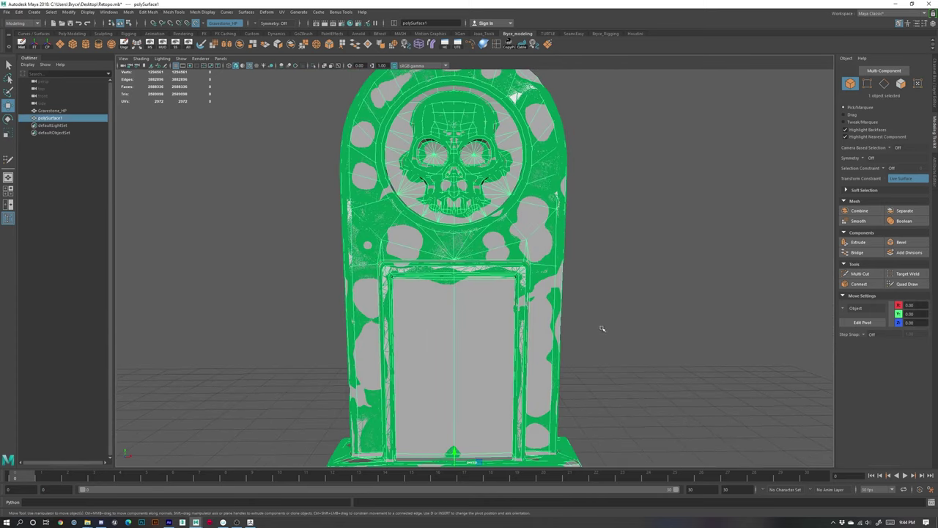
pyautogui.keyDown('alt'); pyautogui.moveTo(604, 327); pyautogui.dragTo(620, 289, button='middle'); pyautogui.keyUp('alt')
pyautogui.scroll(1, 620, 288)
pyautogui.click(913, 286)
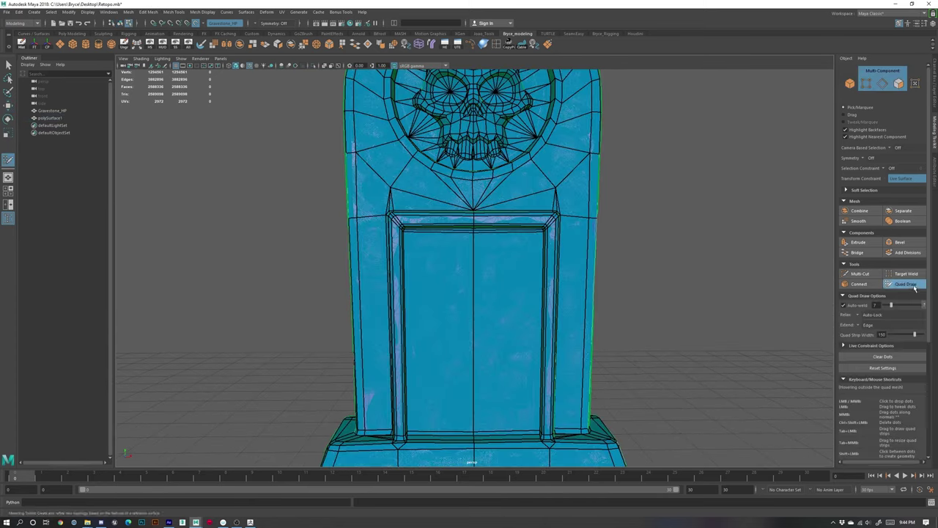
pyautogui.scroll(-2, 624, 352)
pyautogui.keyDown('alt'); pyautogui.moveTo(626, 364); pyautogui.dragTo(638, 341, button='middle'); pyautogui.keyUp('alt')
pyautogui.scroll(2, 634, 309)
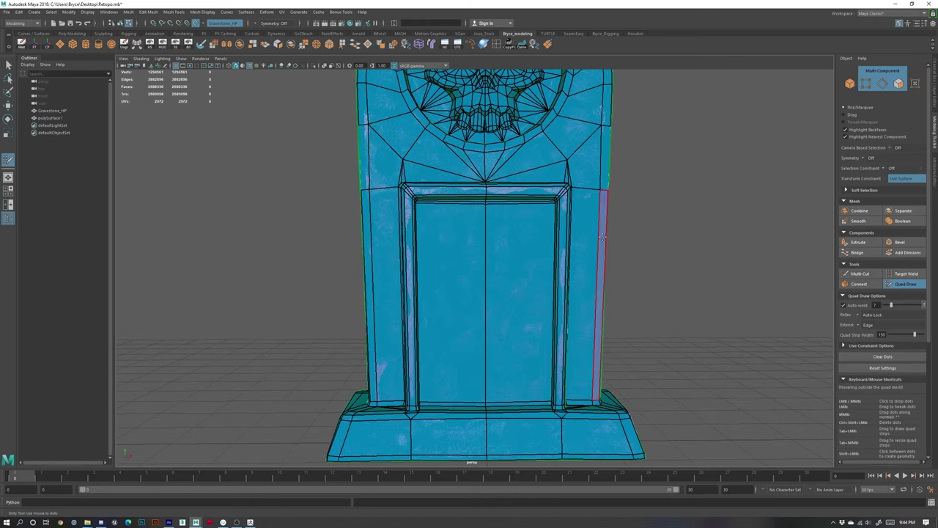
pyautogui.moveTo(603, 238); pyautogui.dragTo(615, 230, button='right')
pyautogui.click(661, 270)
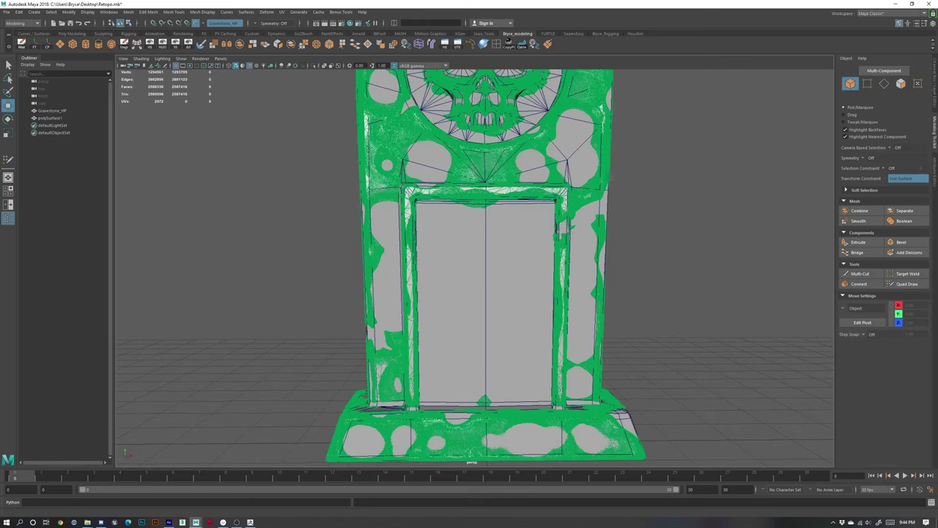
# - Hide the wireframe overlay on the shaded models and select the low-poly polySurface1 mesh
pyautogui.click(52, 118)
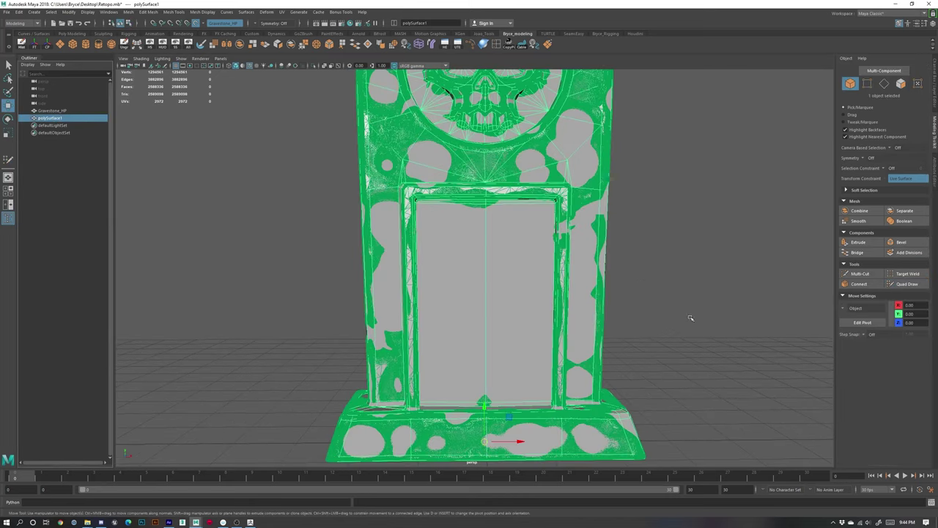
pyautogui.click(663, 306)
pyautogui.hotkey('alt', 'x')
pyautogui.hotkey('alt', 'x')
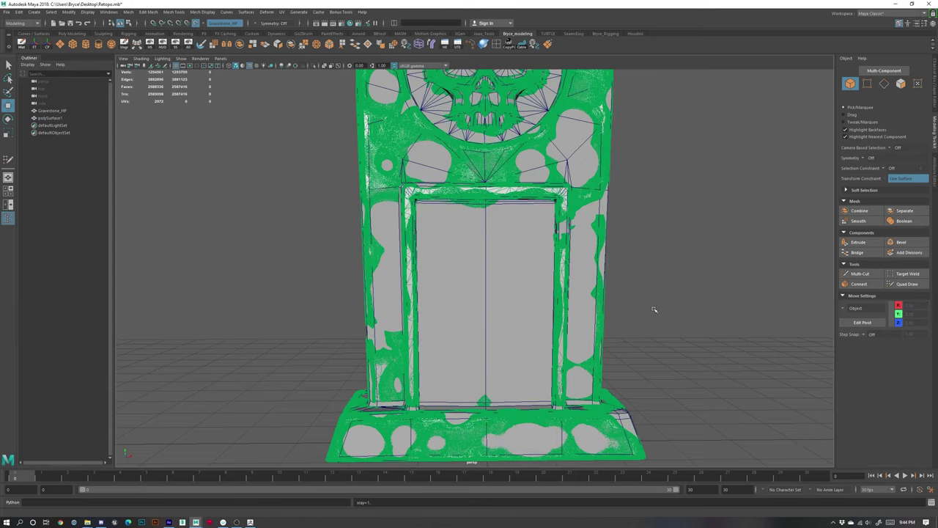
pyautogui.hotkey('alt', '5')
pyautogui.keyDown('alt'); pyautogui.moveTo(617, 290); pyautogui.dragTo(690, 337, button='right'); pyautogui.keyUp('alt')
pyautogui.click(607, 219)
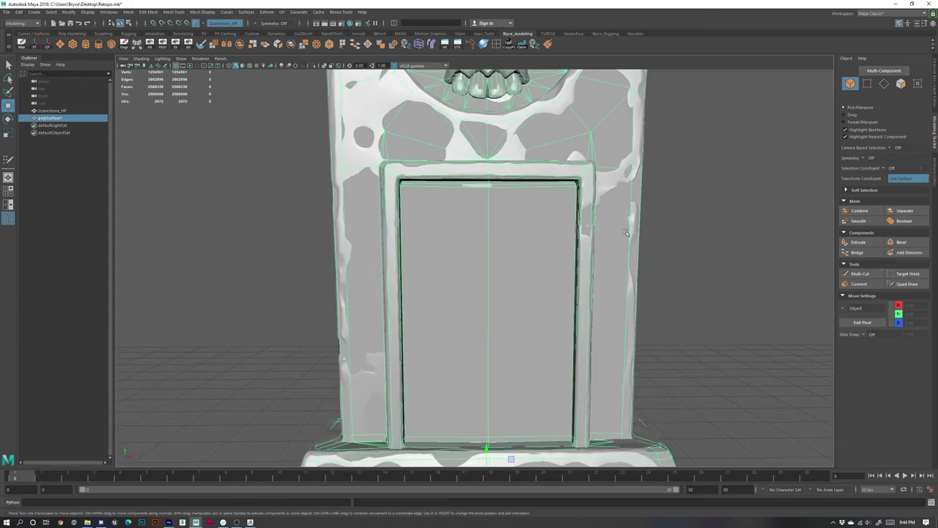
# - Insert a horizontal edge loop around the gravestone with Quad Draw, level with the bottom of the RIP lettering
pyautogui.click(911, 287)
pyautogui.keyDown('alt'); pyautogui.moveTo(658, 242); pyautogui.dragTo(706, 257, button='right'); pyautogui.keyUp('alt')
pyautogui.keyDown('alt'); pyautogui.moveTo(705, 183); pyautogui.dragTo(515, 301, button='middle'); pyautogui.keyUp('alt')
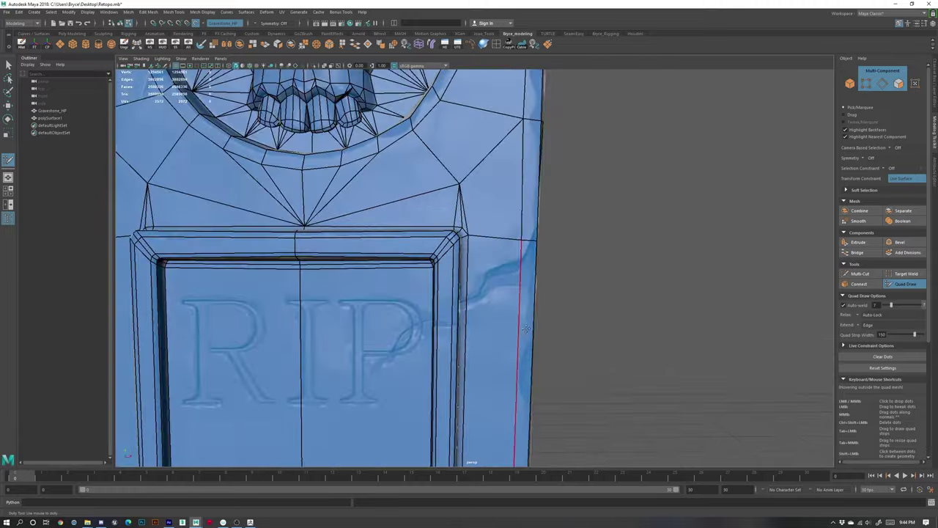
pyautogui.keyDown('alt'); pyautogui.moveTo(513, 286); pyautogui.dragTo(480, 282); pyautogui.keyUp('alt')
pyautogui.keyDown('alt'); pyautogui.moveTo(480, 283); pyautogui.dragTo(497, 228, button='middle'); pyautogui.keyUp('alt')
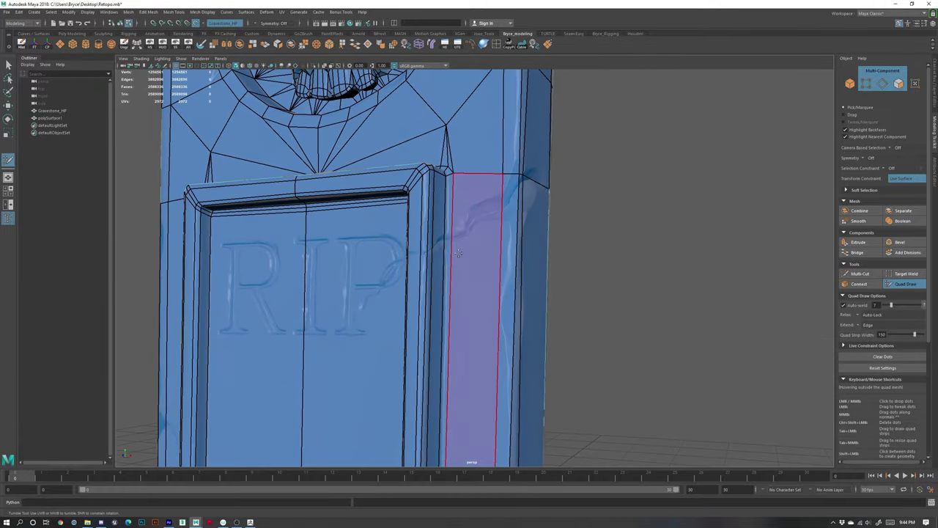
pyautogui.moveTo(525, 283)
pyautogui.keyDown('alt'); pyautogui.mouseDown()
pyautogui.moveTo(469, 305)
pyautogui.moveTo(503, 277)
pyautogui.moveTo(540, 290)
pyautogui.mouseUp(); pyautogui.keyUp('alt')
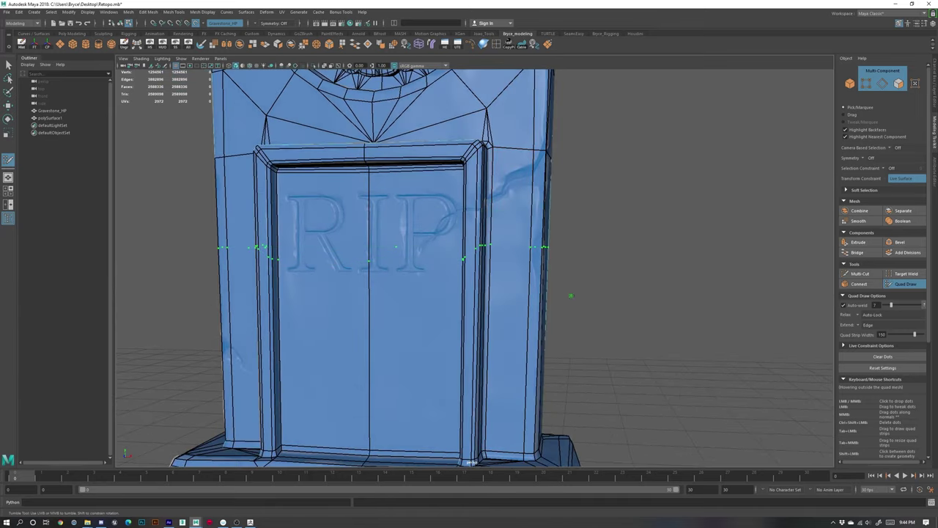
pyautogui.keyDown('ctrl'); pyautogui.click(570, 295); pyautogui.keyUp('ctrl')
# - Examine the gravestone's rounded top, outer edges and the crack beside the frame for sculpted damage the low-poly mesh misses
pyautogui.keyDown('alt'); pyautogui.moveTo(570, 295); pyautogui.dragTo(609, 337, button='right'); pyautogui.keyUp('alt')
pyautogui.keyDown('alt'); pyautogui.moveTo(616, 338); pyautogui.dragTo(529, 428, button='middle'); pyautogui.keyUp('alt')
pyautogui.keyDown('alt'); pyautogui.moveTo(529, 429); pyautogui.dragTo(524, 385); pyautogui.keyUp('alt')
pyautogui.keyDown('alt'); pyautogui.moveTo(525, 385); pyautogui.dragTo(486, 388, button='right'); pyautogui.keyUp('alt')
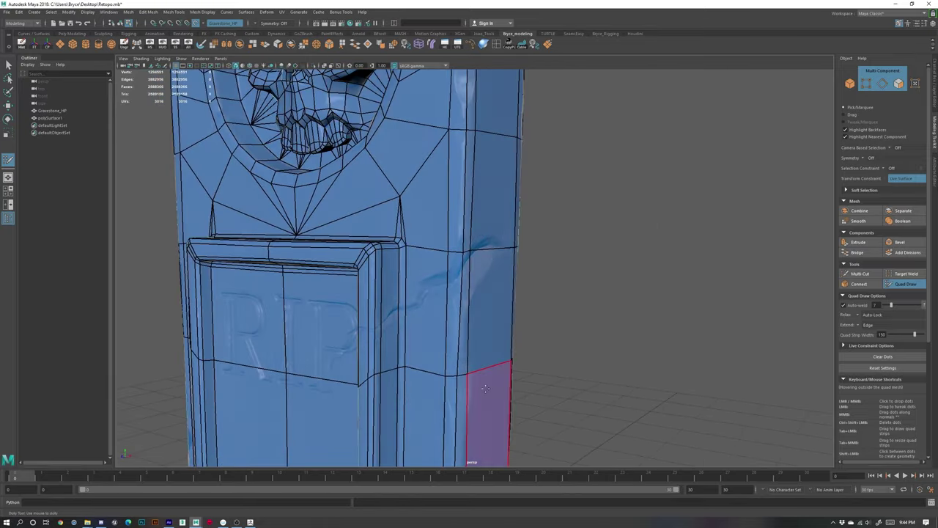
pyautogui.keyDown('alt'); pyautogui.moveTo(486, 389); pyautogui.dragTo(468, 327, button='middle'); pyautogui.keyUp('alt')
pyautogui.keyDown('alt'); pyautogui.moveTo(454, 324); pyautogui.dragTo(418, 315, button='right'); pyautogui.keyUp('alt')
pyautogui.keyDown('alt'); pyautogui.moveTo(458, 173); pyautogui.dragTo(458, 387, button='middle'); pyautogui.keyUp('alt')
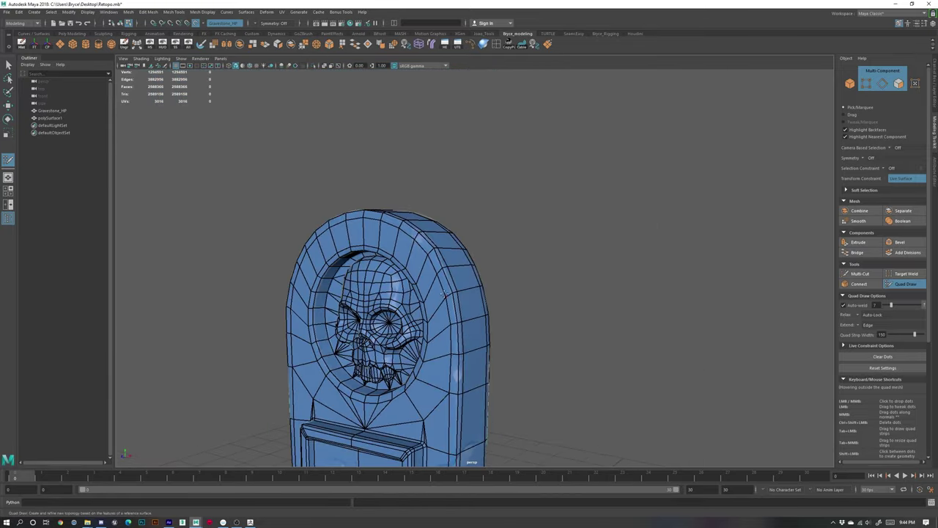
pyautogui.keyDown('alt'); pyautogui.moveTo(418, 289); pyautogui.dragTo(450, 283, button='right'); pyautogui.keyUp('alt')
pyautogui.keyDown('alt'); pyautogui.moveTo(374, 259); pyautogui.dragTo(505, 194); pyautogui.keyUp('alt')
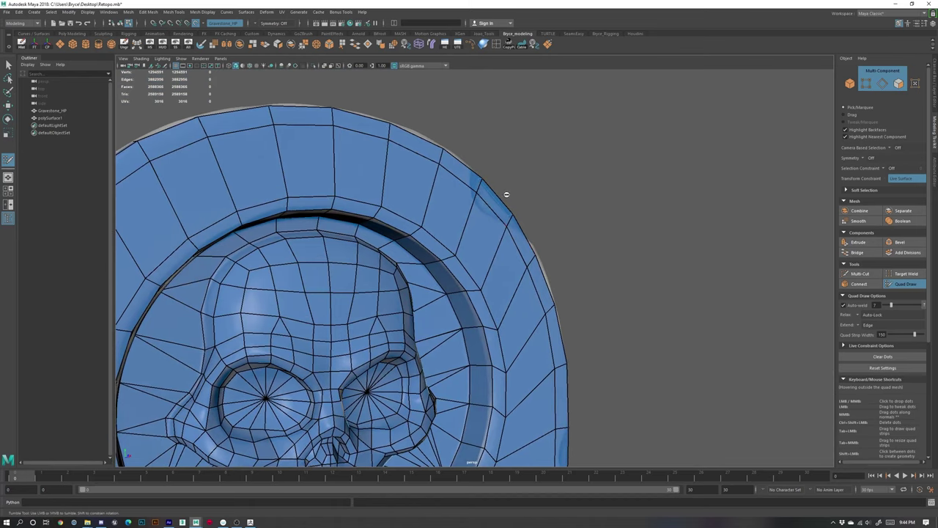
pyautogui.keyDown('alt'); pyautogui.moveTo(614, 348); pyautogui.dragTo(587, 110, button='middle'); pyautogui.keyUp('alt')
pyautogui.keyDown('alt'); pyautogui.moveTo(626, 369); pyautogui.dragTo(587, 374, button='right'); pyautogui.keyUp('alt')
pyautogui.keyDown('alt'); pyautogui.moveTo(620, 375); pyautogui.dragTo(487, 342); pyautogui.keyUp('alt')
pyautogui.keyDown('alt'); pyautogui.moveTo(440, 269); pyautogui.dragTo(480, 275, button='right'); pyautogui.keyUp('alt')
pyautogui.keyDown('alt'); pyautogui.moveTo(444, 447); pyautogui.dragTo(502, 246, button='middle'); pyautogui.keyUp('alt')
pyautogui.keyDown('alt'); pyautogui.moveTo(458, 262); pyautogui.dragTo(485, 266); pyautogui.keyUp('alt')
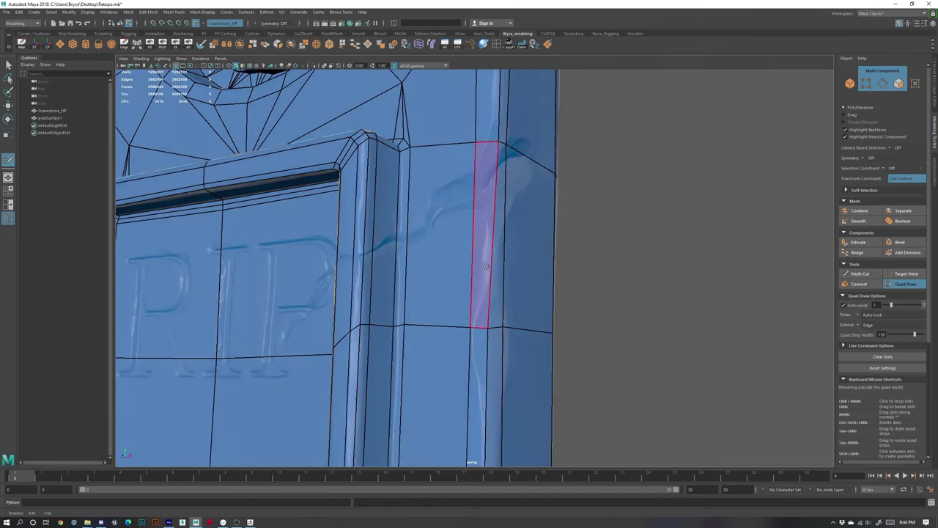
# - Delete the front and side faces covering the crack beside the inscription frame, above the new edge loop
pyautogui.keyDown('alt'); pyautogui.moveTo(395, 180); pyautogui.dragTo(464, 241); pyautogui.keyUp('alt')
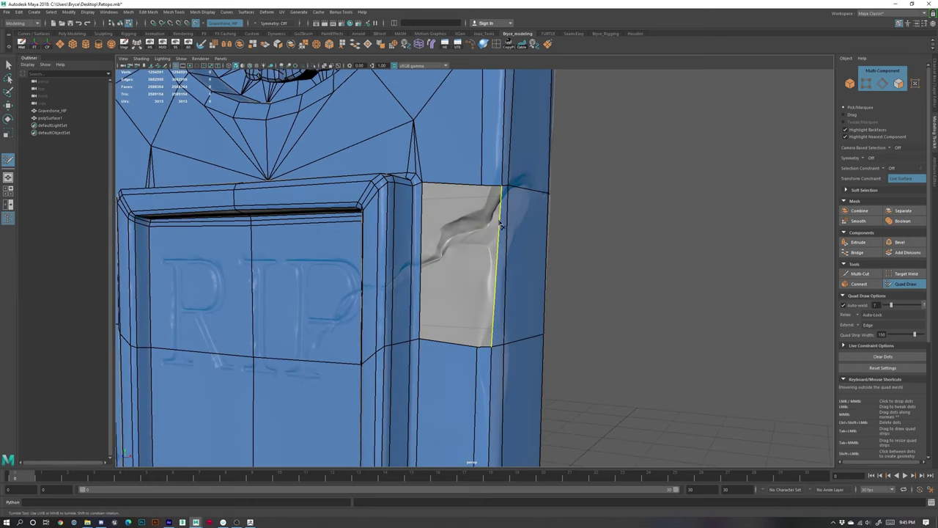
pyautogui.keyDown('ctrl'); pyautogui.keyDown('shift'); pyautogui.click(525, 227); pyautogui.keyUp('shift'); pyautogui.keyUp('ctrl')
pyautogui.moveTo(526, 224)
pyautogui.keyDown('alt'); pyautogui.mouseDown()
pyautogui.moveTo(436, 225)
pyautogui.moveTo(467, 260)
pyautogui.moveTo(454, 241)
pyautogui.moveTo(461, 211)
pyautogui.moveTo(434, 220)
pyautogui.moveTo(436, 211)
pyautogui.moveTo(484, 239)
pyautogui.mouseUp(); pyautogui.keyUp('alt')
pyautogui.keyDown('alt'); pyautogui.moveTo(454, 345); pyautogui.dragTo(450, 310, button='middle'); pyautogui.keyUp('alt')
pyautogui.keyDown('alt'); pyautogui.moveTo(450, 310); pyautogui.dragTo(524, 323, button='right'); pyautogui.keyUp('alt')
pyautogui.keyDown('alt'); pyautogui.moveTo(465, 309); pyautogui.dragTo(502, 302); pyautogui.keyUp('alt')
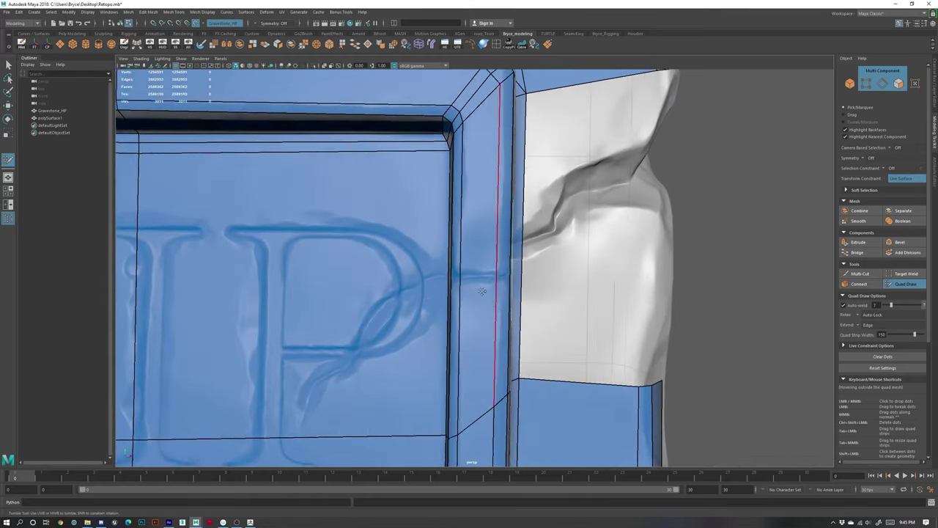
# - Delete the panel face behind the IP letters and insert two edge loops across the frame's side border, above and below the crack
pyautogui.keyDown('alt'); pyautogui.moveTo(482, 291); pyautogui.dragTo(448, 278, button='right'); pyautogui.keyUp('alt')
pyautogui.keyDown('ctrl'); pyautogui.keyDown('shift'); pyautogui.click(361, 307); pyautogui.keyUp('shift'); pyautogui.keyUp('ctrl')
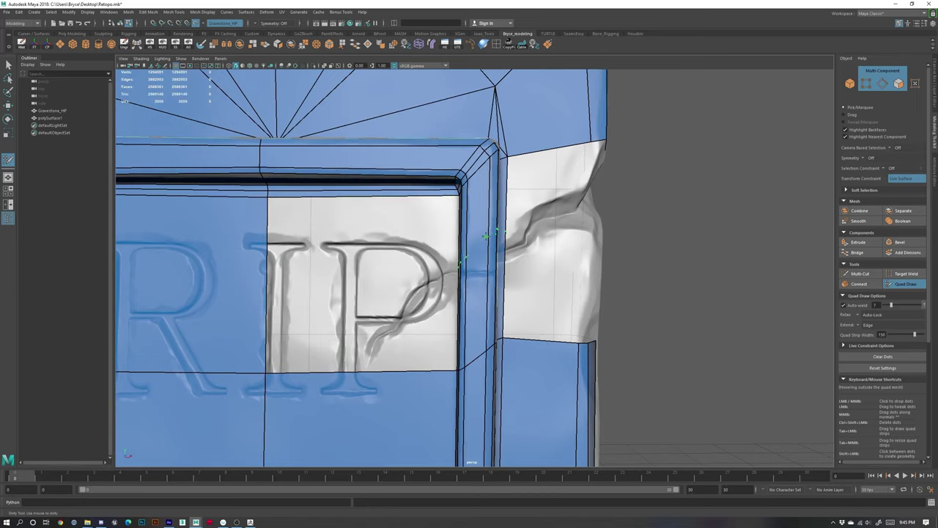
pyautogui.keyDown('ctrl'); pyautogui.click(486, 236); pyautogui.keyUp('ctrl')
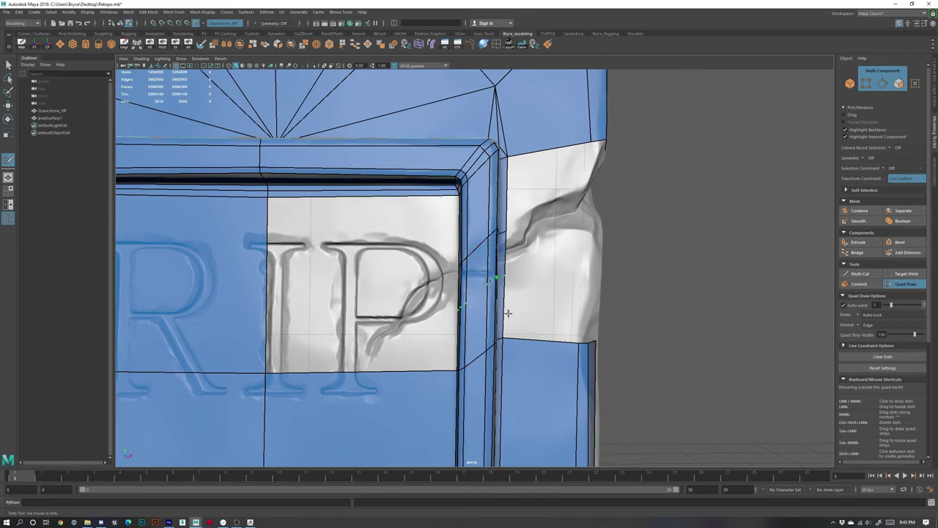
pyautogui.keyDown('ctrl'); pyautogui.click(499, 279); pyautogui.keyUp('ctrl')
# - Move the lower new loop's vertices up along the frame border so they follow the crack's lower edge
pyautogui.keyDown('alt'); pyautogui.moveTo(508, 314); pyautogui.dragTo(555, 325, button='right'); pyautogui.keyUp('alt')
pyautogui.keyDown('alt'); pyautogui.moveTo(555, 326); pyautogui.dragTo(501, 323); pyautogui.keyUp('alt')
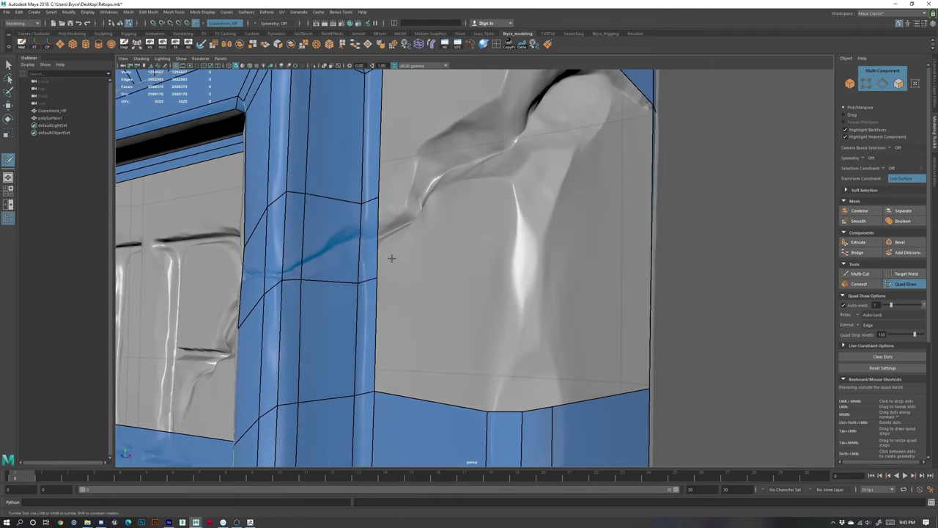
pyautogui.moveTo(360, 283)
pyautogui.mouseDown()
pyautogui.moveTo(361, 249)
pyautogui.moveTo(381, 248)
pyautogui.mouseUp()
pyautogui.keyDown('alt'); pyautogui.moveTo(300, 287); pyautogui.dragTo(341, 288); pyautogui.keyUp('alt')
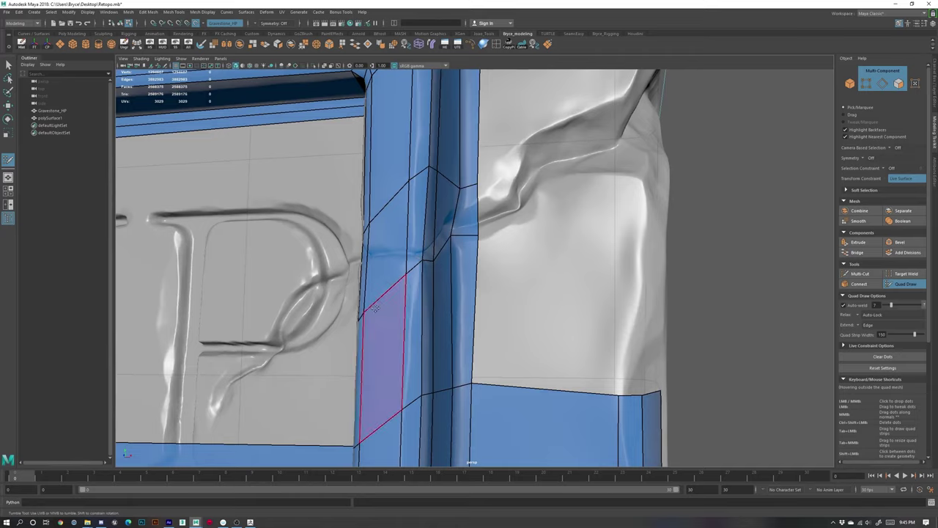
pyautogui.moveTo(360, 320)
pyautogui.mouseDown()
pyautogui.moveTo(366, 267)
pyautogui.moveTo(410, 259)
pyautogui.moveTo(446, 297)
pyautogui.mouseUp()
pyautogui.moveTo(605, 325)
pyautogui.mouseDown()
pyautogui.moveTo(607, 273)
pyautogui.moveTo(620, 264)
pyautogui.mouseUp()
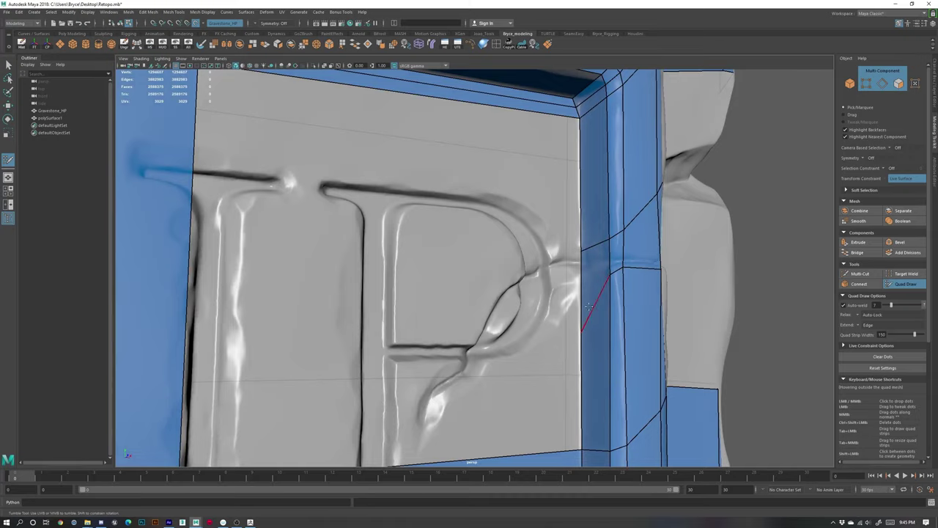
pyautogui.moveTo(579, 337); pyautogui.dragTo(577, 282)
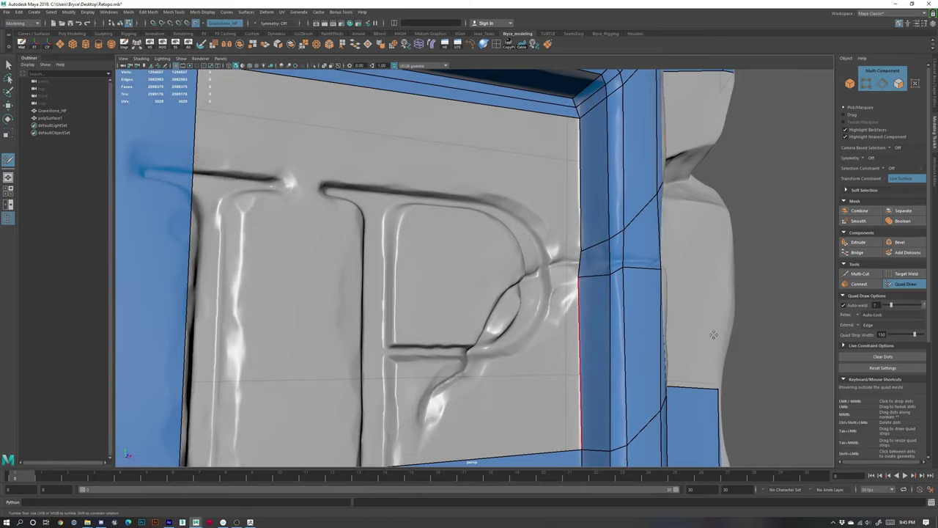
# - Lower the upper loop's vertices on the frame's inner side to sit just above the crack
pyautogui.keyDown('alt'); pyautogui.moveTo(713, 335); pyautogui.dragTo(612, 302, button='right'); pyautogui.keyUp('alt')
pyautogui.keyDown('alt'); pyautogui.moveTo(611, 302); pyautogui.dragTo(569, 269); pyautogui.keyUp('alt')
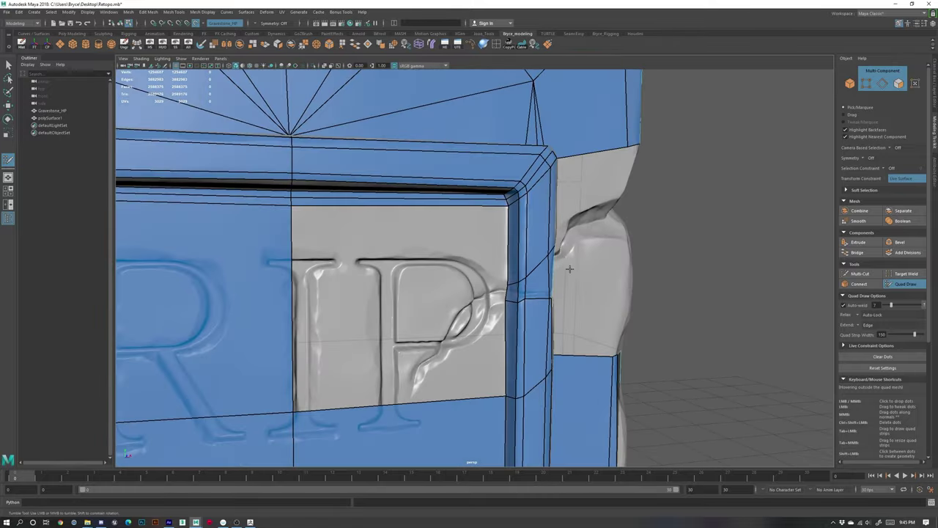
pyautogui.keyDown('alt'); pyautogui.moveTo(570, 269); pyautogui.dragTo(576, 307, button='right'); pyautogui.keyUp('alt')
pyautogui.moveTo(536, 335); pyautogui.dragTo(543, 336)
pyautogui.moveTo(544, 300); pyautogui.dragTo(542, 305)
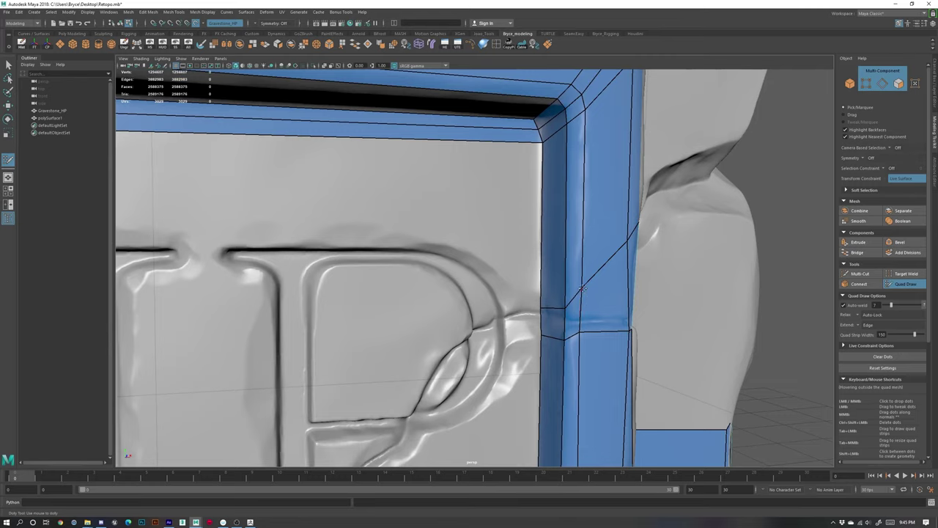
pyautogui.moveTo(582, 288); pyautogui.dragTo(580, 309)
# - Try to weld the inscription panel's top centre vertex up onto the frame's inner edge, and undo it
pyautogui.keyDown('alt'); pyautogui.moveTo(367, 228); pyautogui.dragTo(243, 194, button='right'); pyautogui.keyUp('alt')
pyautogui.keyDown('alt'); pyautogui.moveTo(244, 193); pyautogui.dragTo(438, 224, button='middle'); pyautogui.keyUp('alt')
pyautogui.keyDown('alt'); pyautogui.moveTo(437, 224); pyautogui.dragTo(491, 265, button='right'); pyautogui.keyUp('alt')
pyautogui.keyDown('alt'); pyautogui.moveTo(491, 264); pyautogui.dragTo(467, 191); pyautogui.keyUp('alt')
pyautogui.keyDown('alt'); pyautogui.moveTo(467, 191); pyautogui.dragTo(489, 205, button='middle'); pyautogui.keyUp('alt')
pyautogui.moveTo(450, 200); pyautogui.dragTo(449, 174)
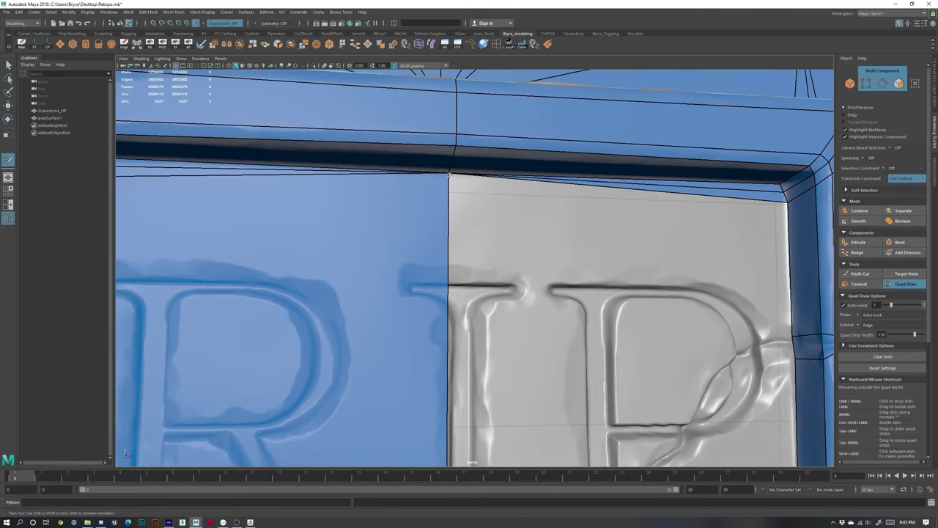
pyautogui.keyDown('alt'); pyautogui.moveTo(573, 285); pyautogui.dragTo(255, 184, button='right'); pyautogui.keyUp('alt')
pyautogui.keyDown('alt'); pyautogui.moveTo(496, 299); pyautogui.dragTo(417, 254); pyautogui.keyUp('alt')
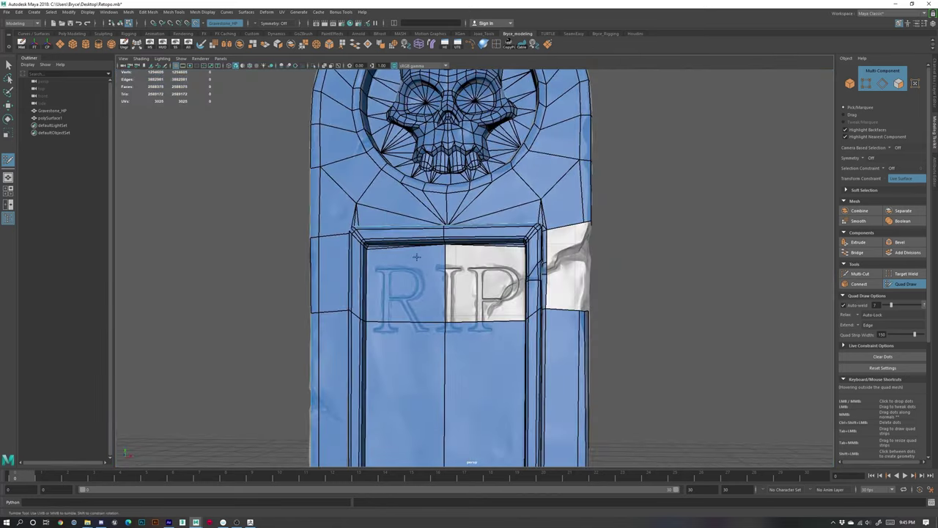
pyautogui.keyDown('alt'); pyautogui.moveTo(417, 254); pyautogui.dragTo(433, 294, button='right'); pyautogui.keyUp('alt')
pyautogui.scroll(2, 438, 292)
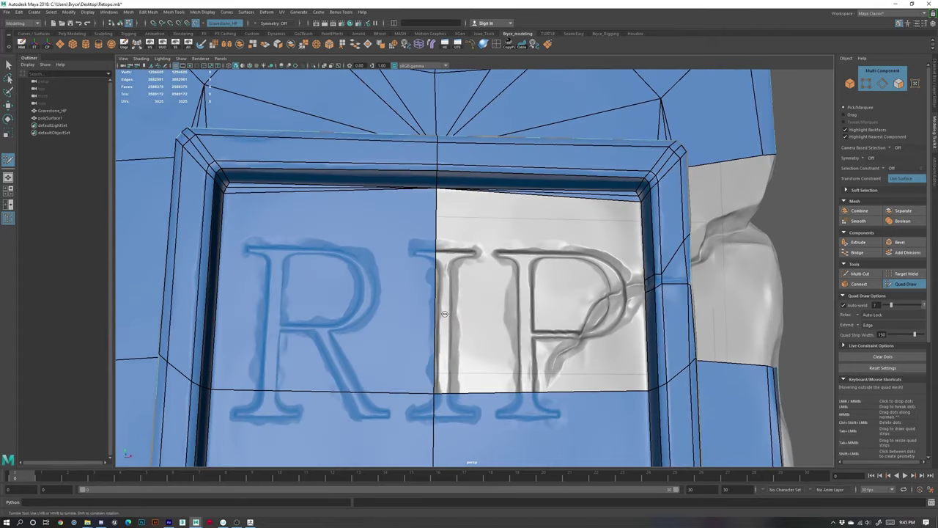
pyautogui.hotkey('ctrl', 'z')
# - Weld the panel's top centre vertex down onto the horizontal loop's centre vertex and merge the spare vertices at both upper inner frame corners
pyautogui.moveTo(439, 198); pyautogui.dragTo(435, 395)
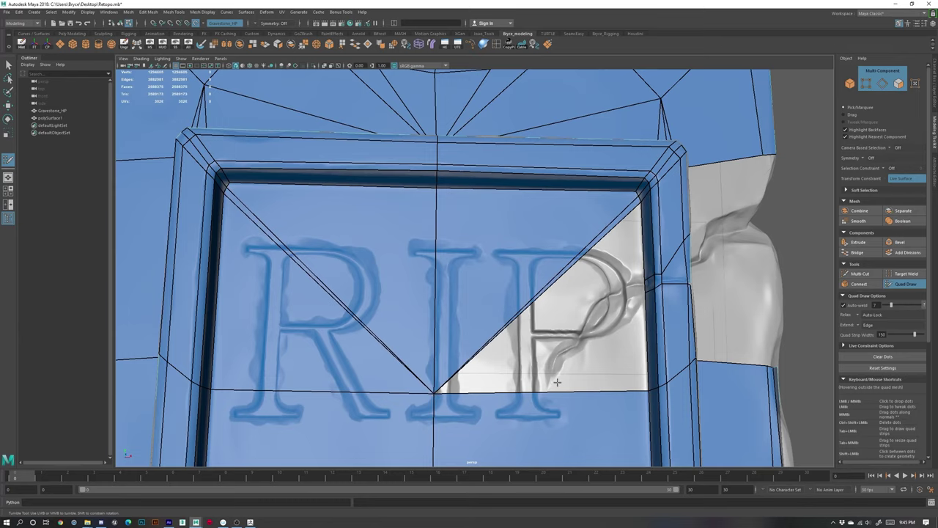
pyautogui.scroll(-5, 492, 364)
pyautogui.keyDown('alt'); pyautogui.moveTo(492, 364); pyautogui.dragTo(440, 356); pyautogui.keyUp('alt')
pyautogui.scroll(8, 440, 356)
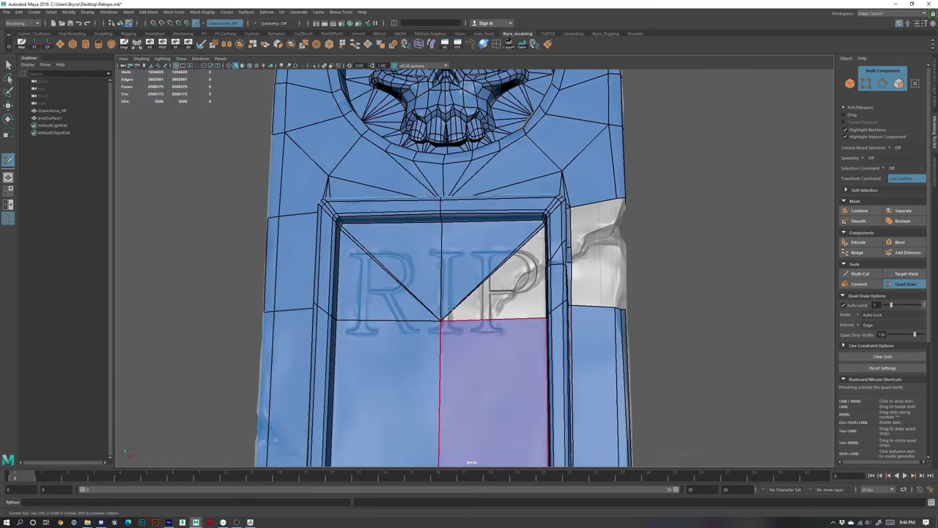
pyautogui.scroll(4, 620, 222)
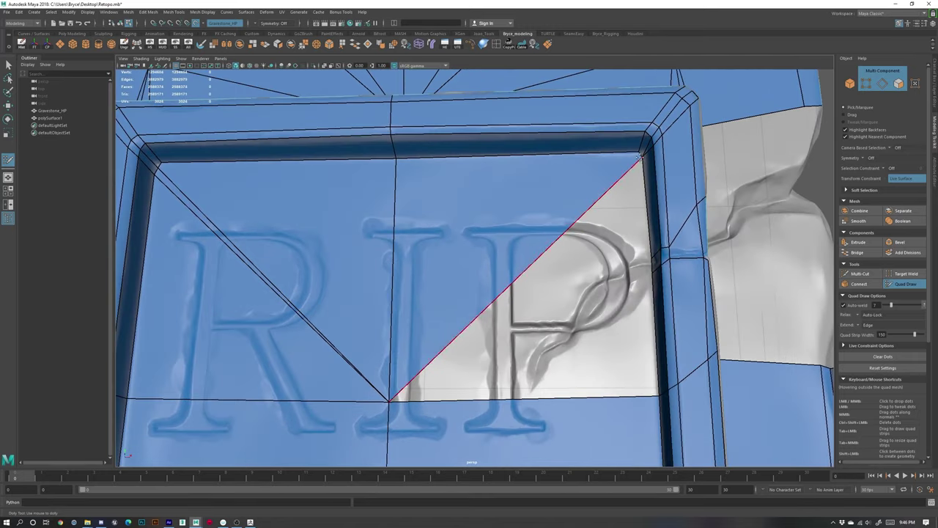
pyautogui.moveTo(637, 152); pyautogui.dragTo(665, 193)
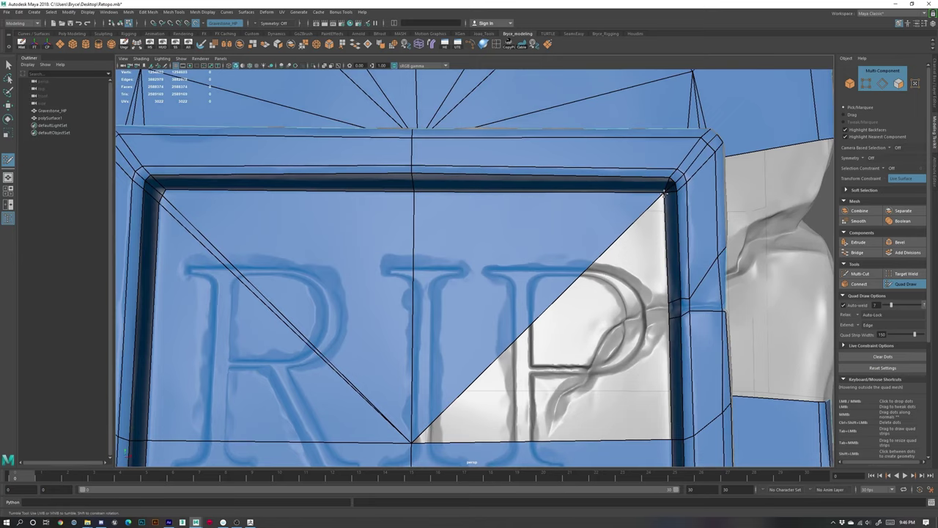
pyautogui.keyDown('alt'); pyautogui.moveTo(296, 225); pyautogui.dragTo(424, 201, button='middle'); pyautogui.keyUp('alt')
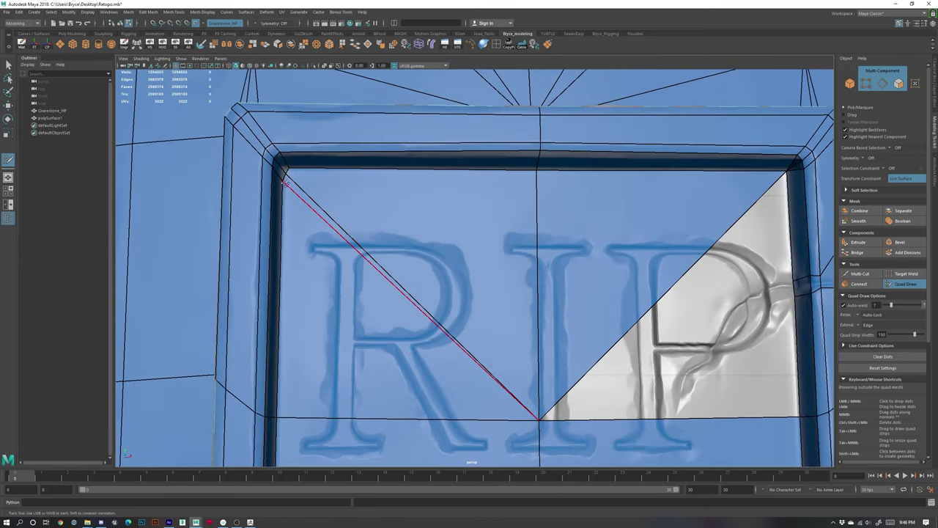
pyautogui.moveTo(292, 171)
pyautogui.mouseDown()
pyautogui.moveTo(288, 179)
pyautogui.moveTo(283, 167)
pyautogui.mouseUp()
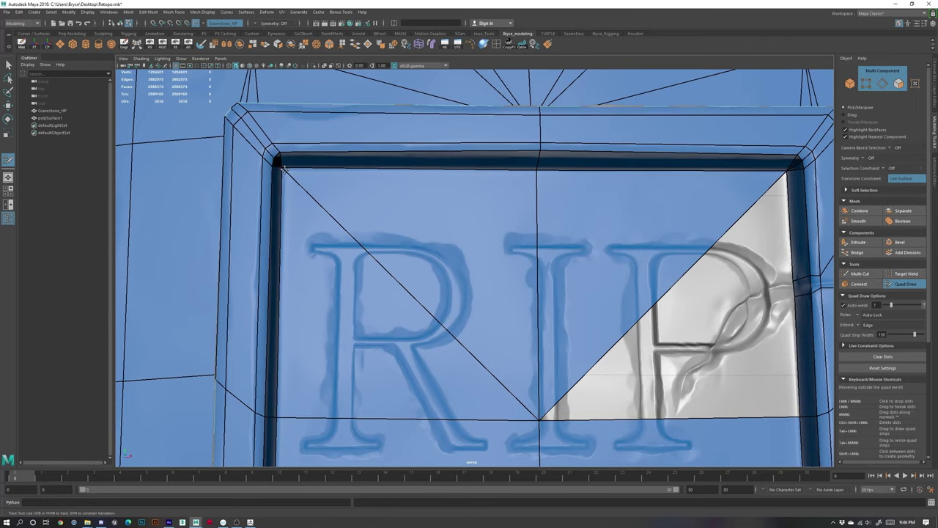
# - Delete the two triangles over the R and fill the opening with a single face
pyautogui.keyDown('alt'); pyautogui.moveTo(624, 328); pyautogui.dragTo(518, 389, button='right'); pyautogui.keyUp('alt')
pyautogui.keyDown('alt'); pyautogui.moveTo(517, 389); pyautogui.dragTo(440, 352); pyautogui.keyUp('alt')
pyautogui.keyDown('alt'); pyautogui.moveTo(439, 352); pyautogui.dragTo(506, 315, button='right'); pyautogui.keyUp('alt')
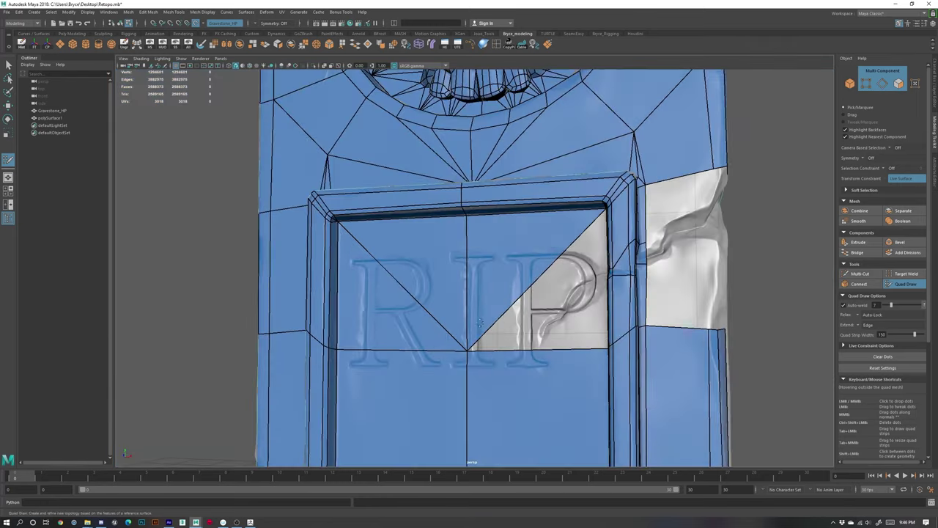
pyautogui.keyDown('ctrl'); pyautogui.keyDown('shift'); pyautogui.click(407, 255); pyautogui.keyUp('shift'); pyautogui.keyUp('ctrl')
pyautogui.keyDown('ctrl'); pyautogui.keyDown('shift'); pyautogui.click(388, 296); pyautogui.keyUp('shift'); pyautogui.keyUp('ctrl')
pyautogui.keyDown('shift'); pyautogui.click(397, 272); pyautogui.keyUp('shift')
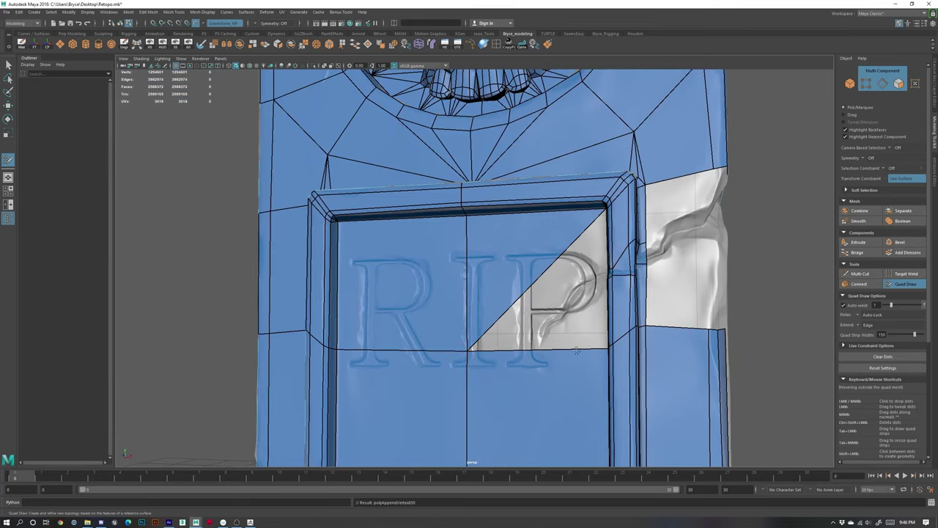
# - Move the upper loop's vertices on the frame's raised border down so the loop follows the crack's upper edge
pyautogui.moveTo(398, 273)
pyautogui.keyDown('alt'); pyautogui.mouseDown()
pyautogui.moveTo(378, 246)
pyautogui.moveTo(461, 256)
pyautogui.mouseUp(); pyautogui.keyUp('alt')
pyautogui.keyDown('alt'); pyautogui.moveTo(462, 256); pyautogui.dragTo(482, 230, button='right'); pyautogui.keyUp('alt')
pyautogui.keyDown('alt'); pyautogui.moveTo(482, 231); pyautogui.dragTo(474, 304, button='middle'); pyautogui.keyUp('alt')
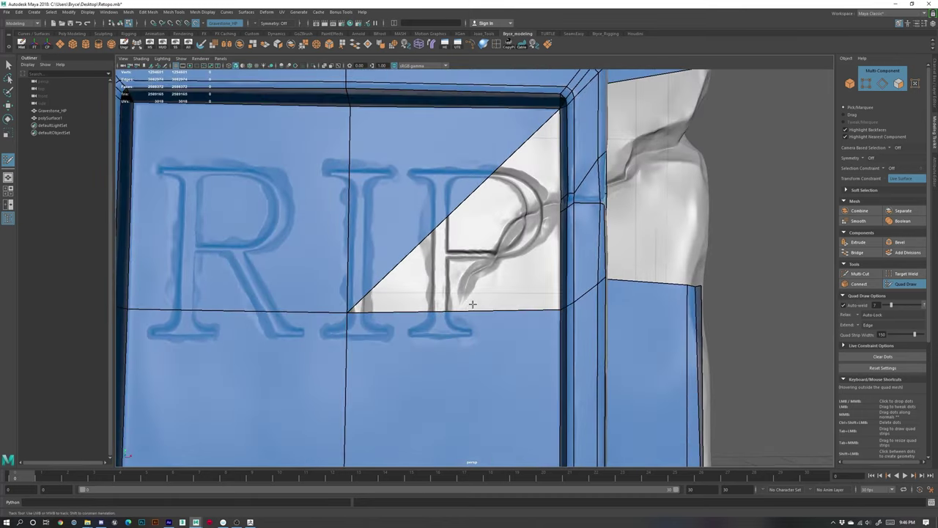
pyautogui.keyDown('alt'); pyautogui.moveTo(474, 304); pyautogui.dragTo(510, 282); pyautogui.keyUp('alt')
pyautogui.keyDown('alt'); pyautogui.moveTo(647, 173); pyautogui.dragTo(520, 240, button='middle'); pyautogui.keyUp('alt')
pyautogui.keyDown('alt'); pyautogui.moveTo(519, 240); pyautogui.dragTo(523, 300, button='right'); pyautogui.keyUp('alt')
pyautogui.keyDown('alt'); pyautogui.moveTo(557, 289); pyautogui.dragTo(507, 297); pyautogui.keyUp('alt')
pyautogui.moveTo(352, 246); pyautogui.dragTo(355, 286)
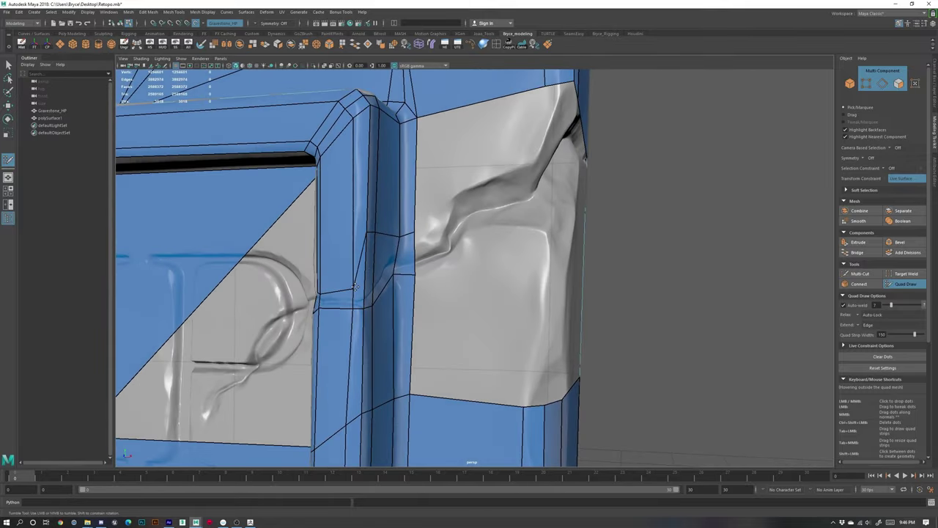
pyautogui.hotkey('ctrl', 'z')
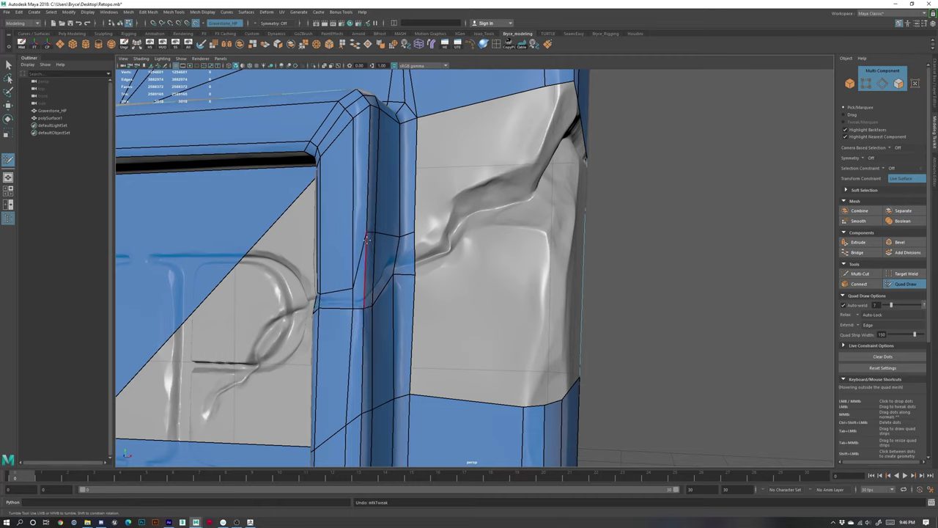
pyautogui.hotkey('ctrl', 'z')
pyautogui.moveTo(368, 233); pyautogui.dragTo(367, 286)
pyautogui.moveTo(382, 247)
pyautogui.keyDown('alt'); pyautogui.mouseDown()
pyautogui.moveTo(278, 225)
pyautogui.moveTo(272, 268)
pyautogui.mouseUp(); pyautogui.keyUp('alt')
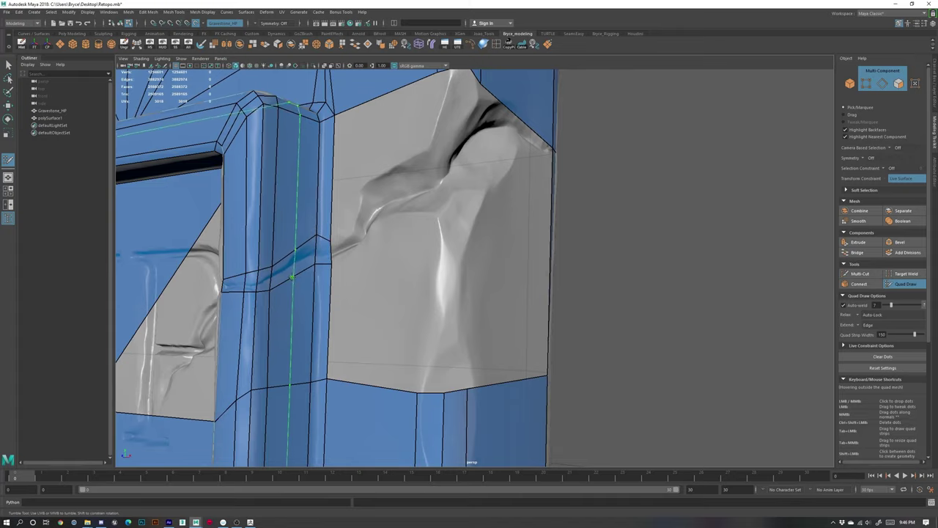
# - Insert a middle edge loop along the crack across the frame border and pull its vertices into the groove
pyautogui.scroll(5, 311, 297)
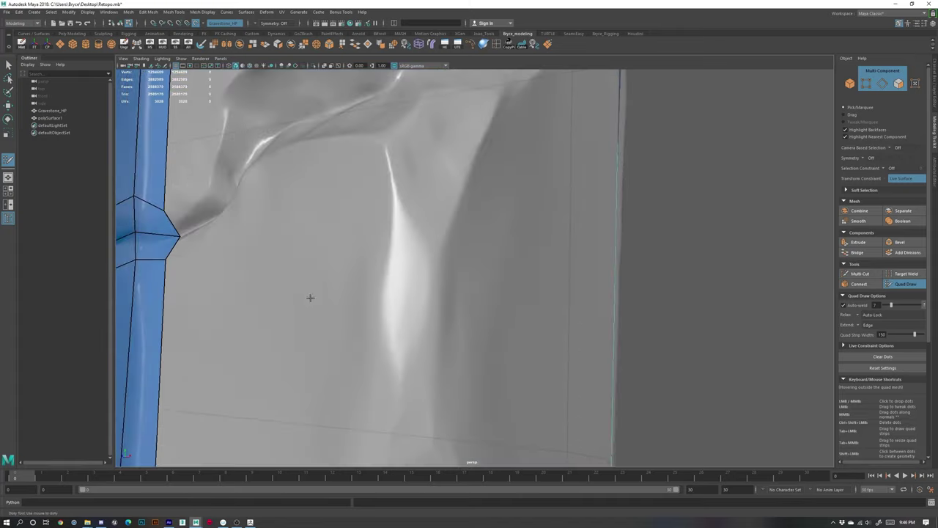
pyautogui.scroll(-2, 283, 274)
pyautogui.keyDown('alt'); pyautogui.moveTo(283, 274); pyautogui.dragTo(349, 276); pyautogui.keyUp('alt')
pyautogui.scroll(2, 324, 248)
pyautogui.moveTo(261, 236)
pyautogui.mouseDown()
pyautogui.moveTo(257, 246)
pyautogui.moveTo(291, 244)
pyautogui.mouseUp()
pyautogui.scroll(-6, 348, 255)
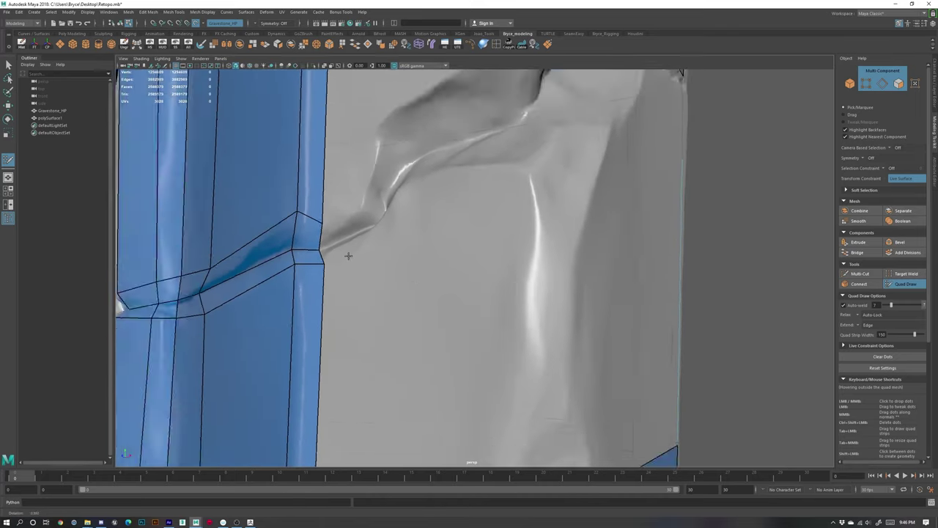
pyautogui.keyDown('alt'); pyautogui.moveTo(348, 256); pyautogui.dragTo(381, 262); pyautogui.keyUp('alt')
pyautogui.keyDown('alt'); pyautogui.moveTo(661, 293); pyautogui.dragTo(565, 278); pyautogui.keyUp('alt')
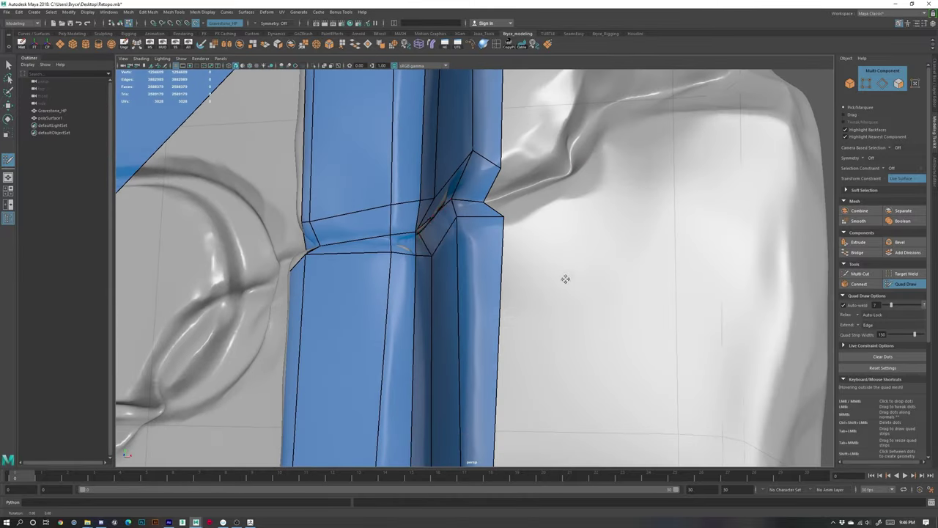
pyautogui.moveTo(417, 233)
pyautogui.mouseDown()
pyautogui.moveTo(358, 252)
pyautogui.moveTo(364, 242)
pyautogui.moveTo(338, 243)
pyautogui.moveTo(346, 219)
pyautogui.moveTo(321, 224)
pyautogui.mouseUp()
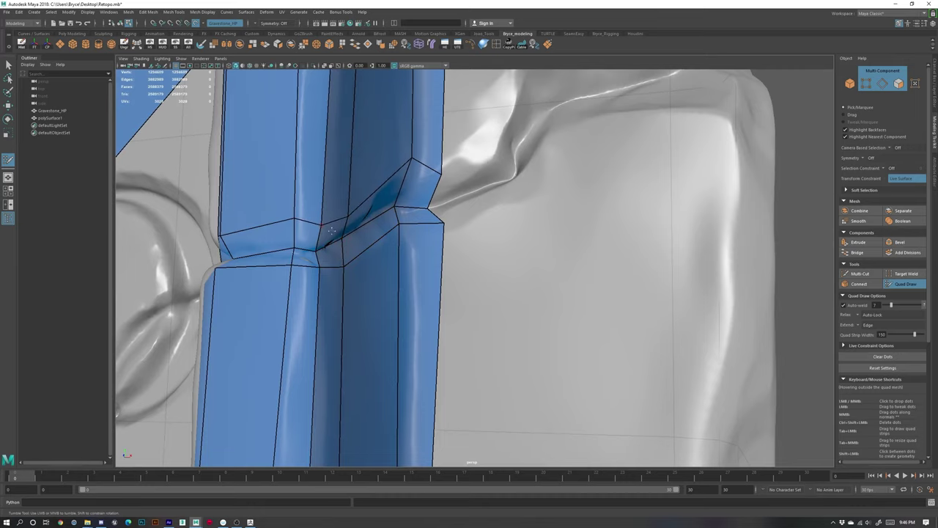
# - Fine-tune the crack loops' vertices on the frame border to match the sculpted groove's edges
pyautogui.scroll(-3, 496, 263)
pyautogui.moveTo(440, 249)
pyautogui.keyDown('alt'); pyautogui.mouseDown()
pyautogui.moveTo(539, 276)
pyautogui.moveTo(492, 255)
pyautogui.mouseUp(); pyautogui.keyUp('alt')
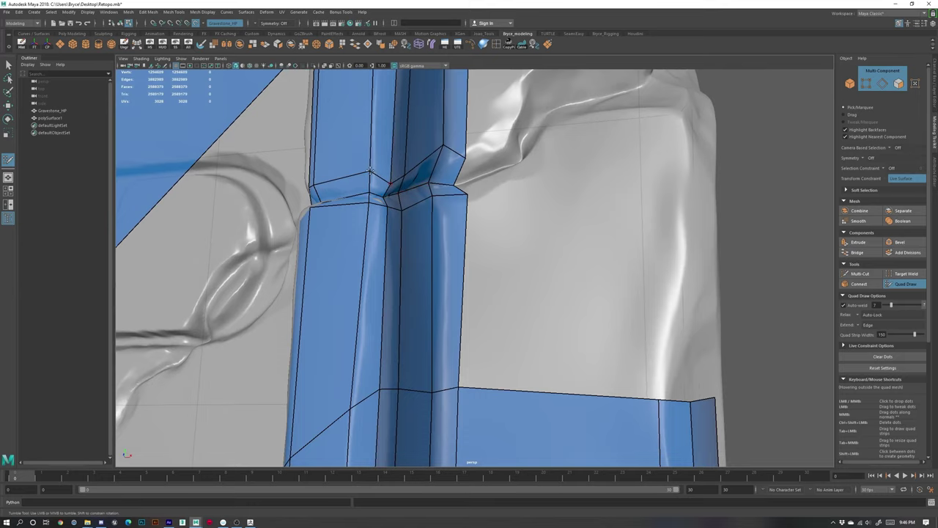
pyautogui.moveTo(370, 171); pyautogui.dragTo(369, 179)
pyautogui.moveTo(473, 208)
pyautogui.keyDown('alt'); pyautogui.mouseDown()
pyautogui.moveTo(500, 211)
pyautogui.moveTo(467, 209)
pyautogui.mouseUp(); pyautogui.keyUp('alt')
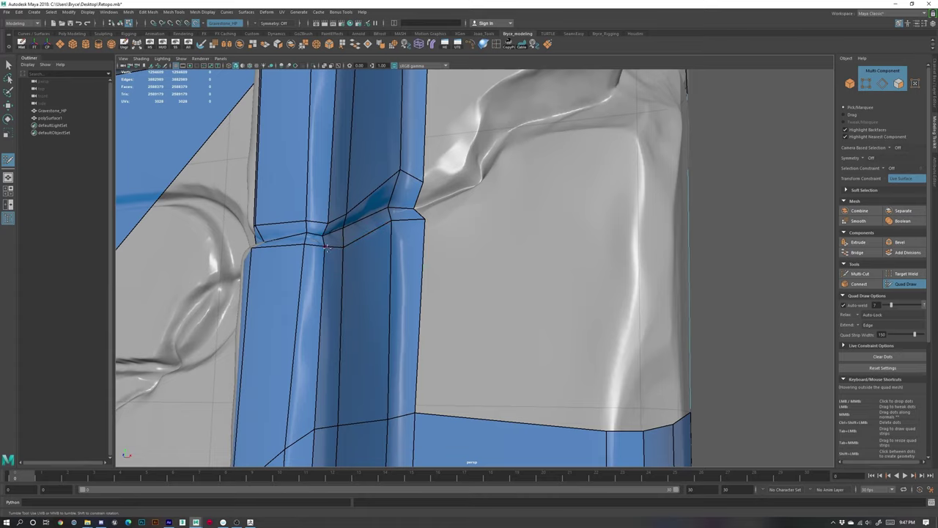
pyautogui.moveTo(326, 247)
pyautogui.mouseDown()
pyautogui.moveTo(301, 240)
pyautogui.moveTo(341, 246)
pyautogui.mouseUp()
pyautogui.keyDown('alt'); pyautogui.moveTo(421, 260); pyautogui.dragTo(456, 268); pyautogui.keyUp('alt')
pyautogui.moveTo(581, 291)
pyautogui.mouseDown()
pyautogui.moveTo(584, 281)
pyautogui.moveTo(577, 305)
pyautogui.mouseUp()
# - Place a vertex on the crack beside the P and fill the small faces joining it to the frame's crack loops
pyautogui.keyDown('alt'); pyautogui.moveTo(577, 305); pyautogui.dragTo(491, 295, button='right'); pyautogui.keyUp('alt')
pyautogui.moveTo(495, 280)
pyautogui.keyDown('alt'); pyautogui.mouseDown()
pyautogui.moveTo(484, 243)
pyautogui.moveTo(570, 255)
pyautogui.moveTo(576, 230)
pyautogui.mouseUp(); pyautogui.keyUp('alt')
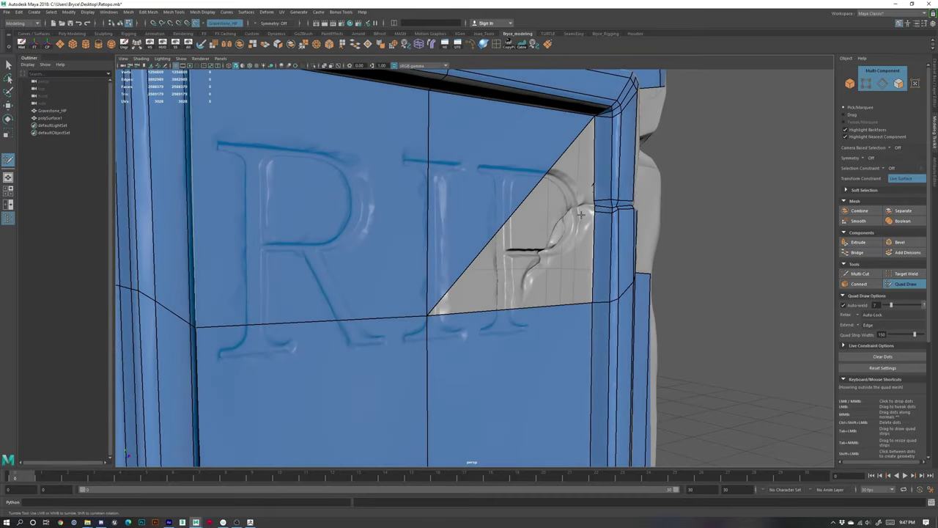
pyautogui.keyDown('alt'); pyautogui.moveTo(576, 201); pyautogui.dragTo(626, 268, button='right'); pyautogui.keyUp('alt')
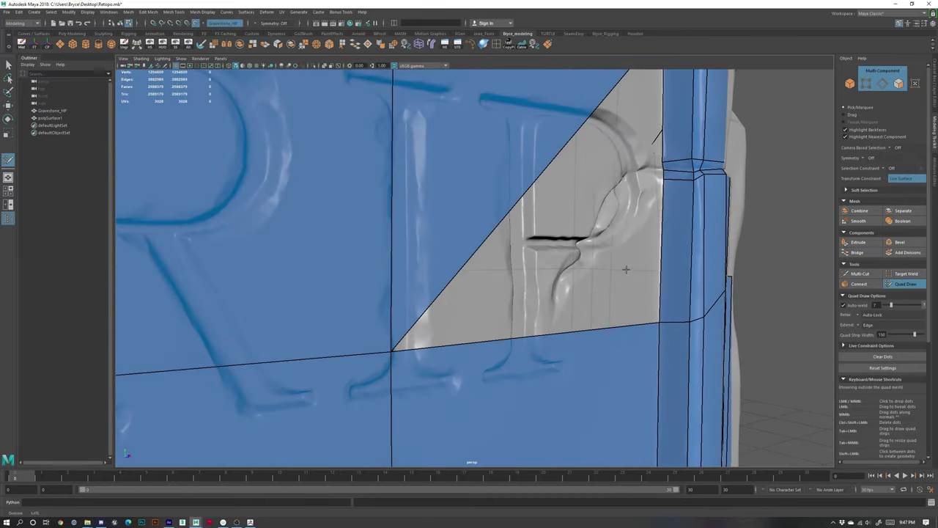
pyautogui.keyDown('alt'); pyautogui.moveTo(621, 224); pyautogui.dragTo(502, 264, button='middle'); pyautogui.keyUp('alt')
pyautogui.keyDown('alt'); pyautogui.moveTo(502, 264); pyautogui.dragTo(532, 224, button='right'); pyautogui.keyUp('alt')
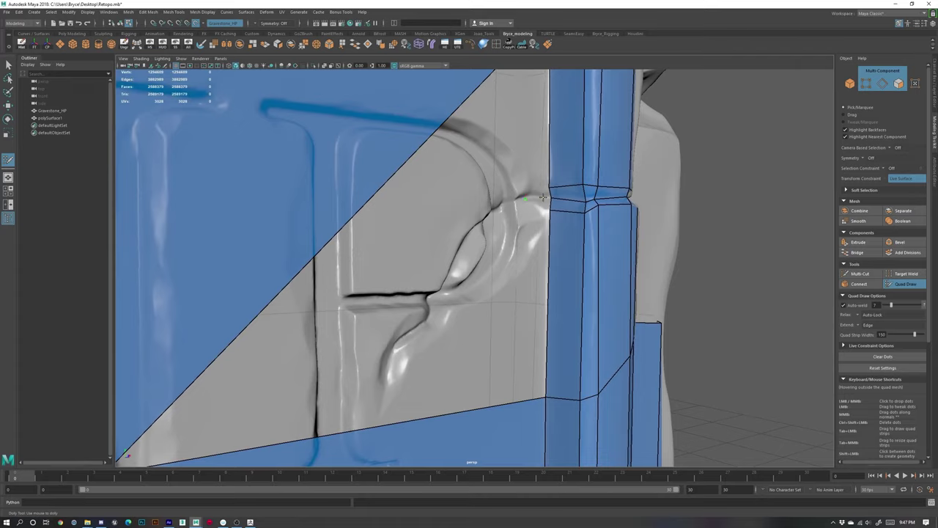
pyautogui.keyDown('shift'); pyautogui.click(543, 201); pyautogui.keyUp('shift')
pyautogui.keyDown('shift'); pyautogui.click(542, 204); pyautogui.keyUp('shift')
# - Fill the two remaining panel gaps around the P and weld the crack-tip vertex onto the frame's inner edge
pyautogui.keyDown('alt'); pyautogui.moveTo(529, 209); pyautogui.dragTo(500, 220, button='right'); pyautogui.keyUp('alt')
pyautogui.keyDown('alt'); pyautogui.moveTo(506, 224); pyautogui.dragTo(469, 244); pyautogui.keyUp('alt')
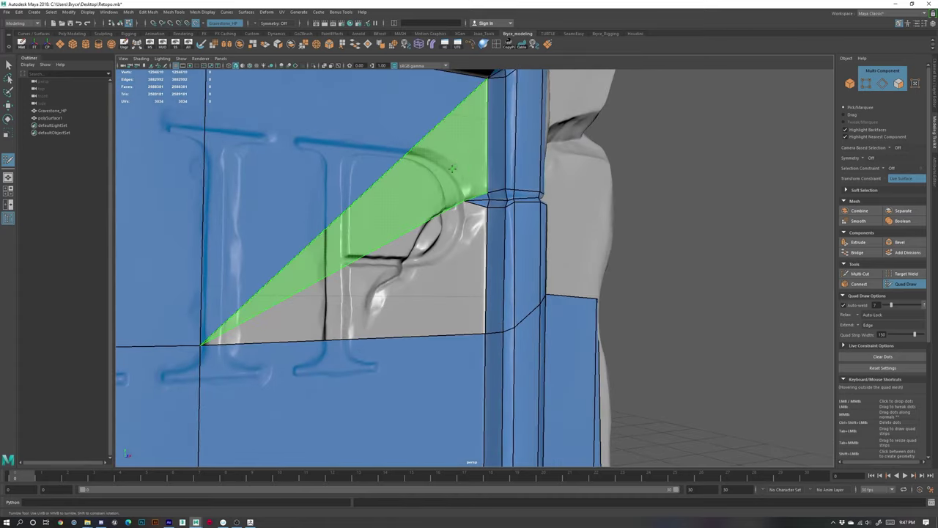
pyautogui.keyDown('shift'); pyautogui.click(405, 272); pyautogui.keyUp('shift')
pyautogui.keyDown('shift'); pyautogui.click(438, 180); pyautogui.keyUp('shift')
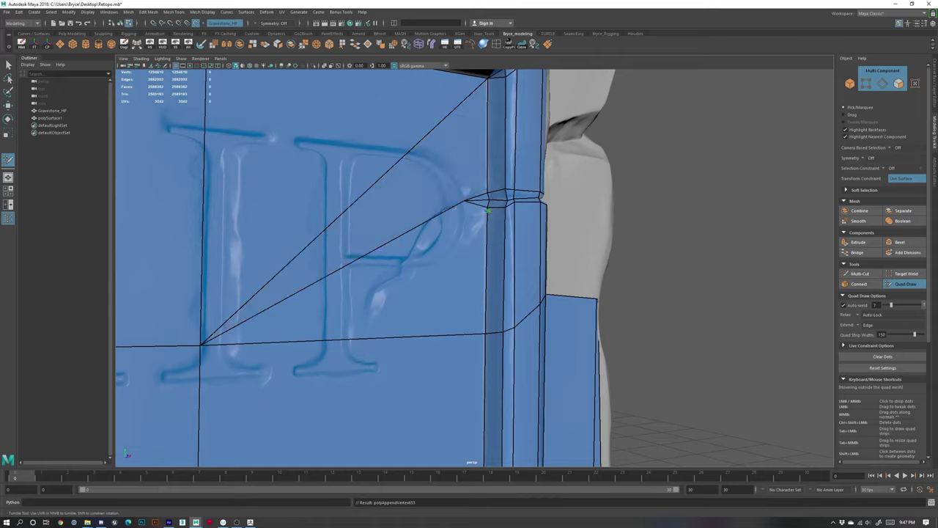
pyautogui.moveTo(464, 200)
pyautogui.mouseDown()
pyautogui.moveTo(474, 211)
pyautogui.moveTo(489, 199)
pyautogui.mouseUp()
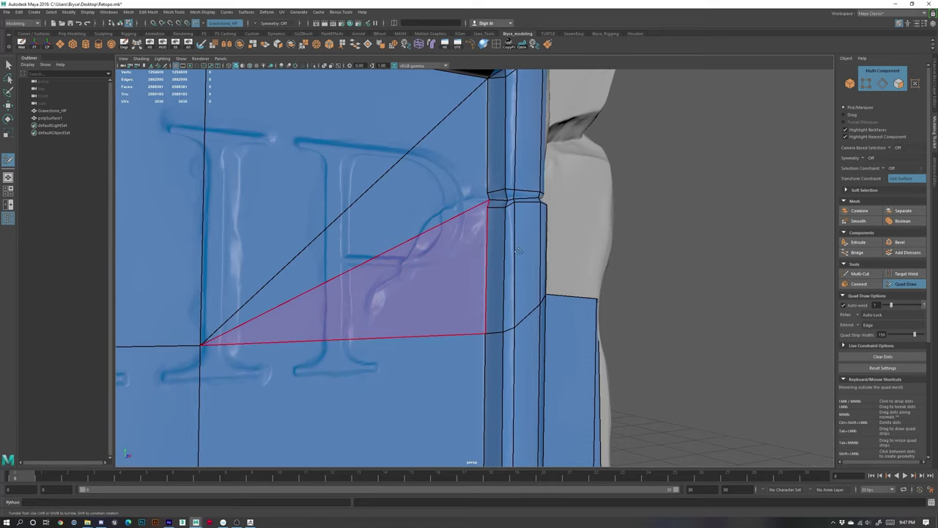
# - Undo the last weld and merge the crack-tip vertices into a single point on the frame's inner edge
pyautogui.hotkey('ctrl', 'z')
pyautogui.scroll(4, 513, 158)
pyautogui.keyDown('alt'); pyautogui.moveTo(512, 157); pyautogui.dragTo(493, 209, button='middle'); pyautogui.keyUp('alt')
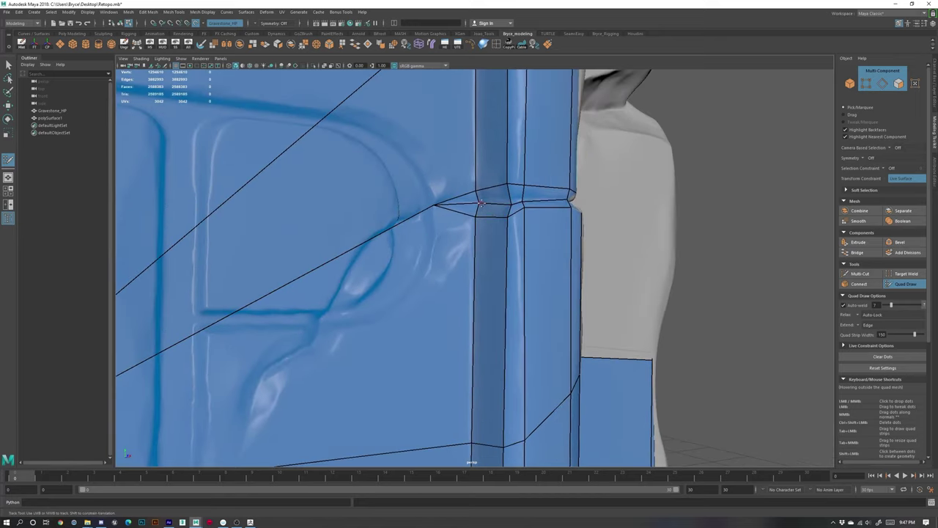
pyautogui.moveTo(478, 203)
pyautogui.mouseDown()
pyautogui.moveTo(478, 191)
pyautogui.moveTo(475, 216)
pyautogui.moveTo(476, 198)
pyautogui.mouseUp()
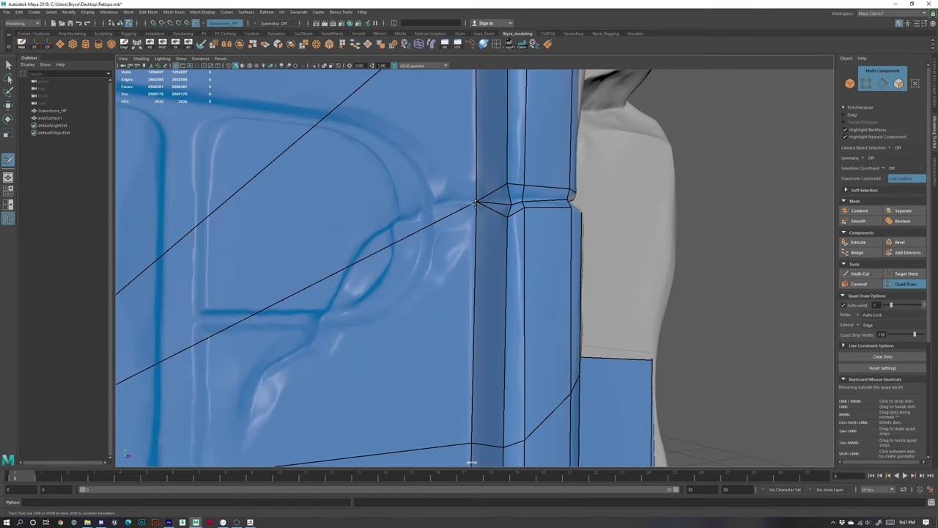
# - Place vertices on the crack just outside the frame's outer edge and fill the first quad along its lower side
pyautogui.scroll(-8, 517, 269)
pyautogui.keyDown('alt'); pyautogui.moveTo(518, 269); pyautogui.dragTo(492, 330); pyautogui.keyUp('alt')
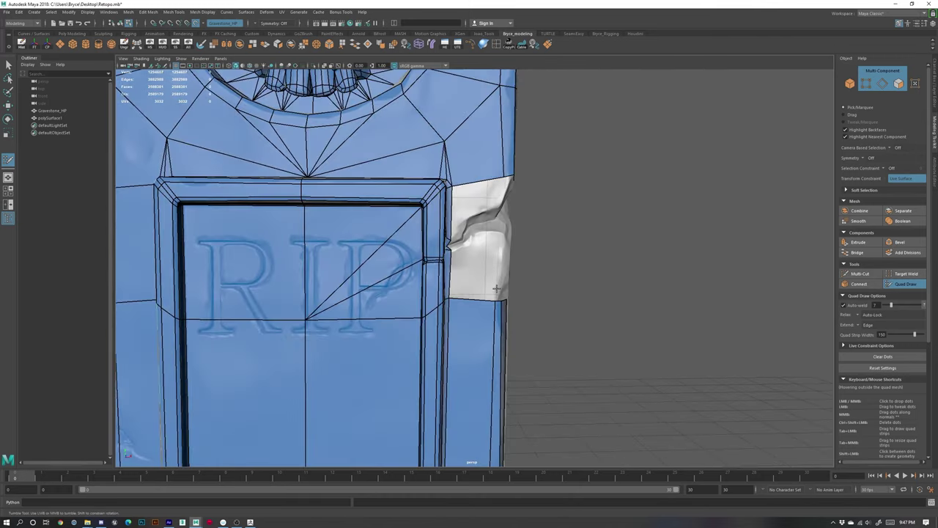
pyautogui.keyDown('alt'); pyautogui.moveTo(492, 340); pyautogui.dragTo(538, 278, button='middle'); pyautogui.keyUp('alt')
pyautogui.keyDown('alt'); pyautogui.moveTo(538, 279); pyautogui.dragTo(519, 282); pyautogui.keyUp('alt')
pyautogui.scroll(5, 506, 263)
pyautogui.keyDown('alt'); pyautogui.moveTo(483, 209); pyautogui.dragTo(470, 269, button='middle'); pyautogui.keyUp('alt')
pyautogui.scroll(2, 470, 268)
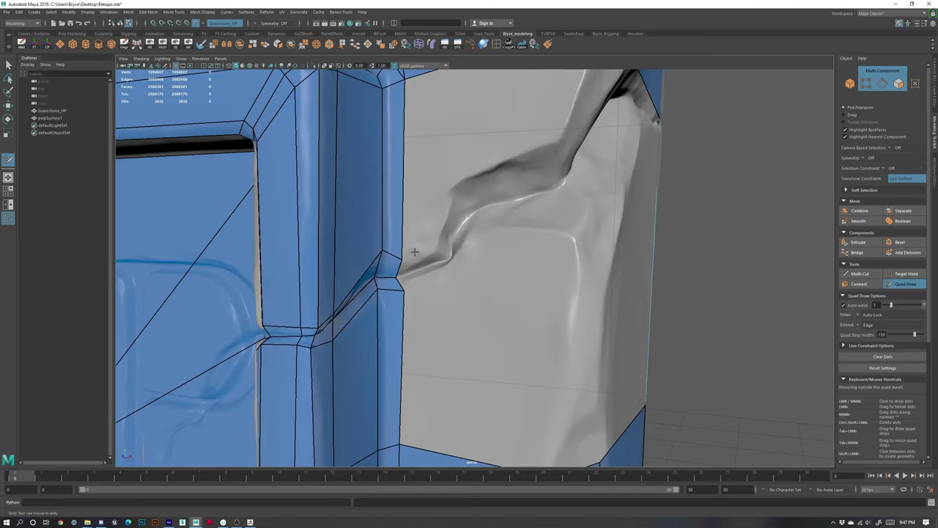
pyautogui.keyDown('alt'); pyautogui.moveTo(414, 251); pyautogui.dragTo(413, 248); pyautogui.keyUp('alt')
pyautogui.scroll(-1, 449, 272)
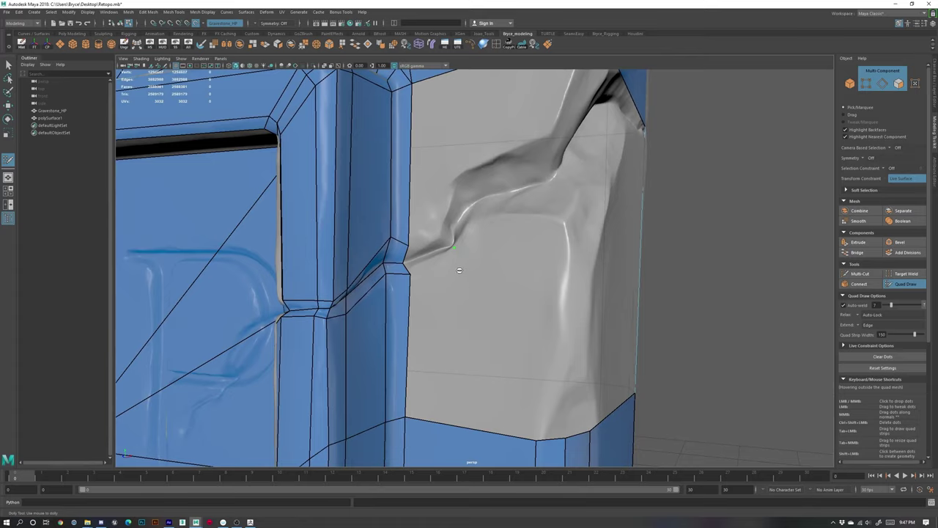
pyautogui.hotkey('ctrl', 'z')
pyautogui.click(406, 276)
pyautogui.hotkey('ctrl', 'z')
pyautogui.keyDown('alt'); pyautogui.moveTo(444, 251); pyautogui.dragTo(473, 263); pyautogui.keyUp('alt')
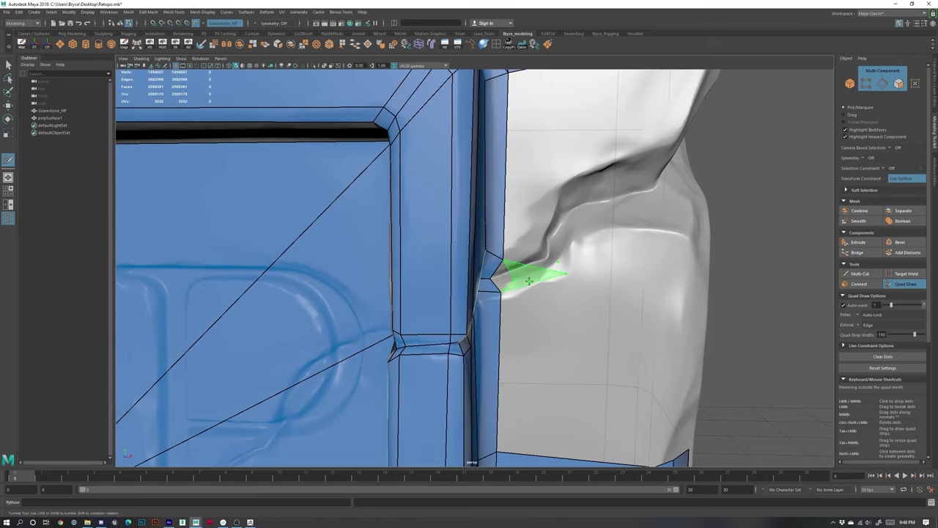
pyautogui.keyDown('shift'); pyautogui.click(519, 282); pyautogui.keyUp('shift')
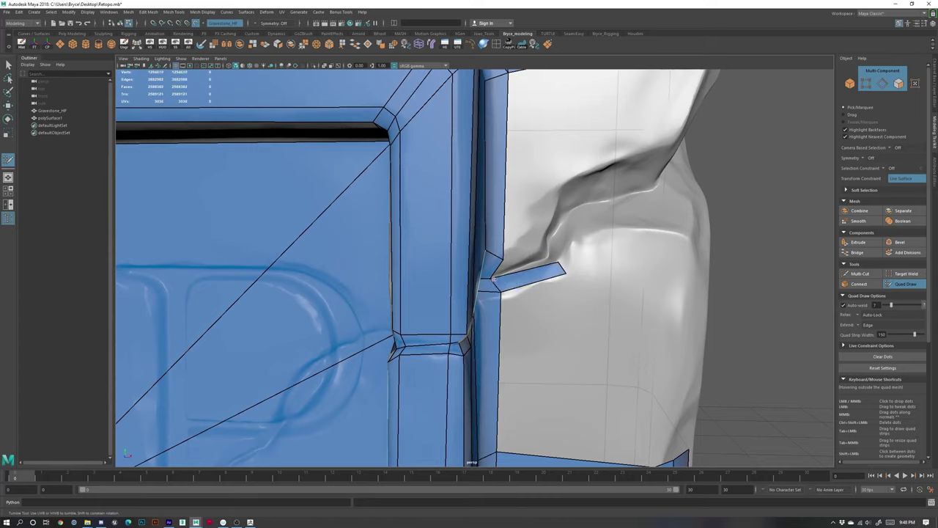
# - Adjust the new quad's end vertex, fill the quad above it, and extend the lower strip around the crack's bend
pyautogui.moveTo(560, 263)
pyautogui.mouseDown()
pyautogui.moveTo(500, 239)
pyautogui.moveTo(552, 262)
pyautogui.mouseUp()
pyautogui.keyDown('shift'); pyautogui.click(496, 249); pyautogui.keyUp('shift')
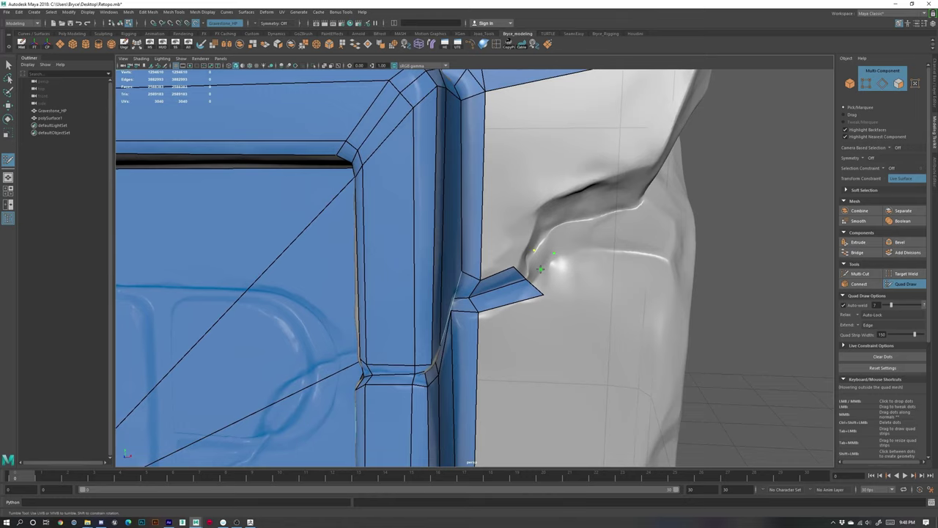
pyautogui.keyDown('shift'); pyautogui.click(545, 269); pyautogui.keyUp('shift')
pyautogui.moveTo(555, 254); pyautogui.dragTo(525, 237)
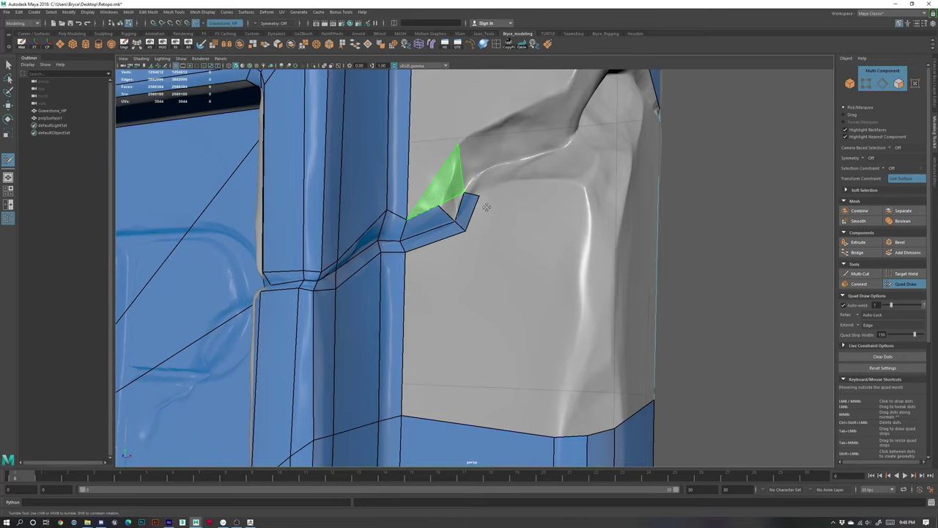
# - Place vertices along the upper rim of the broken side, then fill the rim strip and the face joining it to the frame corner
pyautogui.keyDown('alt'); pyautogui.moveTo(486, 208); pyautogui.dragTo(520, 239, button='right'); pyautogui.keyUp('alt')
pyautogui.keyDown('alt'); pyautogui.moveTo(520, 239); pyautogui.dragTo(670, 220); pyautogui.keyUp('alt')
pyautogui.keyDown('alt'); pyautogui.moveTo(678, 217); pyautogui.dragTo(667, 178, button='right'); pyautogui.keyUp('alt')
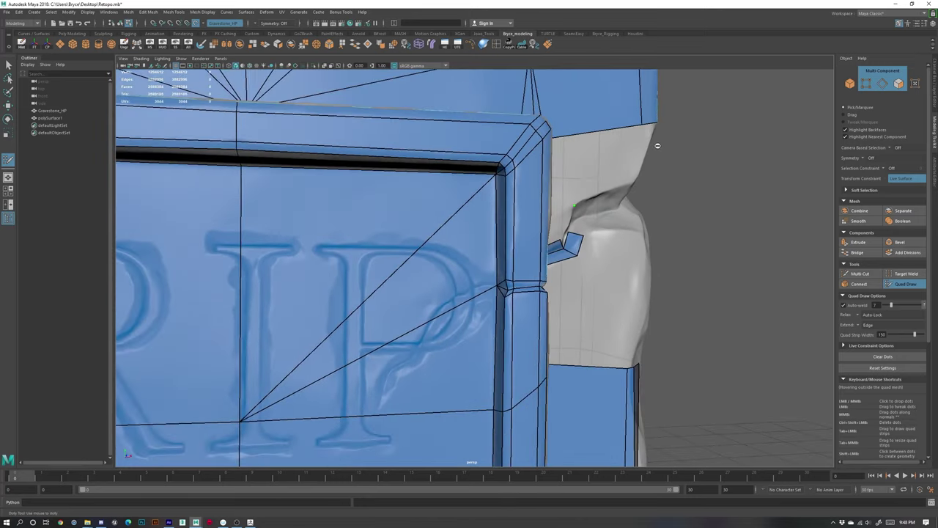
pyautogui.keyDown('alt'); pyautogui.moveTo(656, 247); pyautogui.dragTo(599, 214, button='middle'); pyautogui.keyUp('alt')
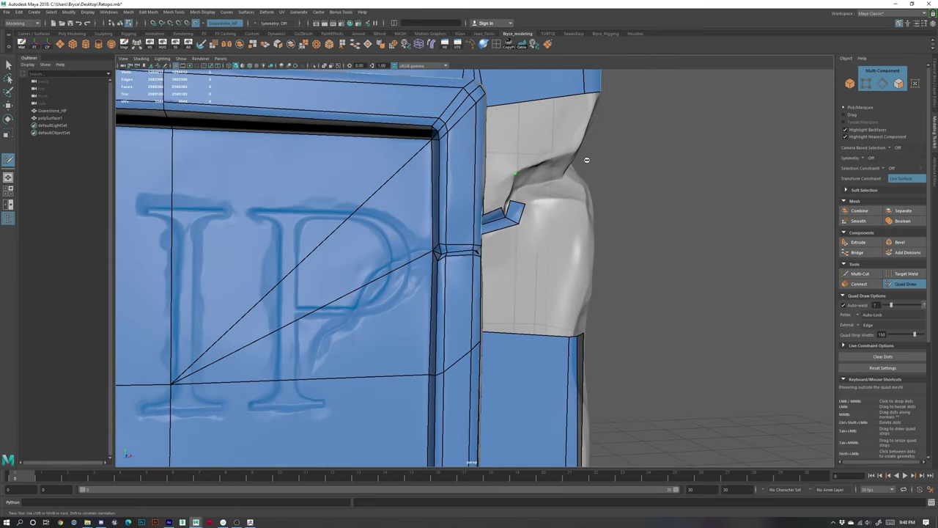
pyautogui.keyDown('alt'); pyautogui.moveTo(586, 159); pyautogui.dragTo(565, 242, button='middle'); pyautogui.keyUp('alt')
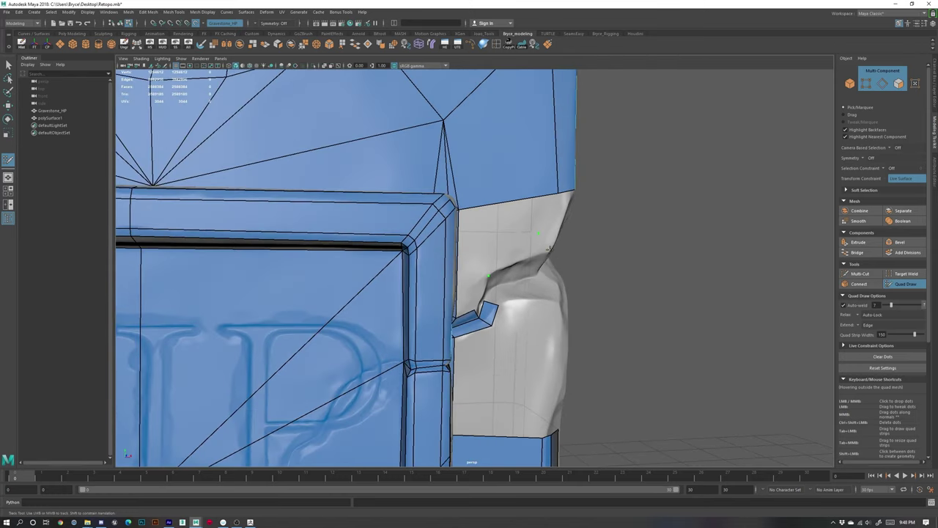
pyautogui.click(549, 250)
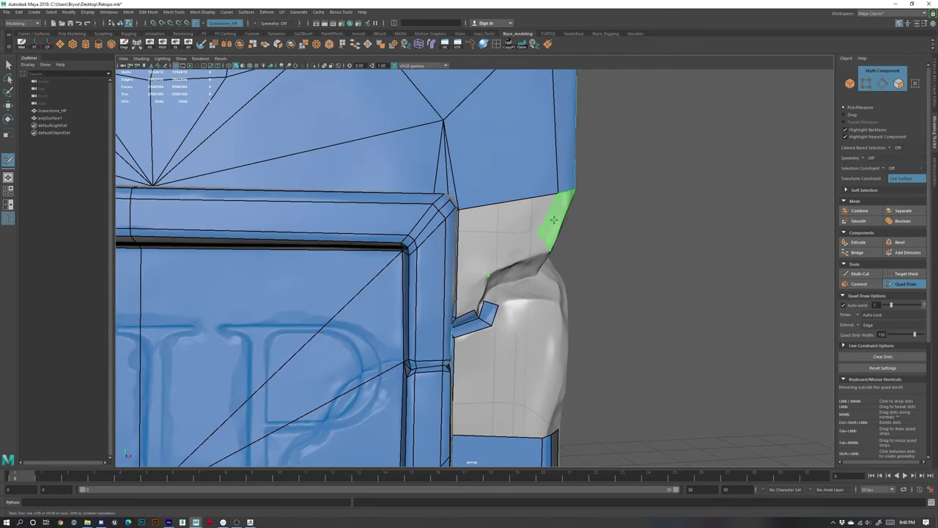
pyautogui.click(484, 253)
pyautogui.keyDown('shift'); pyautogui.click(510, 258); pyautogui.keyUp('shift')
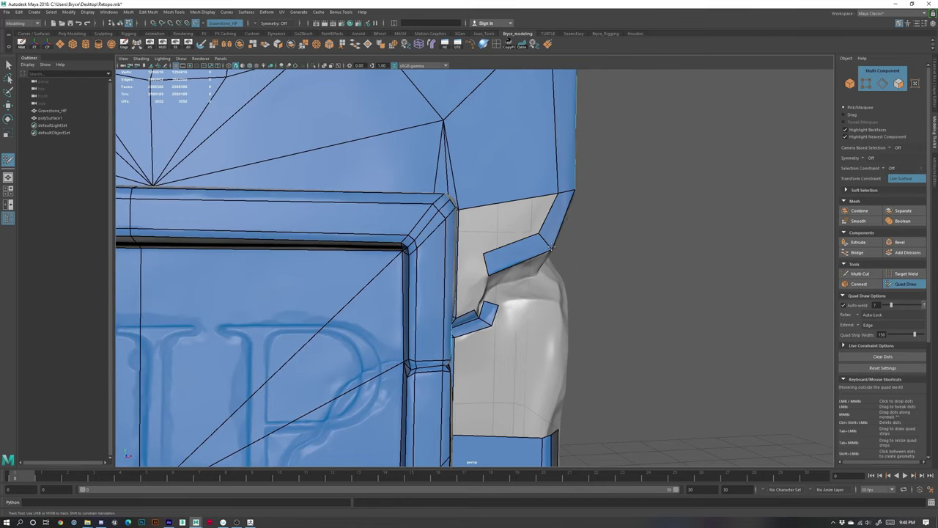
pyautogui.keyDown('shift'); pyautogui.click(514, 234); pyautogui.keyUp('shift')
pyautogui.keyDown('alt'); pyautogui.moveTo(484, 285); pyautogui.dragTo(440, 283); pyautogui.keyUp('alt')
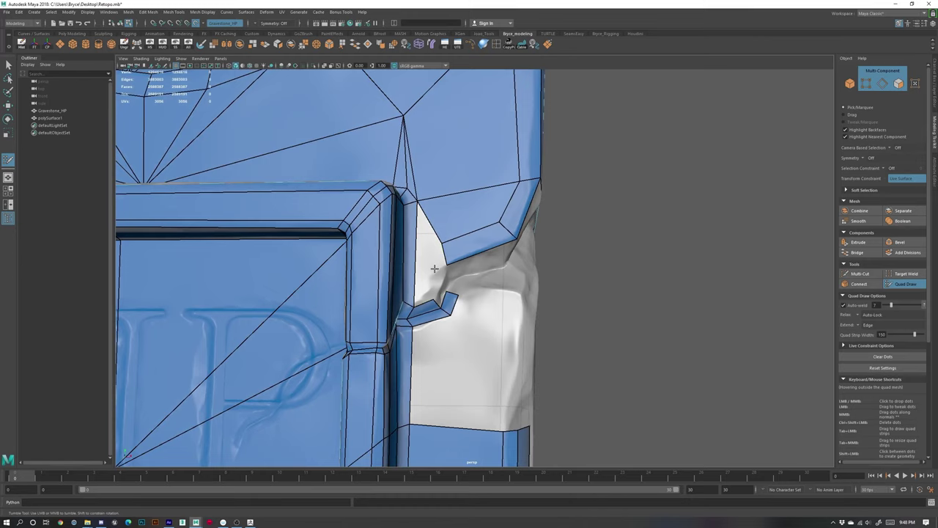
pyautogui.keyDown('alt'); pyautogui.moveTo(436, 300); pyautogui.dragTo(416, 260); pyautogui.keyUp('alt')
pyautogui.keyDown('shift'); pyautogui.click(410, 285); pyautogui.keyUp('shift')
pyautogui.keyDown('alt'); pyautogui.moveTo(433, 293); pyautogui.dragTo(498, 315, button='right'); pyautogui.keyUp('alt')
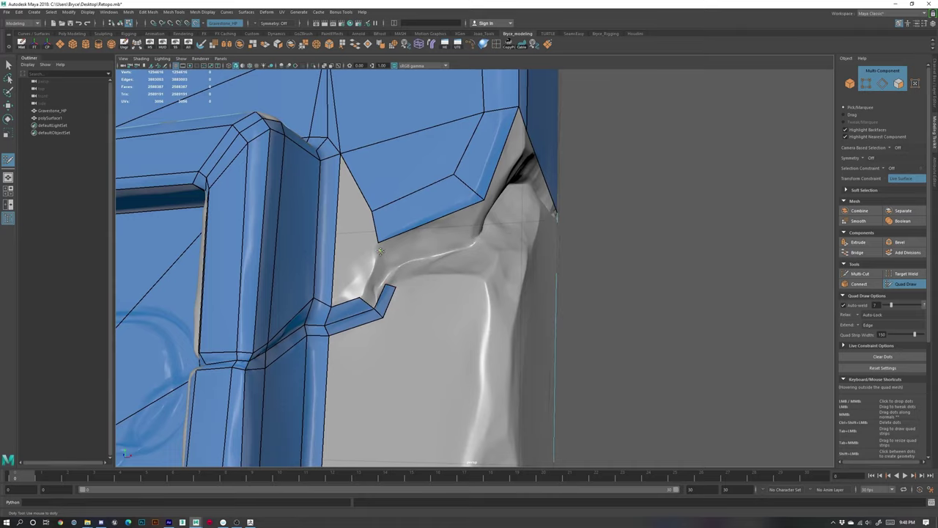
pyautogui.keyDown('shift'); pyautogui.click(372, 292); pyautogui.keyUp('shift')
pyautogui.keyDown('shift'); pyautogui.click(372, 294); pyautogui.keyUp('shift')
pyautogui.hotkey('ctrl', 'z')
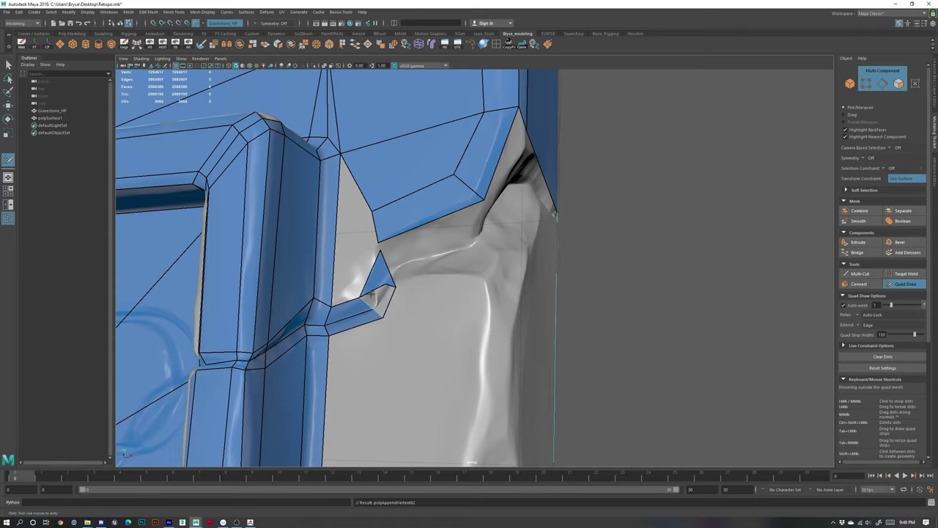
pyautogui.hotkey('ctrl', 'z')
pyautogui.hotkey('ctrl', 'z')
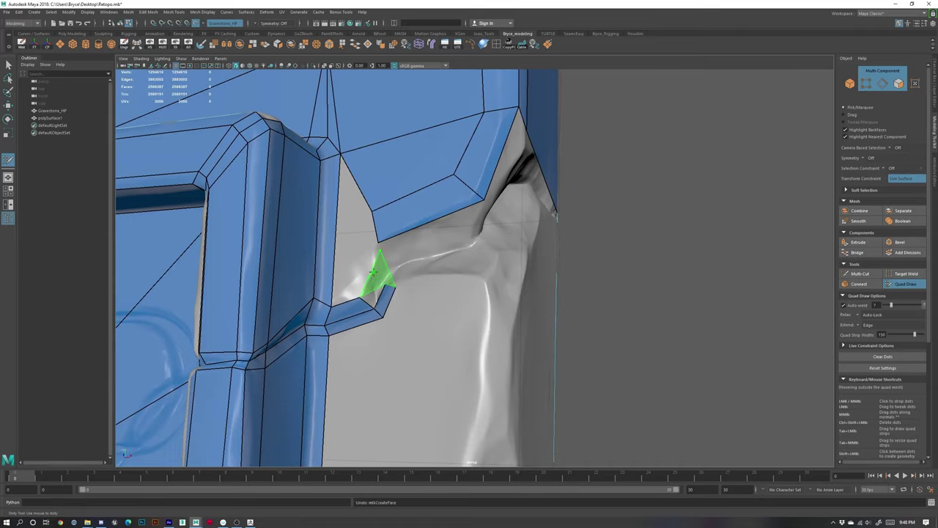
# - Fill a quad up the crack's bend, weld its vertices to the crack strip and rim corner, and close the gap toward the frame
pyautogui.click(371, 278)
pyautogui.click(389, 283)
pyautogui.keyDown('shift'); pyautogui.click(379, 267); pyautogui.keyUp('shift')
pyautogui.moveTo(373, 279); pyautogui.dragTo(362, 300)
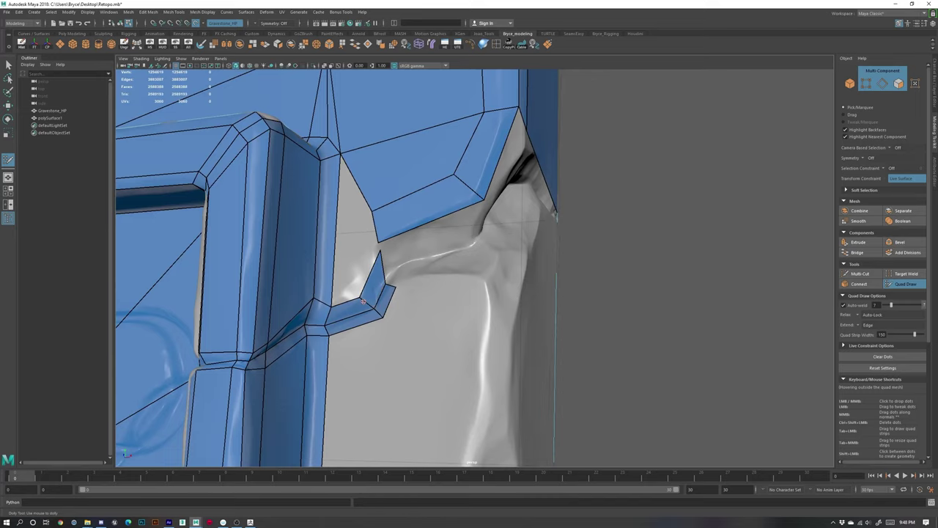
pyautogui.moveTo(380, 253)
pyautogui.mouseDown()
pyautogui.moveTo(382, 274)
pyautogui.moveTo(378, 243)
pyautogui.mouseUp()
pyautogui.keyDown('shift'); pyautogui.click(354, 224); pyautogui.keyUp('shift')
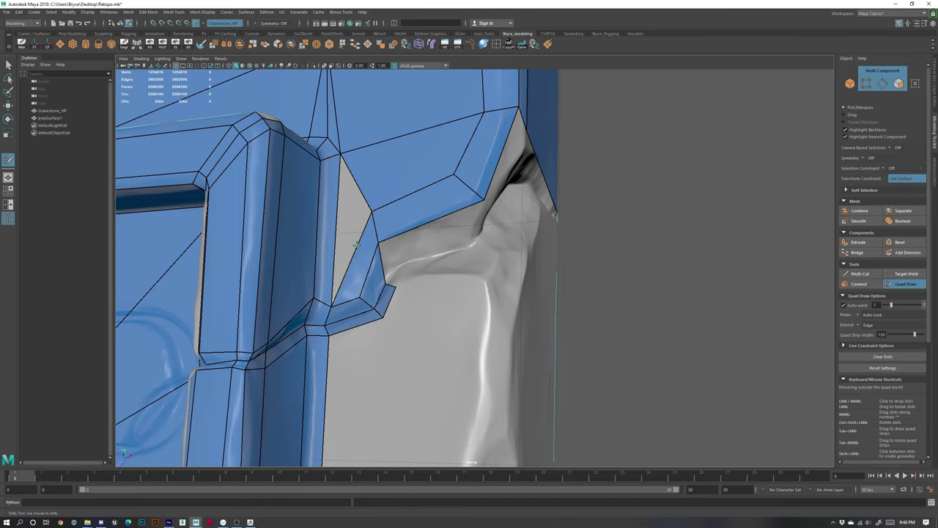
# - Place vertices along the crease under the broken rim and fill the quad forming the ledge's underside
pyautogui.keyDown('alt'); pyautogui.moveTo(503, 350); pyautogui.dragTo(252, 222, button='right'); pyautogui.keyUp('alt')
pyautogui.moveTo(438, 297)
pyautogui.keyDown('alt'); pyautogui.mouseDown()
pyautogui.moveTo(470, 325)
pyautogui.moveTo(448, 290)
pyautogui.mouseUp(); pyautogui.keyUp('alt')
pyautogui.scroll(6, 446, 290)
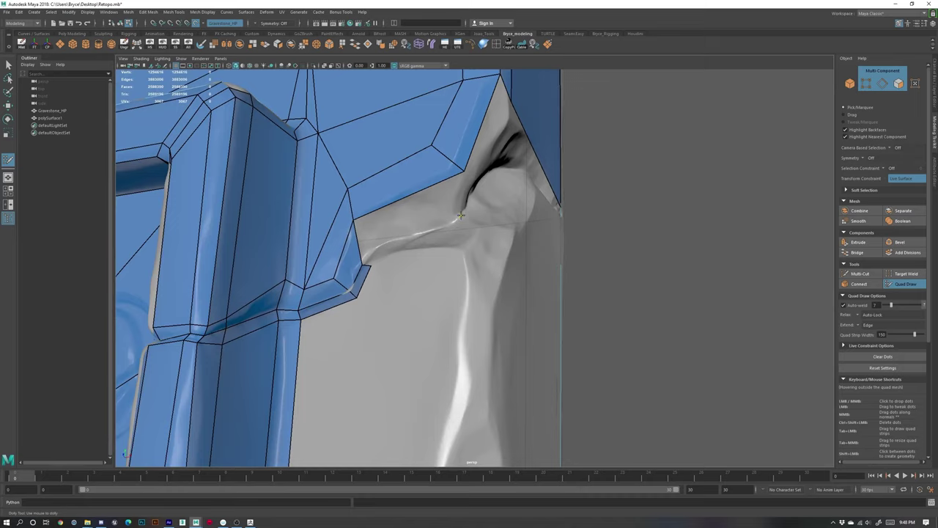
pyautogui.click(461, 215)
pyautogui.keyDown('shift'); pyautogui.click(425, 206); pyautogui.keyUp('shift')
pyautogui.keyDown('shift'); pyautogui.click(413, 218); pyautogui.keyUp('shift')
pyautogui.moveTo(384, 242); pyautogui.dragTo(425, 288)
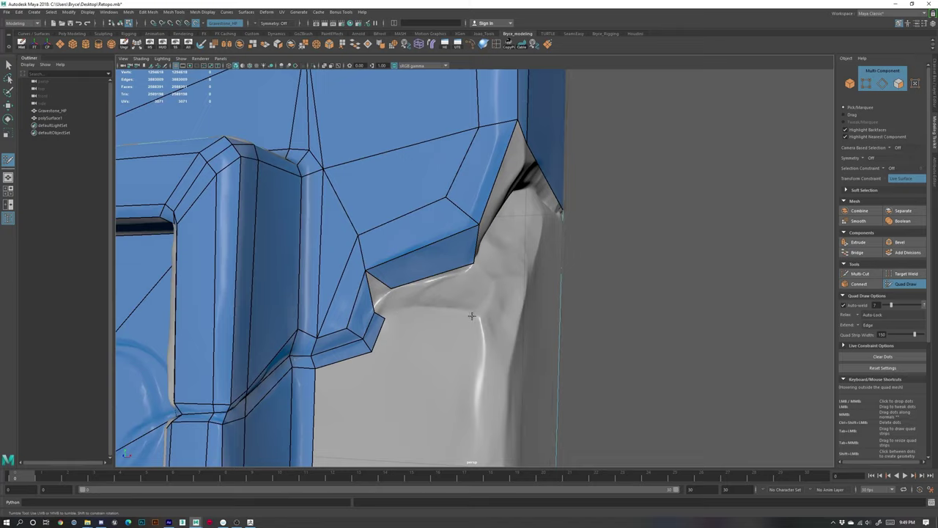
# - Extend the crack's lower strip outward with a quad and fill the face between it and the ledge crease
pyautogui.keyDown('shift'); pyautogui.click(424, 347); pyautogui.keyUp('shift')
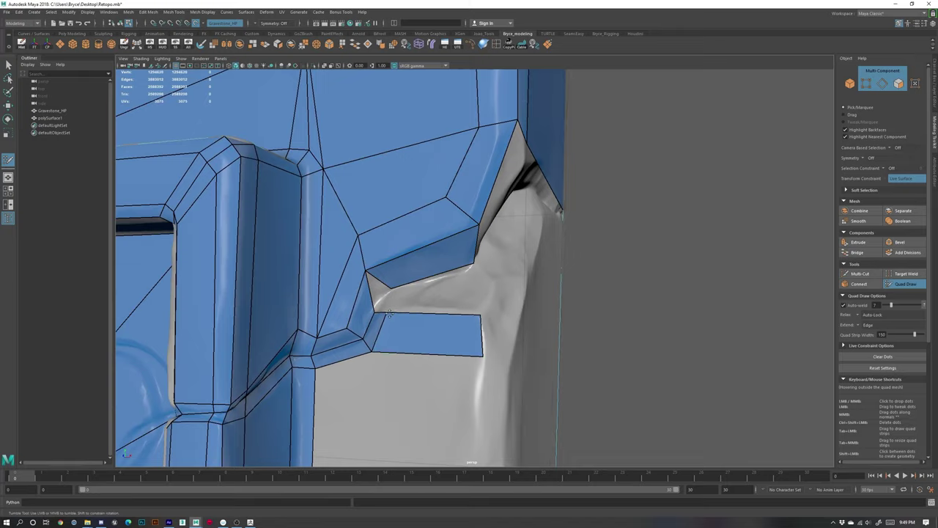
pyautogui.keyDown('alt'); pyautogui.moveTo(462, 320); pyautogui.dragTo(511, 322); pyautogui.keyUp('alt')
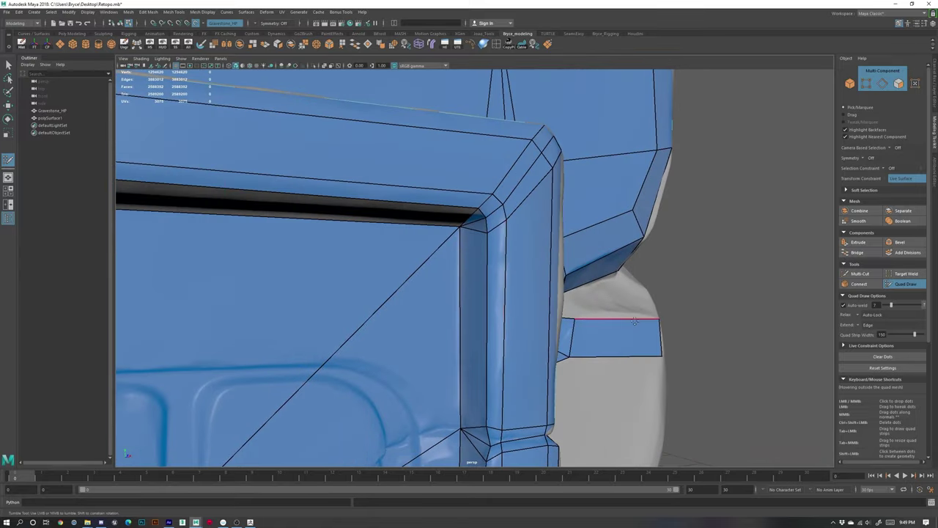
pyautogui.keyDown('alt'); pyautogui.moveTo(660, 324); pyautogui.dragTo(573, 283, button='middle'); pyautogui.keyUp('alt')
pyautogui.moveTo(571, 271); pyautogui.dragTo(548, 283)
pyautogui.keyDown('shift'); pyautogui.click(448, 281); pyautogui.keyUp('shift')
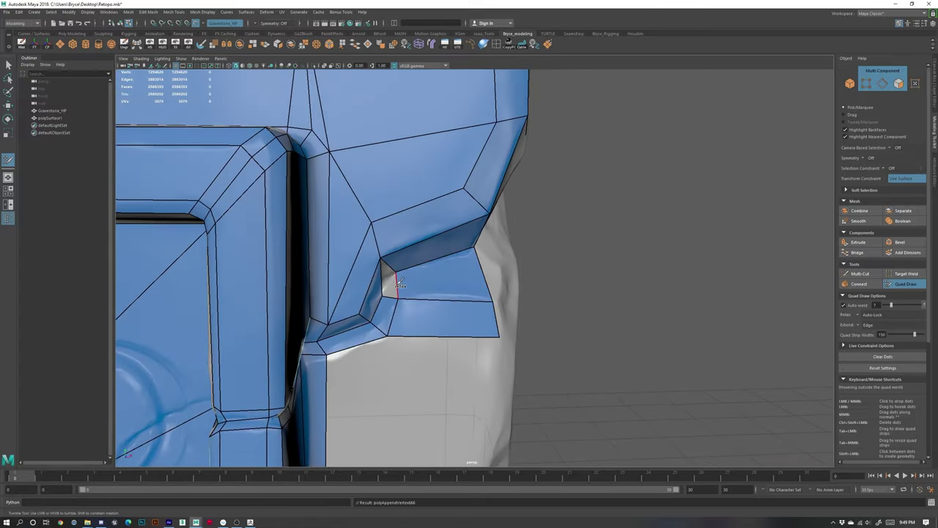
# - Delete the large face under the ledge, close the small gap at the crack bend, and refill the area with a quad and a triangle
pyautogui.keyDown('ctrl'); pyautogui.keyDown('shift'); pyautogui.click(415, 288); pyautogui.keyUp('shift'); pyautogui.keyUp('ctrl')
pyautogui.moveTo(406, 277)
pyautogui.keyDown('alt'); pyautogui.mouseDown()
pyautogui.moveTo(412, 295)
pyautogui.moveTo(351, 282)
pyautogui.moveTo(361, 269)
pyautogui.moveTo(357, 255)
pyautogui.moveTo(382, 279)
pyautogui.moveTo(373, 297)
pyautogui.moveTo(392, 303)
pyautogui.moveTo(357, 316)
pyautogui.moveTo(394, 314)
pyautogui.mouseUp(); pyautogui.keyUp('alt')
pyautogui.keyDown('shift'); pyautogui.click(355, 267); pyautogui.keyUp('shift')
pyautogui.keyDown('shift'); pyautogui.click(376, 284); pyautogui.keyUp('shift')
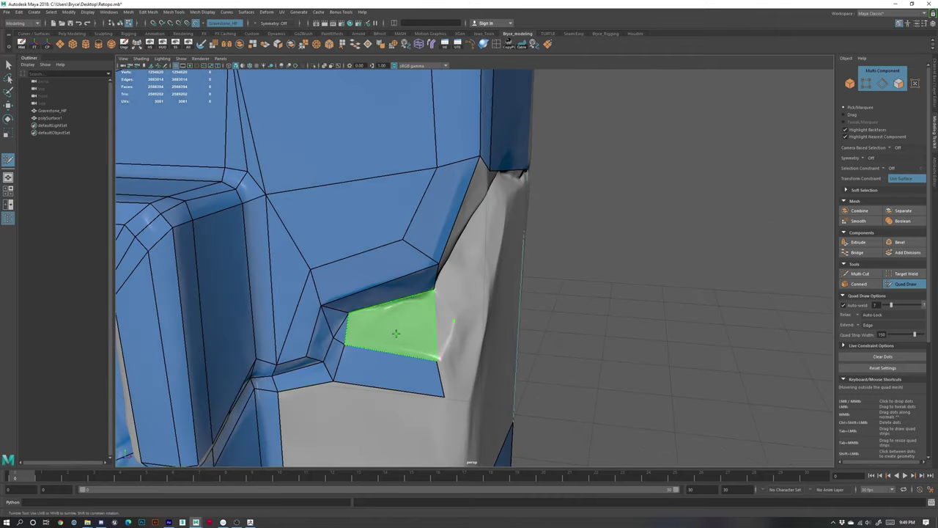
pyautogui.keyDown('shift'); pyautogui.click(401, 342); pyautogui.keyUp('shift')
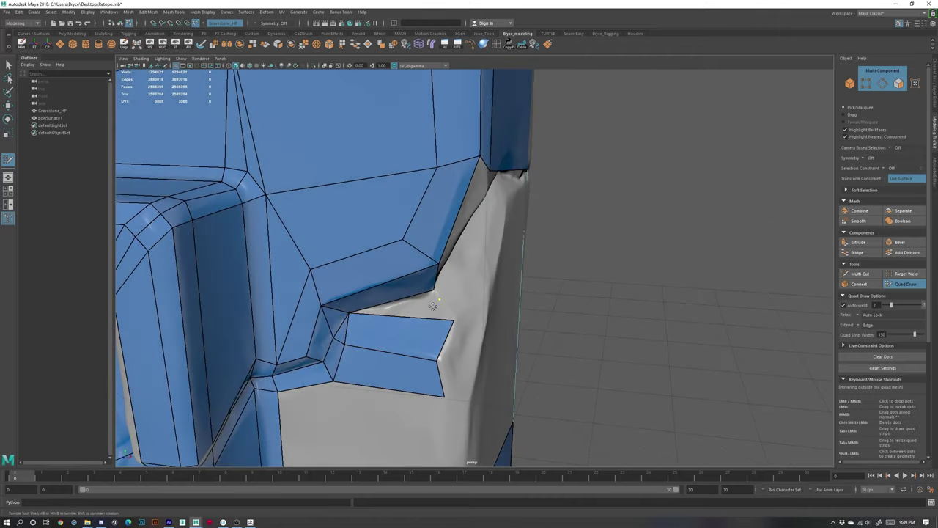
pyautogui.keyDown('shift'); pyautogui.click(438, 297); pyautogui.keyUp('shift')
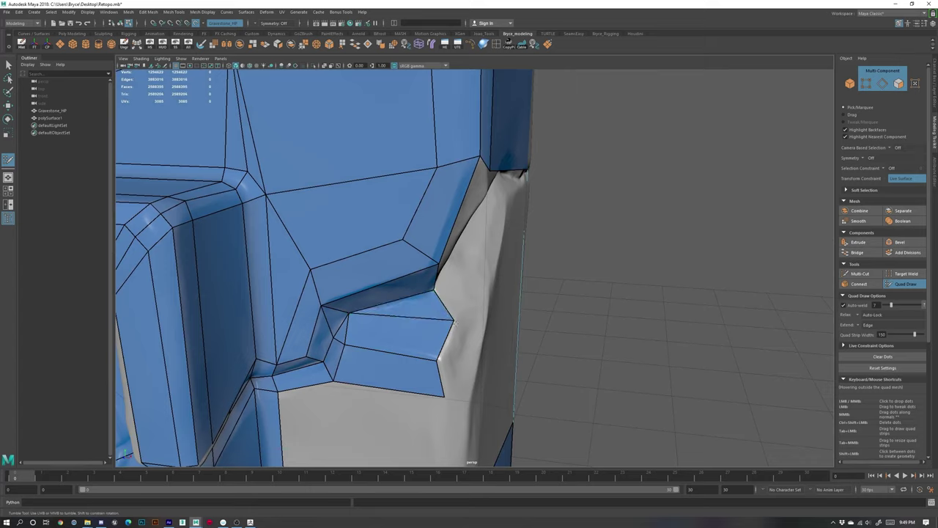
# - Nudge the lower strip's outer vertices into place and delete the large face between the frame corner and the broken rim
pyautogui.moveTo(439, 360); pyautogui.dragTo(440, 360)
pyautogui.moveTo(445, 396); pyautogui.dragTo(447, 396)
pyautogui.keyDown('alt'); pyautogui.moveTo(447, 398); pyautogui.dragTo(372, 225, button='right'); pyautogui.keyUp('alt')
pyautogui.keyDown('alt'); pyautogui.moveTo(372, 224); pyautogui.dragTo(541, 321); pyautogui.keyUp('alt')
pyautogui.keyDown('alt'); pyautogui.moveTo(541, 321); pyautogui.dragTo(593, 257, button='right'); pyautogui.keyUp('alt')
pyautogui.keyDown('alt'); pyautogui.moveTo(593, 257); pyautogui.dragTo(507, 253); pyautogui.keyUp('alt')
pyautogui.keyDown('alt'); pyautogui.moveTo(507, 253); pyautogui.dragTo(520, 237, button='right'); pyautogui.keyUp('alt')
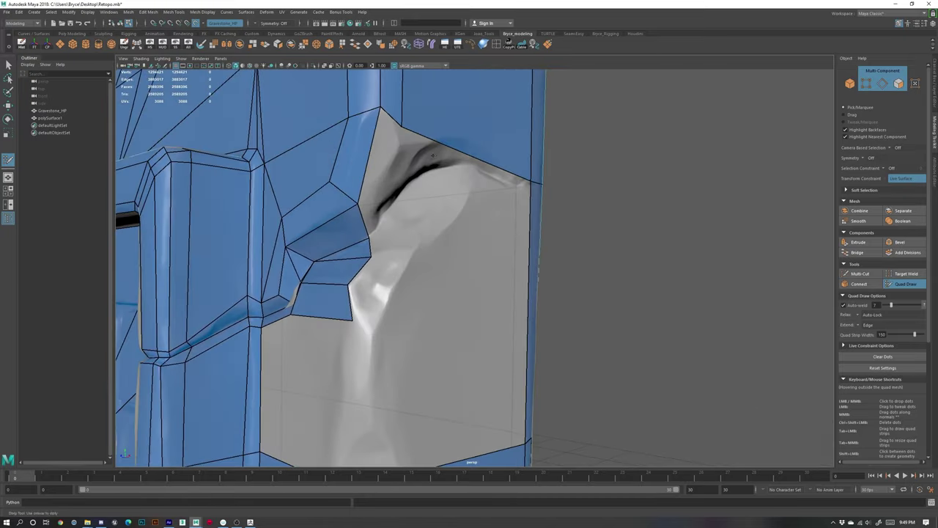
pyautogui.keyDown('alt'); pyautogui.moveTo(520, 237); pyautogui.dragTo(616, 291, button='middle'); pyautogui.keyUp('alt')
pyautogui.click(423, 230)
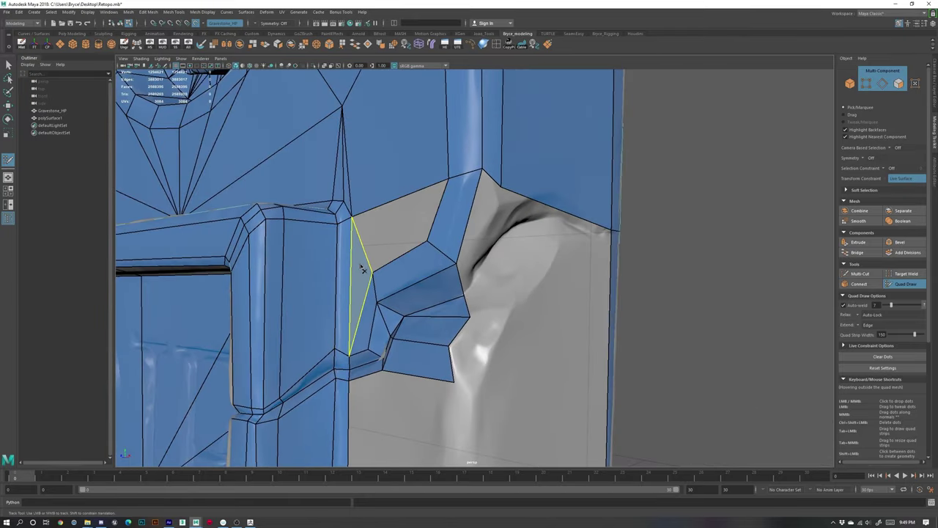
# - Insert edges across the rim strip and weld its inner vertices to follow the curve of the broken edge
pyautogui.moveTo(545, 258)
pyautogui.keyDown('alt'); pyautogui.mouseDown()
pyautogui.moveTo(444, 272)
pyautogui.moveTo(510, 253)
pyautogui.moveTo(460, 158)
pyautogui.moveTo(550, 212)
pyautogui.mouseUp(); pyautogui.keyUp('alt')
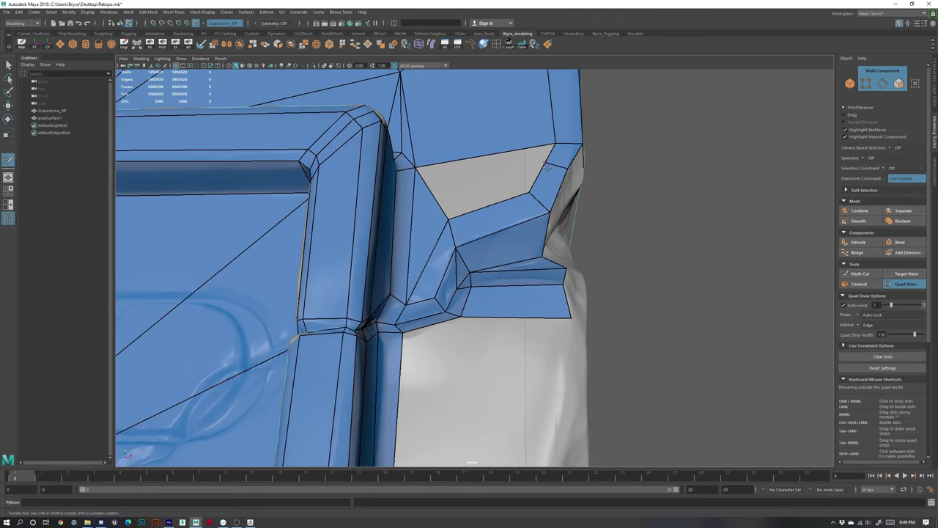
pyautogui.moveTo(548, 164)
pyautogui.mouseDown()
pyautogui.moveTo(561, 180)
pyautogui.moveTo(485, 231)
pyautogui.moveTo(472, 228)
pyautogui.moveTo(543, 230)
pyautogui.mouseUp()
pyautogui.keyDown('ctrl'); pyautogui.keyDown('shift'); pyautogui.click(505, 190); pyautogui.keyUp('shift'); pyautogui.keyUp('ctrl')
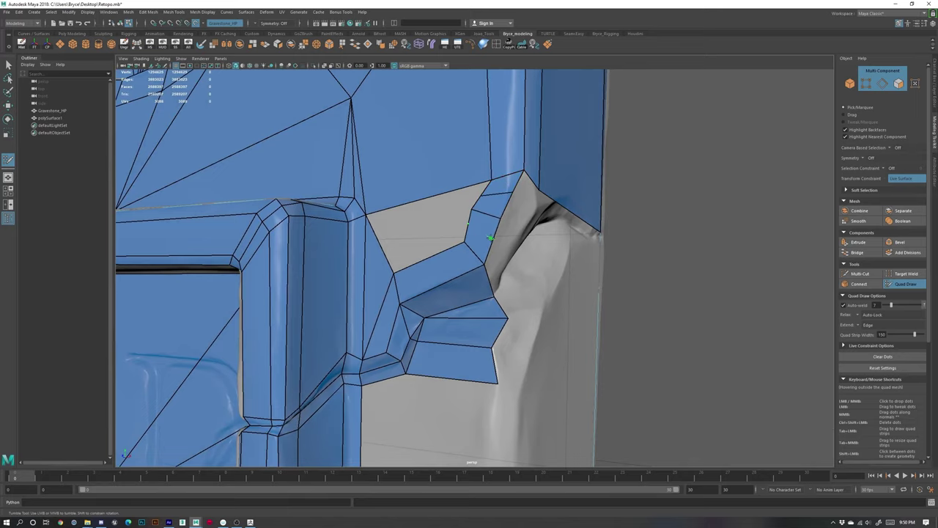
pyautogui.moveTo(558, 274)
pyautogui.keyDown('alt'); pyautogui.mouseDown()
pyautogui.moveTo(479, 272)
pyautogui.moveTo(520, 273)
pyautogui.moveTo(528, 242)
pyautogui.moveTo(540, 279)
pyautogui.mouseUp(); pyautogui.keyUp('alt')
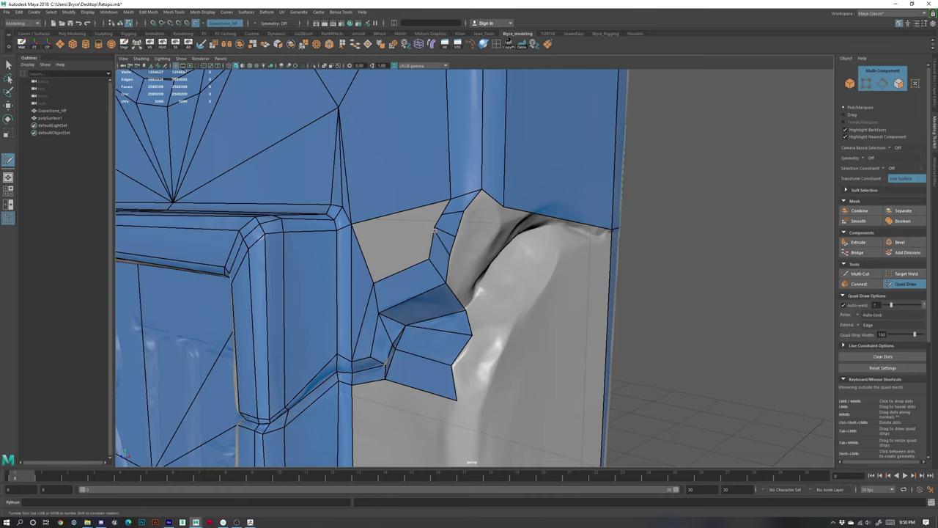
pyautogui.moveTo(442, 212)
pyautogui.mouseDown()
pyautogui.moveTo(435, 226)
pyautogui.moveTo(454, 243)
pyautogui.moveTo(492, 225)
pyautogui.mouseUp()
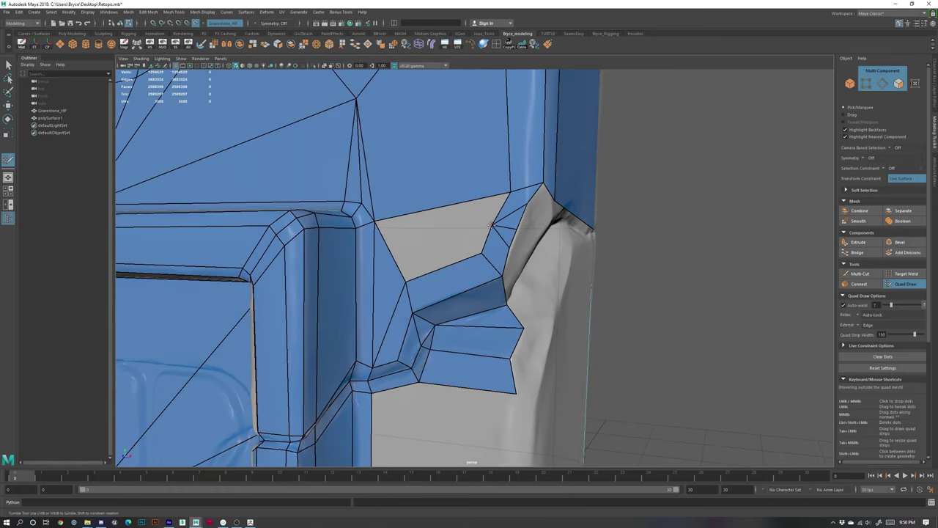
# - Refill the hole between the frame corner and the rim strip with a triangle and a quad
pyautogui.keyDown('shift'); pyautogui.click(438, 251); pyautogui.keyUp('shift')
pyautogui.keyDown('shift'); pyautogui.click(477, 215); pyautogui.keyUp('shift')
pyautogui.hotkey('ctrl', 'z')
pyautogui.hotkey('ctrl', 'z')
pyautogui.keyDown('shift'); pyautogui.click(429, 257); pyautogui.keyUp('shift')
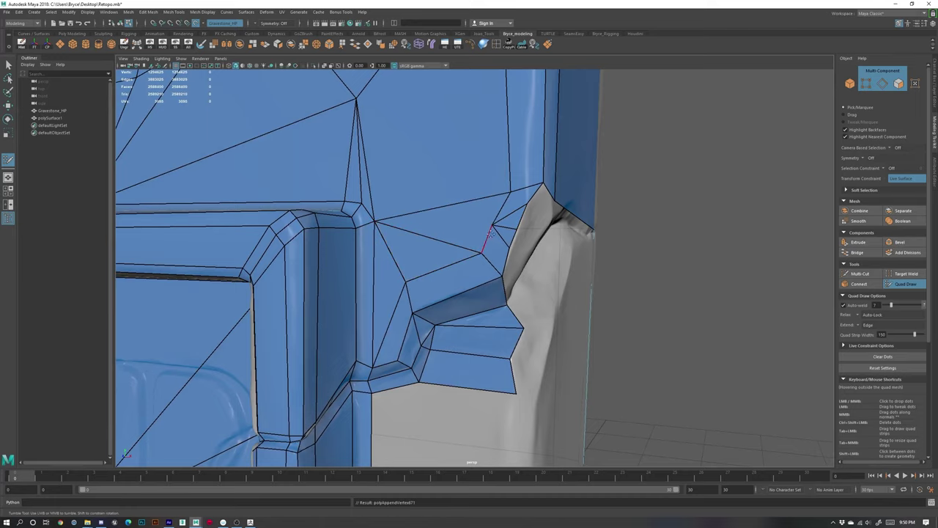
# - Delete the faces between the frame corner and the broken rim, and refill the area with a triangle and a quad
pyautogui.keyDown('ctrl'); pyautogui.keyDown('shift'); pyautogui.click(428, 258); pyautogui.keyUp('shift'); pyautogui.keyUp('ctrl')
pyautogui.keyDown('ctrl'); pyautogui.keyDown('shift'); pyautogui.click(471, 229); pyautogui.keyUp('shift'); pyautogui.keyUp('ctrl')
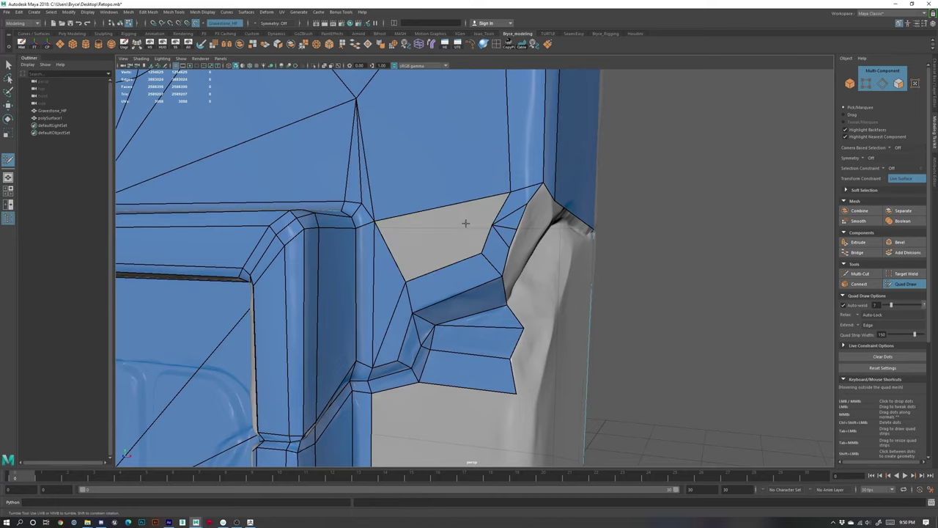
pyautogui.keyDown('shift'); pyautogui.click(472, 213); pyautogui.keyUp('shift')
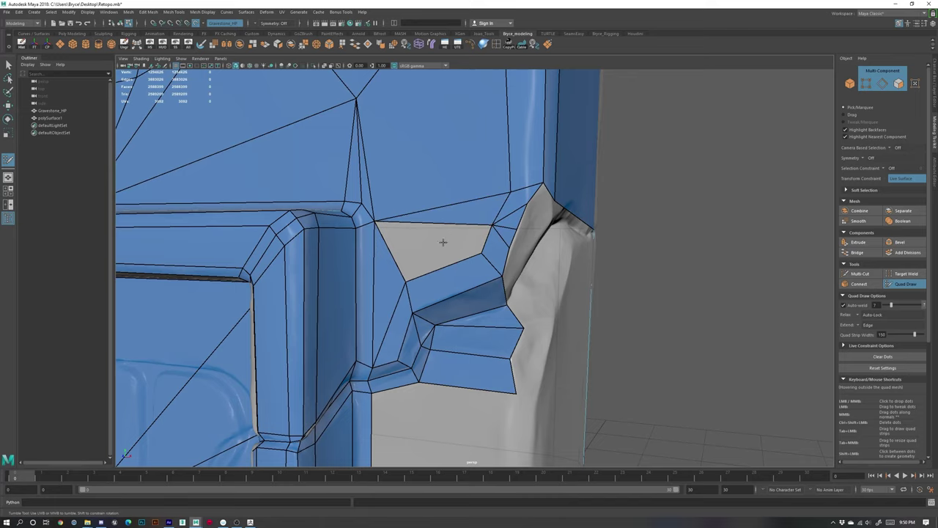
pyautogui.moveTo(375, 220); pyautogui.dragTo(363, 224)
pyautogui.hotkey('ctrl', 'z')
pyautogui.keyDown('shift'); pyautogui.click(423, 253); pyautogui.keyUp('shift')
# - Delete the large side face above the break and refill it with a quad and a triangle meeting at a new lower vertex
pyautogui.scroll(-5, 568, 267)
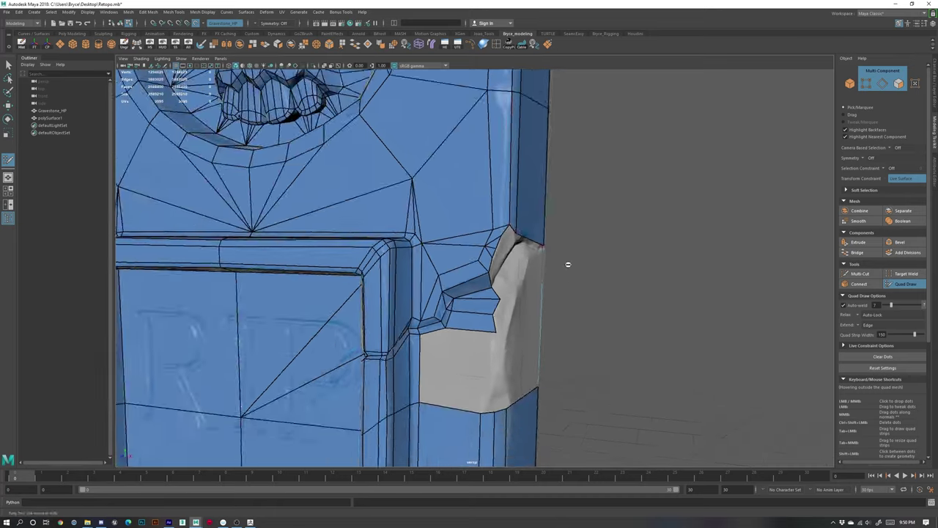
pyautogui.keyDown('alt'); pyautogui.moveTo(567, 264); pyautogui.dragTo(549, 268); pyautogui.keyUp('alt')
pyautogui.scroll(4, 527, 257)
pyautogui.moveTo(506, 241)
pyautogui.keyDown('alt'); pyautogui.mouseDown()
pyautogui.moveTo(492, 239)
pyautogui.moveTo(506, 239)
pyautogui.mouseUp(); pyautogui.keyUp('alt')
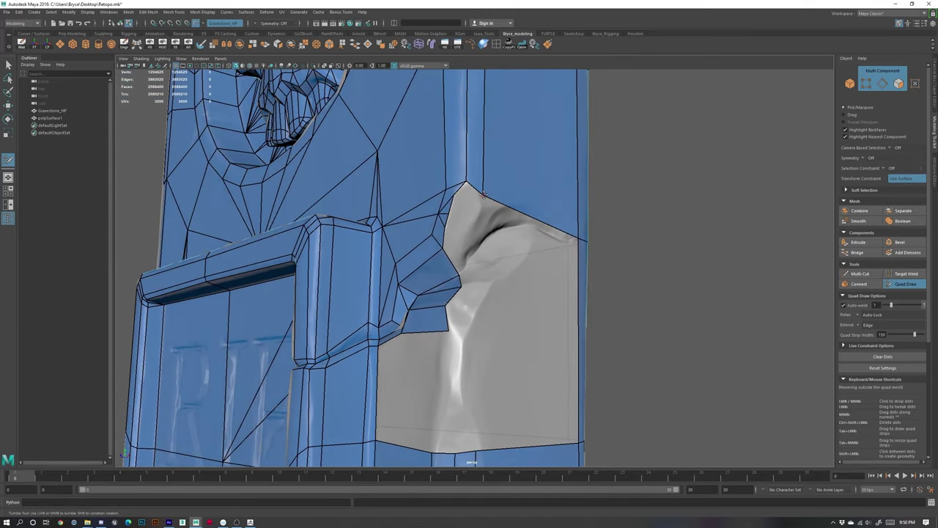
pyautogui.keyDown('alt'); pyautogui.moveTo(559, 222); pyautogui.dragTo(519, 225); pyautogui.keyUp('alt')
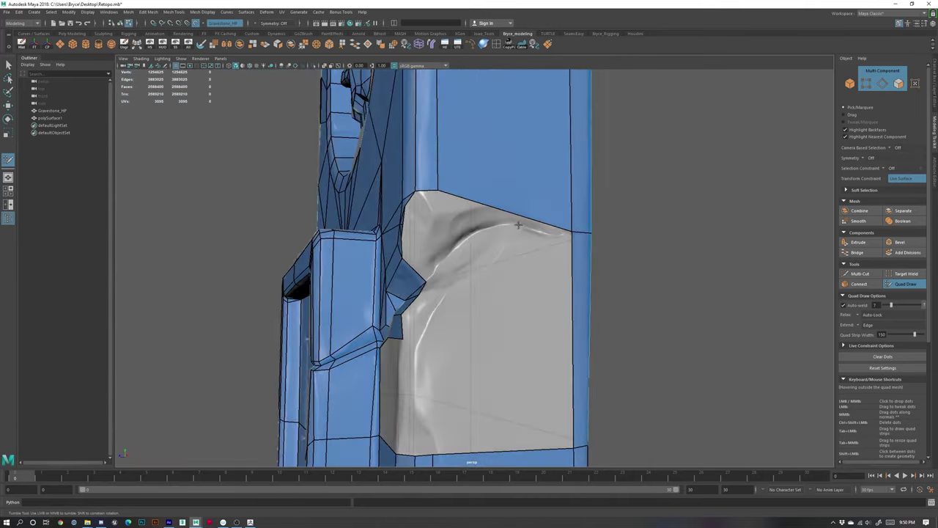
pyautogui.scroll(-5, 508, 194)
pyautogui.keyDown('alt'); pyautogui.moveTo(508, 198); pyautogui.dragTo(489, 250, button='middle'); pyautogui.keyUp('alt')
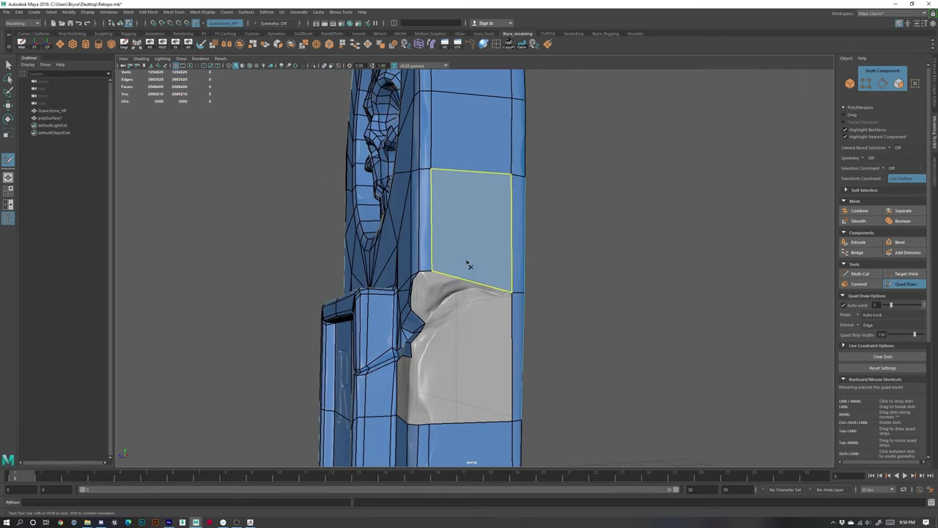
pyautogui.keyDown('ctrl'); pyautogui.keyDown('shift'); pyautogui.click(469, 265); pyautogui.keyUp('shift'); pyautogui.keyUp('ctrl')
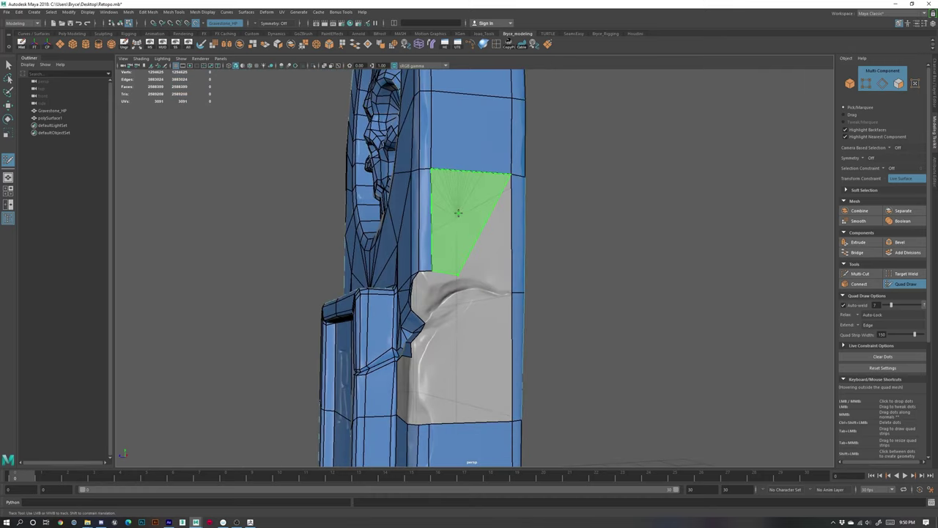
pyautogui.keyDown('shift'); pyautogui.click(474, 231); pyautogui.keyUp('shift')
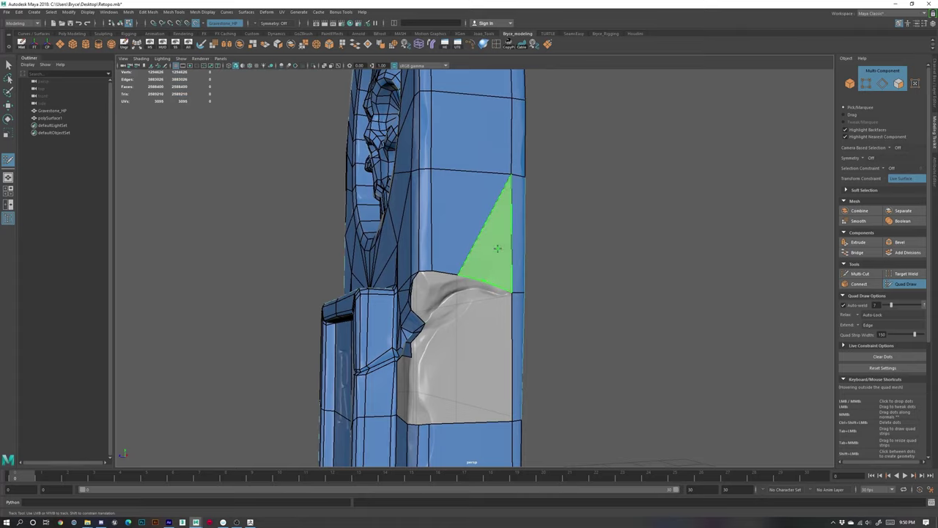
pyautogui.keyDown('shift'); pyautogui.click(486, 277); pyautogui.keyUp('shift')
# - Nudge the new vertex onto the break's upper edge and replace the triangle beside it with two narrower triangles following the curve
pyautogui.moveTo(456, 274); pyautogui.dragTo(461, 270)
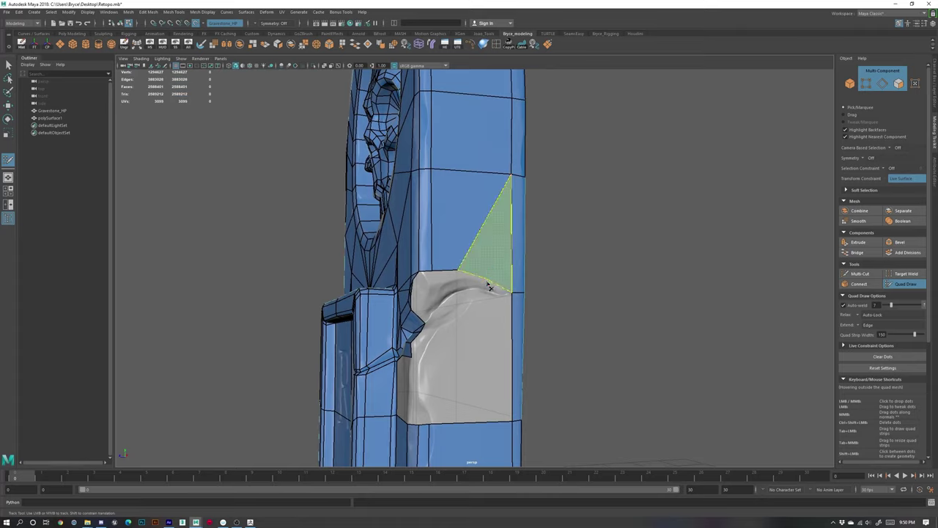
pyautogui.keyDown('ctrl'); pyautogui.keyDown('shift'); pyautogui.click(487, 277); pyautogui.keyUp('shift'); pyautogui.keyUp('ctrl')
pyautogui.keyDown('shift'); pyautogui.click(481, 264); pyautogui.keyUp('shift')
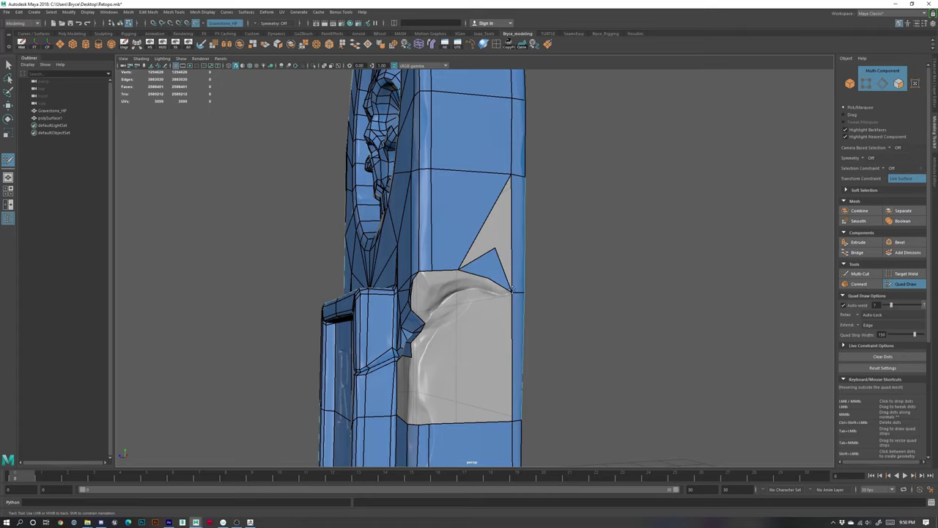
pyautogui.hotkey('ctrl', 'z')
pyautogui.keyDown('shift'); pyautogui.click(488, 265); pyautogui.keyUp('shift')
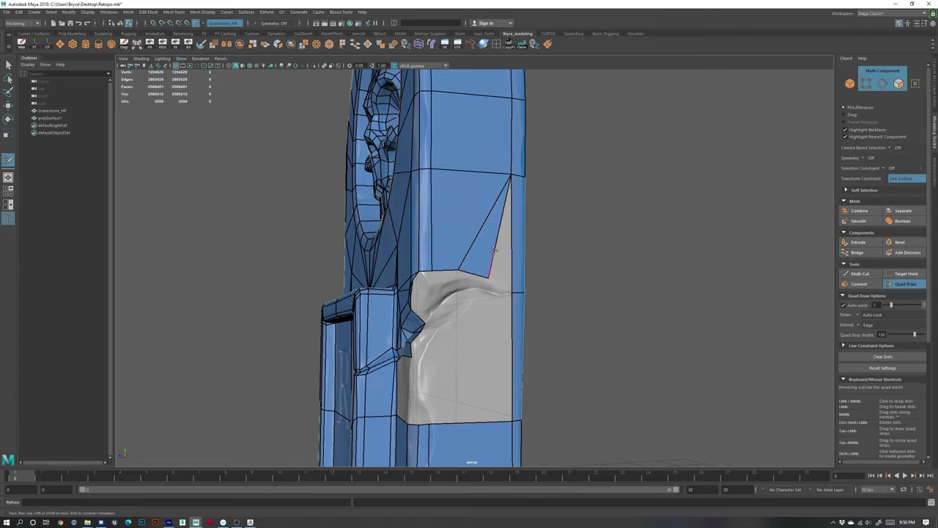
pyautogui.moveTo(488, 278); pyautogui.dragTo(489, 280)
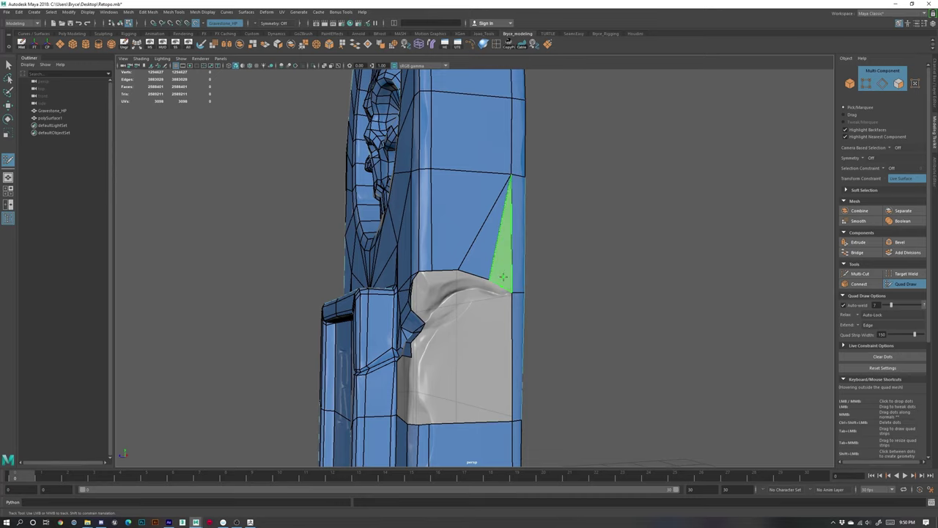
pyautogui.keyDown('shift'); pyautogui.click(501, 288); pyautogui.keyUp('shift')
# - Add a strip of two quads and a triangle beneath the side faces along the upper rim of the break
pyautogui.keyDown('alt'); pyautogui.moveTo(452, 297); pyautogui.dragTo(509, 318, button='right'); pyautogui.keyUp('alt')
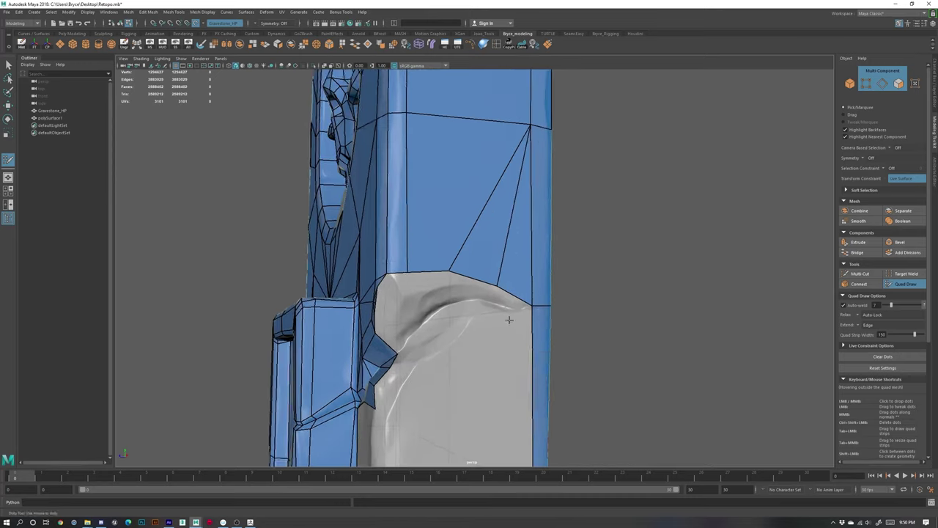
pyautogui.keyDown('alt'); pyautogui.moveTo(509, 318); pyautogui.dragTo(514, 315); pyautogui.keyUp('alt')
pyautogui.keyDown('alt'); pyautogui.moveTo(452, 322); pyautogui.dragTo(467, 286, button='middle'); pyautogui.keyUp('alt')
pyautogui.keyDown('alt'); pyautogui.moveTo(481, 270); pyautogui.dragTo(445, 286); pyautogui.keyUp('alt')
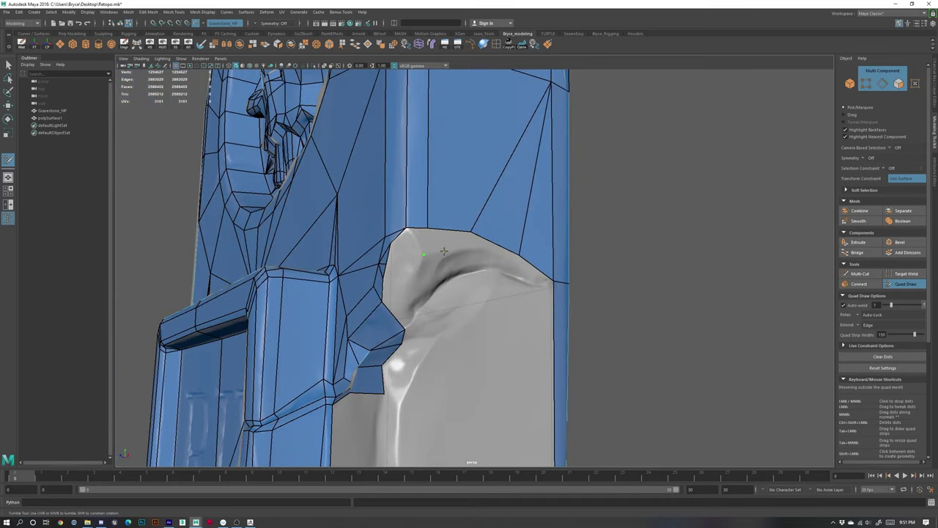
pyautogui.keyDown('shift'); pyautogui.click(444, 250); pyautogui.keyUp('shift')
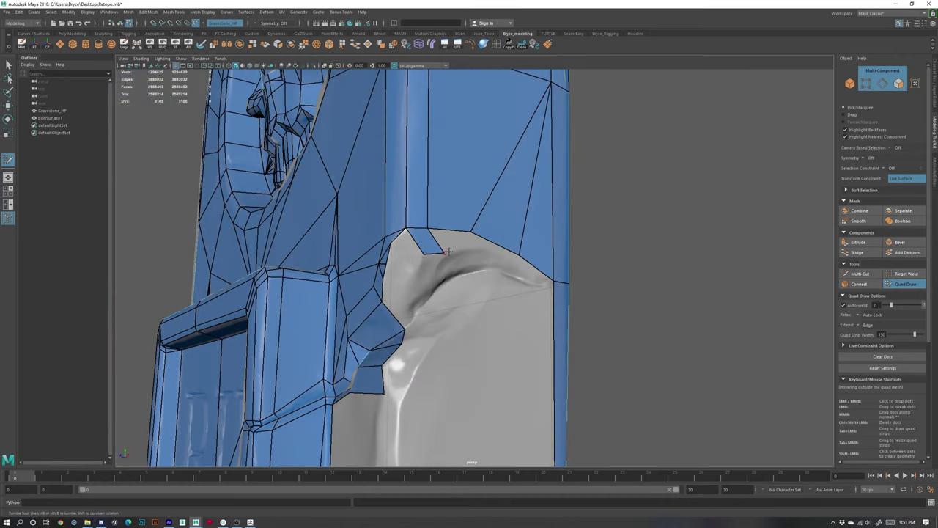
pyautogui.keyDown('shift'); pyautogui.click(458, 242); pyautogui.keyUp('shift')
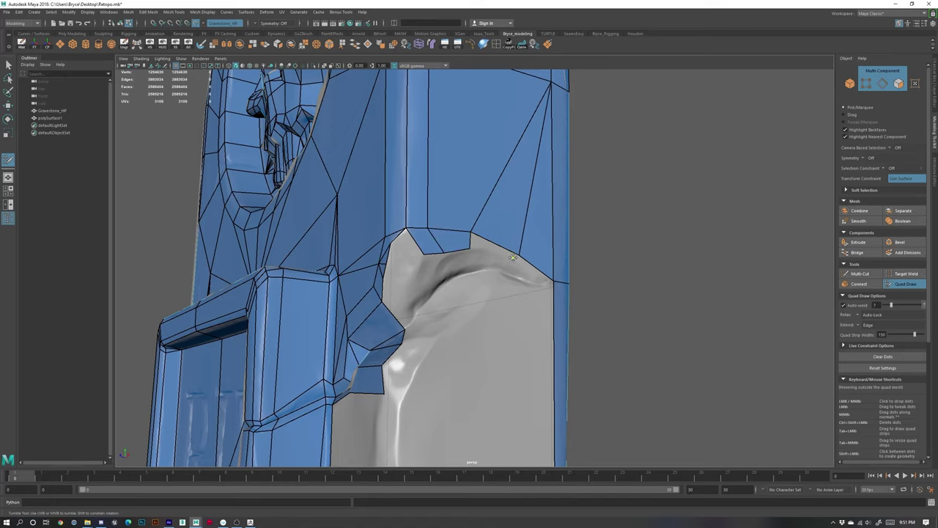
pyautogui.keyDown('shift'); pyautogui.click(512, 255); pyautogui.keyUp('shift')
pyautogui.moveTo(521, 255); pyautogui.dragTo(521, 255)
# - Extend the lower ledge around the corner onto the broken side with two quads and nudge their shared outer vertex
pyautogui.keyDown('alt'); pyautogui.moveTo(529, 289); pyautogui.dragTo(410, 220, button='right'); pyautogui.keyUp('alt')
pyautogui.keyDown('alt'); pyautogui.moveTo(514, 287); pyautogui.dragTo(505, 307); pyautogui.keyUp('alt')
pyautogui.keyDown('alt'); pyautogui.moveTo(367, 308); pyautogui.dragTo(433, 293, button='right'); pyautogui.keyUp('alt')
pyautogui.keyDown('alt'); pyautogui.moveTo(399, 290); pyautogui.dragTo(452, 347); pyautogui.keyUp('alt')
pyautogui.keyDown('alt'); pyautogui.moveTo(452, 347); pyautogui.dragTo(449, 249, button='middle'); pyautogui.keyUp('alt')
pyautogui.keyDown('alt'); pyautogui.moveTo(352, 315); pyautogui.dragTo(390, 318, button='right'); pyautogui.keyUp('alt')
pyautogui.keyDown('alt'); pyautogui.moveTo(389, 318); pyautogui.dragTo(439, 323); pyautogui.keyUp('alt')
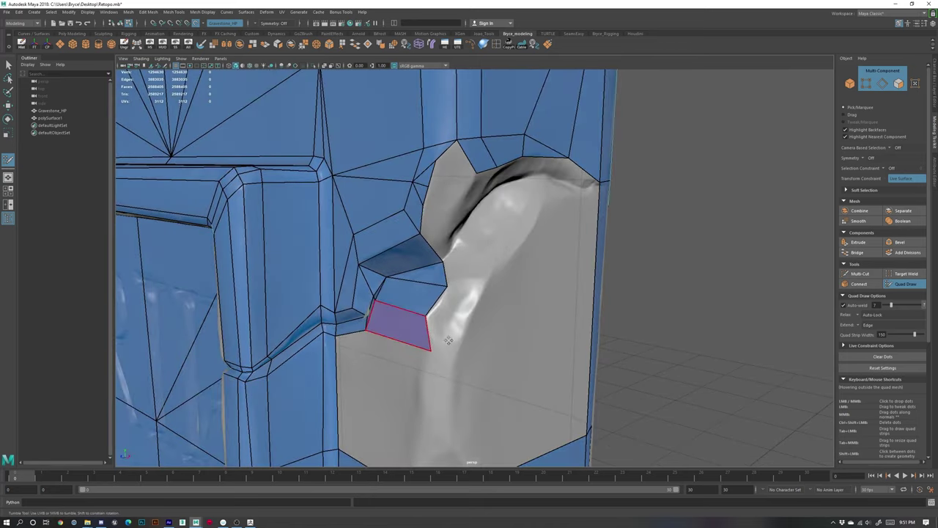
pyautogui.click(456, 358)
pyautogui.keyDown('shift'); pyautogui.click(452, 333); pyautogui.keyUp('shift')
pyautogui.click(485, 285)
pyautogui.keyDown('shift'); pyautogui.click(459, 307); pyautogui.keyUp('shift')
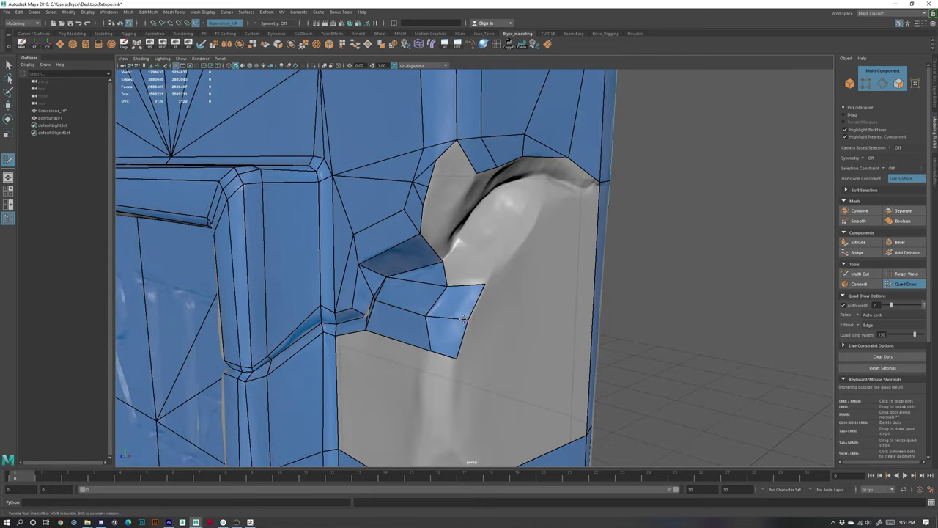
pyautogui.moveTo(467, 318); pyautogui.dragTo(465, 321)
# - Continue the strip up the broken side's ridge with three quads and insert an edge across the long last one
pyautogui.moveTo(550, 329)
pyautogui.keyDown('alt'); pyautogui.mouseDown()
pyautogui.moveTo(484, 320)
pyautogui.moveTo(550, 342)
pyautogui.mouseUp(); pyautogui.keyUp('alt')
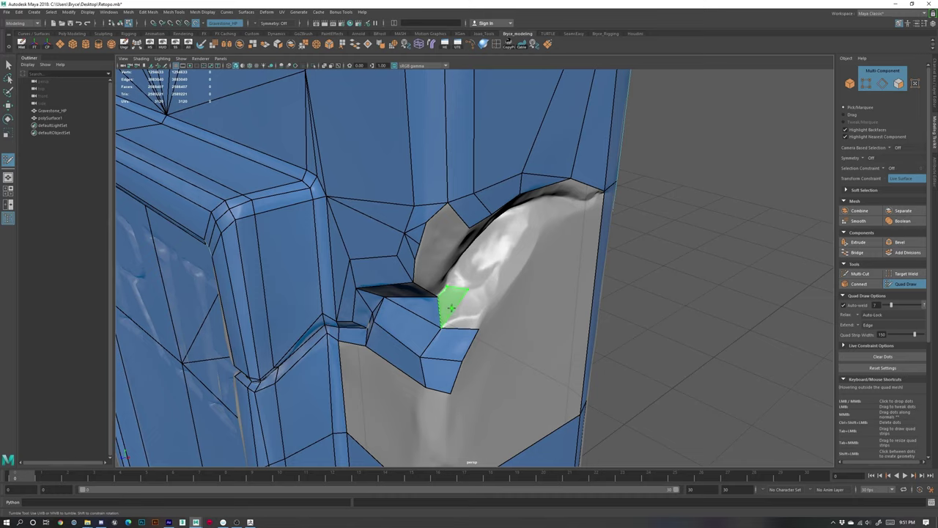
pyautogui.keyDown('shift'); pyautogui.click(453, 305); pyautogui.keyUp('shift')
pyautogui.keyDown('shift'); pyautogui.click(474, 314); pyautogui.keyUp('shift')
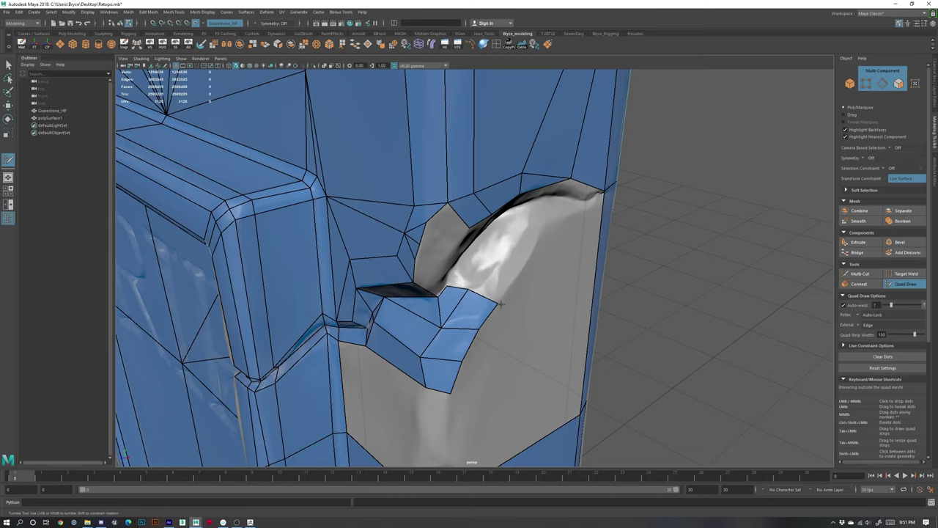
pyautogui.moveTo(547, 314)
pyautogui.keyDown('alt'); pyautogui.mouseDown()
pyautogui.moveTo(486, 298)
pyautogui.moveTo(534, 308)
pyautogui.mouseUp(); pyautogui.keyUp('alt')
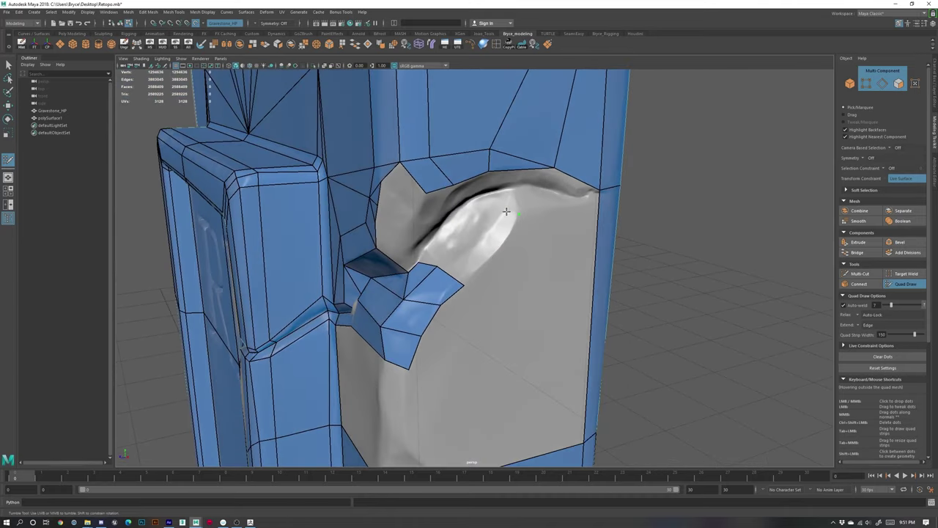
pyautogui.keyDown('shift'); pyautogui.click(484, 255); pyautogui.keyUp('shift')
pyautogui.moveTo(515, 274)
pyautogui.keyDown('alt'); pyautogui.mouseDown()
pyautogui.moveTo(430, 257)
pyautogui.moveTo(496, 272)
pyautogui.mouseUp(); pyautogui.keyUp('alt')
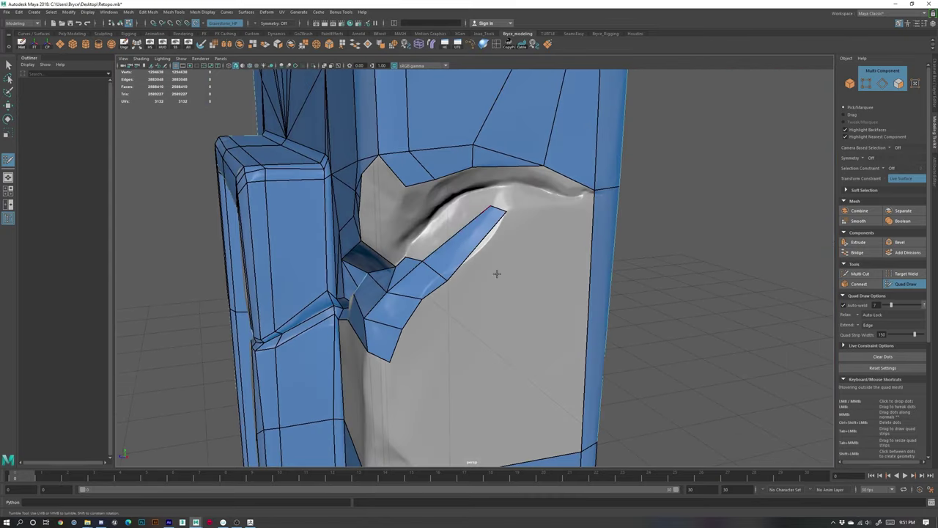
pyautogui.keyDown('ctrl'); pyautogui.click(481, 243); pyautogui.keyUp('ctrl')
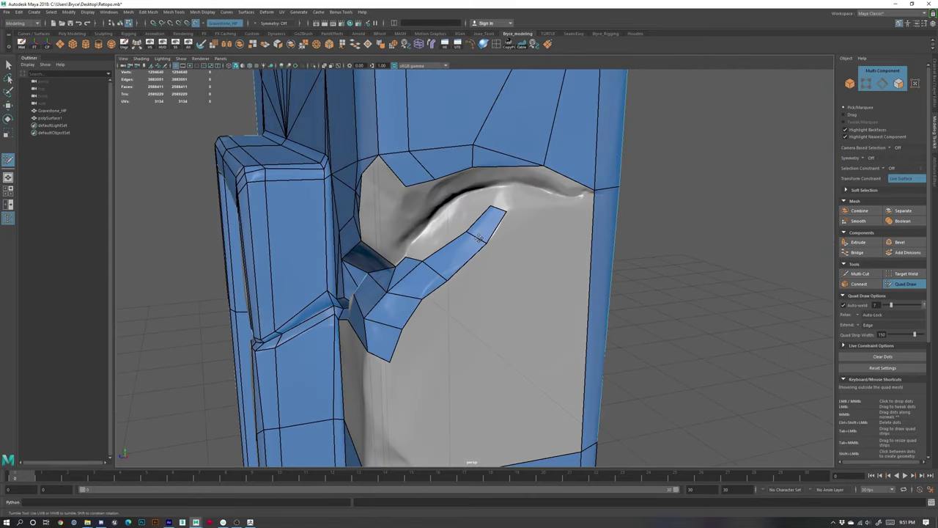
# - Add two quads along the inner side of the ridge strip, following the edge of the groove
pyautogui.click(438, 214)
pyautogui.keyDown('shift'); pyautogui.click(430, 228); pyautogui.keyUp('shift')
pyautogui.click(480, 189)
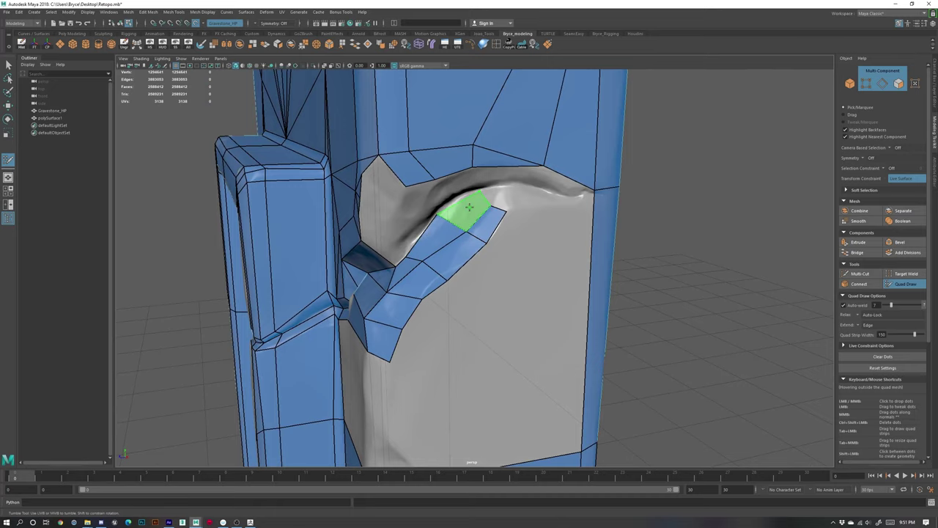
pyautogui.keyDown('shift'); pyautogui.click(467, 212); pyautogui.keyUp('shift')
pyautogui.moveTo(437, 214)
pyautogui.mouseDown()
pyautogui.moveTo(506, 210)
pyautogui.moveTo(501, 220)
pyautogui.mouseUp()
# - Extend the ridge strip with two more faces beneath the groove toward the gravestone's back edge
pyautogui.keyDown('alt'); pyautogui.moveTo(500, 220); pyautogui.dragTo(481, 237, button='middle'); pyautogui.keyUp('alt')
pyautogui.keyDown('alt'); pyautogui.moveTo(480, 237); pyautogui.dragTo(538, 240, button='right'); pyautogui.keyUp('alt')
pyautogui.keyDown('alt'); pyautogui.moveTo(537, 240); pyautogui.dragTo(533, 228); pyautogui.keyUp('alt')
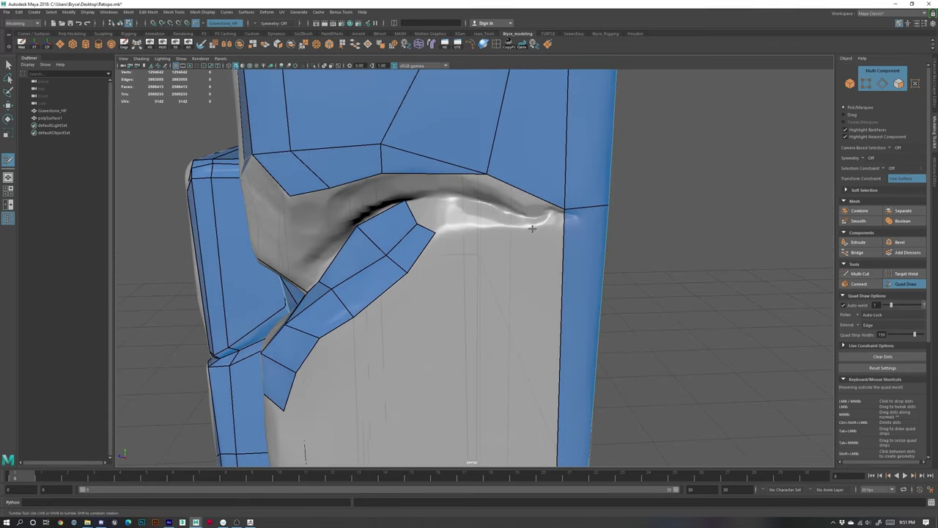
pyautogui.keyDown('shift'); pyautogui.click(442, 226); pyautogui.keyUp('shift')
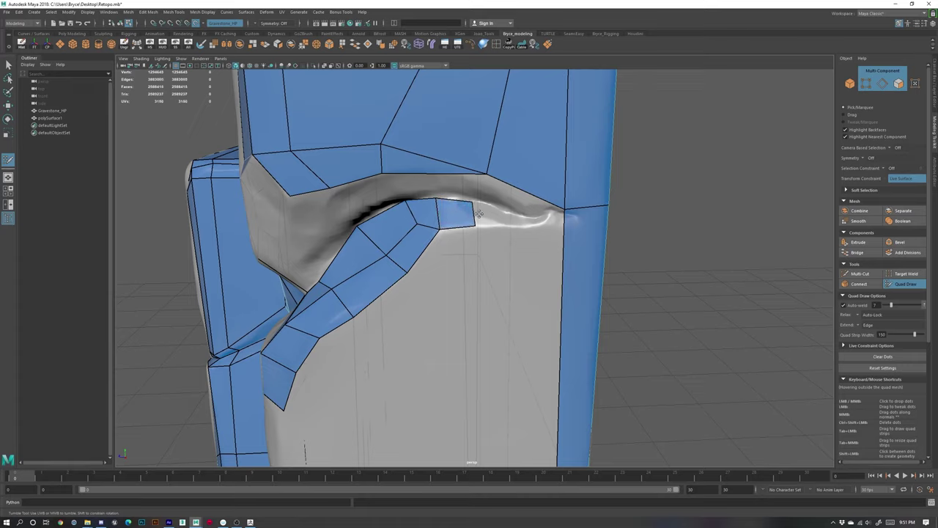
pyautogui.keyDown('shift'); pyautogui.click(488, 228); pyautogui.keyUp('shift')
# - Inspect the new strips around the break from the side and from the gravestone's front
pyautogui.keyDown('alt'); pyautogui.moveTo(519, 266); pyautogui.dragTo(441, 226, button='right'); pyautogui.keyUp('alt')
pyautogui.keyDown('alt'); pyautogui.moveTo(441, 227); pyautogui.dragTo(493, 227); pyautogui.keyUp('alt')
pyautogui.keyDown('alt'); pyautogui.moveTo(441, 231); pyautogui.dragTo(490, 257, button='middle'); pyautogui.keyUp('alt')
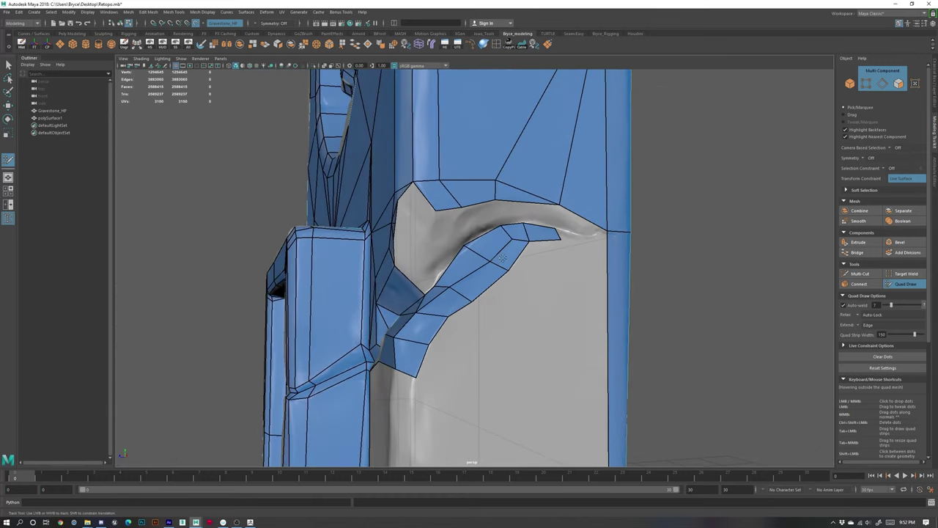
pyautogui.keyDown('alt'); pyautogui.moveTo(417, 253); pyautogui.dragTo(497, 263, button='right'); pyautogui.keyUp('alt')
pyautogui.keyDown('alt'); pyautogui.moveTo(497, 262); pyautogui.dragTo(522, 245); pyautogui.keyUp('alt')
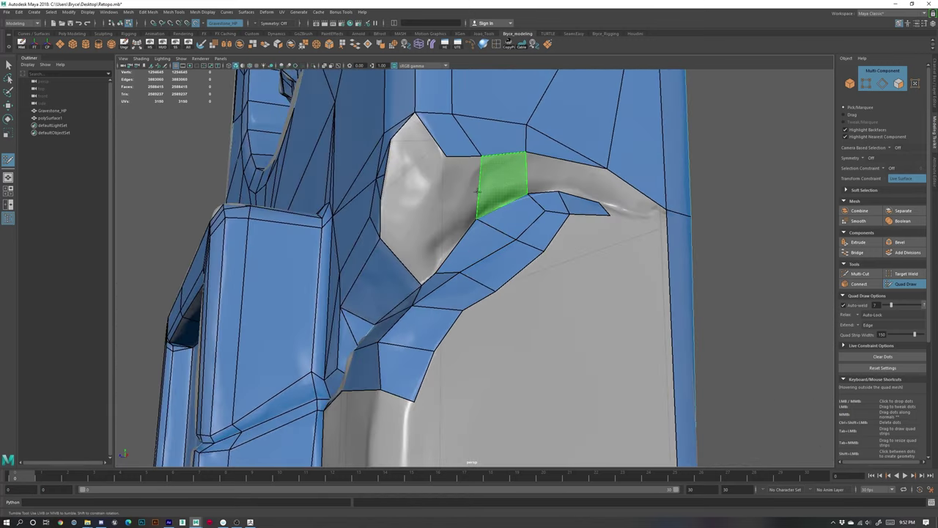
pyautogui.keyDown('alt'); pyautogui.moveTo(477, 192); pyautogui.dragTo(452, 236); pyautogui.keyUp('alt')
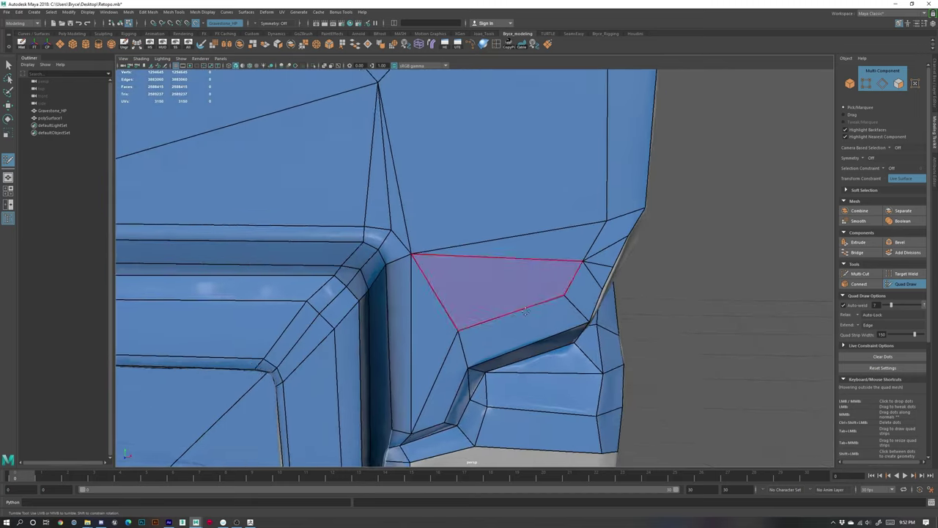
pyautogui.keyDown('alt'); pyautogui.moveTo(697, 321); pyautogui.dragTo(608, 315, button='right'); pyautogui.keyUp('alt')
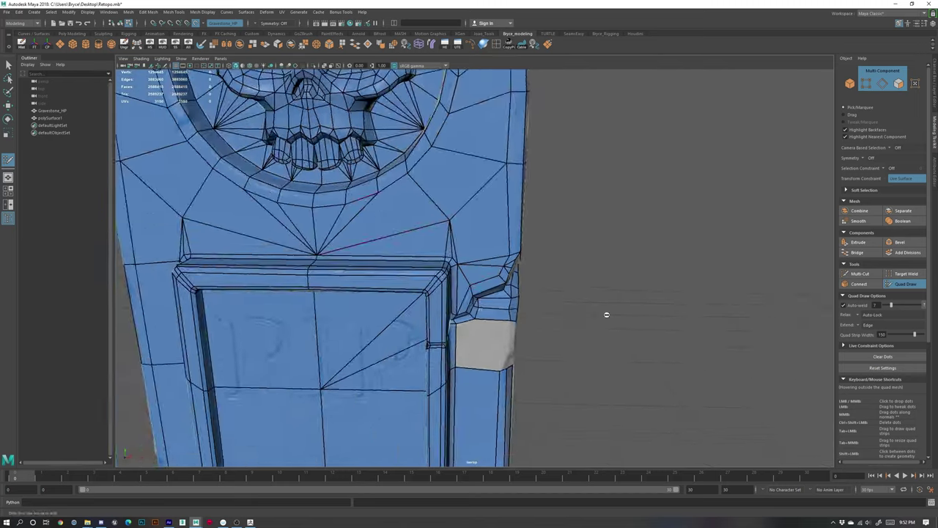
pyautogui.keyDown('alt'); pyautogui.moveTo(608, 315); pyautogui.dragTo(637, 298); pyautogui.keyUp('alt')
pyautogui.keyDown('alt'); pyautogui.moveTo(578, 305); pyautogui.dragTo(524, 319, button='right'); pyautogui.keyUp('alt')
pyautogui.keyDown('alt'); pyautogui.moveTo(620, 346); pyautogui.dragTo(446, 354); pyautogui.keyUp('alt')
# - Fill two quads inside the front upper corner of the break, continuing the upper rim strip downward
pyautogui.keyDown('alt'); pyautogui.moveTo(323, 293); pyautogui.dragTo(390, 289, button='right'); pyautogui.keyUp('alt')
pyautogui.keyDown('alt'); pyautogui.moveTo(390, 290); pyautogui.dragTo(449, 324, button='middle'); pyautogui.keyUp('alt')
pyautogui.keyDown('alt'); pyautogui.moveTo(311, 269); pyautogui.dragTo(450, 278); pyautogui.keyUp('alt')
pyautogui.click(441, 263)
pyautogui.keyDown('shift'); pyautogui.click(434, 239); pyautogui.keyUp('shift')
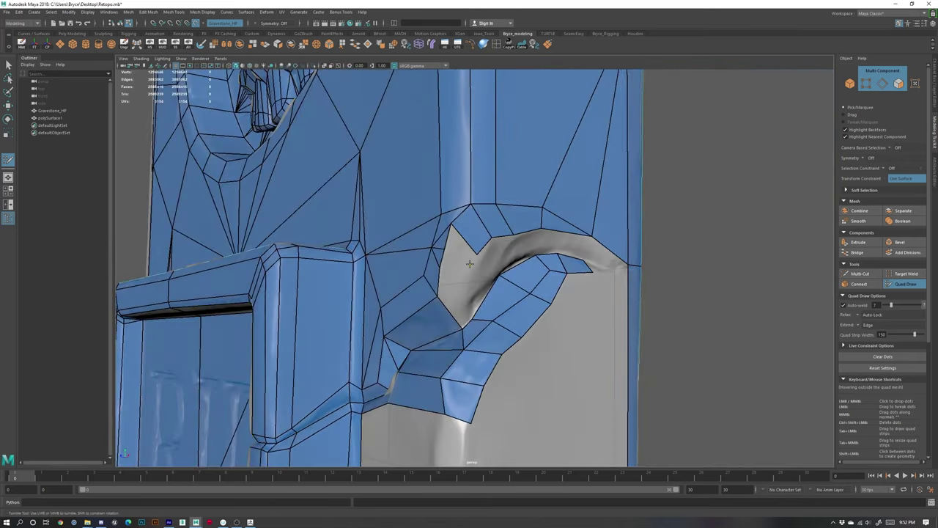
pyautogui.keyDown('shift'); pyautogui.click(454, 247); pyautogui.keyUp('shift')
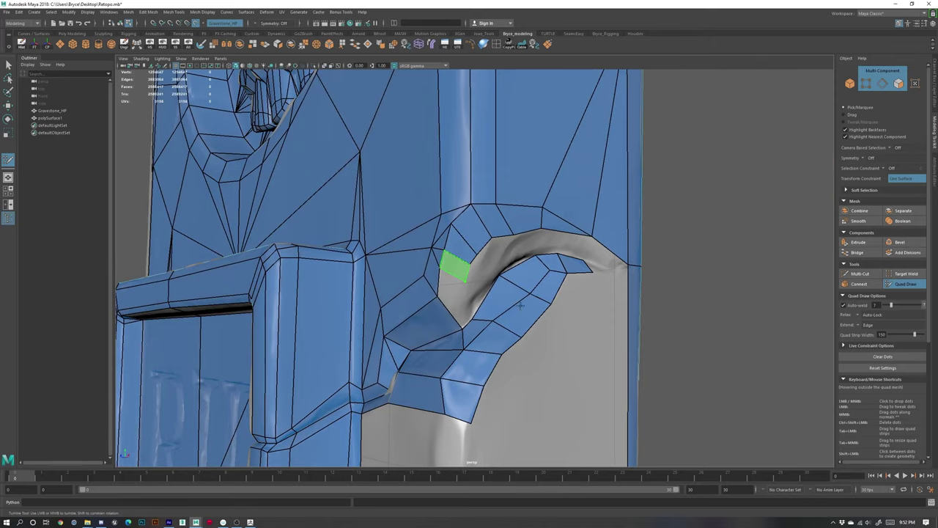
# - Continue the inner rim strip with two more quads down the front edge of the break toward the ledge
pyautogui.keyDown('alt'); pyautogui.moveTo(513, 301); pyautogui.dragTo(476, 309, button='right'); pyautogui.keyUp('alt')
pyautogui.keyDown('alt'); pyautogui.moveTo(580, 324); pyautogui.dragTo(530, 333); pyautogui.keyUp('alt')
pyautogui.keyDown('alt'); pyautogui.moveTo(530, 333); pyautogui.dragTo(543, 299, button='middle'); pyautogui.keyUp('alt')
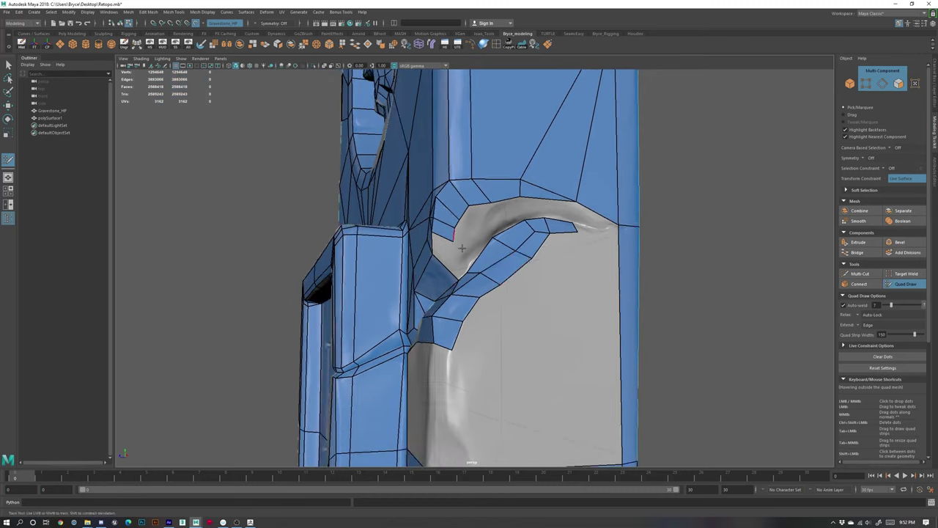
pyautogui.keyDown('alt'); pyautogui.moveTo(388, 245); pyautogui.dragTo(431, 238, button='right'); pyautogui.keyUp('alt')
pyautogui.keyDown('alt'); pyautogui.moveTo(442, 225); pyautogui.dragTo(456, 253); pyautogui.keyUp('alt')
pyautogui.keyDown('shift'); pyautogui.click(455, 251); pyautogui.keyUp('shift')
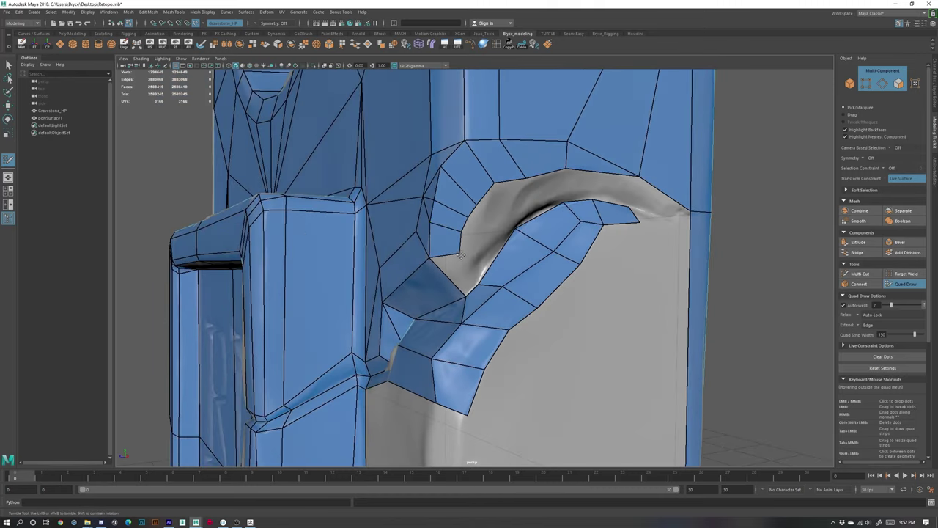
pyautogui.keyDown('alt'); pyautogui.moveTo(482, 271); pyautogui.dragTo(442, 271, button='right'); pyautogui.keyUp('alt')
pyautogui.keyDown('alt'); pyautogui.moveTo(536, 267); pyautogui.dragTo(480, 279, button='right'); pyautogui.keyUp('alt')
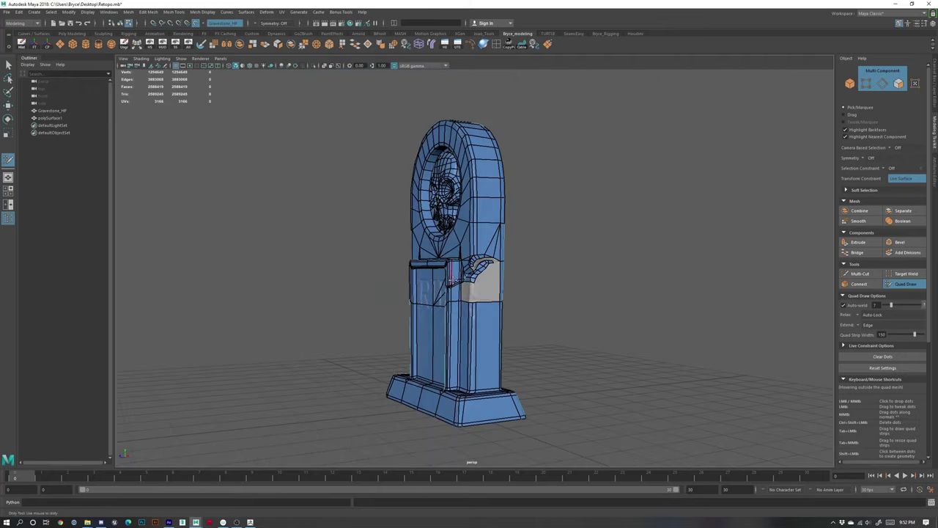
# - Fill the crack groove's front end with three quads running from the upper rim strip along the ridge strip
pyautogui.keyDown('alt'); pyautogui.moveTo(447, 304); pyautogui.dragTo(509, 315); pyautogui.keyUp('alt')
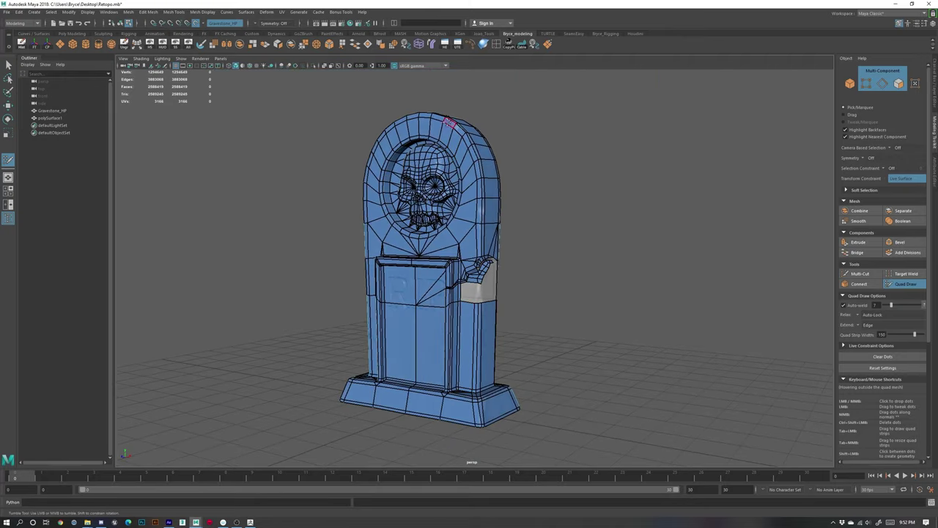
pyautogui.keyDown('alt'); pyautogui.moveTo(449, 132); pyautogui.dragTo(550, 220, button='right'); pyautogui.keyUp('alt')
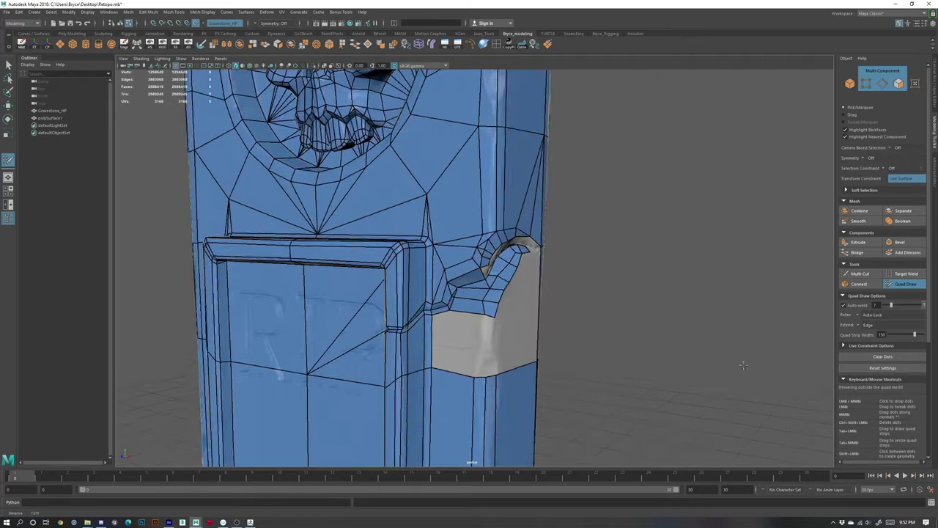
pyautogui.keyDown('alt'); pyautogui.moveTo(557, 345); pyautogui.dragTo(487, 362); pyautogui.keyUp('alt')
pyautogui.keyDown('alt'); pyautogui.moveTo(487, 362); pyautogui.dragTo(654, 329, button='right'); pyautogui.keyUp('alt')
pyautogui.keyDown('alt'); pyautogui.moveTo(654, 329); pyautogui.dragTo(473, 287); pyautogui.keyUp('alt')
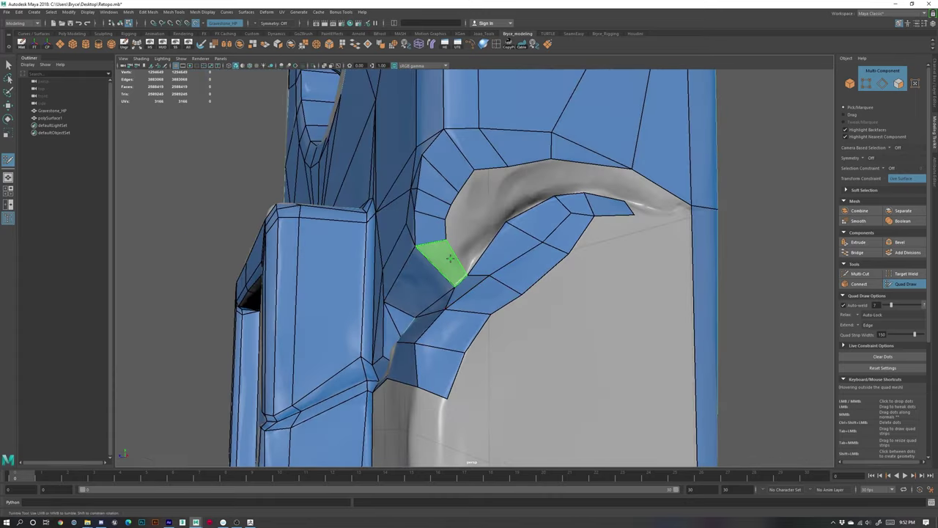
pyautogui.keyDown('shift'); pyautogui.click(451, 263); pyautogui.keyUp('shift')
pyautogui.moveTo(474, 240)
pyautogui.keyDown('alt'); pyautogui.mouseDown()
pyautogui.moveTo(420, 241)
pyautogui.moveTo(447, 236)
pyautogui.moveTo(517, 255)
pyautogui.moveTo(476, 259)
pyautogui.moveTo(520, 249)
pyautogui.mouseUp(); pyautogui.keyUp('alt')
pyautogui.click(440, 203)
pyautogui.keyDown('shift'); pyautogui.click(426, 243); pyautogui.keyUp('shift')
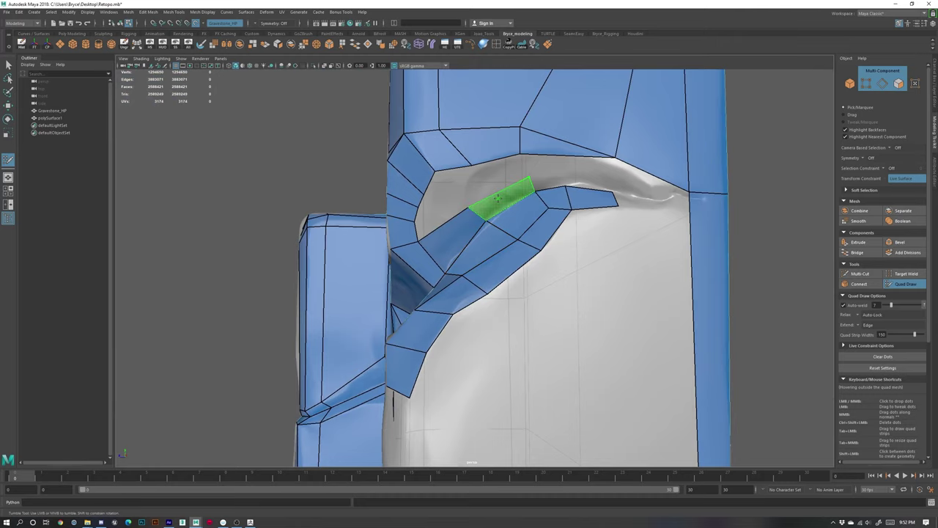
pyautogui.keyDown('shift'); pyautogui.click(497, 199); pyautogui.keyUp('shift')
pyautogui.moveTo(528, 176); pyautogui.dragTo(528, 179)
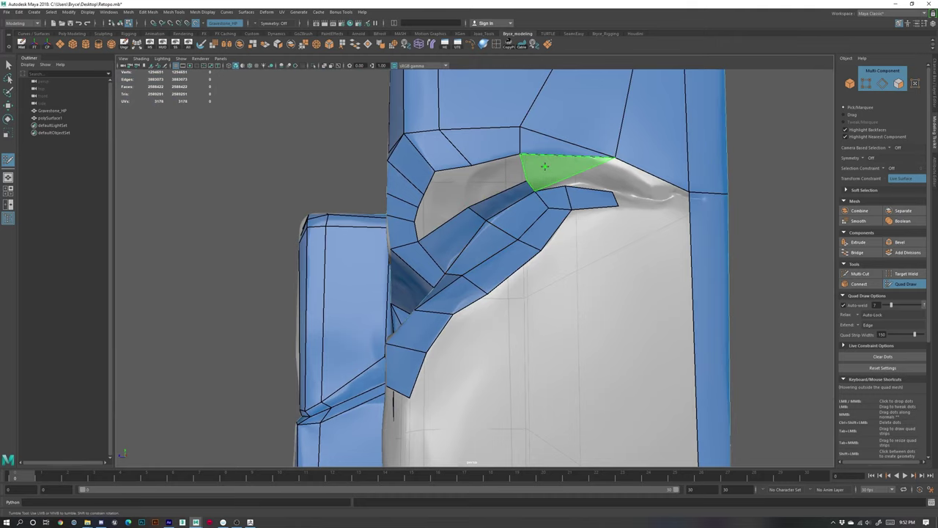
# - Extend the ridge strip one quad toward the gravestone's back edge and fill the quad above it up to the rim
pyautogui.moveTo(425, 206)
pyautogui.keyDown('alt'); pyautogui.mouseDown()
pyautogui.moveTo(468, 210)
pyautogui.moveTo(541, 192)
pyautogui.moveTo(484, 191)
pyautogui.moveTo(504, 179)
pyautogui.moveTo(522, 195)
pyautogui.moveTo(519, 219)
pyautogui.moveTo(593, 241)
pyautogui.mouseUp(); pyautogui.keyUp('alt')
pyautogui.keyDown('alt'); pyautogui.moveTo(593, 241); pyautogui.dragTo(550, 216, button='right'); pyautogui.keyUp('alt')
pyautogui.keyDown('alt'); pyautogui.moveTo(550, 216); pyautogui.dragTo(559, 231); pyautogui.keyUp('alt')
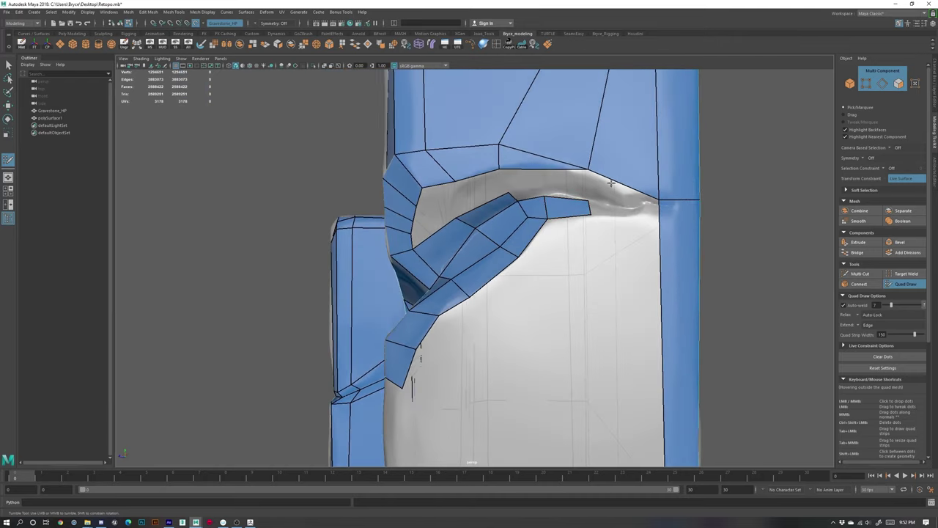
pyautogui.moveTo(659, 219)
pyautogui.keyDown('alt'); pyautogui.mouseDown()
pyautogui.moveTo(602, 251)
pyautogui.moveTo(661, 237)
pyautogui.mouseUp(); pyautogui.keyUp('alt')
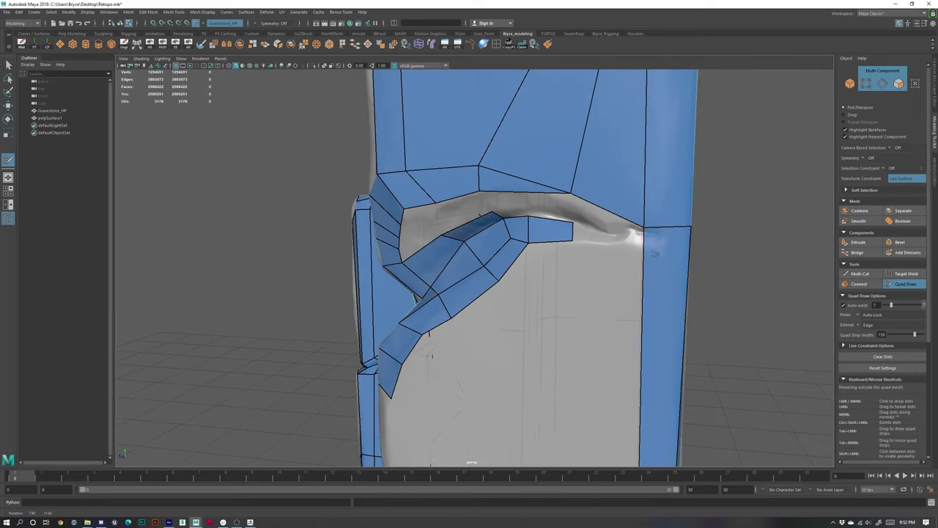
pyautogui.keyDown('shift'); pyautogui.click(620, 236); pyautogui.keyUp('shift')
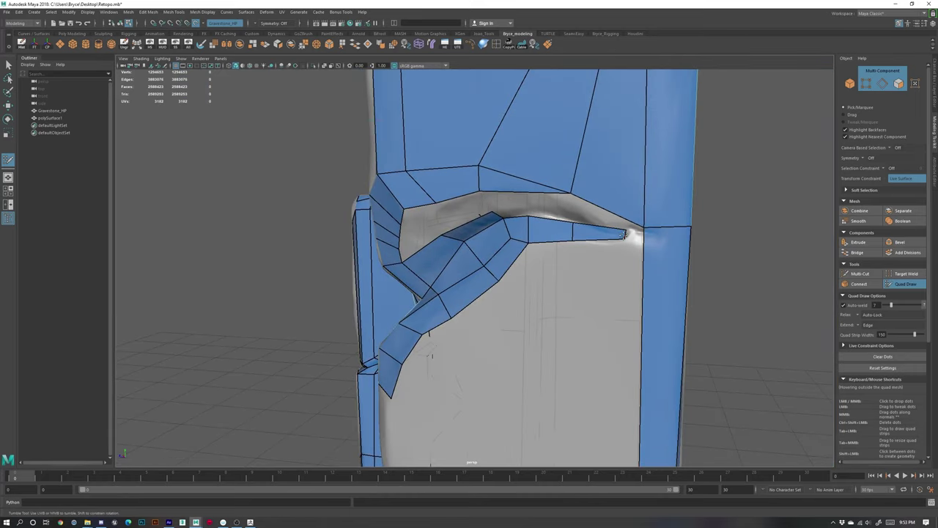
pyautogui.moveTo(626, 233); pyautogui.dragTo(630, 234)
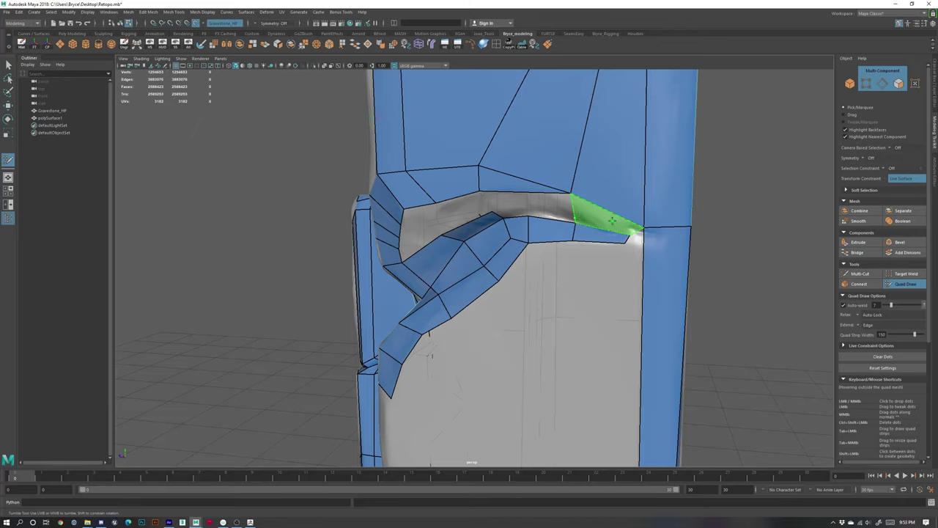
pyautogui.keyDown('shift'); pyautogui.click(572, 220); pyautogui.keyUp('shift')
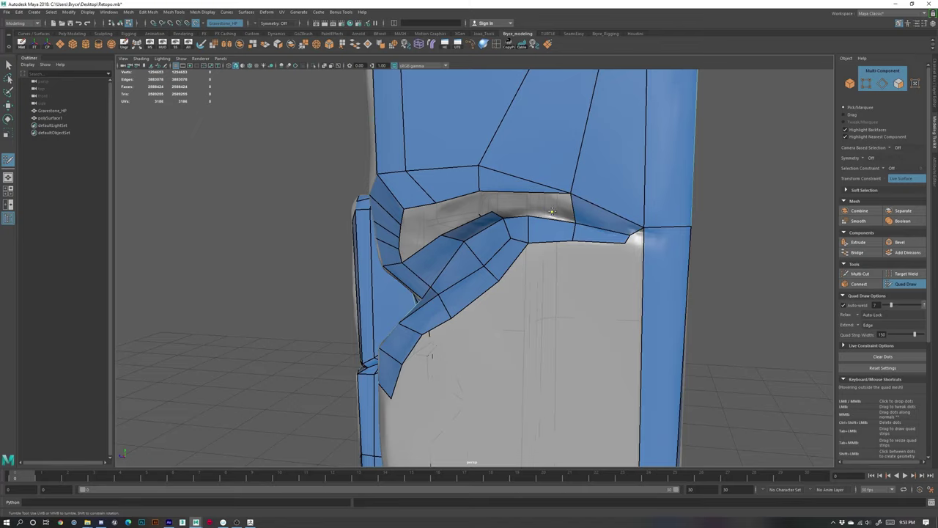
# - Replace the tall corner face beneath the break's back end with a new quad whose front upper corner sits lower
pyautogui.moveTo(609, 253)
pyautogui.keyDown('alt'); pyautogui.mouseDown()
pyautogui.moveTo(557, 247)
pyautogui.moveTo(609, 246)
pyautogui.moveTo(629, 256)
pyautogui.moveTo(595, 249)
pyautogui.mouseUp(); pyautogui.keyUp('alt')
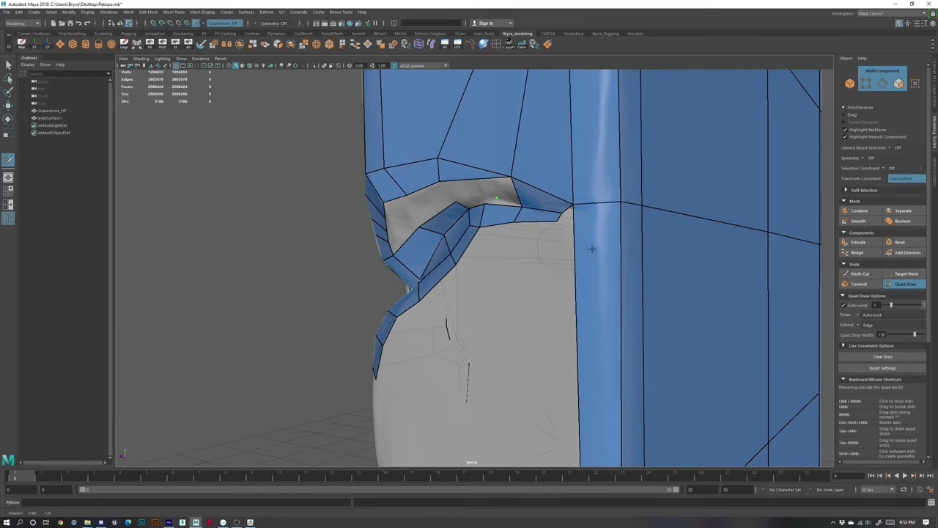
pyautogui.keyDown('ctrl'); pyautogui.keyDown('shift'); pyautogui.click(592, 232); pyautogui.keyUp('shift'); pyautogui.keyUp('ctrl')
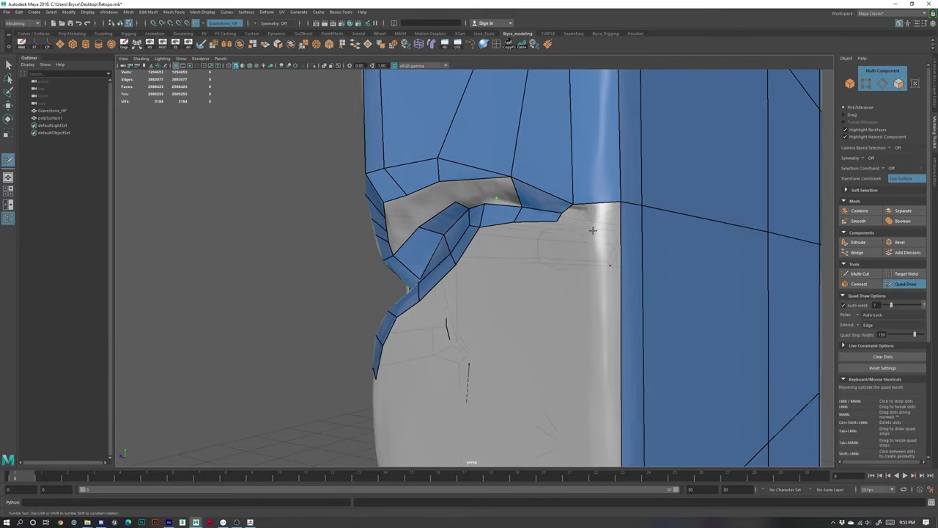
pyautogui.keyDown('alt'); pyautogui.moveTo(653, 253); pyautogui.dragTo(529, 238, button='right'); pyautogui.keyUp('alt')
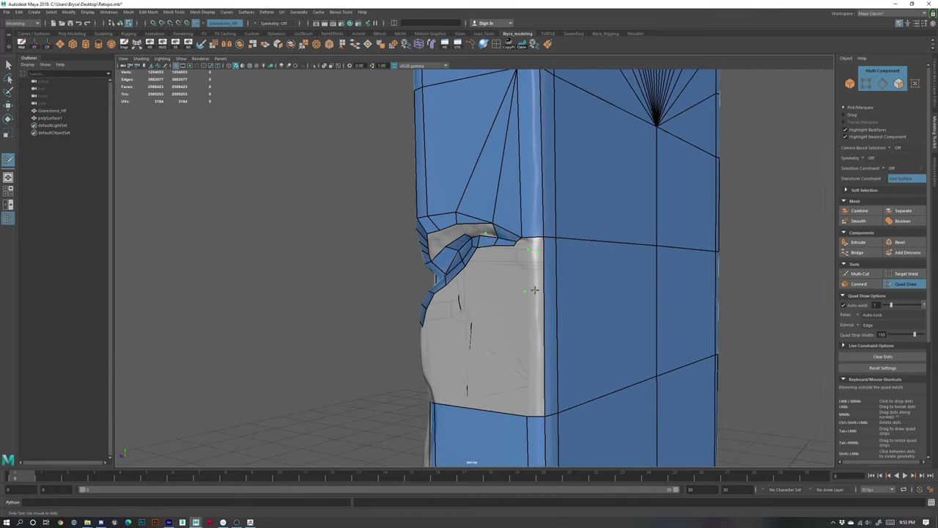
pyautogui.keyDown('shift'); pyautogui.click(532, 274); pyautogui.keyUp('shift')
pyautogui.moveTo(531, 291); pyautogui.dragTo(536, 417)
pyautogui.moveTo(541, 287); pyautogui.dragTo(545, 287)
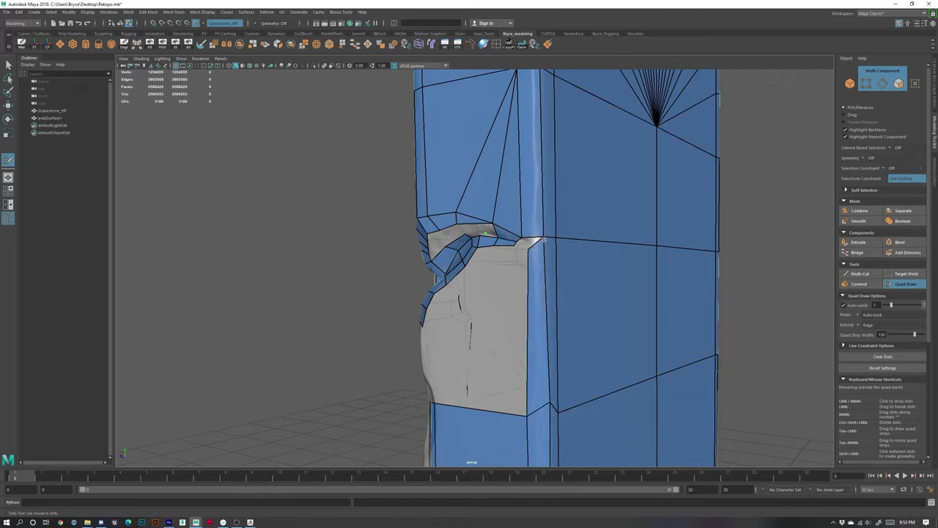
pyautogui.hotkey('ctrl', 'z')
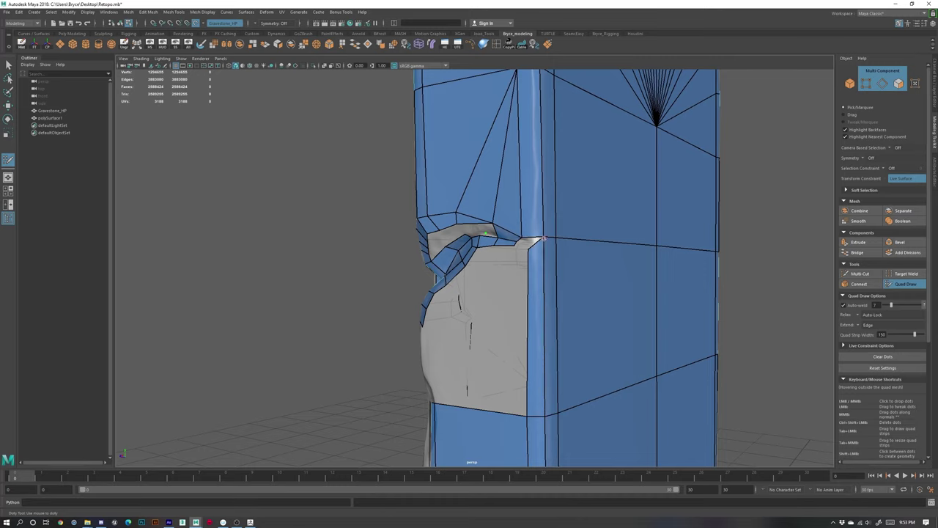
# - Fill a small face above the new corner quad and weld its free vertex to the back corner of the rim
pyautogui.keyDown('alt'); pyautogui.moveTo(523, 240); pyautogui.dragTo(577, 222, button='right'); pyautogui.keyUp('alt')
pyautogui.keyDown('alt'); pyautogui.moveTo(577, 221); pyautogui.dragTo(597, 226); pyautogui.keyUp('alt')
pyautogui.click(621, 208)
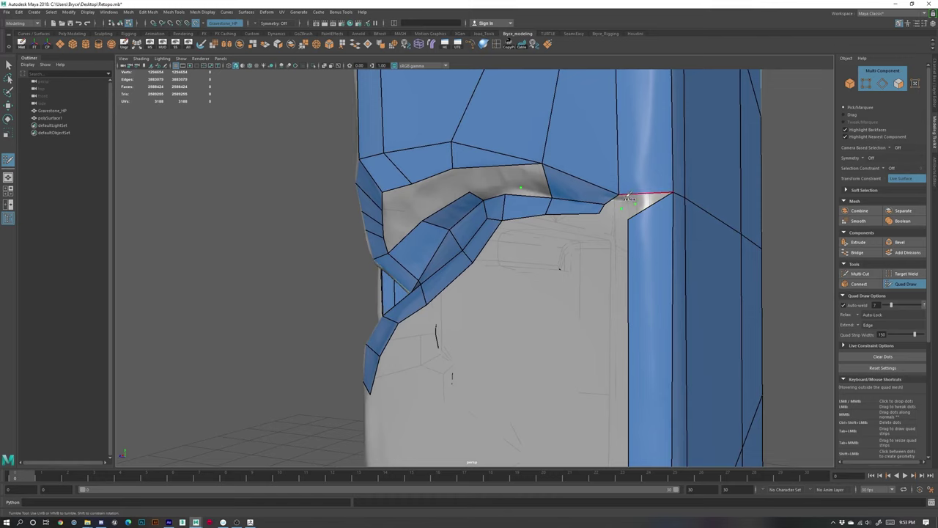
pyautogui.keyDown('alt'); pyautogui.moveTo(633, 211); pyautogui.dragTo(645, 215, button='right'); pyautogui.keyUp('alt')
pyautogui.keyDown('alt'); pyautogui.moveTo(645, 215); pyautogui.dragTo(675, 283); pyautogui.keyUp('alt')
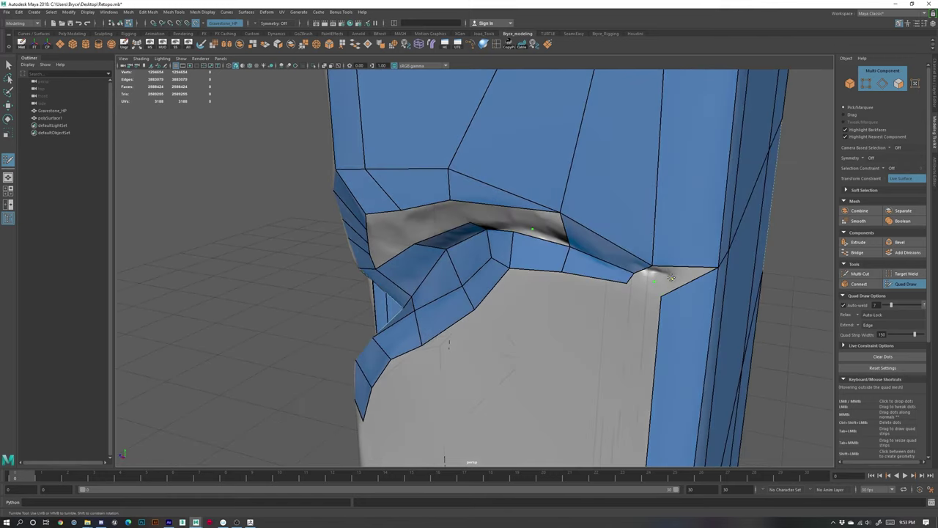
pyautogui.click(677, 279)
pyautogui.keyDown('shift'); pyautogui.click(671, 278); pyautogui.keyUp('shift')
pyautogui.moveTo(670, 274); pyautogui.dragTo(718, 269)
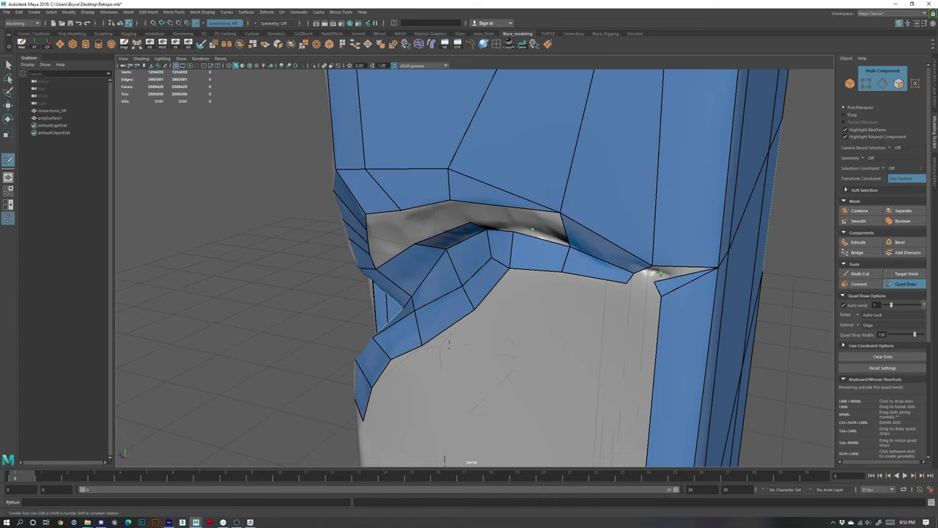
# - Close the remaining sliver at the groove's back tip and weld the ridge strip's end to the corner quad
pyautogui.keyDown('shift'); pyautogui.click(659, 274); pyautogui.keyUp('shift')
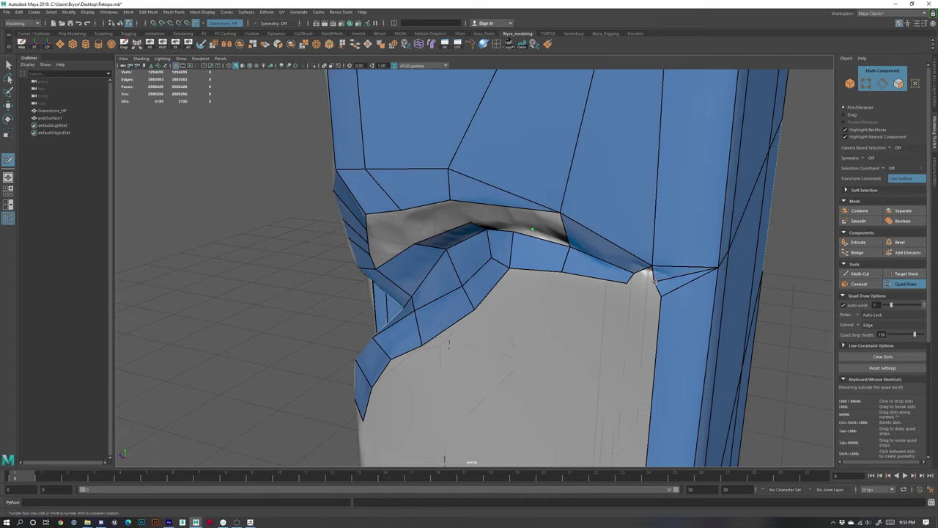
pyautogui.moveTo(655, 282)
pyautogui.mouseDown()
pyautogui.moveTo(651, 274)
pyautogui.moveTo(661, 297)
pyautogui.moveTo(623, 285)
pyautogui.moveTo(652, 272)
pyautogui.mouseUp()
pyautogui.scroll(-3, 657, 297)
pyautogui.moveTo(583, 184)
pyautogui.mouseDown()
pyautogui.moveTo(595, 183)
pyautogui.moveTo(592, 199)
pyautogui.mouseUp()
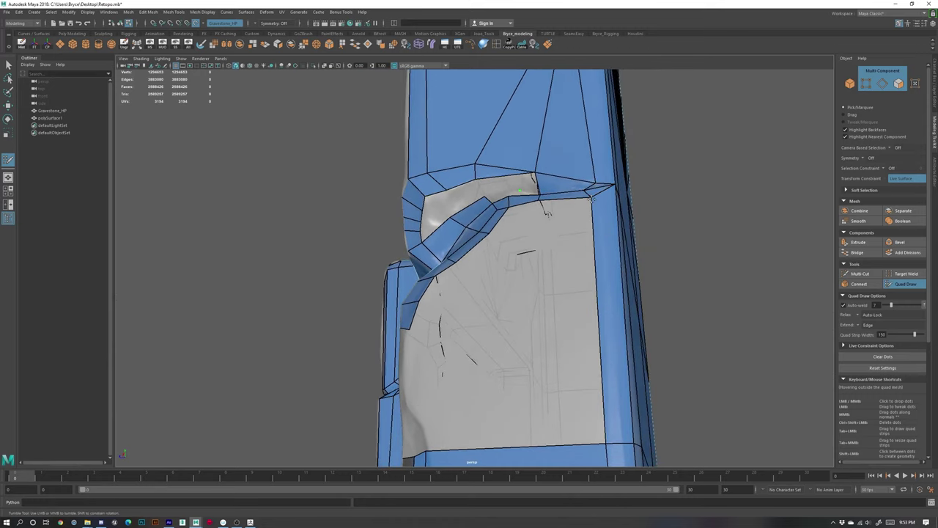
# - Inspect the break's new topology from the side and from the gravestone's front
pyautogui.keyDown('alt'); pyautogui.moveTo(538, 278); pyautogui.dragTo(596, 325); pyautogui.keyUp('alt')
pyautogui.scroll(-2, 596, 325)
pyautogui.keyDown('alt'); pyautogui.moveTo(393, 415); pyautogui.dragTo(484, 407); pyautogui.keyUp('alt')
pyautogui.scroll(-4, 465, 409)
pyautogui.scroll(-5, 498, 367)
pyautogui.keyDown('alt'); pyautogui.moveTo(505, 348); pyautogui.dragTo(757, 338); pyautogui.keyUp('alt')
pyautogui.scroll(5, 757, 337)
pyautogui.keyDown('alt'); pyautogui.moveTo(473, 283); pyautogui.dragTo(575, 309, button='middle'); pyautogui.keyUp('alt')
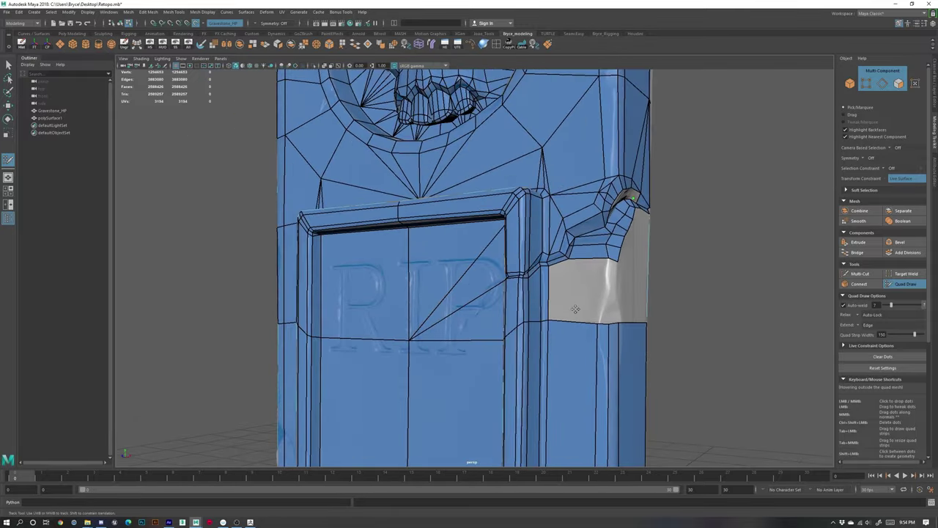
# - Add two more faces along the groove's inner wall and weld the last one to the upper rim
pyautogui.keyDown('alt'); pyautogui.moveTo(681, 131); pyautogui.dragTo(555, 165, button='middle'); pyautogui.keyUp('alt')
pyautogui.scroll(6, 555, 222)
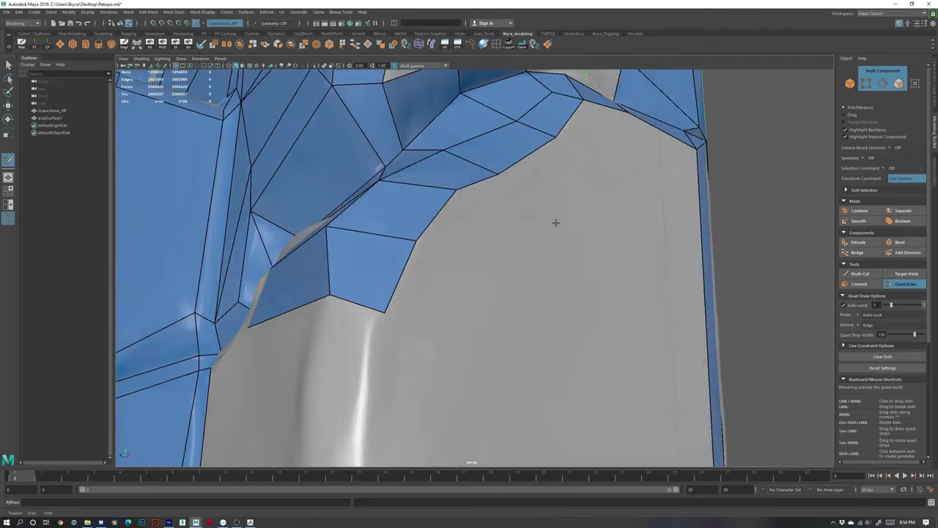
pyautogui.keyDown('alt'); pyautogui.moveTo(555, 222); pyautogui.dragTo(606, 327); pyautogui.keyUp('alt')
pyautogui.keyDown('alt'); pyautogui.moveTo(510, 248); pyautogui.dragTo(541, 241); pyautogui.keyUp('alt')
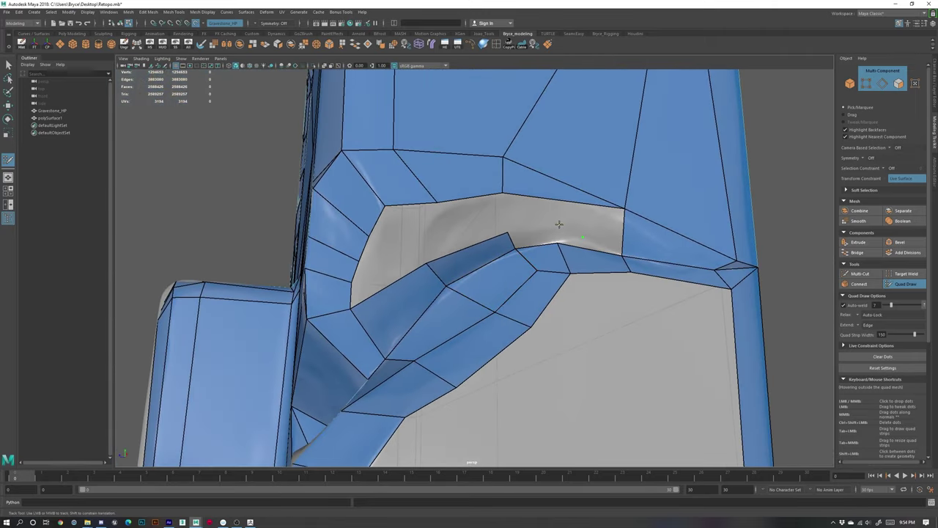
pyautogui.click(554, 218)
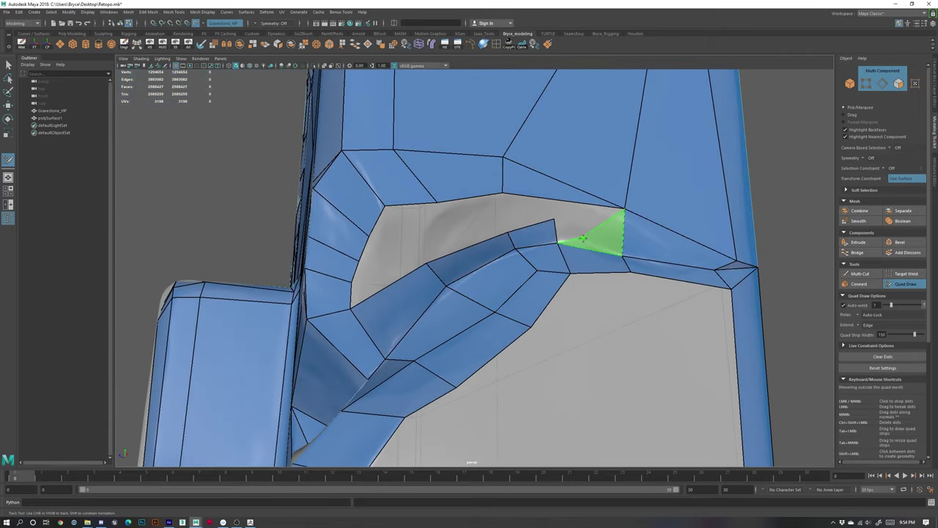
pyautogui.keyDown('shift'); pyautogui.click(586, 236); pyautogui.keyUp('shift')
pyautogui.moveTo(612, 226); pyautogui.dragTo(624, 210)
# - Weld the inner wall's free upper vertex to the middle vertex of the upper rim
pyautogui.keyDown('alt'); pyautogui.moveTo(636, 255); pyautogui.dragTo(616, 246); pyautogui.keyUp('alt')
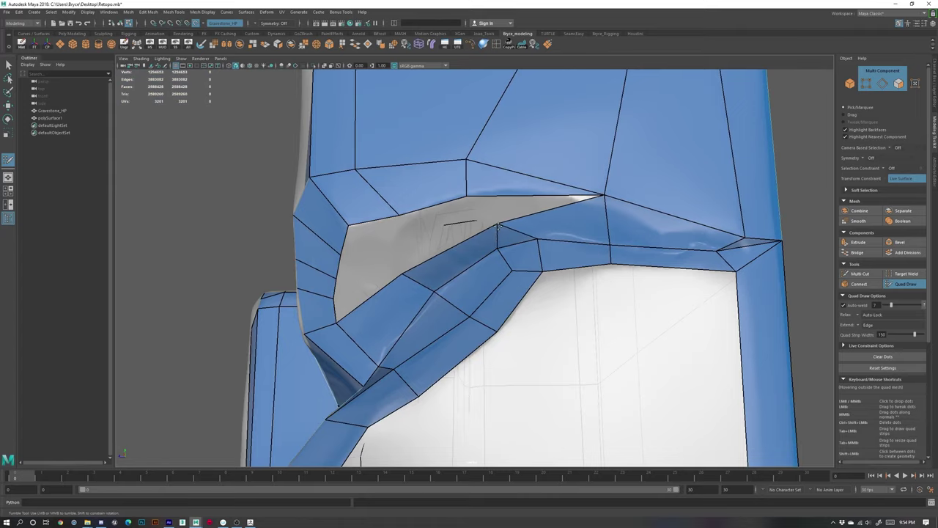
pyautogui.moveTo(502, 229); pyautogui.dragTo(467, 198)
pyautogui.keyDown('alt'); pyautogui.moveTo(533, 278); pyautogui.dragTo(586, 270); pyautogui.keyUp('alt')
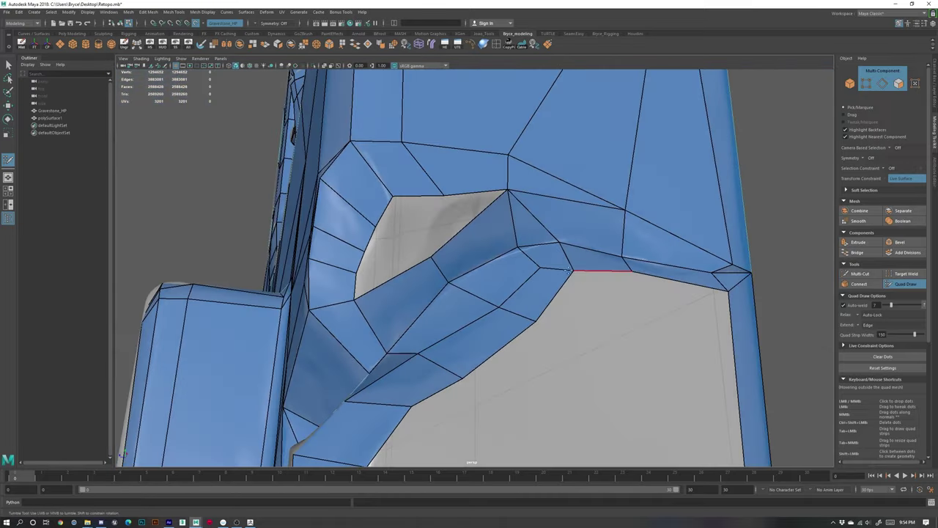
pyautogui.moveTo(447, 244); pyautogui.dragTo(504, 272)
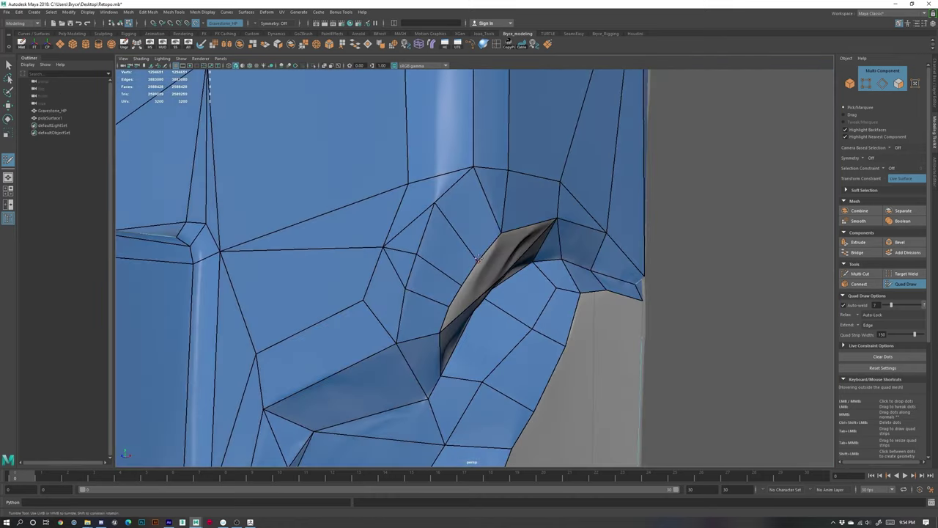
# - Merge the surplus vertices along the front rim strip and close the remaining gap inside the groove
pyautogui.keyDown('alt'); pyautogui.moveTo(493, 330); pyautogui.dragTo(382, 286); pyautogui.keyUp('alt')
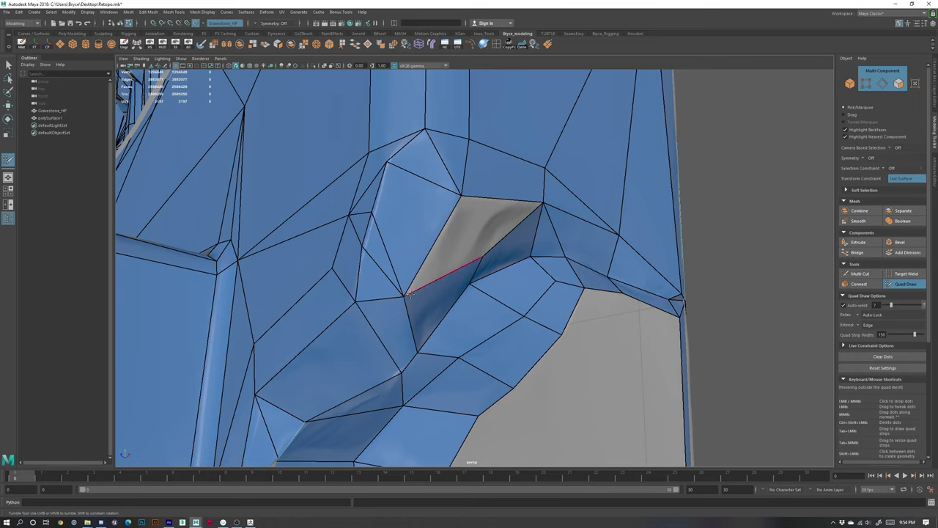
pyautogui.moveTo(410, 295)
pyautogui.keyDown('alt'); pyautogui.mouseDown()
pyautogui.moveTo(348, 297)
pyautogui.moveTo(308, 316)
pyautogui.moveTo(334, 299)
pyautogui.moveTo(472, 301)
pyautogui.moveTo(420, 262)
pyautogui.mouseUp(); pyautogui.keyUp('alt')
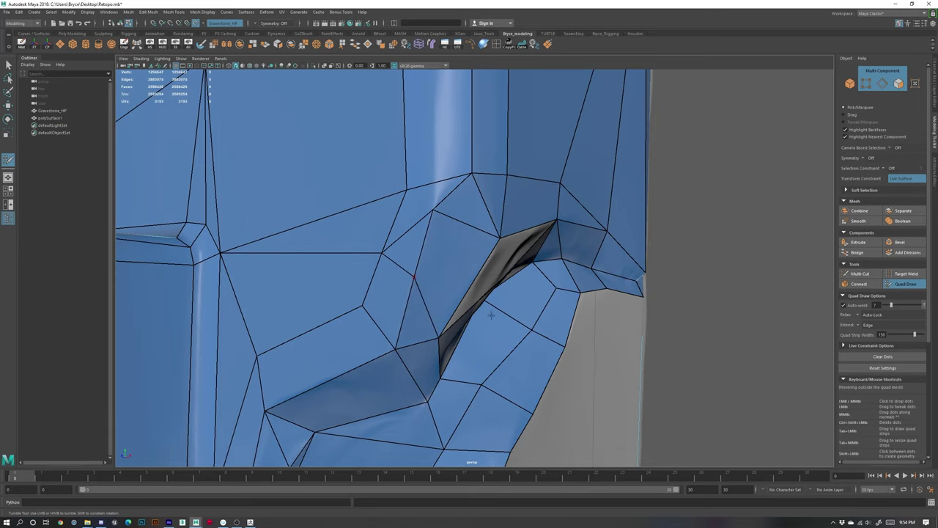
pyautogui.keyDown('alt'); pyautogui.moveTo(491, 316); pyautogui.dragTo(395, 242); pyautogui.keyUp('alt')
pyautogui.keyDown('alt'); pyautogui.moveTo(723, 358); pyautogui.dragTo(280, 183, button='right'); pyautogui.keyUp('alt')
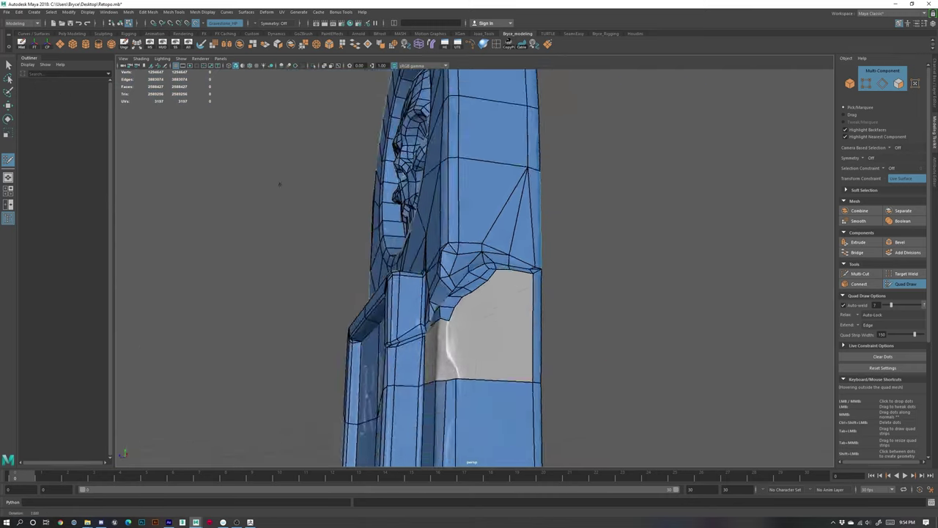
# - Examine the unfilled area's lower edge and the front corner strips beneath the break
pyautogui.keyDown('alt'); pyautogui.moveTo(517, 307); pyautogui.dragTo(633, 327); pyautogui.keyUp('alt')
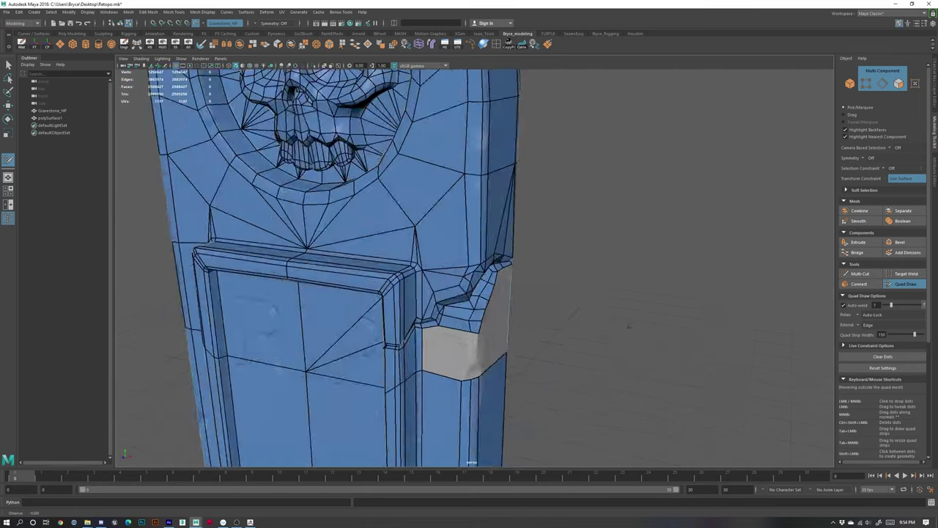
pyautogui.keyDown('alt'); pyautogui.moveTo(633, 327); pyautogui.dragTo(578, 354, button='right'); pyautogui.keyUp('alt')
pyautogui.keyDown('alt'); pyautogui.moveTo(578, 354); pyautogui.dragTo(607, 321, button='middle'); pyautogui.keyUp('alt')
pyautogui.keyDown('alt'); pyautogui.moveTo(608, 320); pyautogui.dragTo(648, 323, button='right'); pyautogui.keyUp('alt')
pyautogui.keyDown('alt'); pyautogui.moveTo(648, 323); pyautogui.dragTo(602, 313); pyautogui.keyUp('alt')
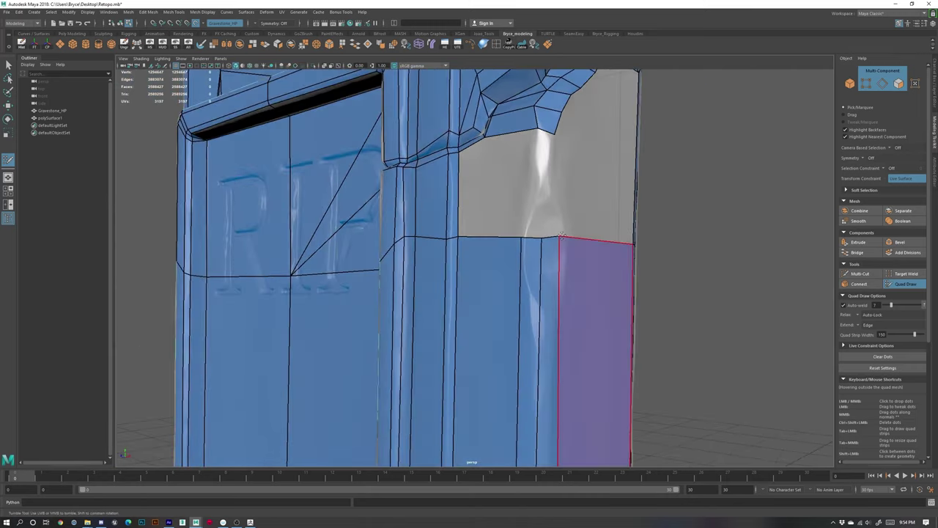
pyautogui.keyDown('alt'); pyautogui.moveTo(587, 257); pyautogui.dragTo(559, 337, button='middle'); pyautogui.keyUp('alt')
pyautogui.keyDown('alt'); pyautogui.moveTo(479, 274); pyautogui.dragTo(400, 257); pyautogui.keyUp('alt')
pyautogui.keyDown('alt'); pyautogui.moveTo(509, 249); pyautogui.dragTo(531, 321); pyautogui.keyUp('alt')
pyautogui.keyDown('alt'); pyautogui.moveTo(532, 321); pyautogui.dragTo(506, 207, button='middle'); pyautogui.keyUp('alt')
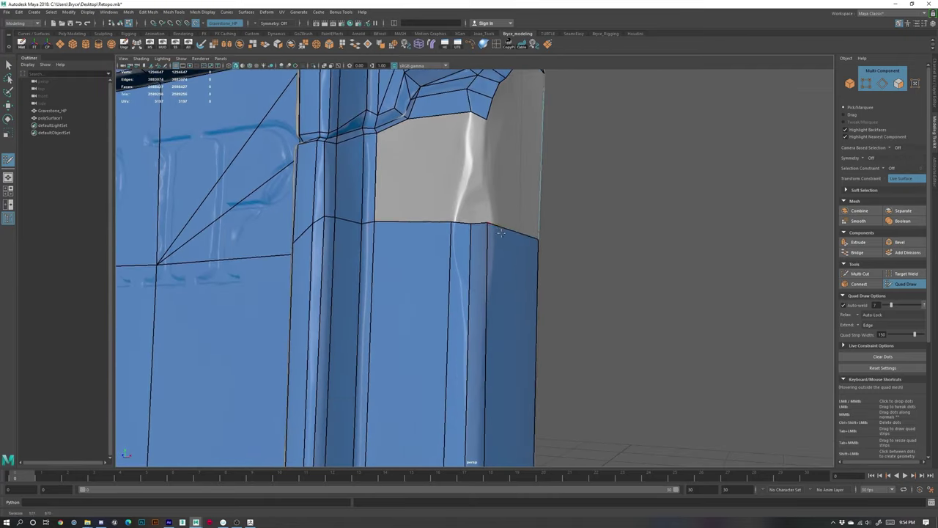
# - Try to pull the front corner vertices on the unfilled area's lower edge down into a narrow V
pyautogui.keyDown('alt'); pyautogui.moveTo(490, 299); pyautogui.dragTo(509, 304); pyautogui.keyUp('alt')
pyautogui.keyDown('alt'); pyautogui.moveTo(509, 304); pyautogui.dragTo(462, 307, button='right'); pyautogui.keyUp('alt')
pyautogui.keyDown('alt'); pyautogui.moveTo(463, 307); pyautogui.dragTo(447, 307); pyautogui.keyUp('alt')
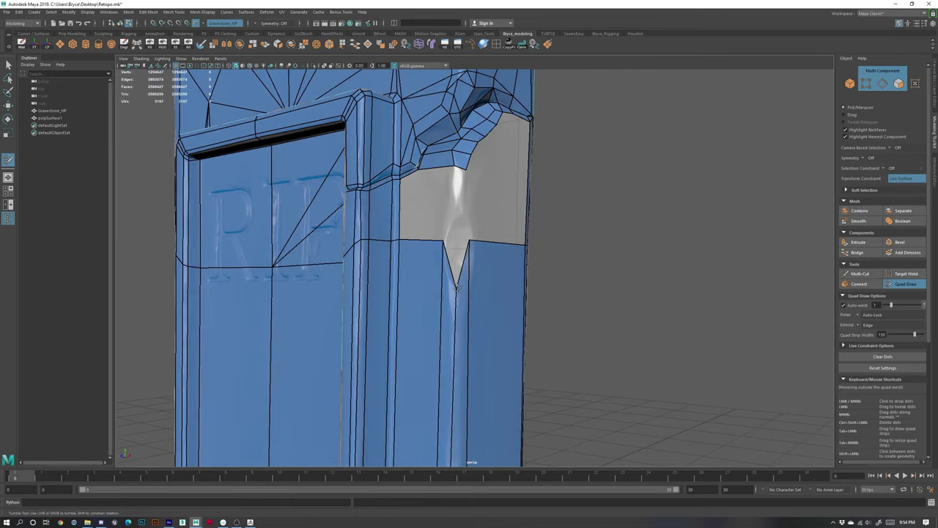
pyautogui.hotkey('ctrl', 'z')
# - Insert a horizontal edge loop around the gravestone's body, midway between the RIP lettering and the base
pyautogui.keyDown('alt'); pyautogui.moveTo(565, 327); pyautogui.dragTo(587, 318); pyautogui.keyUp('alt')
pyautogui.keyDown('alt'); pyautogui.moveTo(586, 318); pyautogui.dragTo(525, 343, button='right'); pyautogui.keyUp('alt')
pyautogui.keyDown('alt'); pyautogui.moveTo(525, 343); pyautogui.dragTo(532, 343); pyautogui.keyUp('alt')
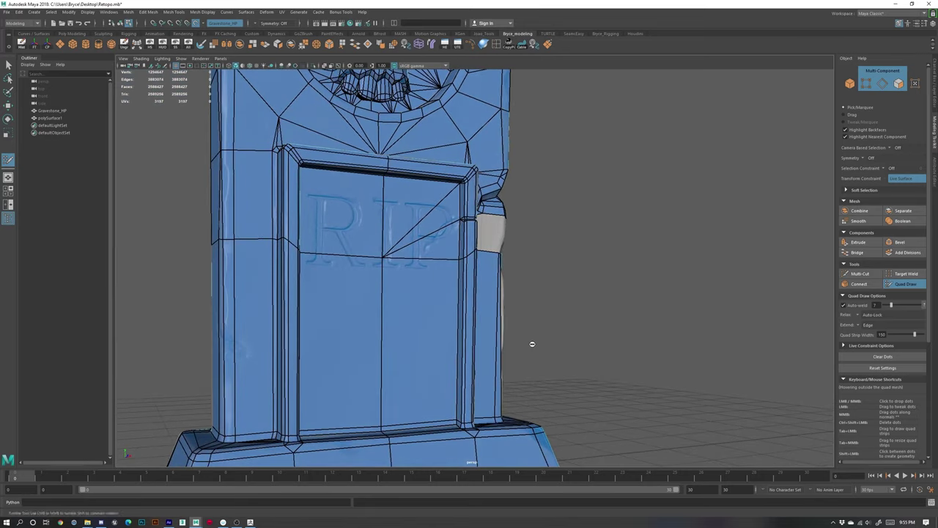
pyautogui.keyDown('alt'); pyautogui.moveTo(532, 344); pyautogui.dragTo(532, 319, button='middle'); pyautogui.keyUp('alt')
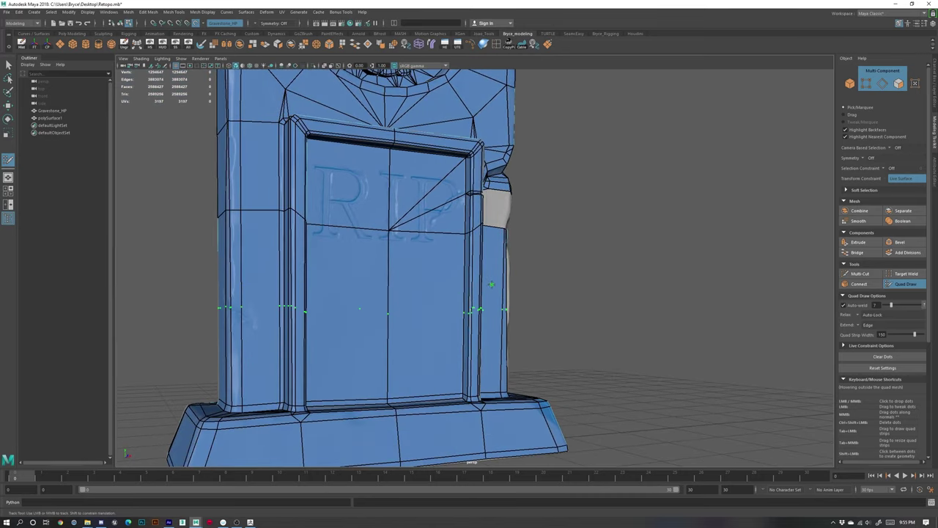
pyautogui.keyDown('ctrl'); pyautogui.click(481, 311); pyautogui.keyUp('ctrl')
# - Lower the front corner vertices on the unfilled area's bottom edge so that the opening forms a broad V
pyautogui.keyDown('alt'); pyautogui.moveTo(530, 316); pyautogui.dragTo(506, 330, button='right'); pyautogui.keyUp('alt')
pyautogui.keyDown('alt'); pyautogui.moveTo(601, 352); pyautogui.dragTo(553, 358); pyautogui.keyUp('alt')
pyautogui.keyDown('alt'); pyautogui.moveTo(555, 357); pyautogui.dragTo(620, 310, button='right'); pyautogui.keyUp('alt')
pyautogui.keyDown('alt'); pyautogui.moveTo(553, 276); pyautogui.dragTo(507, 318); pyautogui.keyUp('alt')
pyautogui.moveTo(475, 221)
pyautogui.mouseDown()
pyautogui.moveTo(478, 248)
pyautogui.moveTo(471, 229)
pyautogui.moveTo(514, 274)
pyautogui.moveTo(504, 244)
pyautogui.moveTo(481, 279)
pyautogui.mouseUp()
pyautogui.moveTo(502, 242); pyautogui.dragTo(494, 269)
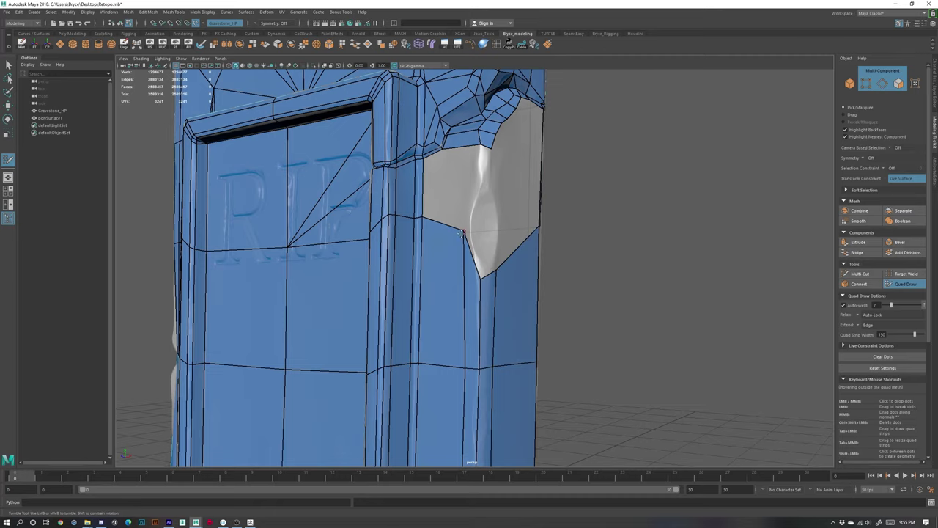
pyautogui.moveTo(464, 233)
pyautogui.mouseDown()
pyautogui.moveTo(453, 275)
pyautogui.moveTo(467, 268)
pyautogui.mouseUp()
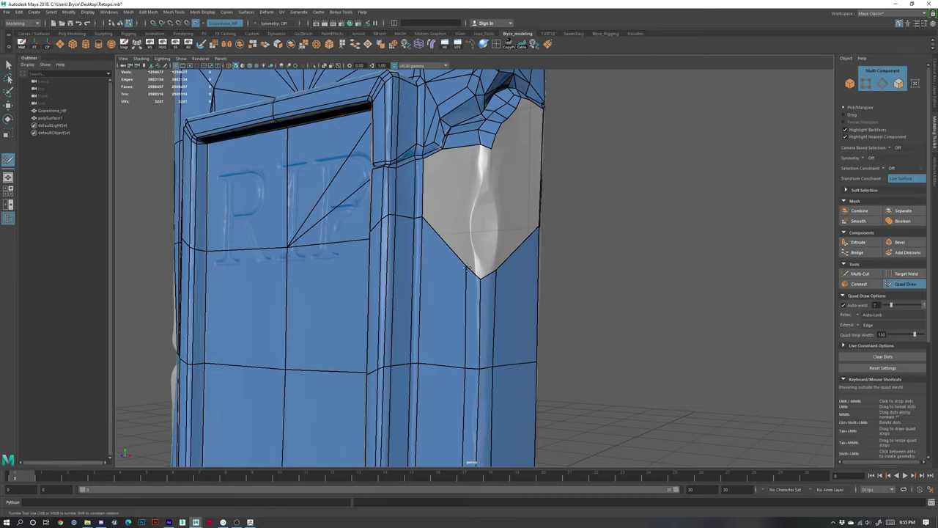
pyautogui.keyDown('alt'); pyautogui.moveTo(536, 294); pyautogui.dragTo(466, 264); pyautogui.keyUp('alt')
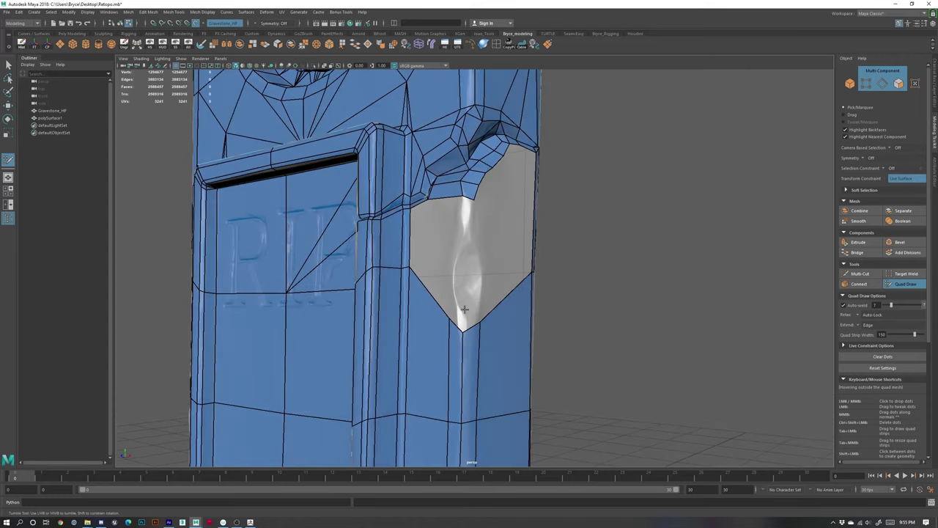